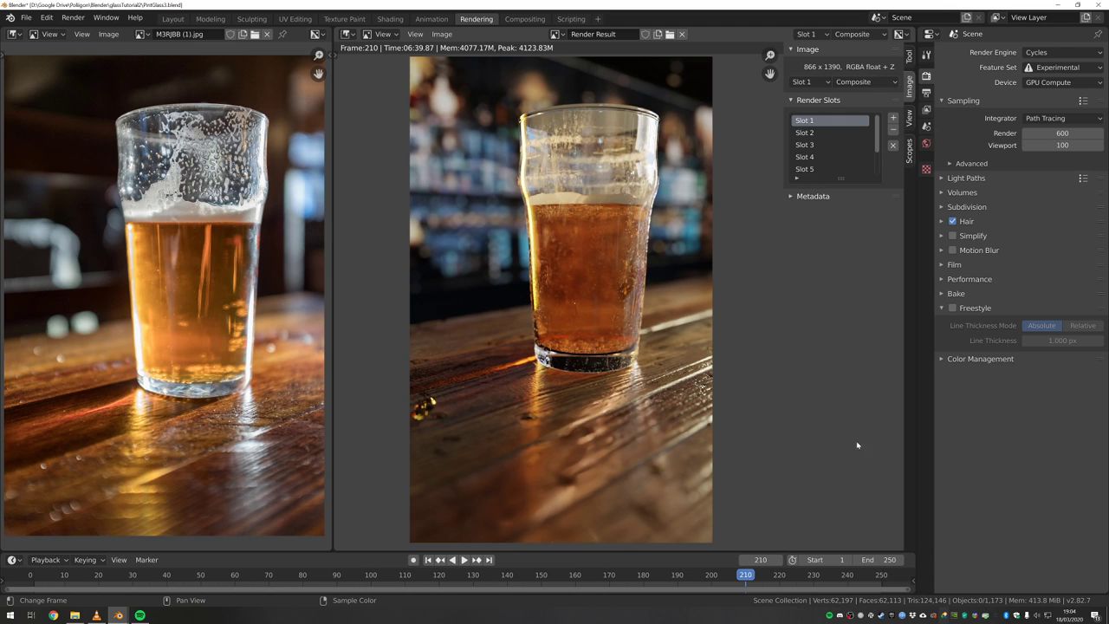
click(856, 615)
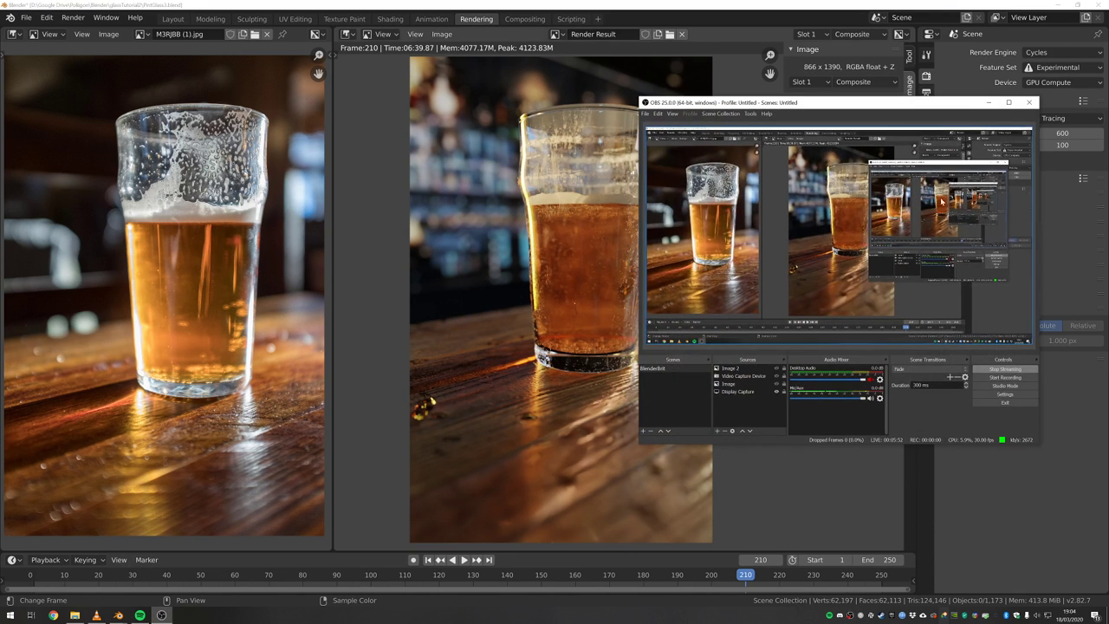
click(989, 103)
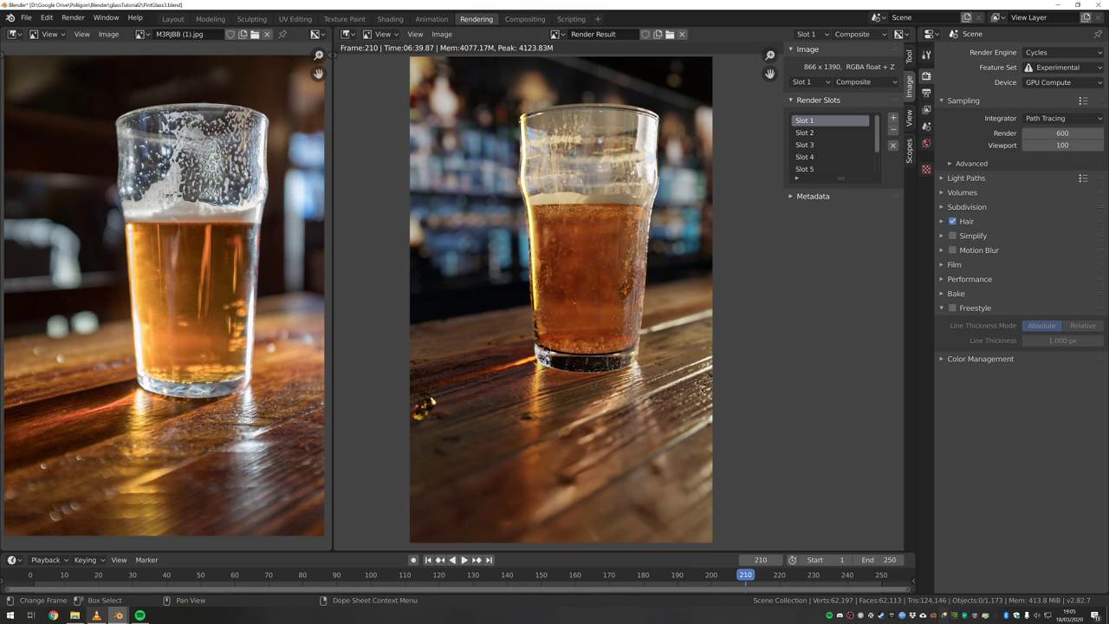
- Switch to the empty default Blender scene and make its window full screen
mouse_move(118, 615)
click(156, 579)
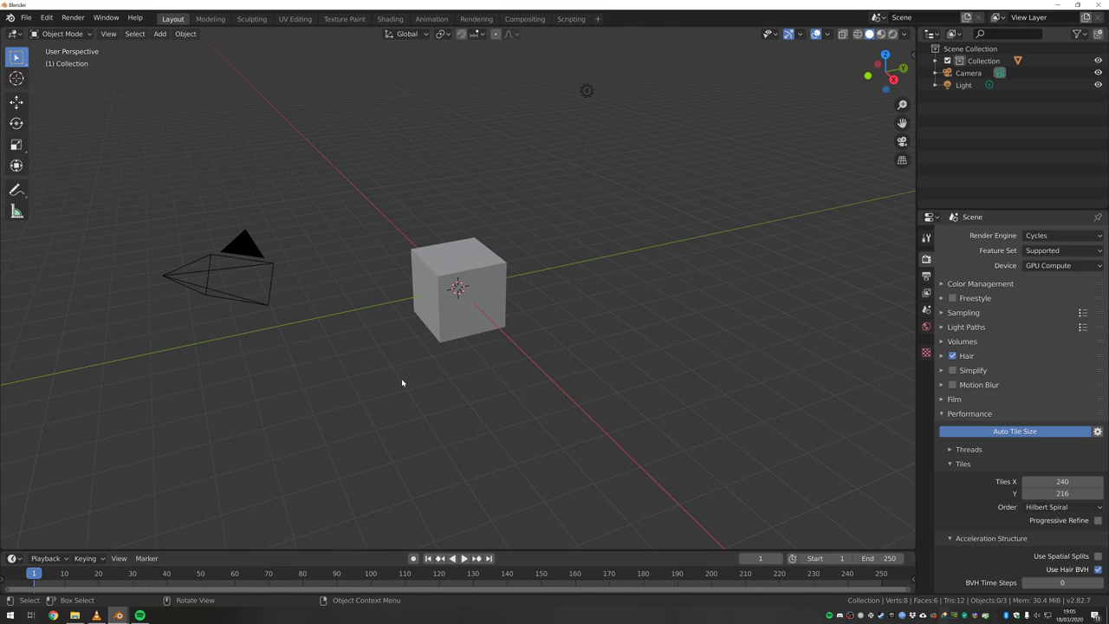
click(105, 18)
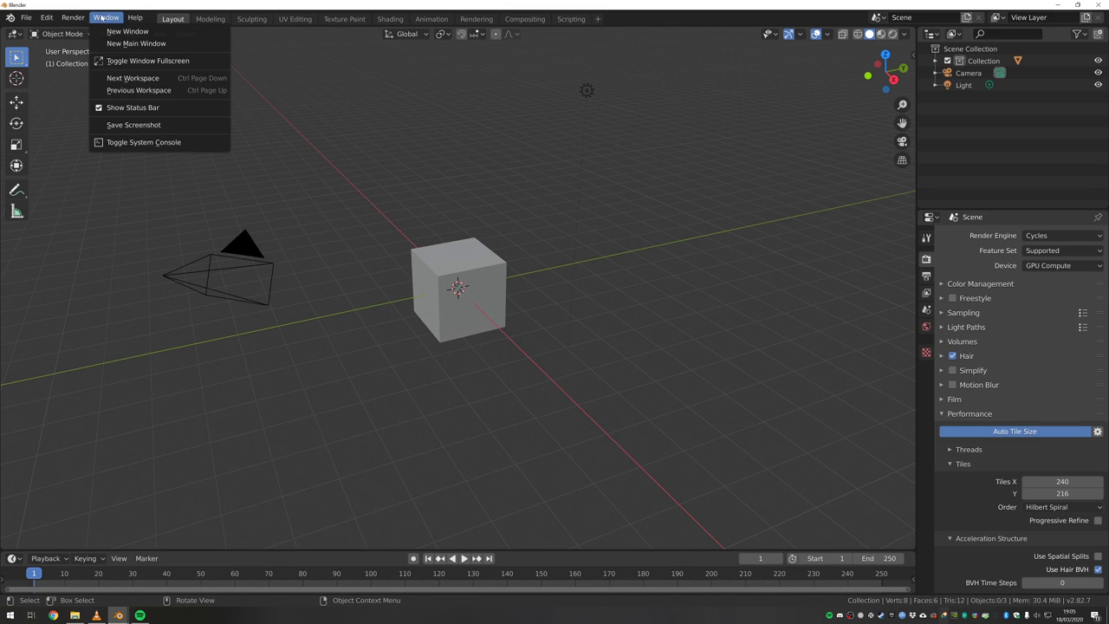
click(162, 60)
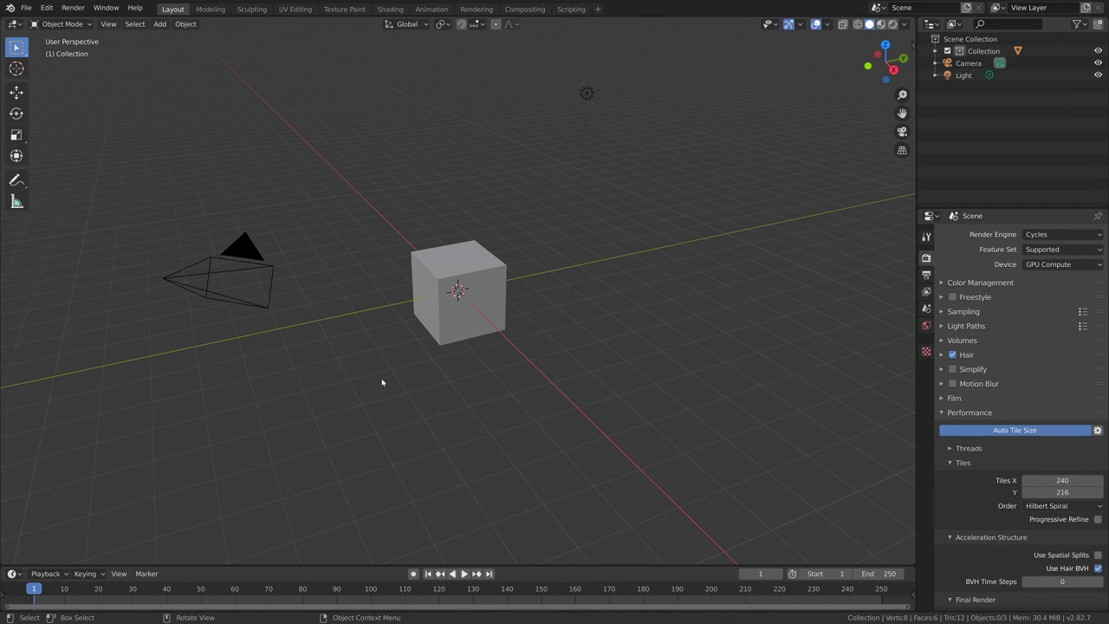
- Delete all the default scene objects: the cube, camera and light
key(a)
key(x)
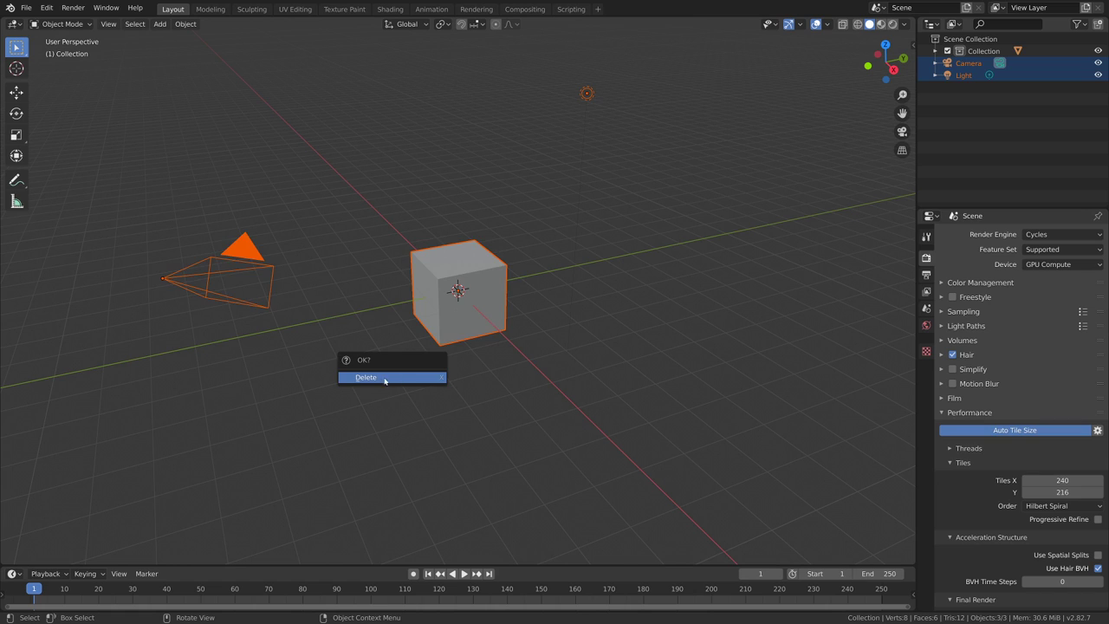
click(386, 379)
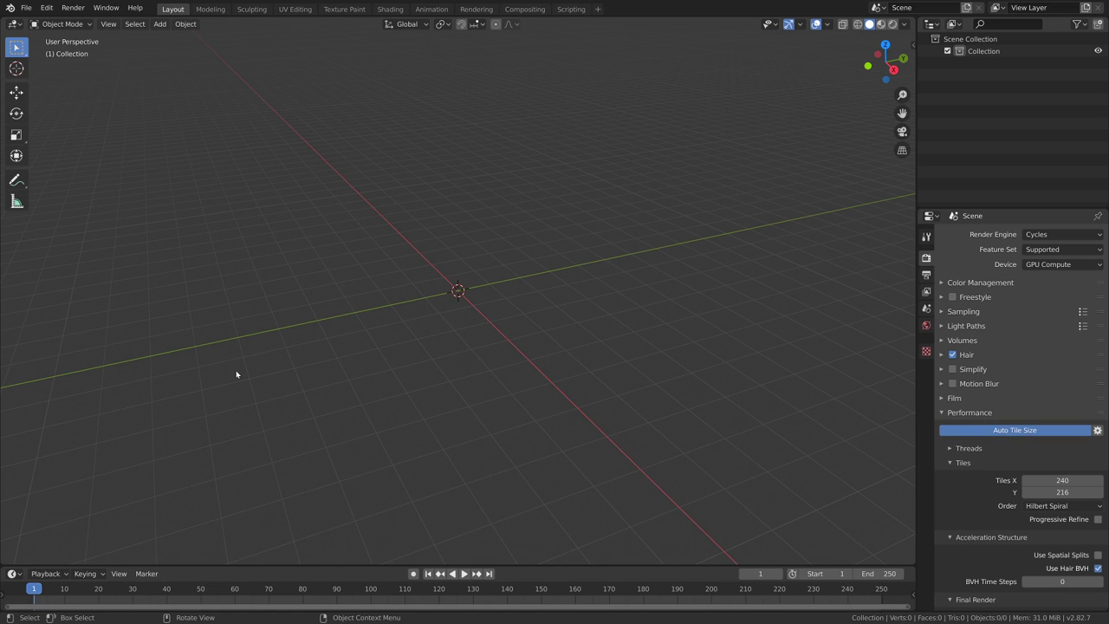
- Add the empty pint glass picture Untitled.jpg to the scene as a reference image
key(shift+a)
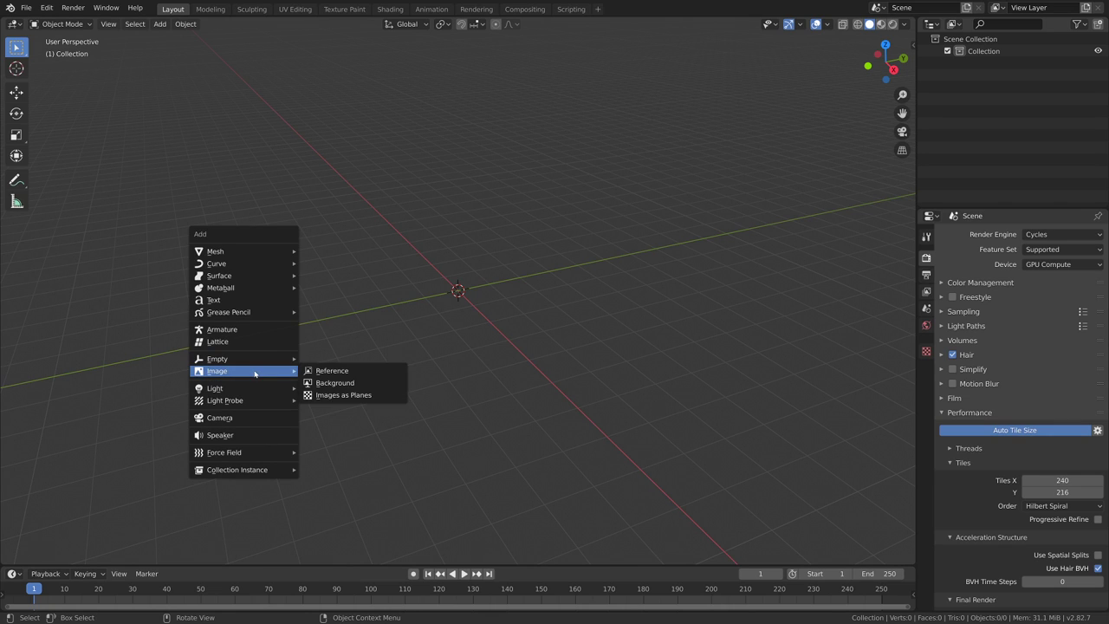
click(362, 370)
click(446, 349)
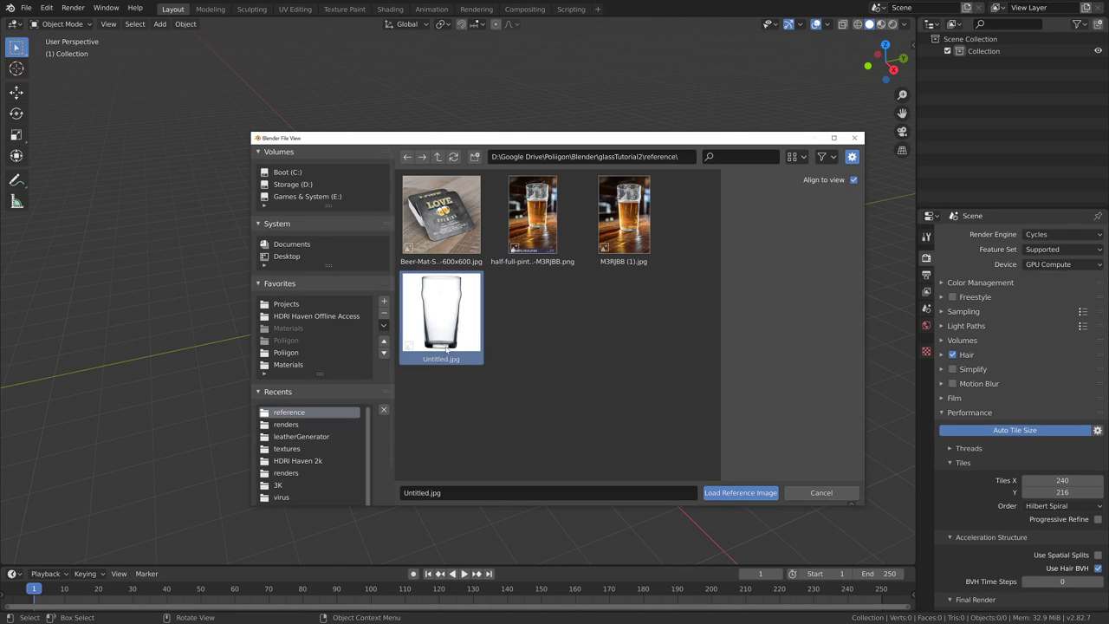
click(728, 492)
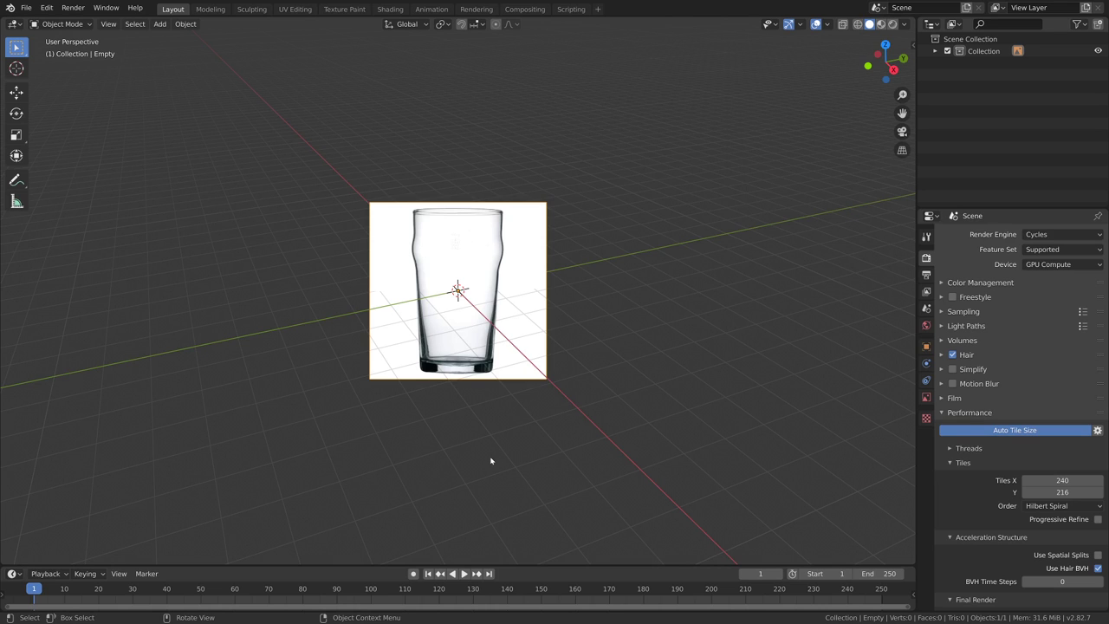
- In front view, clear the reference image's rotation and rotate it 90° about X so it stands upright
key(KP_1)
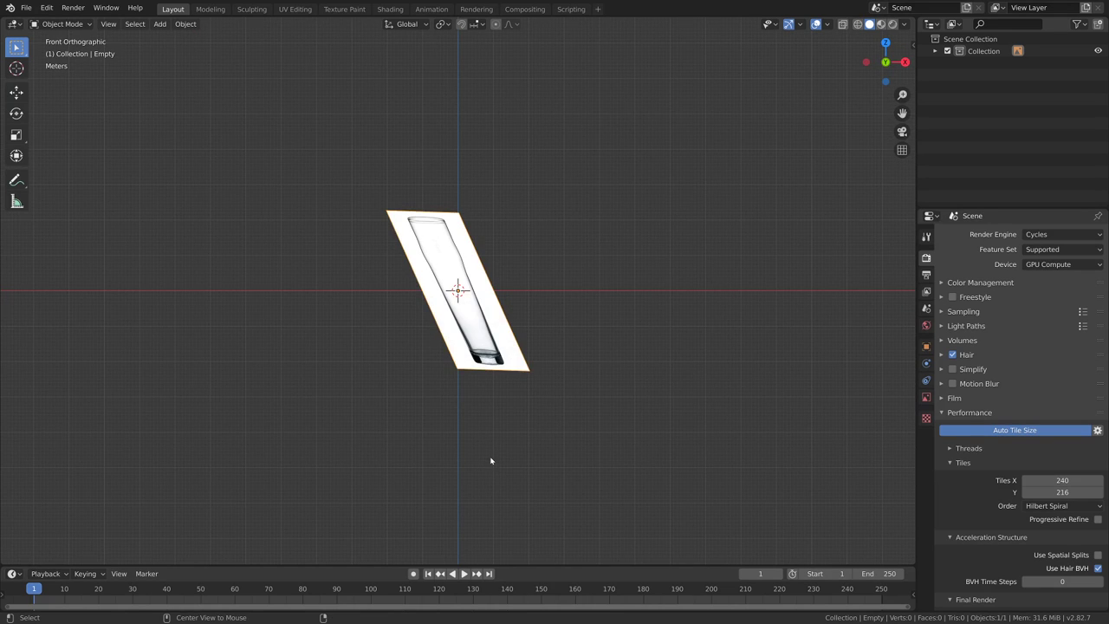
key(alt+r)
key(r)
key(x)
key(9)
key(0)
key(Return)
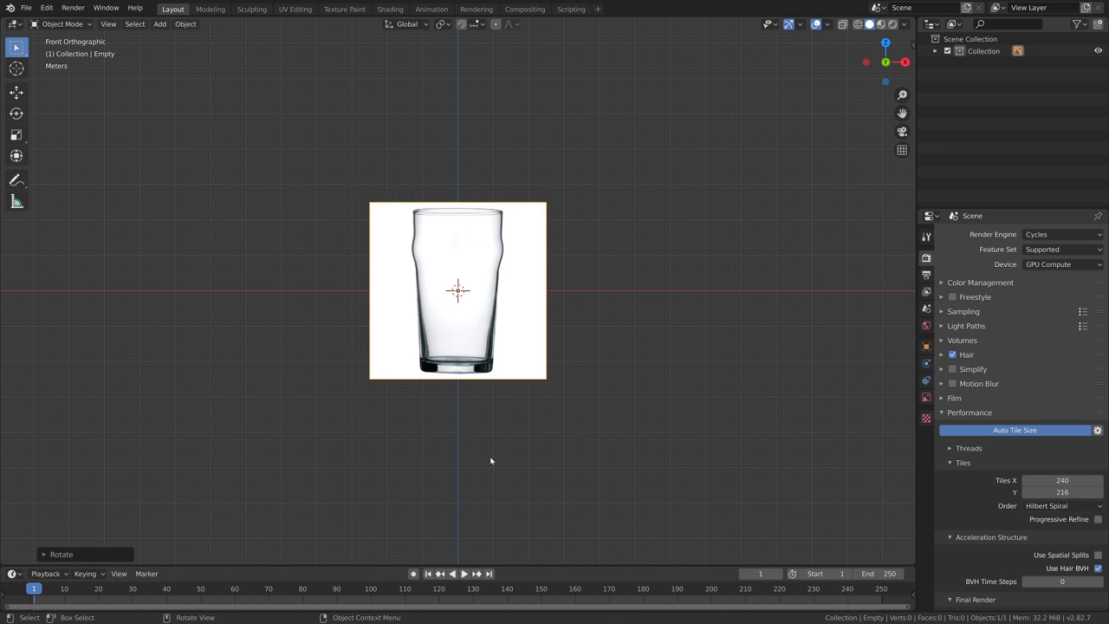
- Add a mesh circle with 32 vertices and a 1 m radius at the world origin
scroll(489, 431, up, 6)
scroll(488, 430, down, 3)
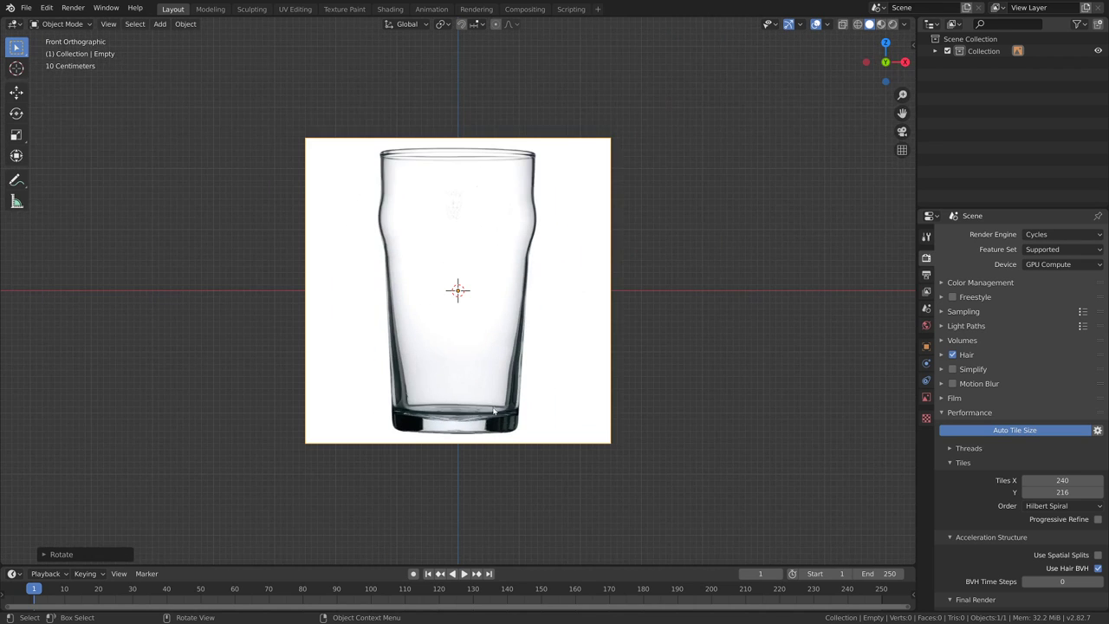
key(shift+a)
mouse_move(441, 230)
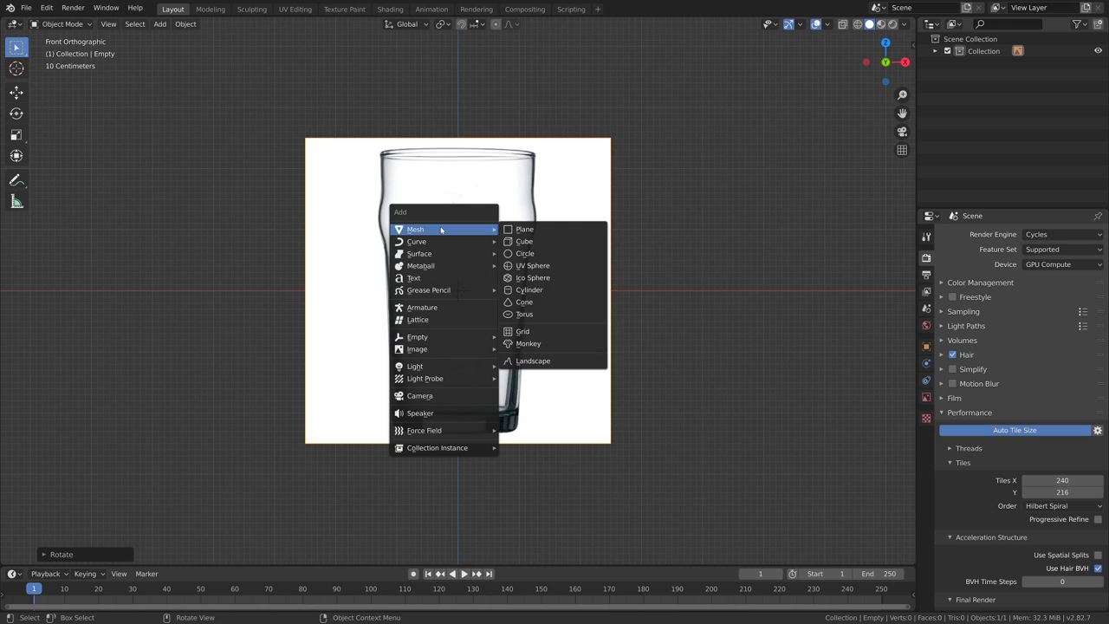
click(556, 253)
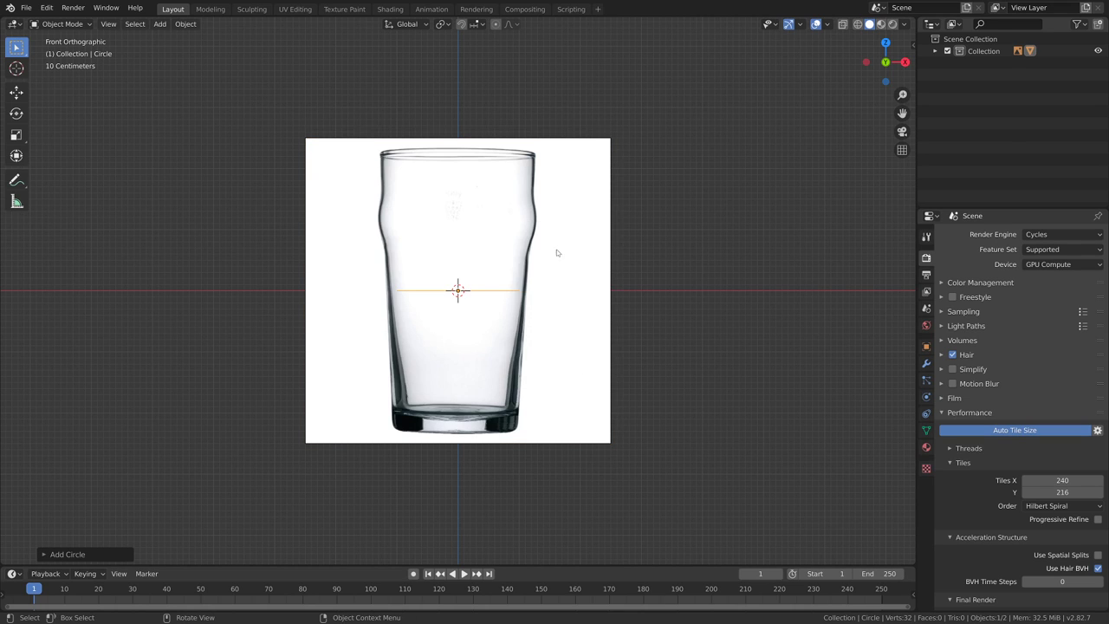
click(49, 556)
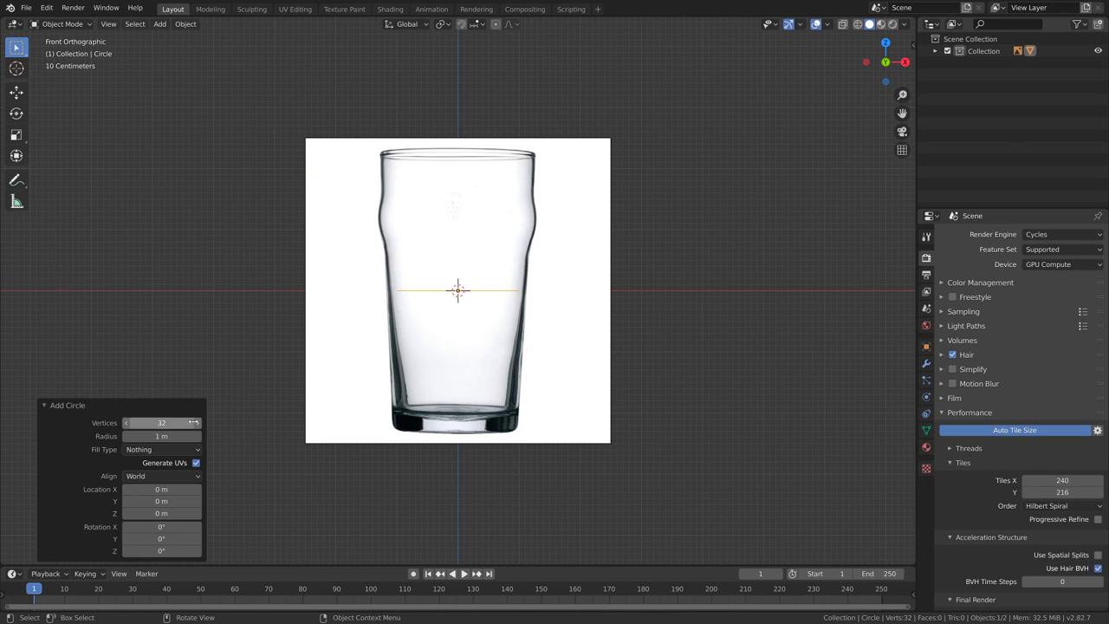
- In Edit Mode, scale the circle by about 1.08 toward the glass's width in front view
middle_drag(559, 306, 523, 353)
scroll(523, 353, up, 4)
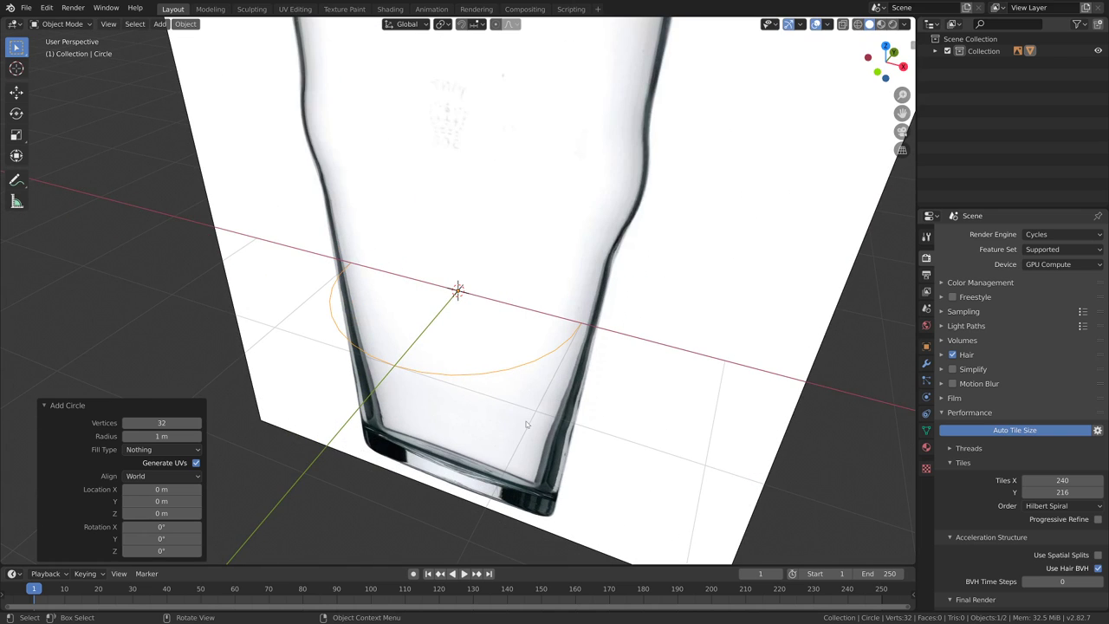
scroll(526, 423, down, 2)
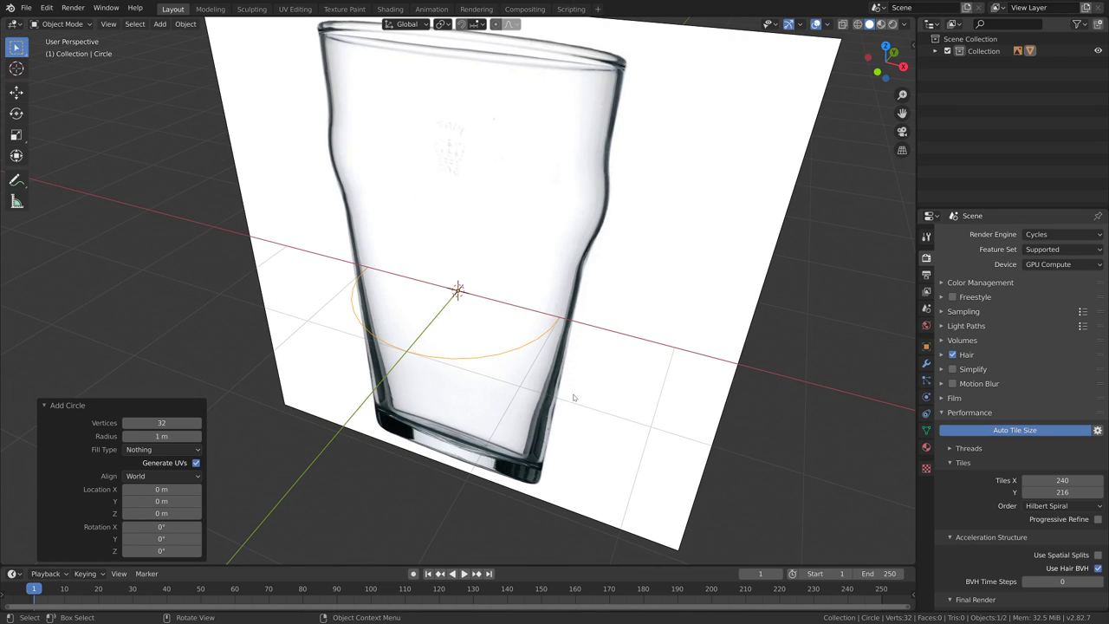
key(KP_1)
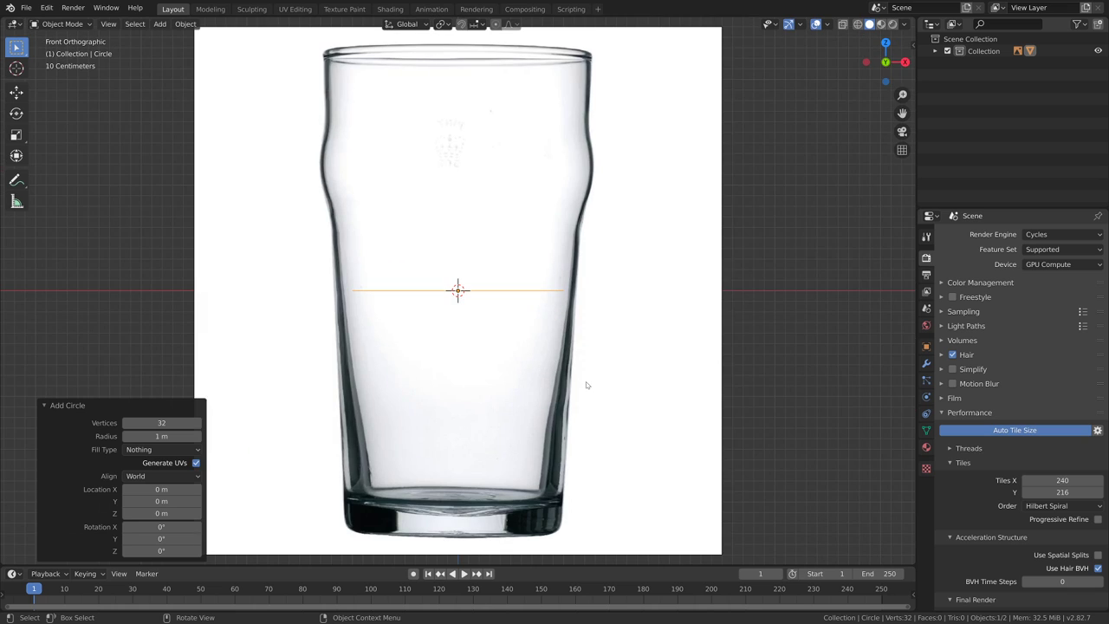
key(Tab)
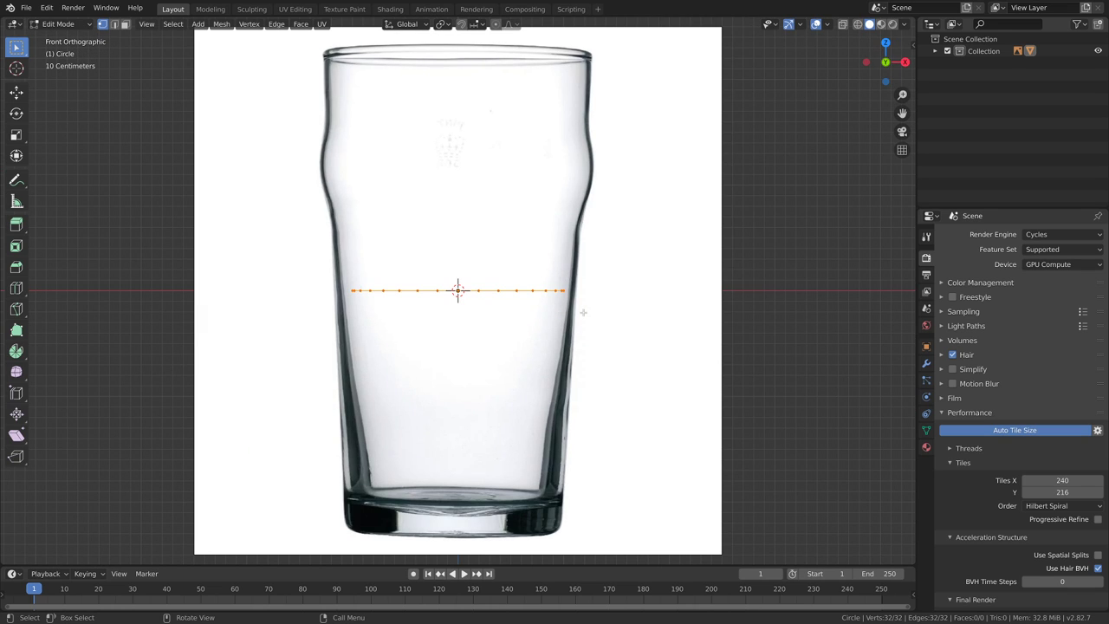
key(s)
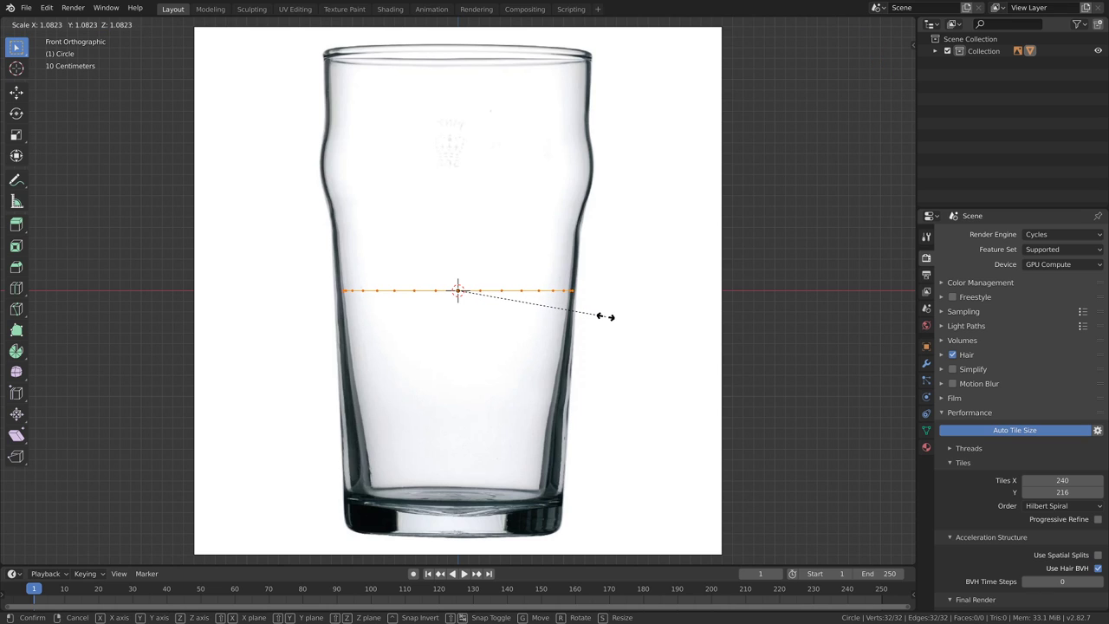
click(606, 317)
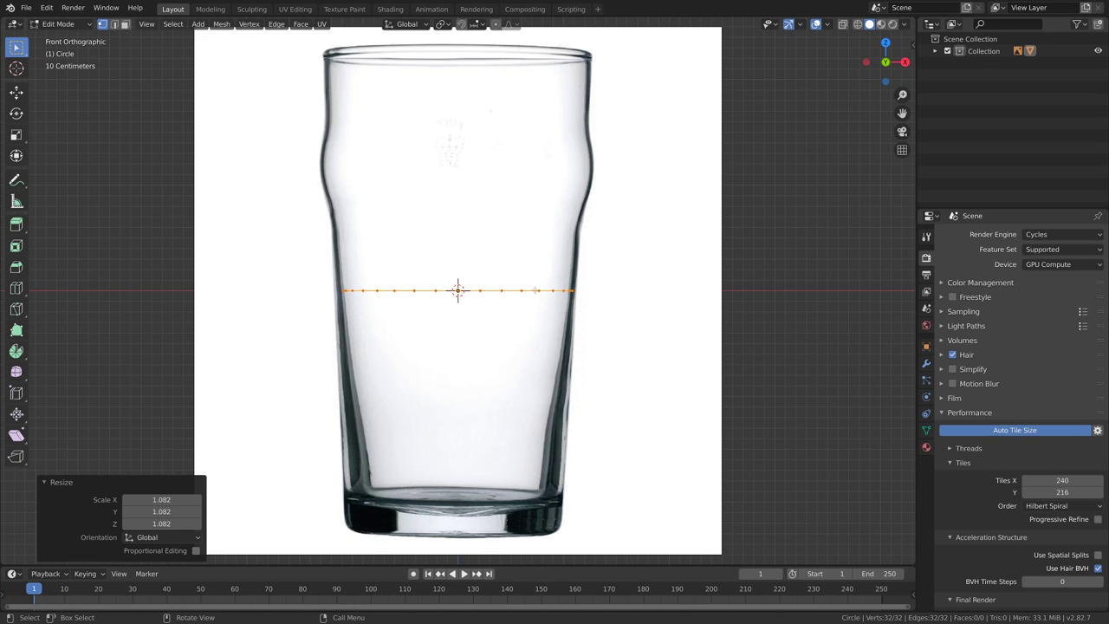
- Shift the reference image along X in small moves, the last about 0.02 m, to centre the glass on the circle
key(Tab)
click(628, 374)
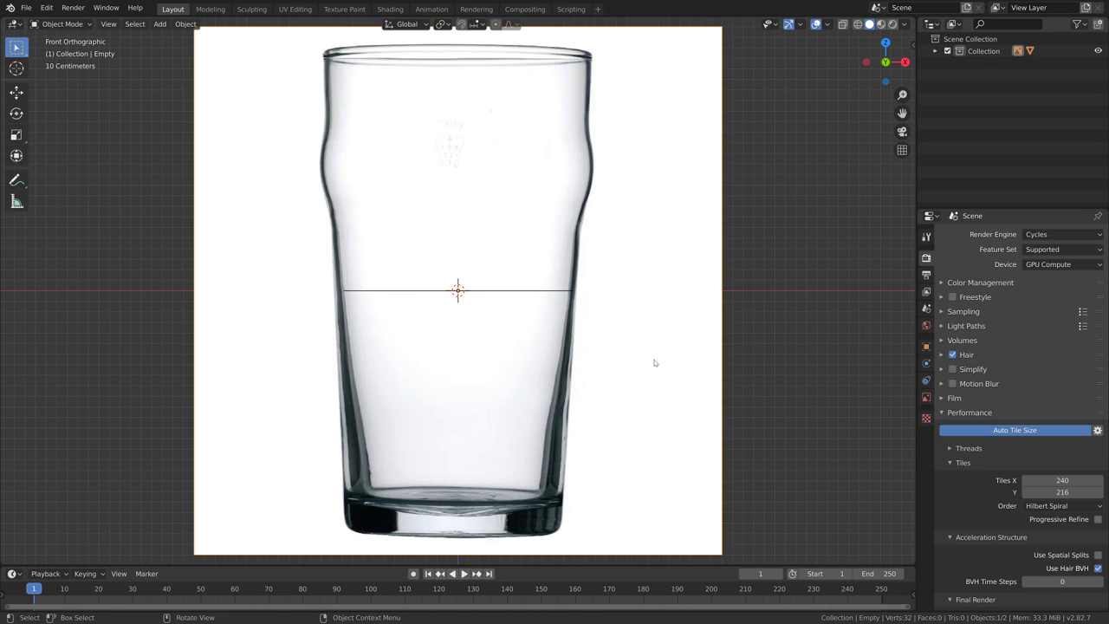
key(g)
key(x)
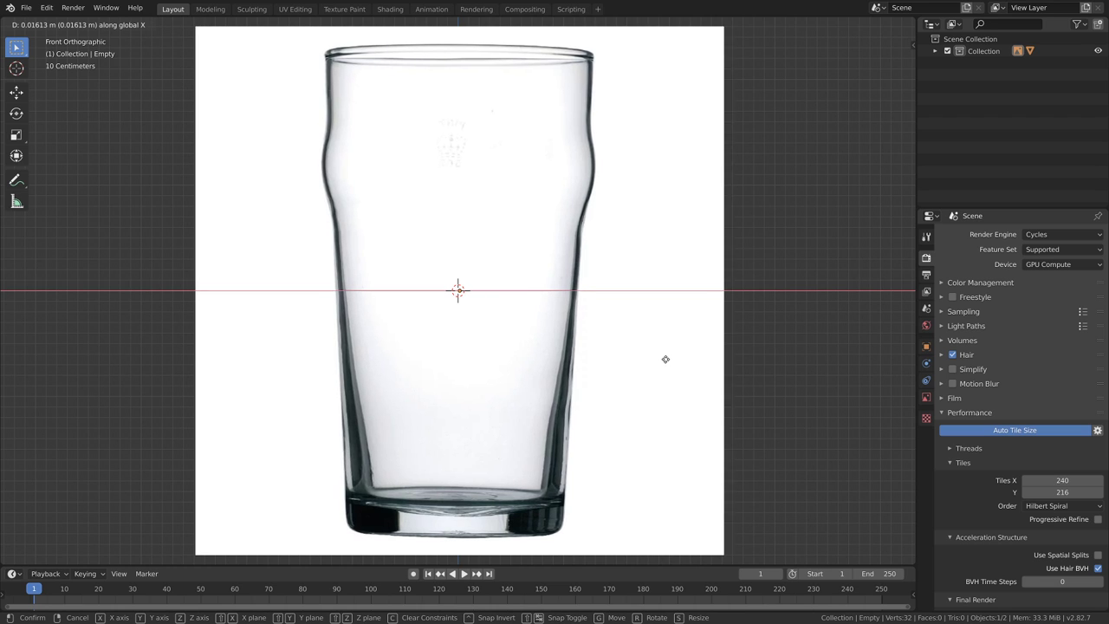
click(664, 361)
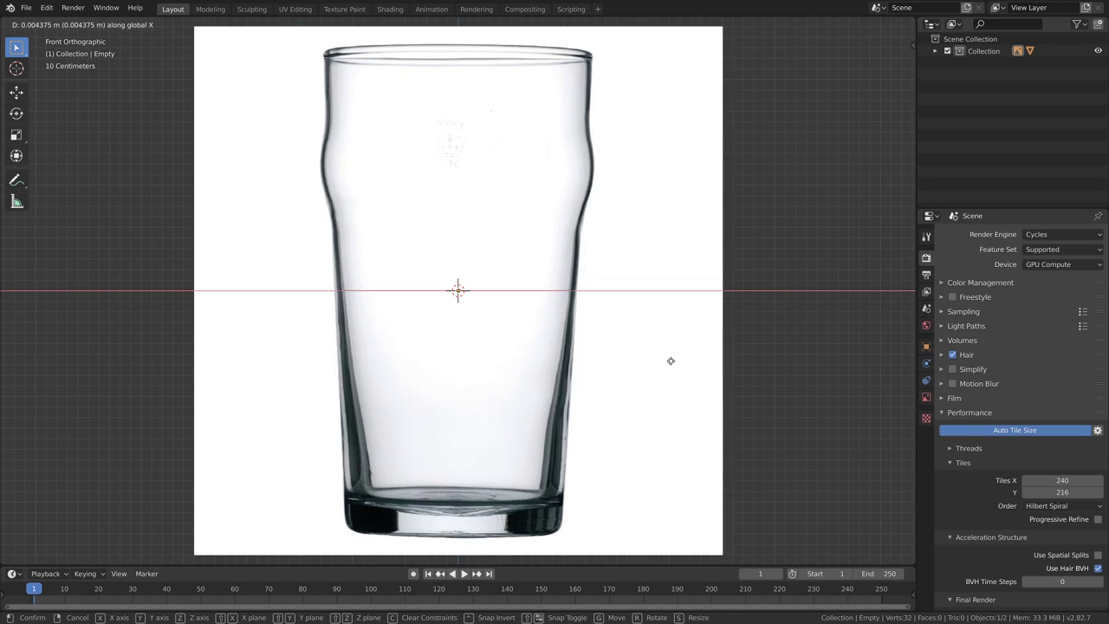
click(673, 364)
click(514, 292)
key(Tab)
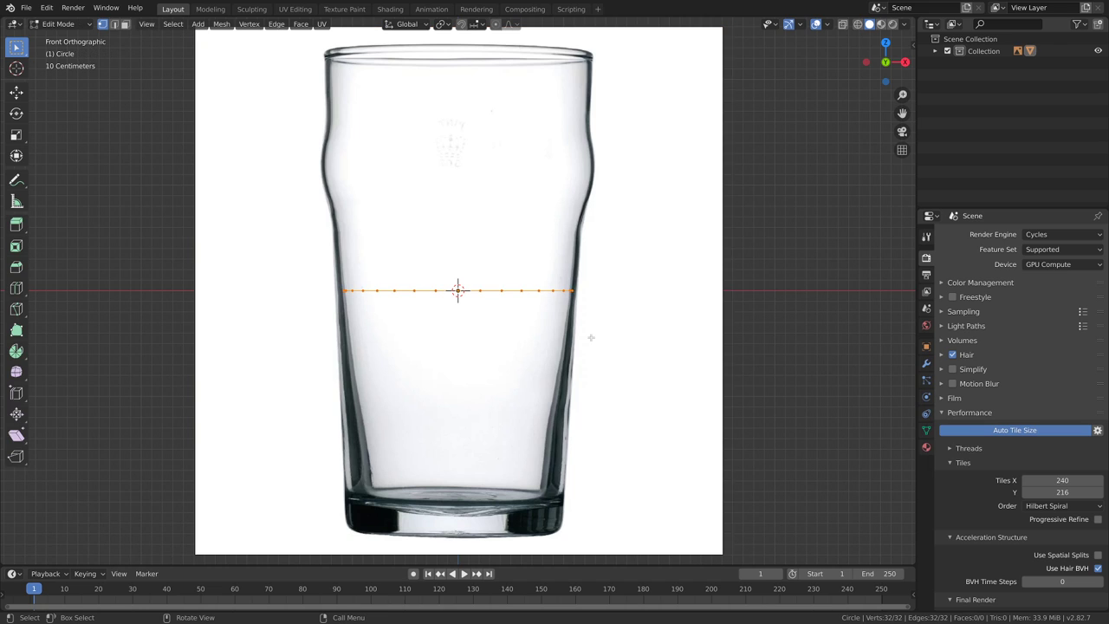
key(Tab)
click(625, 336)
key(g)
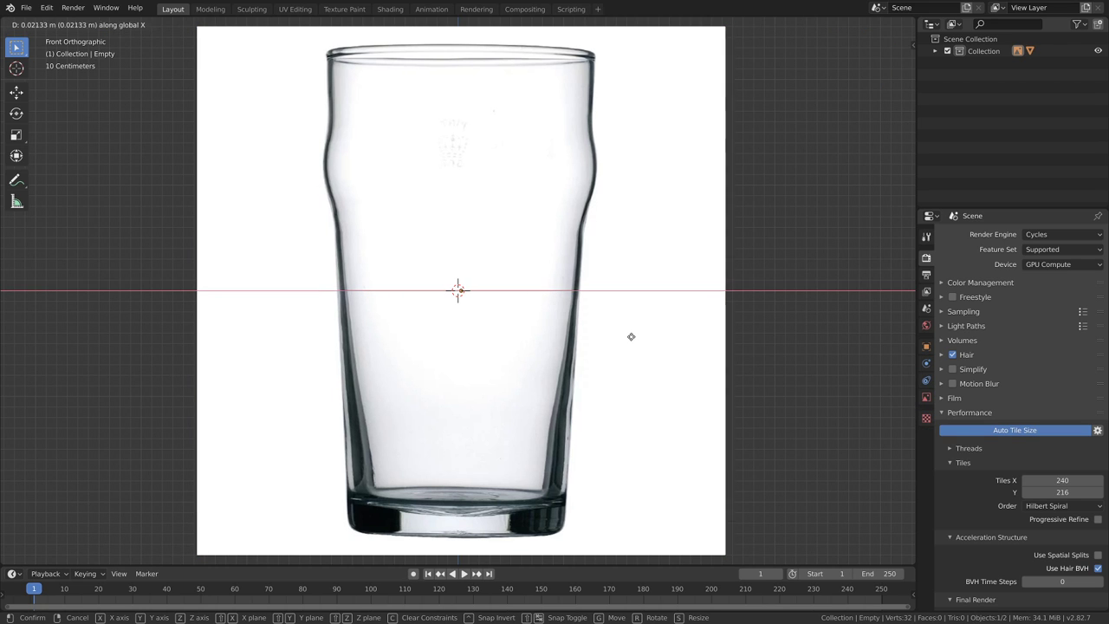
click(627, 340)
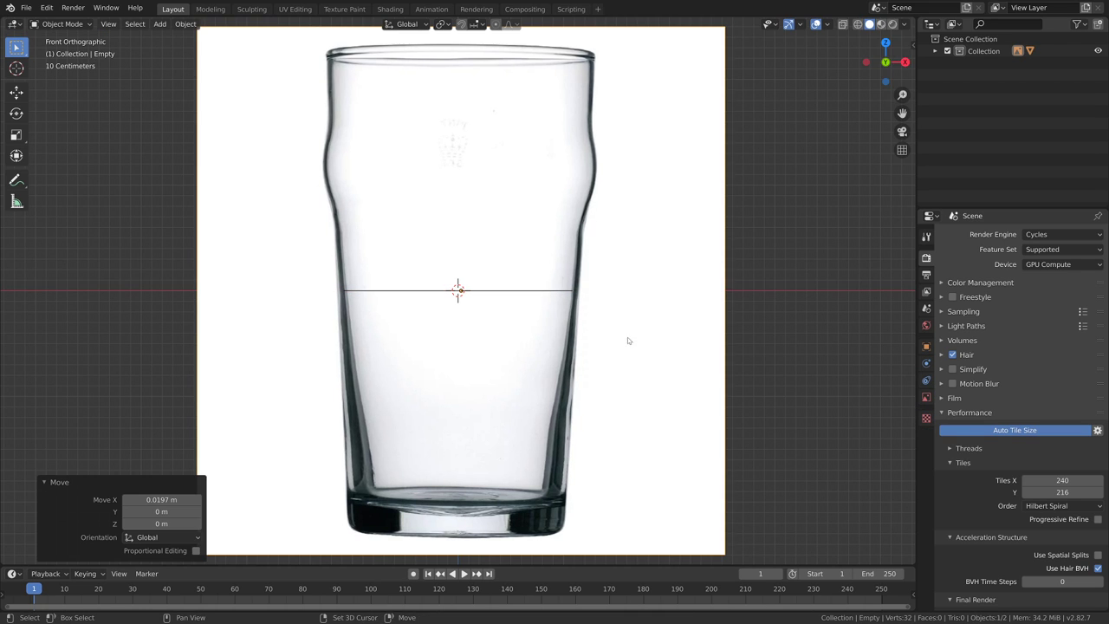
- Scale the circle's vertices by about 1.056 to match the glass's outer edges at mid-height
click(458, 292)
click(481, 293)
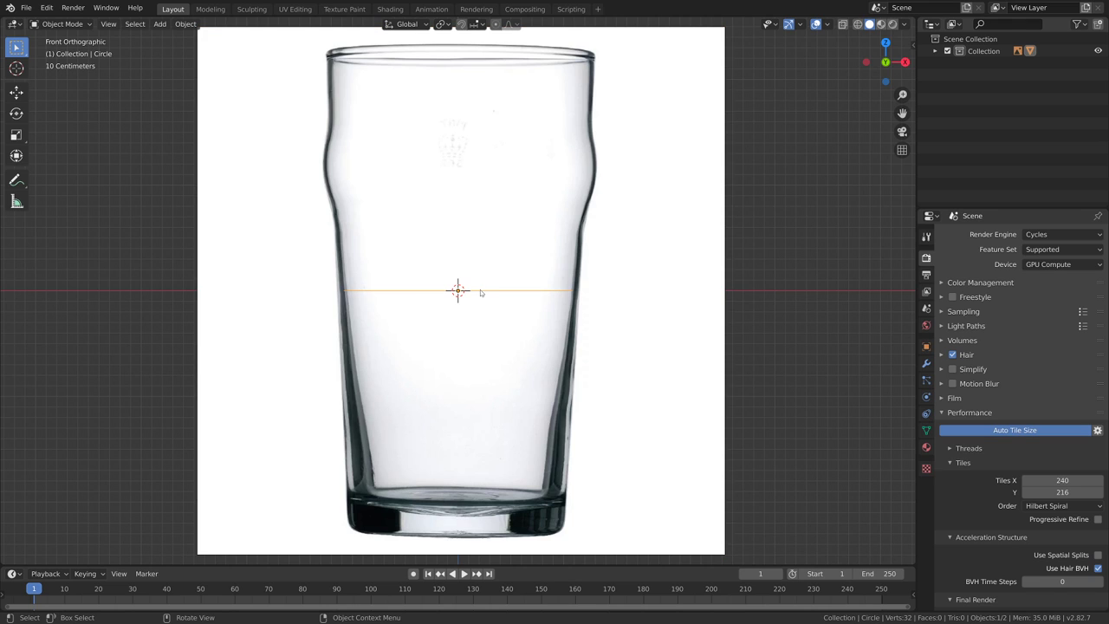
key(Tab)
key(s)
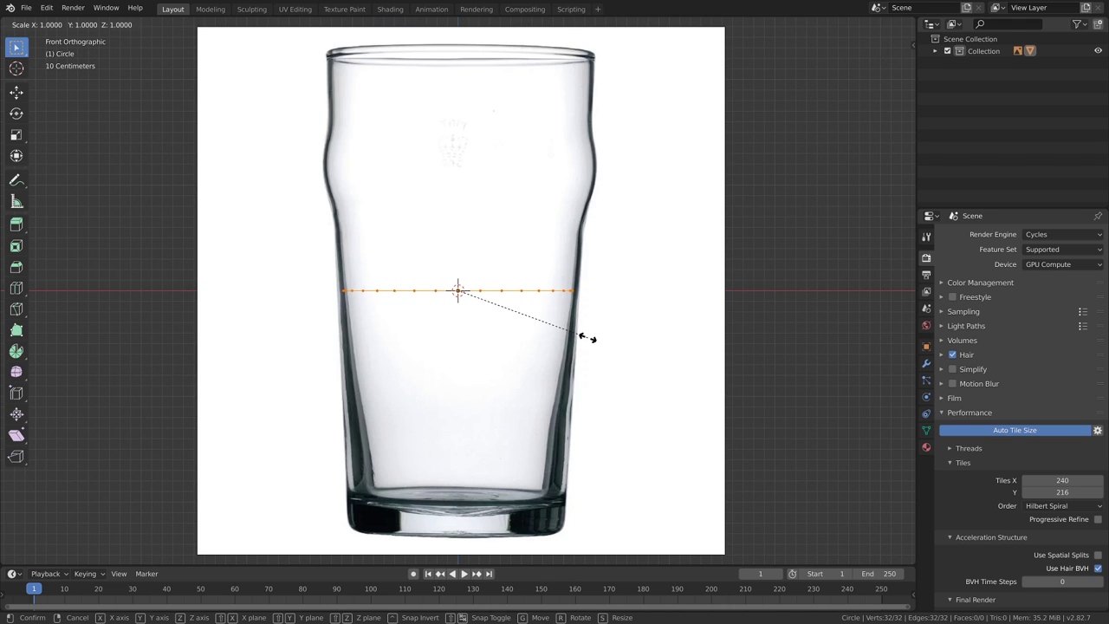
click(595, 338)
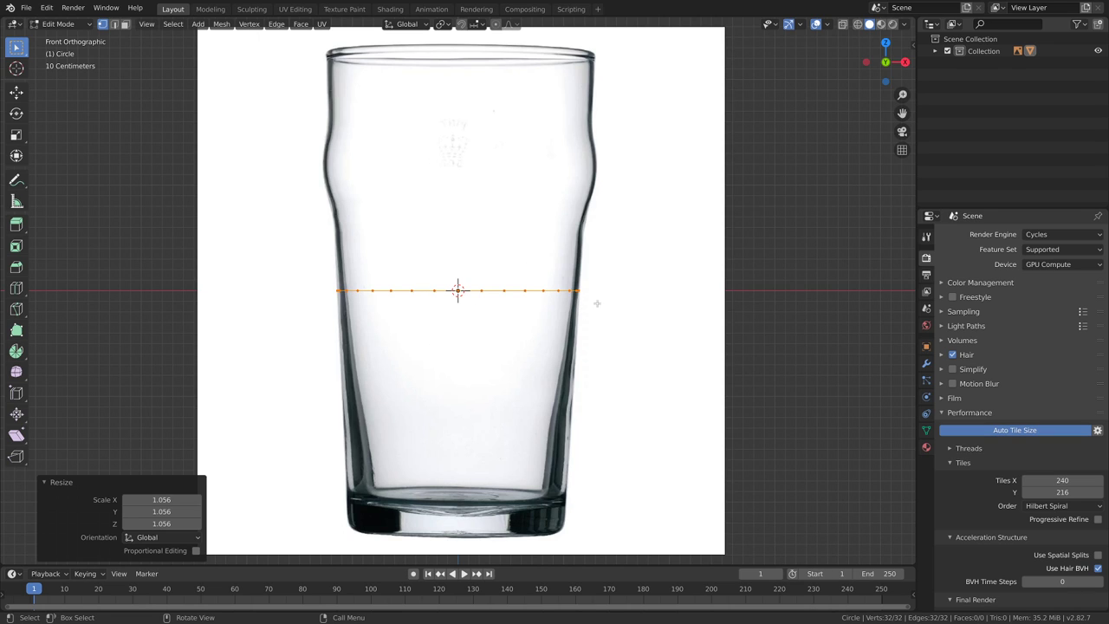
- Extrude the circle about 0.55 m down along Z and scale the new lower loop to about 0.972 to follow the glass's taper
key(e)
key(z)
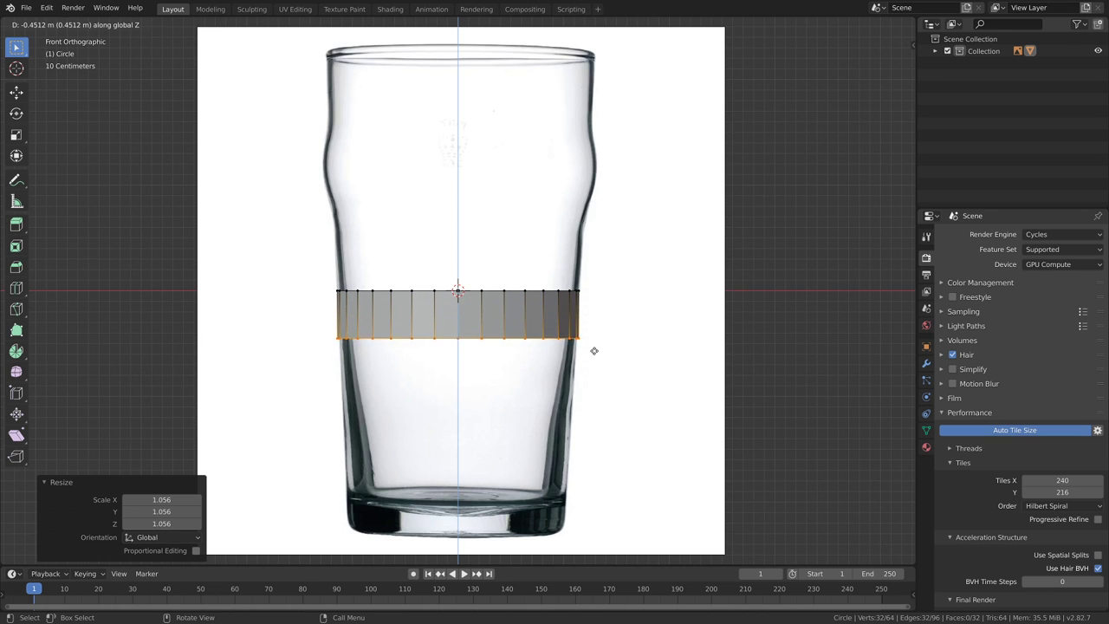
click(594, 359)
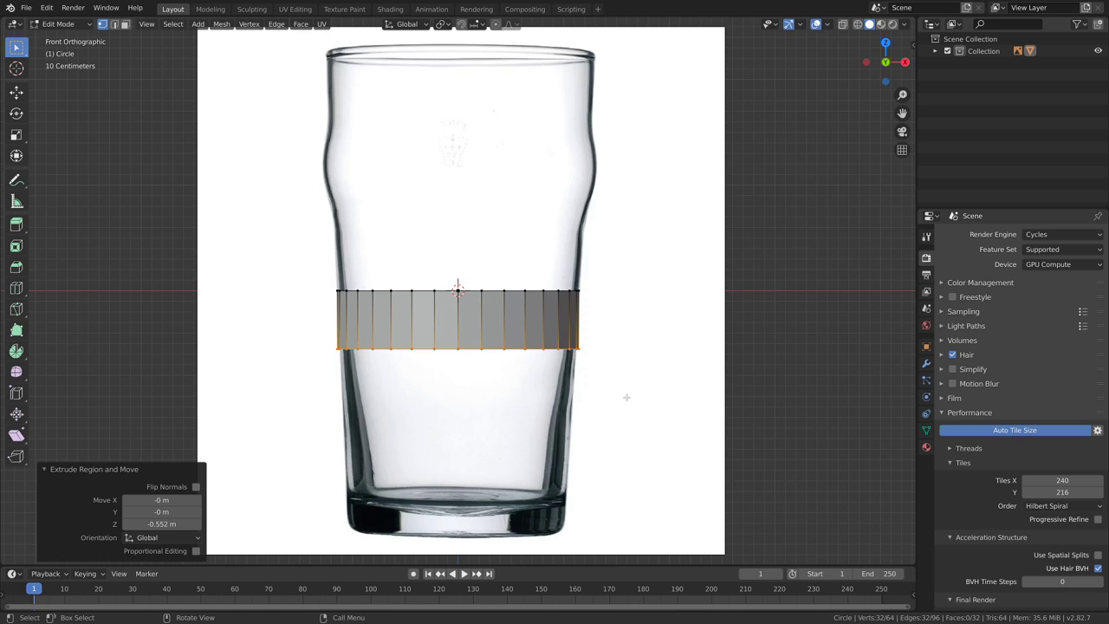
key(s)
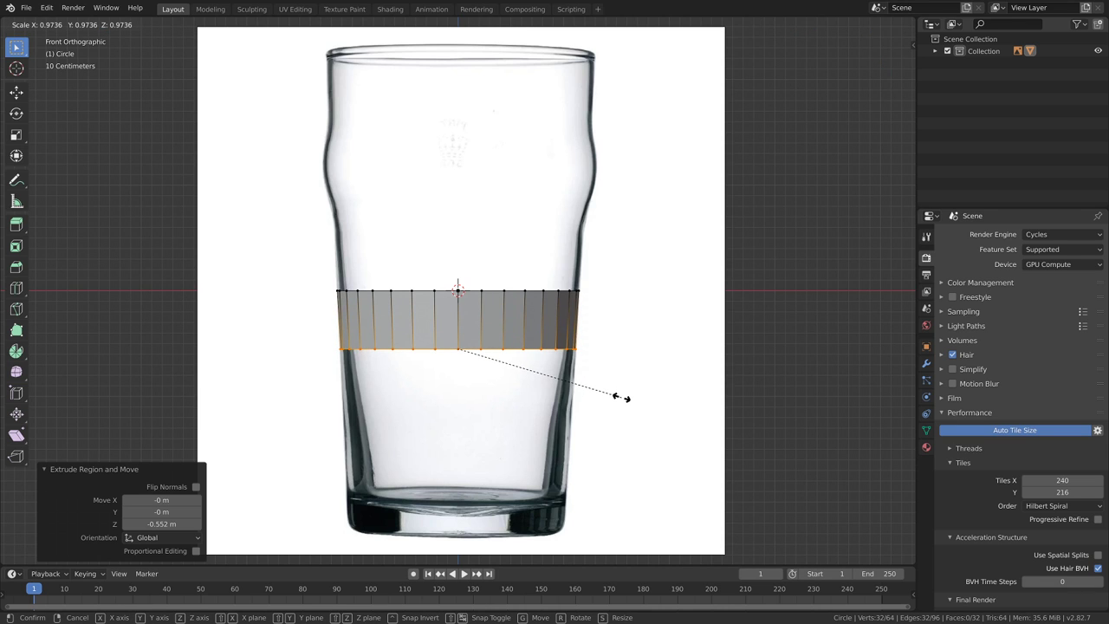
click(620, 397)
- Extrude the lowest loop about 0.53 m down along Z and scale it to about 0.971 to follow the taper
key(e)
key(z)
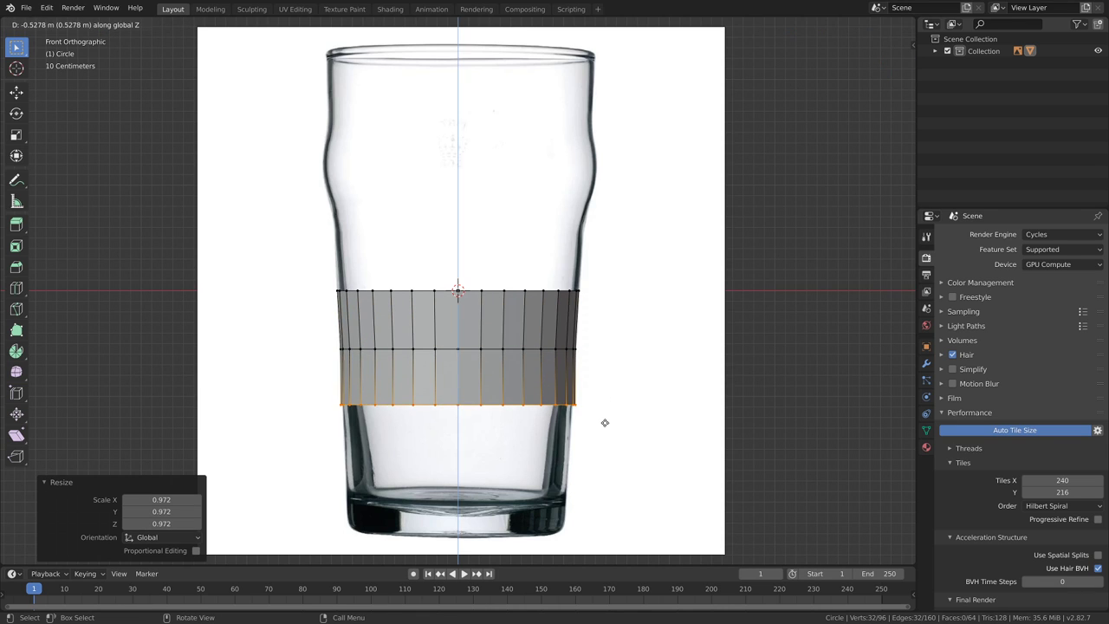
click(607, 423)
key(s)
click(616, 415)
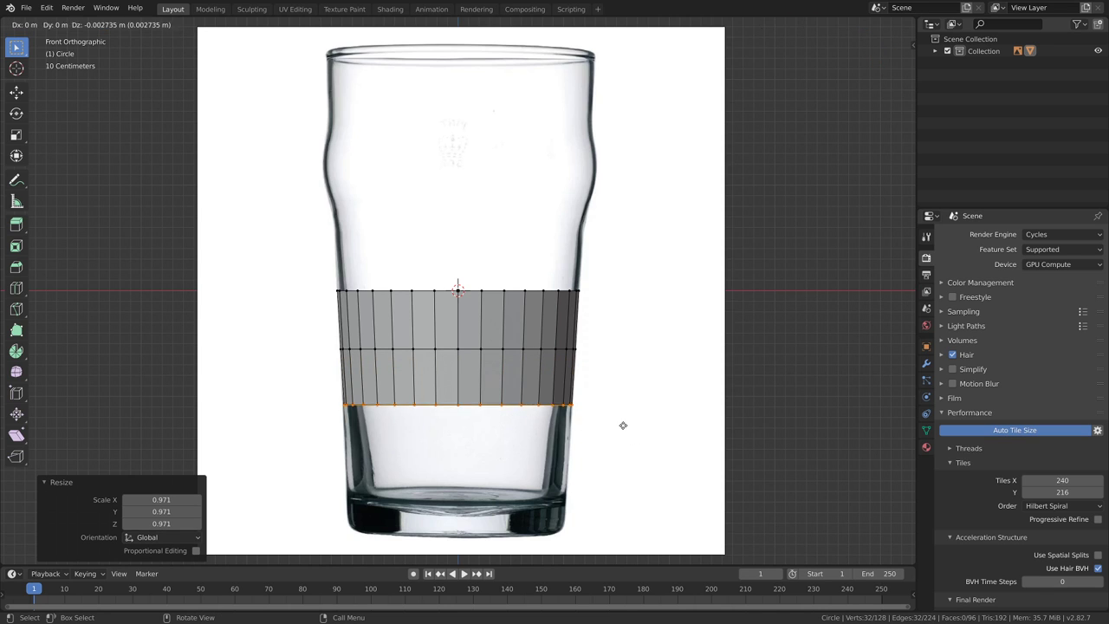
- Extrude another loop, move it about 0.61 m down along Z and scale it to about 0.966 within the glass outline
key(e)
key(s)
click(617, 478)
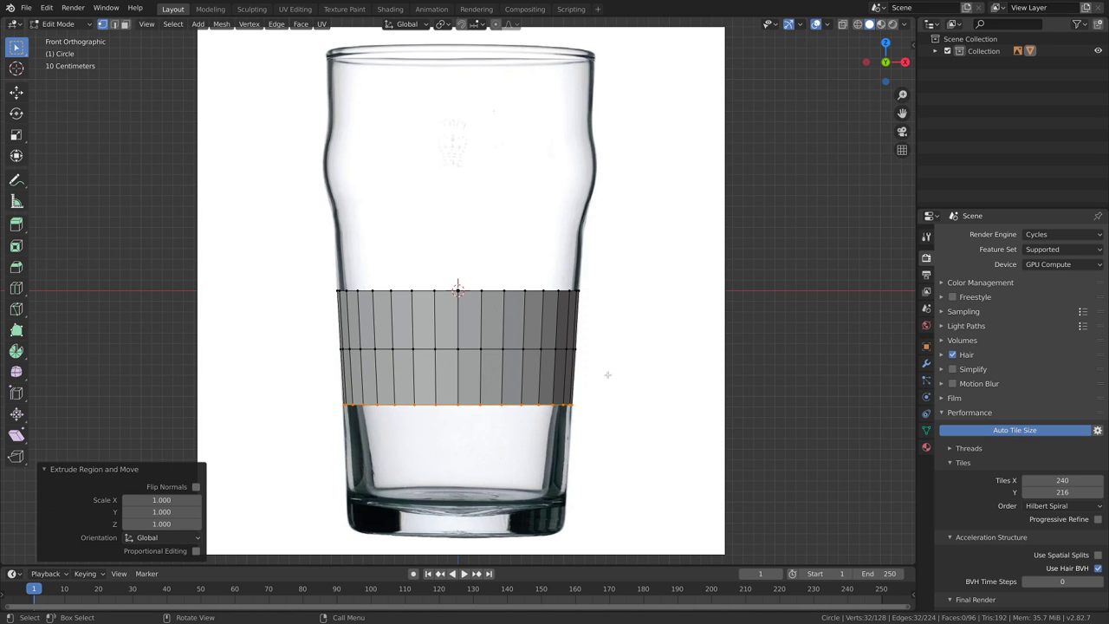
key(g)
key(z)
click(628, 472)
key(s)
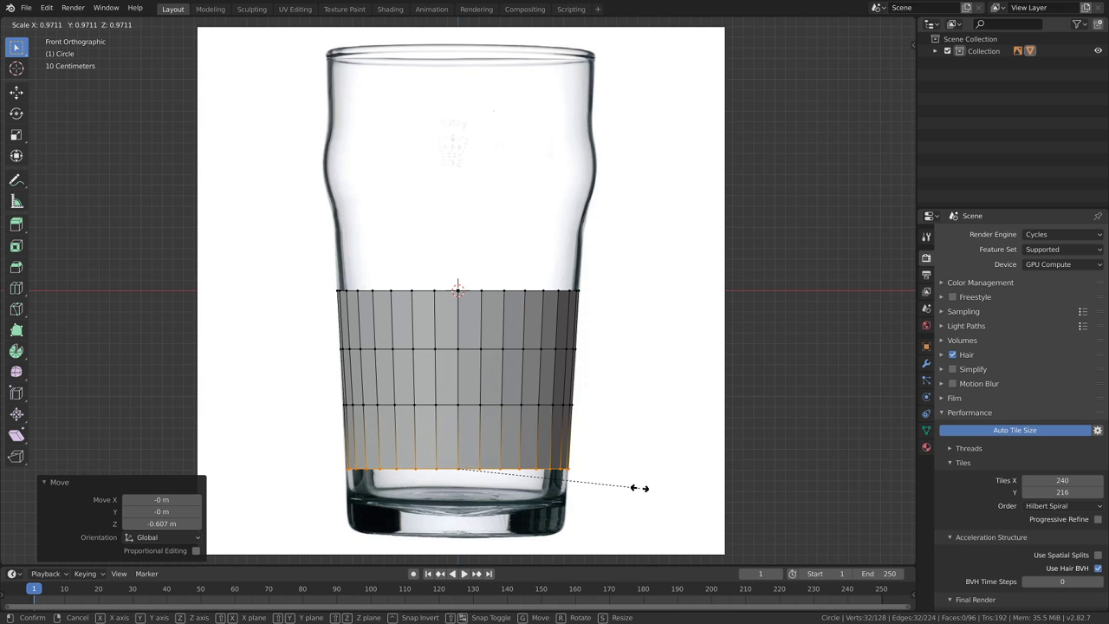
click(639, 487)
- Extrude the lowest loop about 0.45 m down to the start of the rounded base and scale it to about 0.978
shift+middle_drag(602, 461, 594, 314)
scroll(584, 327, up, 3)
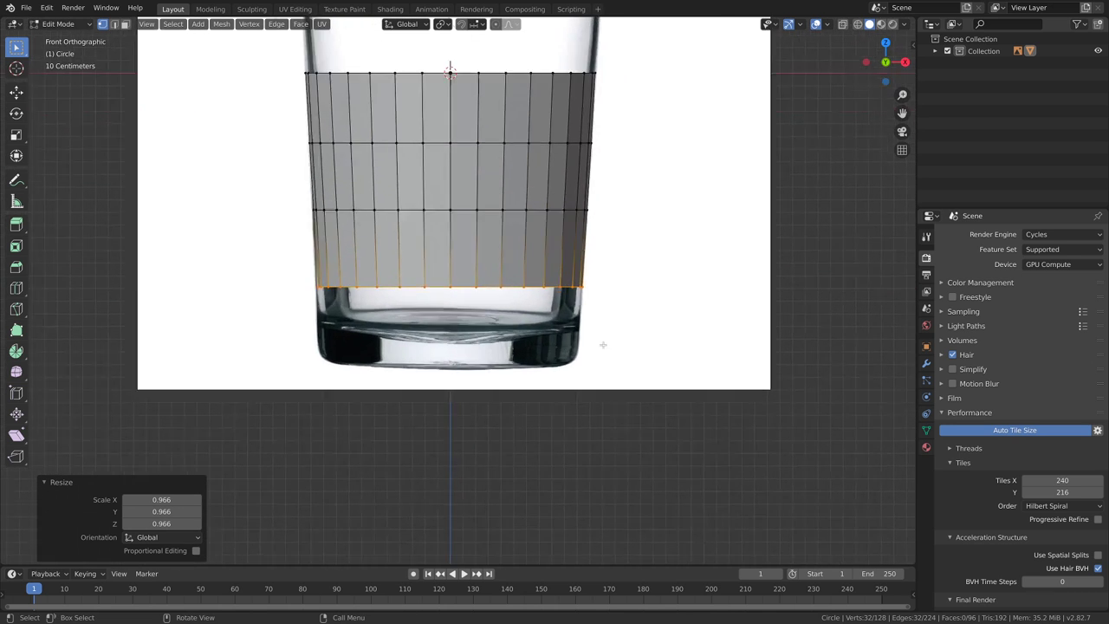
key(e)
key(ctrl+z)
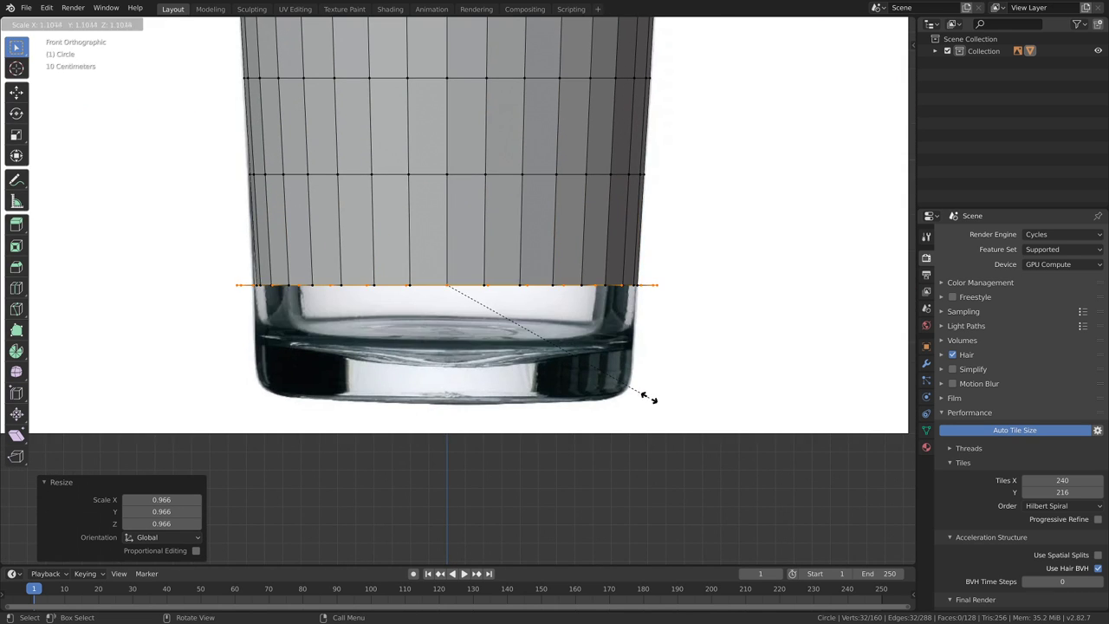
key(e)
key(z)
click(675, 420)
key(s)
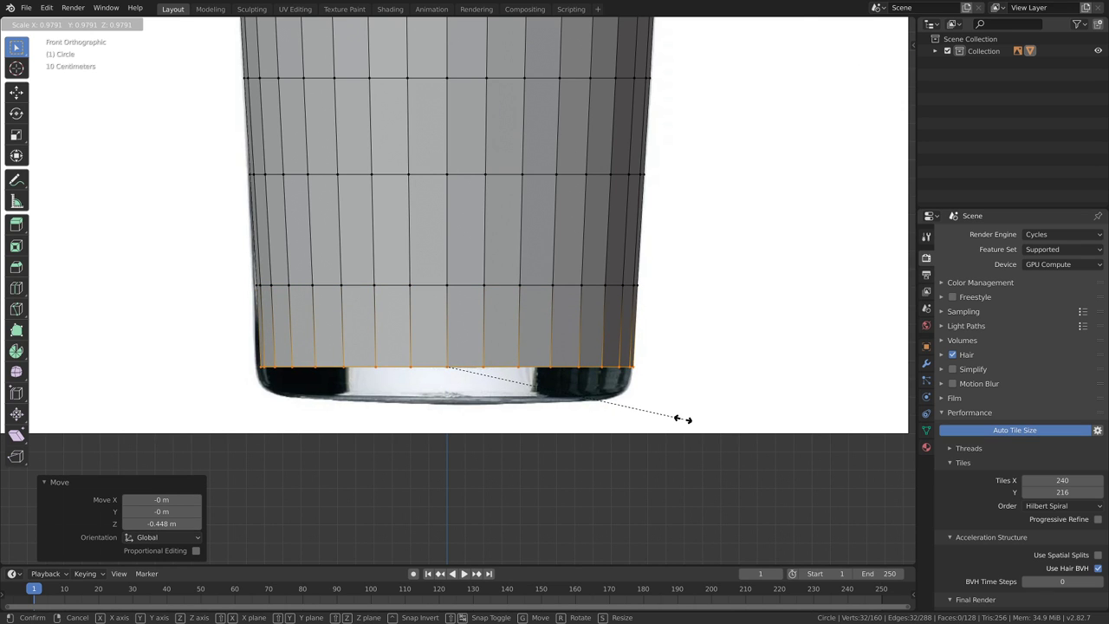
click(681, 419)
- Extrude a short band down at the base corner, scale it to about 0.955, raise it slightly and widen it by about 1.023
shift+middle_drag(649, 403, 651, 304)
key(e)
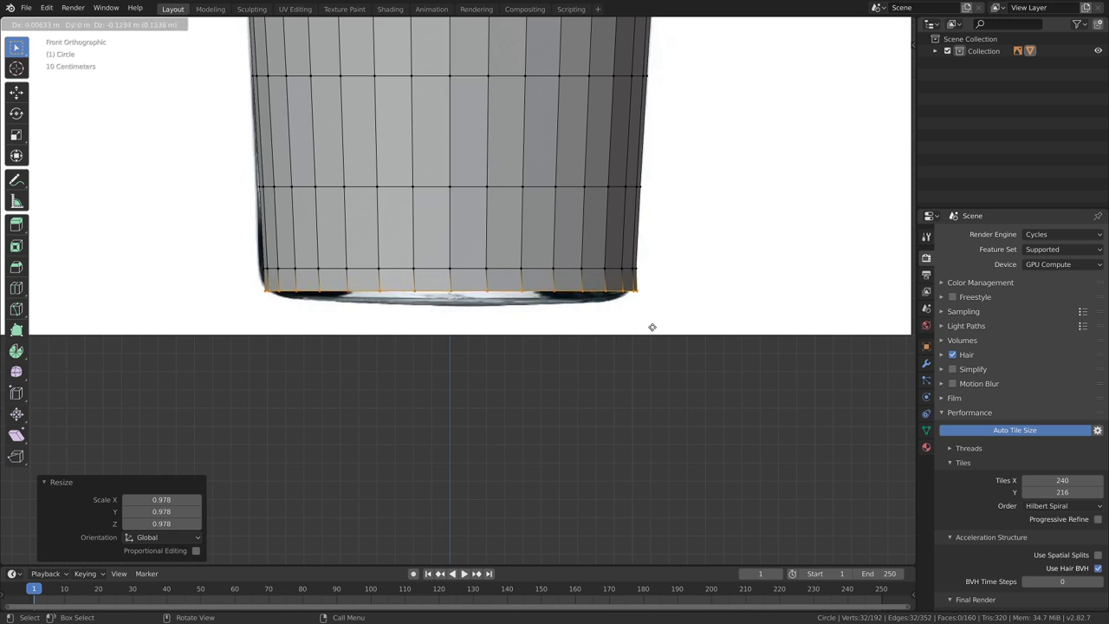
click(671, 328)
key(s)
click(678, 327)
key(e)
key(z)
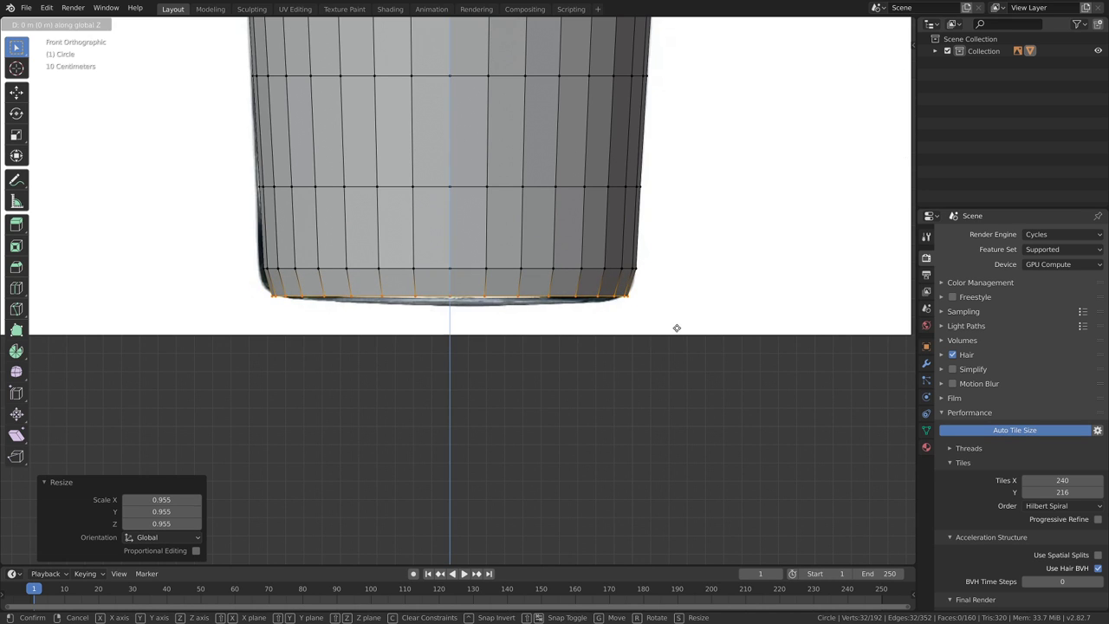
click(682, 321)
key(s)
click(688, 319)
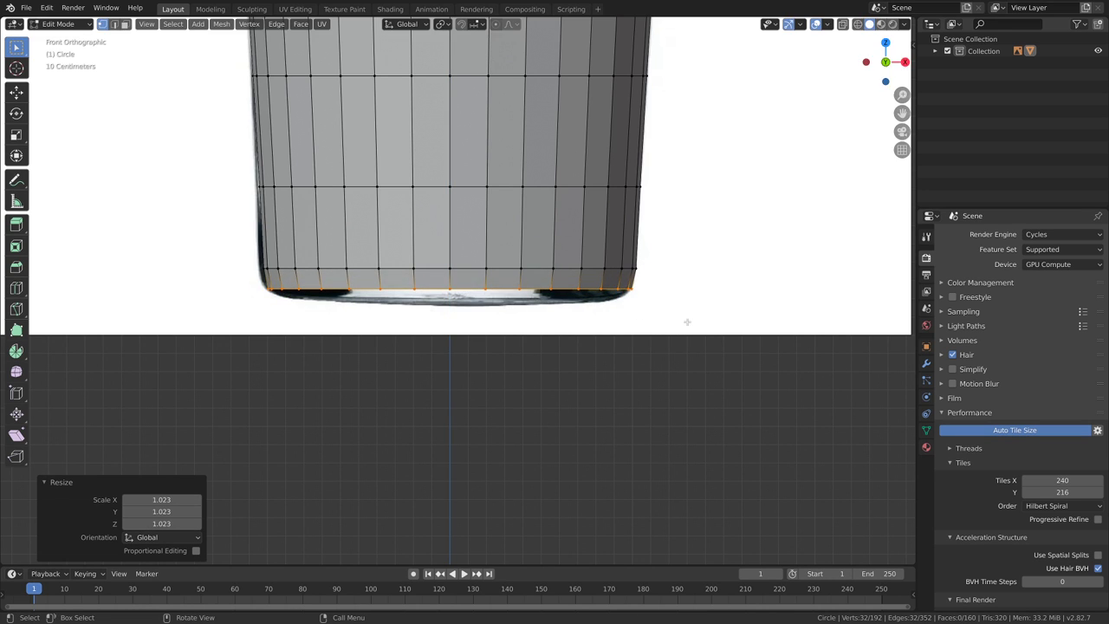
- Extrude the lowest loop about 0.05 m down, scale it to about 0.88, raise it slightly and widen it along X by about 1.065
key(e)
key(x)
key(z)
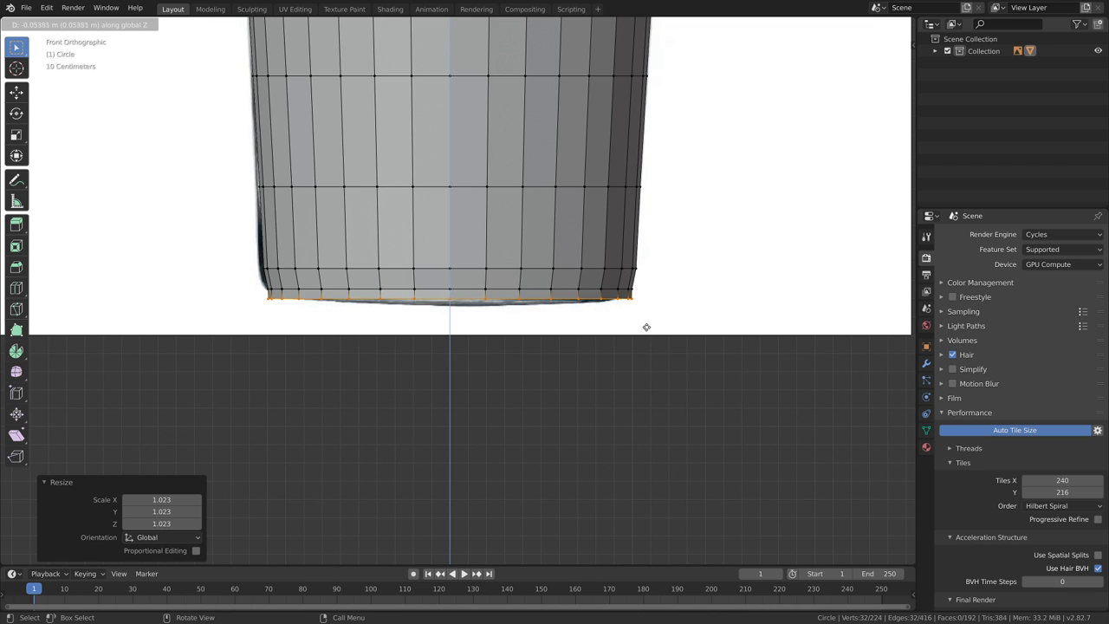
click(646, 331)
key(s)
click(659, 325)
key(g)
key(z)
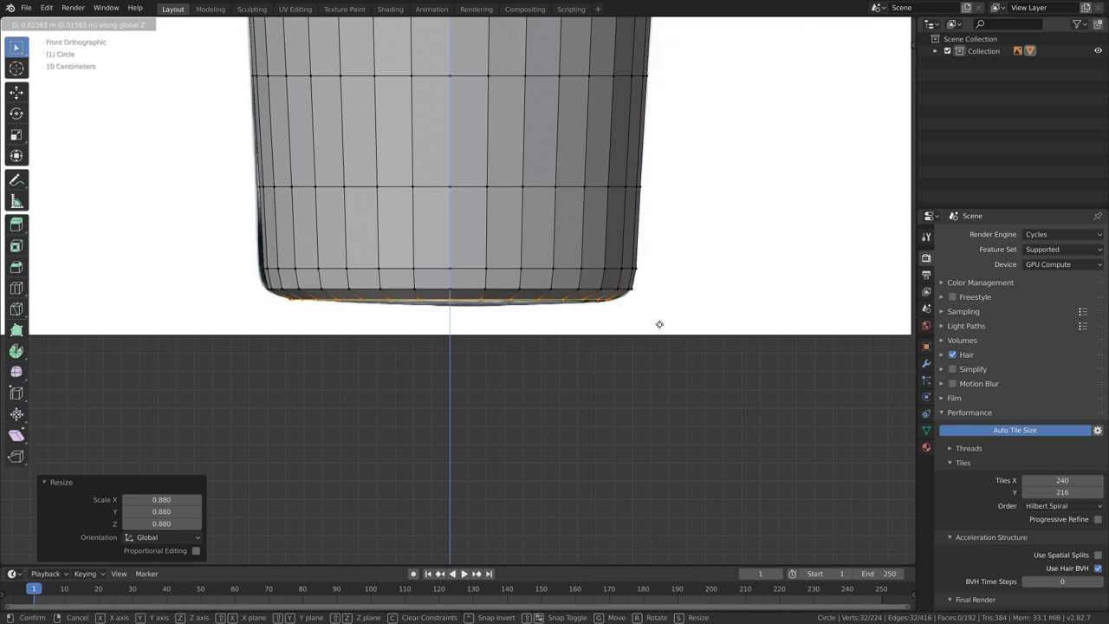
click(660, 321)
key(s)
key(x)
click(673, 327)
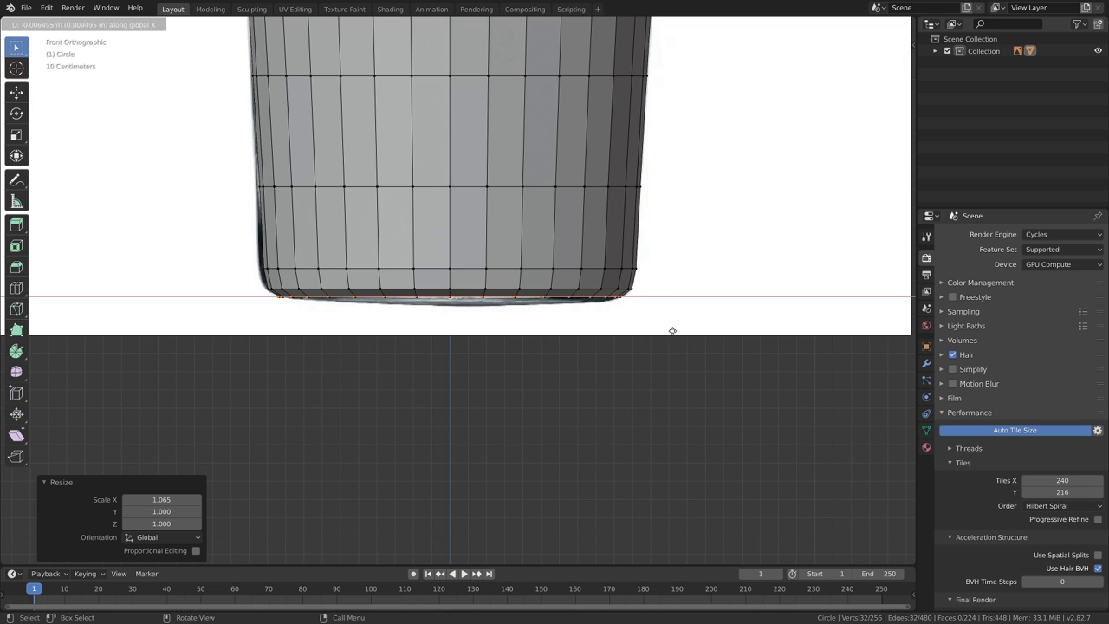
- Extrude the lowest loop about 0.047 m down to the glass's underside and scale it to about 0.86
right_click(672, 325)
key(g)
key(z)
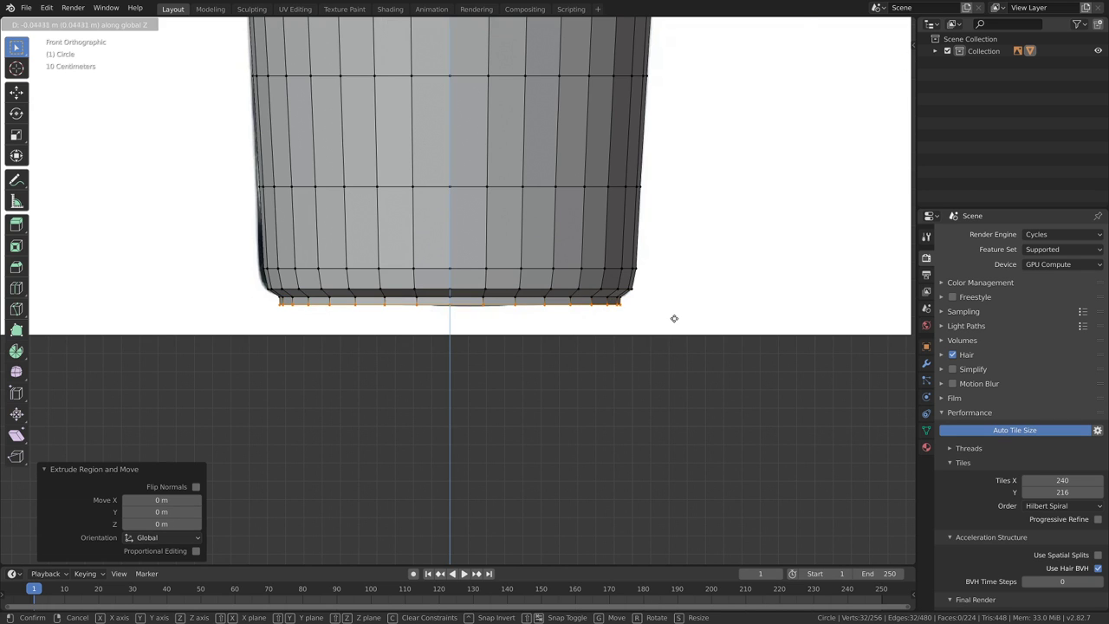
click(673, 319)
key(s)
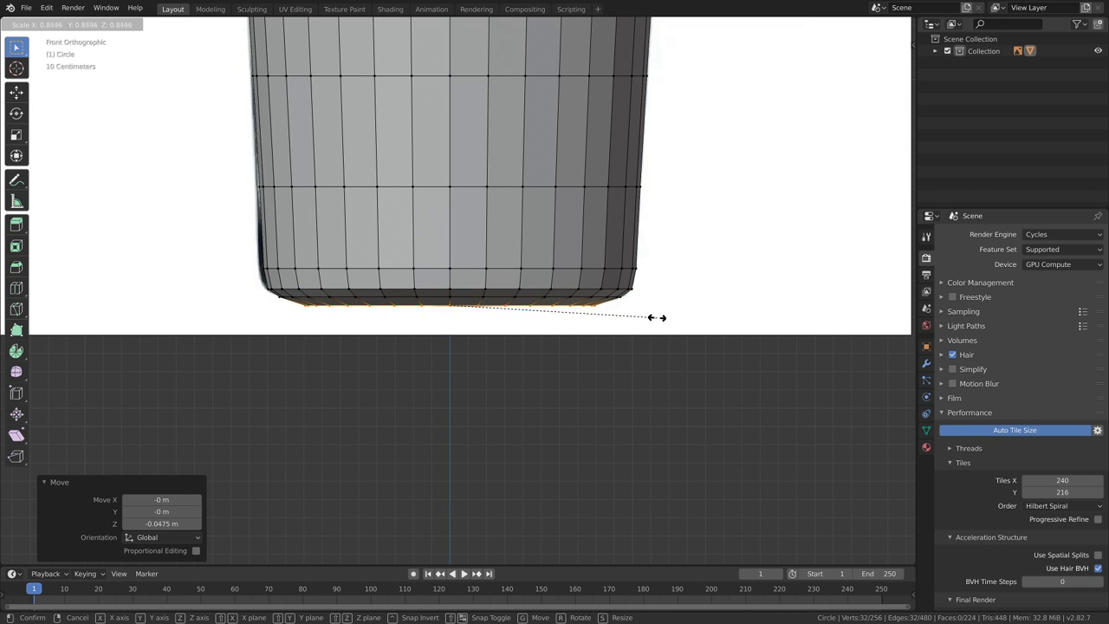
click(656, 317)
key(g)
key(z)
click(656, 318)
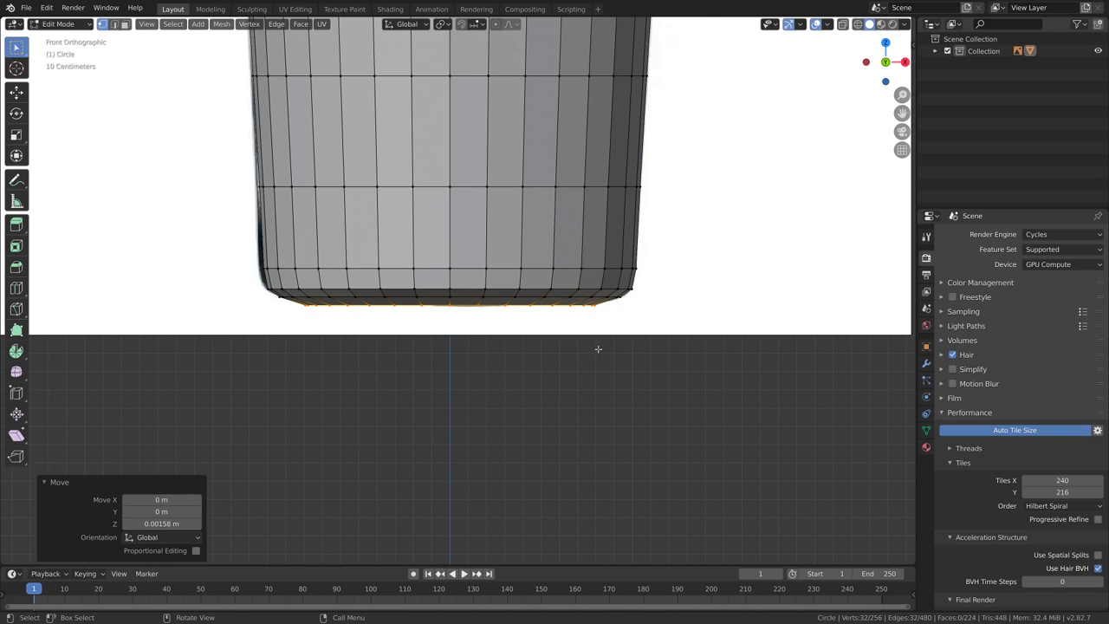
- From below, extrude the bottom edge loop in place three times, scaling each ring inward, the last to about 0.709
middle_drag(597, 348, 620, 278)
key(g)
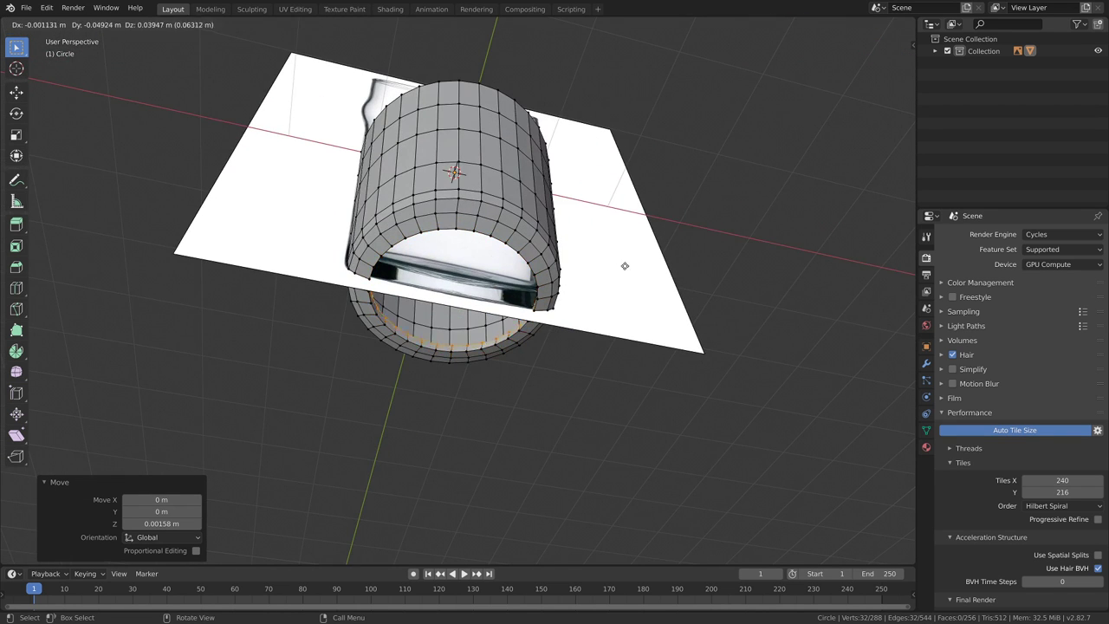
right_click(632, 268)
key(s)
click(662, 291)
key(e)
right_click(674, 279)
key(s)
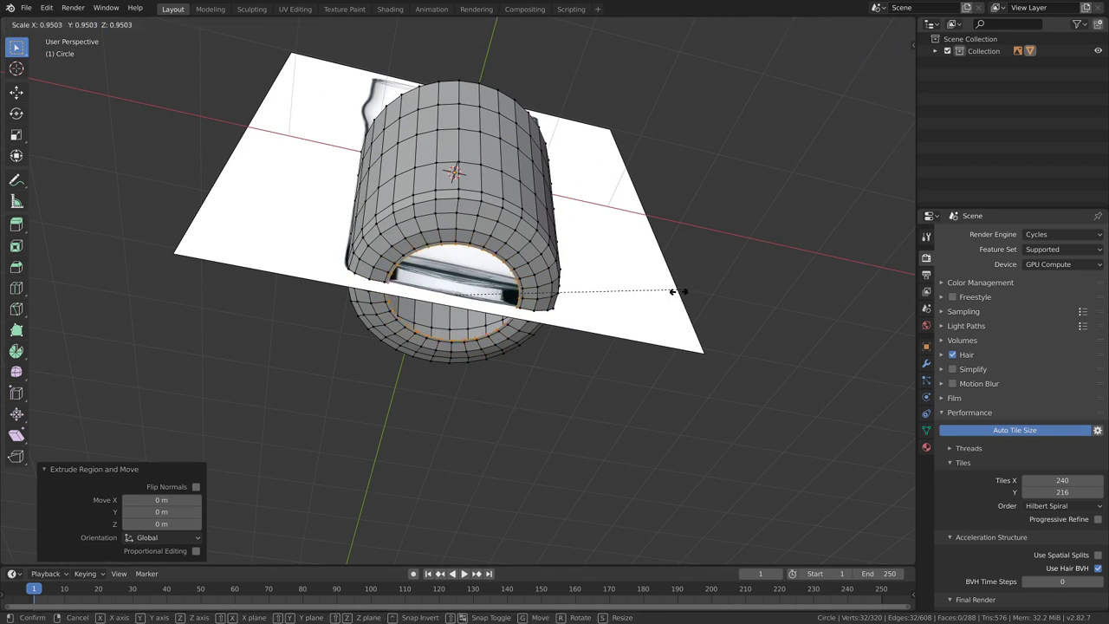
right_click(639, 302)
key(s)
click(631, 303)
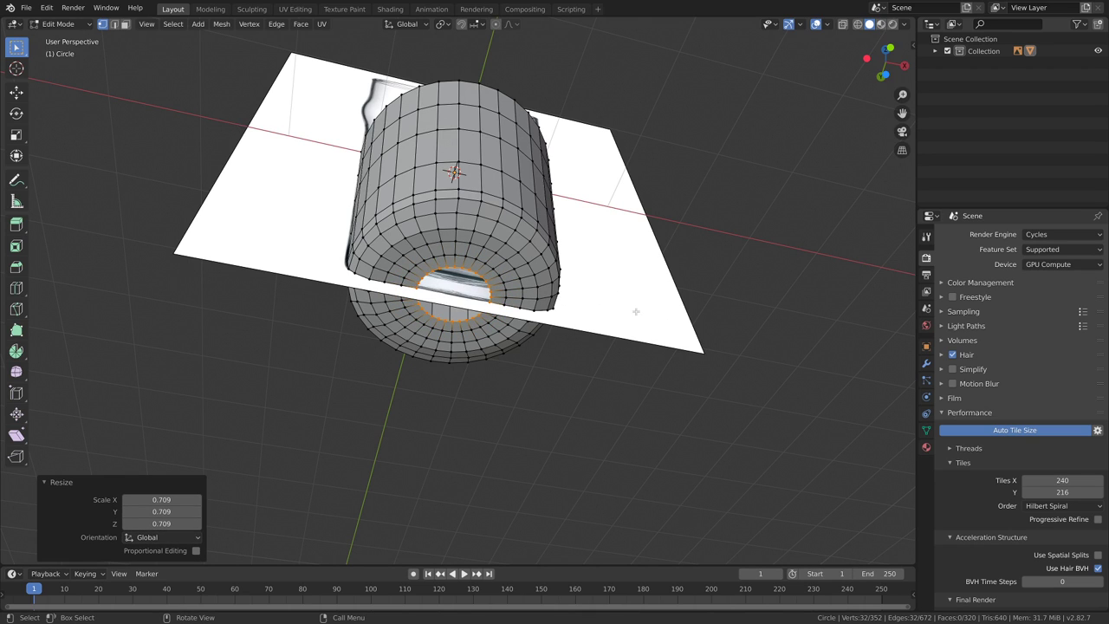
- Extrude the innermost ring in place and scale it to 0 to close the base at its centre
key(e)
right_click(634, 311)
key(s)
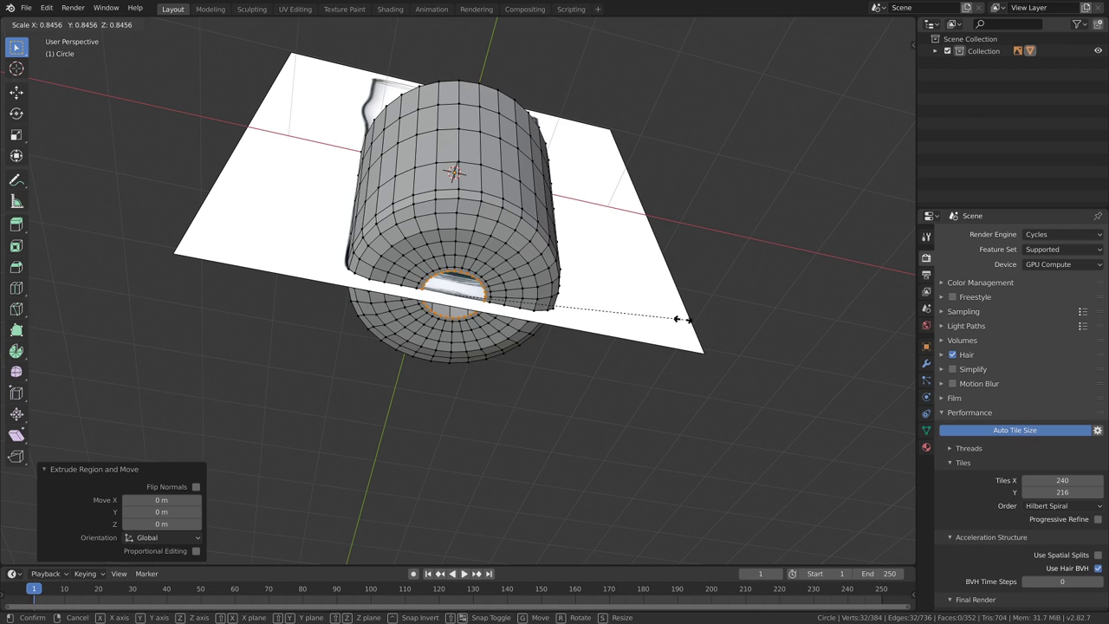
key(0)
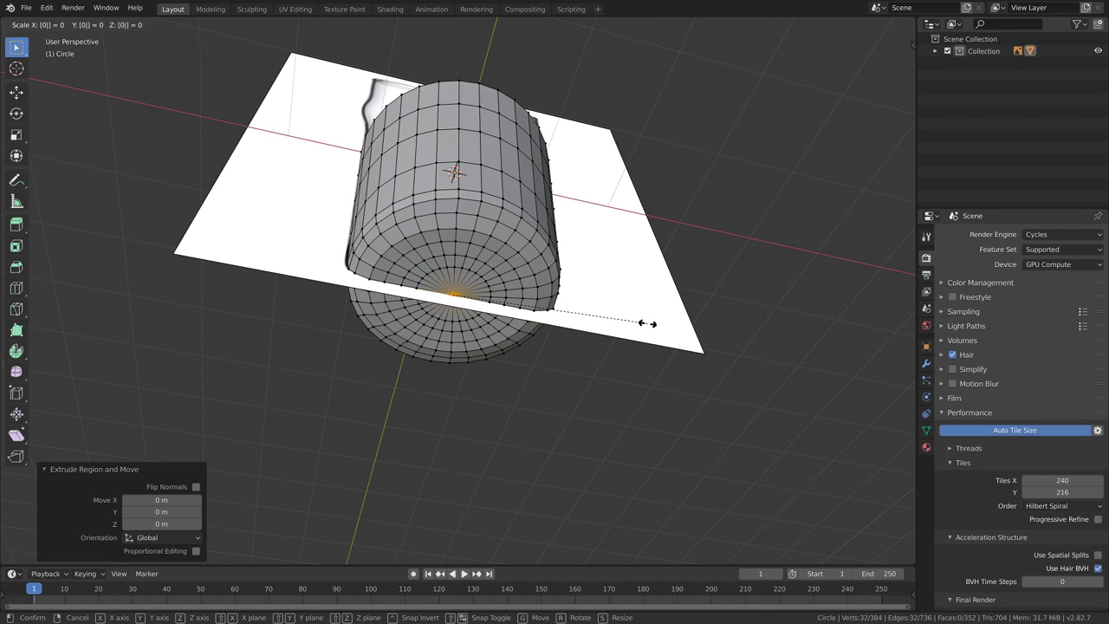
key(Return)
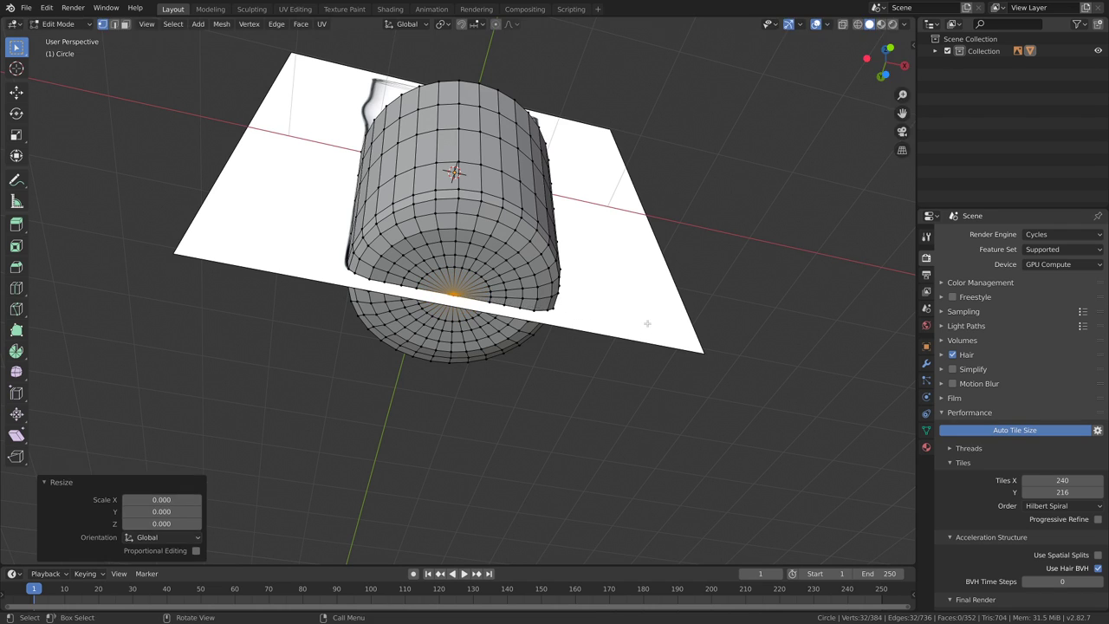
- In front view, select the open top edge loop, extrude it about 0.6 m up along Z and scale it to about 1.037
middle_drag(574, 231, 550, 314)
key(KP_1)
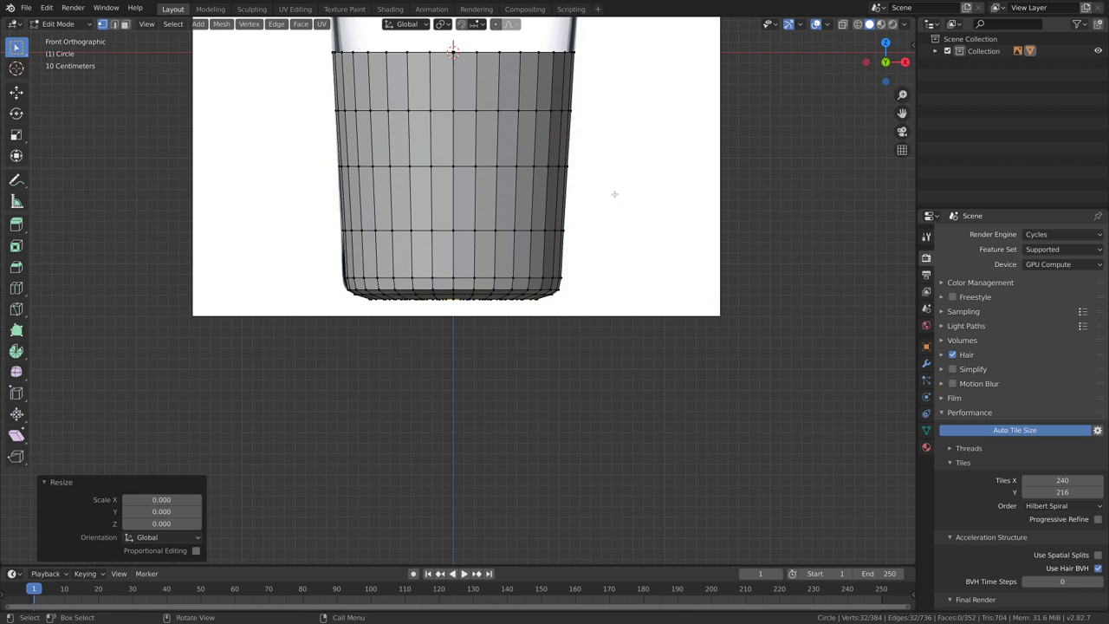
shift+middle_drag(609, 165, 589, 399)
scroll(588, 399, up, 1)
click(512, 284)
alt+click(518, 286)
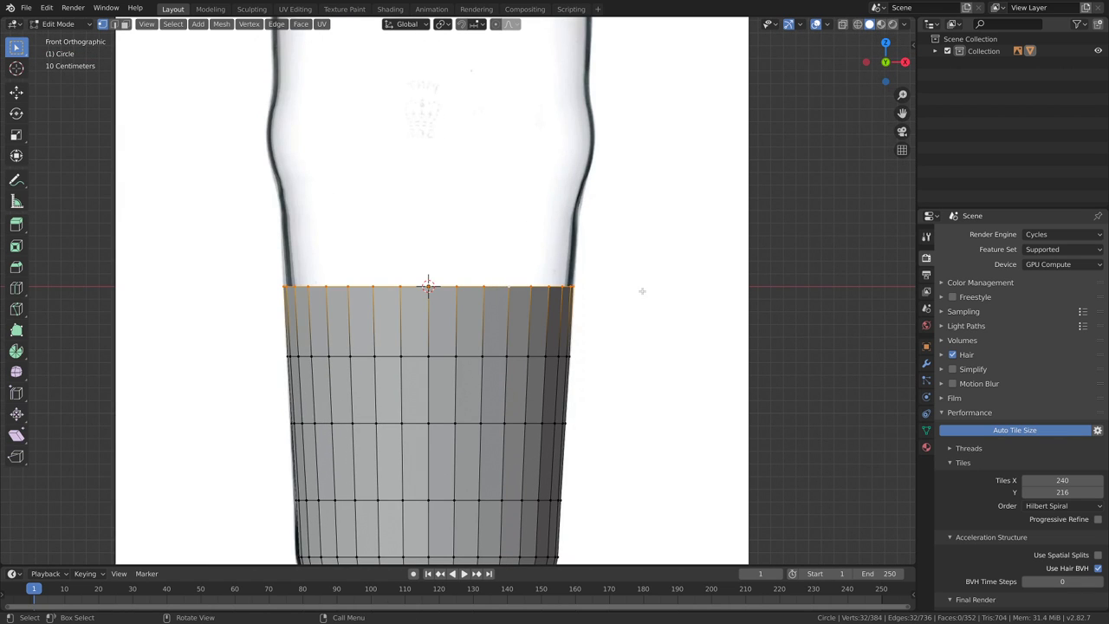
key(e)
key(z)
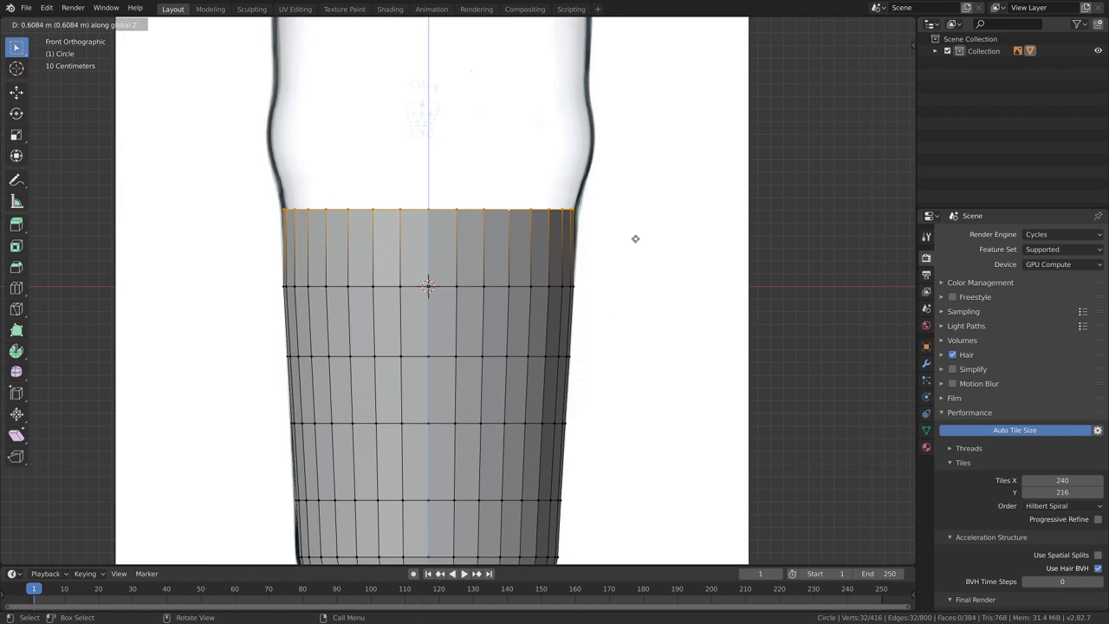
click(635, 241)
key(s)
click(612, 260)
- Extrude the top loop about 0.2 m up and scale it to about 1.033 where the glass begins to flare
key(g)
key(z)
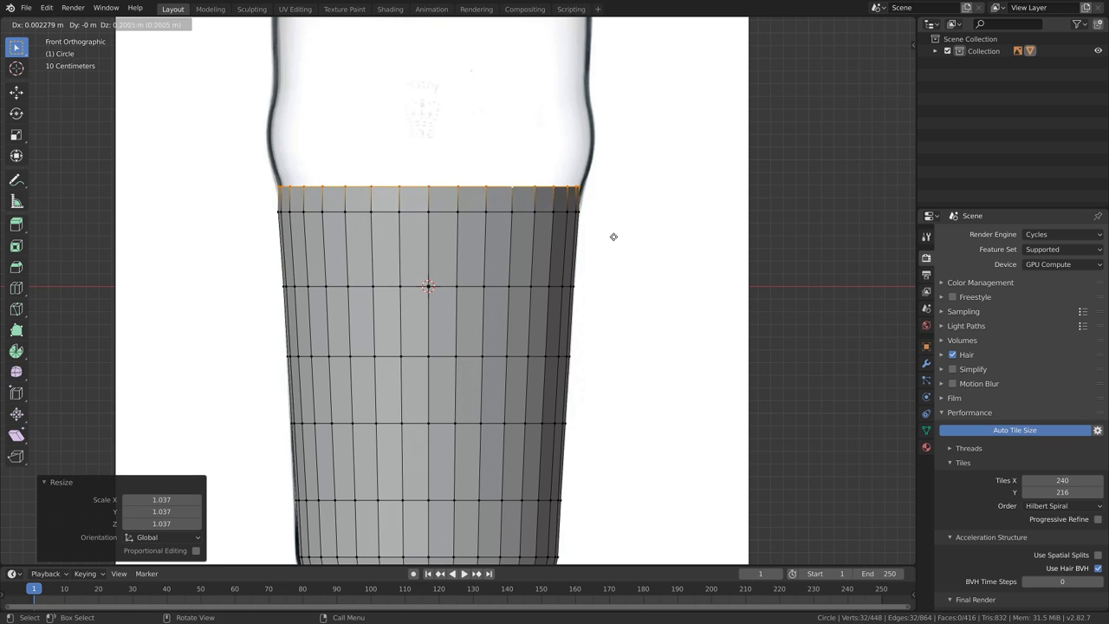
click(615, 237)
key(s)
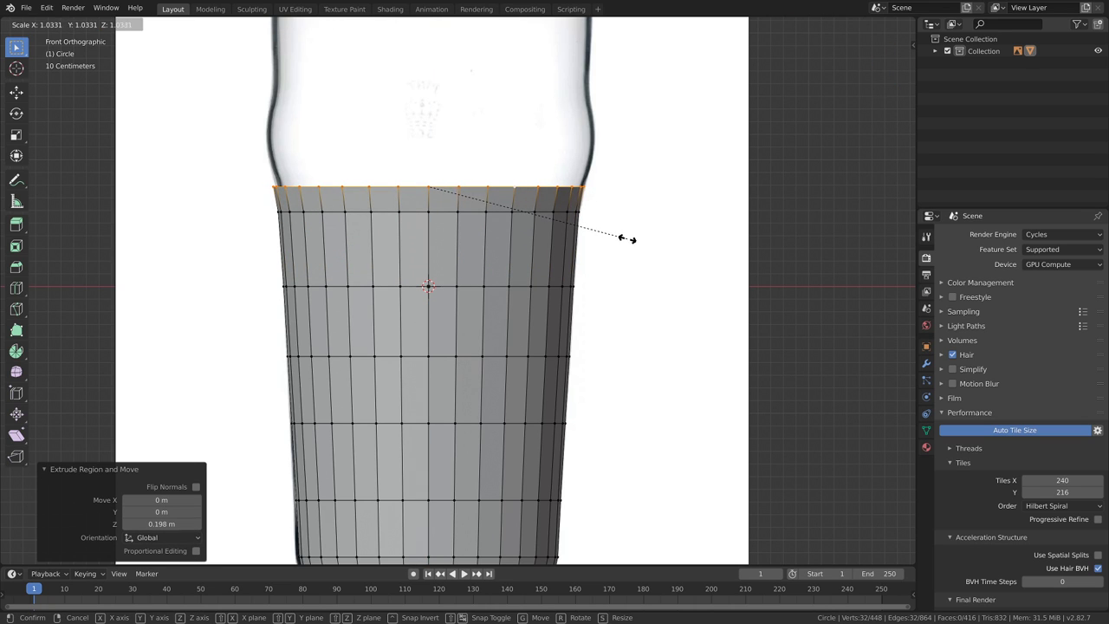
click(627, 239)
- Extrude the top loop another short band up along Z and scale it to about 1.052 to follow the bulge's lower curve
shift+middle_drag(614, 253, 617, 341)
key(e)
key(x)
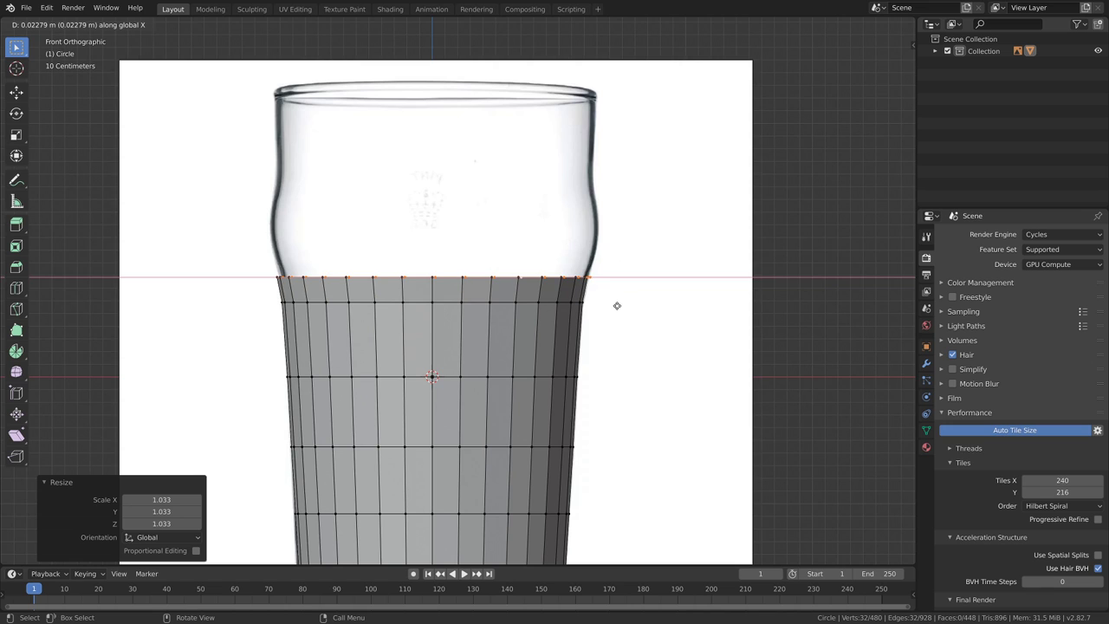
key(z)
click(615, 305)
key(s)
click(623, 317)
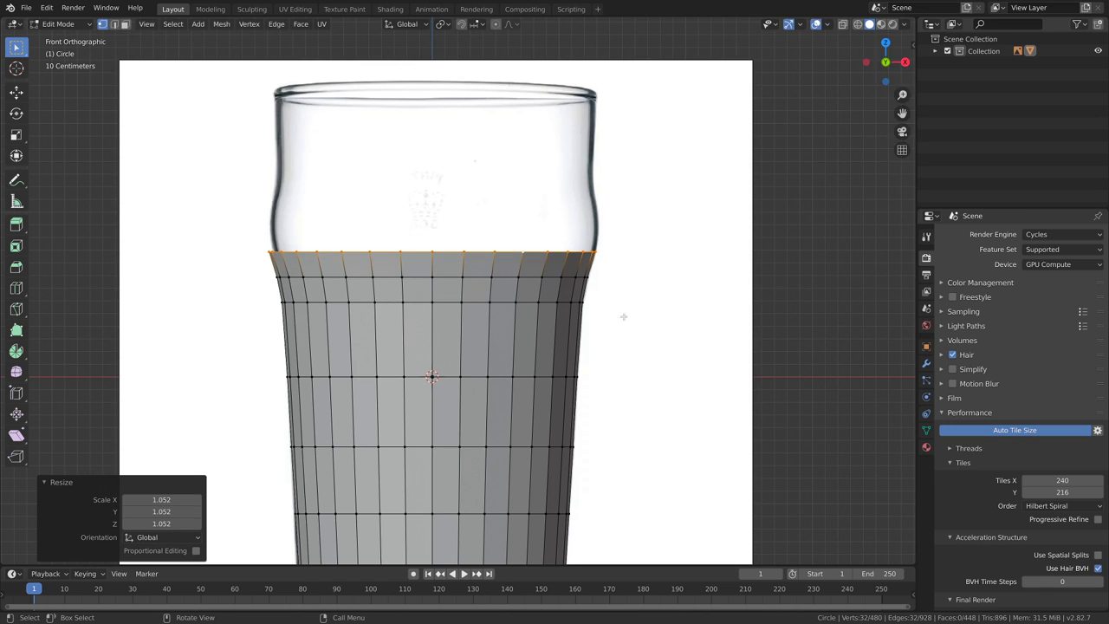
- Extrude a loop up to the bulge's widest part, scale it to about 1.021, lower it about 0.12 m and rescale to 0.998
key(e)
key(z)
click(623, 279)
key(s)
click(630, 283)
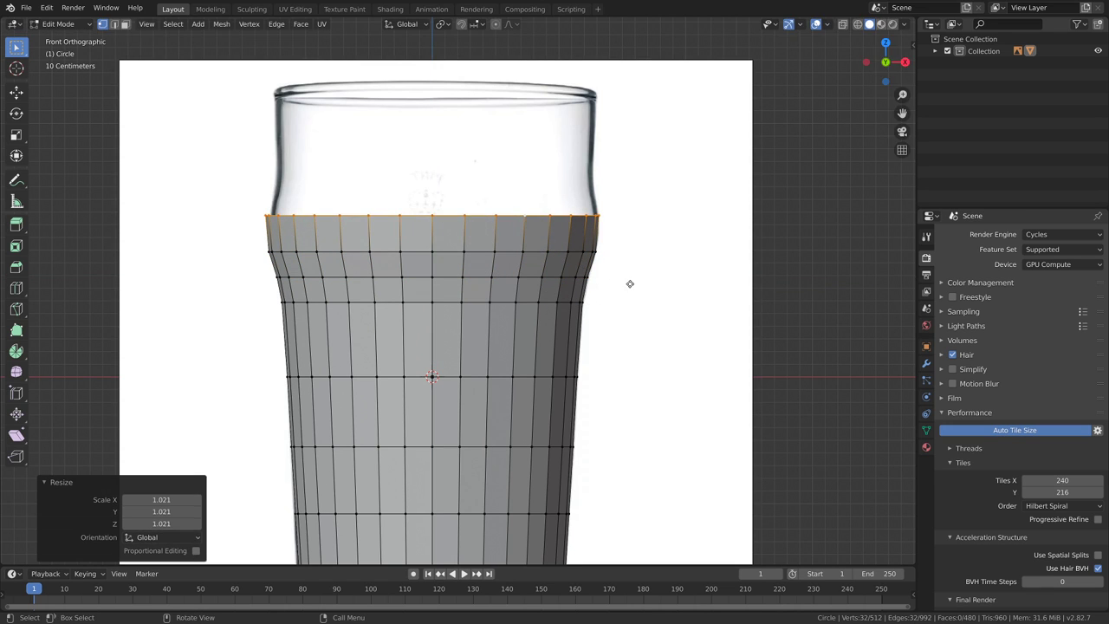
key(g)
key(z)
click(629, 299)
key(s)
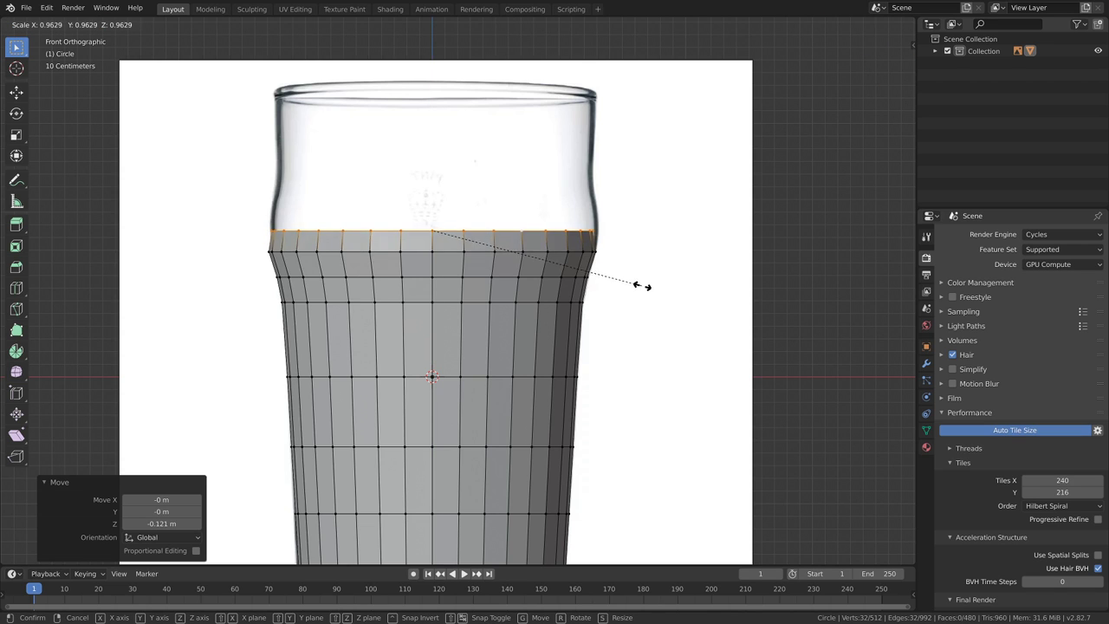
click(647, 288)
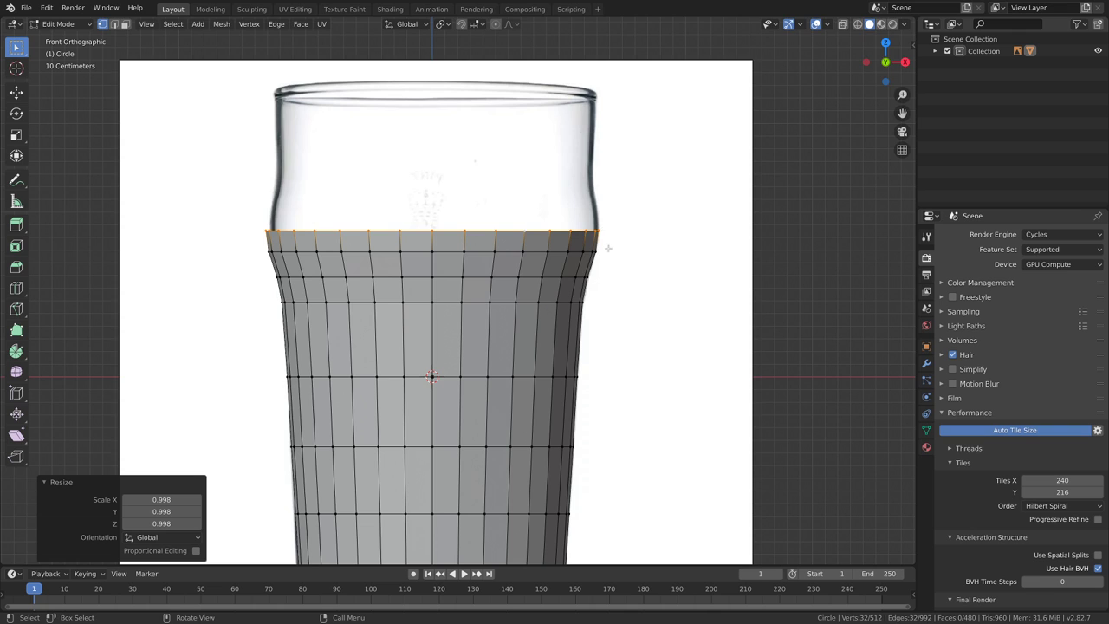
- Extrude the top loop about 0.185 m up from the bulge's widest part and scale it to about 0.98
key(e)
key(z)
click(613, 220)
key(s)
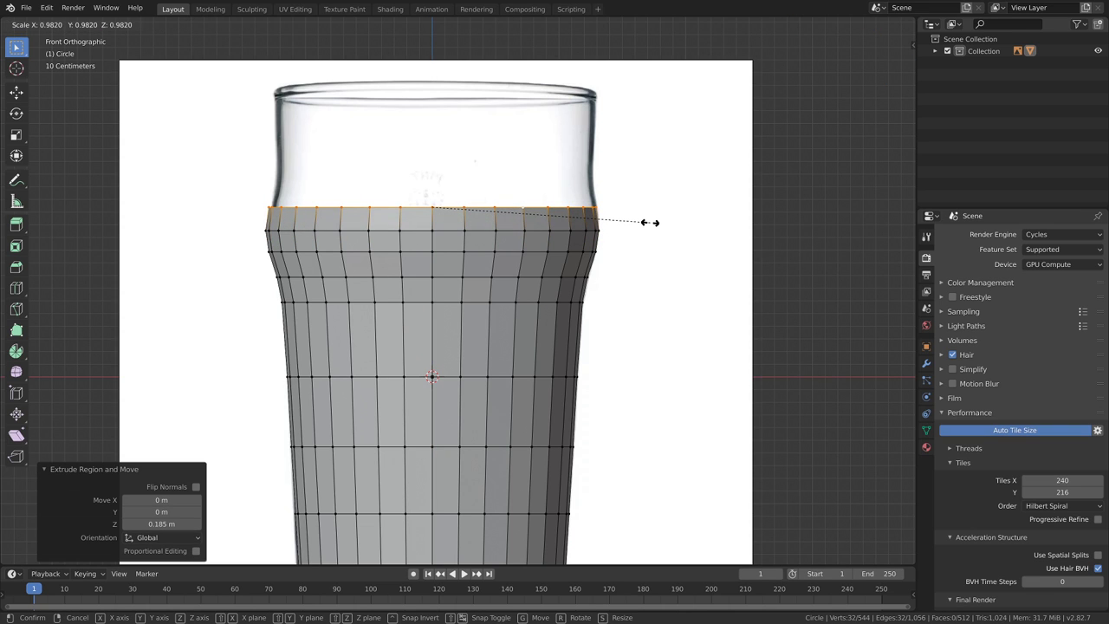
click(652, 223)
- Extrude one more loop about 0.185 m up along the bulge's upper curve and scale it inward to about 0.977
key(e)
key(z)
click(616, 225)
key(s)
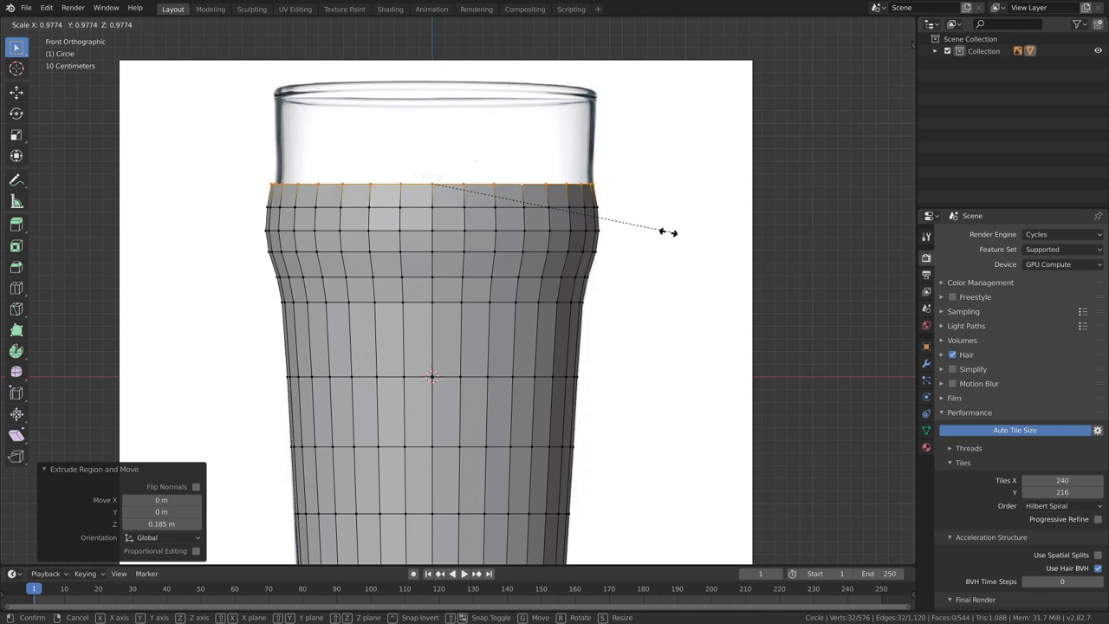
click(668, 231)
- Extrude the top loop about 0.242 m straight up above the bulge
key(e)
key(z)
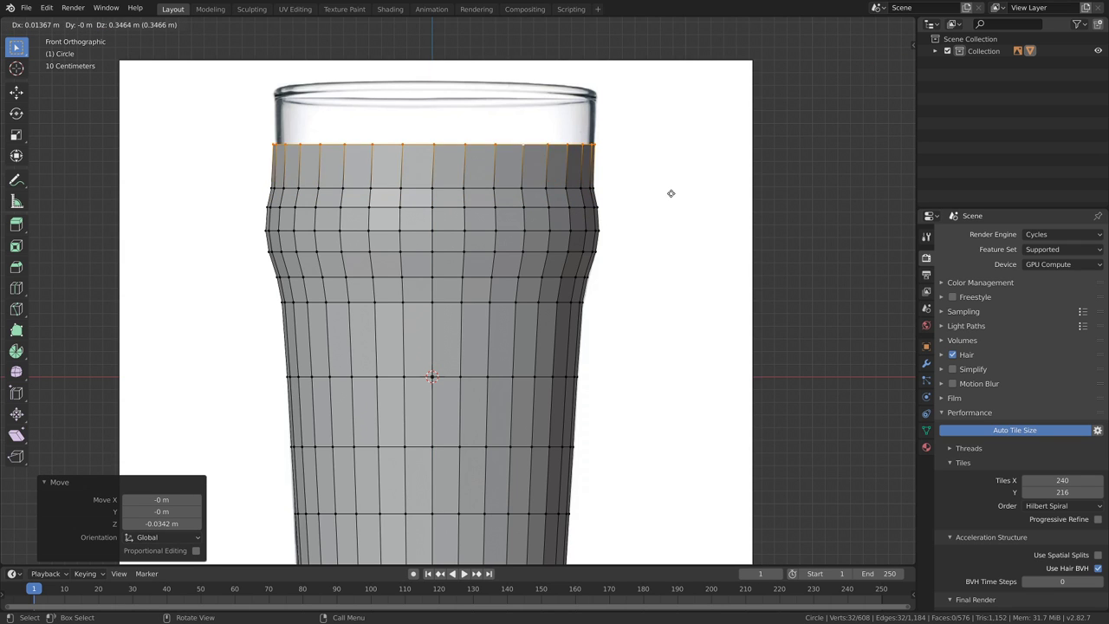
click(672, 212)
- Extrude another band up along Z on the glass's upper wall and scale its top loop to about 1.015
key(e)
key(z)
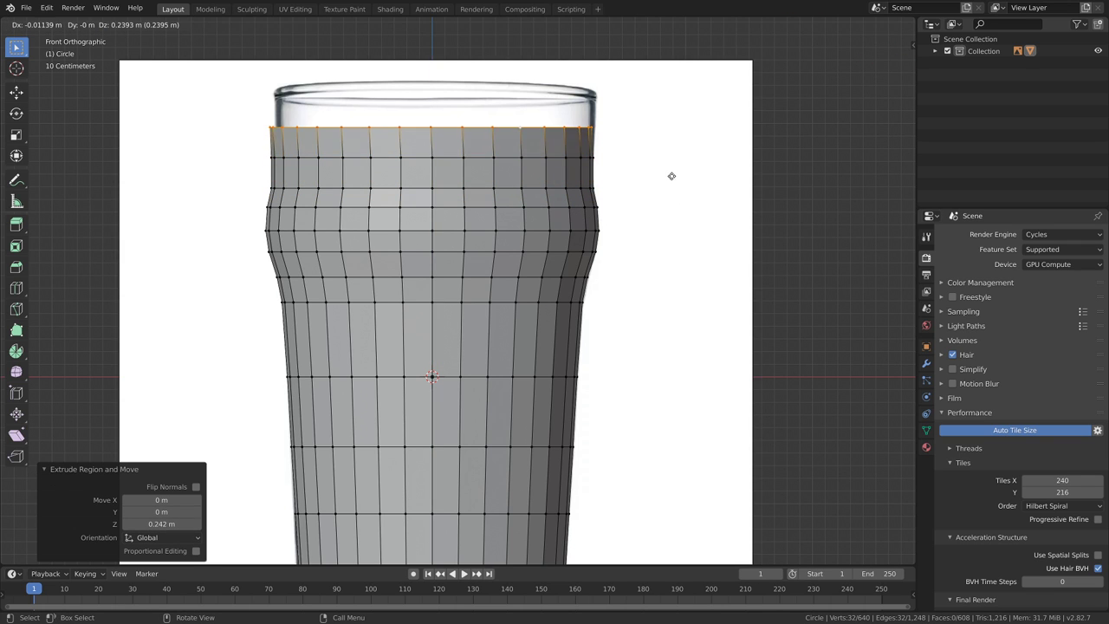
click(676, 169)
key(s)
click(651, 188)
- Extrude the top loop about 0.226 m up along Z to the glass rim in the reference image
shift+middle_drag(651, 188, 611, 324)
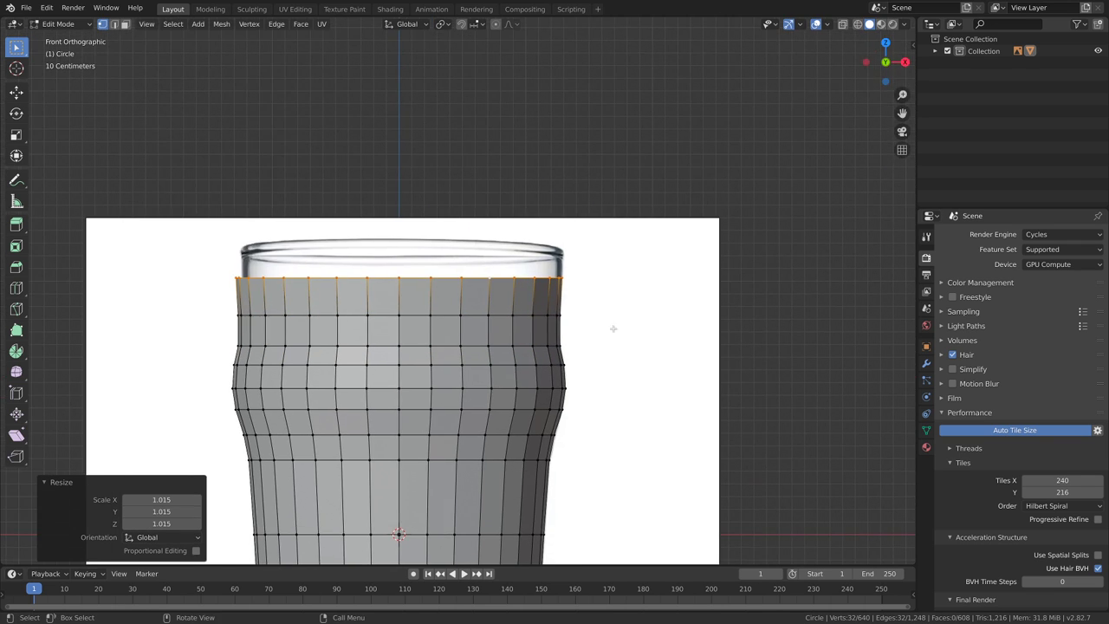
key(e)
key(z)
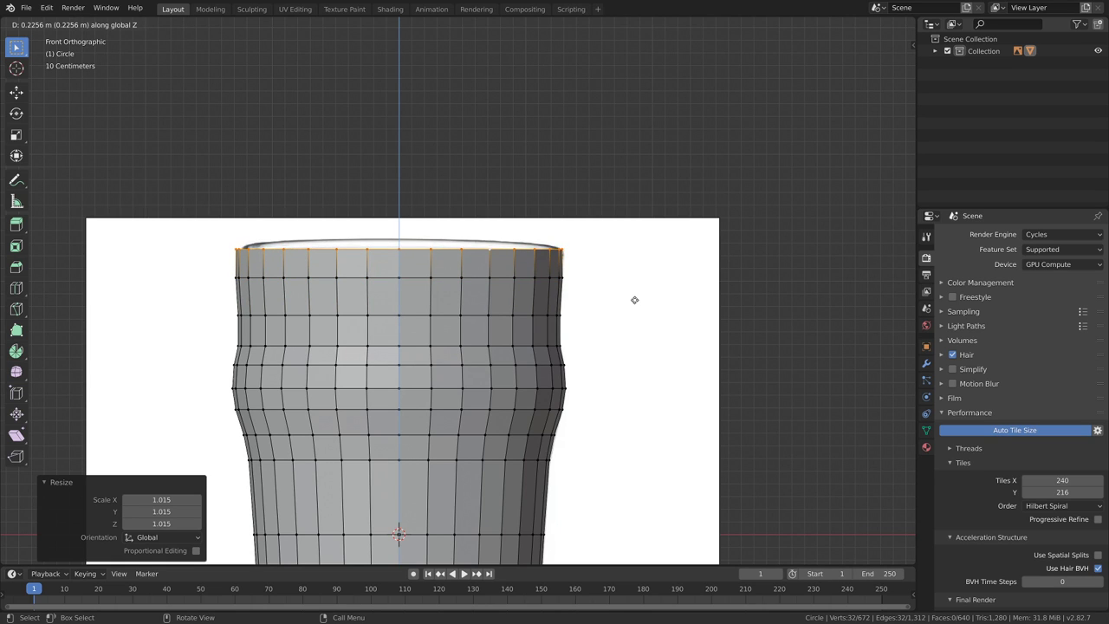
click(634, 299)
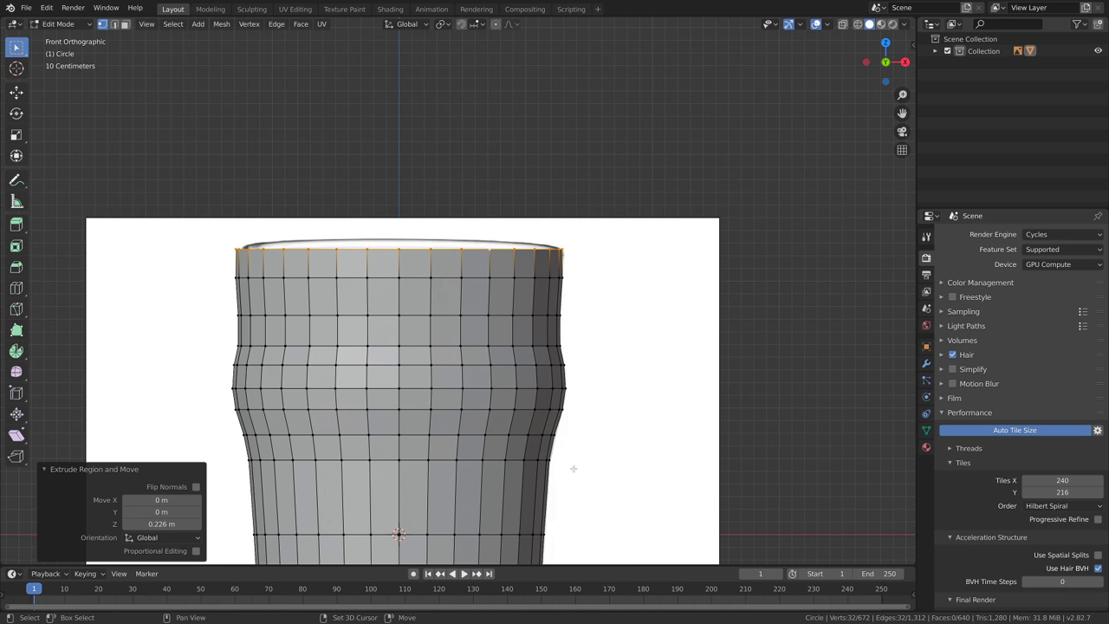
- Examine the traced glass outline against the reference image from rim to base
shift+middle_drag(574, 469, 619, 222)
scroll(604, 268, down, 2)
scroll(580, 268, up, 1)
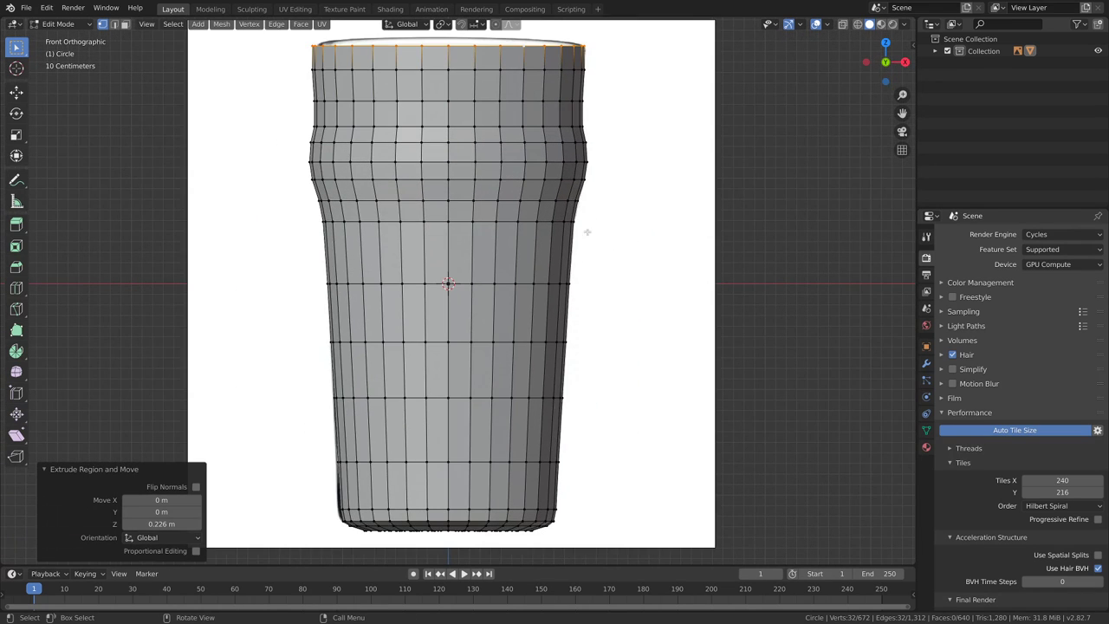
shift+middle_drag(569, 411, 609, 332)
scroll(597, 270, down, 2)
scroll(599, 267, up, 1)
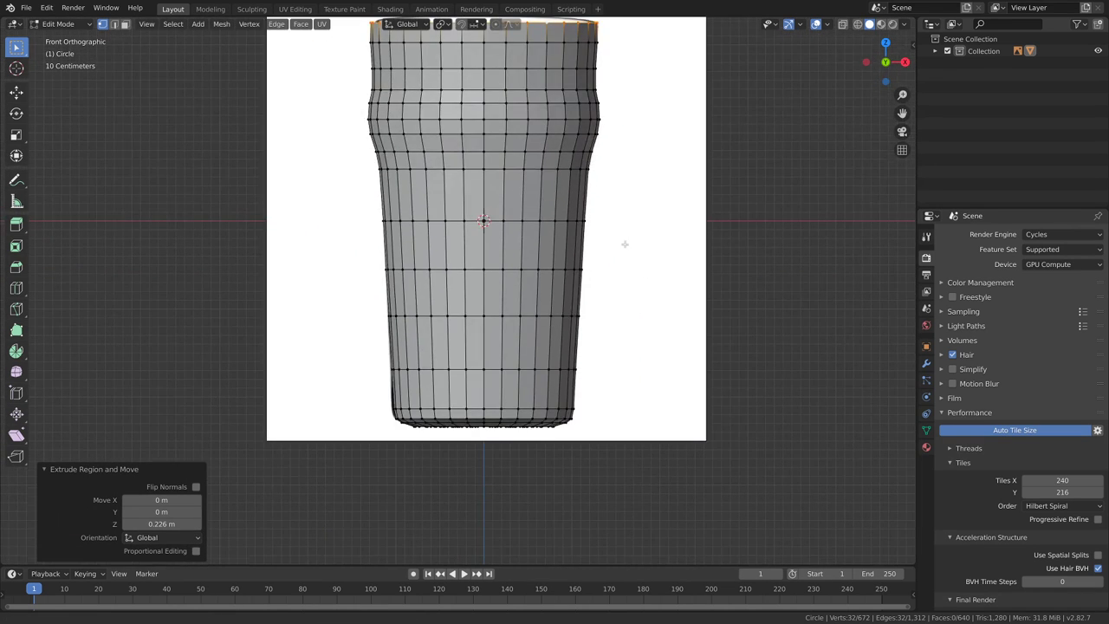
shift+middle_drag(623, 241, 605, 354)
scroll(594, 259, up, 2)
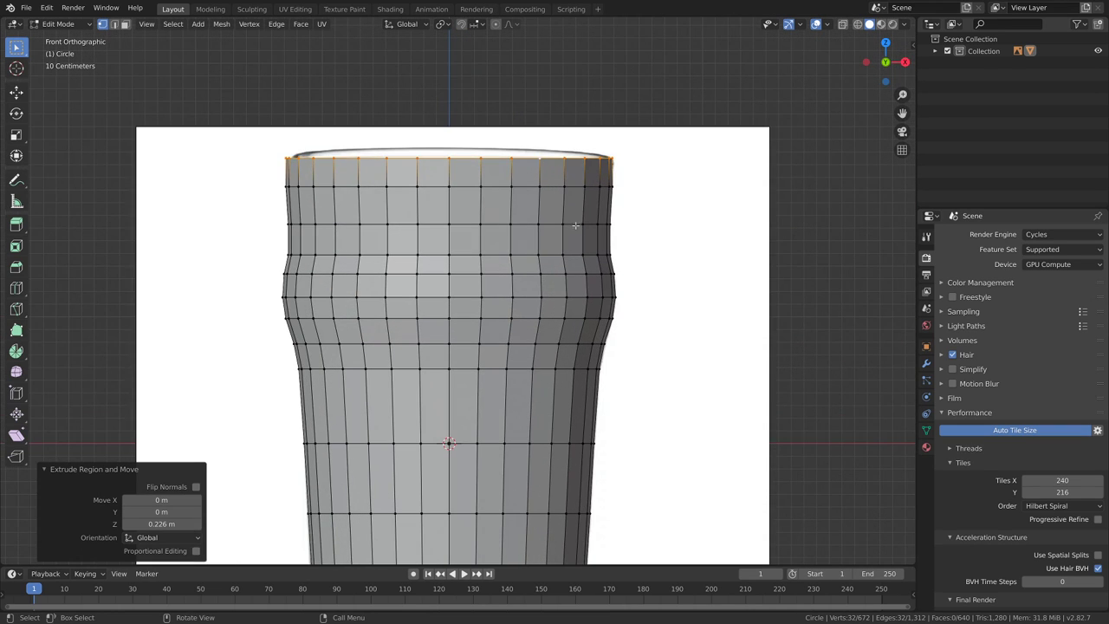
- Slide the edge loop in the middle of the upper wall down by about 0.34 and add one centred loop cut in the band above it
alt+click(565, 223)
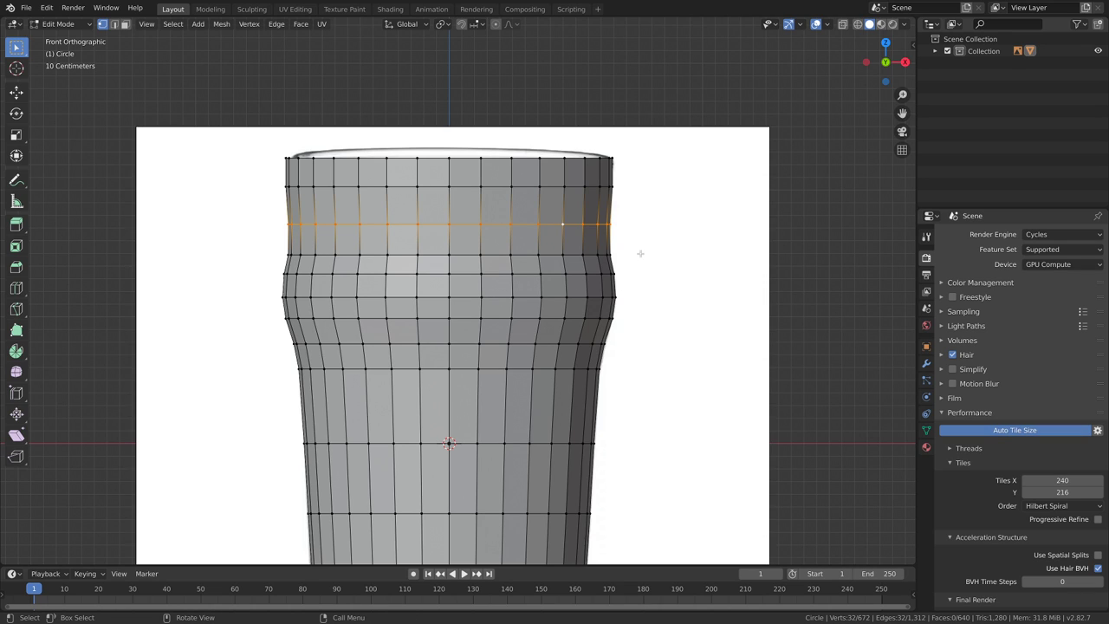
key(g)
key(g)
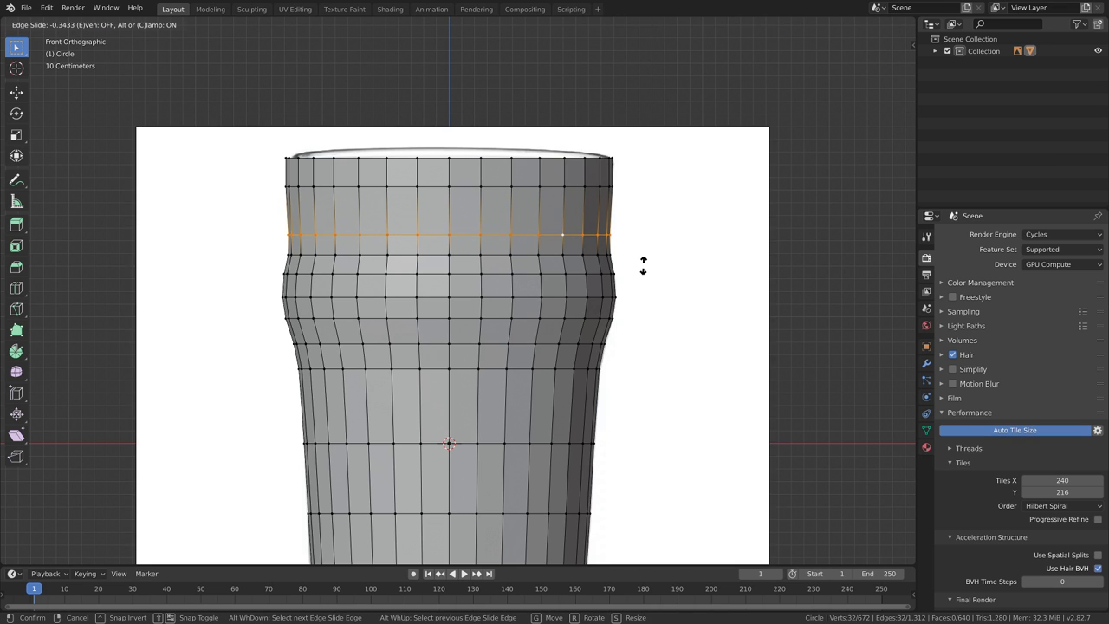
click(643, 265)
key(ctrl+z)
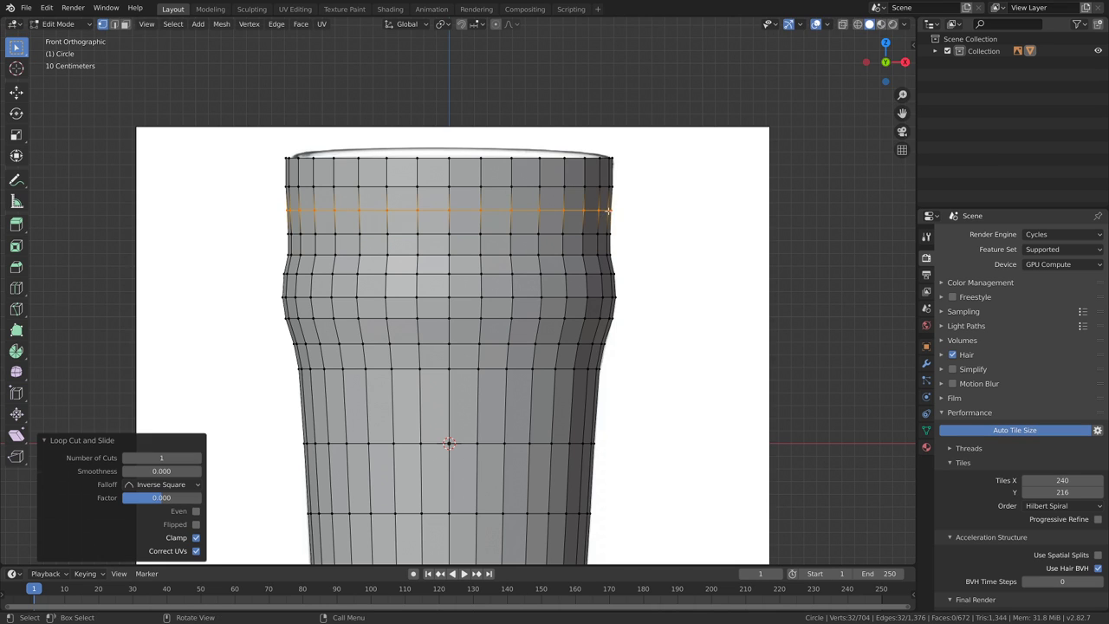
- Add two evenly spaced loop cuts in the tall band just below the bulge
shift+middle_drag(649, 426, 664, 268)
key(ctrl+r)
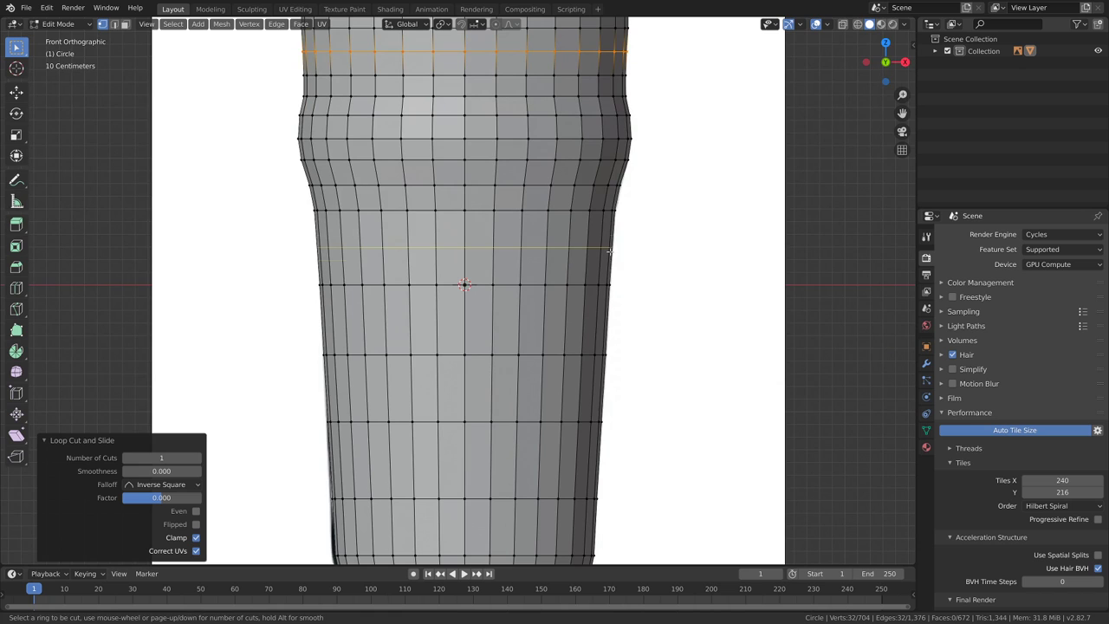
scroll(609, 251, up, 1)
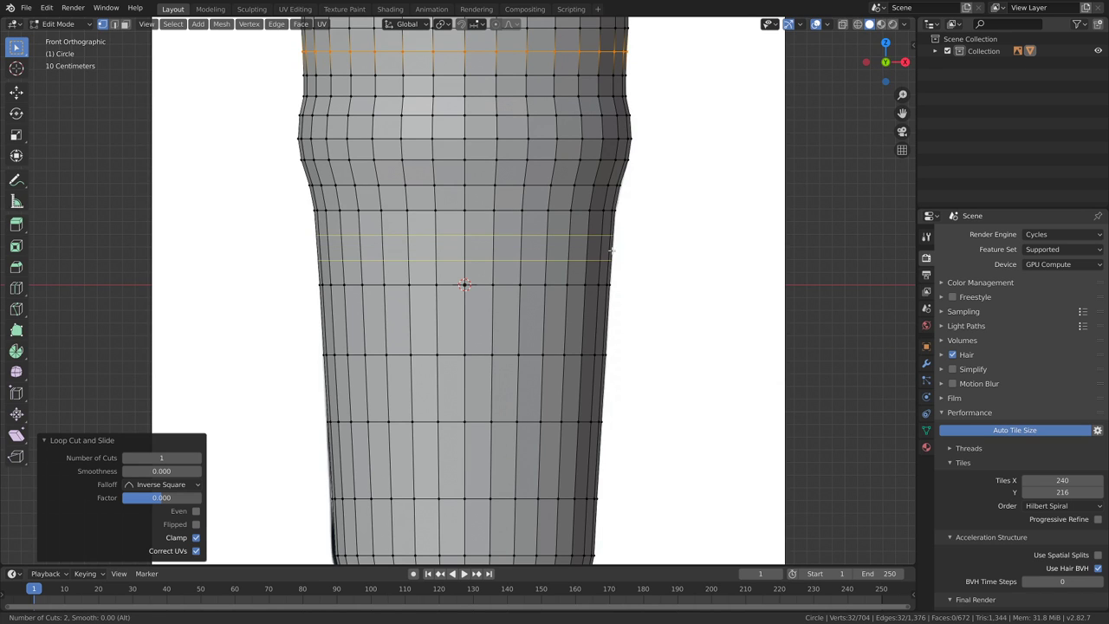
click(611, 250)
right_click(631, 248)
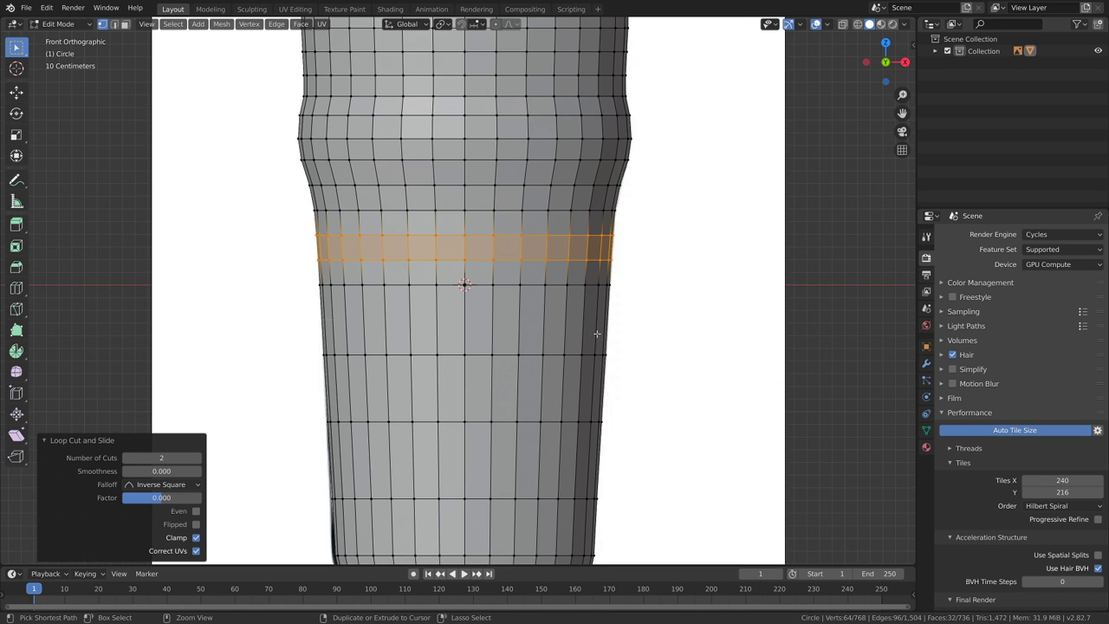
- Add two evenly spaced loop cuts in the tall band just below the glass's middle
key(ctrl+r)
scroll(591, 336, up, 8)
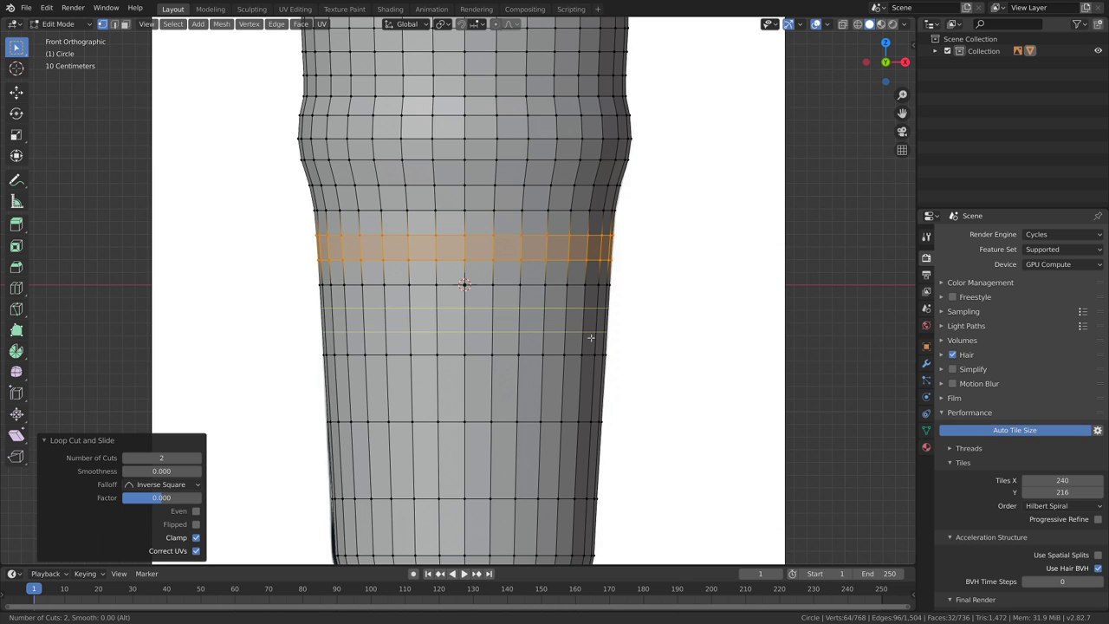
scroll(593, 330, down, 8)
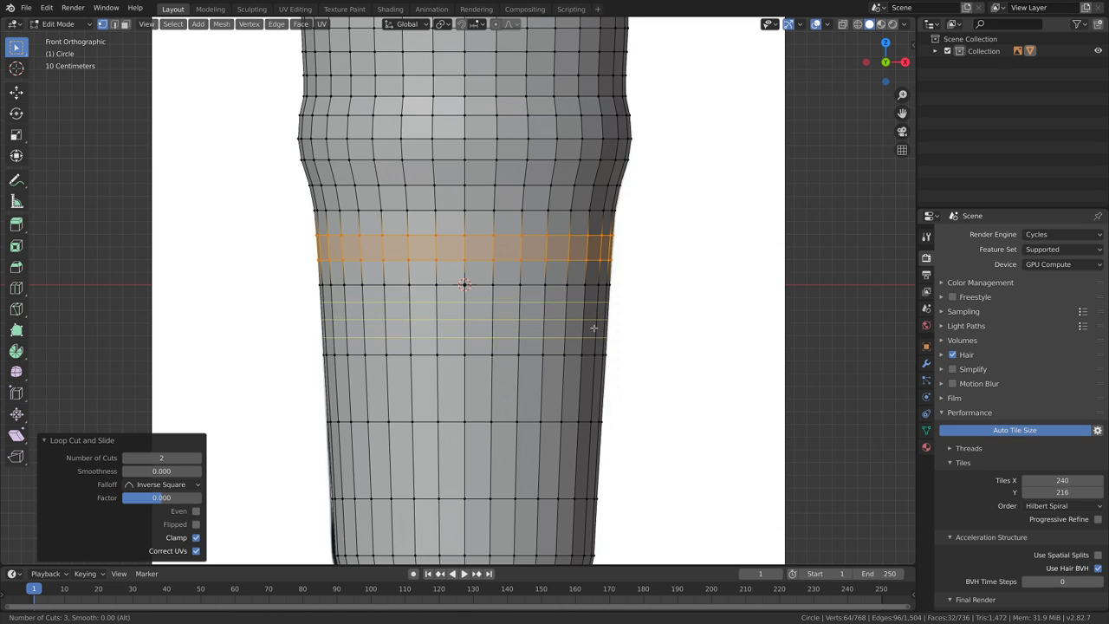
scroll(595, 329, down, 1)
click(589, 337)
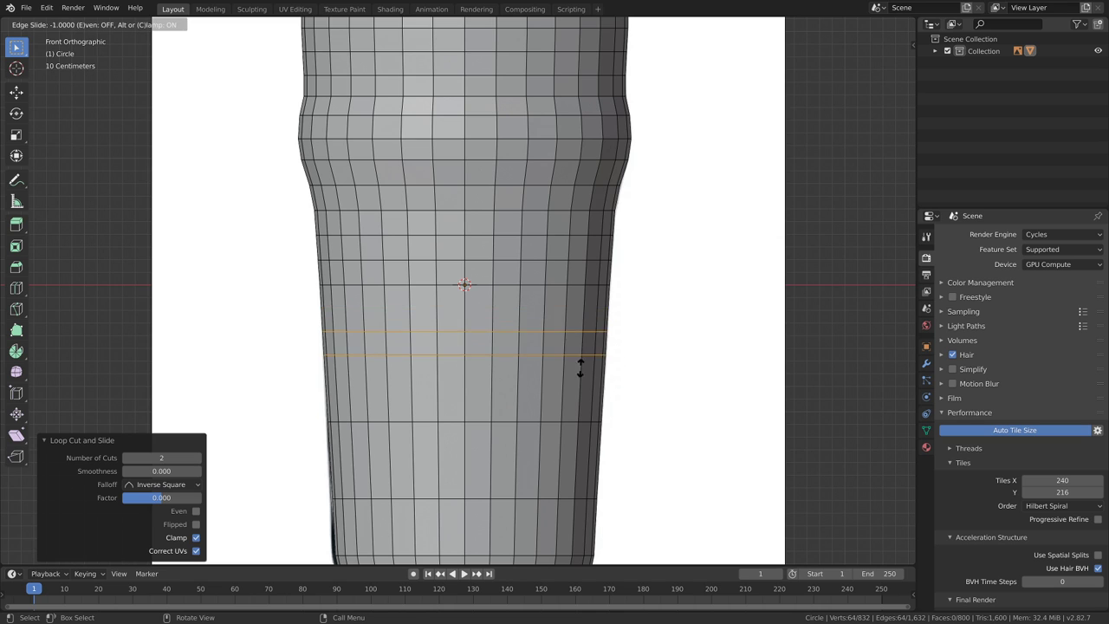
right_click(606, 392)
- Add two evenly spaced loop cuts to each of the next two tall bands down the lower body
shift+middle_drag(633, 459, 648, 337)
key(ctrl+r)
click(609, 268)
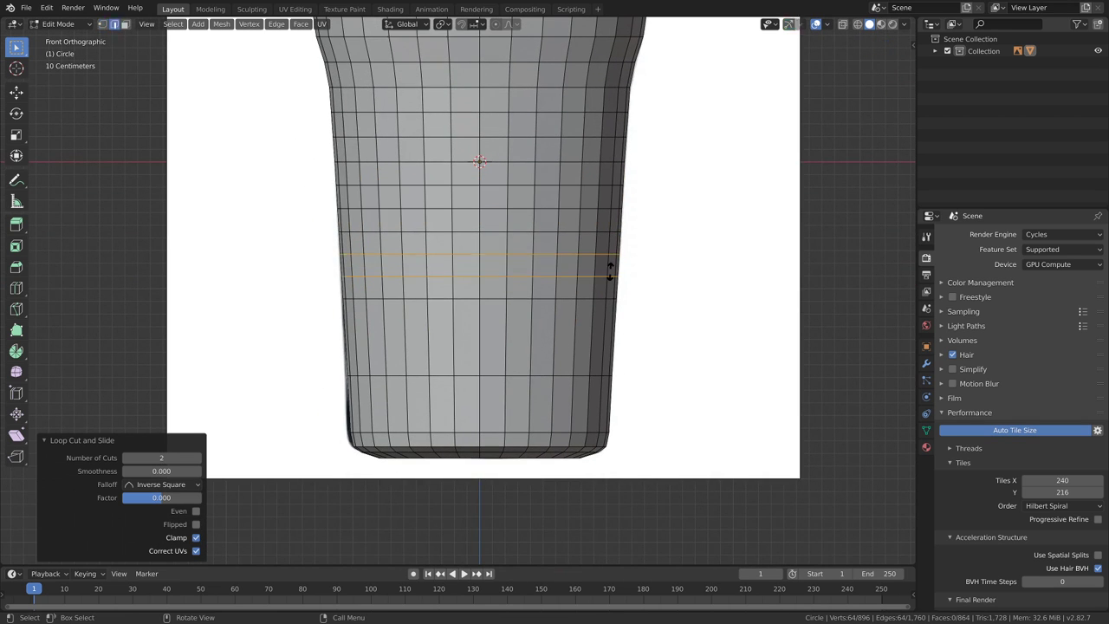
right_click(612, 268)
key(ctrl+r)
click(608, 338)
right_click(606, 336)
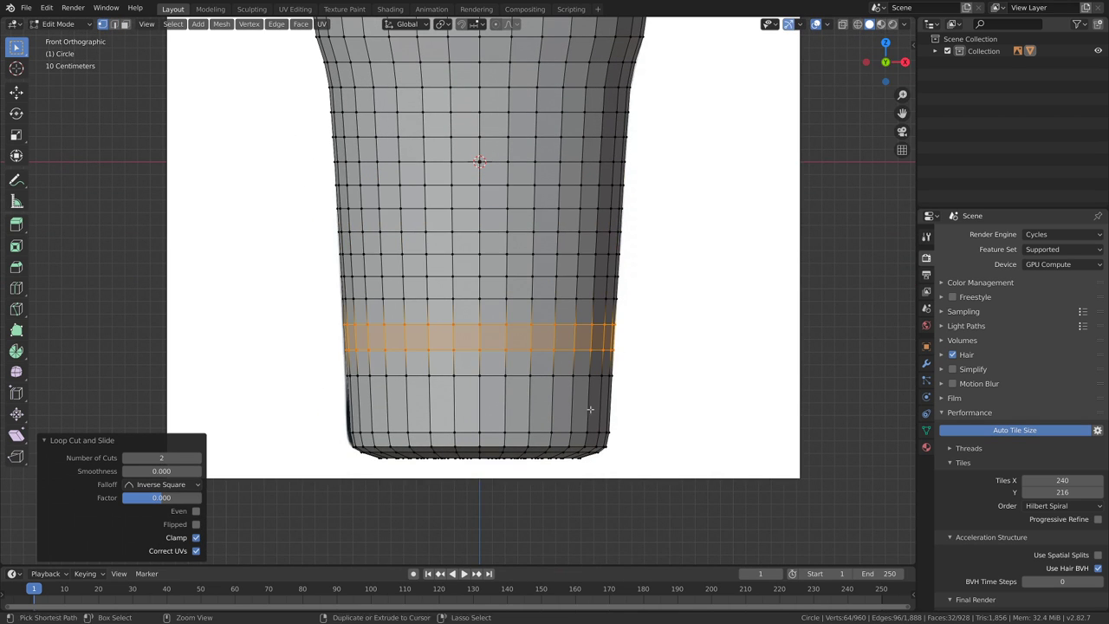
- Add two evenly spaced loop cuts in the lowest tall band just above the base's rounded corner
key(ctrl+r)
click(600, 405)
right_click(606, 407)
scroll(643, 335, down, 3)
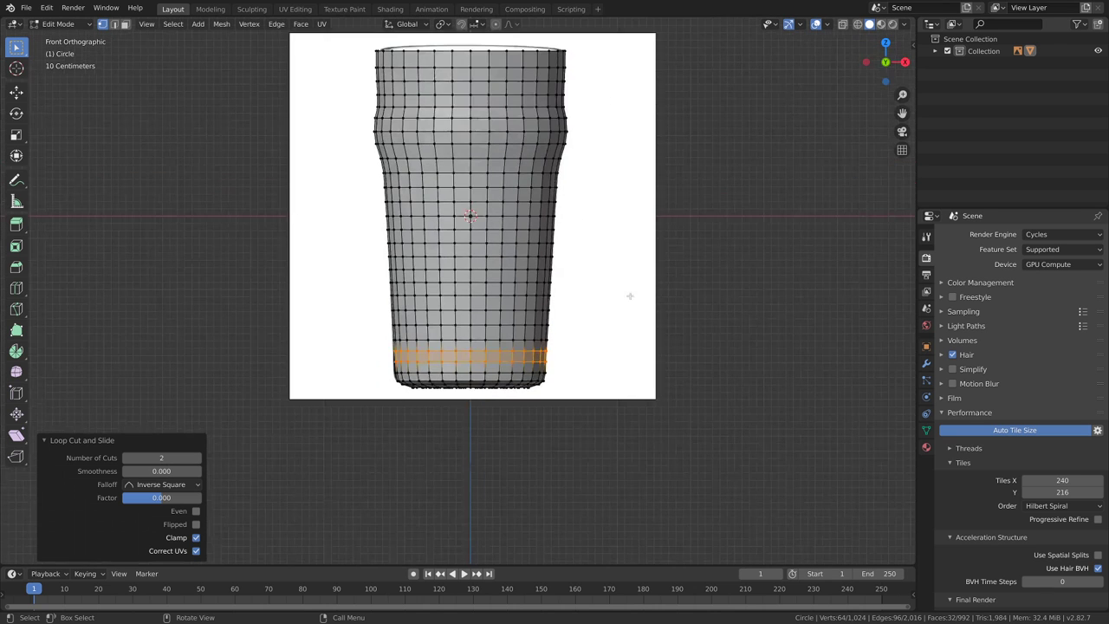
- Return to Object Mode and add a Subdivision Surface modifier to the glass with viewport subdivisions set to 2
middle_drag(627, 297, 632, 323)
key(Tab)
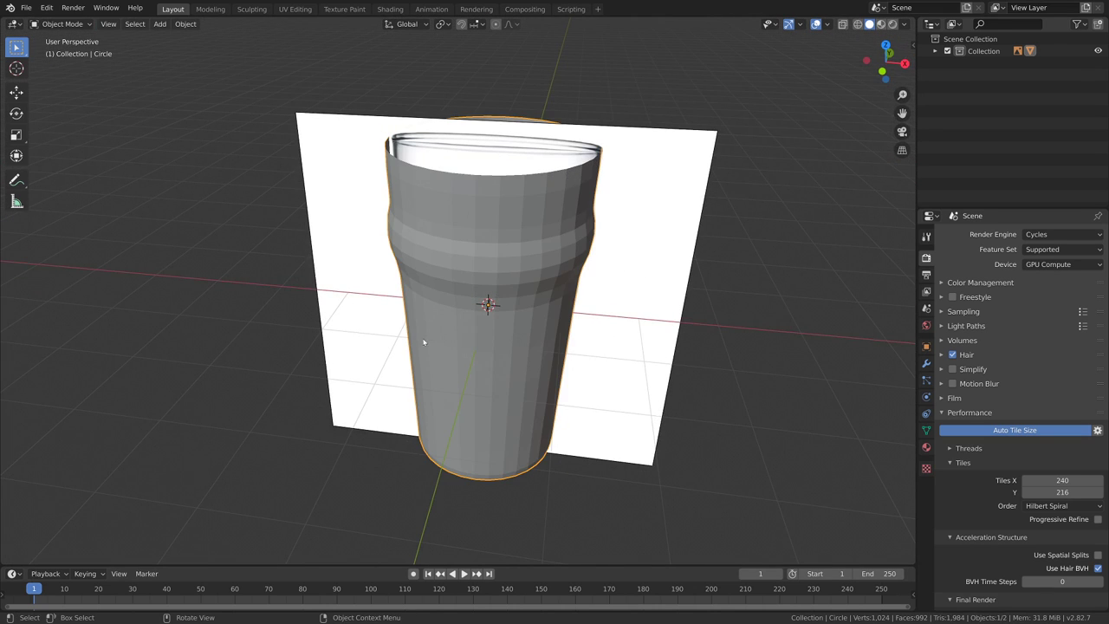
click(926, 363)
click(961, 234)
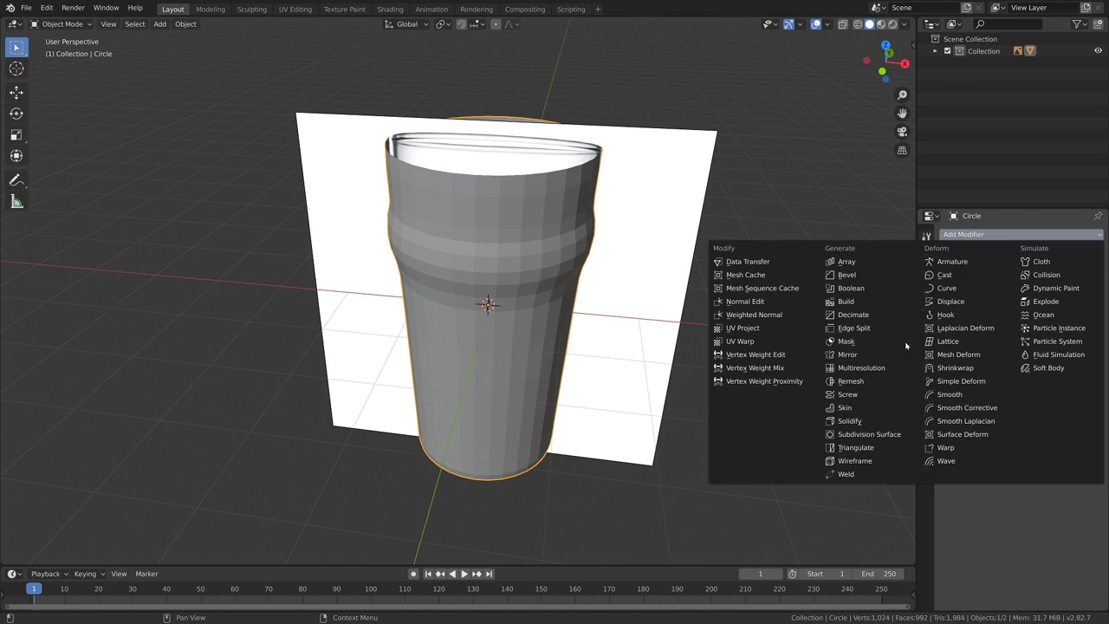
click(886, 436)
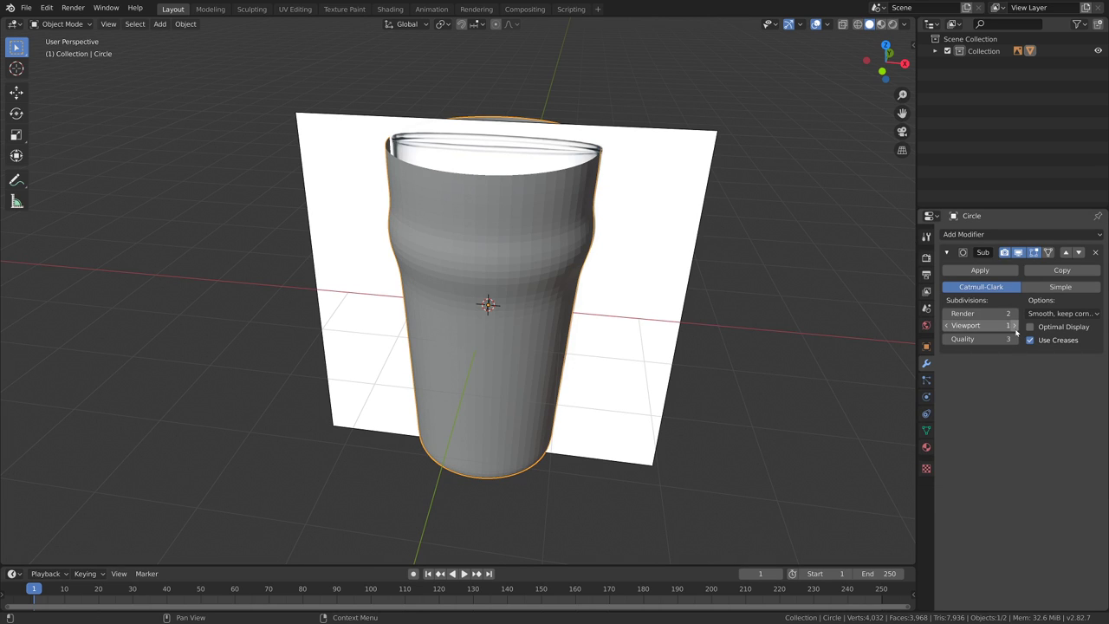
click(1014, 325)
- Apply smooth shading to the glass in the front view
key(KP_1)
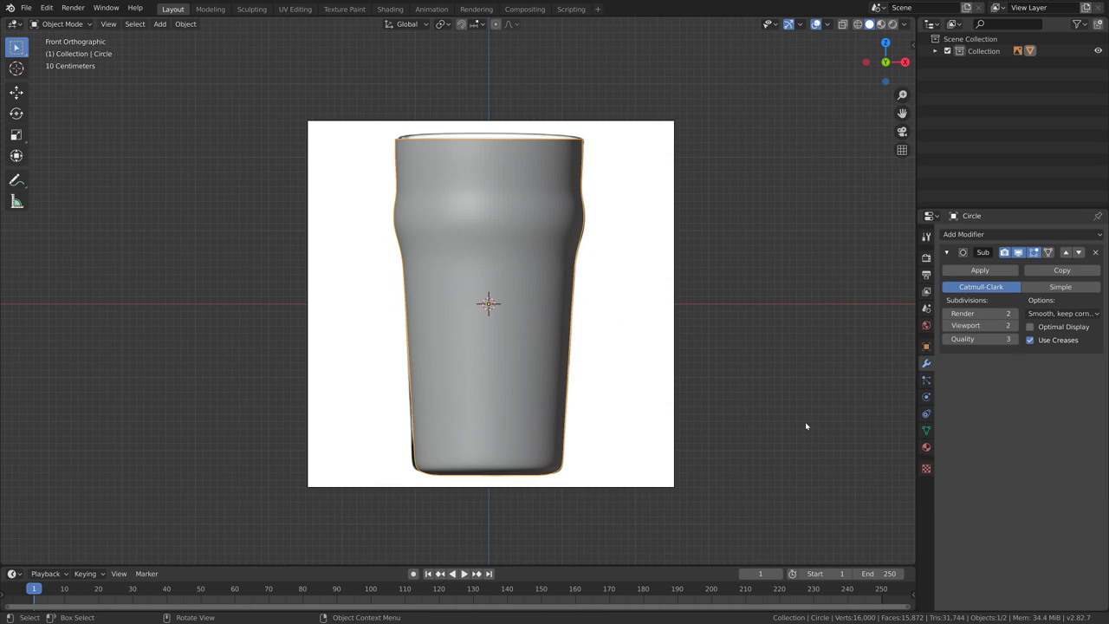
right_click(498, 297)
click(521, 296)
- Enter Edit Mode close to the base's rounded corner and switch the viewport shading to Wireframe
shift+middle_drag(577, 484, 592, 327)
scroll(666, 381, up, 6)
shift+middle_drag(797, 425, 613, 362)
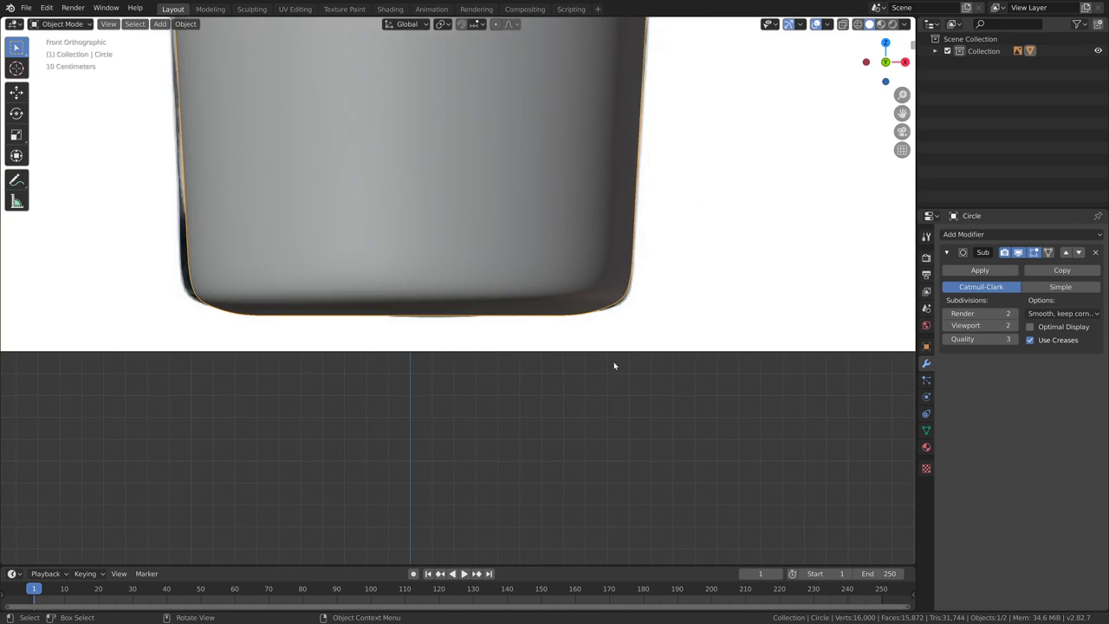
key(Tab)
scroll(640, 338, up, 3)
key(z)
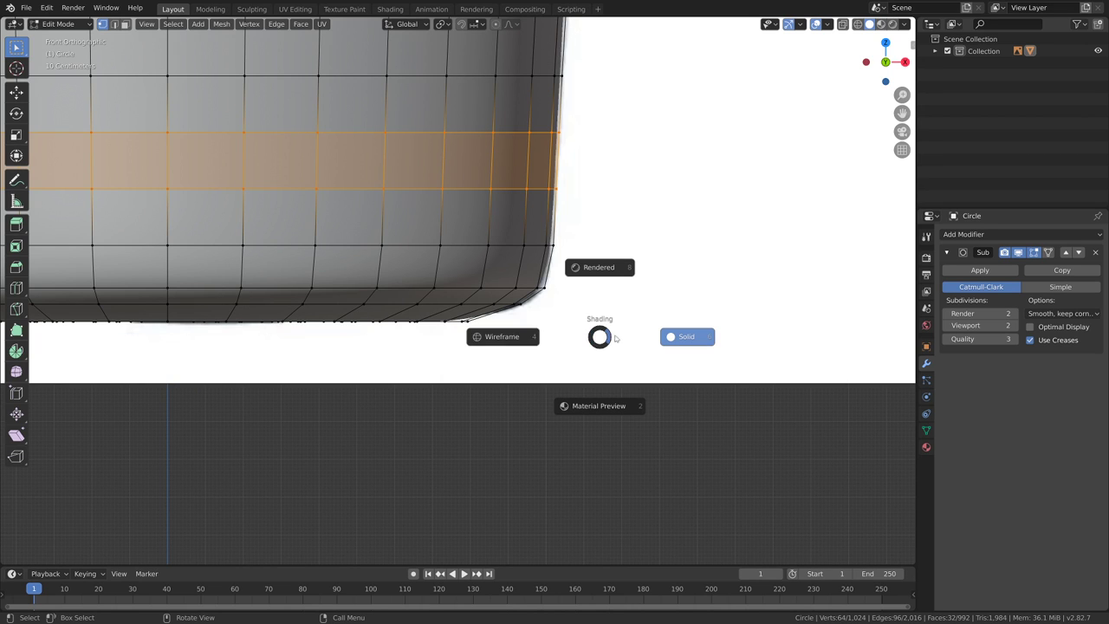
click(507, 338)
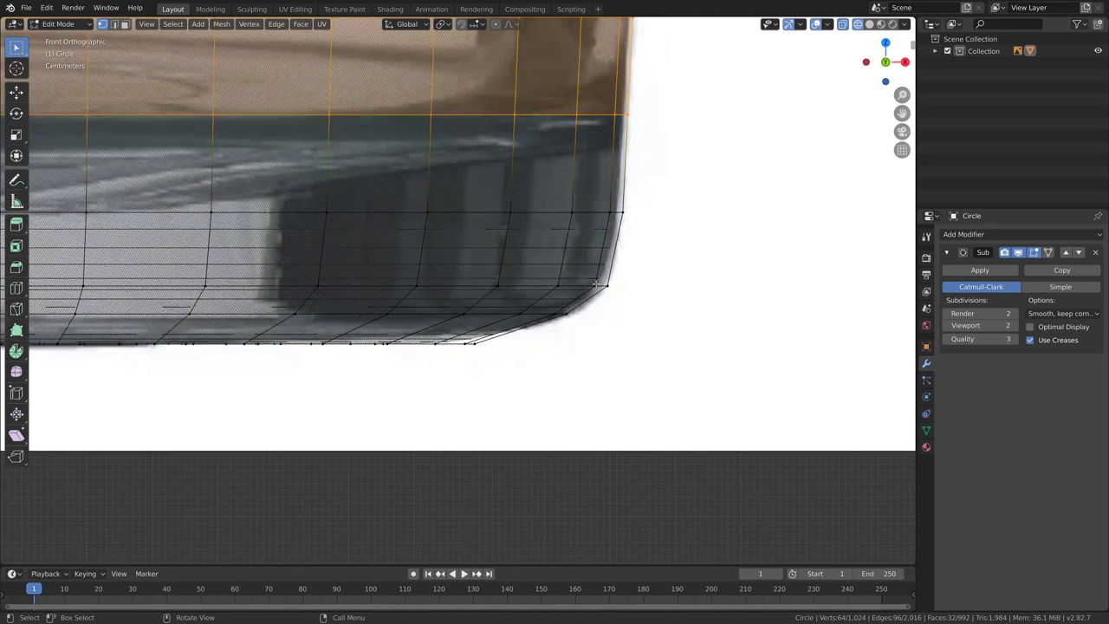
alt+click(595, 284)
key(s)
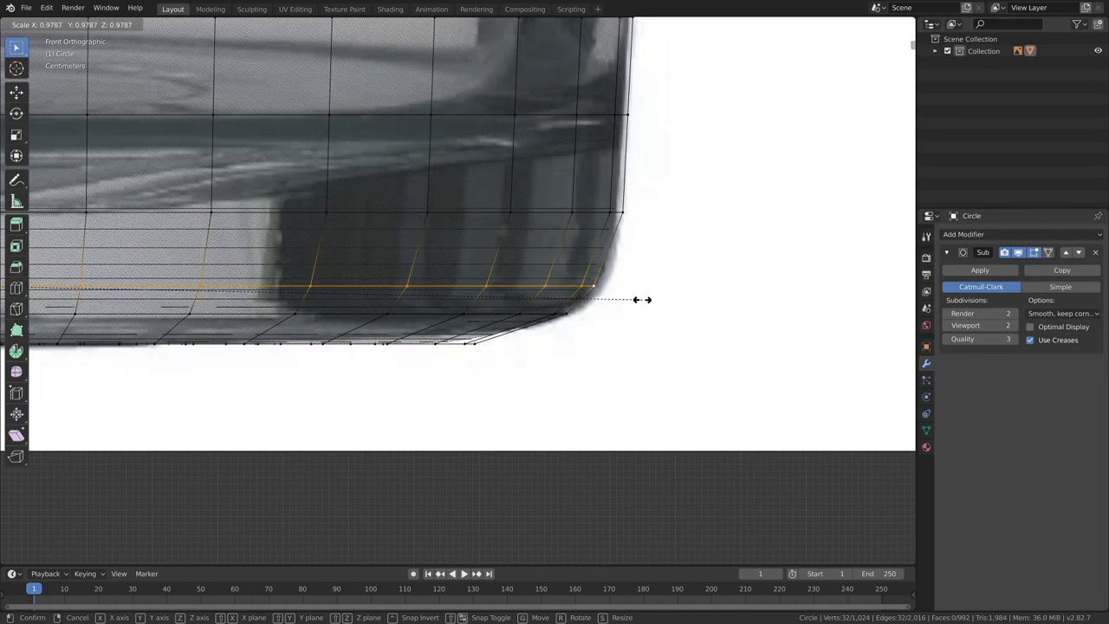
click(625, 302)
key(s)
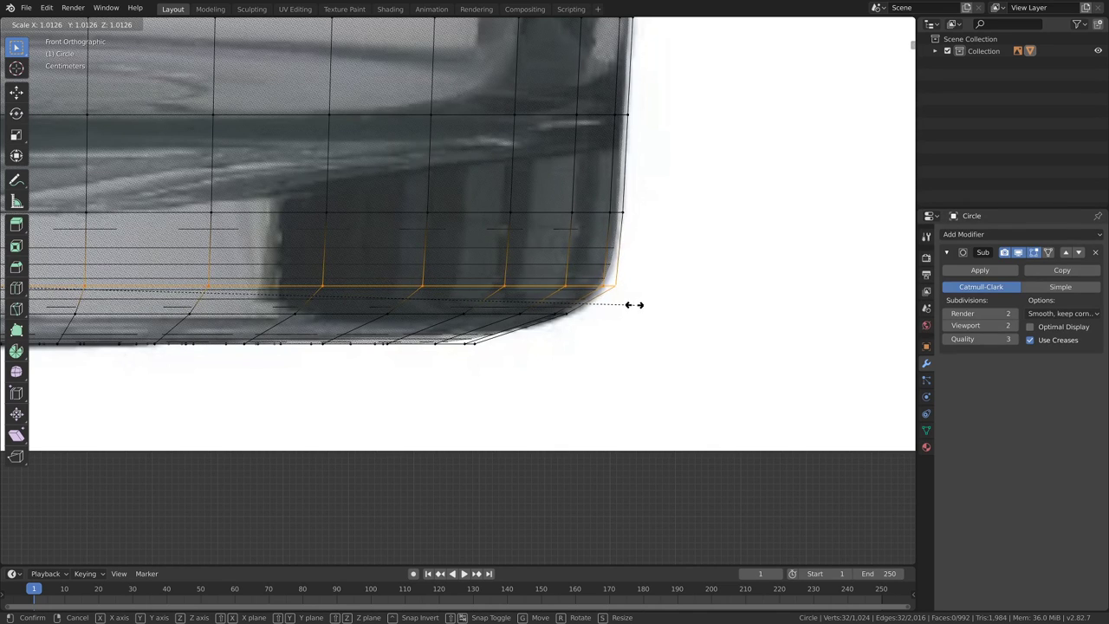
click(653, 334)
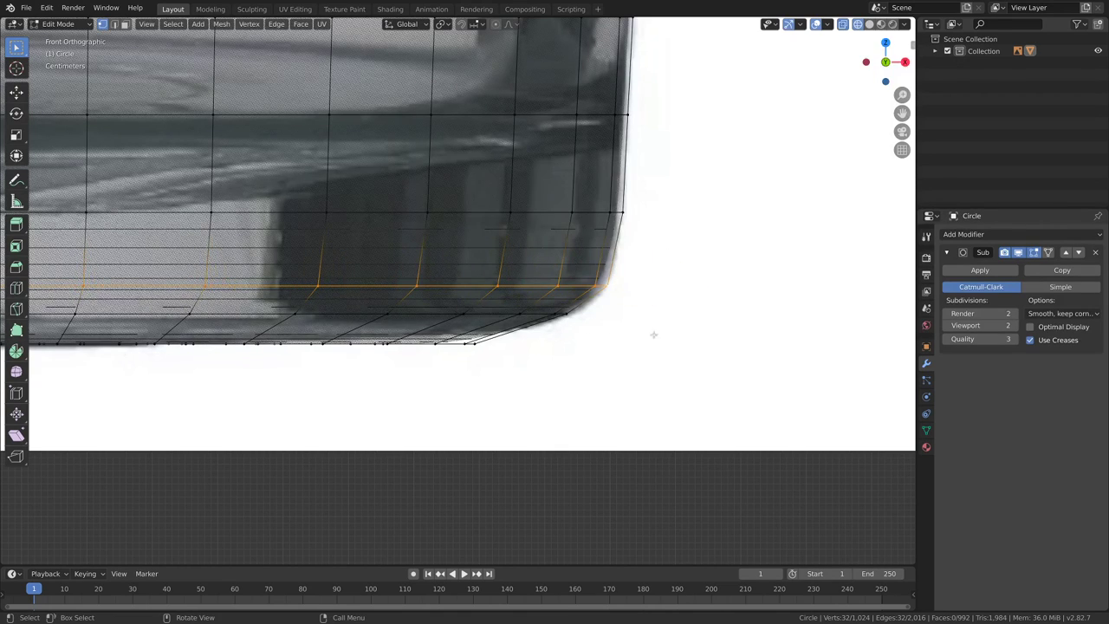
- Select the two edge loops around the base's rounded corner and scale them together to about 1.016, excluding the Z axis
alt+click(564, 315)
key(s)
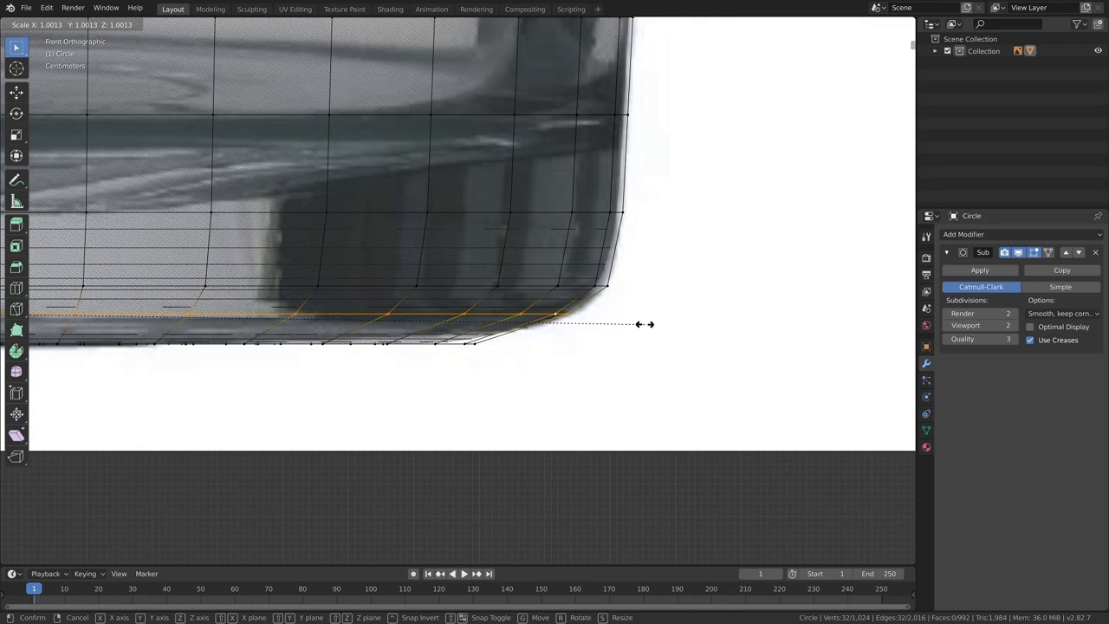
click(654, 328)
alt+shift+click(596, 286)
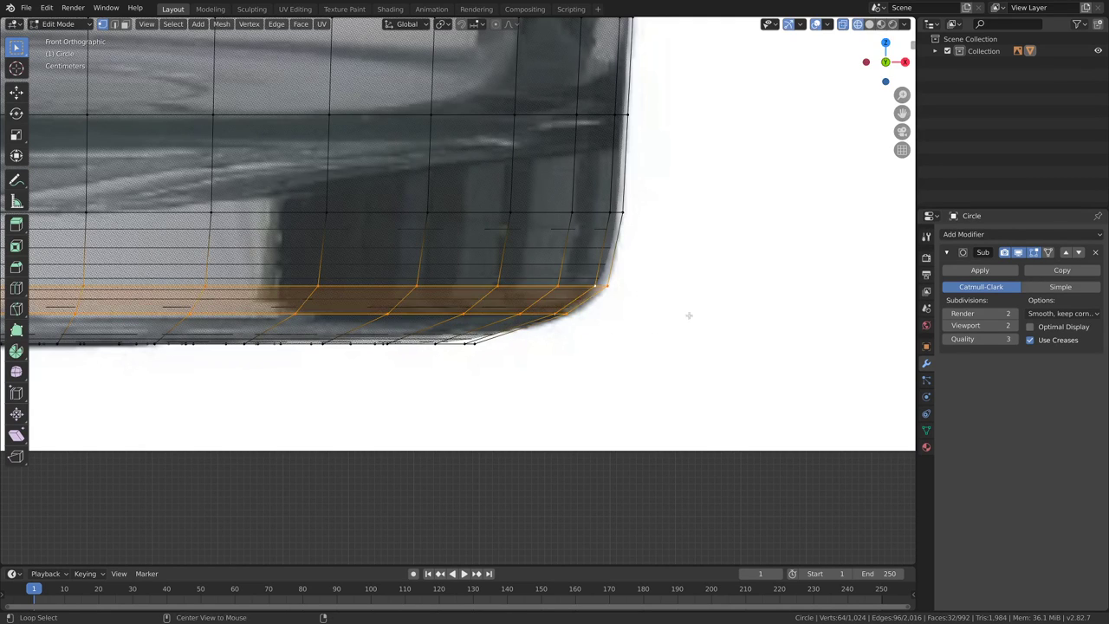
key(s)
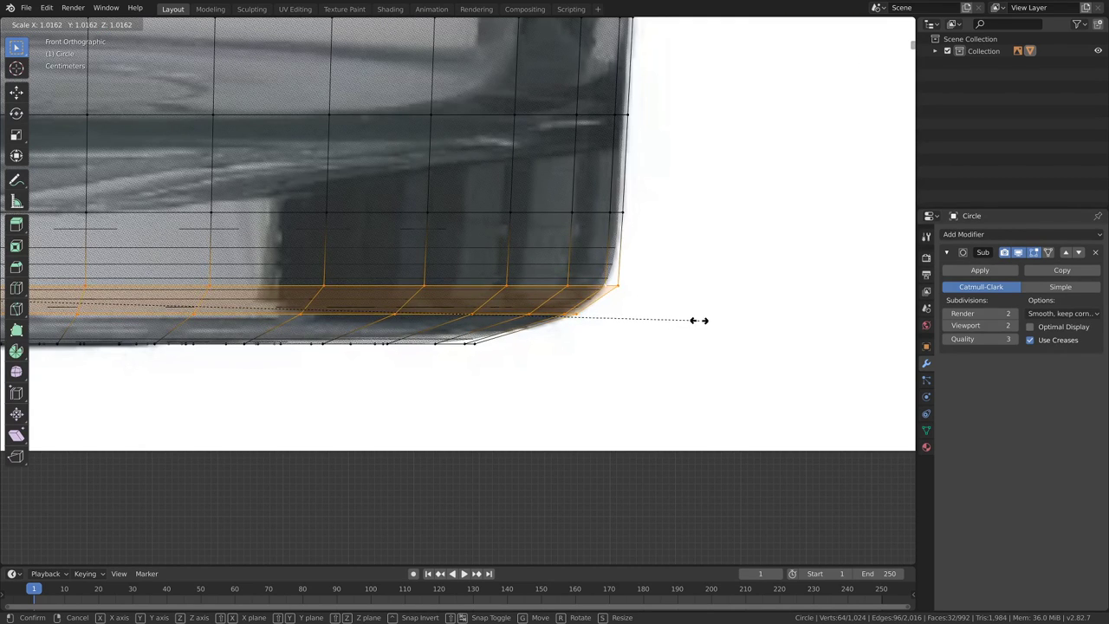
key(shift+z)
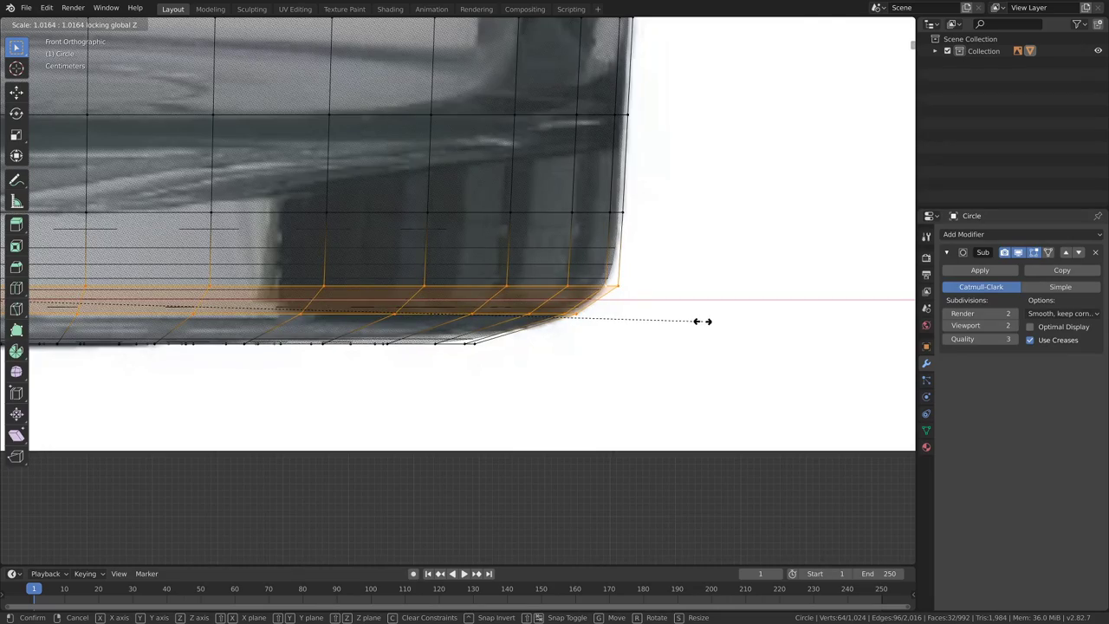
click(702, 321)
scroll(658, 282, down, 6)
shift+middle_drag(618, 181, 607, 446)
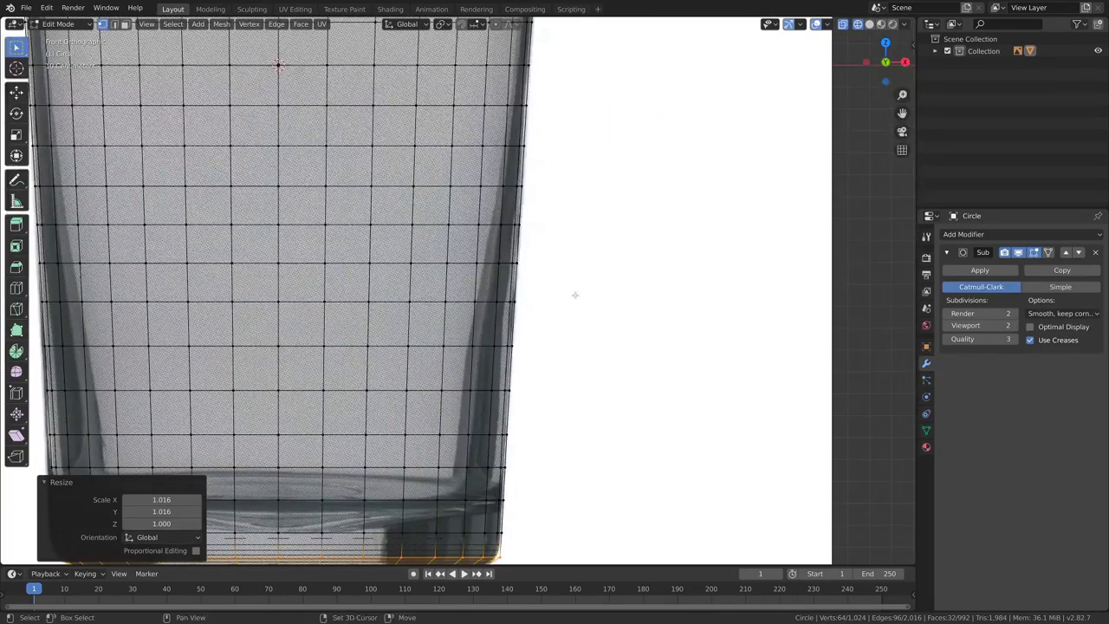
- Select the single edge loop low on the glass wall and scale it slightly outward to fit the reference outline
scroll(574, 295, up, 2)
key(alt+a)
alt+click(574, 343)
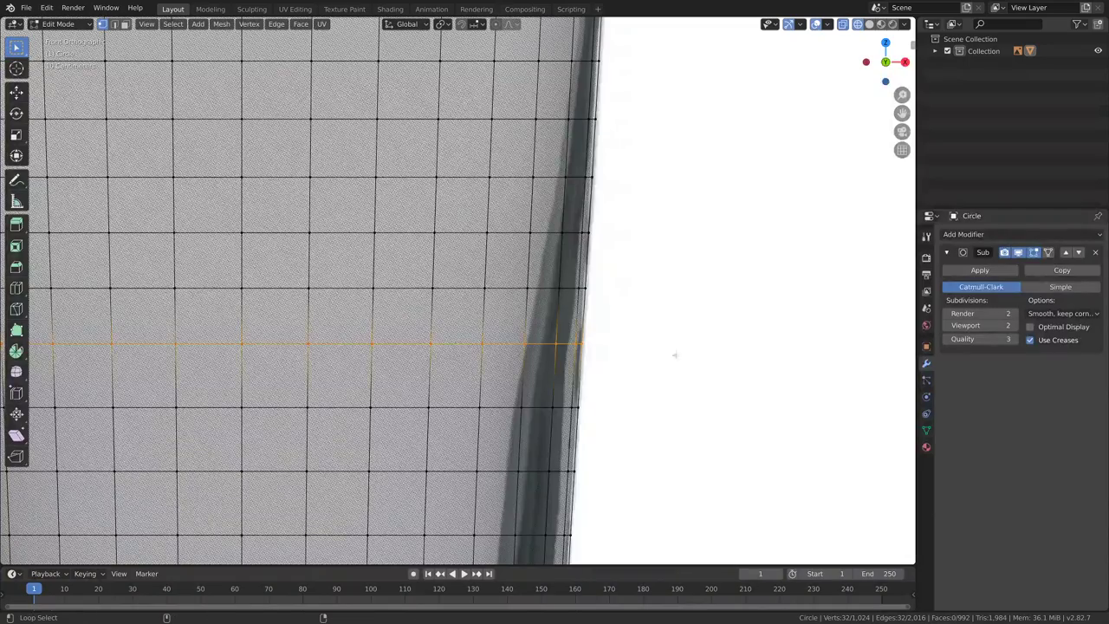
key(s)
click(705, 359)
scroll(632, 376, down, 4)
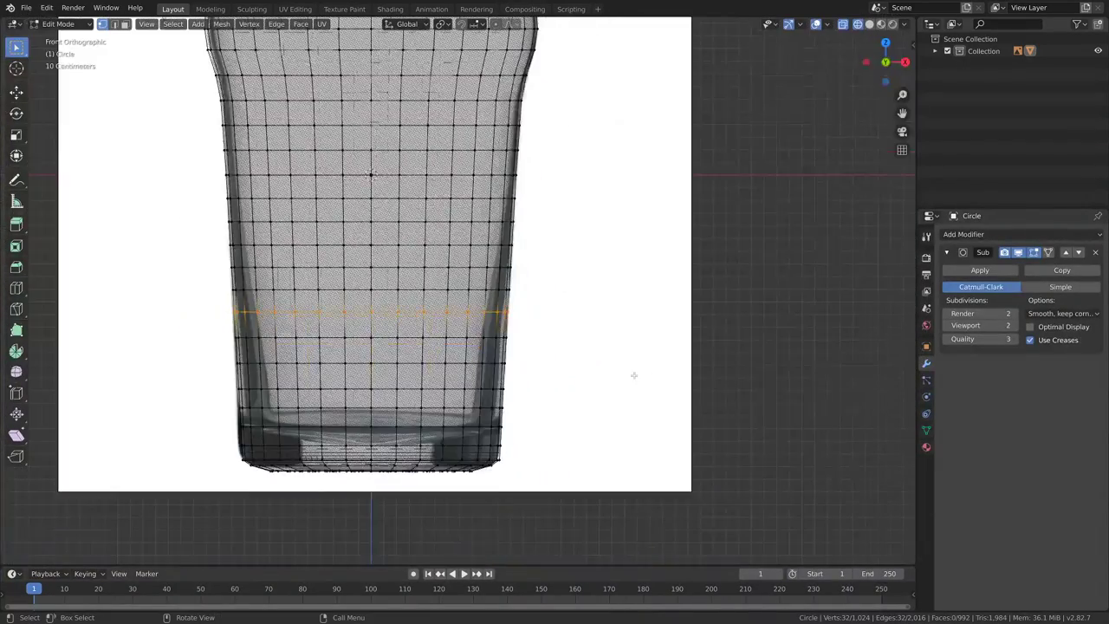
- Return to Object Mode, add a Solidify modifier with thickness 0.093 m to the glass, and view it in Solid shading
shift+middle_drag(583, 142, 582, 332)
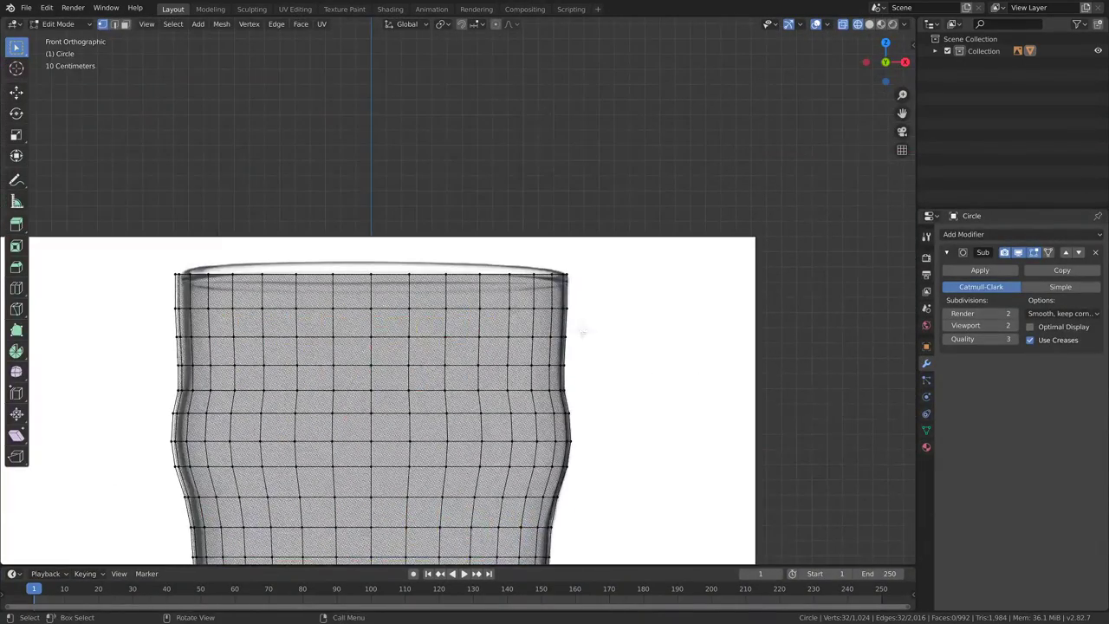
middle_drag(632, 282, 682, 363)
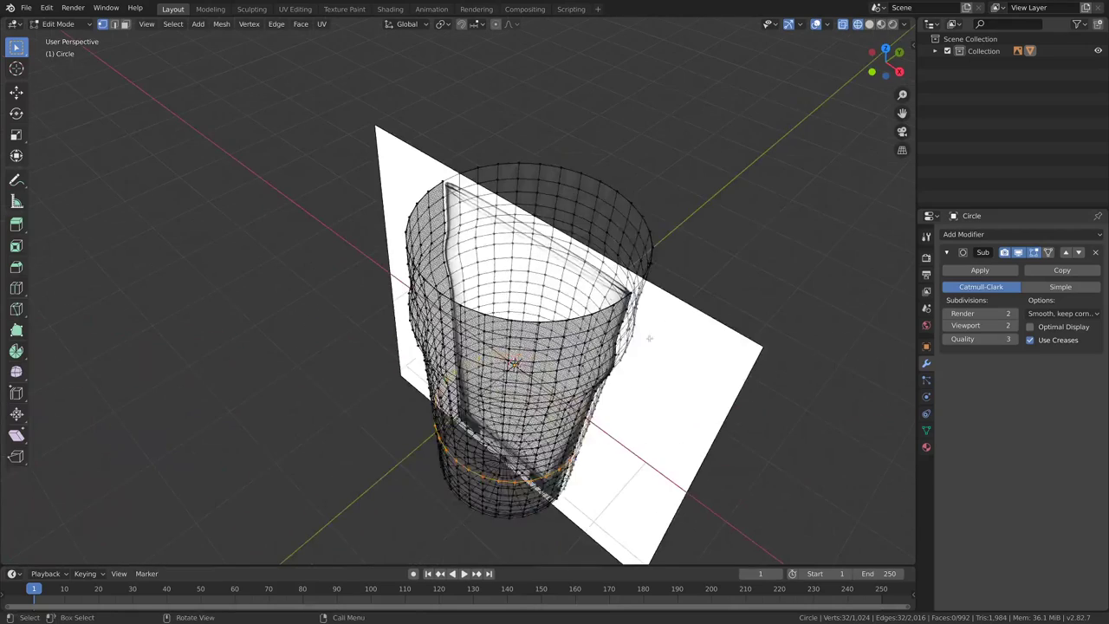
key(Tab)
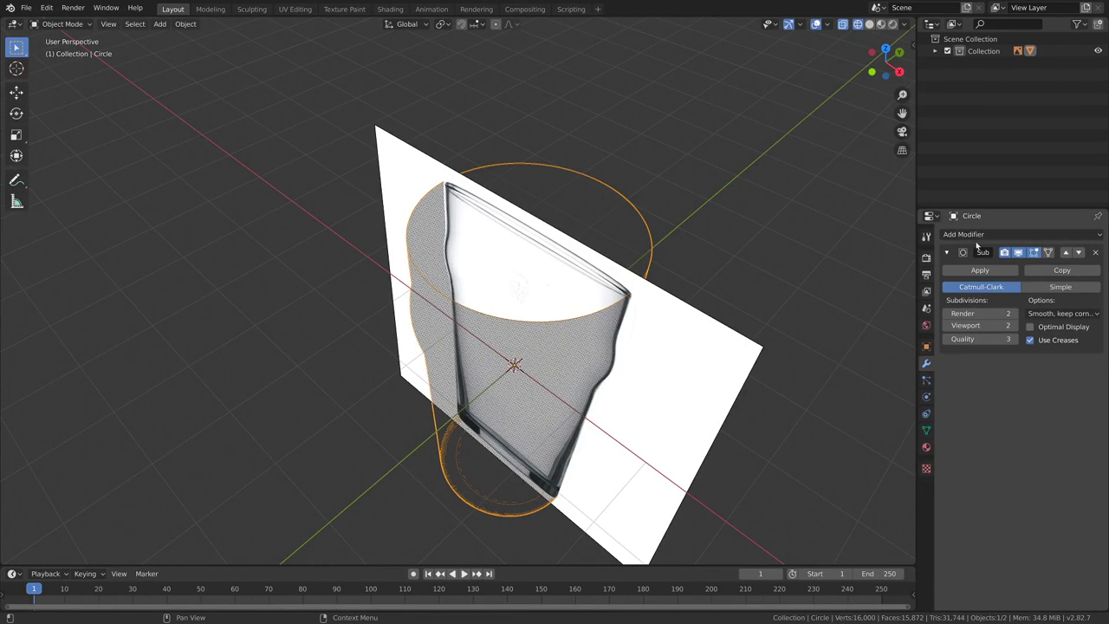
click(976, 236)
click(862, 421)
middle_drag(681, 320, 676, 298)
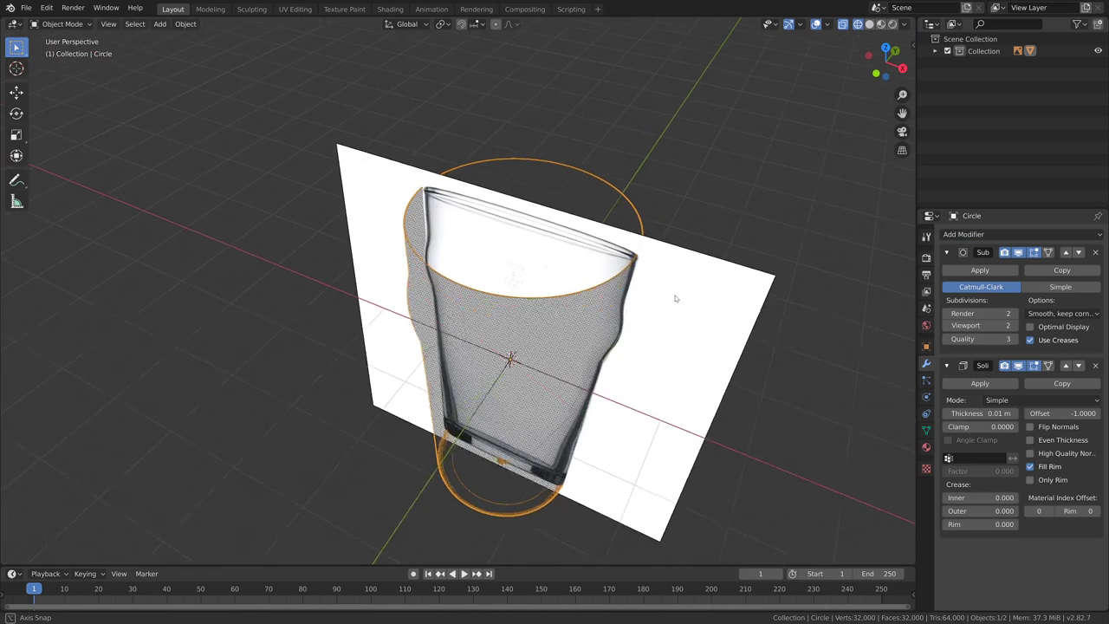
scroll(770, 312, up, 4)
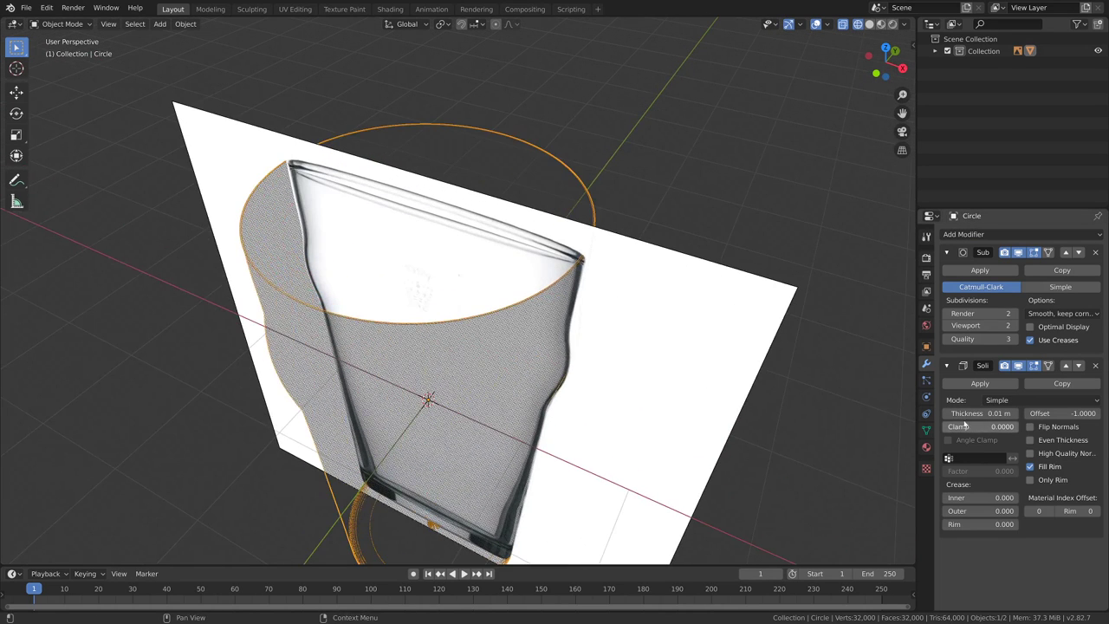
drag(991, 413, 1044, 413)
click(734, 337)
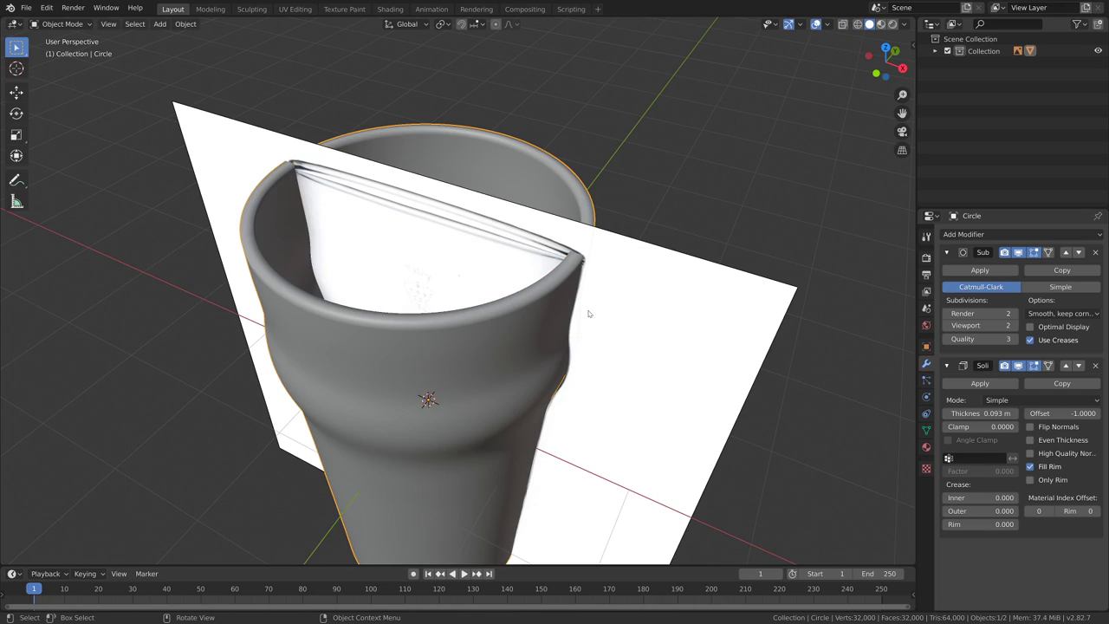
- Set the Solidify thickness to 0.051 m, comparing the rim with the reference image
middle_drag(588, 314, 614, 303)
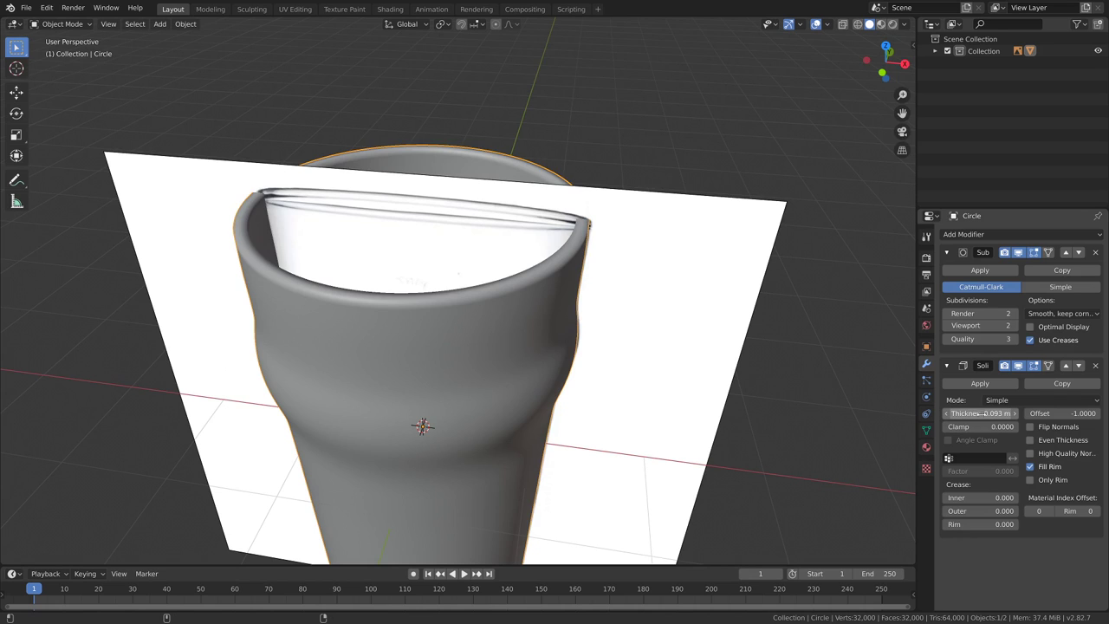
mouse_move(979, 413)
mouse_down()
mouse_move(957, 414)
mouse_move(987, 413)
mouse_up()
middle_drag(637, 330, 693, 368)
scroll(731, 373, up, 2)
drag(987, 413, 1003, 413)
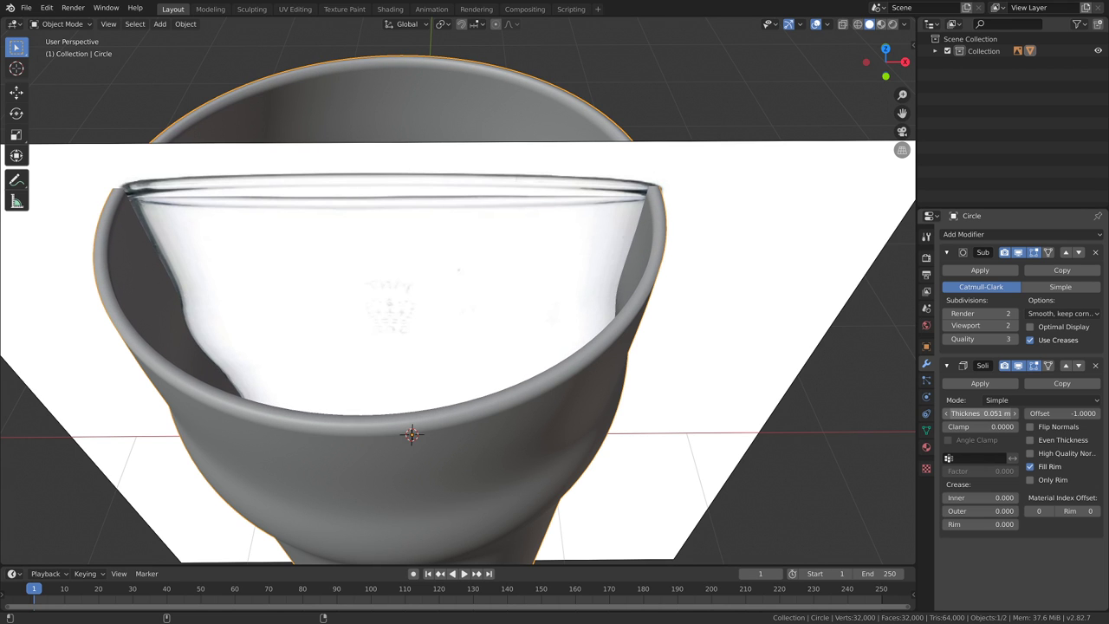
- Move the reference image about 4.29 m along the X axis so it stands beside the glass
middle_drag(736, 374, 589, 341)
click(696, 285)
key(g)
key(x)
click(854, 350)
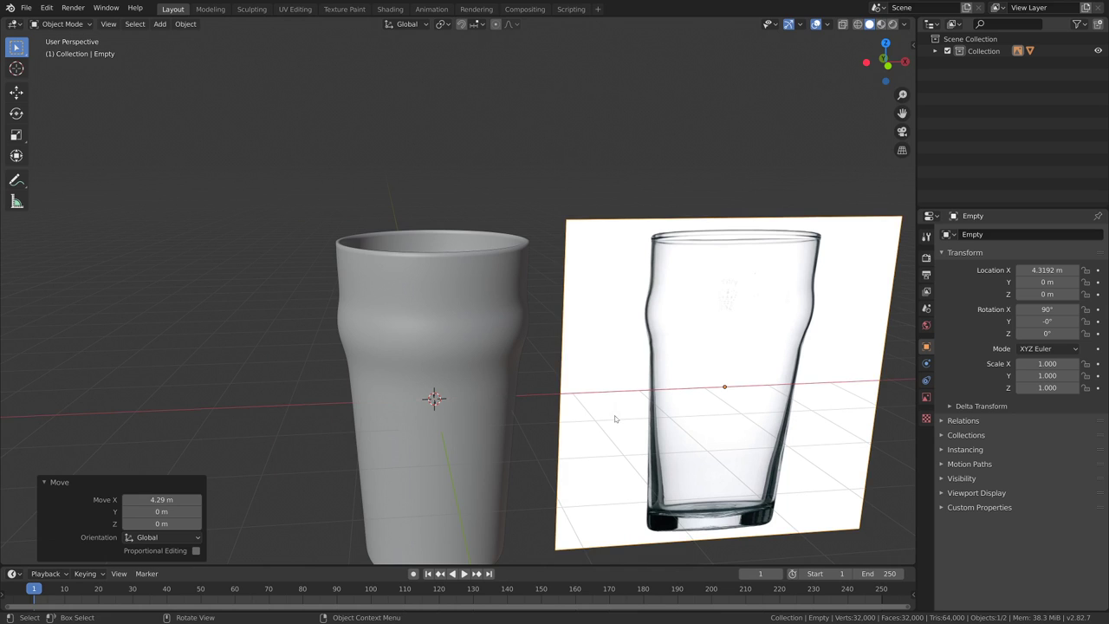
middle_drag(638, 374, 532, 344)
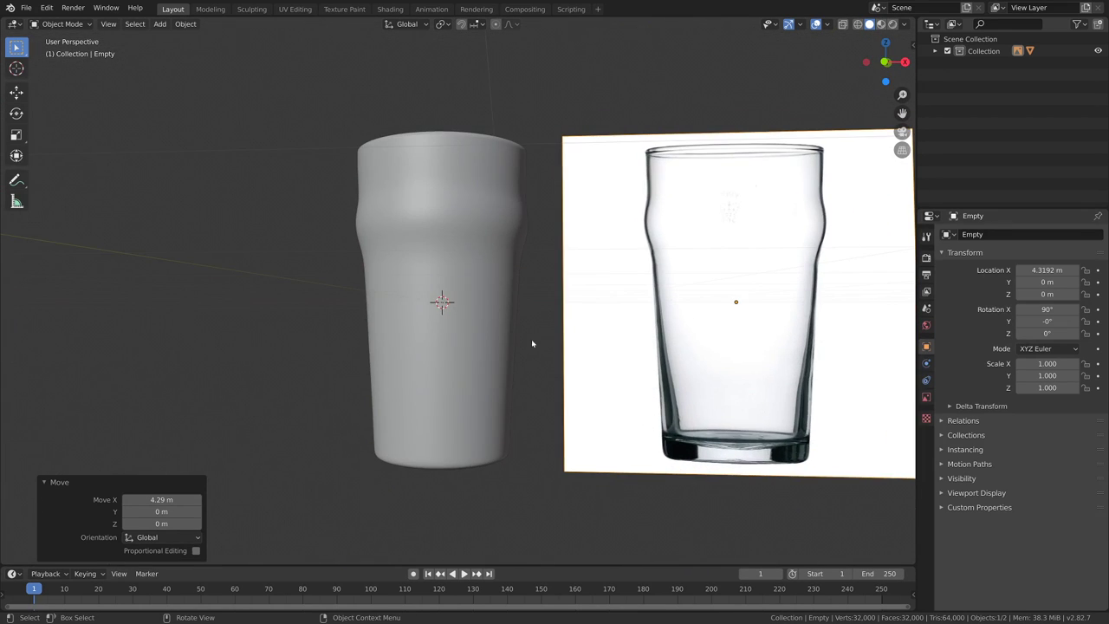
- Select the glass, place its Solidify modifier above the Subdivision modifier and apply the Solidify modifier
click(435, 255)
middle_drag(508, 252, 599, 329)
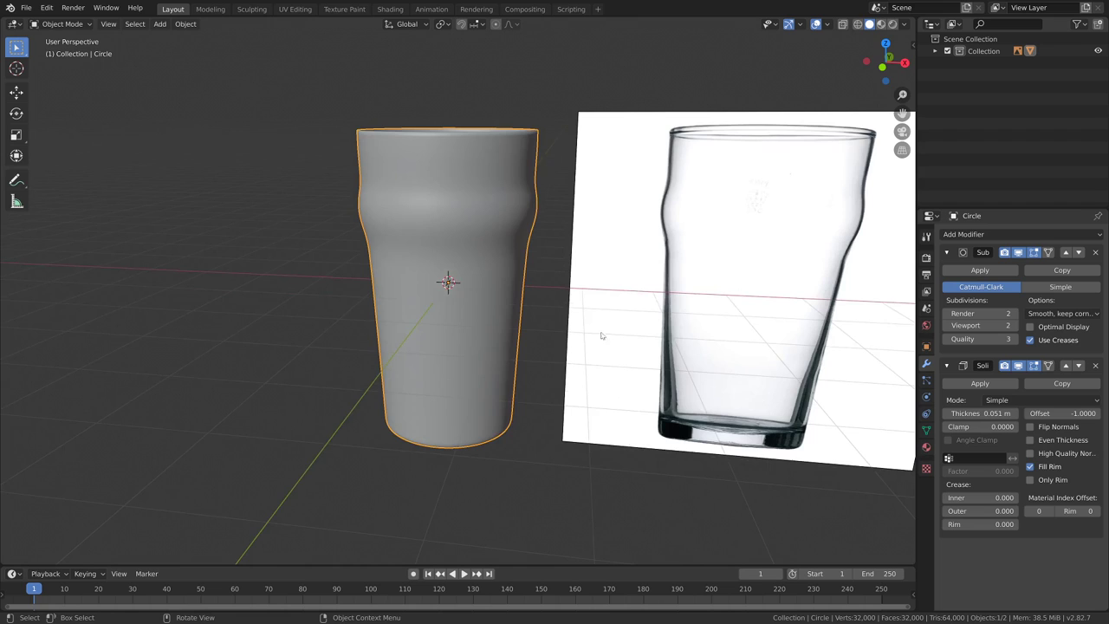
click(1067, 366)
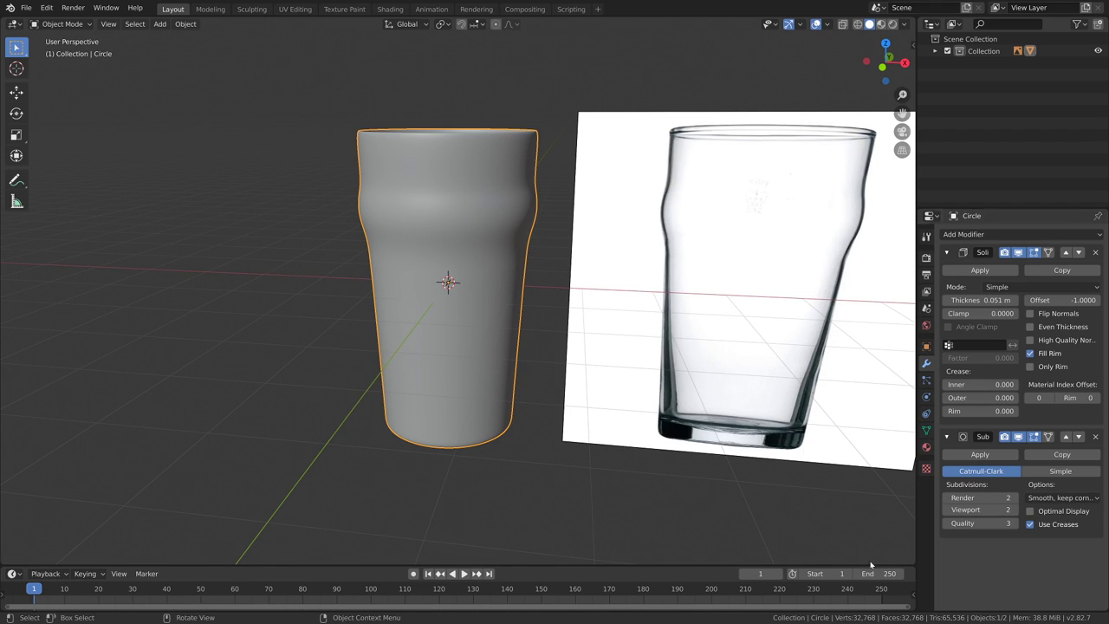
click(980, 270)
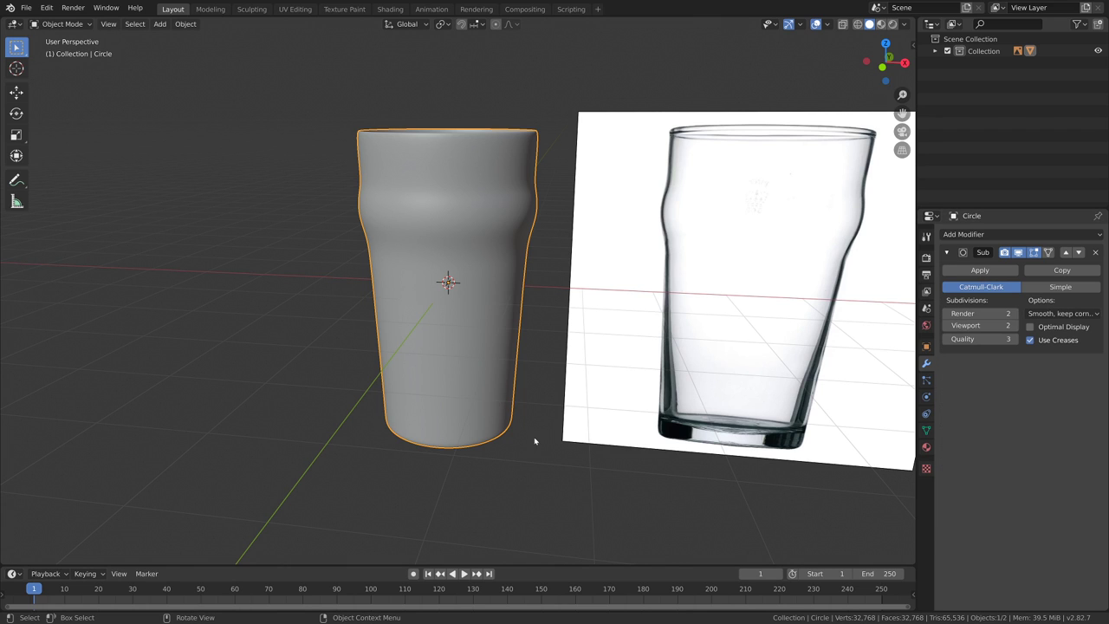
- Enter Edit Mode on the glass in the front view near its base and switch to Wireframe shading
key(KP_1)
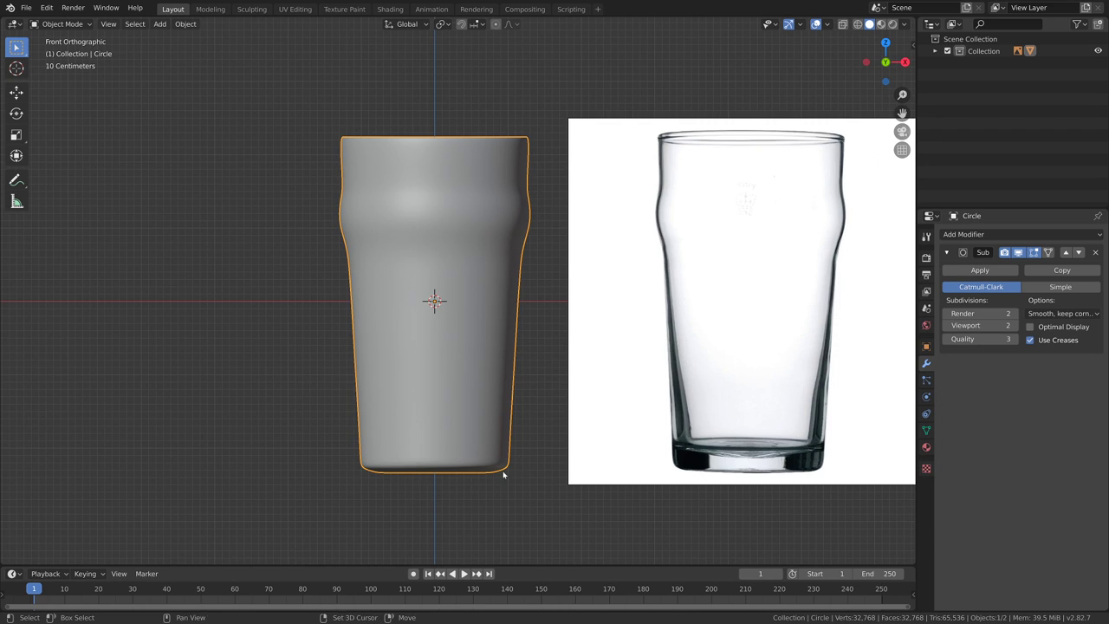
shift+middle_drag(504, 475, 506, 405)
scroll(511, 410, up, 2)
key(Tab)
shift+middle_drag(542, 464, 531, 395)
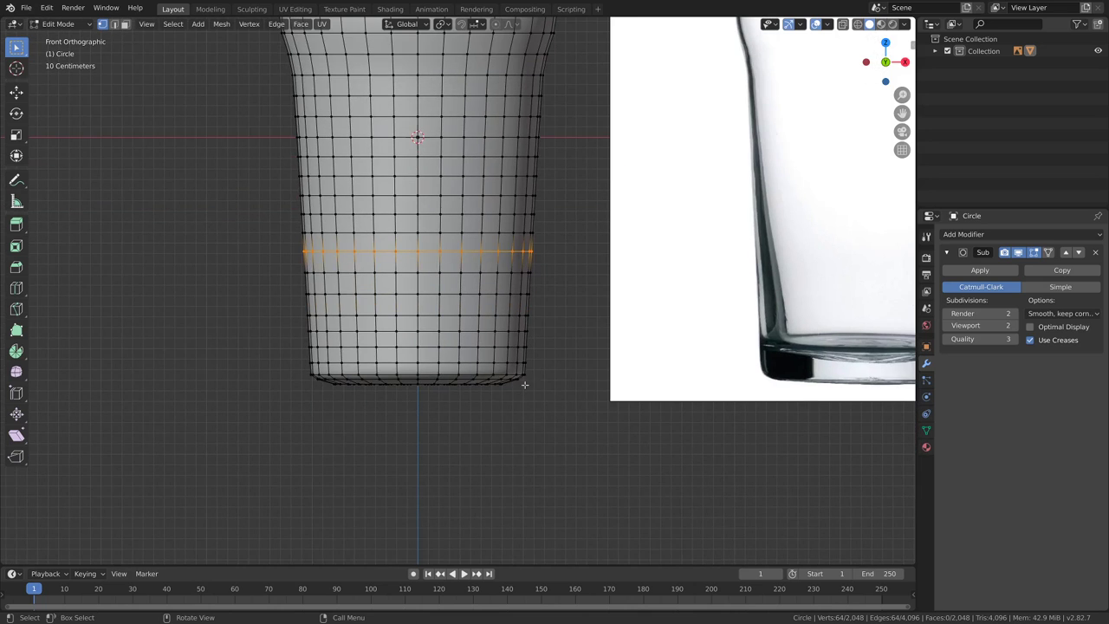
key(alt+z)
scroll(470, 398, up, 5)
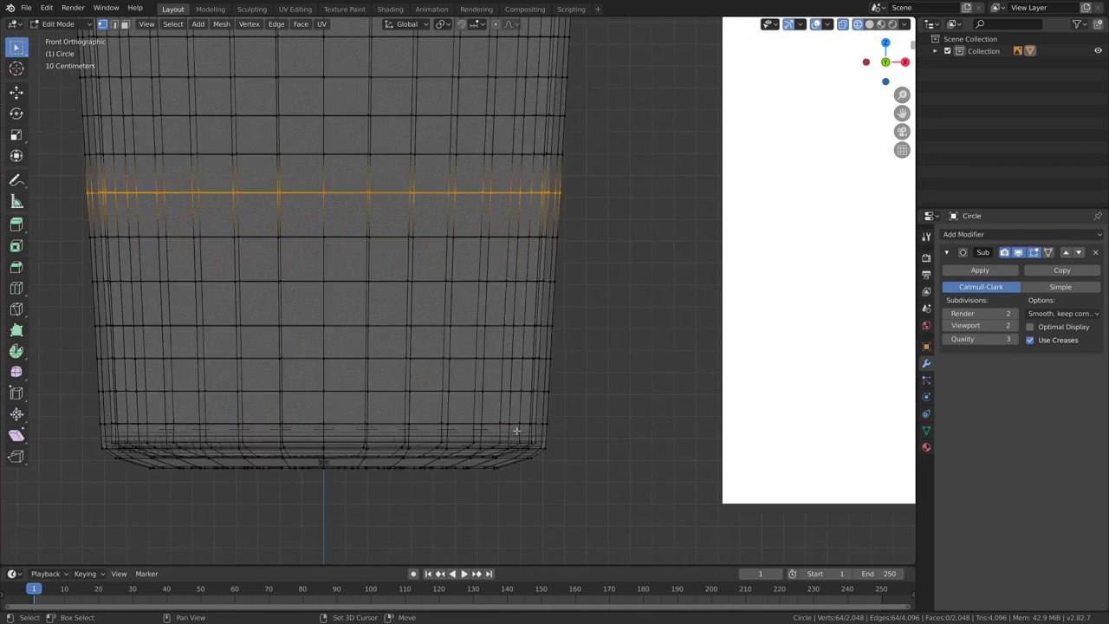
scroll(559, 397, down, 2)
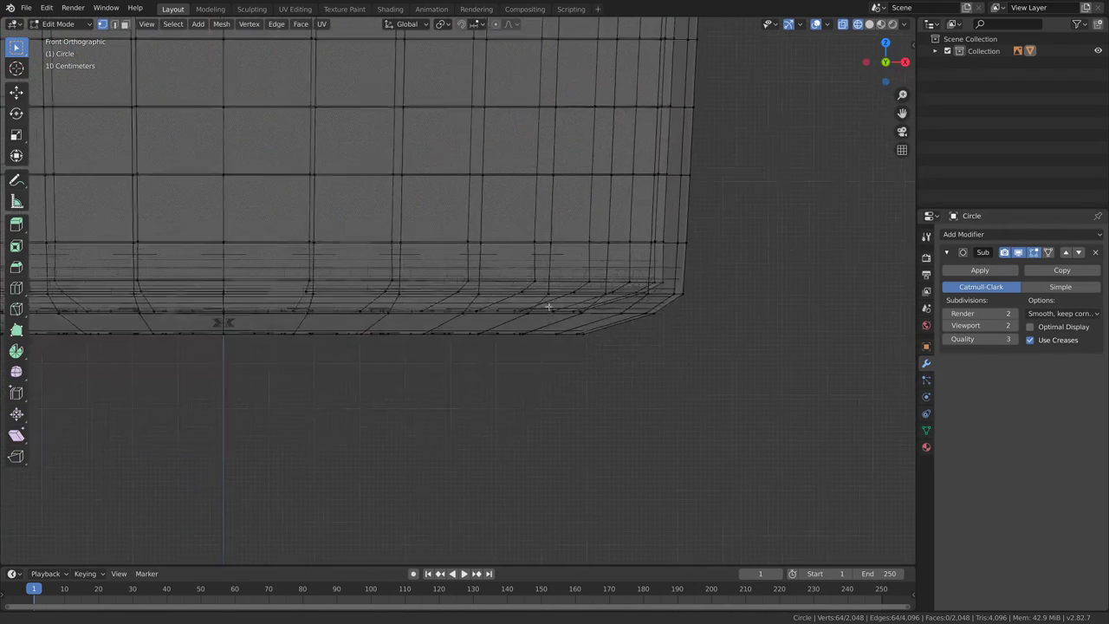
- Select the four edge loops around the inner surface's bottom corner and raise them 0.129 m along the Z axis
scroll(609, 326, up, 3)
alt+click(608, 303)
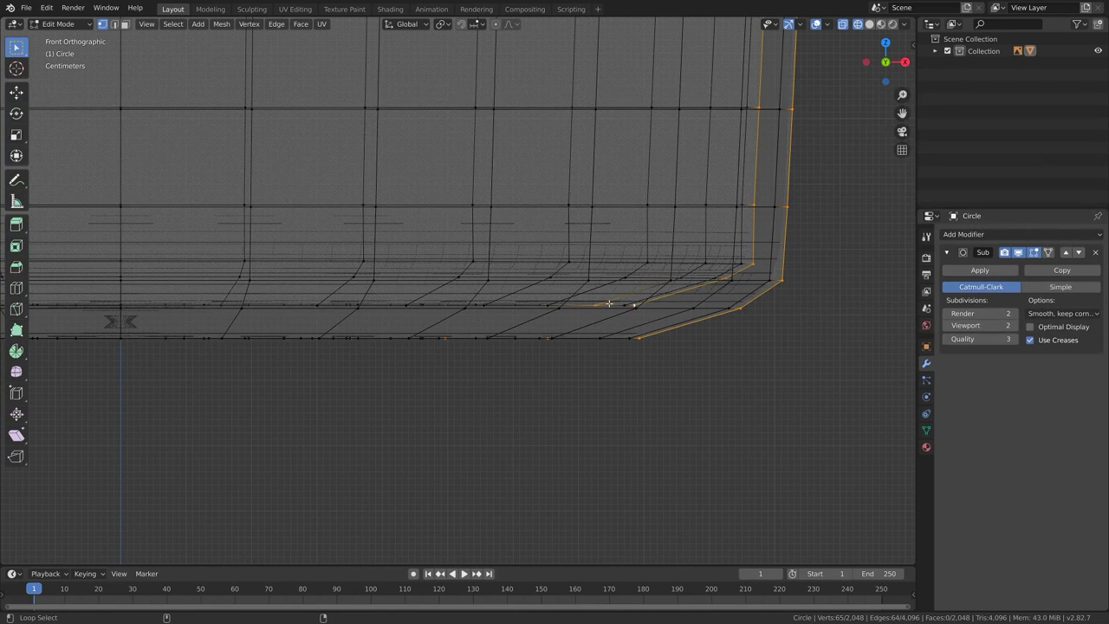
click(618, 305)
alt+click(621, 305)
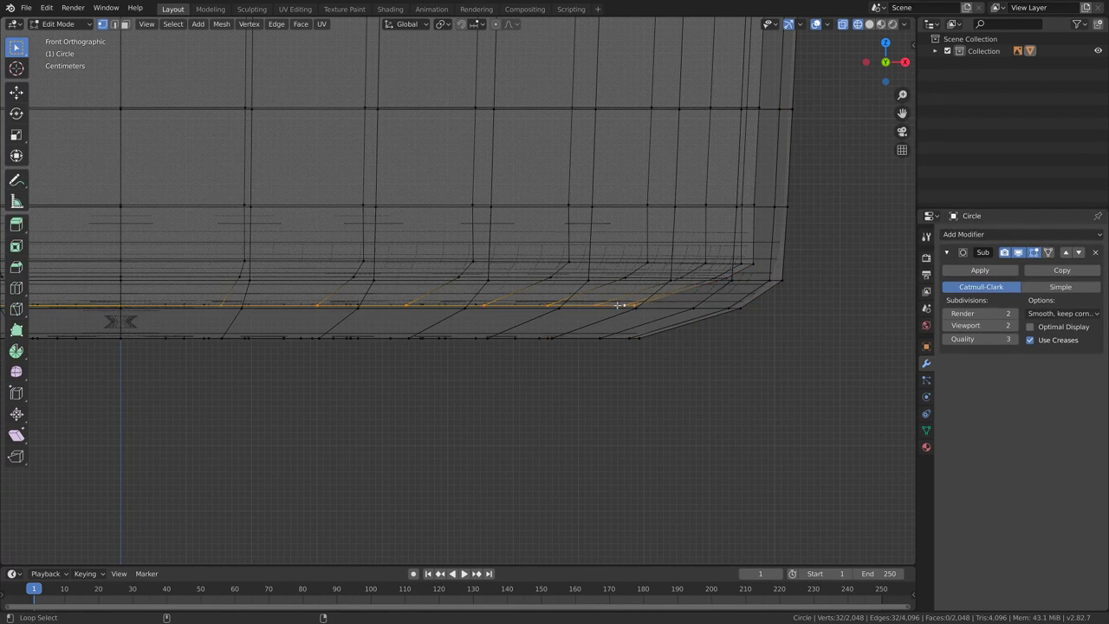
middle_drag(647, 281, 668, 305)
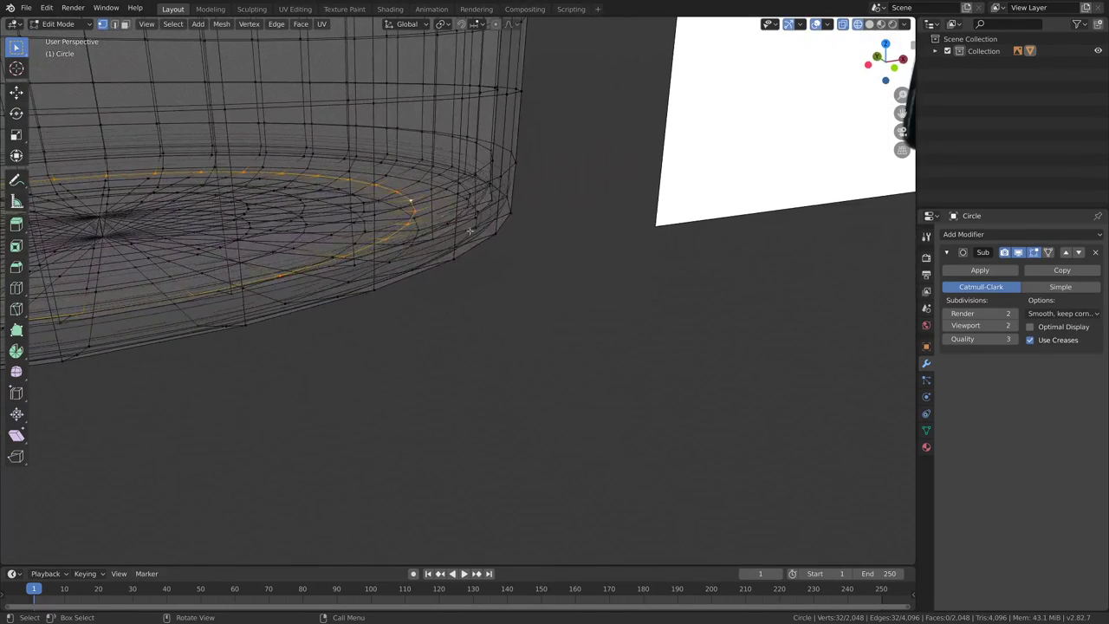
alt+shift+click(414, 167)
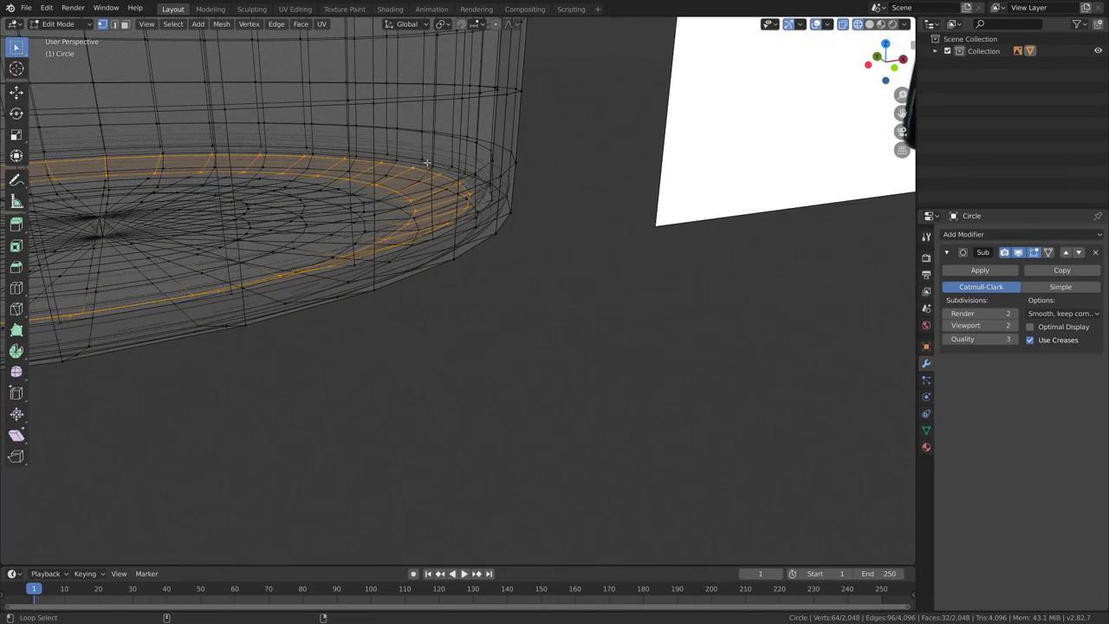
alt+shift+click(424, 160)
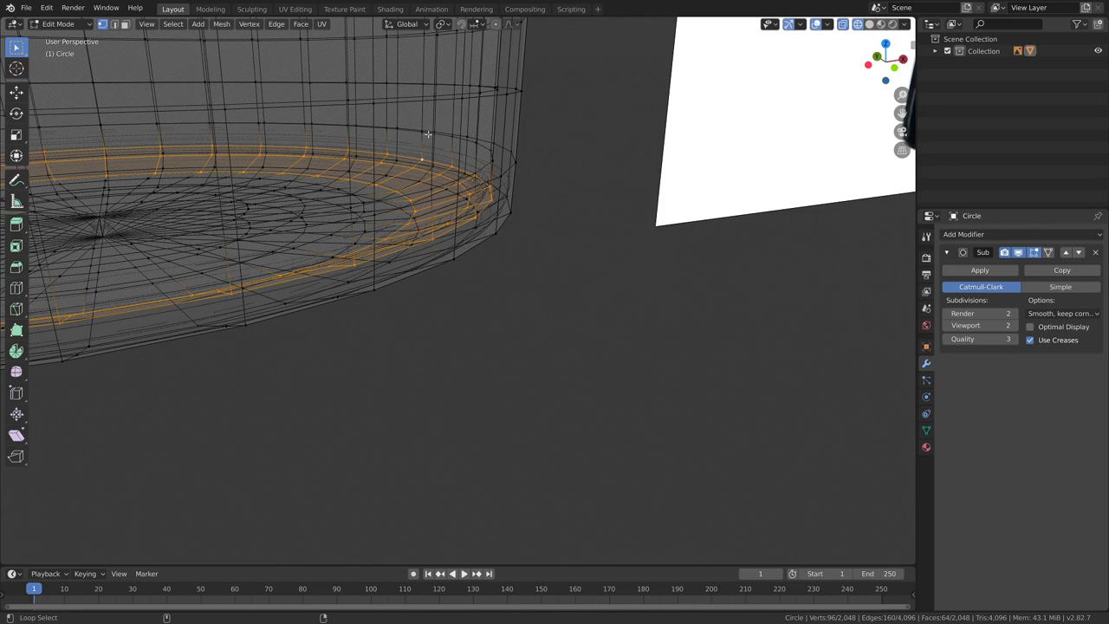
alt+shift+click(427, 135)
middle_drag(534, 203, 583, 252)
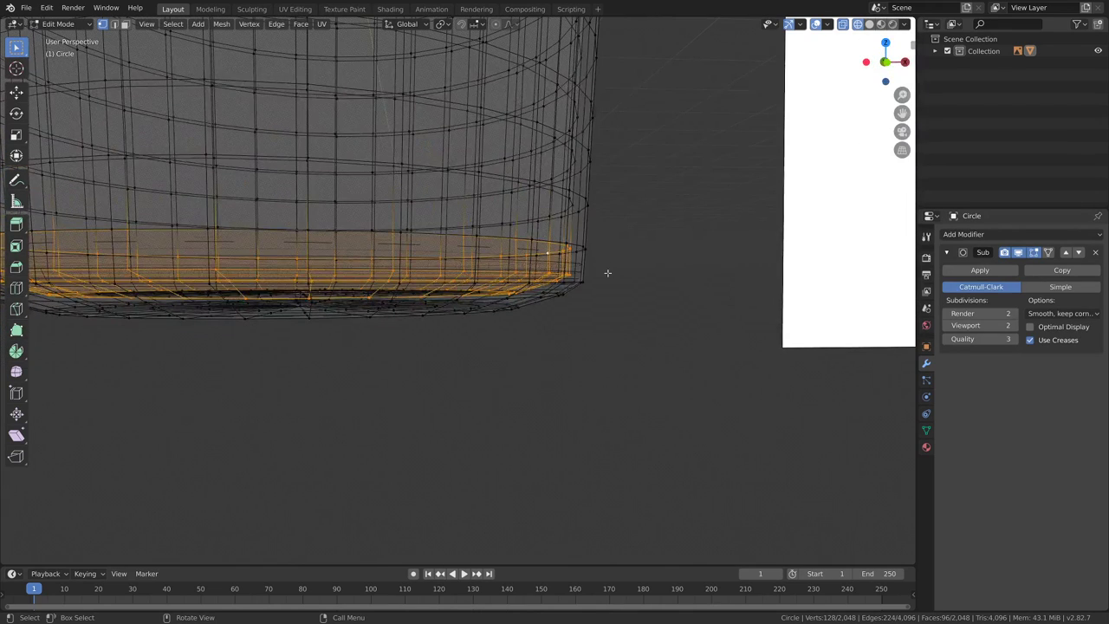
key(g)
key(z)
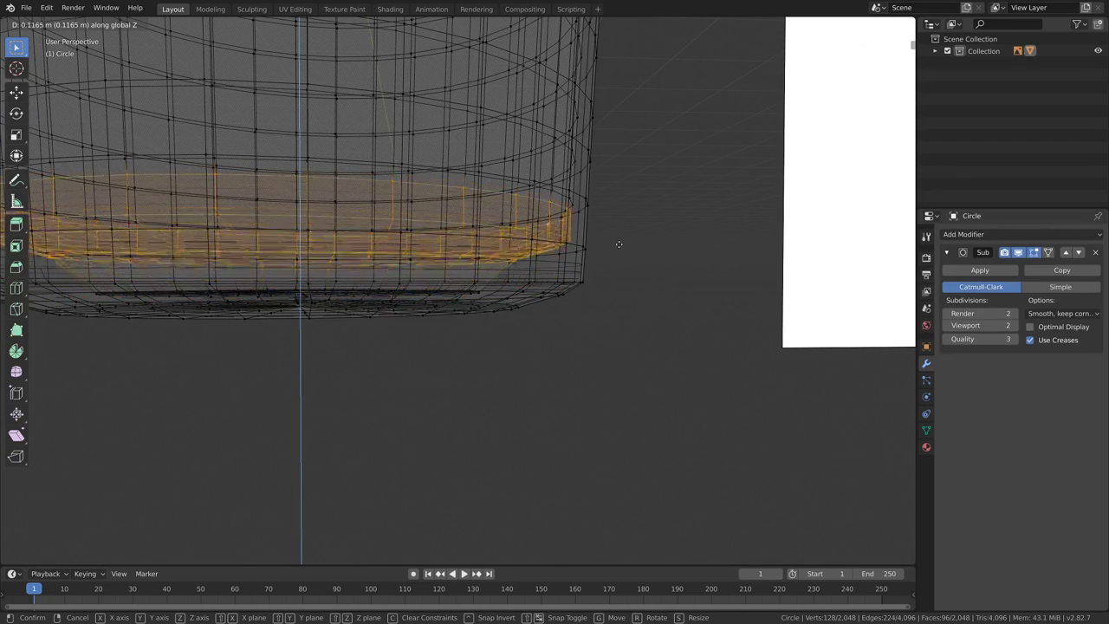
click(620, 244)
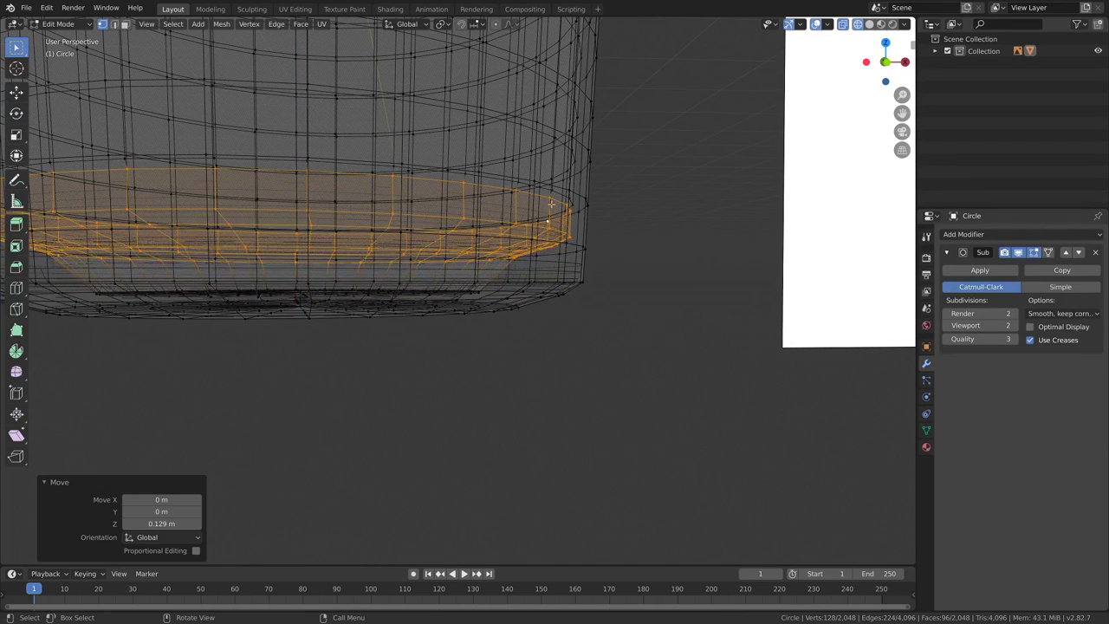
- Delete the inner wall's edge loop just above the raised bottom corner using the Edge Loops option
click(554, 189)
alt+click(560, 190)
click(552, 191)
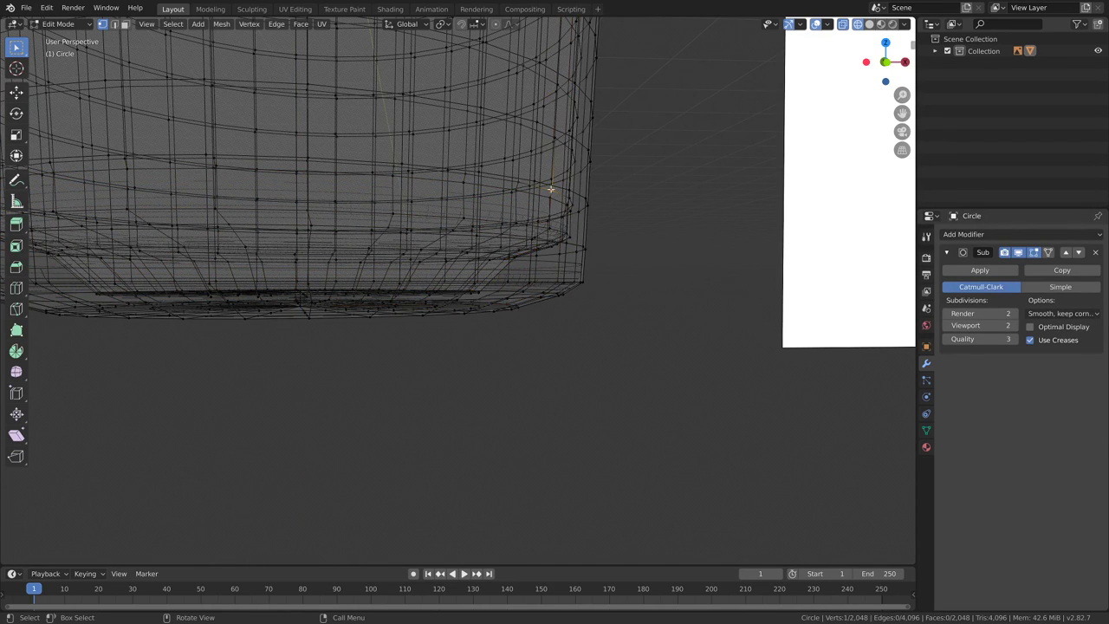
alt+click(552, 190)
key(x)
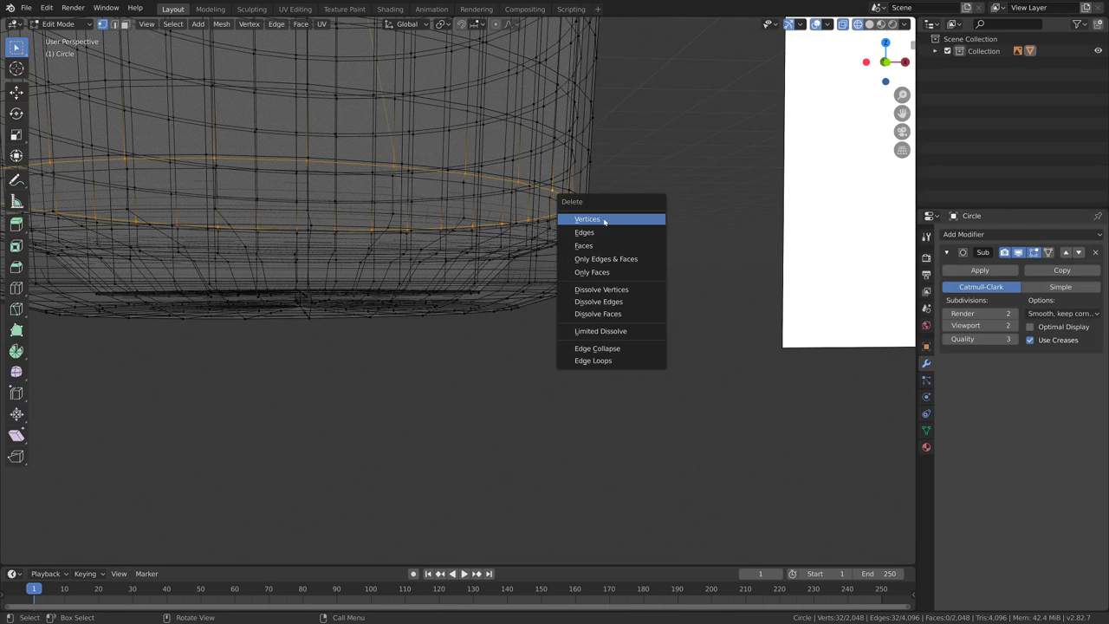
click(630, 360)
- Select the three edge loops around the inner surface's bottom corner and lower them 0.0304 m along the Z axis
middle_drag(613, 323, 532, 194)
click(552, 230)
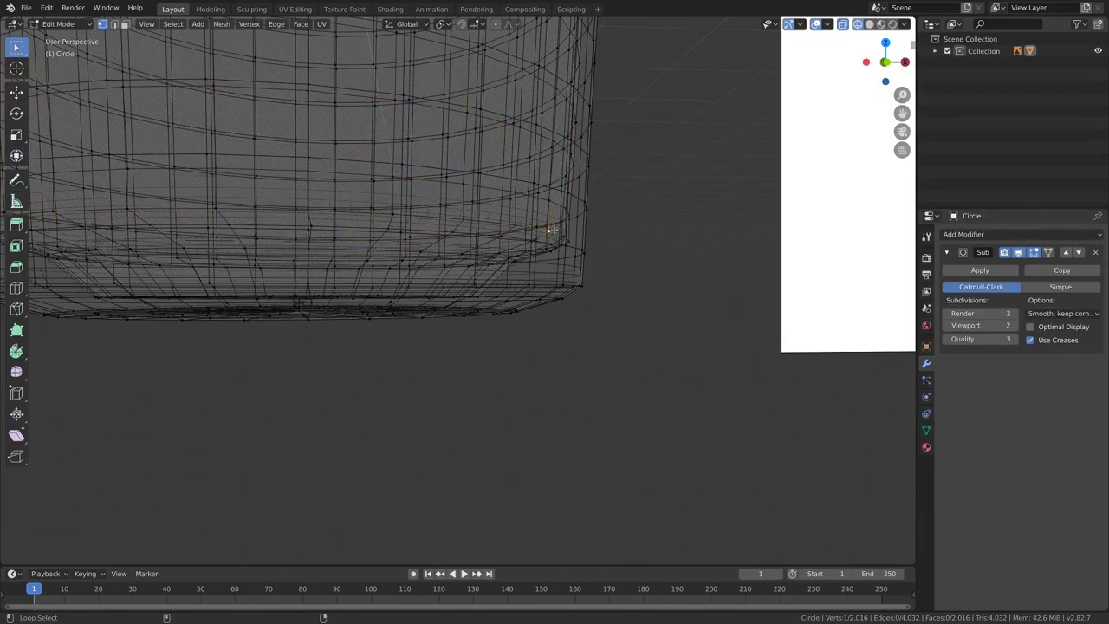
alt+click(553, 231)
middle_drag(552, 230, 526, 238)
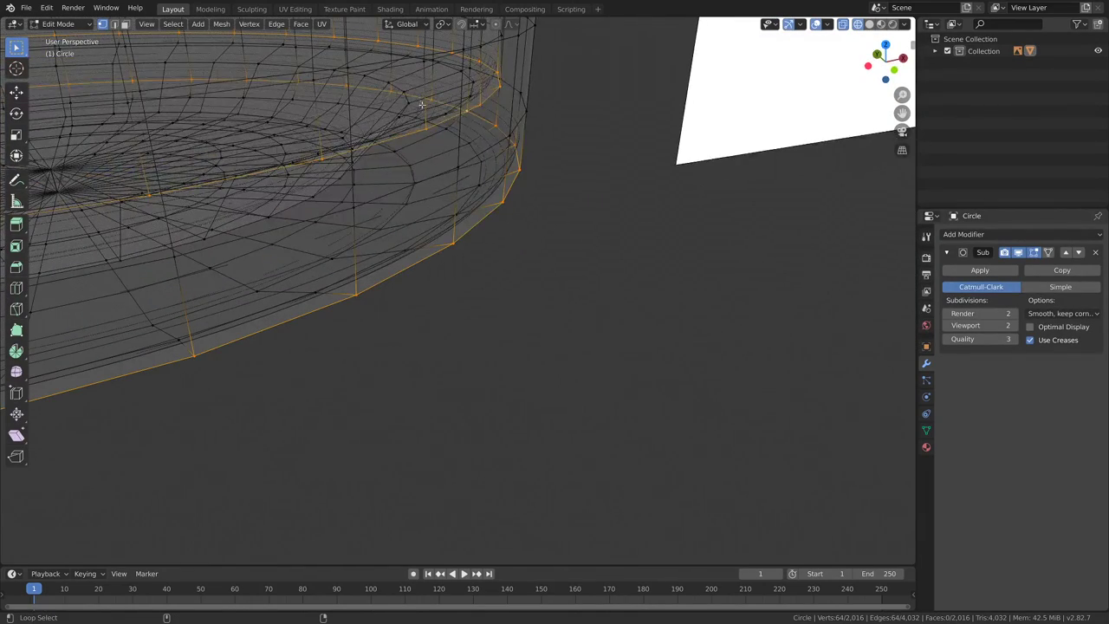
alt+shift+click(451, 110)
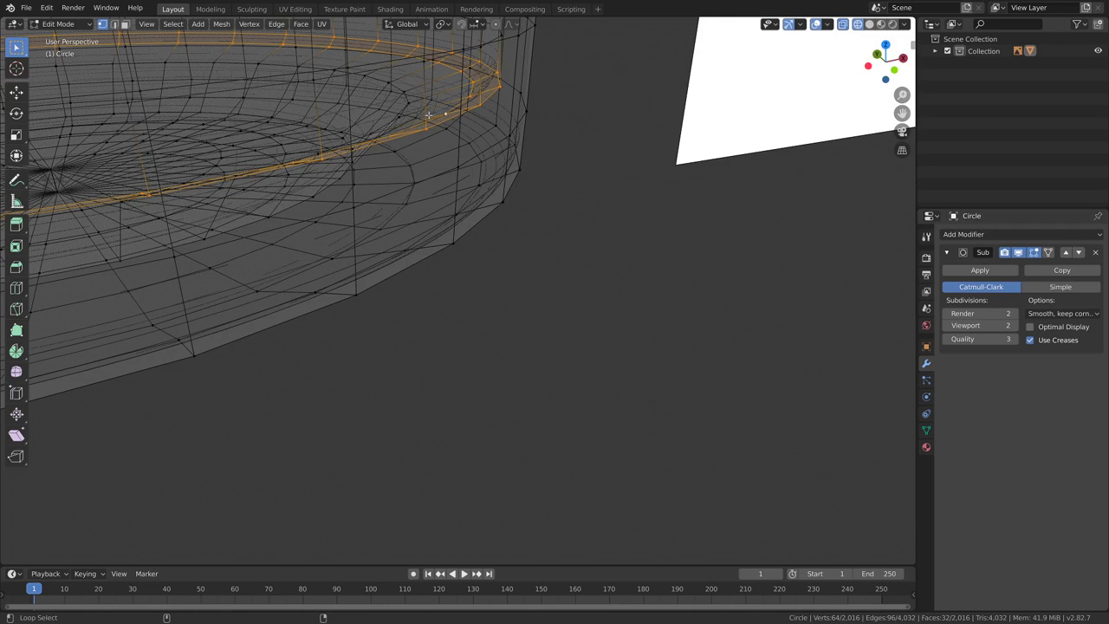
middle_drag(429, 115, 355, 187)
alt+shift+click(291, 137)
middle_drag(442, 218, 329, 221)
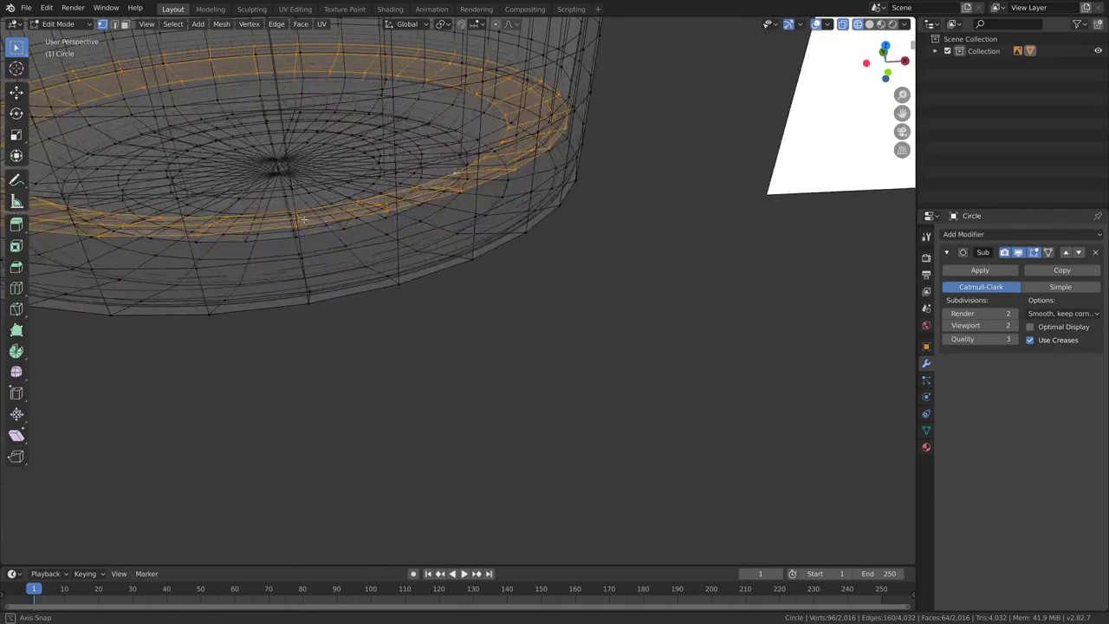
key(KP_1)
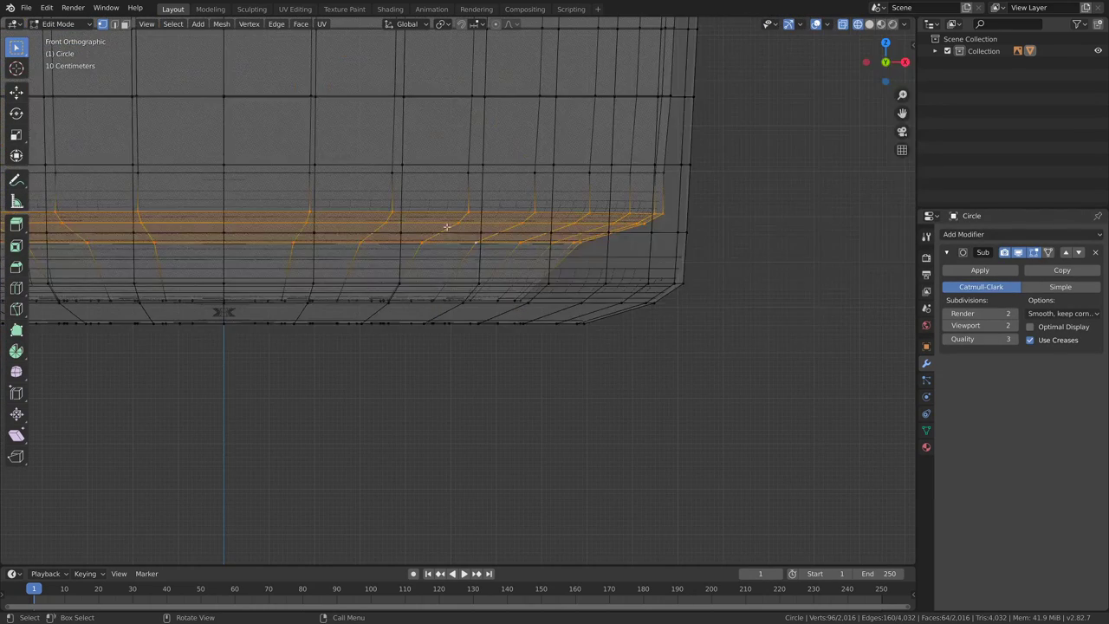
scroll(446, 227, down, 8)
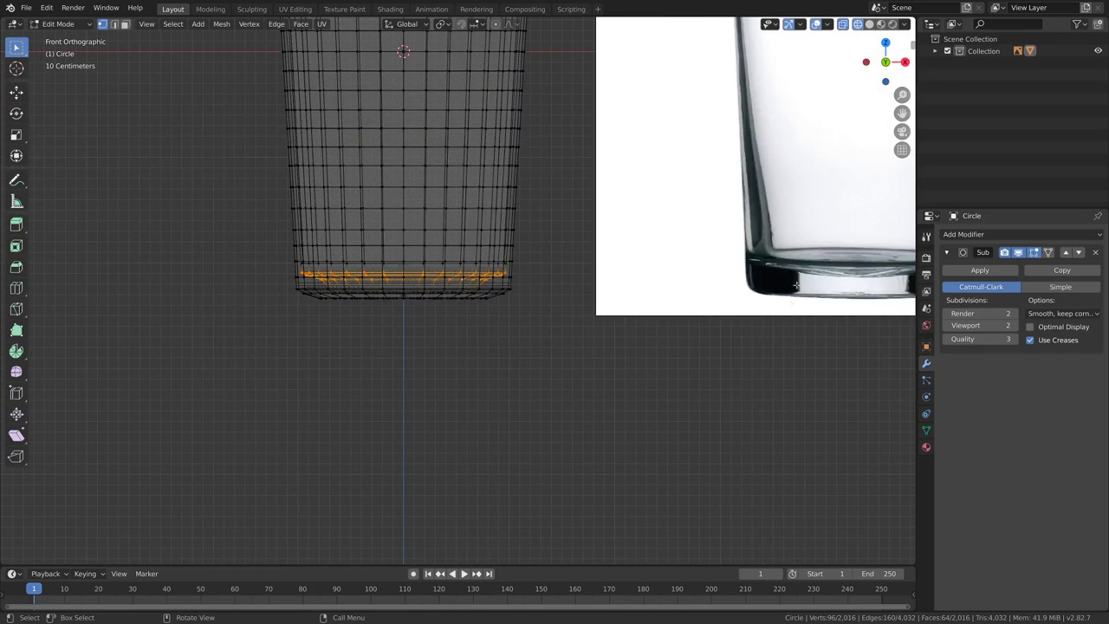
scroll(626, 278, up, 2)
key(g)
key(z)
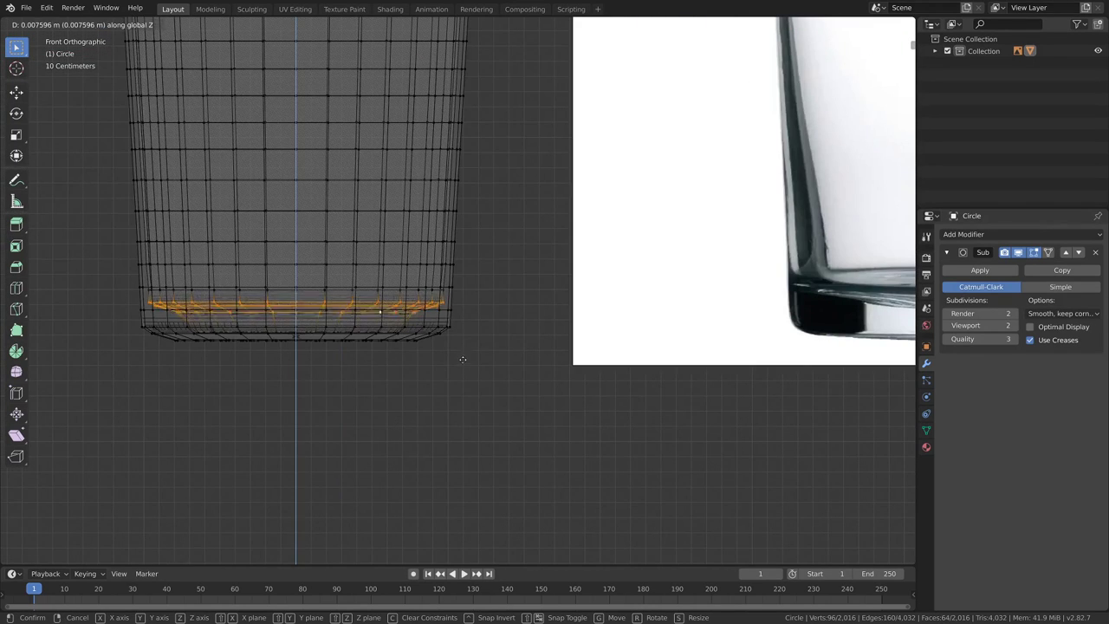
click(460, 366)
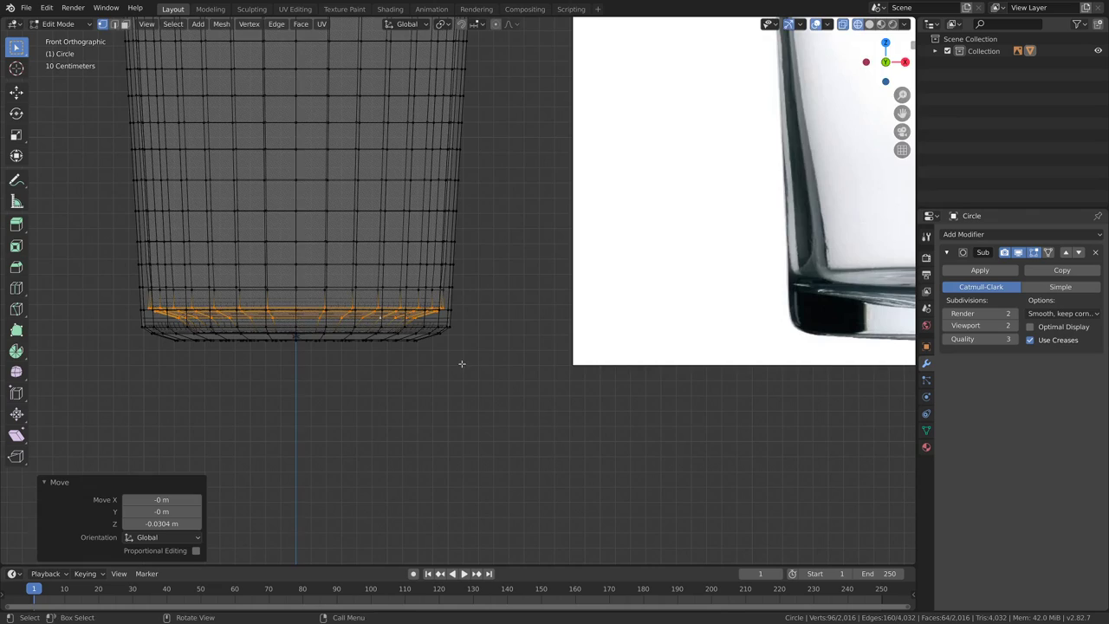
- Mark the edge loop around the inside of the glass's rim as a seam and clear the selection
shift+middle_drag(460, 367, 508, 300)
scroll(497, 304, up, 3)
scroll(497, 304, down, 3)
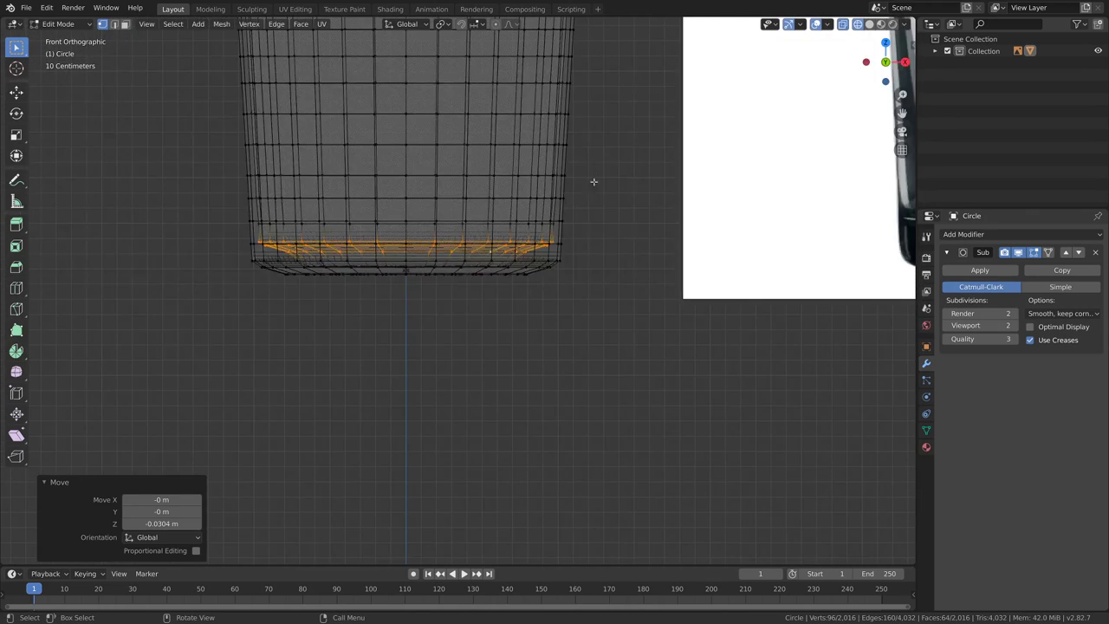
shift+middle_drag(593, 181, 542, 326)
scroll(548, 237, down, 2)
middle_drag(516, 89, 515, 251)
scroll(515, 252, up, 2)
middle_drag(479, 192, 505, 190)
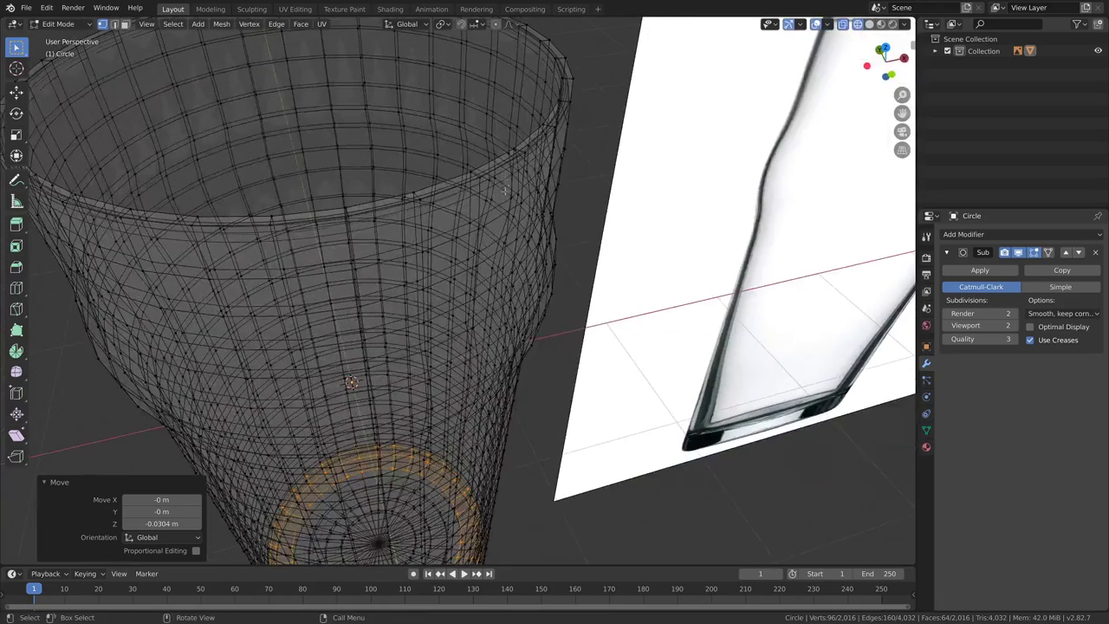
key(alt+a)
alt+click(525, 154)
middle_drag(525, 153, 572, 239)
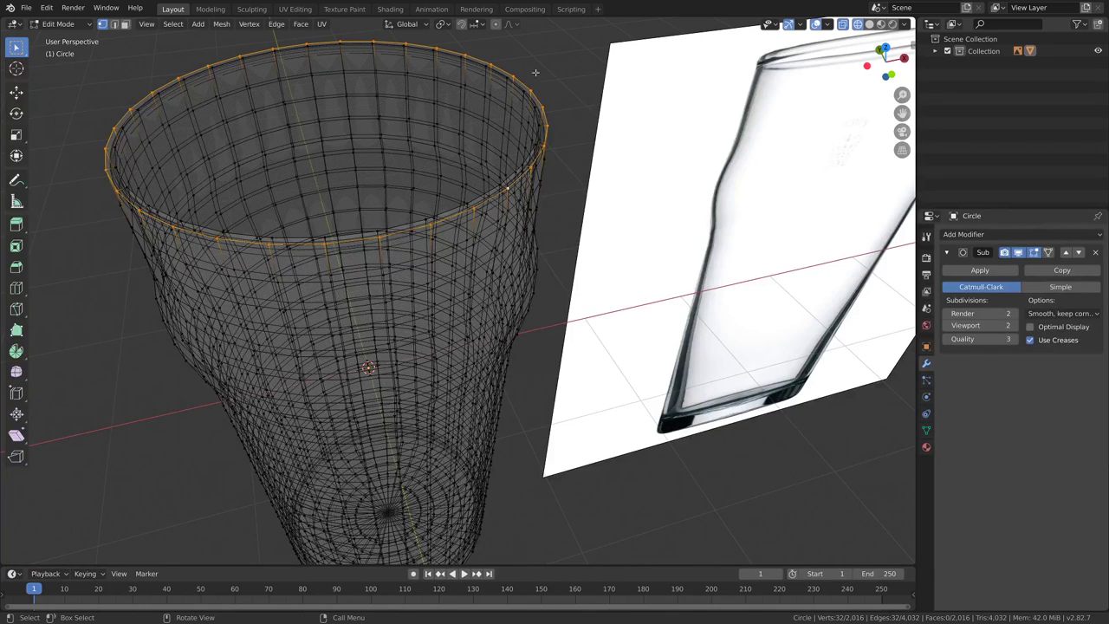
key(alt+a)
alt+click(502, 179)
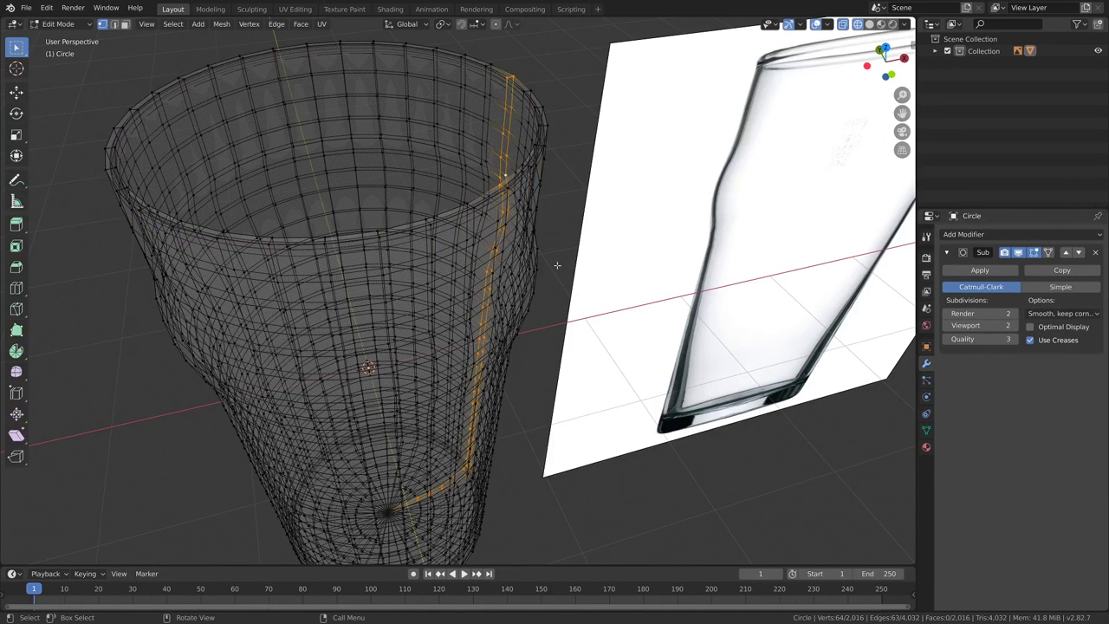
key(alt+a)
alt+click(500, 184)
key(ctrl+e)
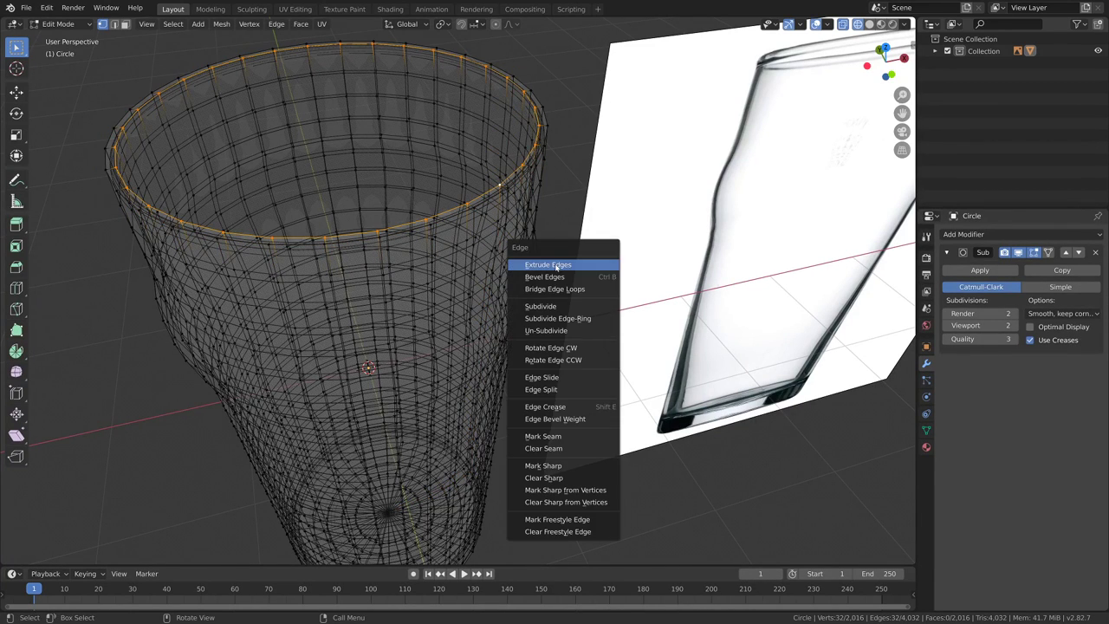
click(570, 436)
key(alt+a)
- Switch to face selection and Solid shading for the glass mesh
middle_drag(502, 347, 534, 261)
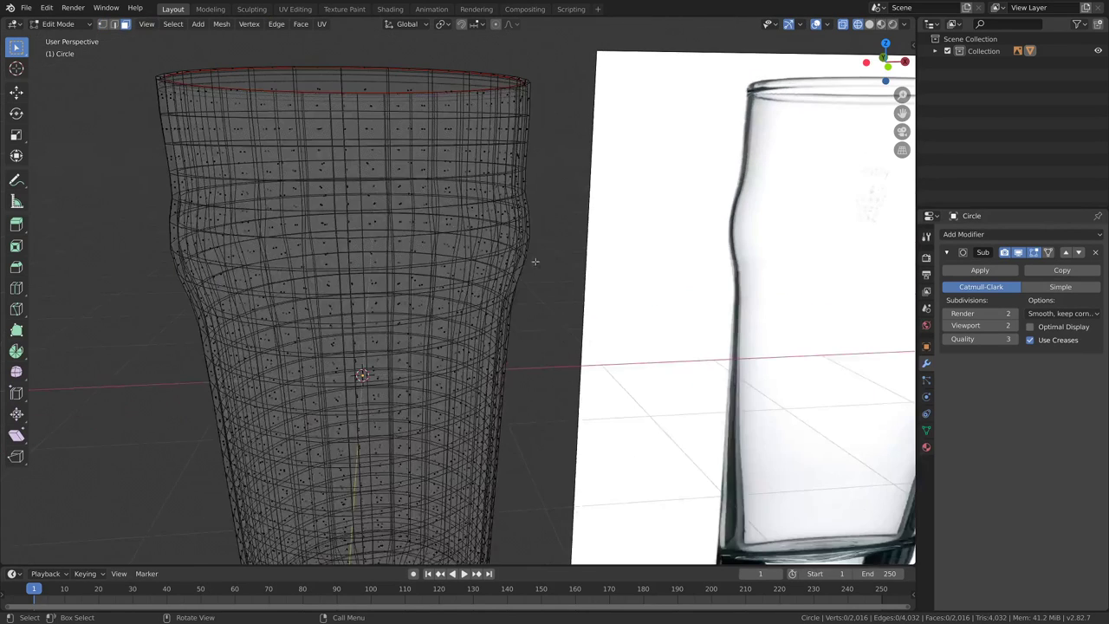
key(z)
click(530, 183)
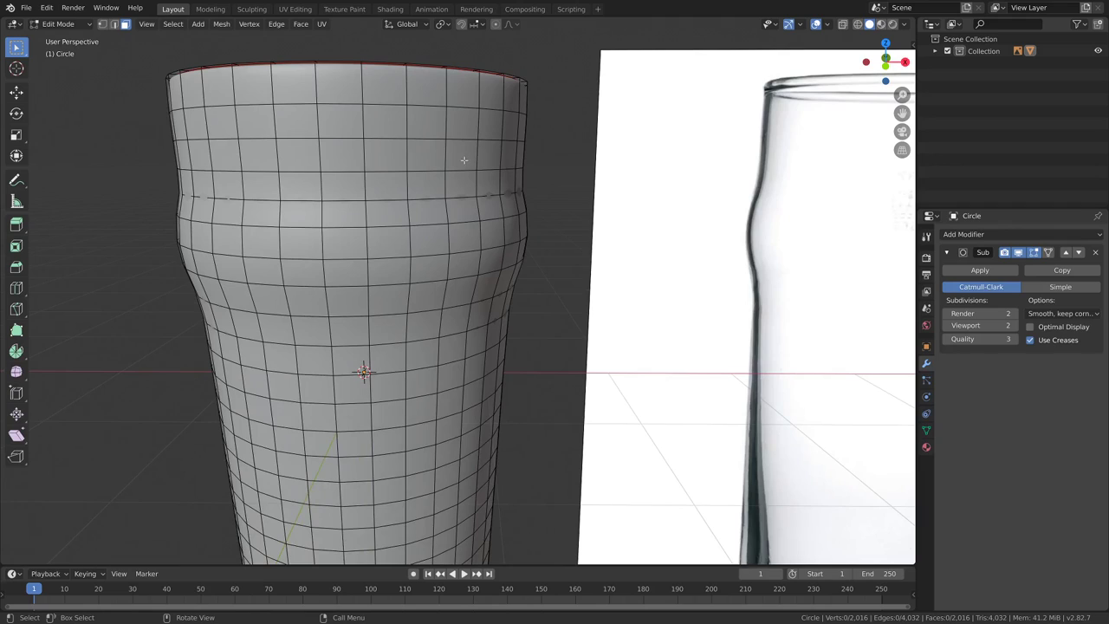
- Try to select the outer wall's linked faces
key(l)
middle_drag(471, 161, 521, 264)
key(alt+a)
key(ctrl+l)
key(alt+a)
key(l)
key(alt+a)
scroll(520, 265, down, 4)
scroll(477, 401, up, 4)
- Select the face loops around the lower part of the outer wall and hide them
middle_drag(477, 401, 494, 161)
alt+click(490, 153)
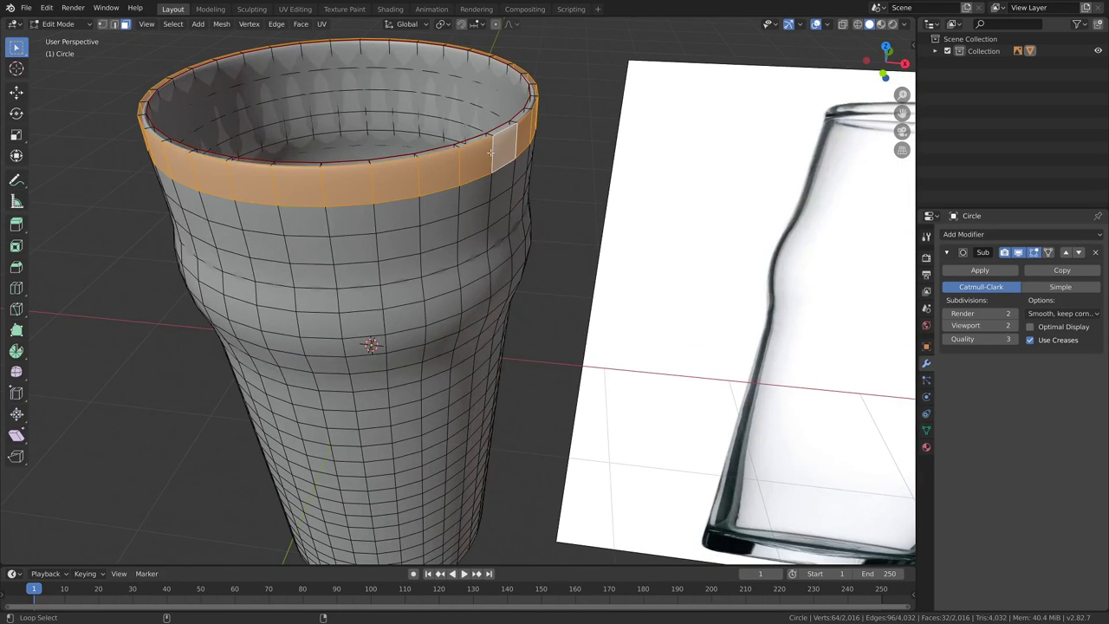
shift+middle_drag(520, 285, 504, 186)
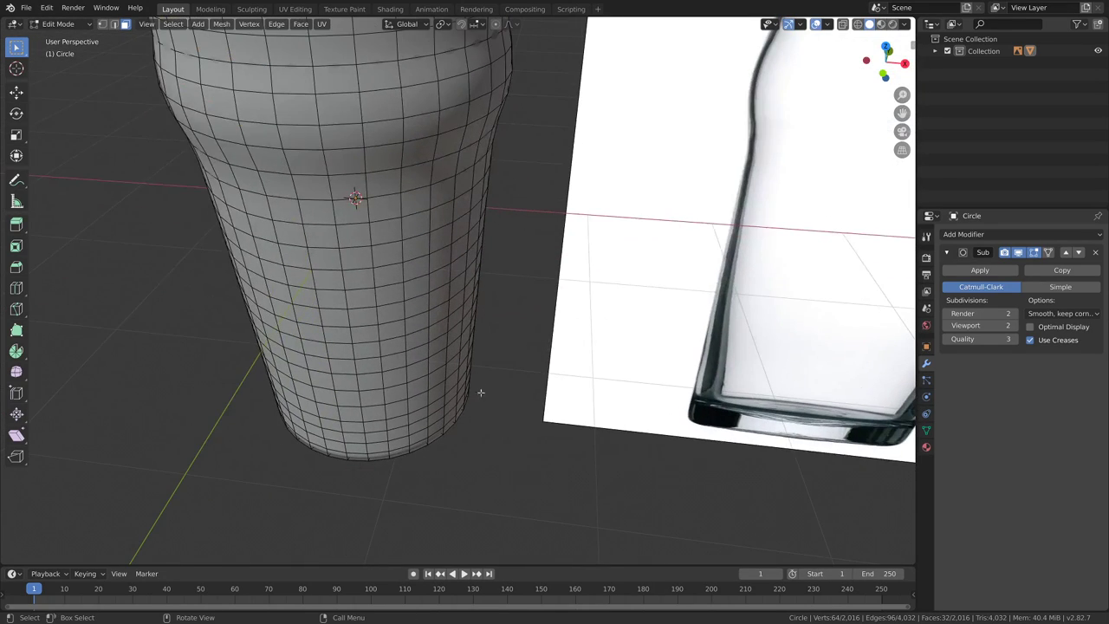
shift+middle_drag(481, 392, 467, 300)
click(466, 301)
key(alt+a)
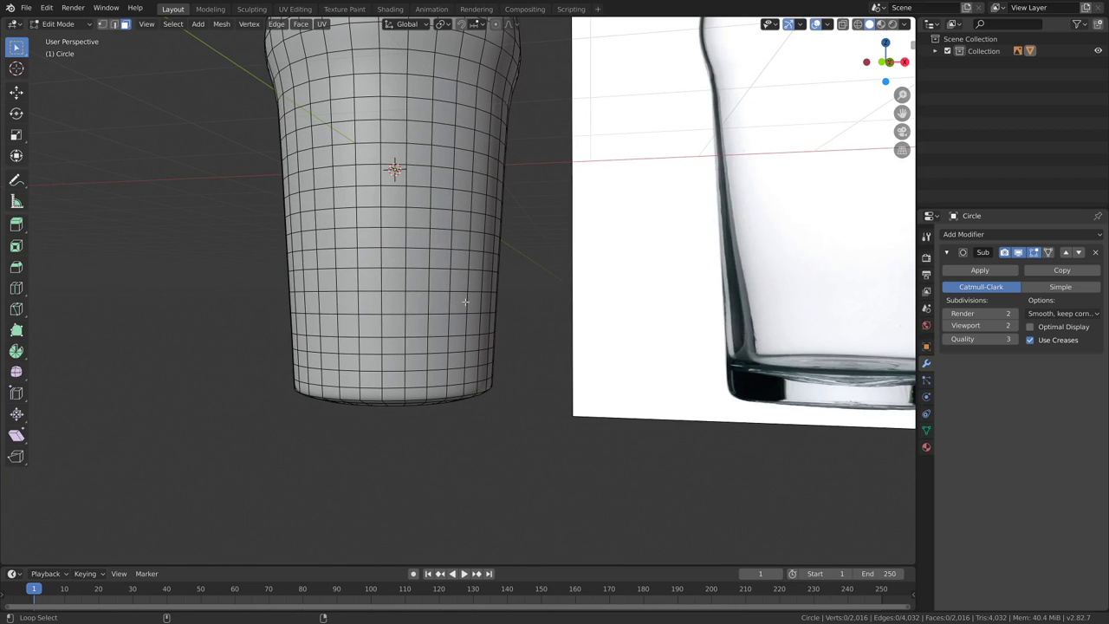
mouse_move(466, 302)
mouse_down()
mouse_move(453, 321)
mouse_move(470, 342)
mouse_move(471, 389)
mouse_up()
key(h)
- Try to isolate the outer base faces with Select Linked delimited by seam
shift+scroll(507, 377, down, 5)
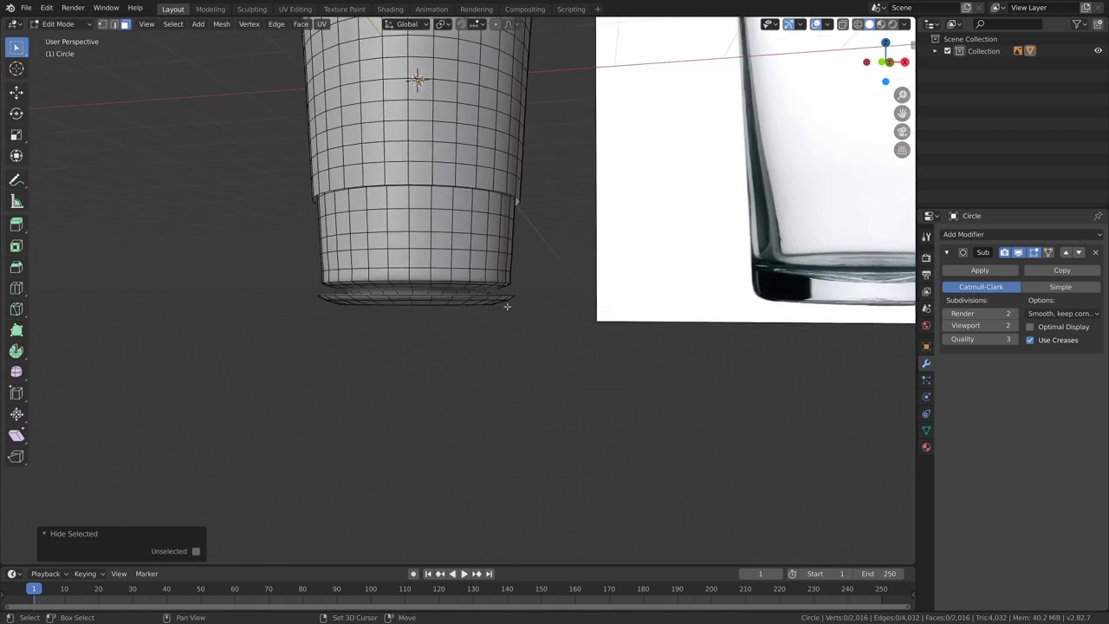
scroll(505, 368, up, 2)
middle_drag(506, 367, 530, 312)
click(514, 224)
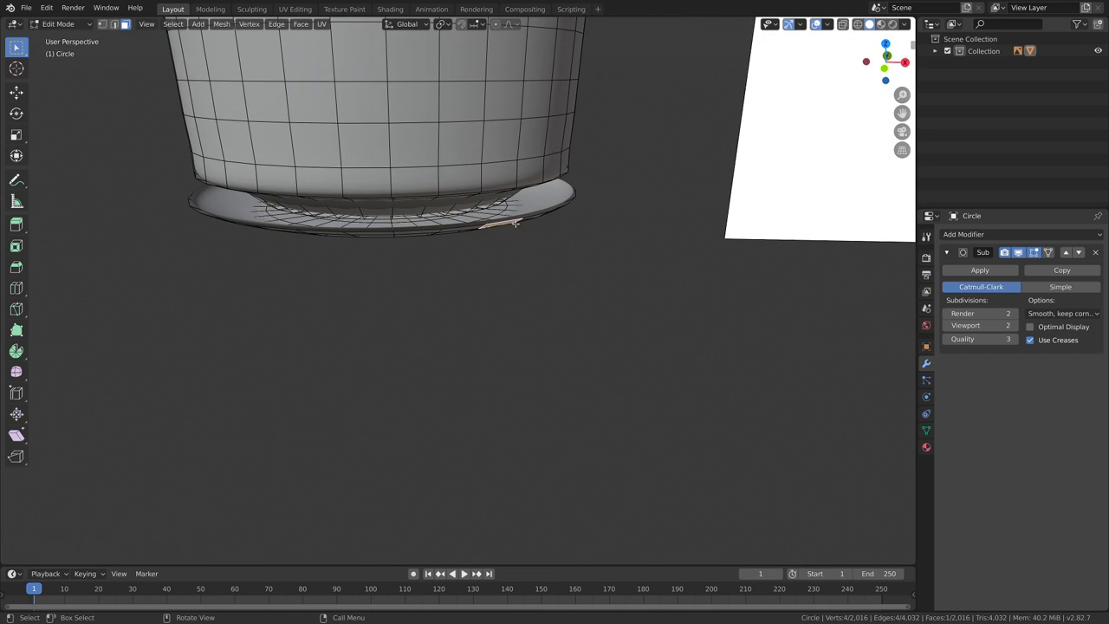
middle_drag(518, 254, 518, 223)
key(l)
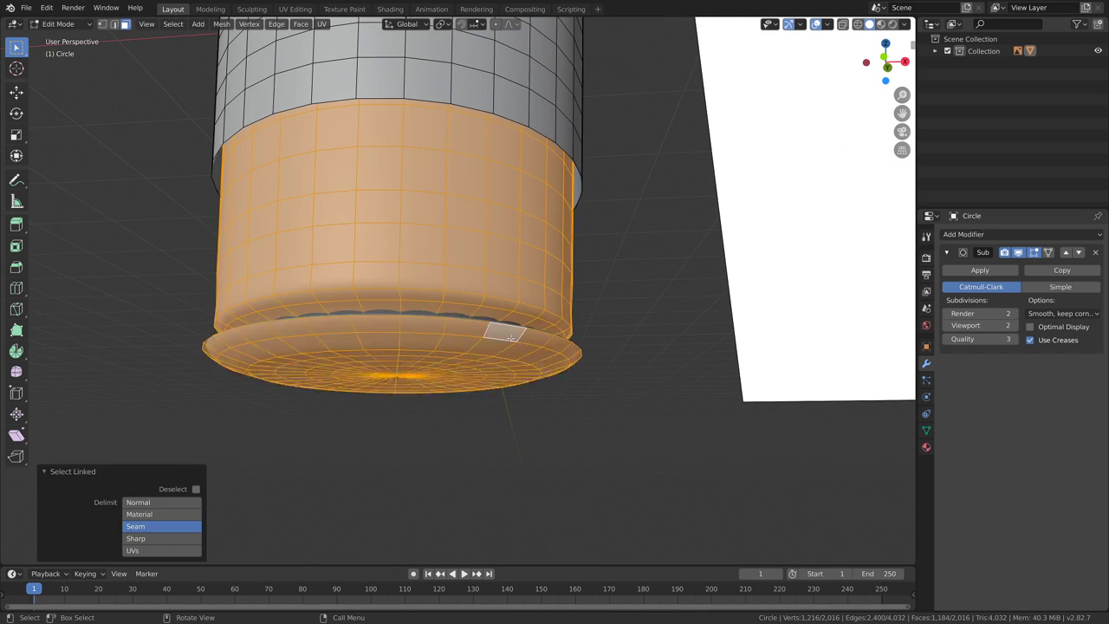
middle_drag(511, 336, 560, 366)
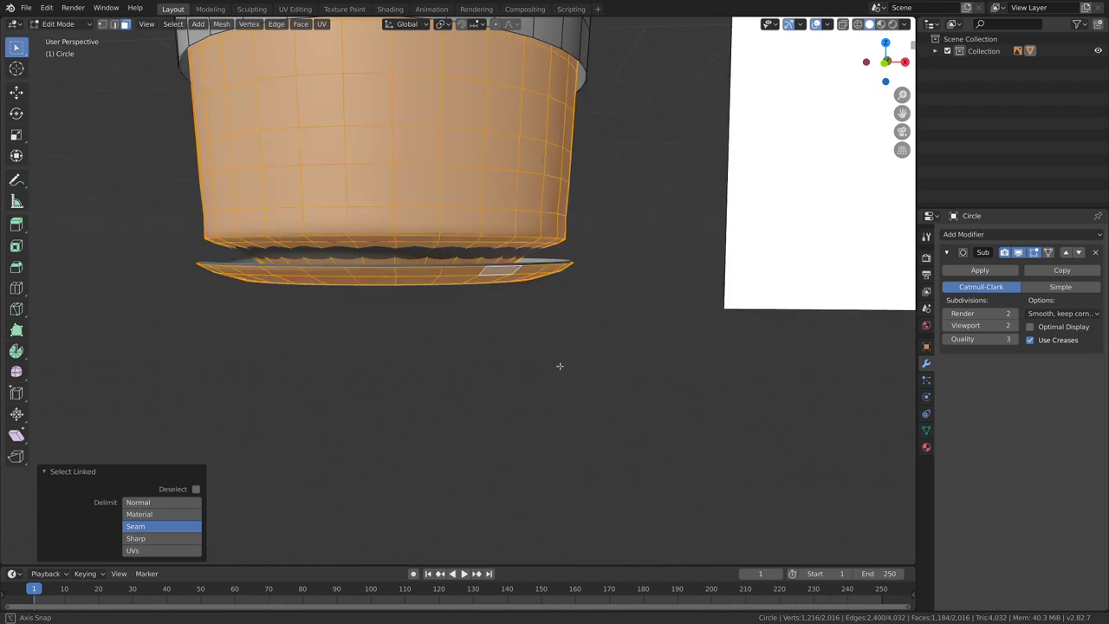
key(h)
- In the front Wireframe view, select the outer base's edge loops and underside vertices and hide them
key(z)
click(445, 300)
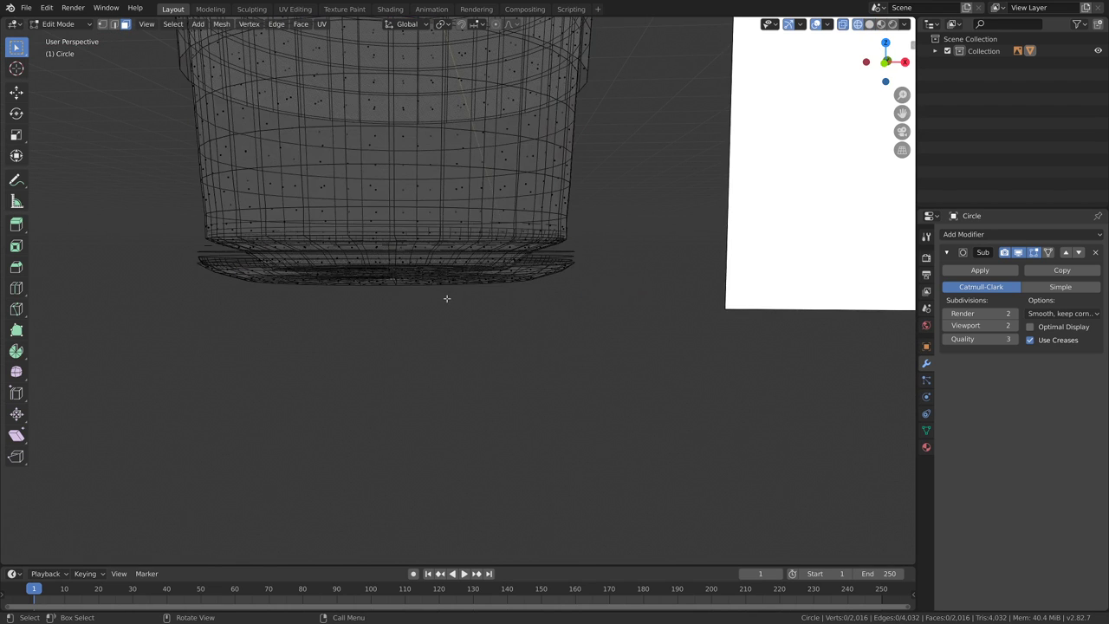
key(KP_1)
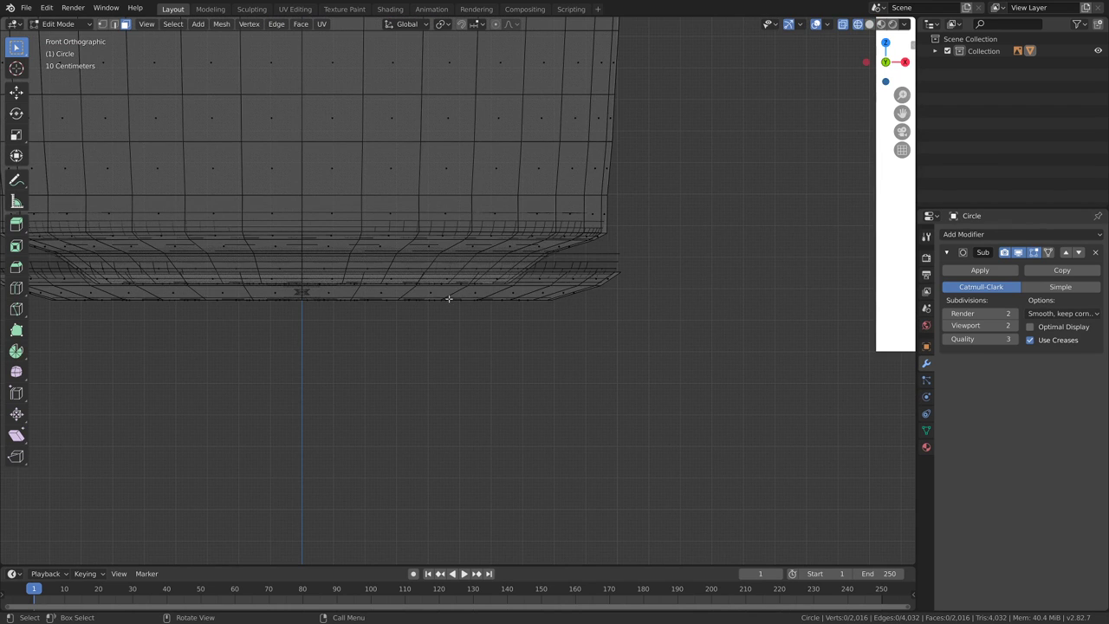
scroll(449, 298, down, 3)
shift+middle_drag(401, 331, 554, 334)
scroll(554, 334, up, 6)
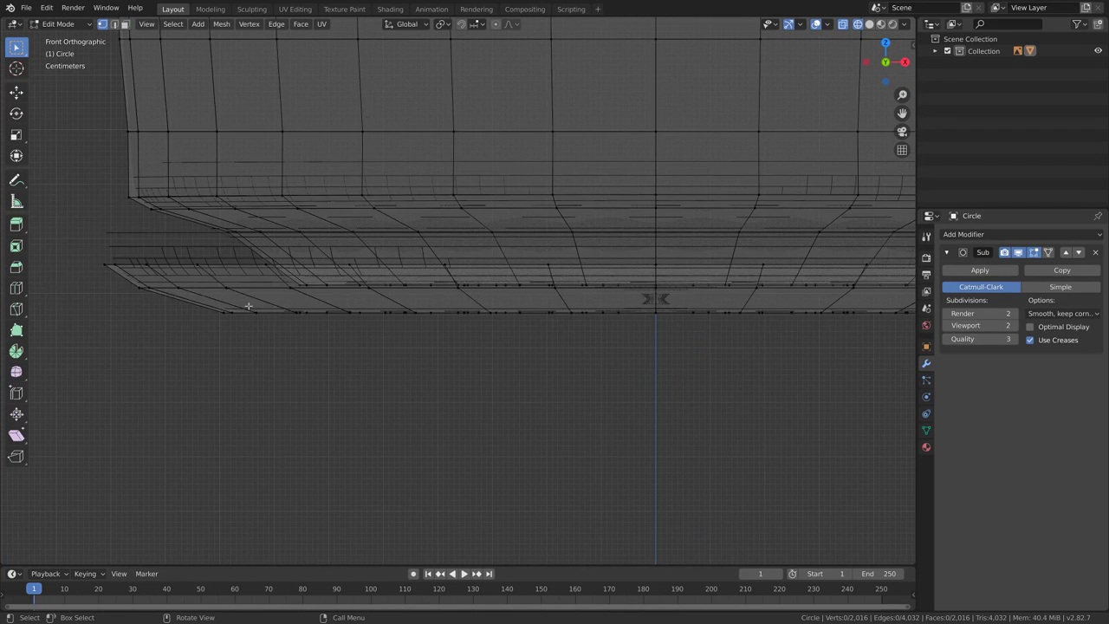
alt+click(127, 260)
alt+shift+click(206, 291)
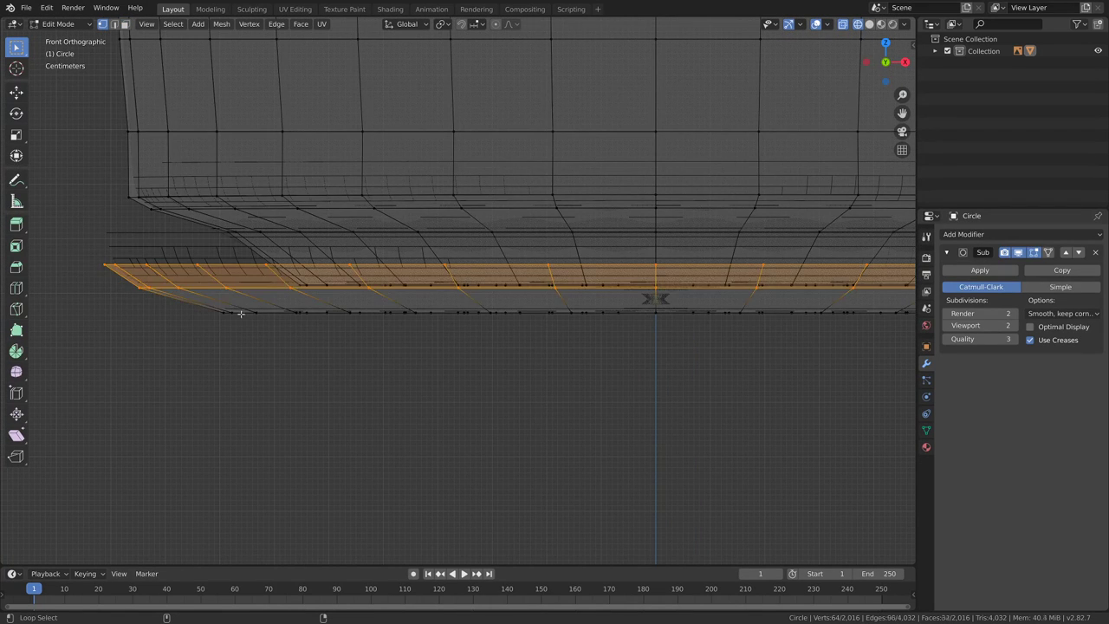
alt+shift+click(240, 313)
scroll(361, 320, down, 2)
key(b)
drag(297, 300, 977, 420)
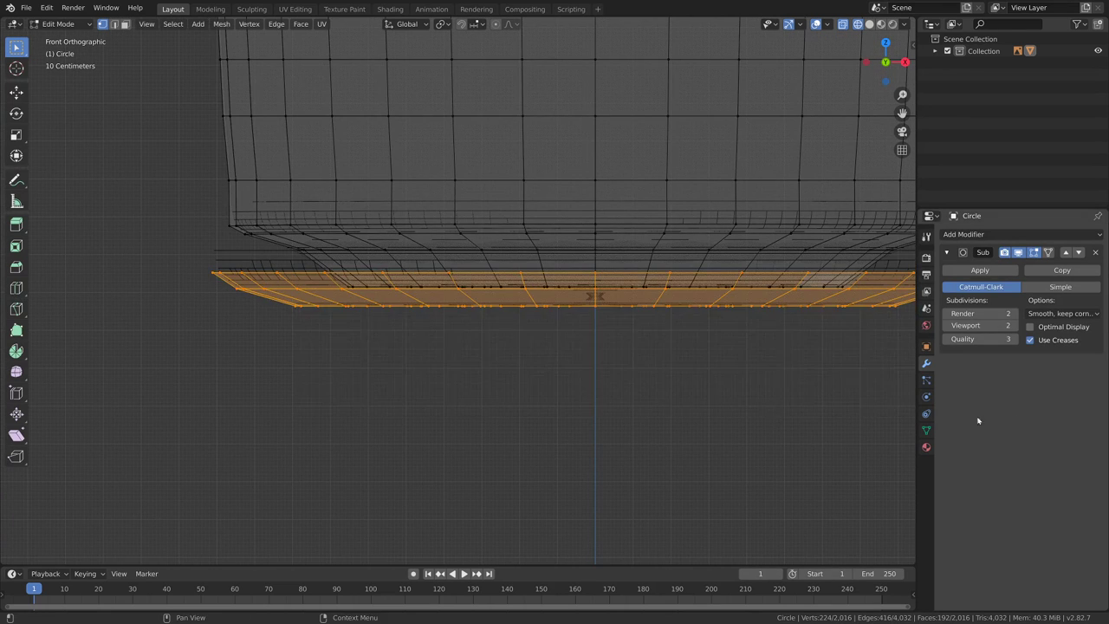
key(h)
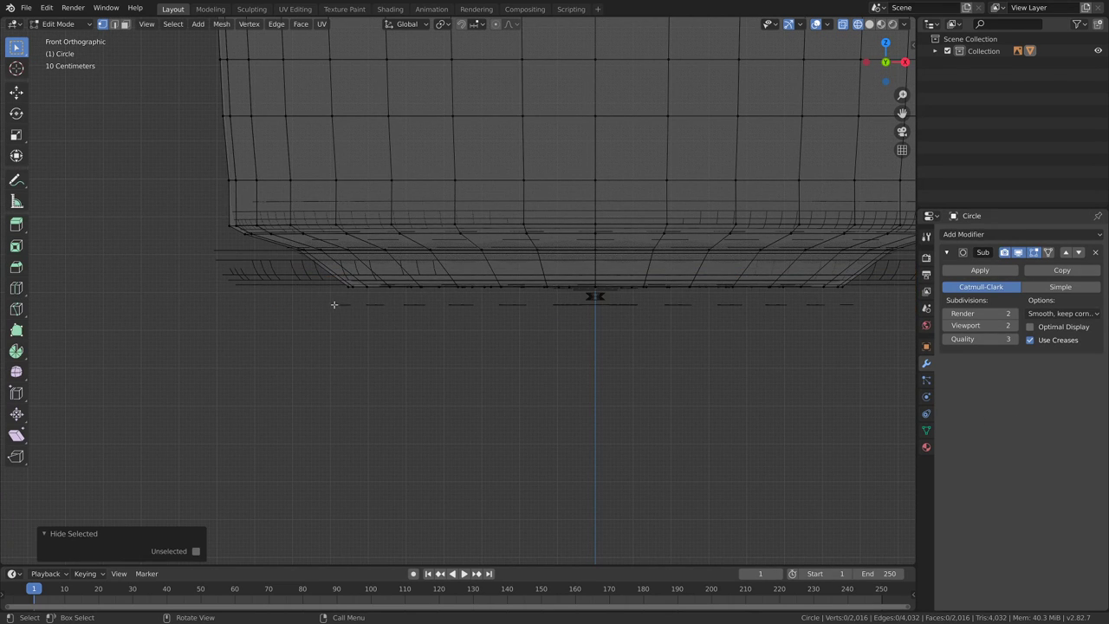
- Try to box-select the remaining lines just below the inner base
key(z)
click(327, 339)
key(b)
drag(315, 296, 897, 346)
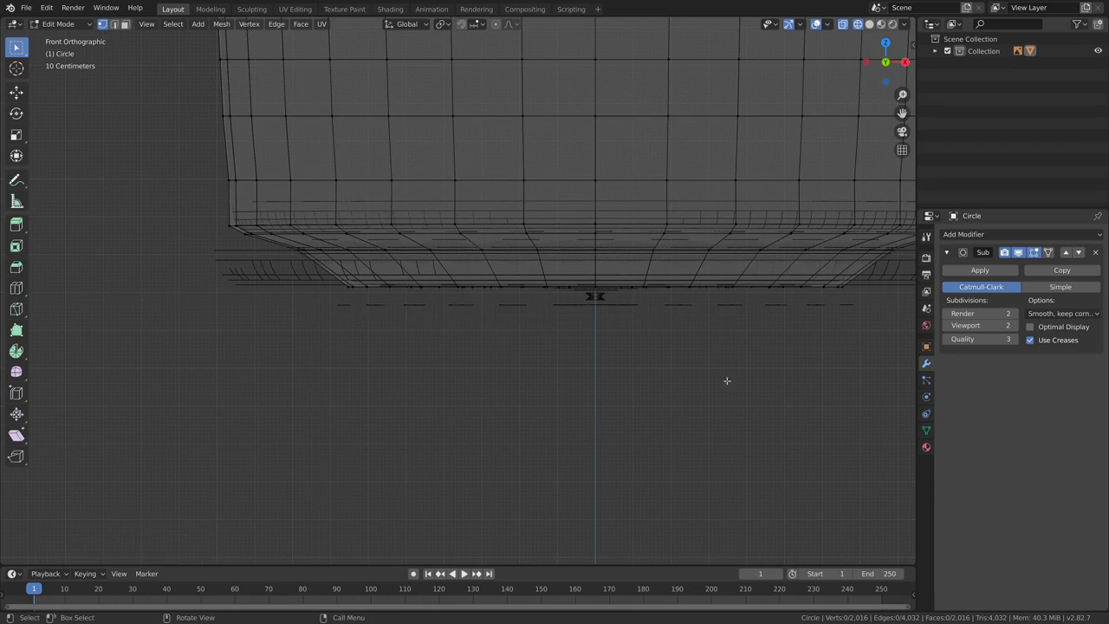
- Switch to Solid shading and, from below, select the three concentric edge loops on the inner base
mouse_move(727, 380)
middle_down()
mouse_move(692, 364)
mouse_move(666, 329)
mouse_move(674, 279)
middle_up()
key(z)
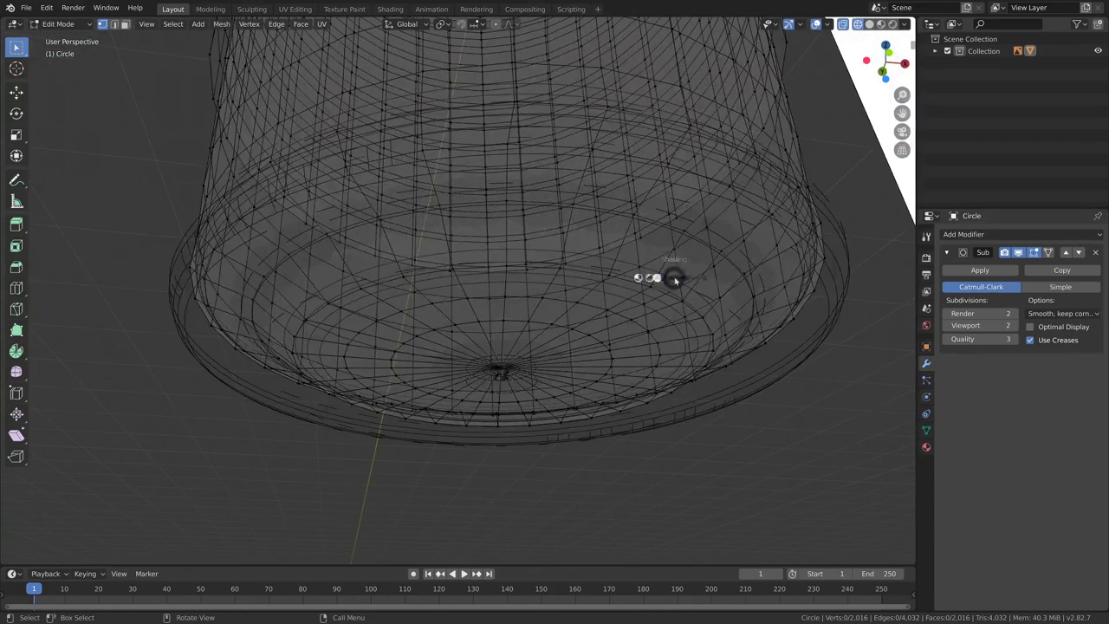
click(726, 302)
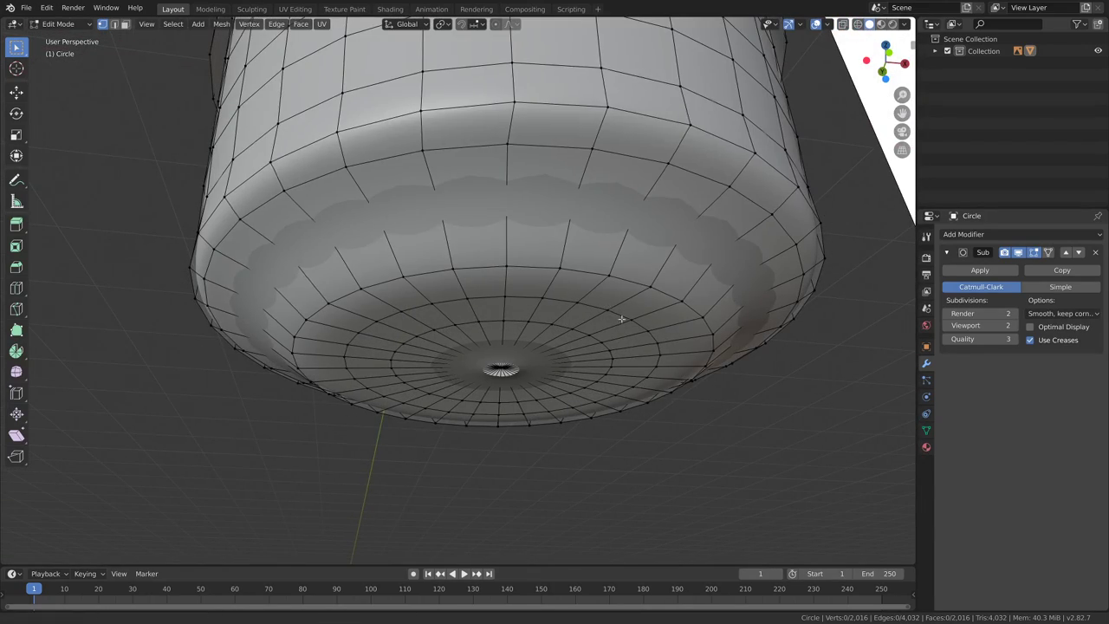
middle_drag(610, 305, 598, 272)
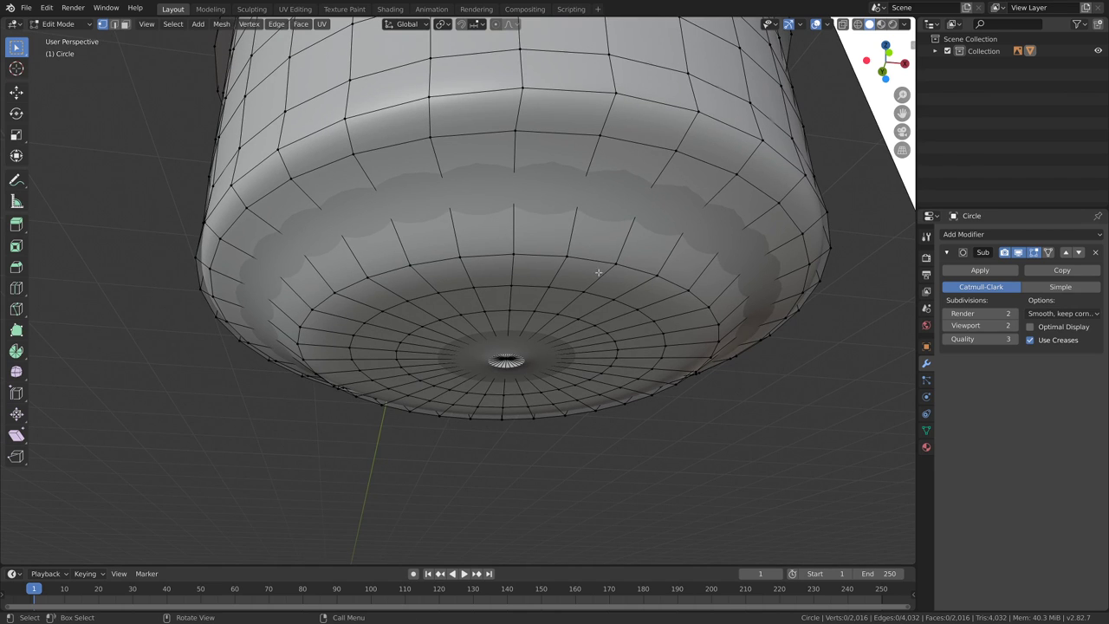
alt+shift+click(522, 255)
alt+shift+click(524, 286)
alt+shift+click(526, 310)
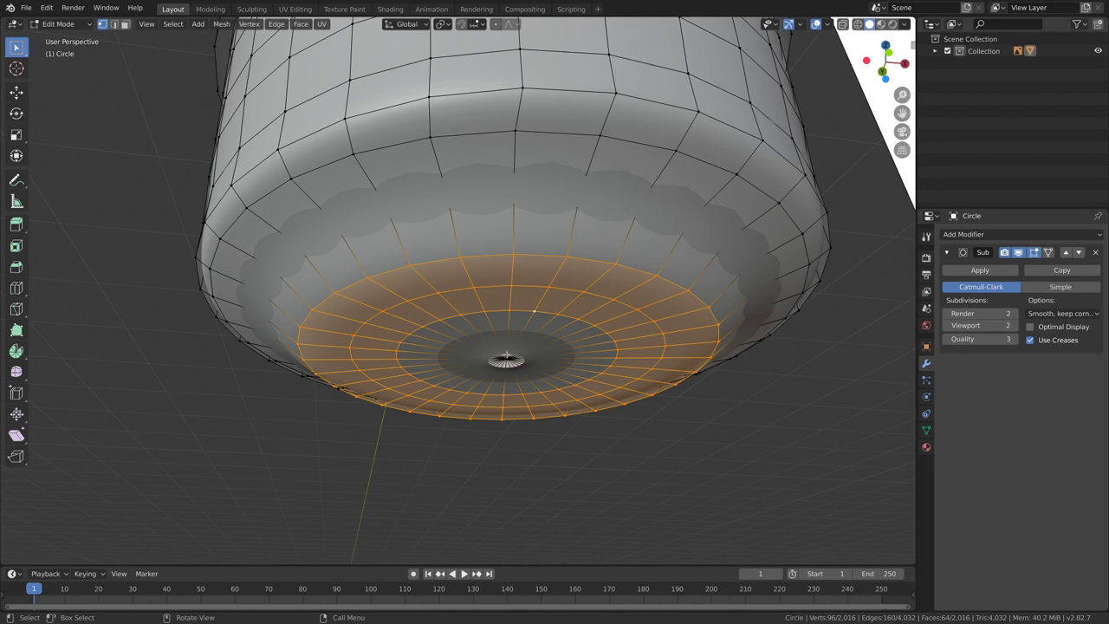
- Add all vertices clustered at the inner base's centre to the selection with Circle Select in Wireframe, and return to Solid shading
key(c)
click(506, 356)
key(Escape)
key(z)
click(445, 376)
key(c)
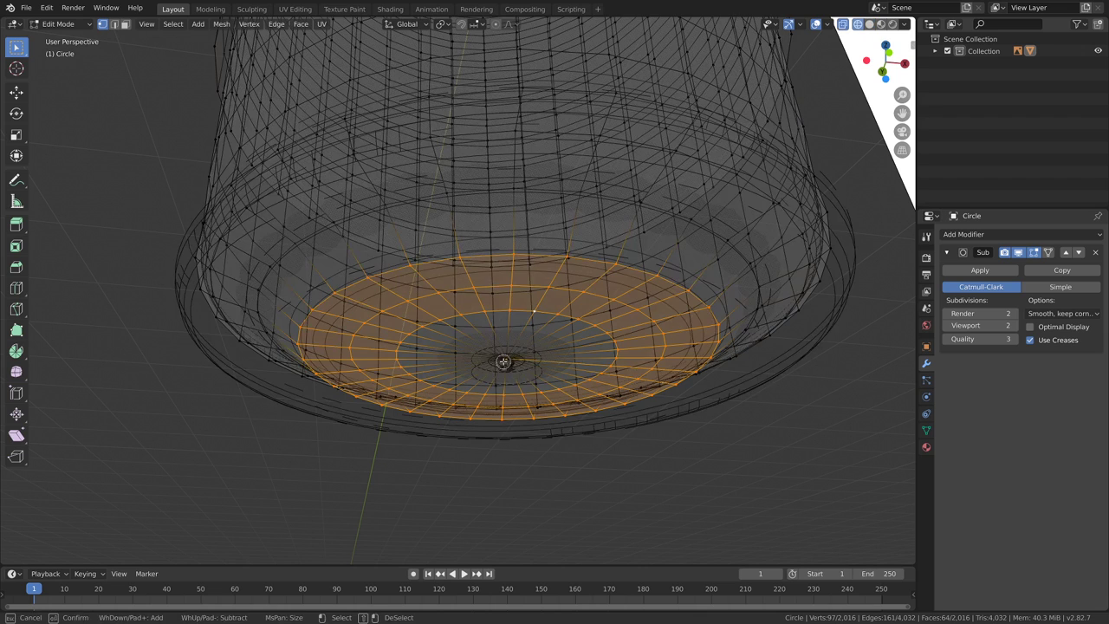
click(504, 360)
key(Escape)
key(z)
click(628, 376)
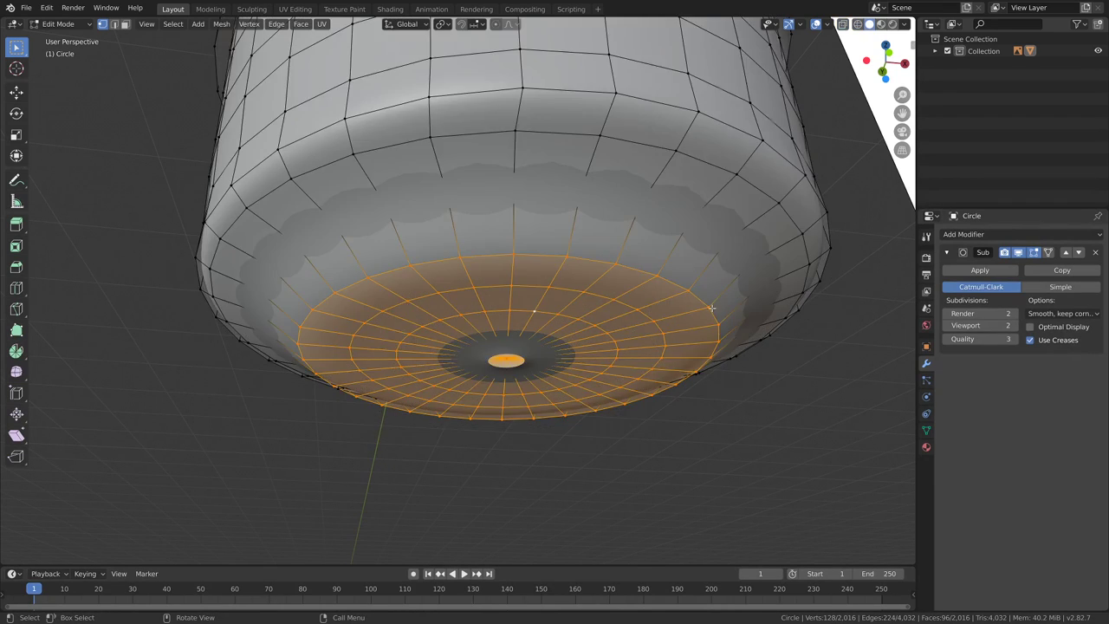
- In the front view, move the selected inner-base rings and centre up about 0.074 m along Z
middle_drag(710, 307, 713, 347)
key(KP_1)
scroll(706, 347, down, 7)
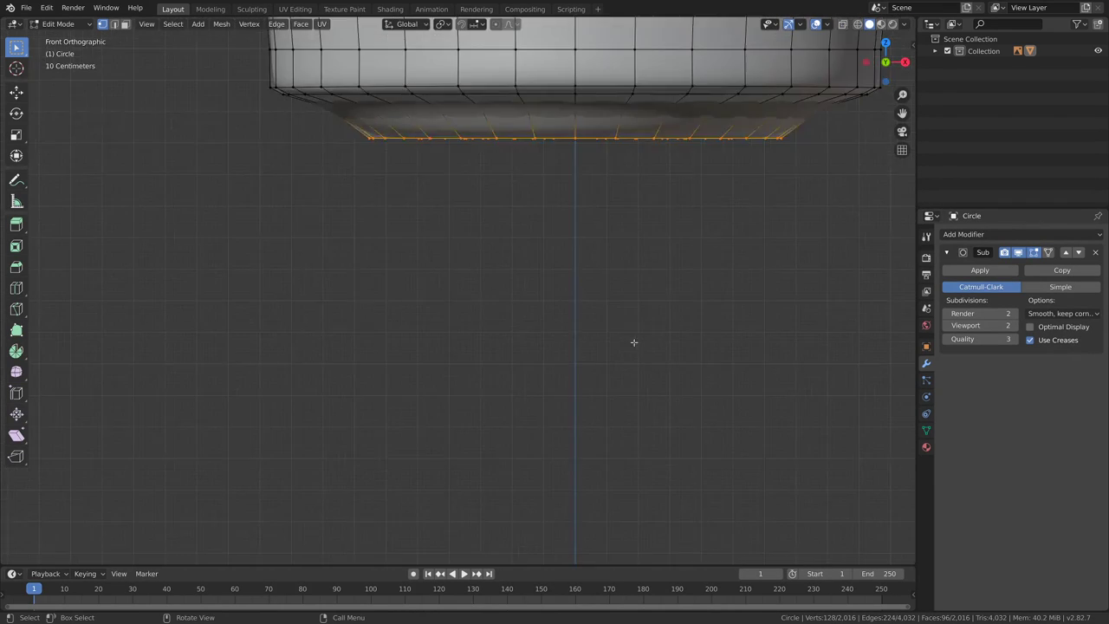
shift+middle_drag(604, 294, 488, 451)
scroll(487, 452, up, 1)
key(g)
key(z)
click(619, 371)
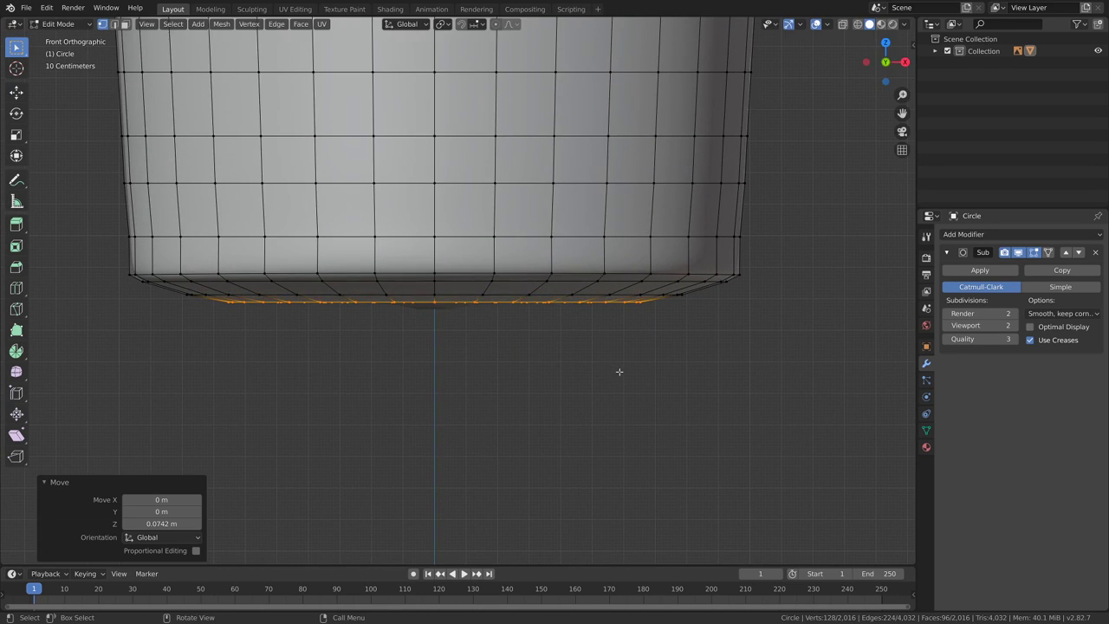
- Compare the base with the reference, deselect the inner base's outermost selected loop, and lower the remaining rings and centre slightly along Z
scroll(784, 386, down, 3)
shift+middle_drag(785, 386, 455, 350)
shift+middle_drag(832, 305, 512, 327)
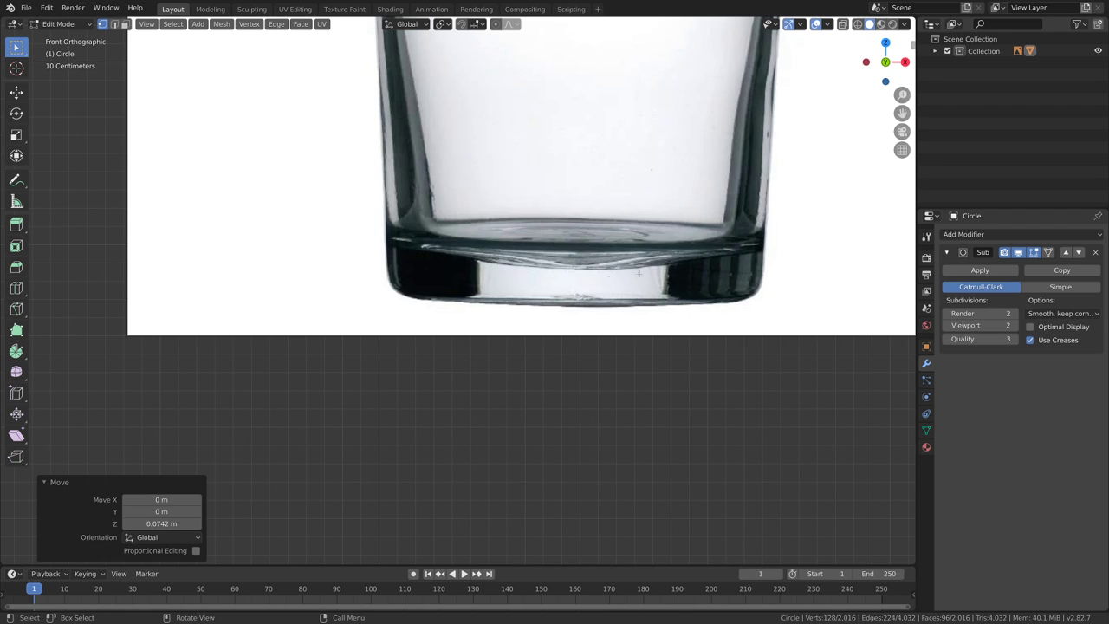
shift+middle_drag(204, 366, 668, 334)
shift+middle_drag(380, 282, 683, 306)
scroll(622, 306, up, 3)
middle_drag(602, 309, 562, 311)
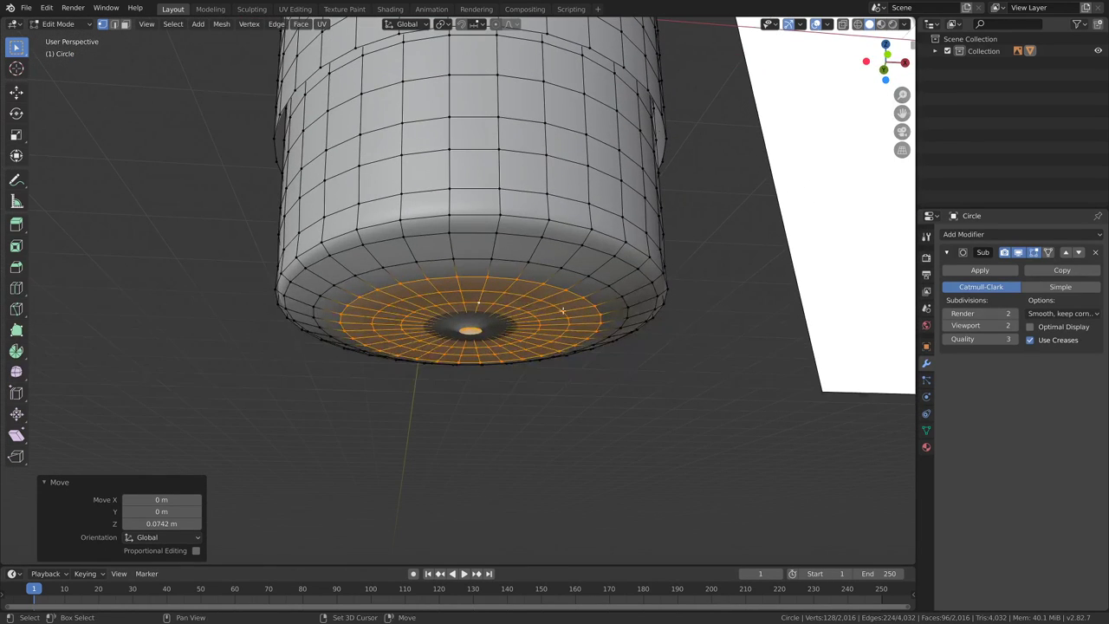
alt+shift+click(524, 282)
key(g)
key(z)
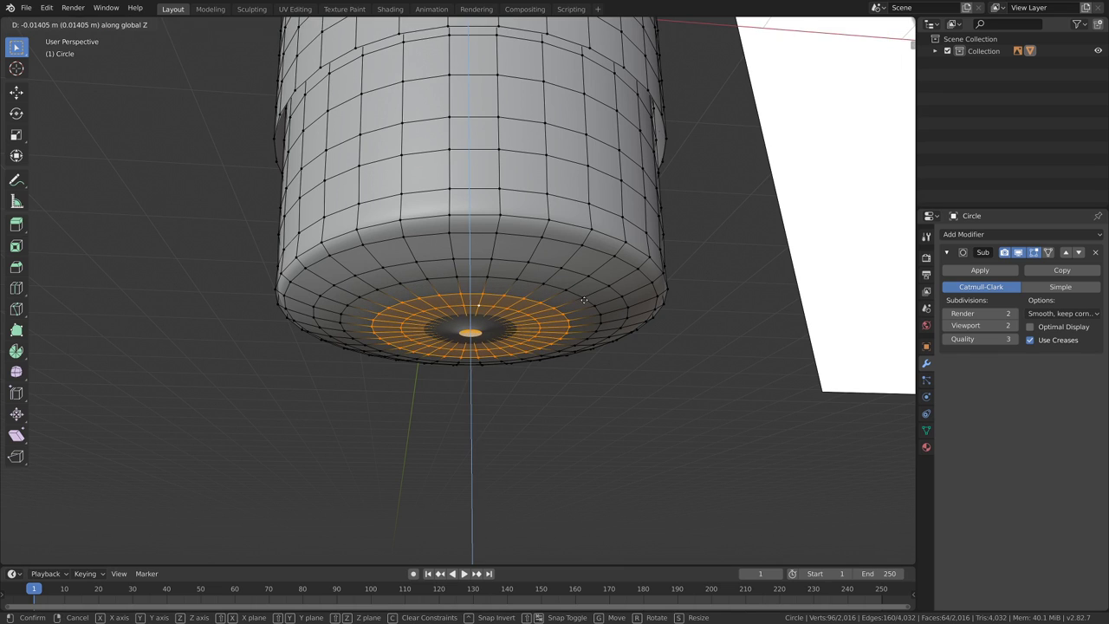
click(494, 302)
- Deselect the next two loops one at a time, lowering the remaining selection slightly along Z each time, and check the smoothed base in Object Mode
alt+shift+click(496, 300)
key(g)
key(z)
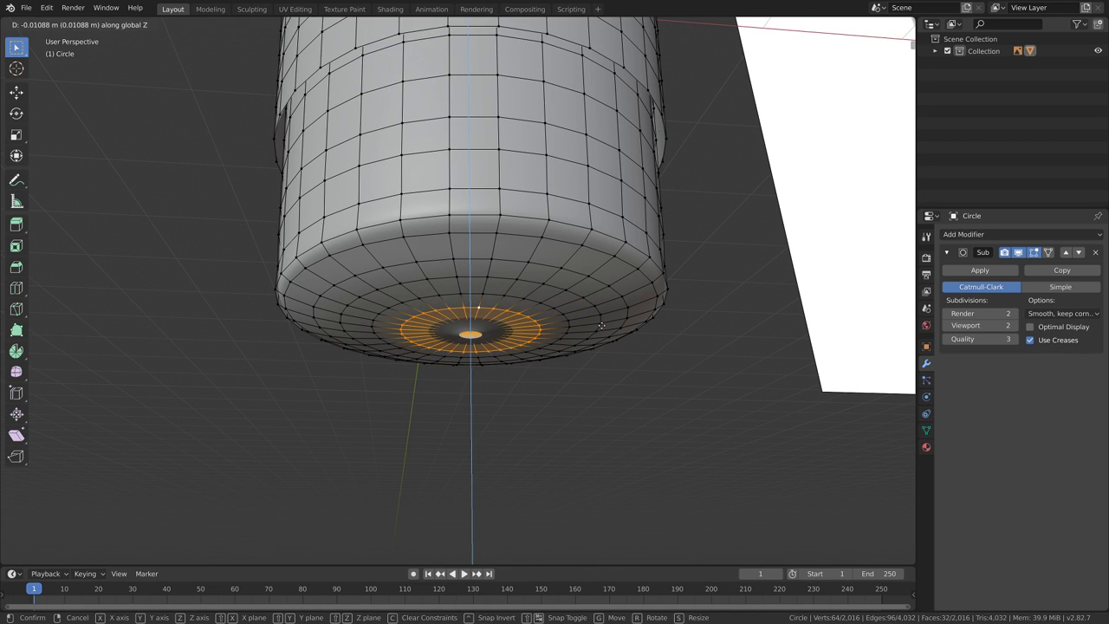
click(504, 318)
alt+shift+click(539, 324)
key(g)
key(z)
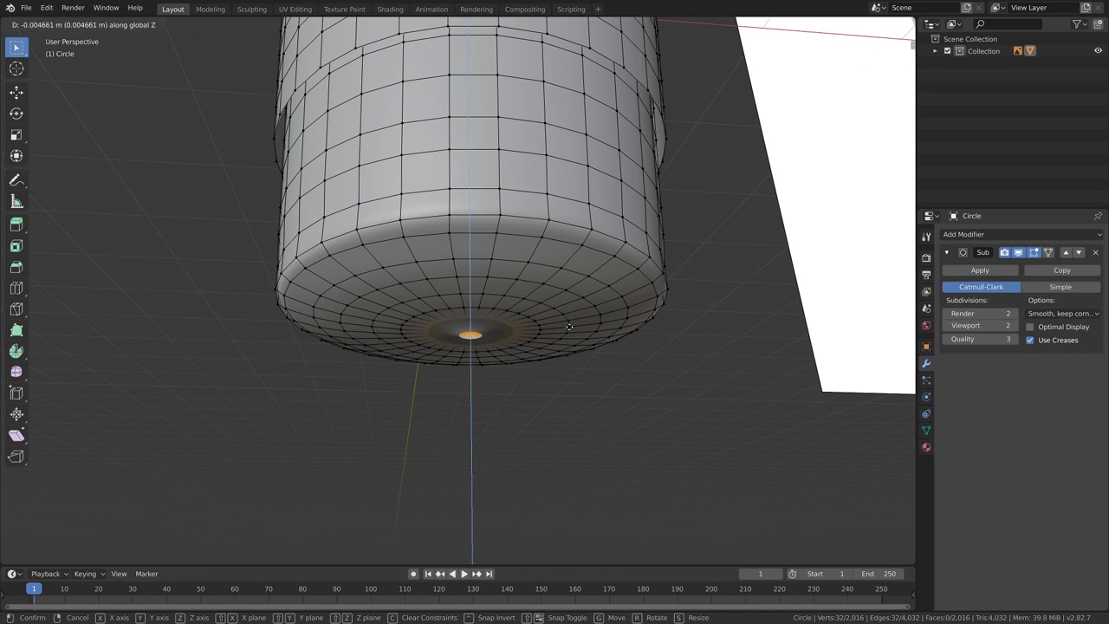
click(572, 333)
key(Tab)
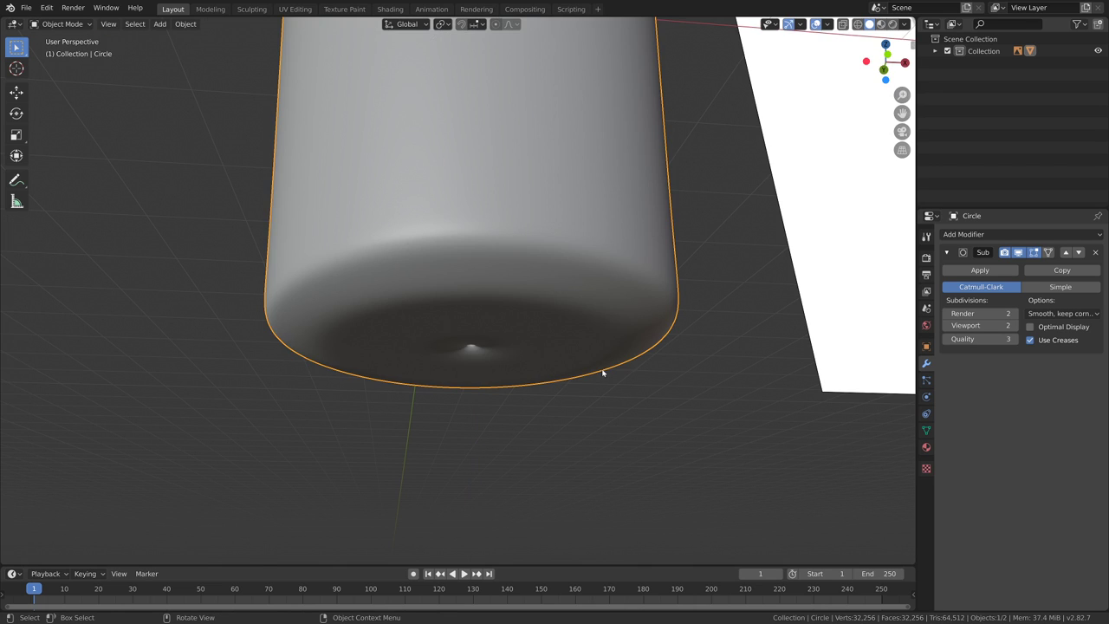
key(Tab)
key(Tab)
key(Tab)
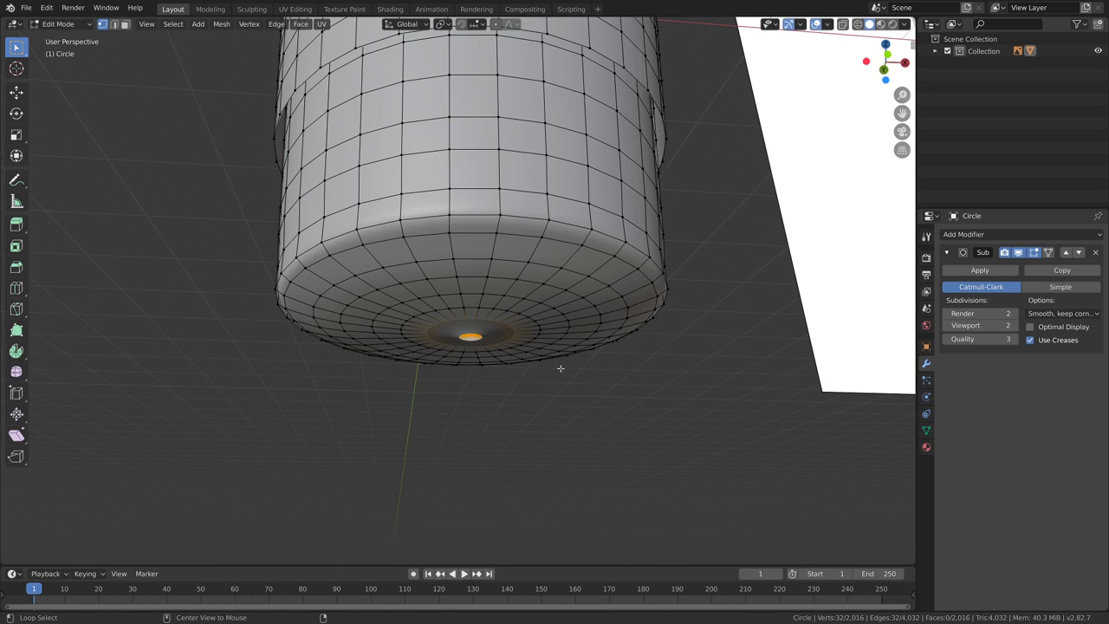
- Reveal all hidden geometry, switch to Wireframe shading and clear the selection
key(alt+h)
scroll(551, 381, up, 6)
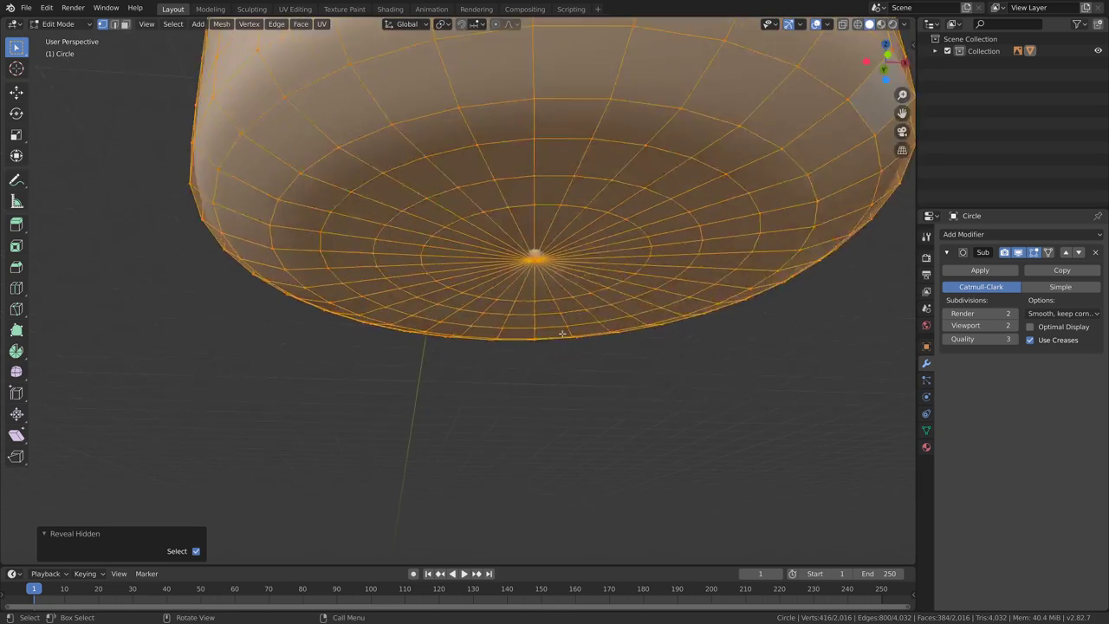
key(z)
click(423, 341)
mouse_move(543, 304)
shift+middle_down()
mouse_move(573, 249)
mouse_move(576, 212)
shift+middle_up()
key(a)
key(alt+a)
- Circle-select the vertices clustered at the outer base's centre and merge them with At Center
key(c)
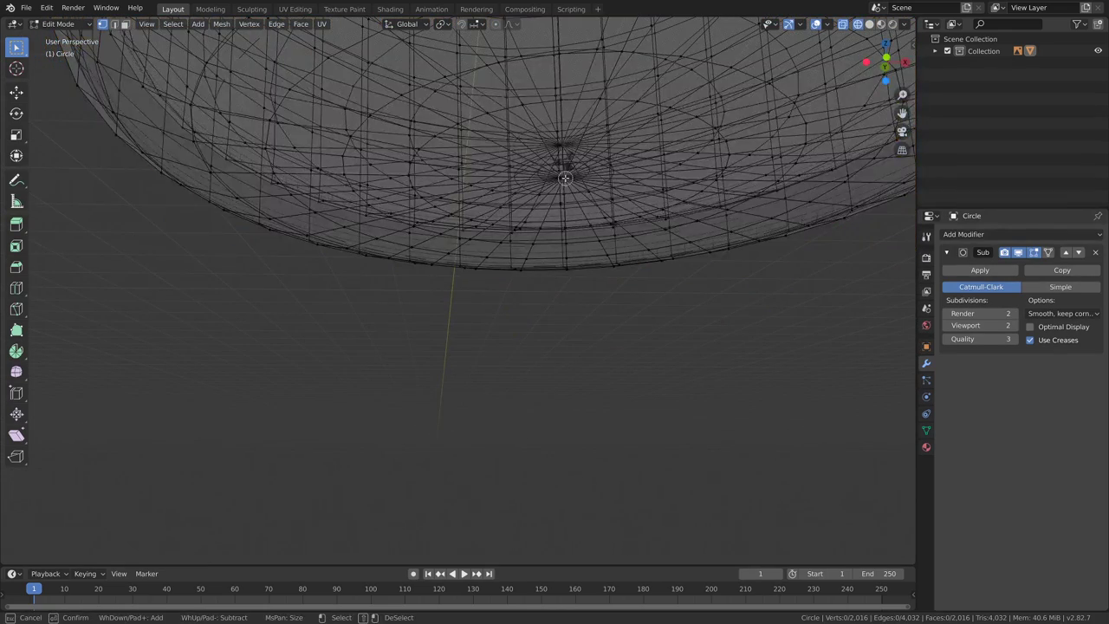
click(563, 178)
key(Escape)
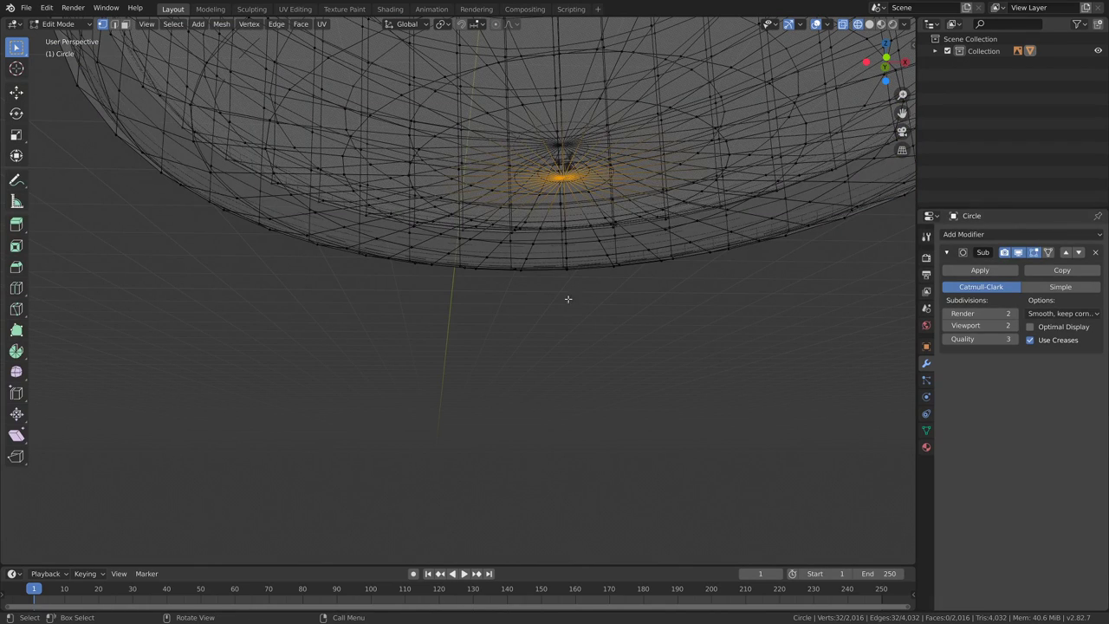
middle_drag(568, 299, 626, 257)
key(m)
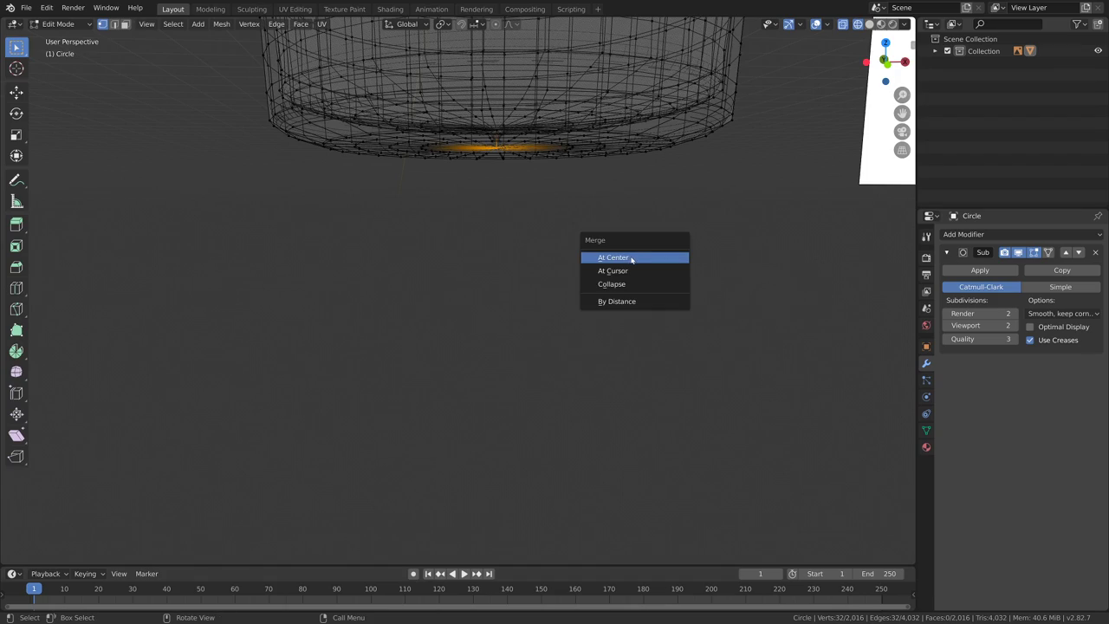
click(633, 259)
- Deselect everything, circle-select the vertices clustered at the inner base's centre and merge them with At Center
scroll(517, 346, up, 5)
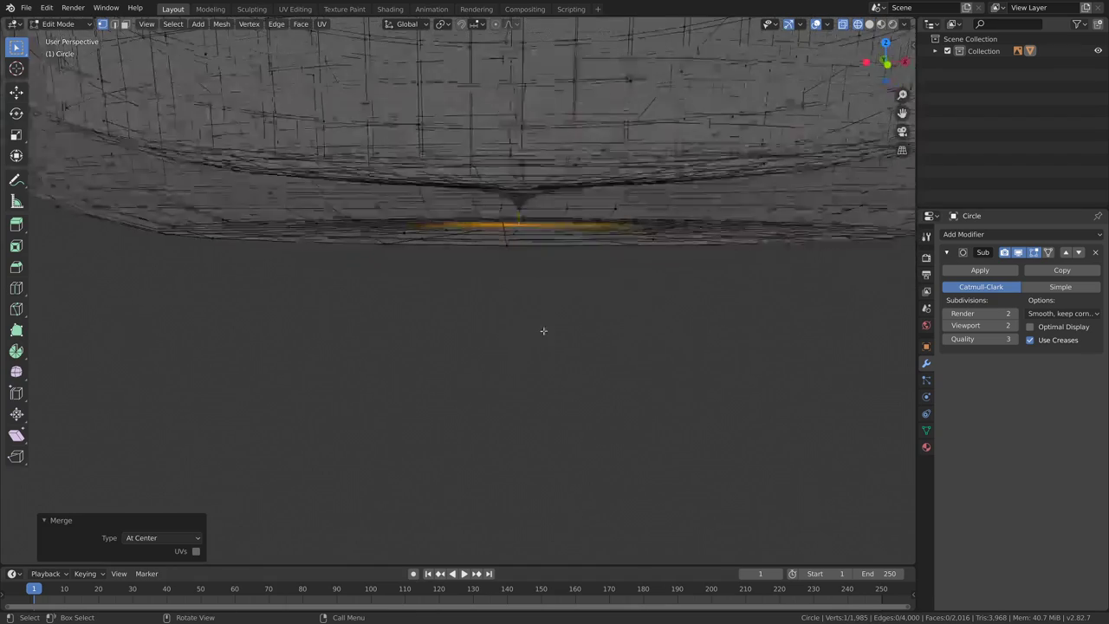
scroll(561, 290, down, 3)
middle_drag(562, 289, 519, 300)
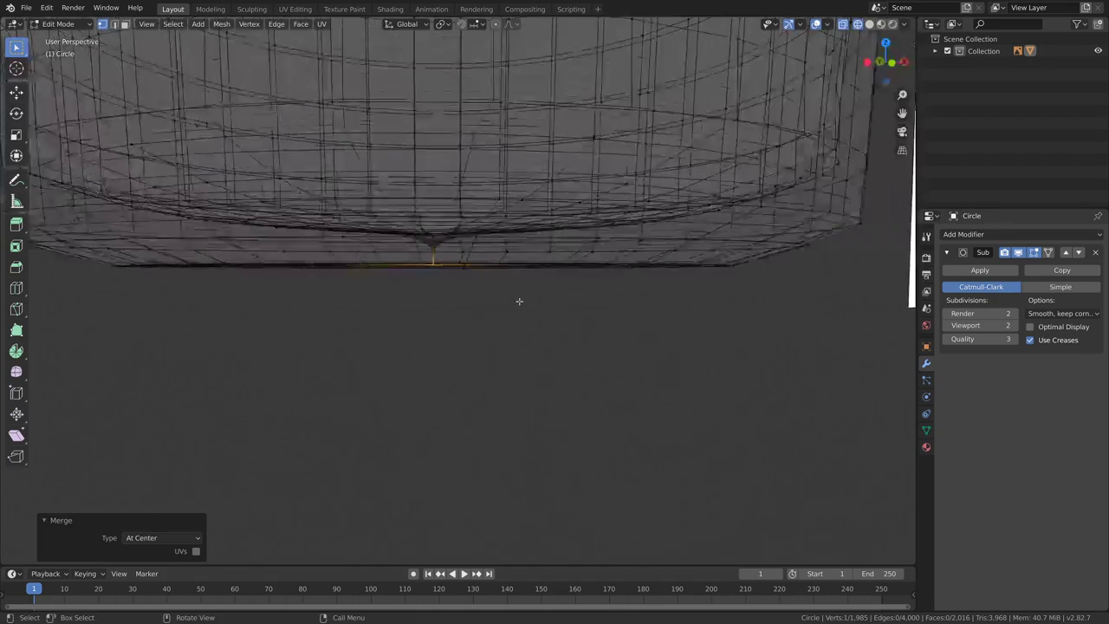
scroll(523, 305, up, 2)
scroll(522, 308, down, 1)
key(a)
key(alt+a)
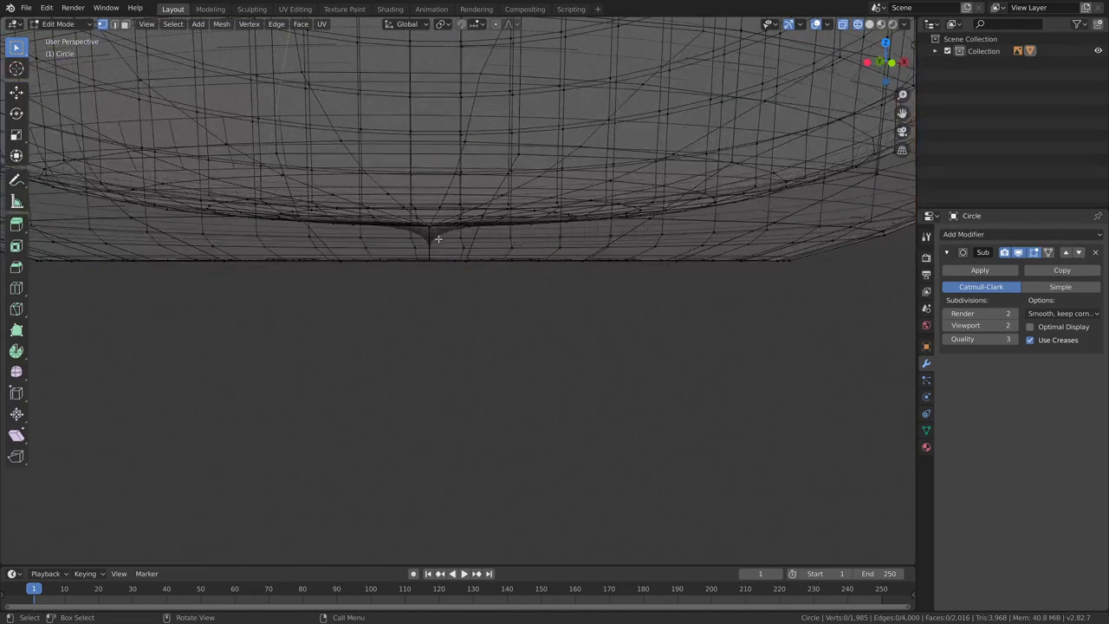
key(c)
click(428, 225)
right_click(487, 268)
middle_drag(487, 269, 488, 210)
key(alt+m)
click(491, 260)
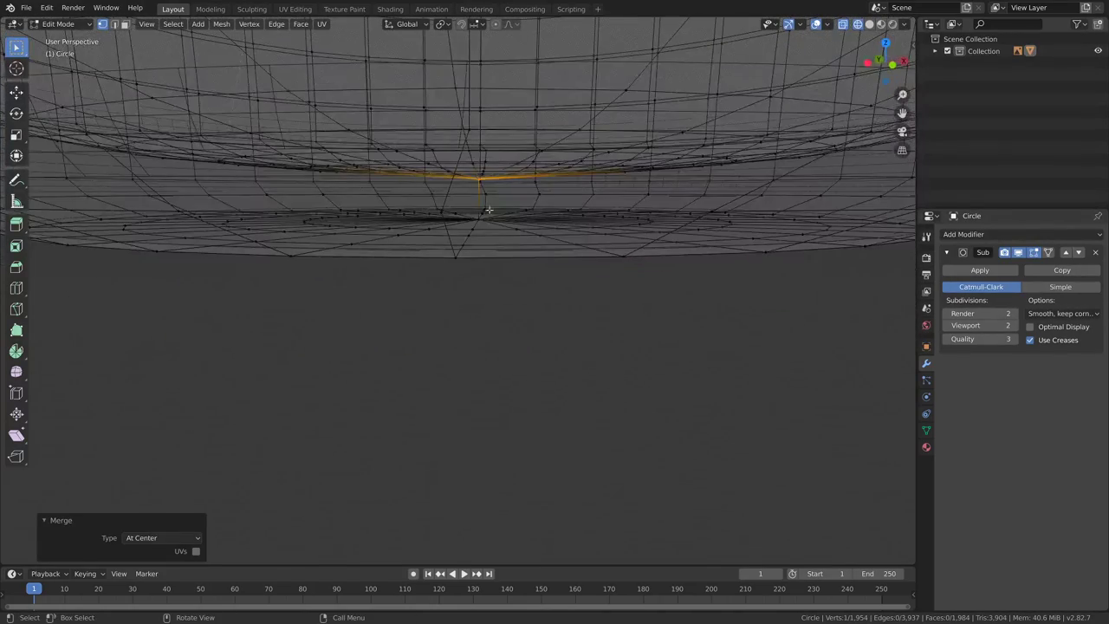
- Delete the vertical edge joining the inner and outer base centres, and return to Object Mode with Solid shading
click(479, 199)
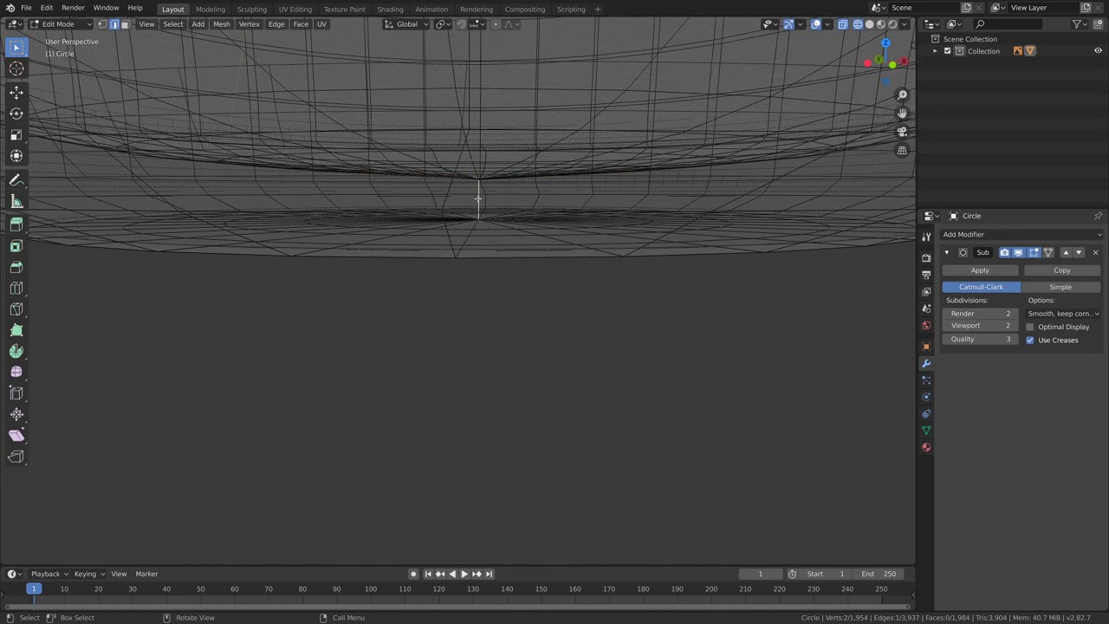
key(x)
click(492, 73)
scroll(510, 250, down, 6)
key(Tab)
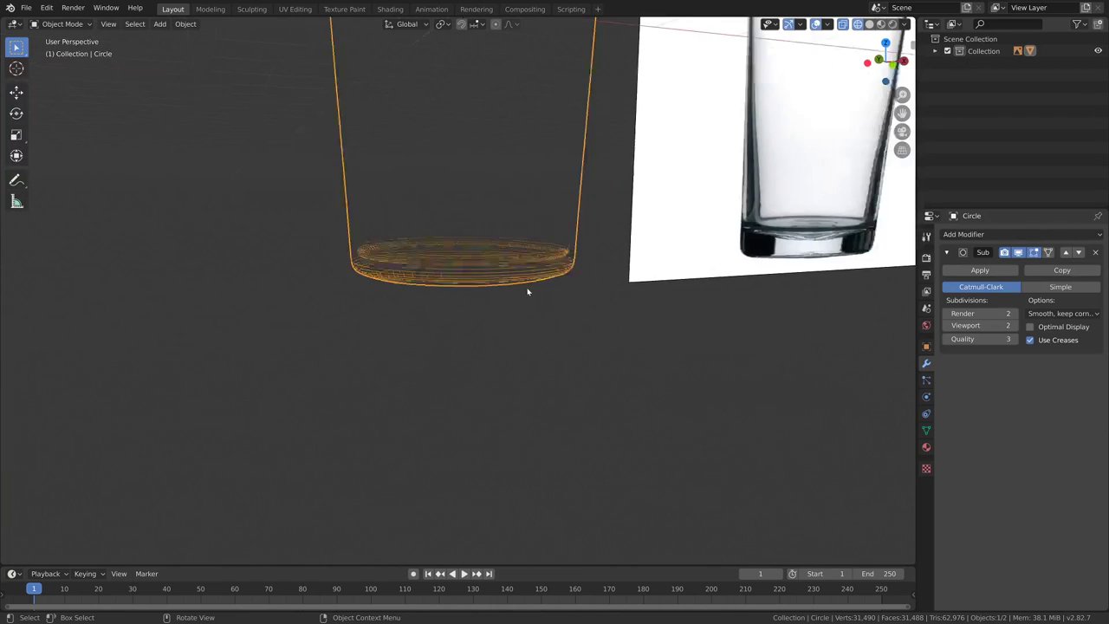
scroll(507, 355, down, 3)
click(559, 305)
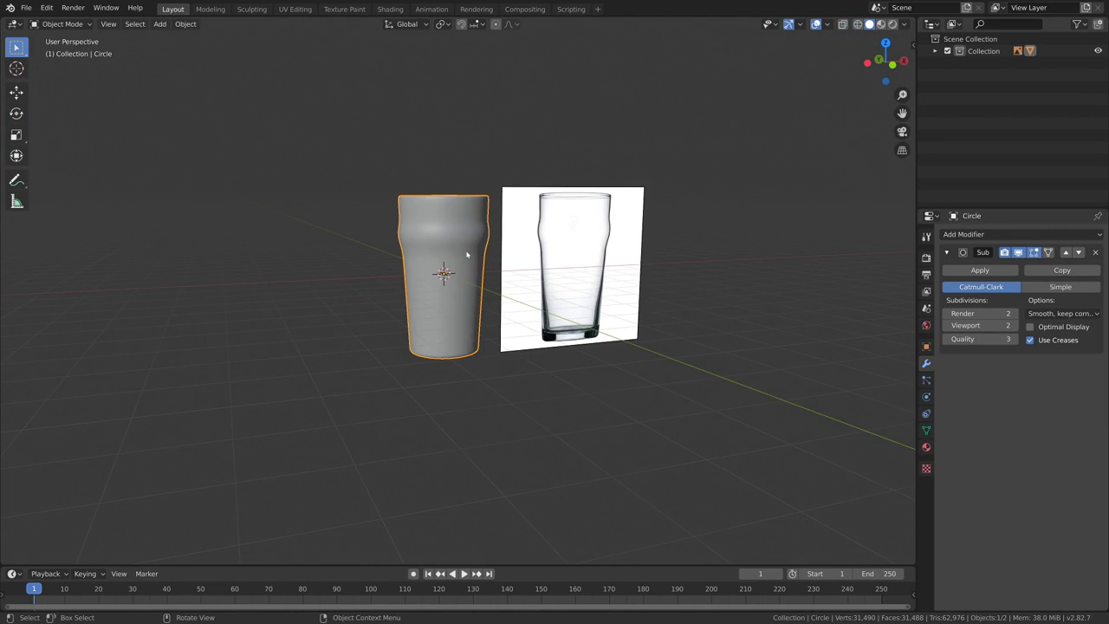
- Check the mesh's connectivity in Edit Mode by selecting all linked geometry, and clear the selection before returning to Object Mode
key(Tab)
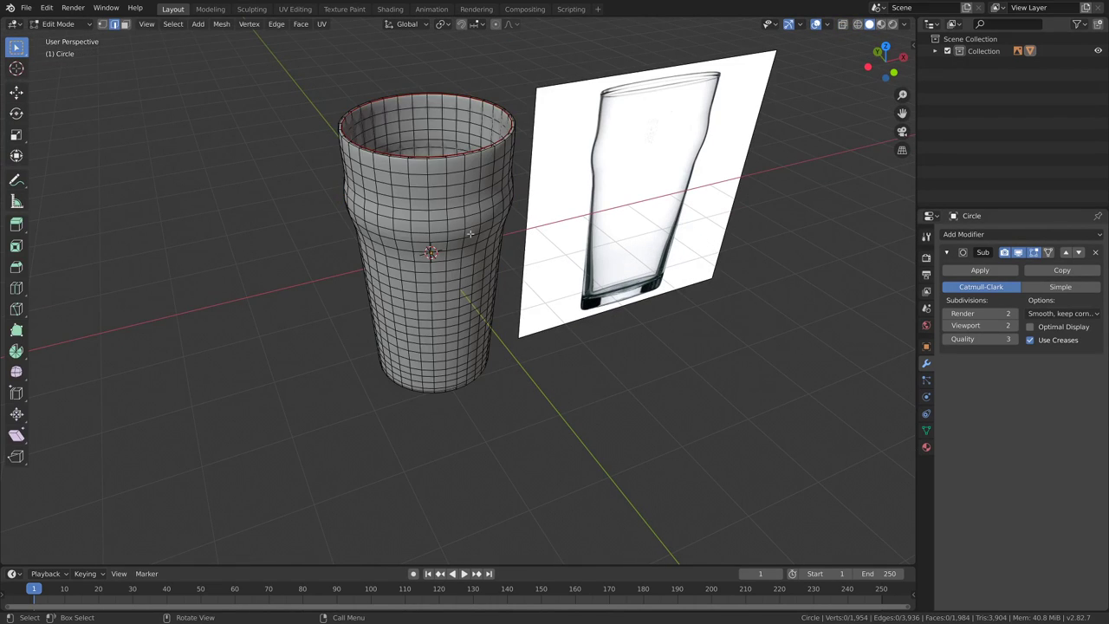
key(l)
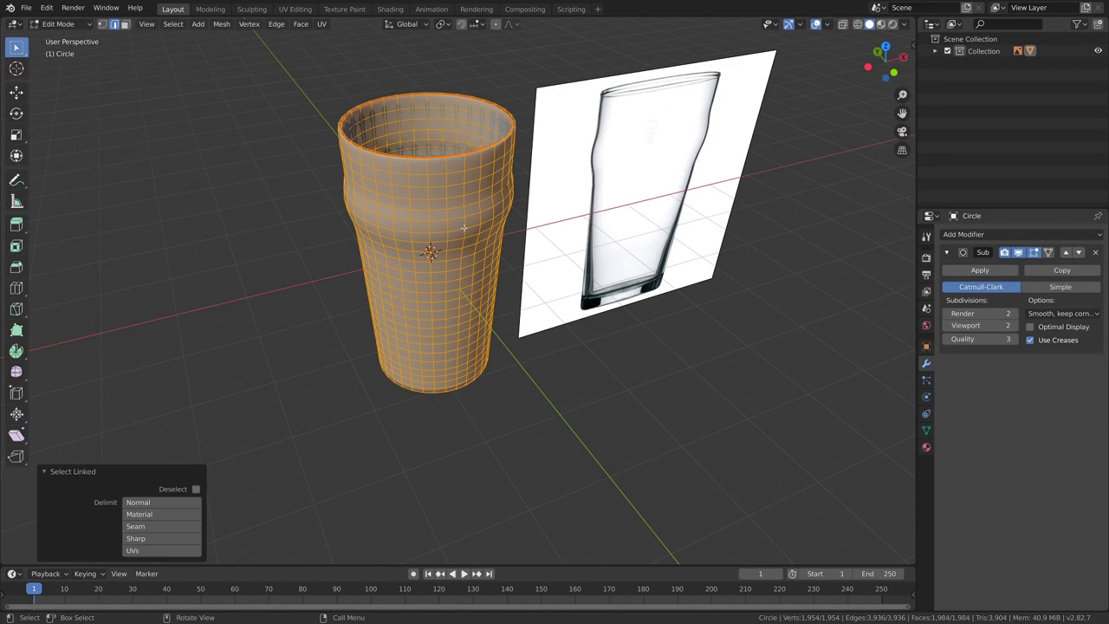
key(alt+a)
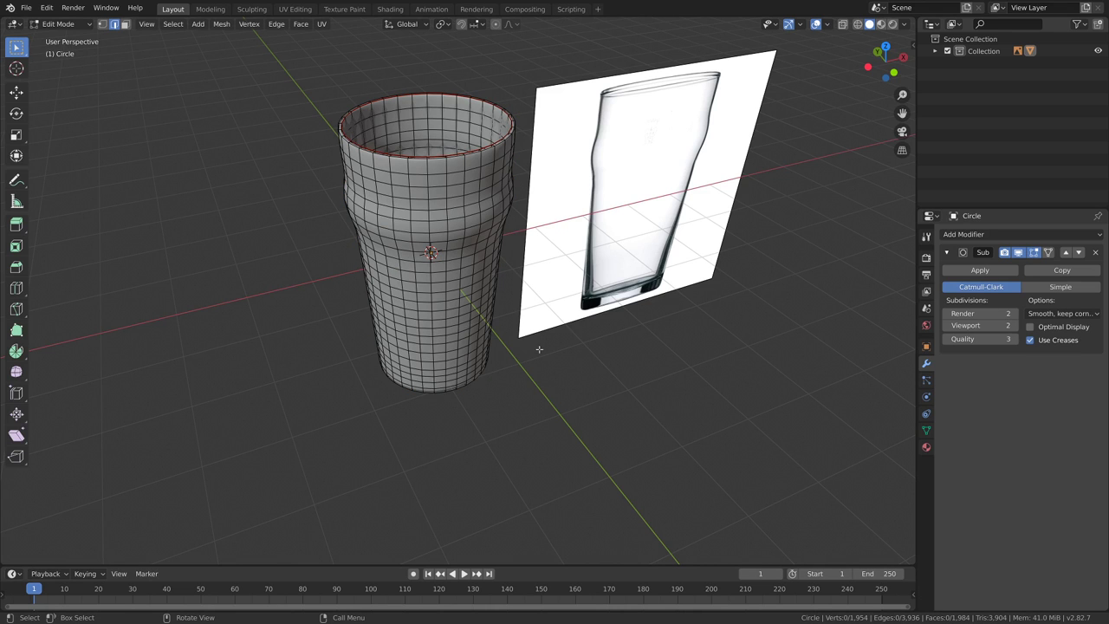
key(Tab)
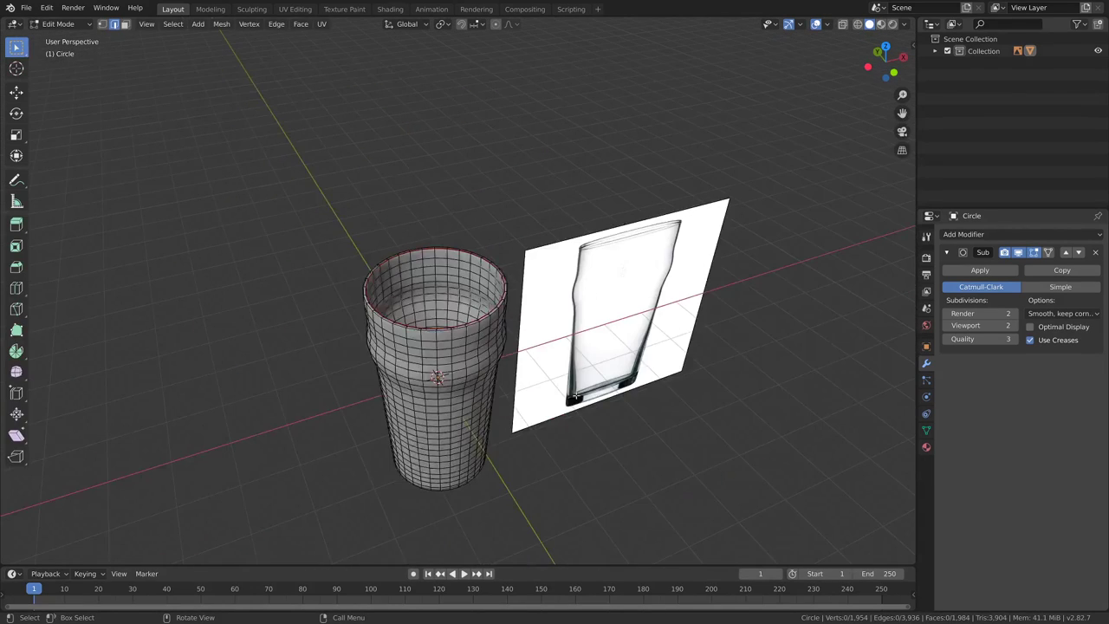
key(Tab)
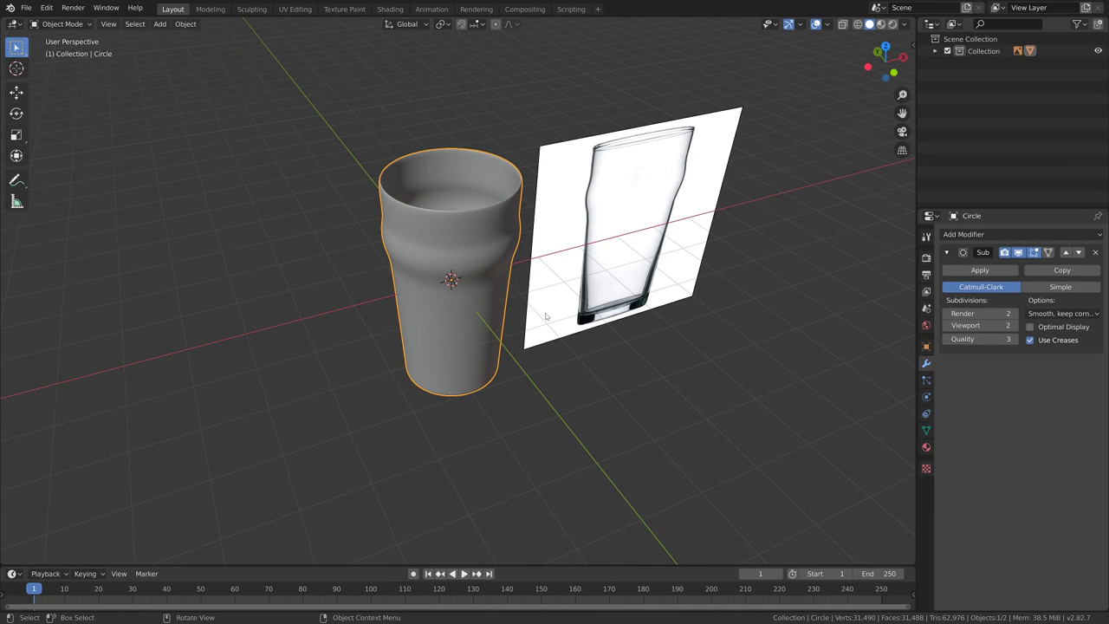
- Check the glass's normals with the Face Orientation overlay, turn the overlay off, and return to the front view
click(828, 24)
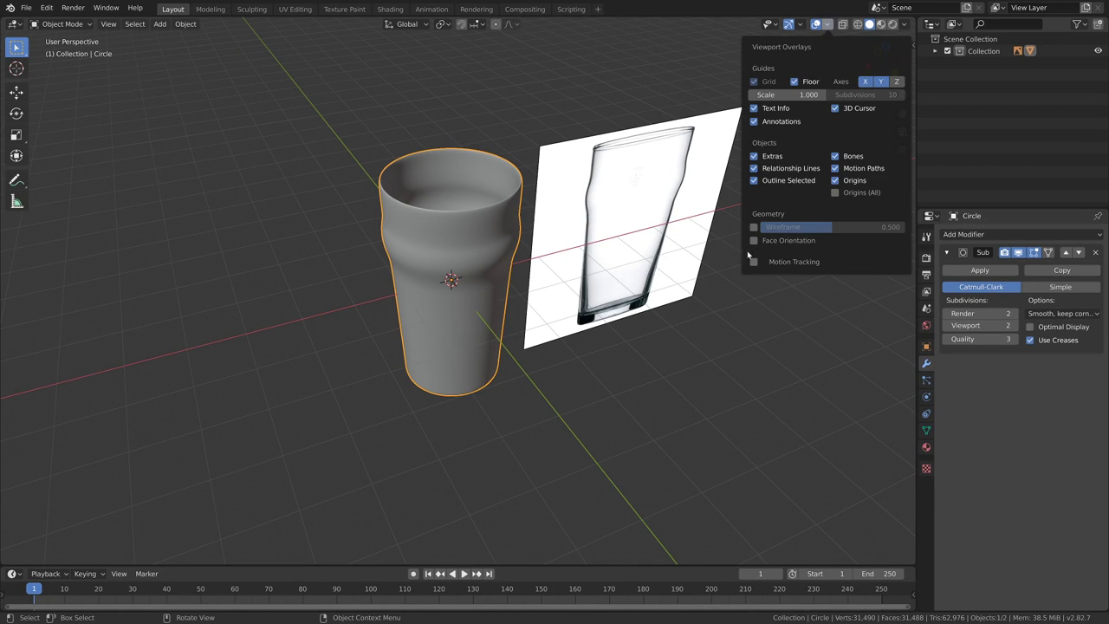
click(754, 240)
middle_drag(502, 265, 804, 32)
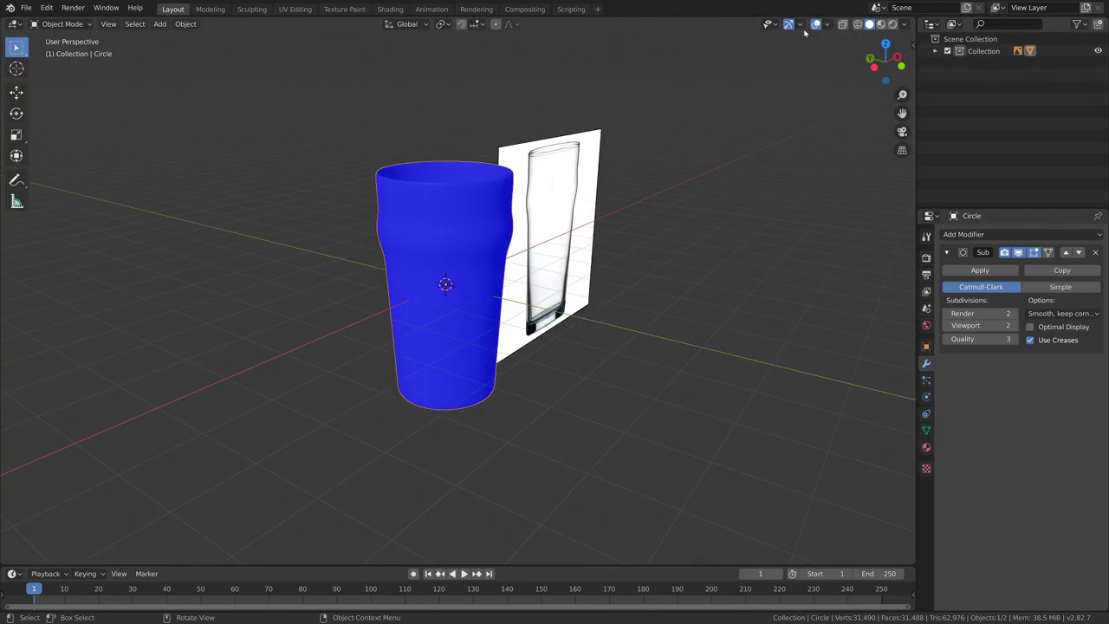
click(800, 24)
click(827, 25)
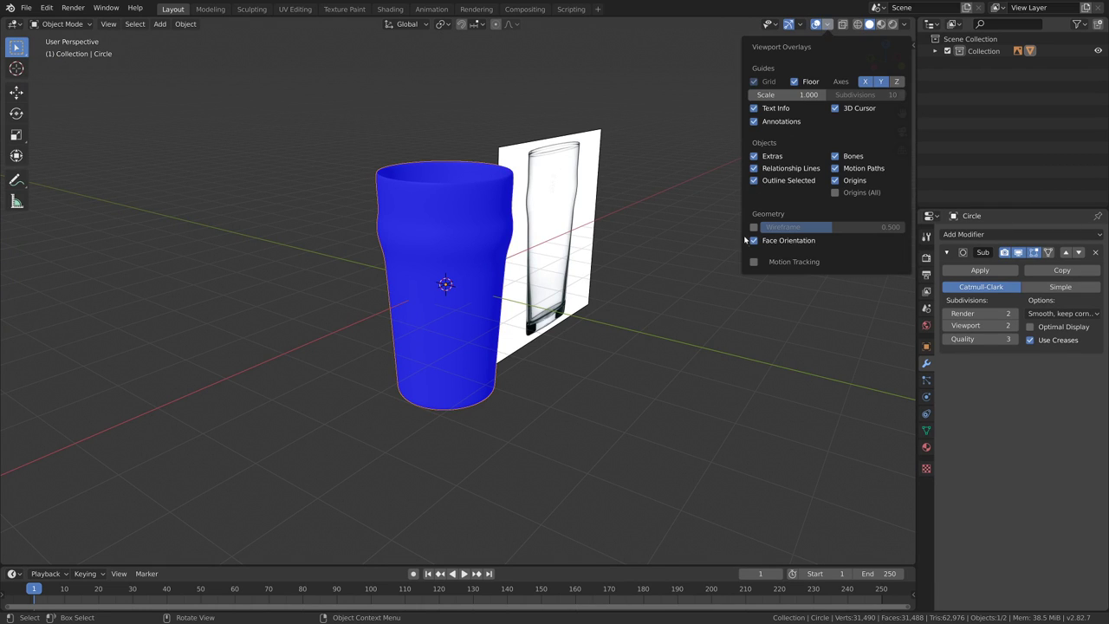
click(754, 242)
middle_drag(509, 376, 568, 324)
scroll(563, 362, up, 2)
scroll(568, 356, up, 1)
scroll(562, 341, up, 2)
scroll(562, 342, down, 6)
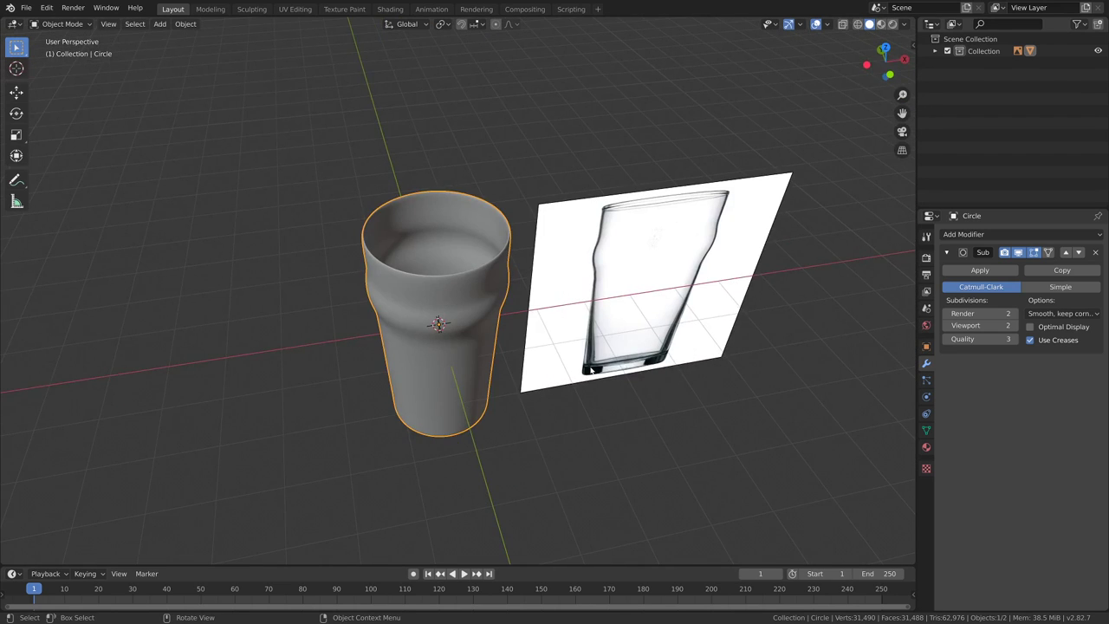
key(KP_1)
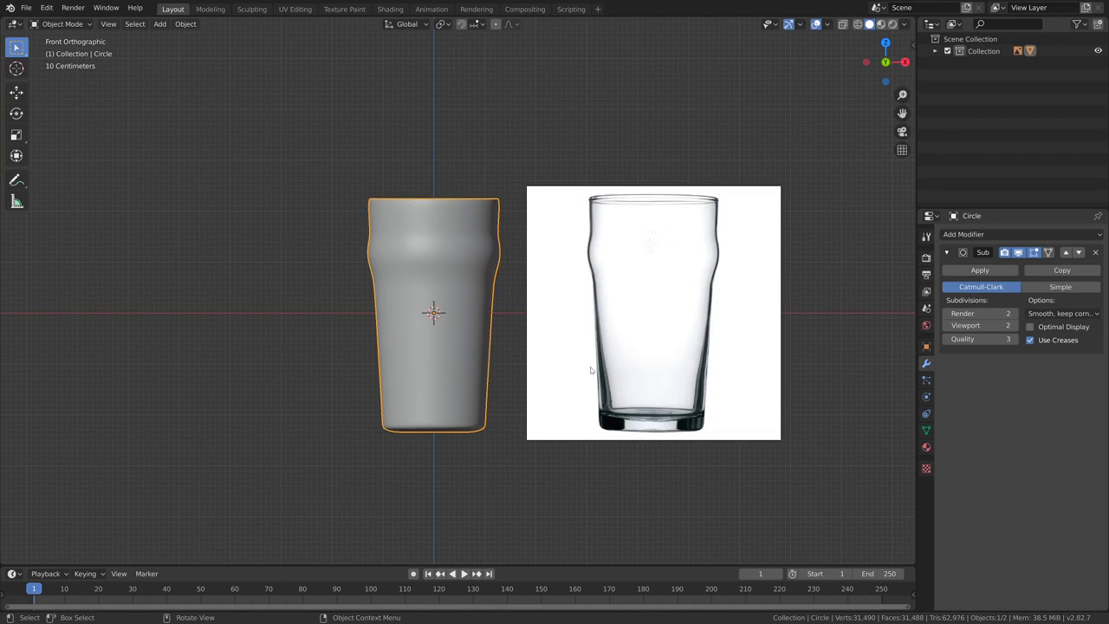
key(super)
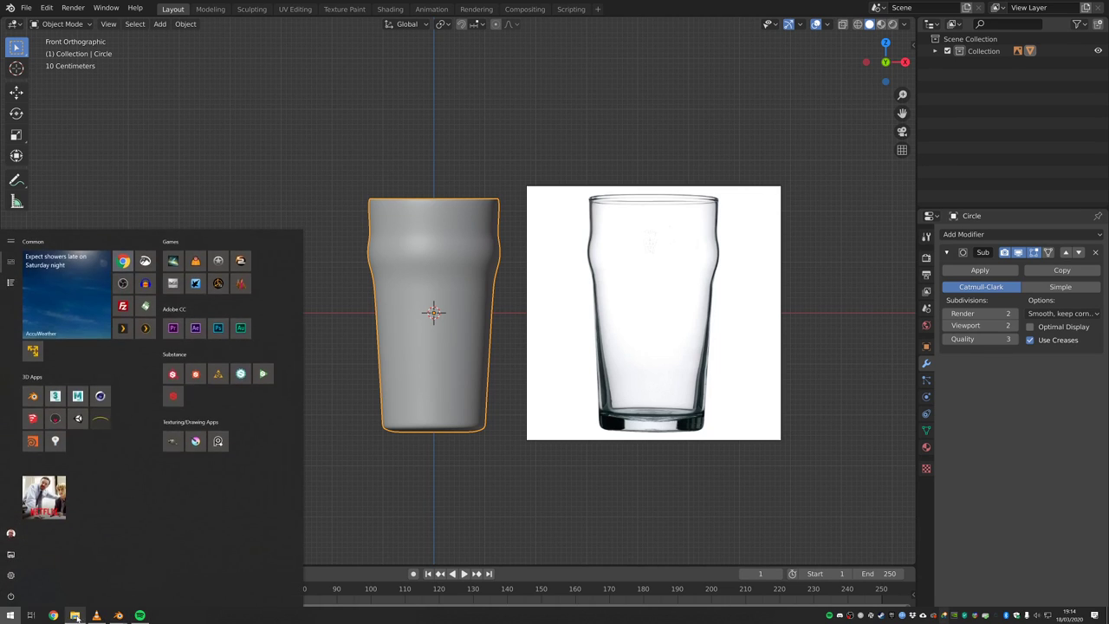
click(75, 614)
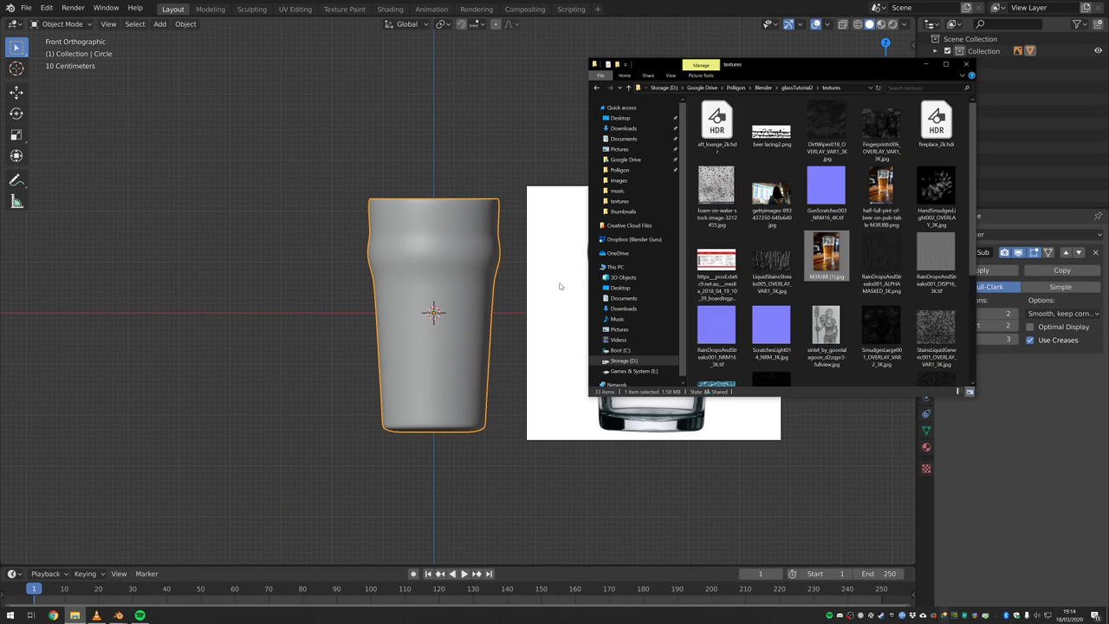
click(925, 64)
- Add a camera to the scene from the front view
key(shift+a)
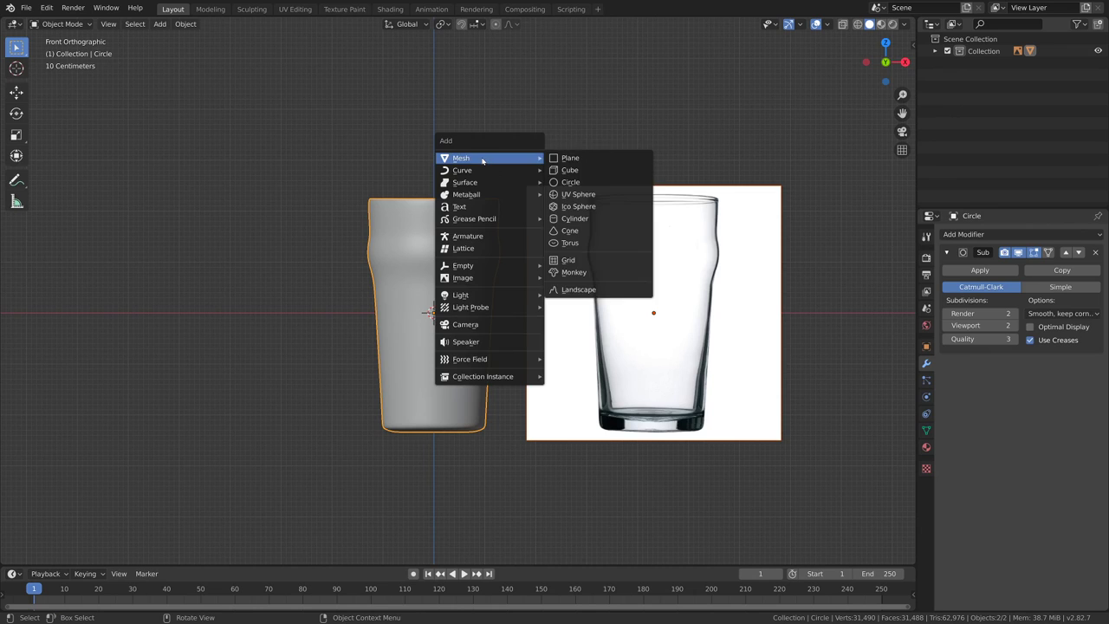
click(498, 322)
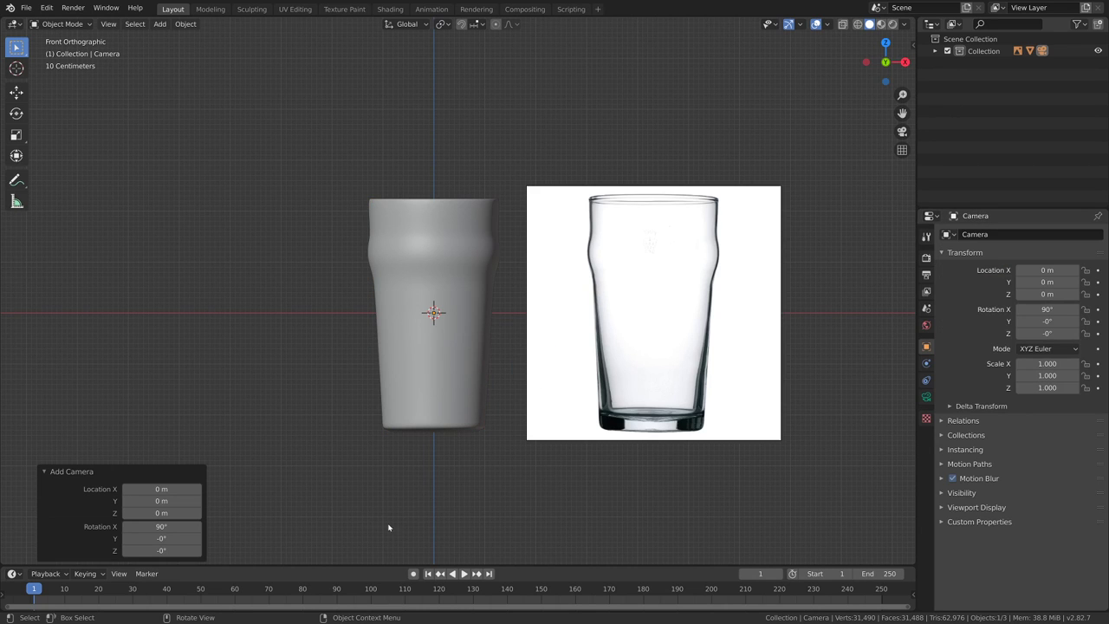
- In File Explorer, check the pixel dimensions of the beer photo M3RJBB (1).jpg in its file details
key(super)
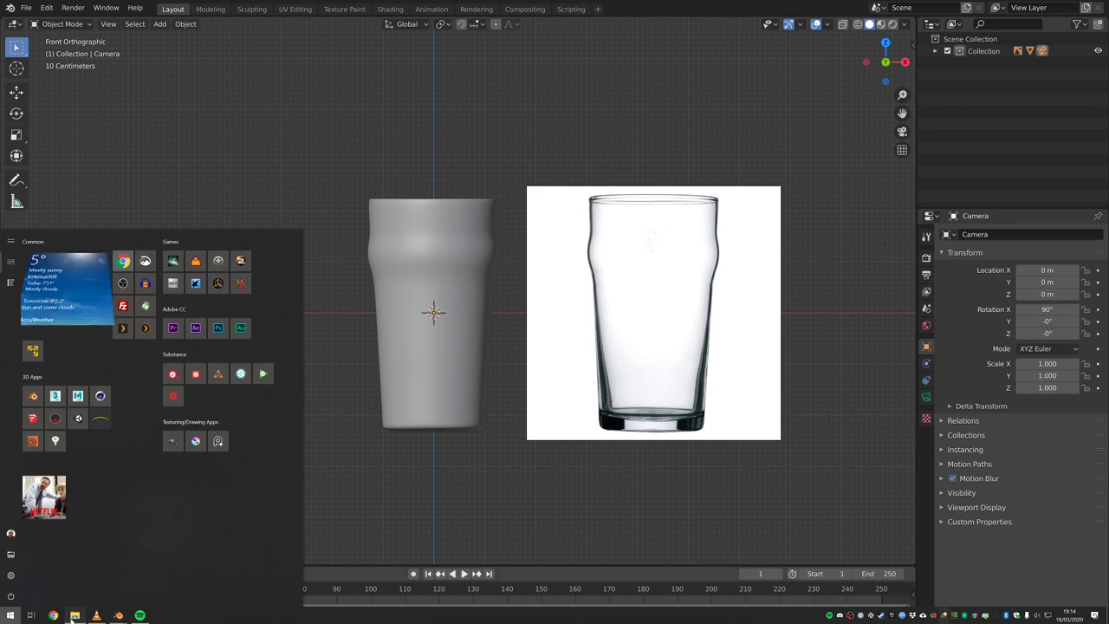
click(74, 615)
drag(798, 63, 583, 90)
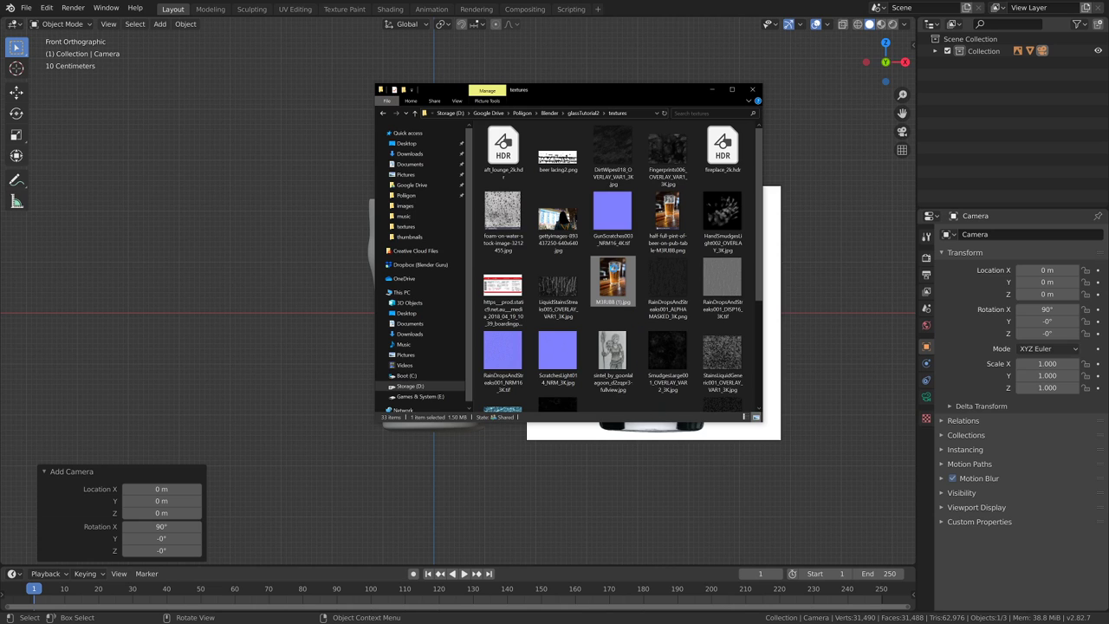
right_click(614, 287)
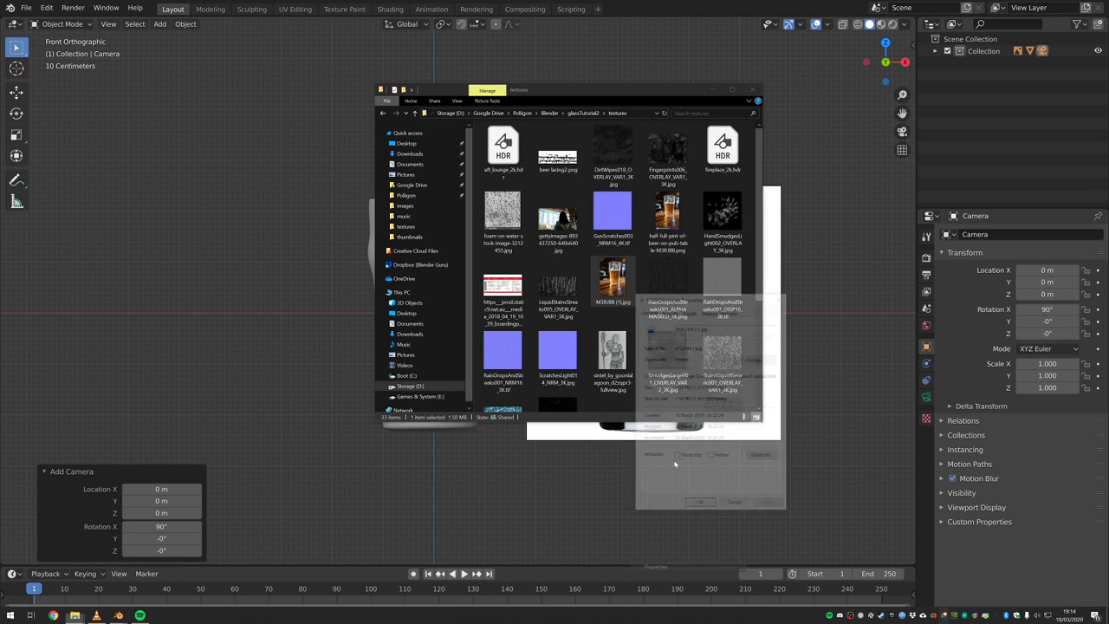
click(671, 567)
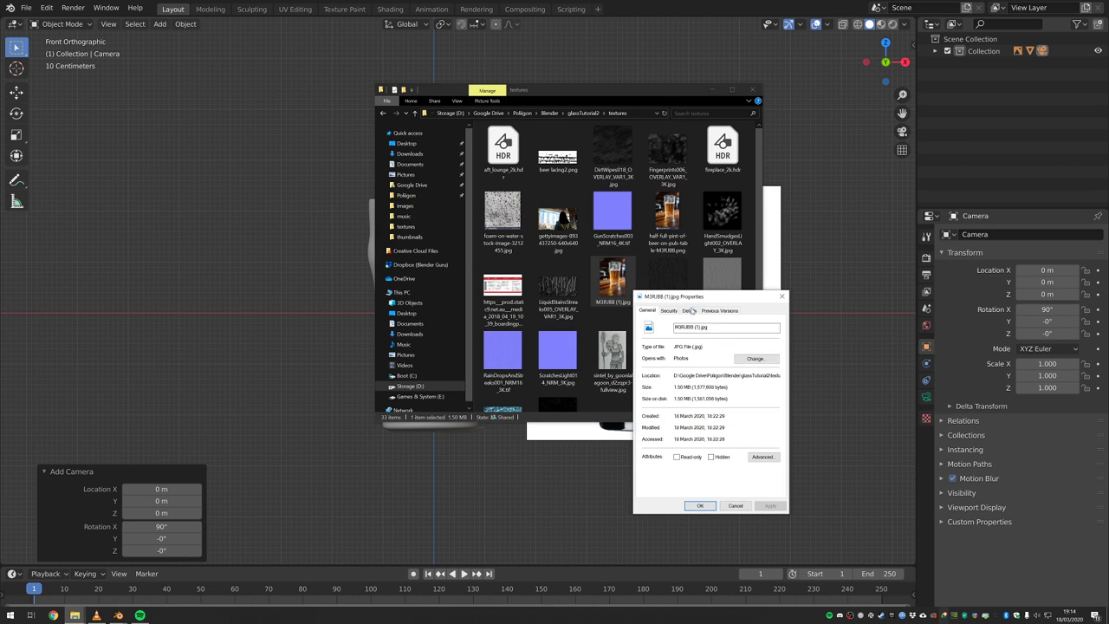
click(688, 310)
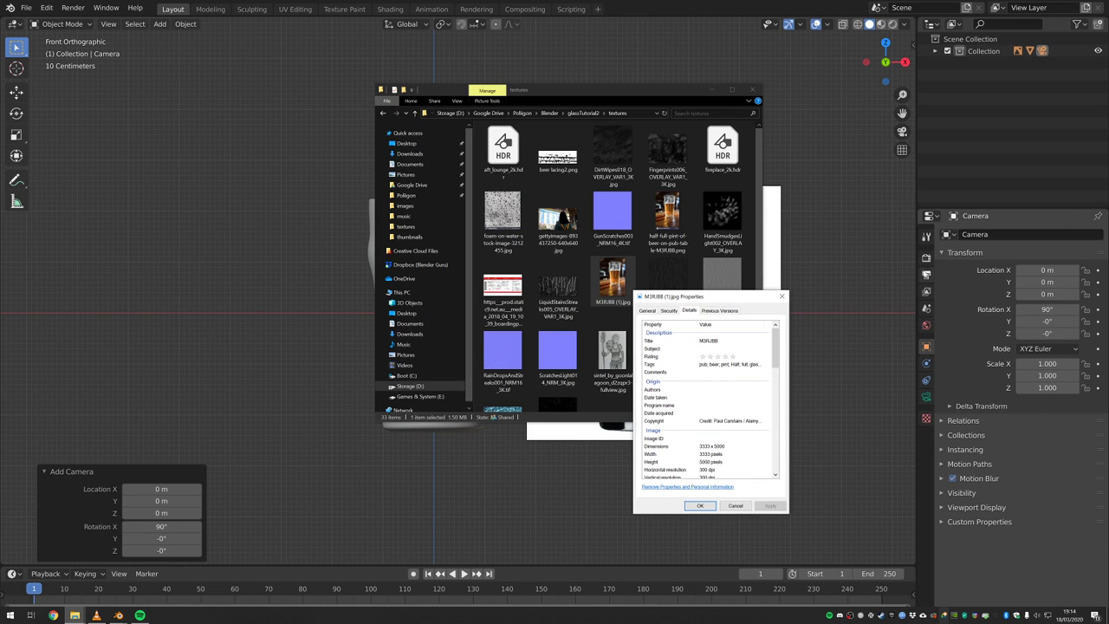
- Set the render resolution to 3333 × 5000 px to match the beer photo's format
click(926, 274)
double_click(1061, 248)
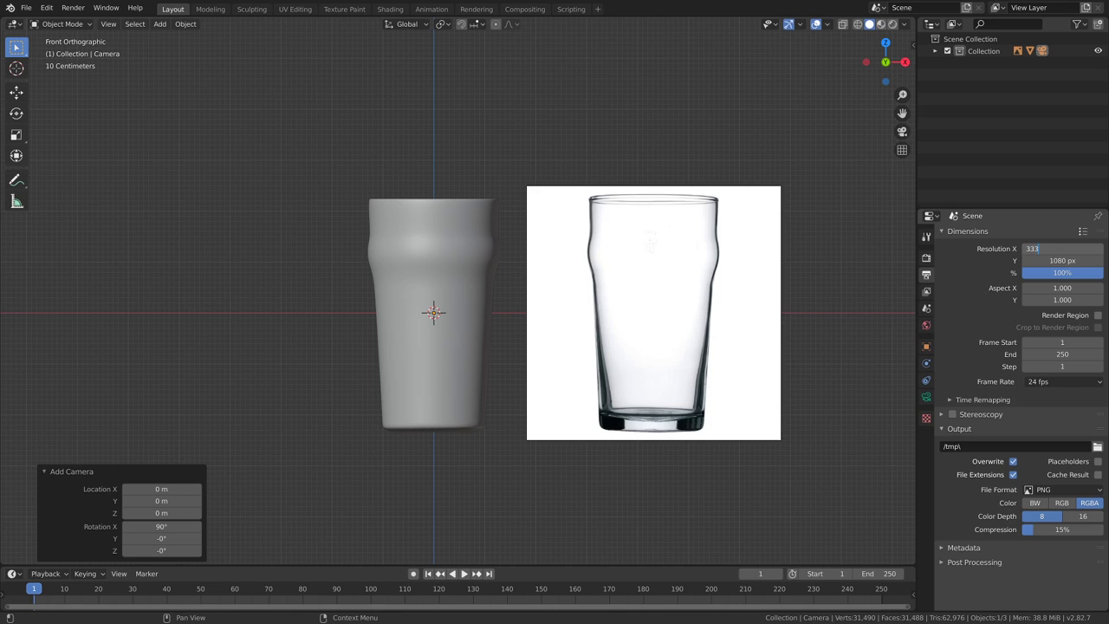
key(Tab)
text(50)
key(Return)
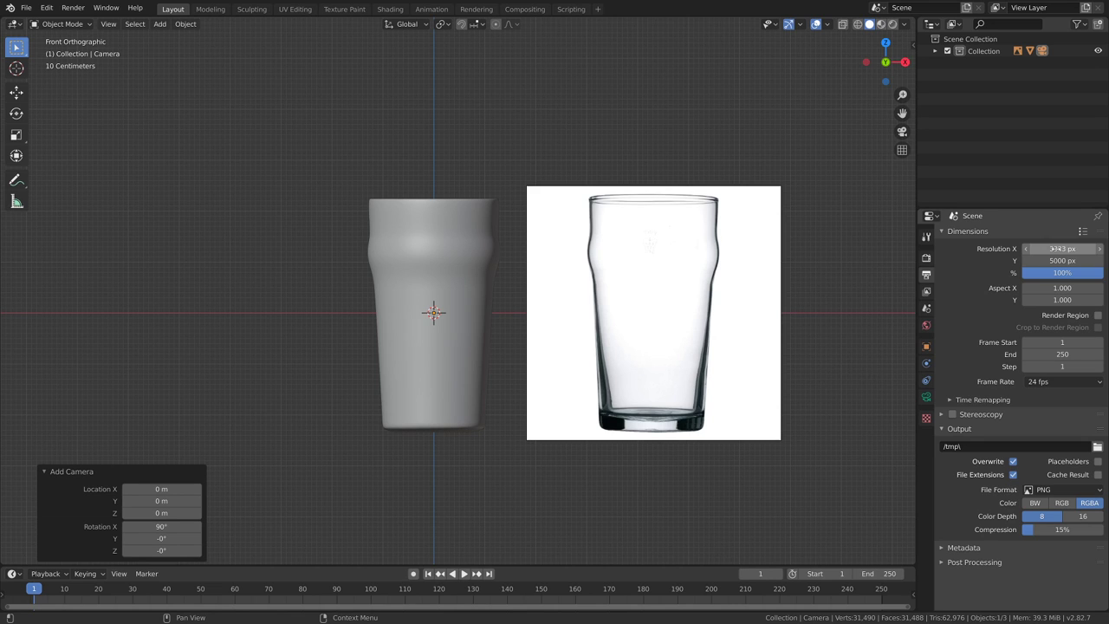
- Add another camera, align the scene camera to the current front view, and select the scene camera by its frame
key(shift+a)
mouse_move(426, 145)
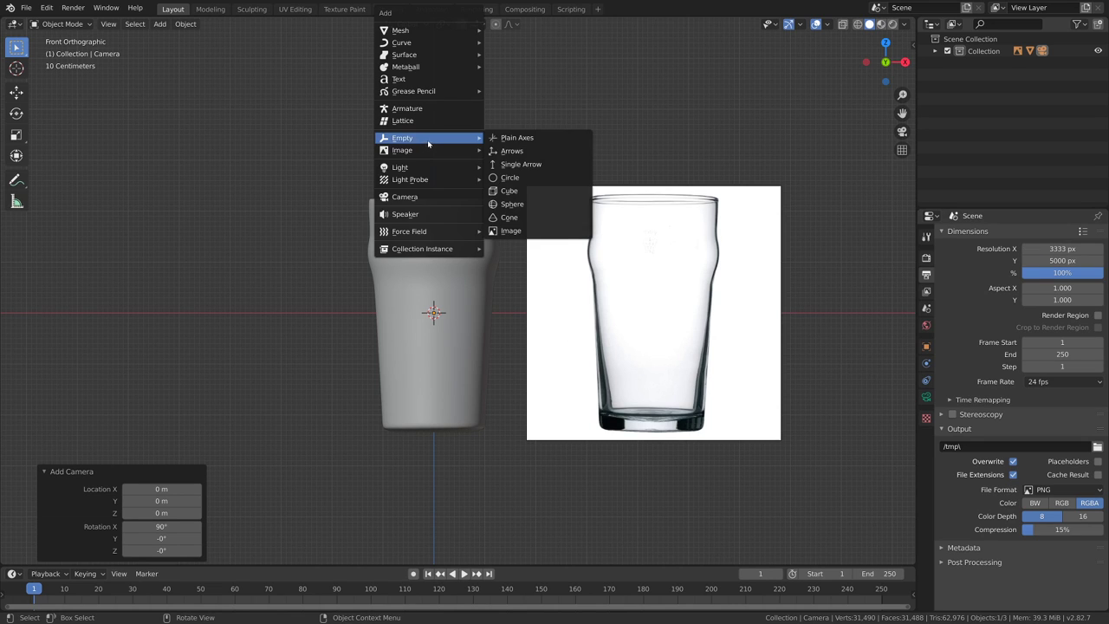
click(445, 199)
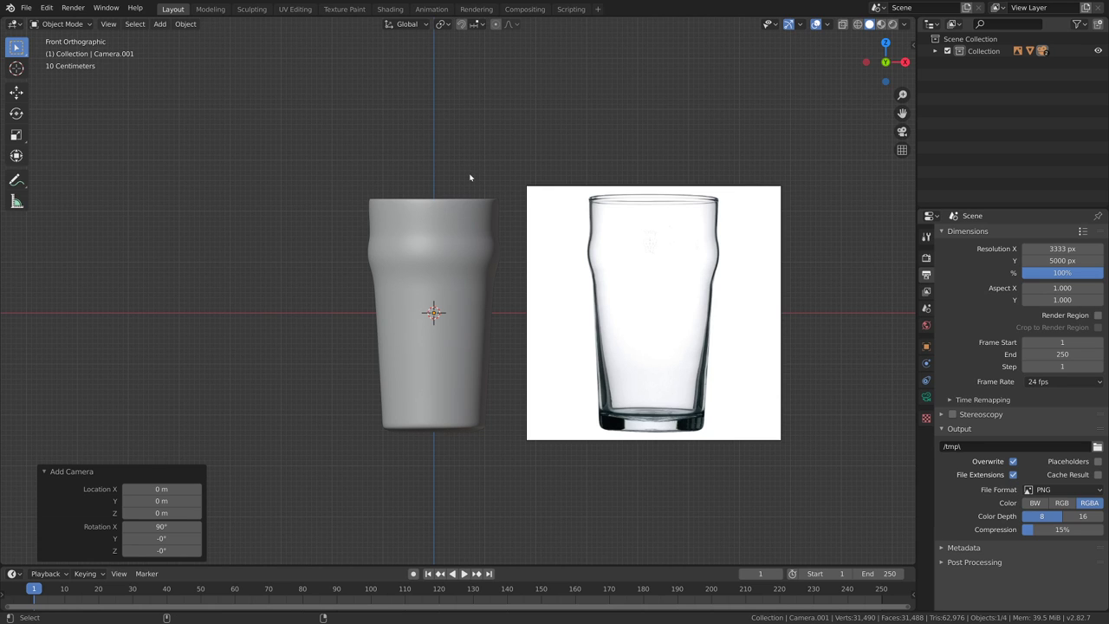
key(ctrl+KP_0)
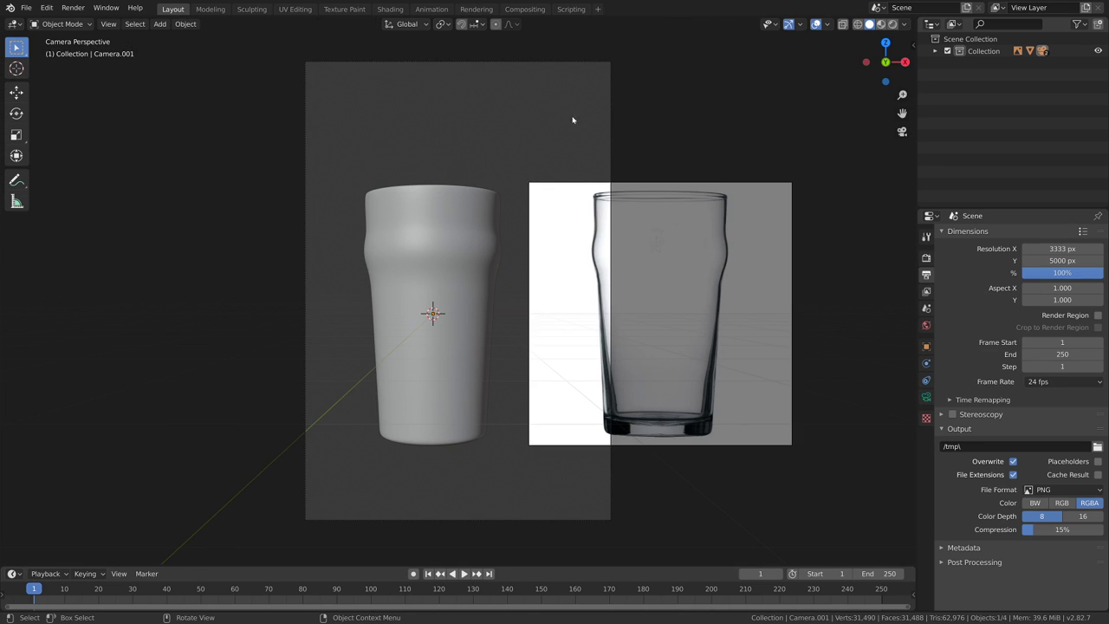
click(611, 116)
key(g)
right_click(588, 218)
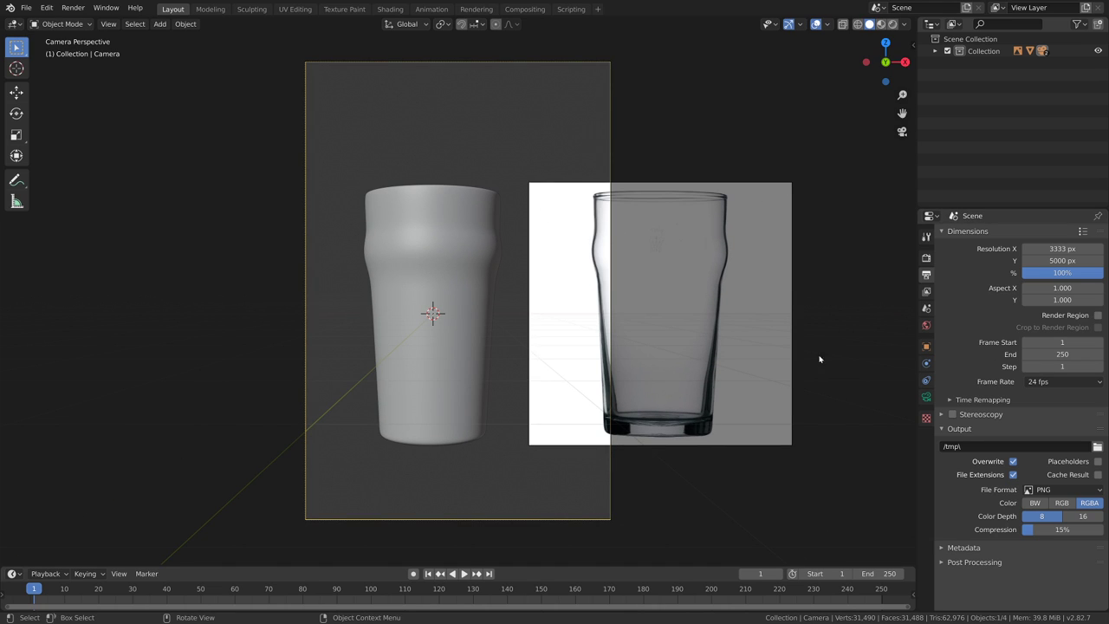
- Load M3RJBB (1).jpg from the reference folder as the camera's background image
click(925, 397)
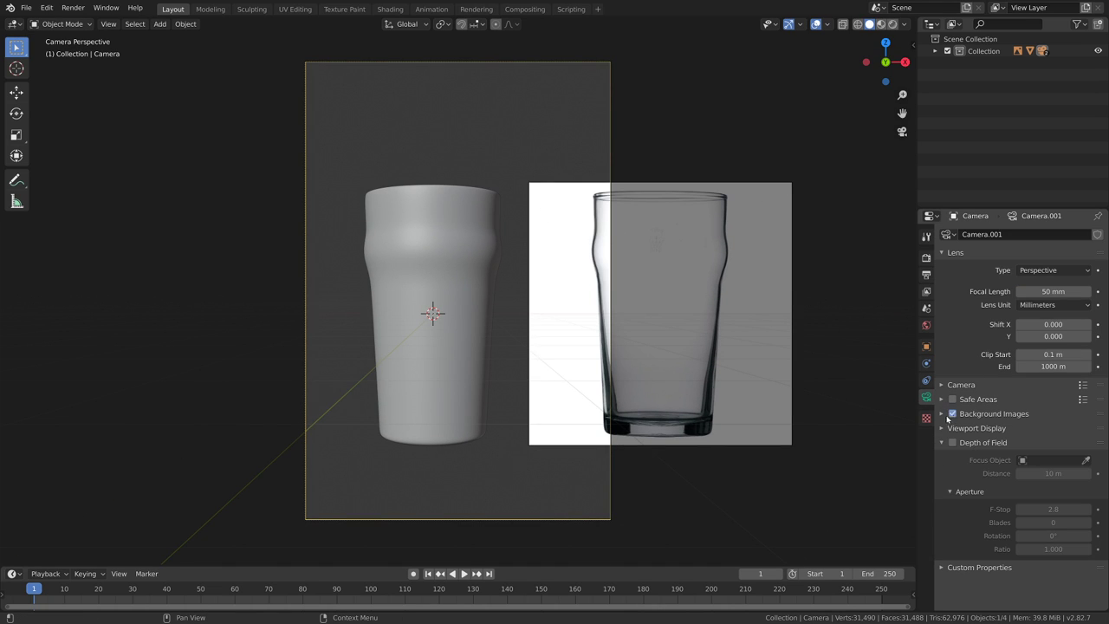
click(946, 414)
click(1020, 431)
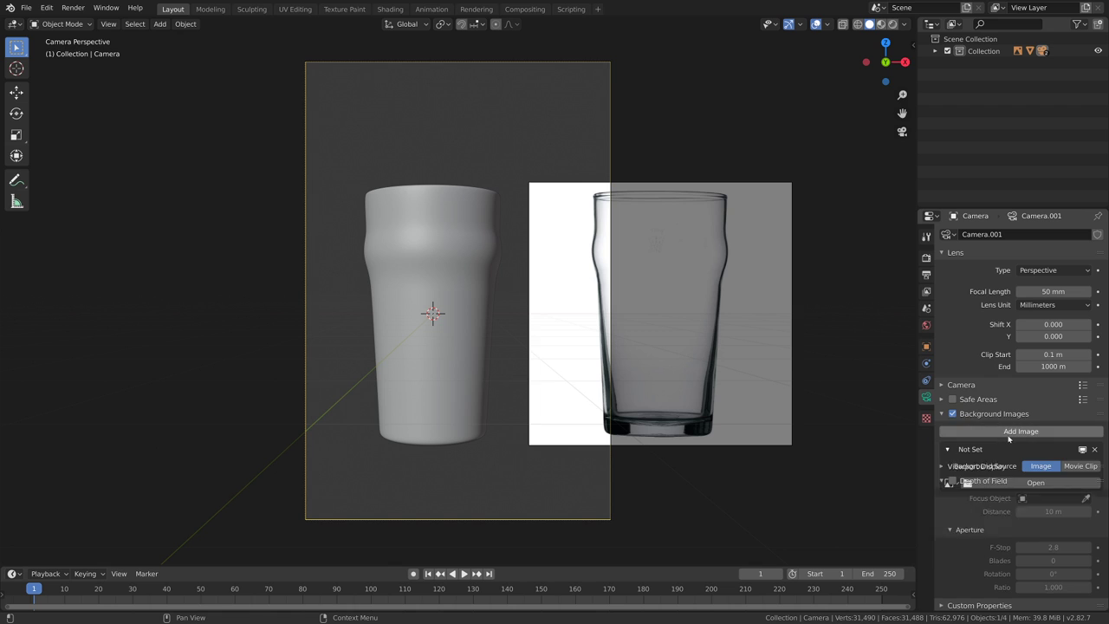
click(1035, 482)
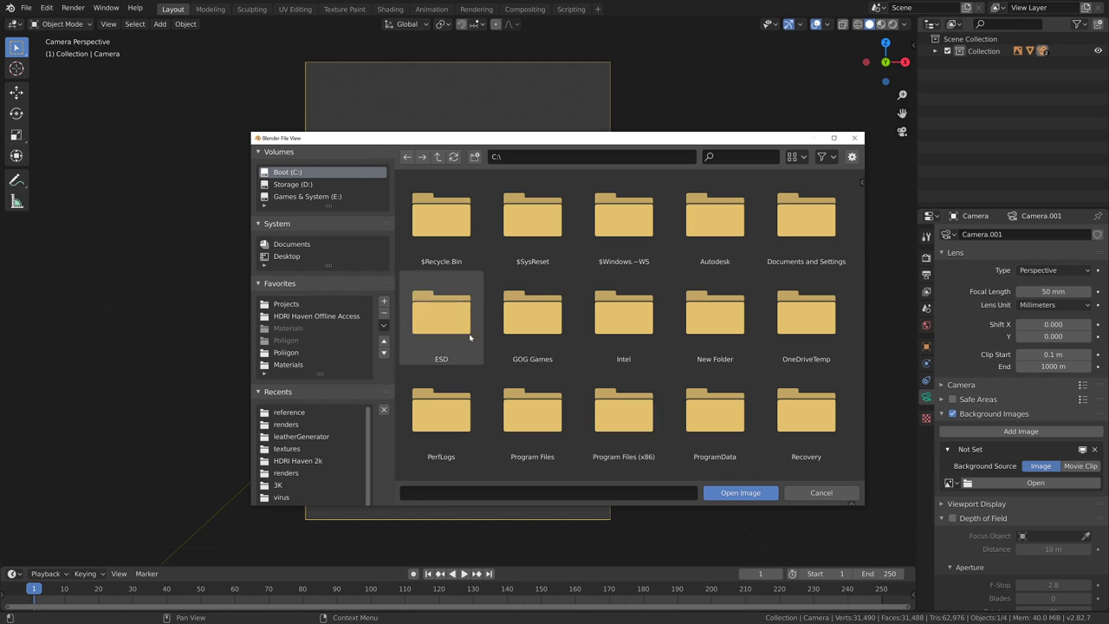
click(298, 414)
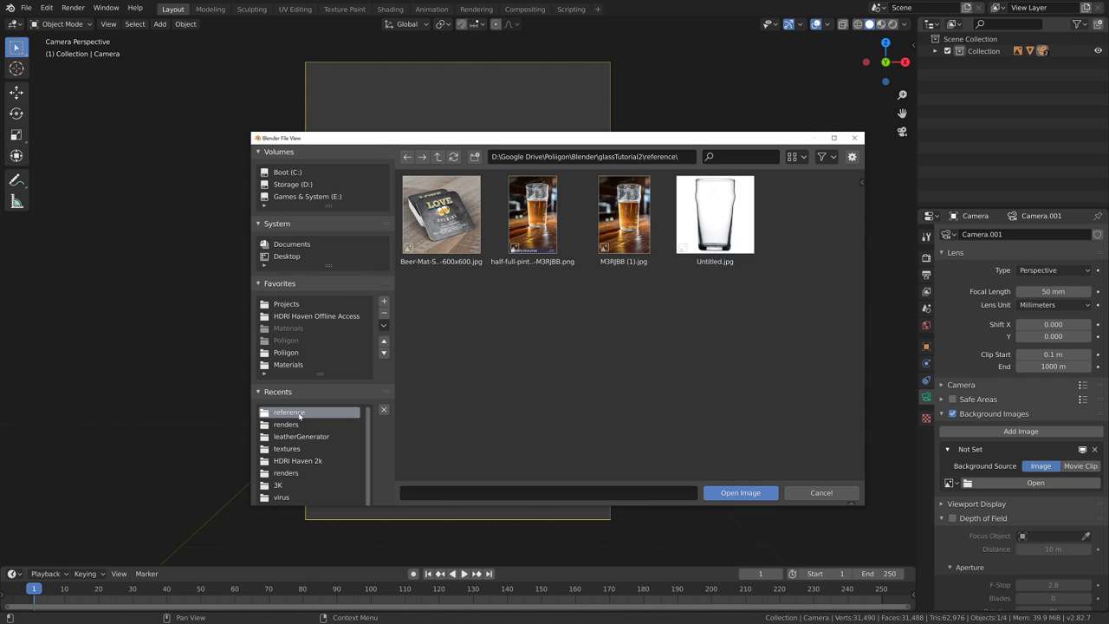
click(624, 214)
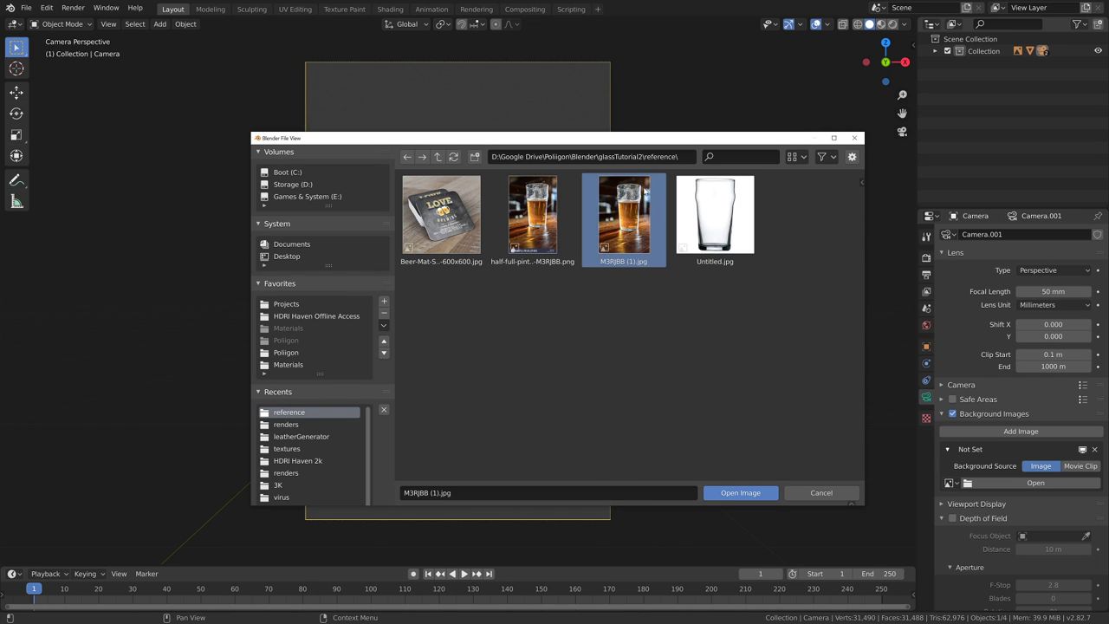
click(741, 492)
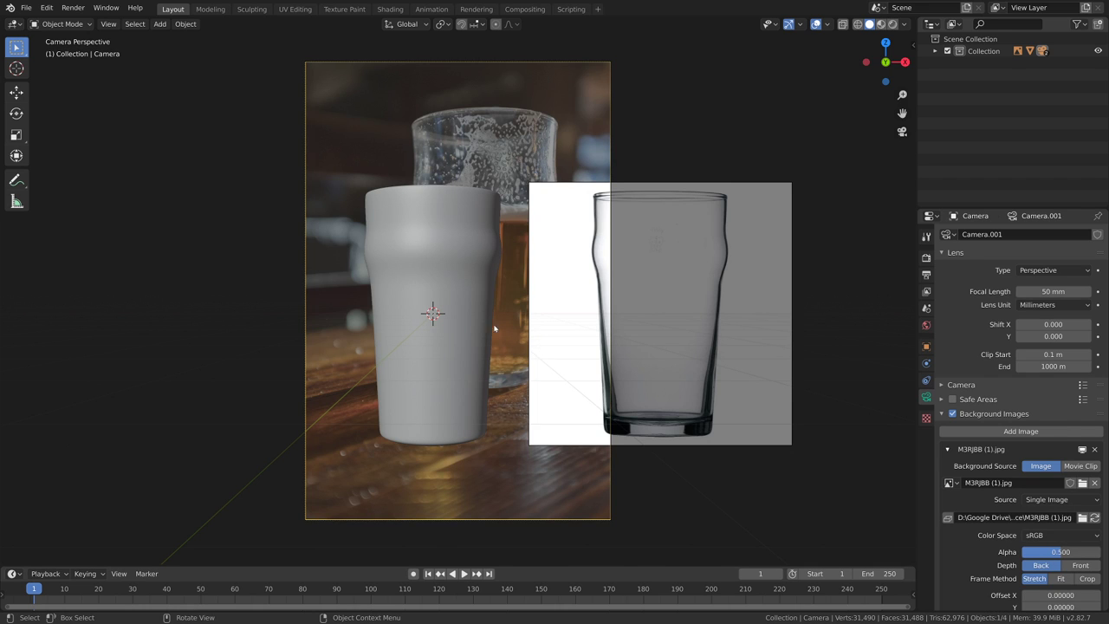
- Delete the empty-glass reference image from the scene
key(x)
click(638, 305)
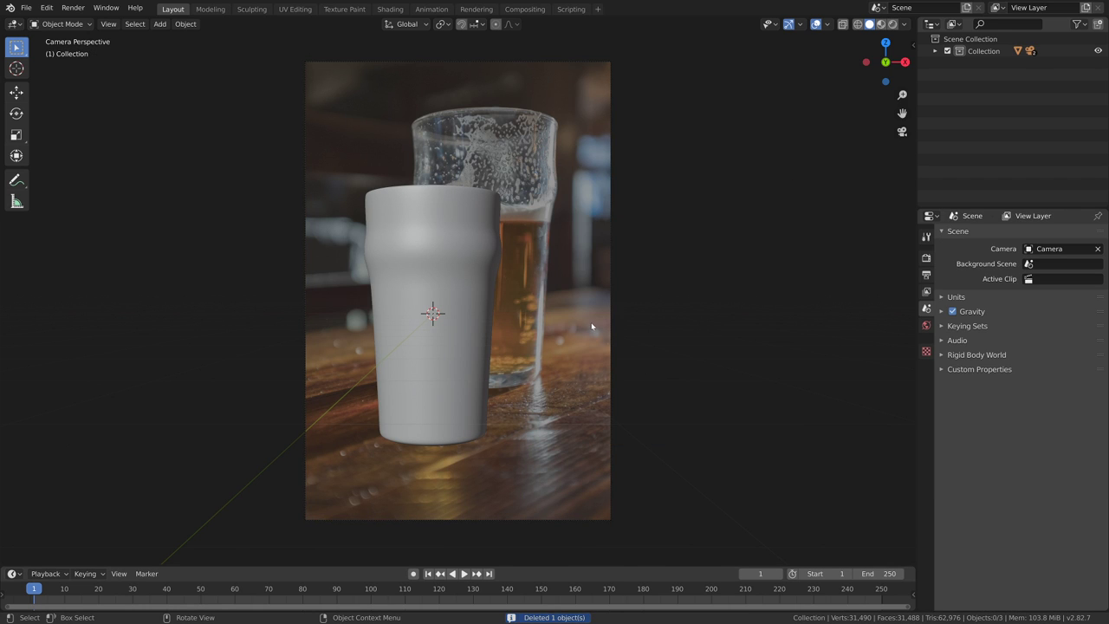
key(ctrl+z)
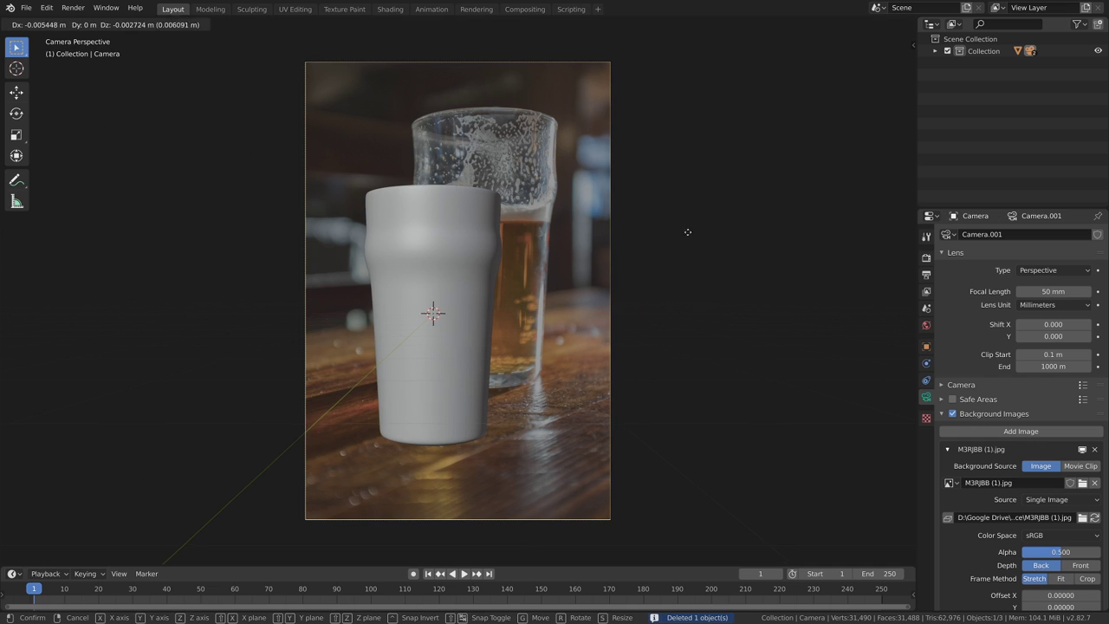
- Switch to Wireframe shading and move the camera about -0.97 m in X and -1.11 m in Z to overlay the glass on the photo
key(z)
click(612, 241)
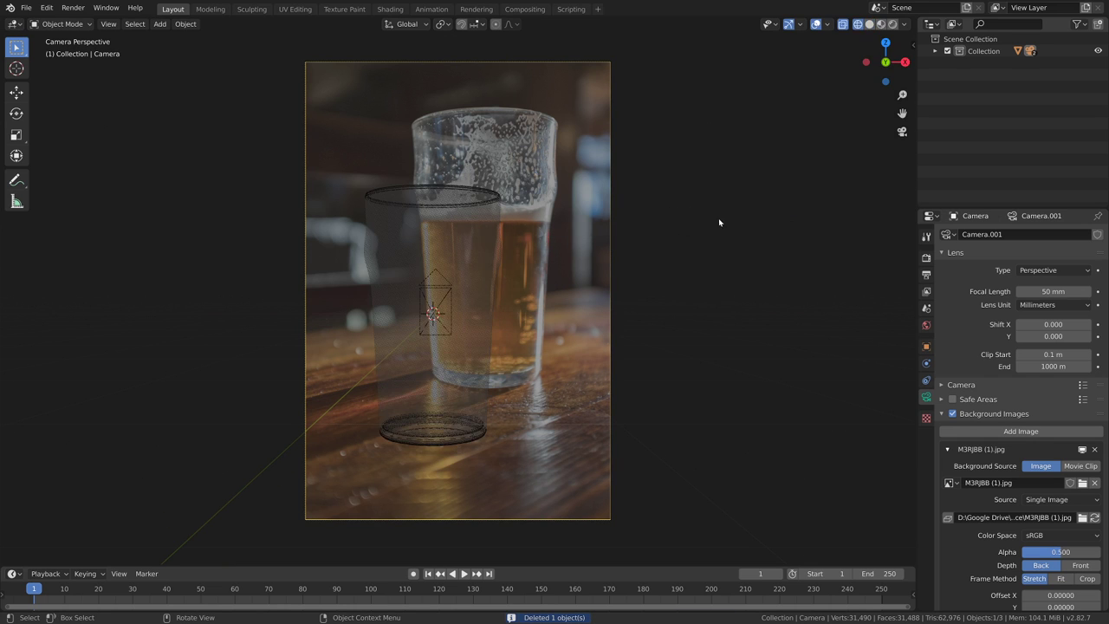
key(g)
click(621, 342)
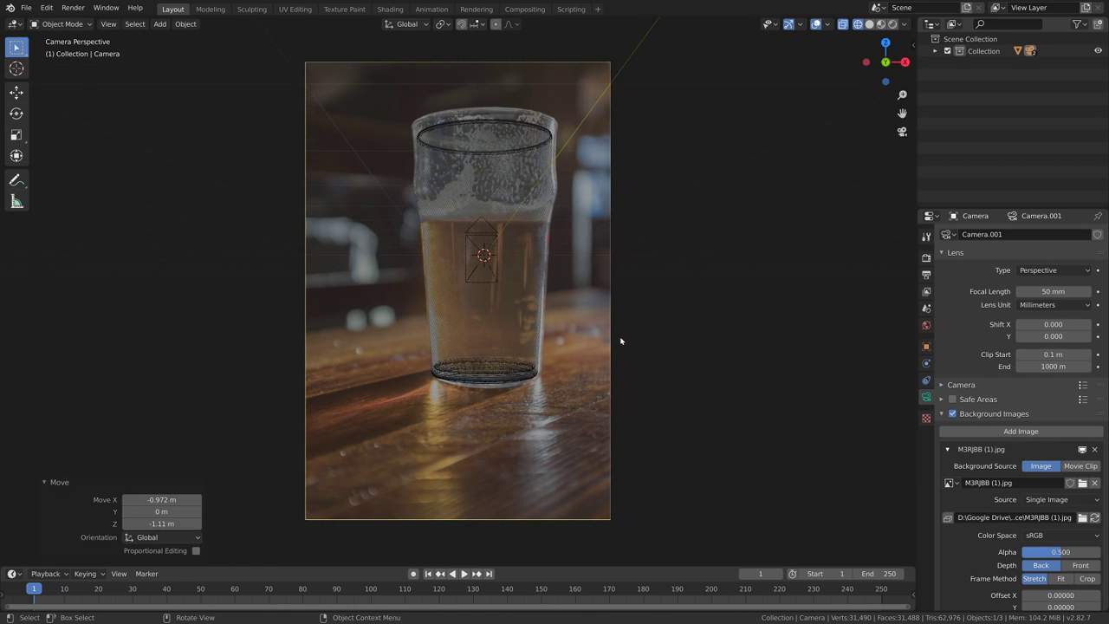
key(g)
key(Escape)
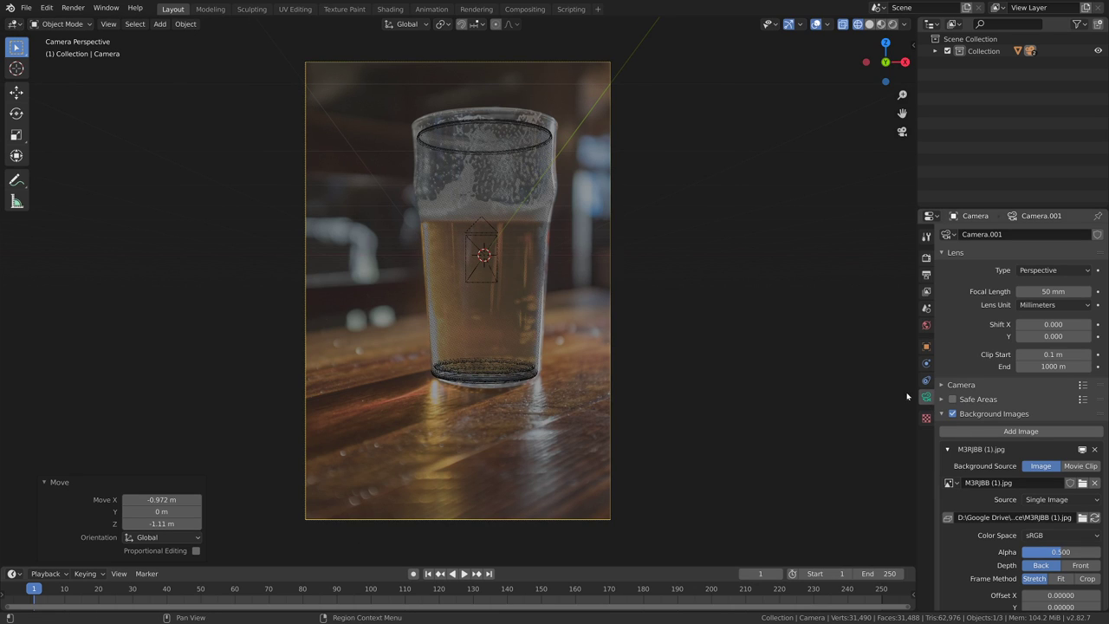
- Set the camera's focal length to 35 mm and move it about 3.79 m closer along local Z to refit the glass
click(1046, 291)
key(Return)
key(g)
key(z)
key(z)
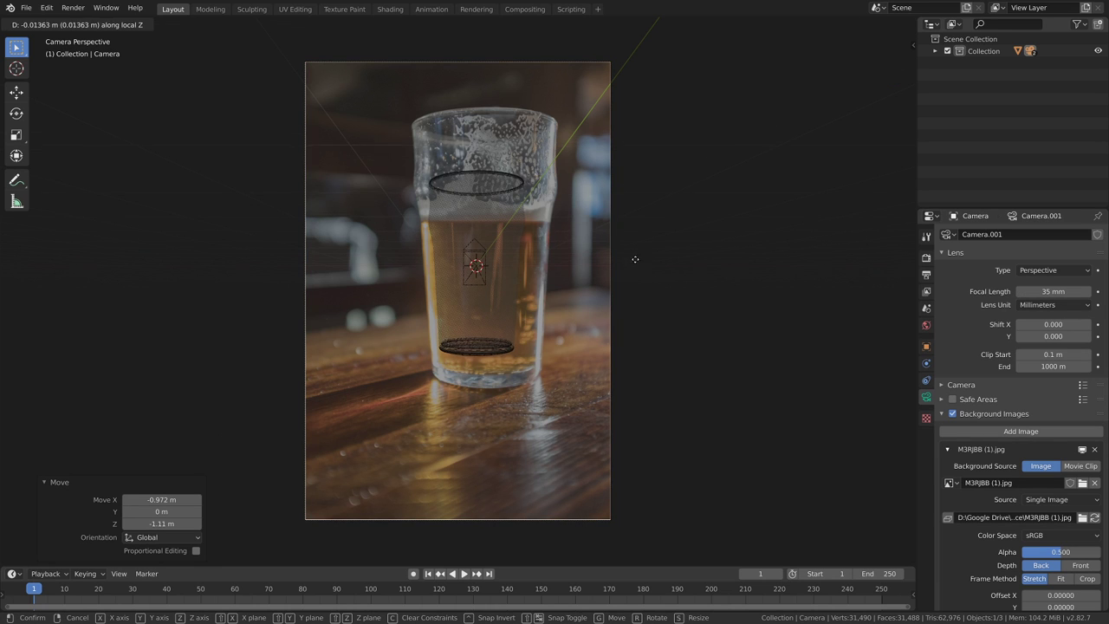
click(638, 196)
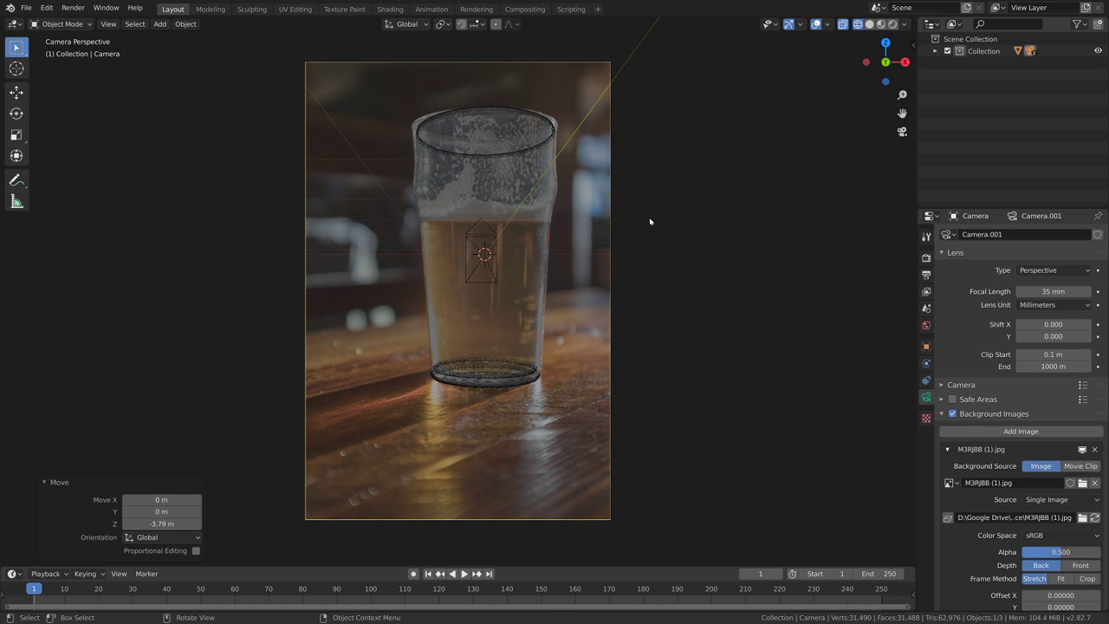
- Try shifting the camera about -2.3 m along X, and return it about 2.27 m so the glass overlays the photo
key(g)
key(x)
click(491, 243)
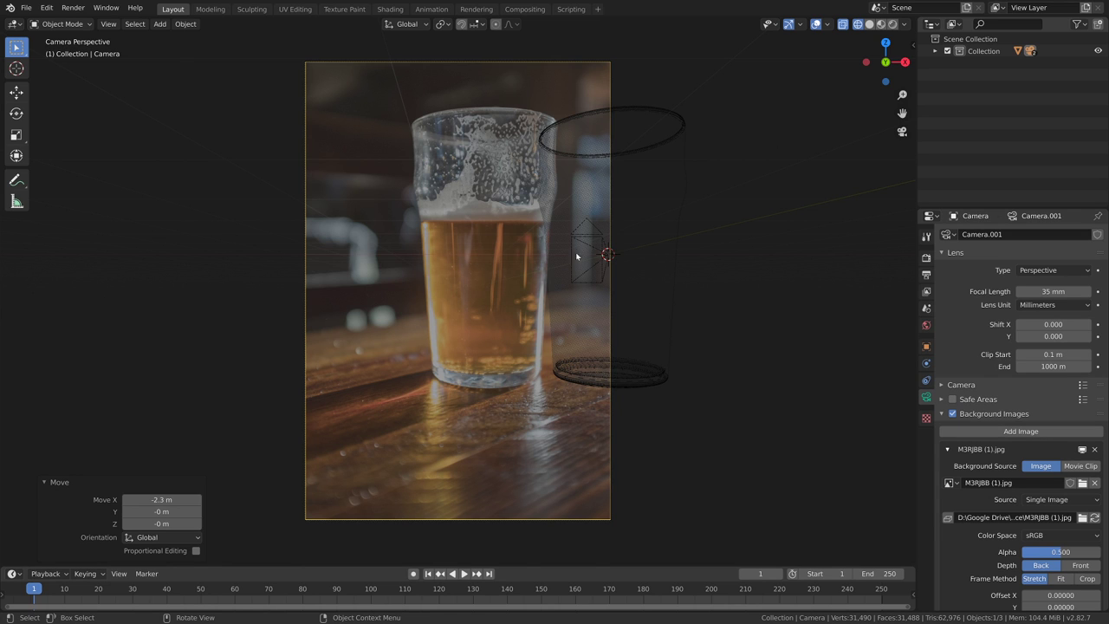
key(g)
key(x)
click(744, 257)
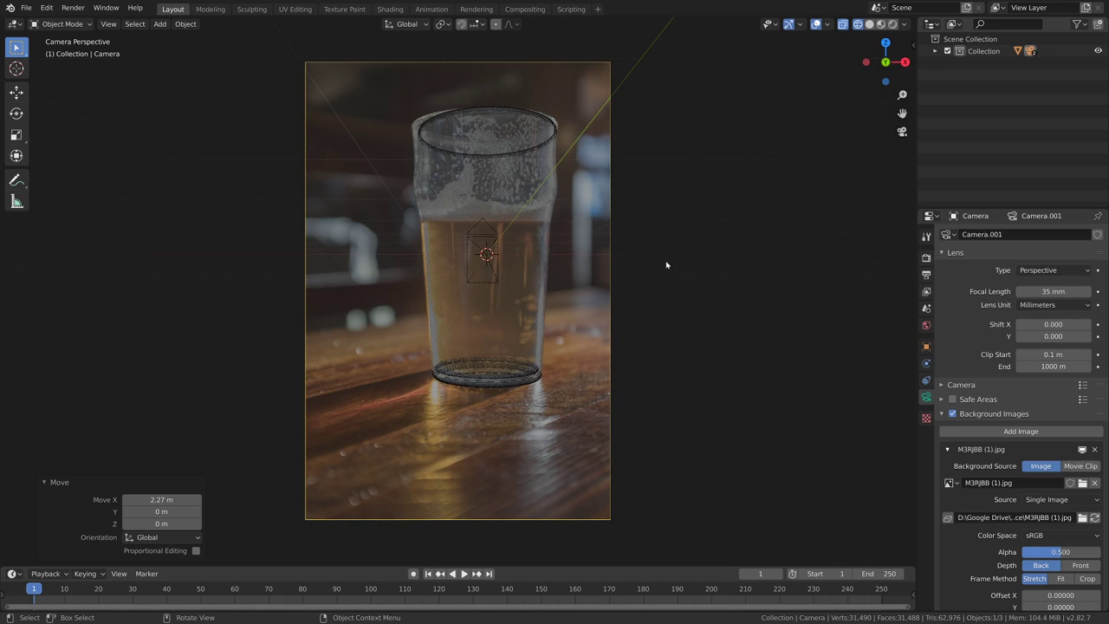
key(g)
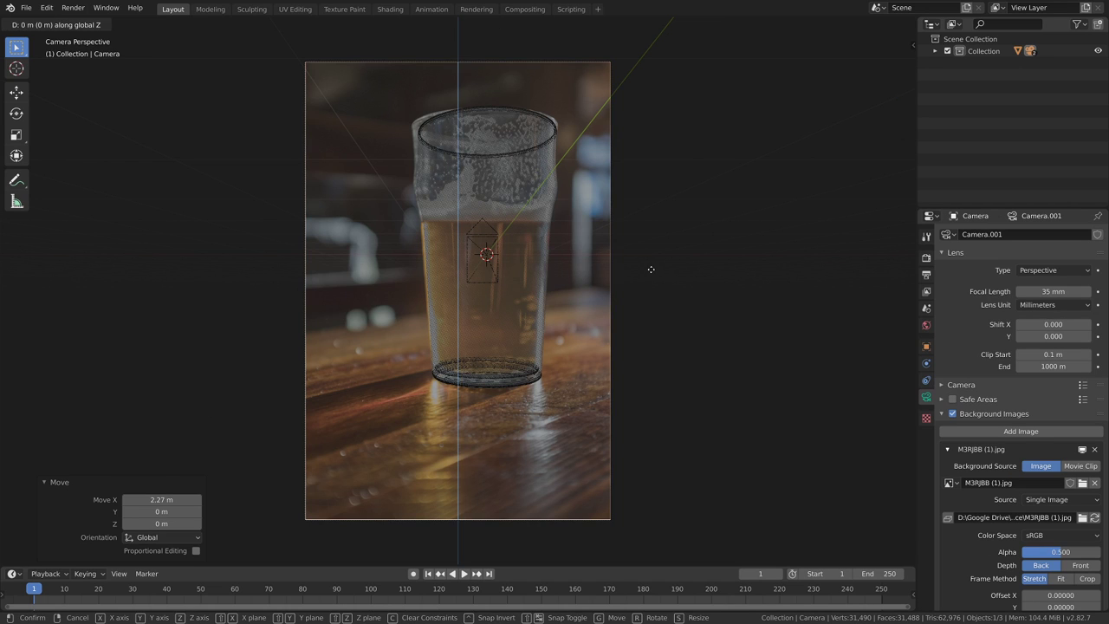
key(Escape)
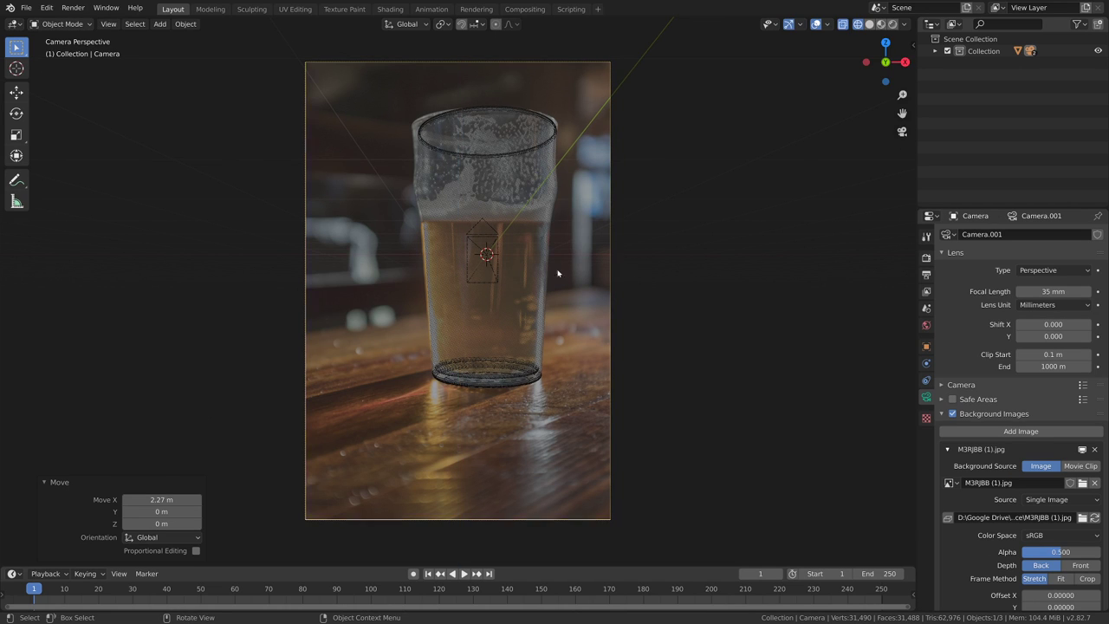
- Tilt the camera about -2.56° around its local X axis and raise it about 0.35 m in Z to match the photo's perspective
key(r)
key(x)
key(x)
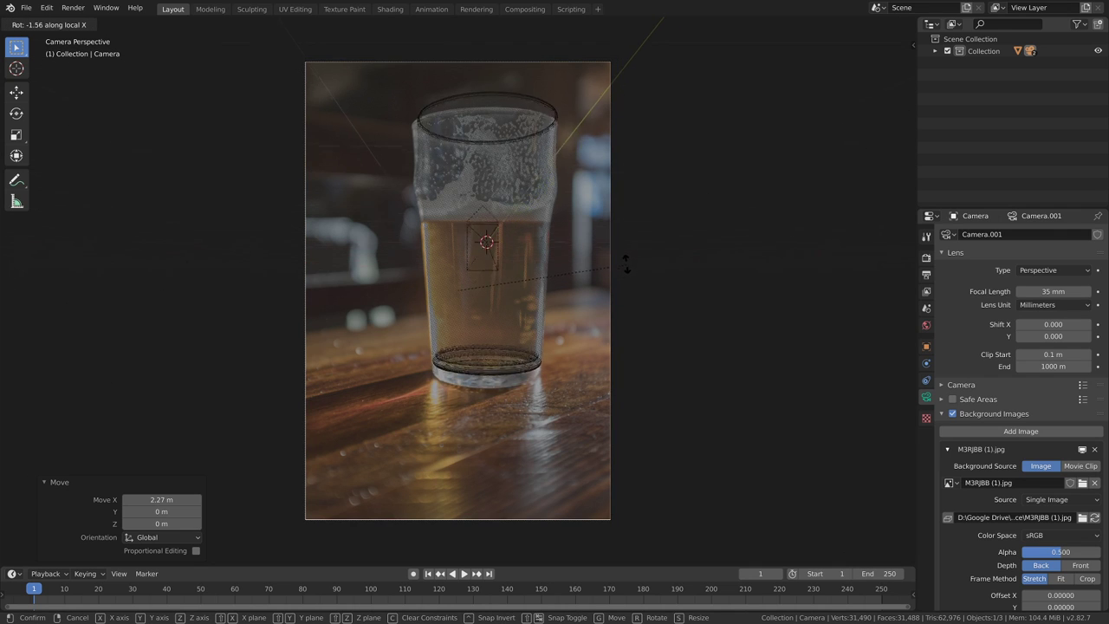
click(628, 265)
key(g)
key(z)
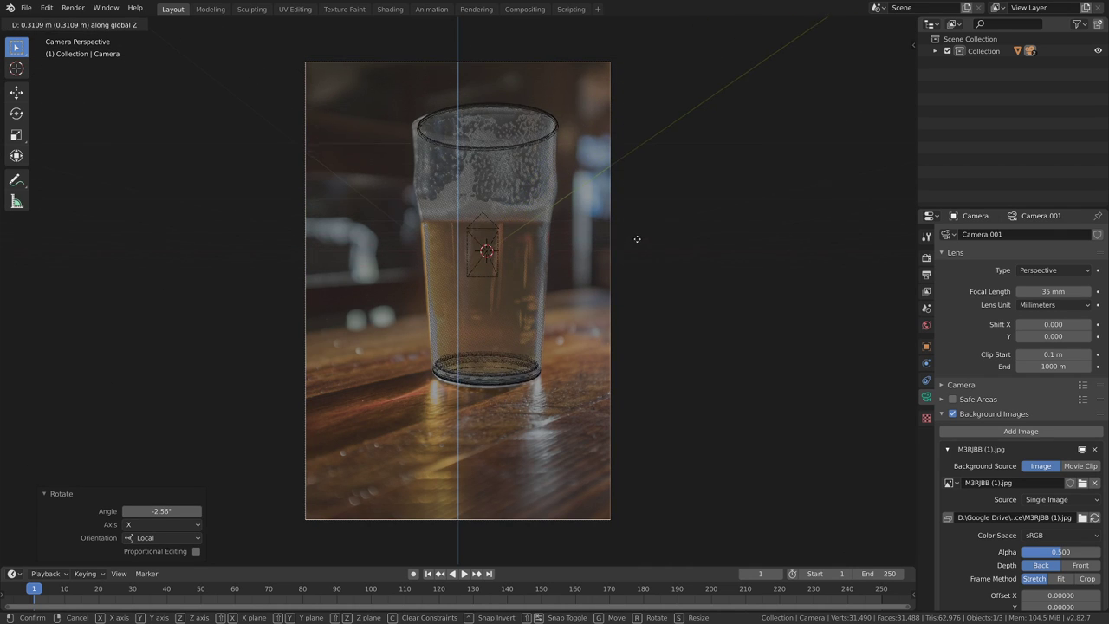
click(639, 237)
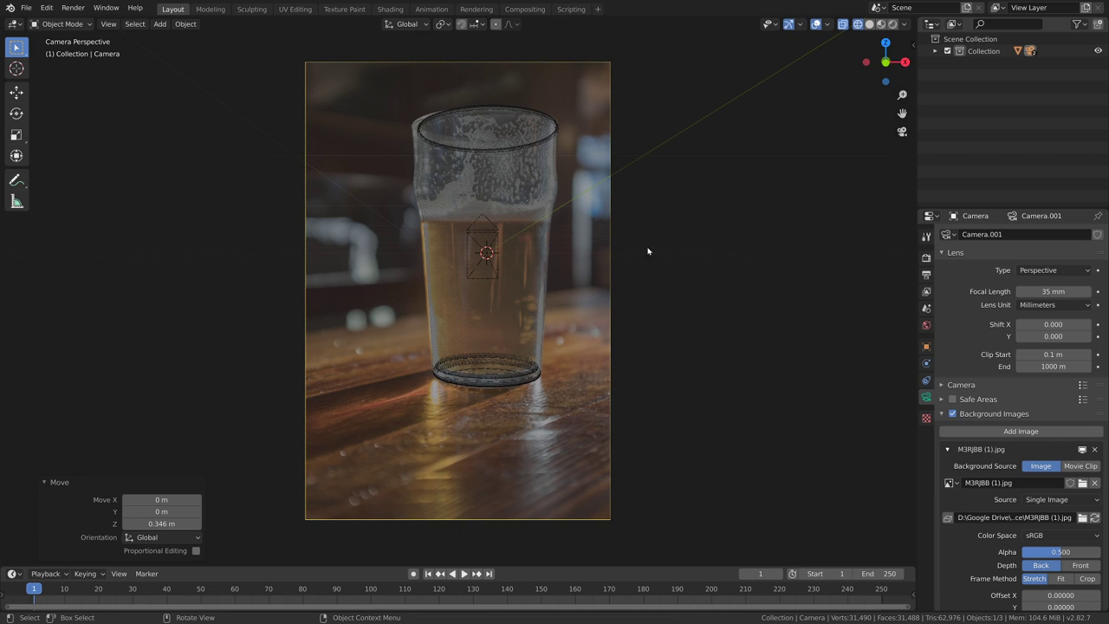
- Leave the camera view and delete the extra camera at the scene origin
middle_drag(626, 324, 719, 338)
scroll(507, 304, down, 8)
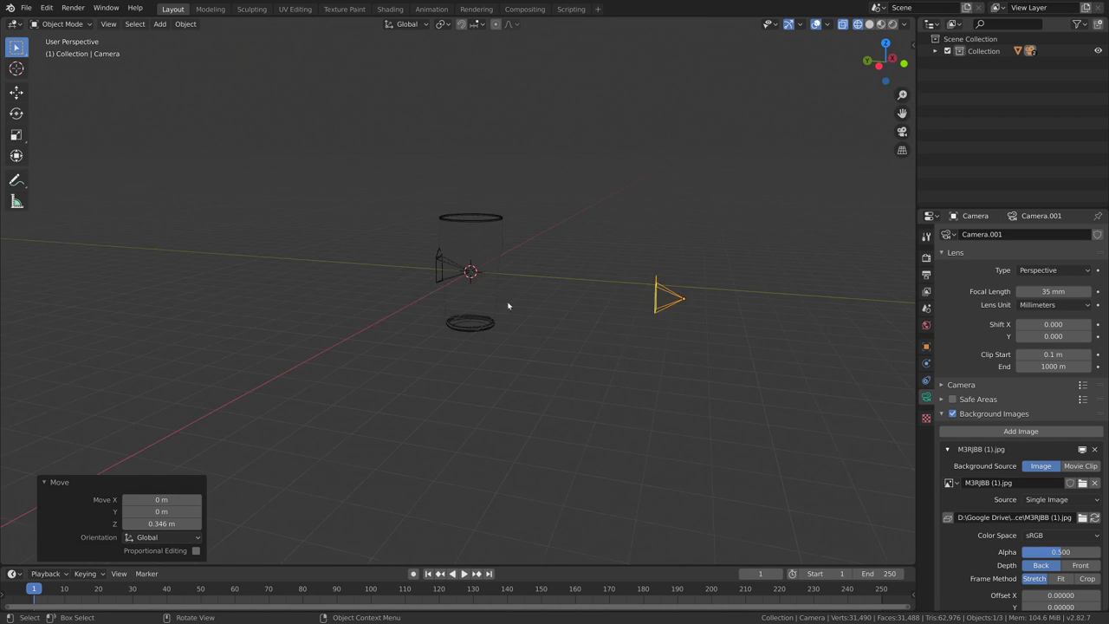
scroll(511, 304, up, 3)
middle_drag(490, 272, 589, 276)
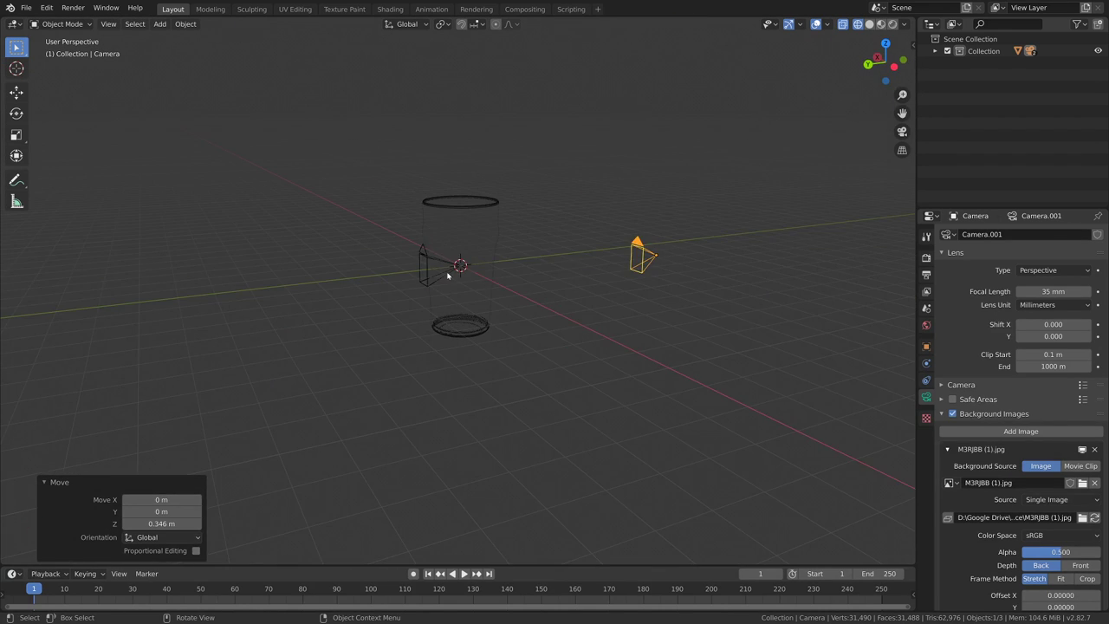
click(435, 271)
key(Delete)
- Return the viewport to Solid shading and select the glass, viewing it and the camera from above
middle_drag(485, 284, 767, 296)
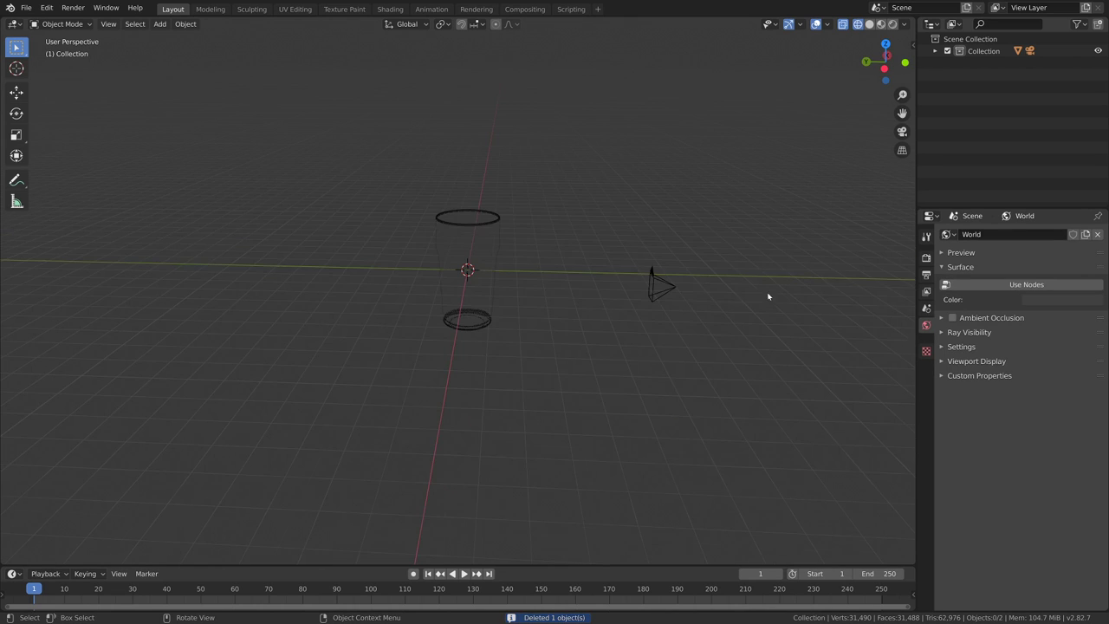
click(674, 292)
mouse_move(599, 270)
middle_down()
mouse_move(541, 267)
mouse_move(663, 274)
mouse_move(603, 275)
mouse_move(520, 302)
mouse_move(588, 284)
mouse_move(584, 408)
mouse_move(574, 386)
middle_up()
key(z)
click(659, 265)
click(501, 245)
scroll(590, 275, up, 1)
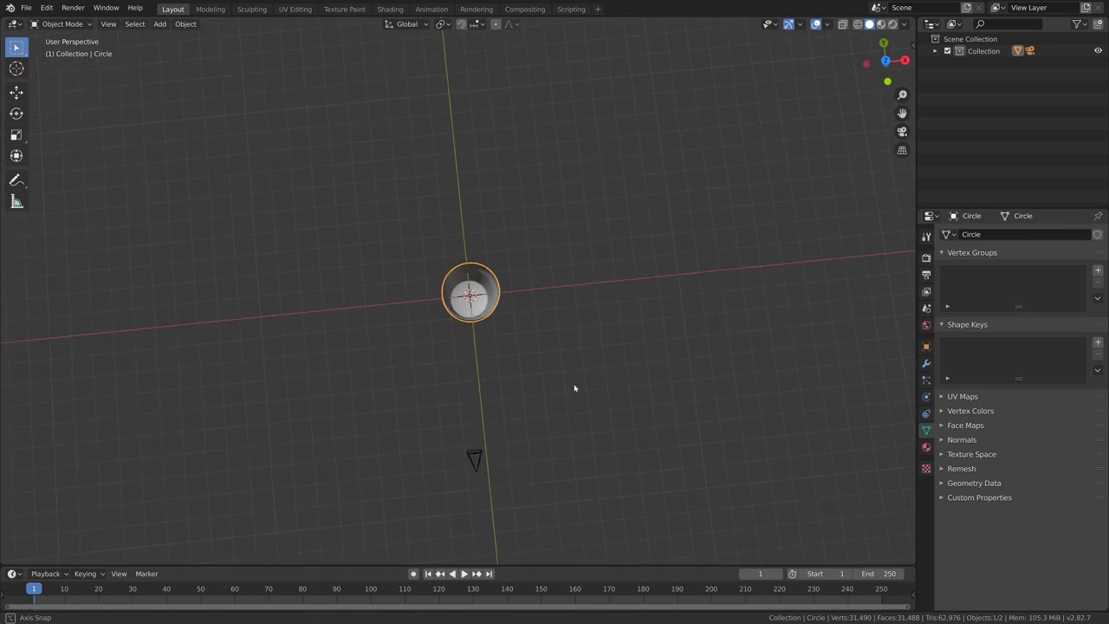
- Raise the glass's entire mesh about 2.24 m along Z in front view so its base sits near the origin
scroll(569, 390, up, 5)
middle_drag(597, 437, 621, 341)
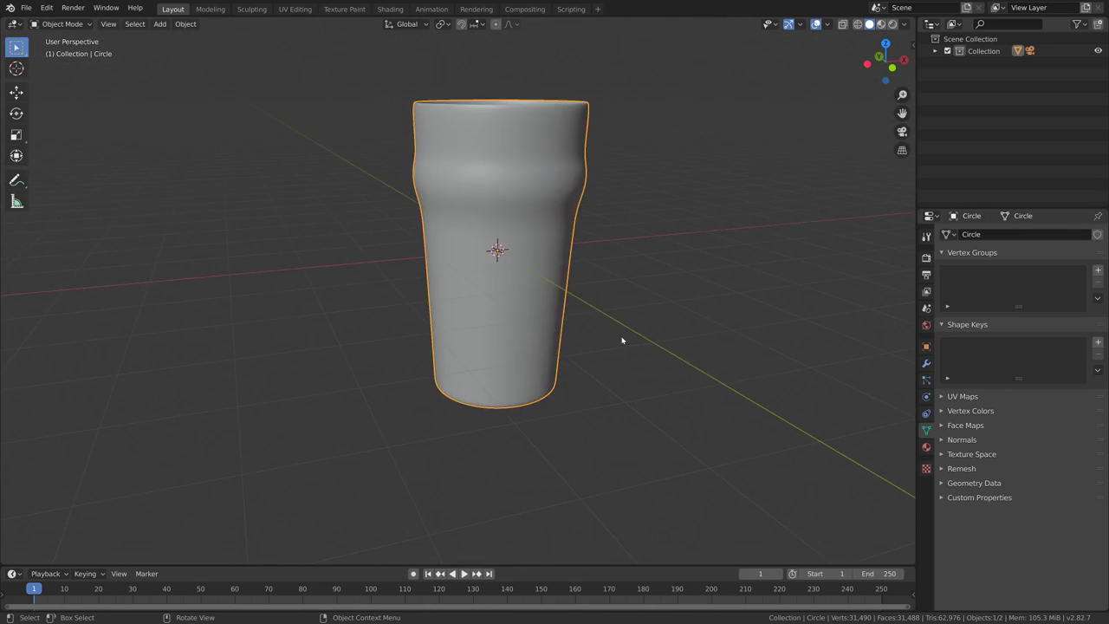
scroll(621, 340, down, 3)
scroll(554, 315, up, 2)
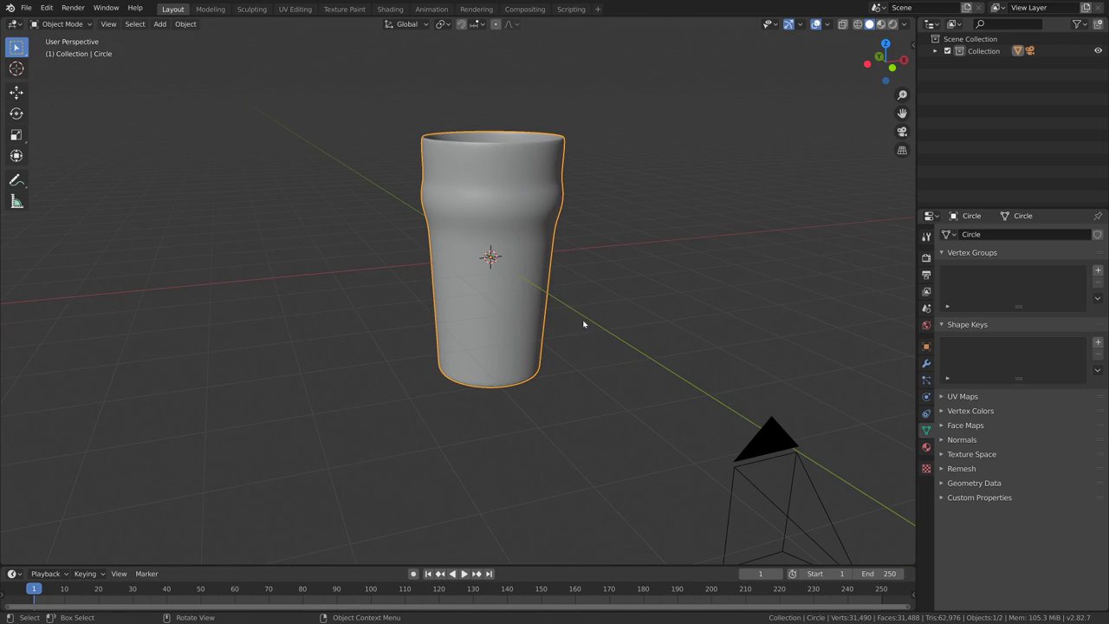
key(KP_1)
key(Tab)
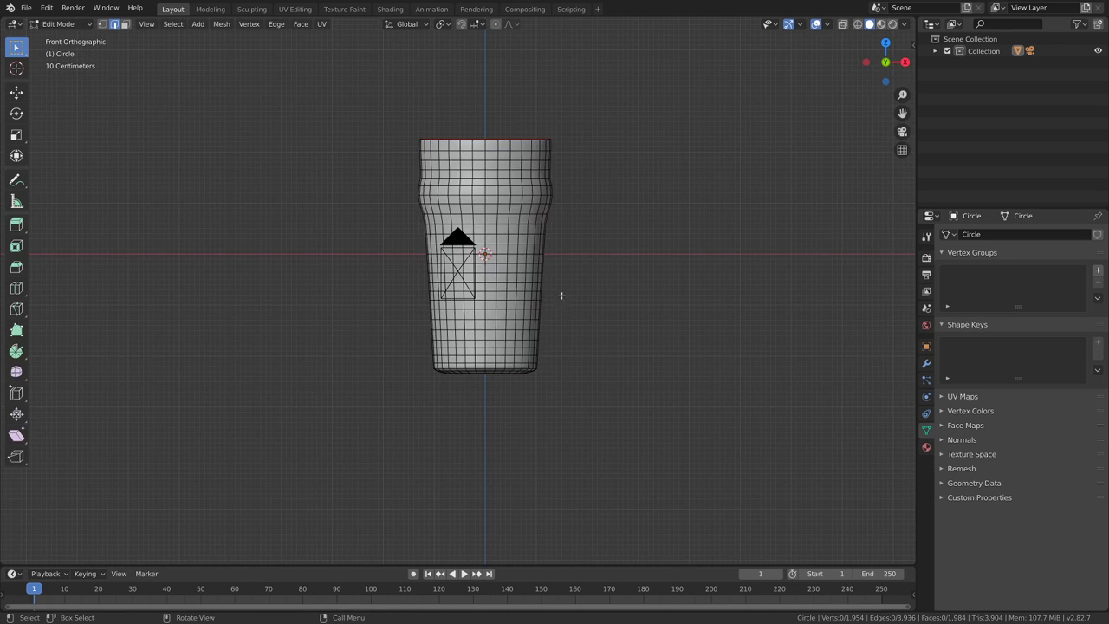
key(a)
key(s)
key(z)
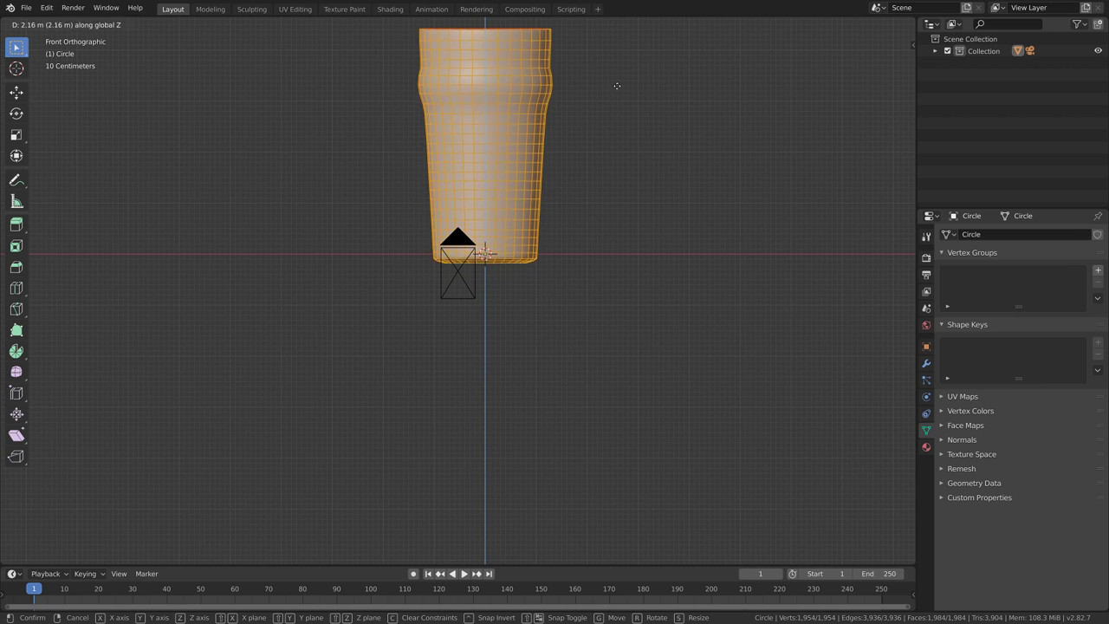
click(626, 55)
- Nudge the glass mesh up about 0.1 m in Z so its underside rests on the ground line, and leave Edit Mode
shift+middle_drag(571, 270, 552, 294)
scroll(551, 293, up, 10)
key(g)
key(z)
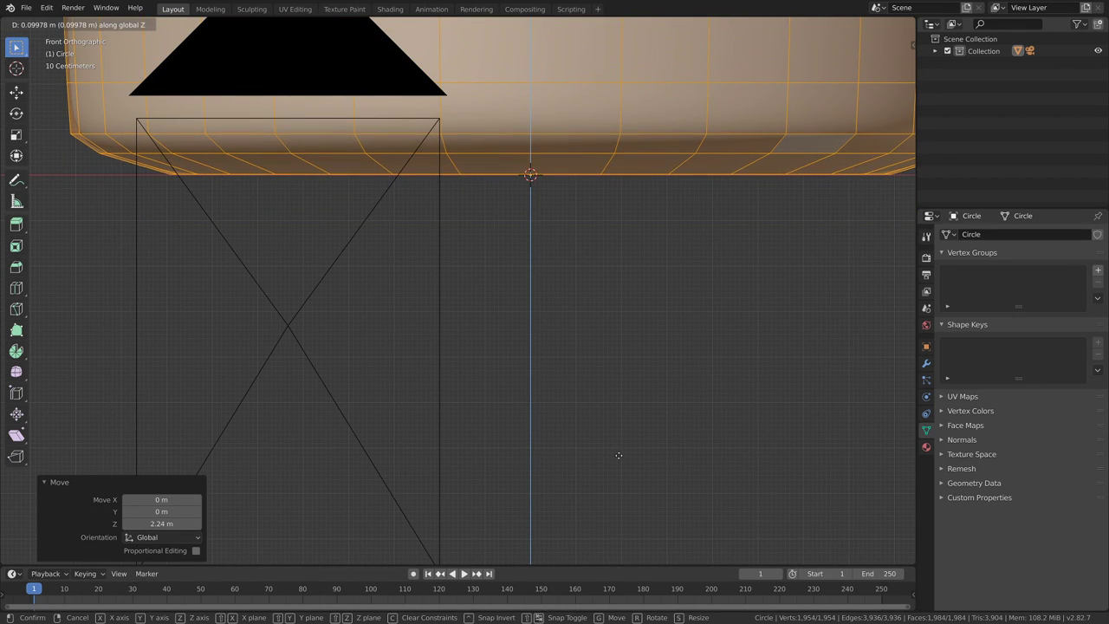
click(619, 455)
key(Tab)
scroll(579, 265, down, 10)
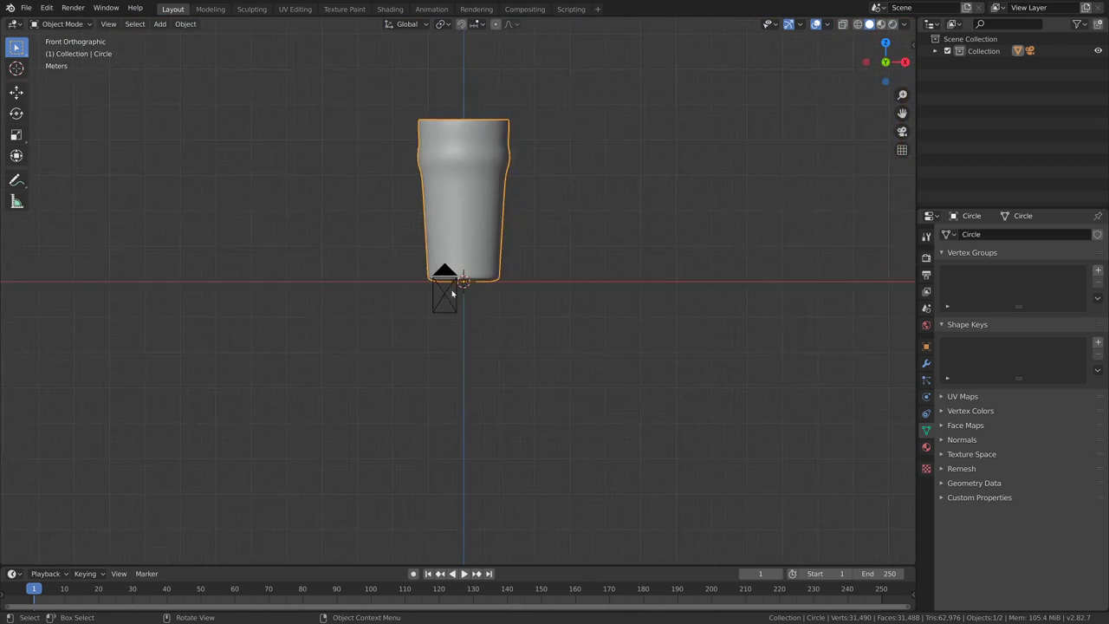
- Add a plane under the glass and scale its mesh uniformly by about 2.87 in Edit Mode
middle_drag(453, 292, 590, 382)
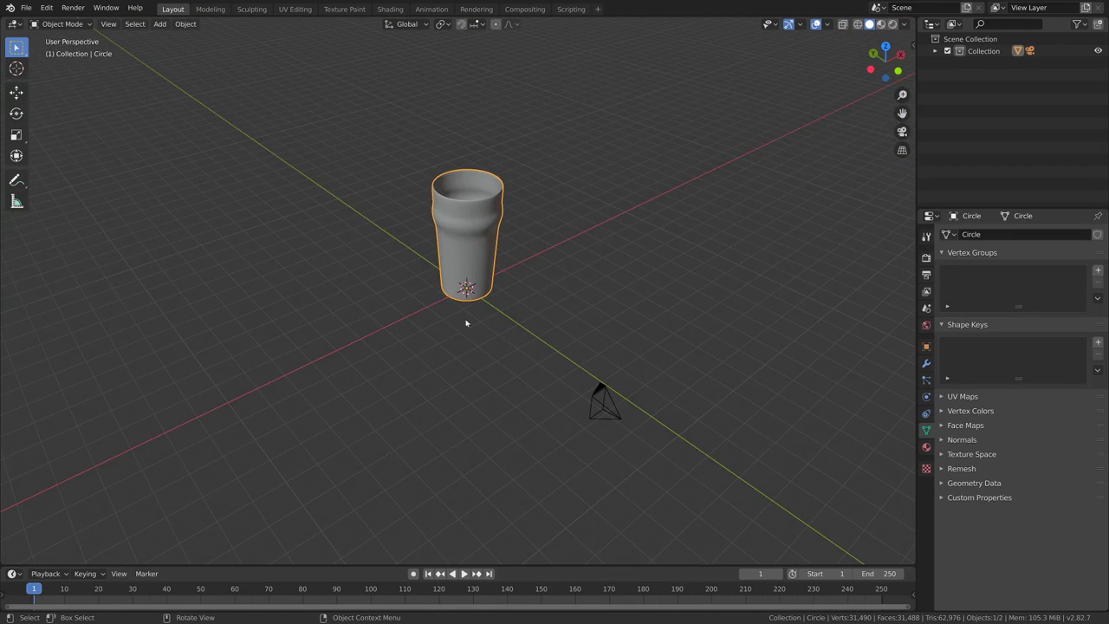
key(shift+a)
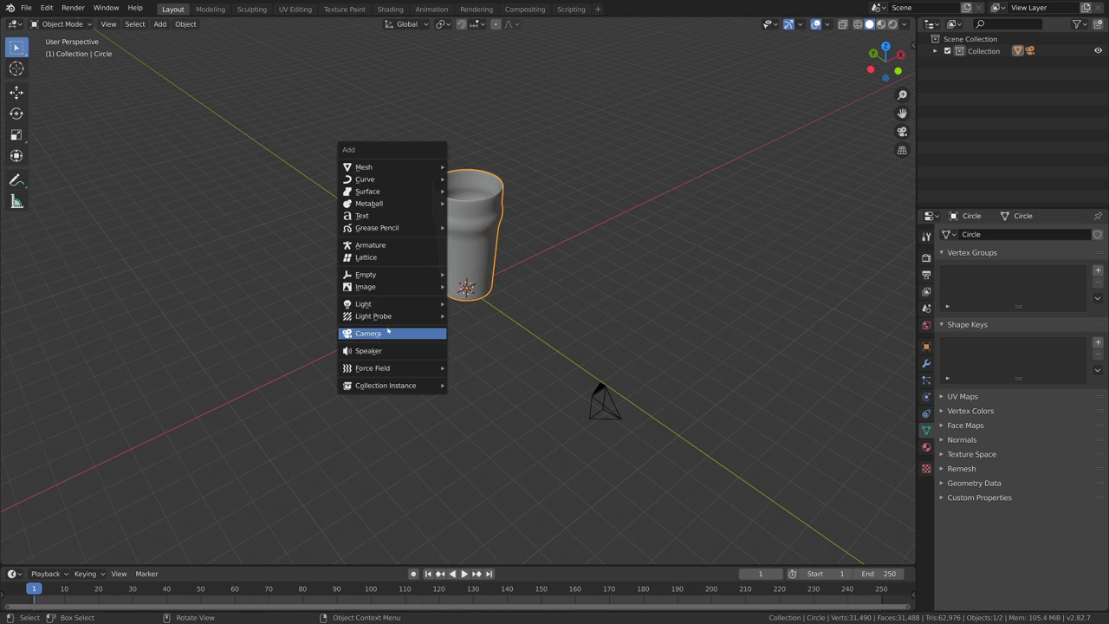
mouse_move(412, 166)
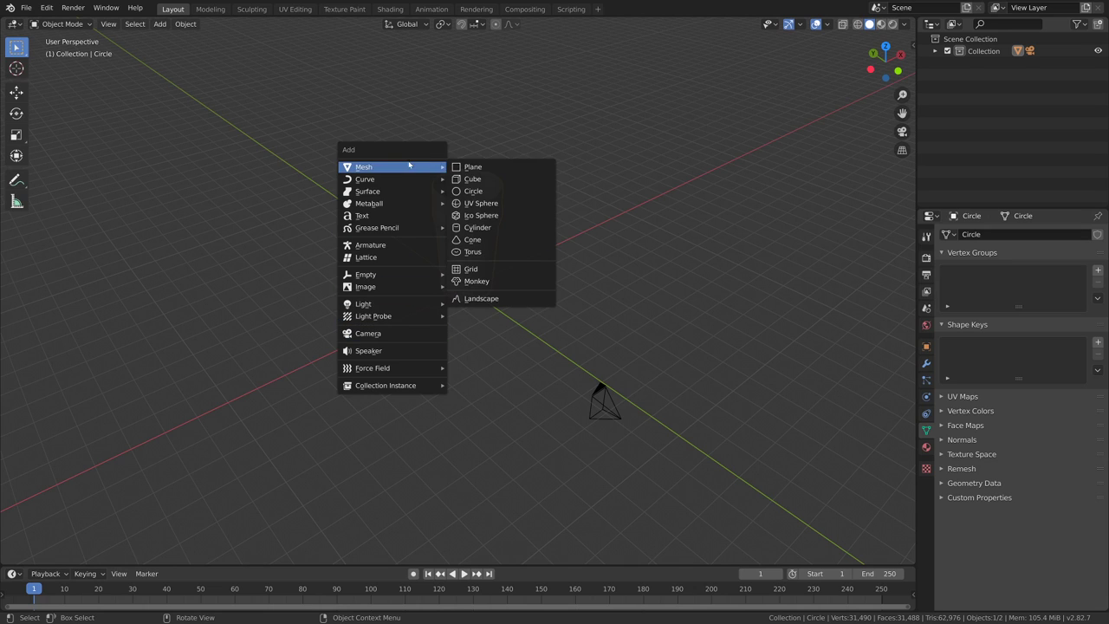
click(495, 170)
key(Tab)
key(s)
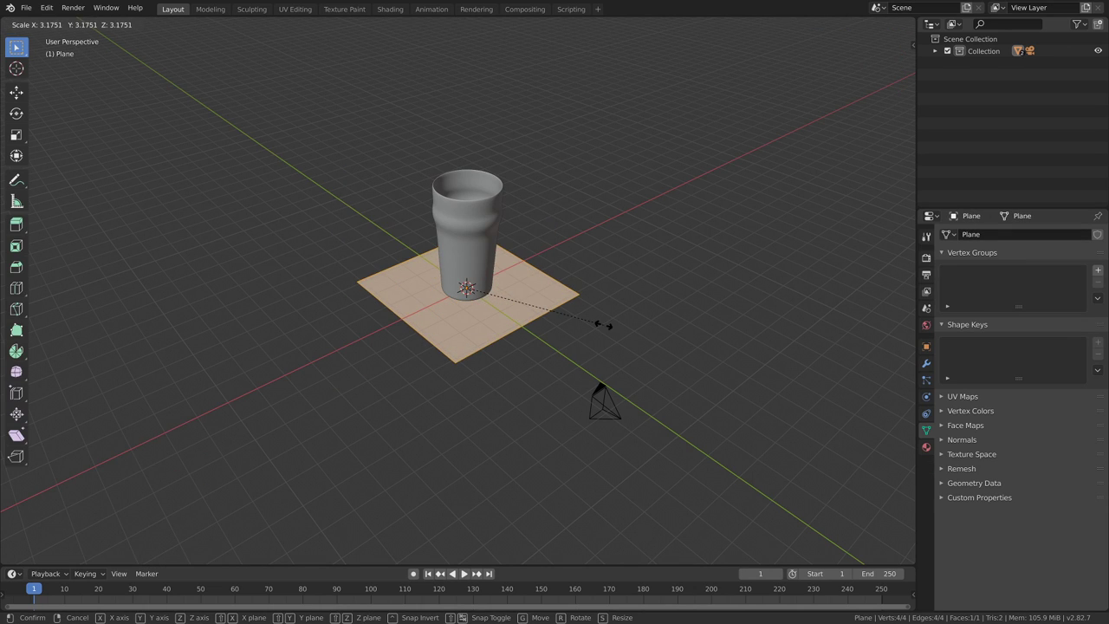
click(590, 318)
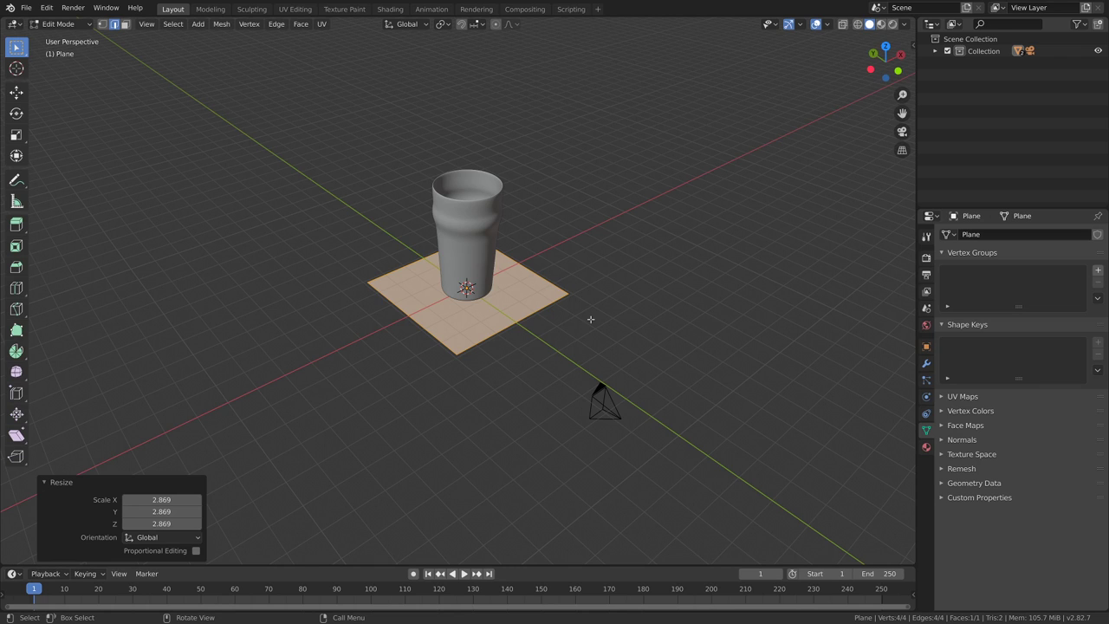
- Stretch the plane by about 2.74 along X and 1.13 along Y to form a tabletop, and return to Object Mode
key(s)
key(x)
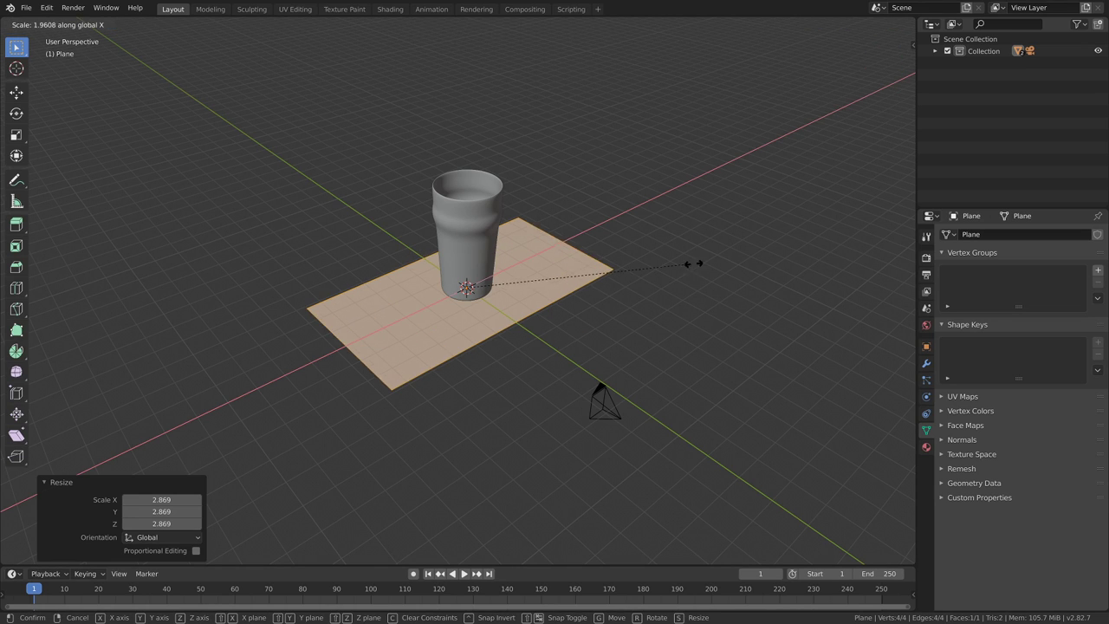
click(621, 318)
key(s)
key(y)
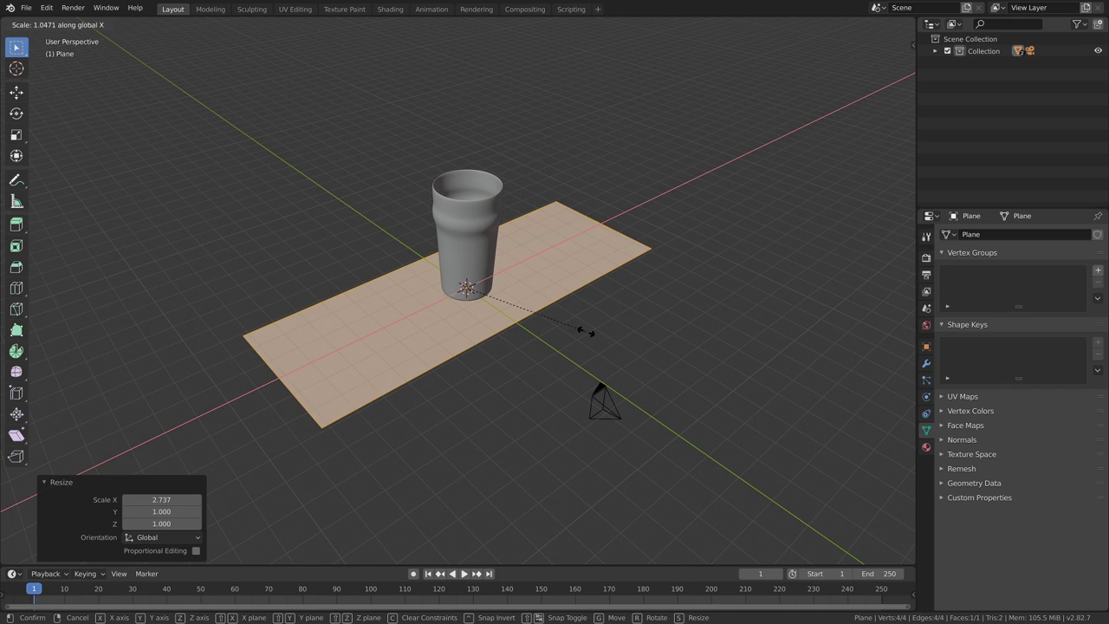
right_click(596, 327)
key(s)
key(y)
click(650, 324)
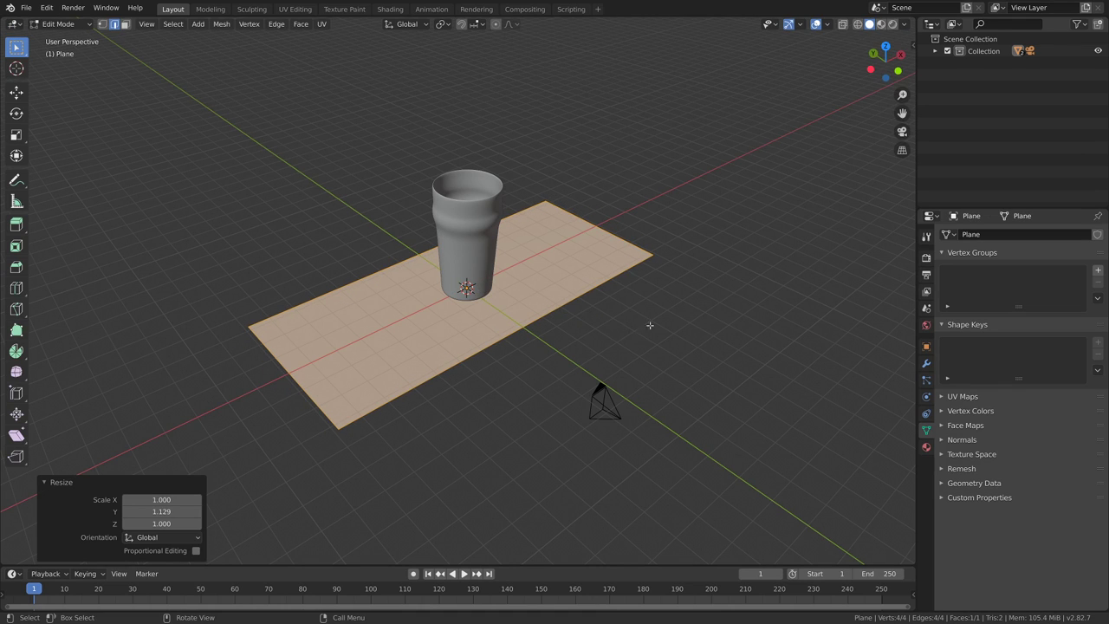
key(Tab)
- Split the 3D viewport vertically at about a quarter of its width and turn the narrow area into an Image Editor
right_click(396, 17)
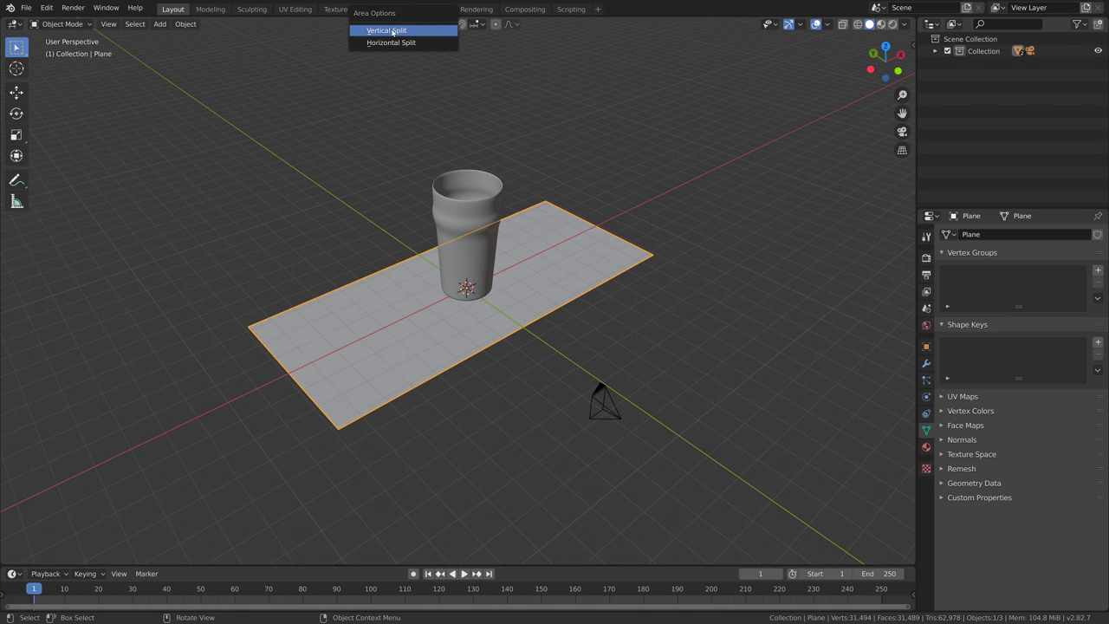
click(394, 32)
click(262, 216)
click(59, 23)
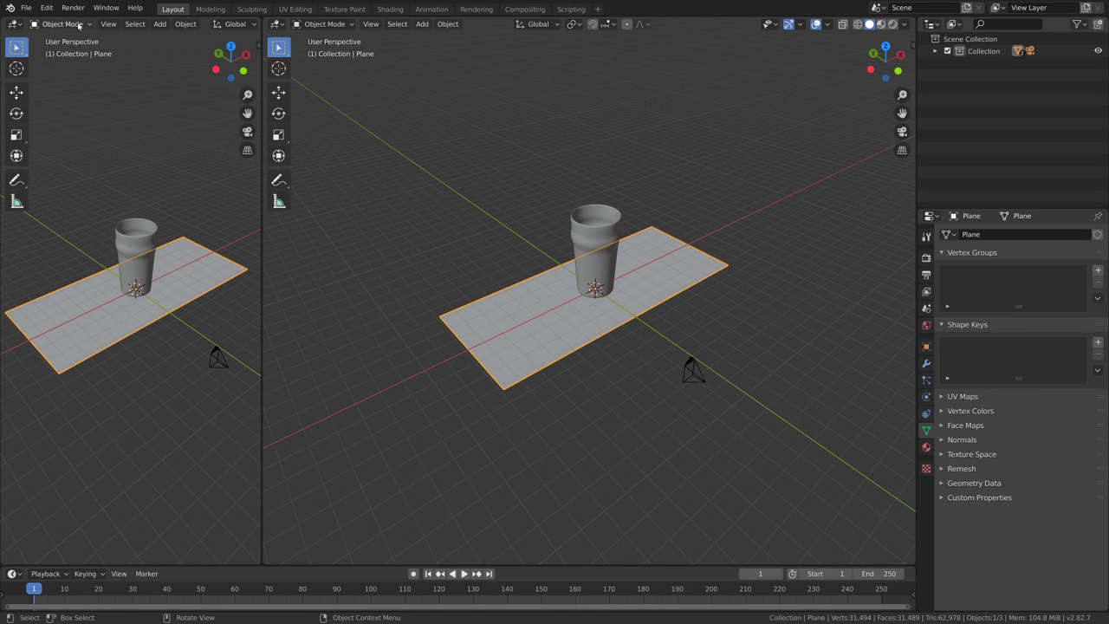
click(83, 24)
click(14, 24)
click(35, 83)
- Display the already loaded reference photo M3RJBB (1).jpg in the Image Editor and fit it to the area
click(205, 24)
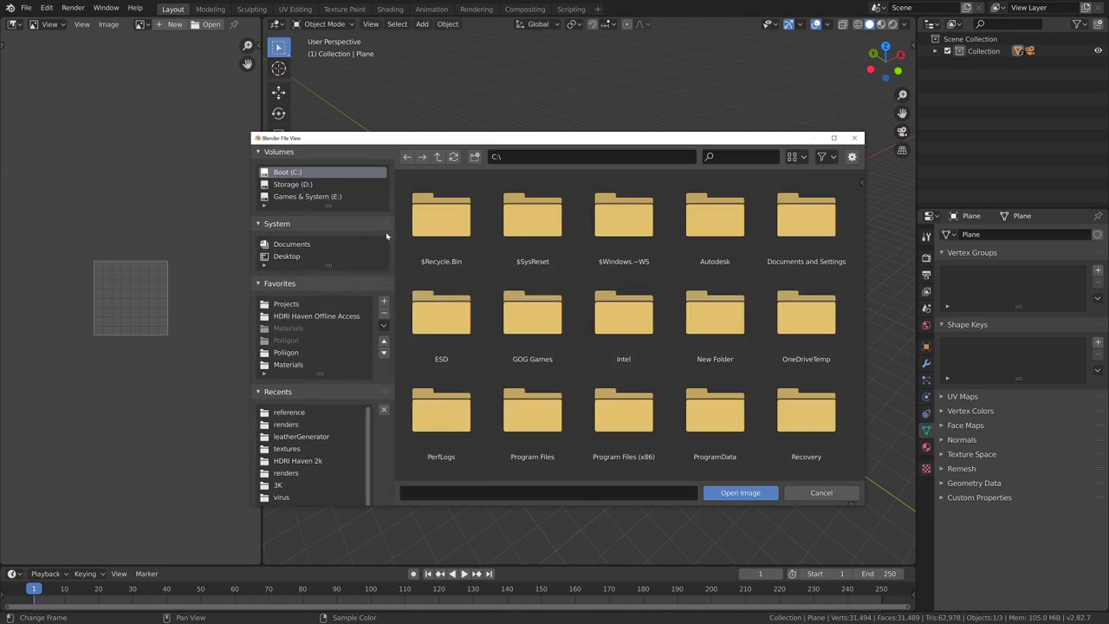
click(806, 475)
click(141, 25)
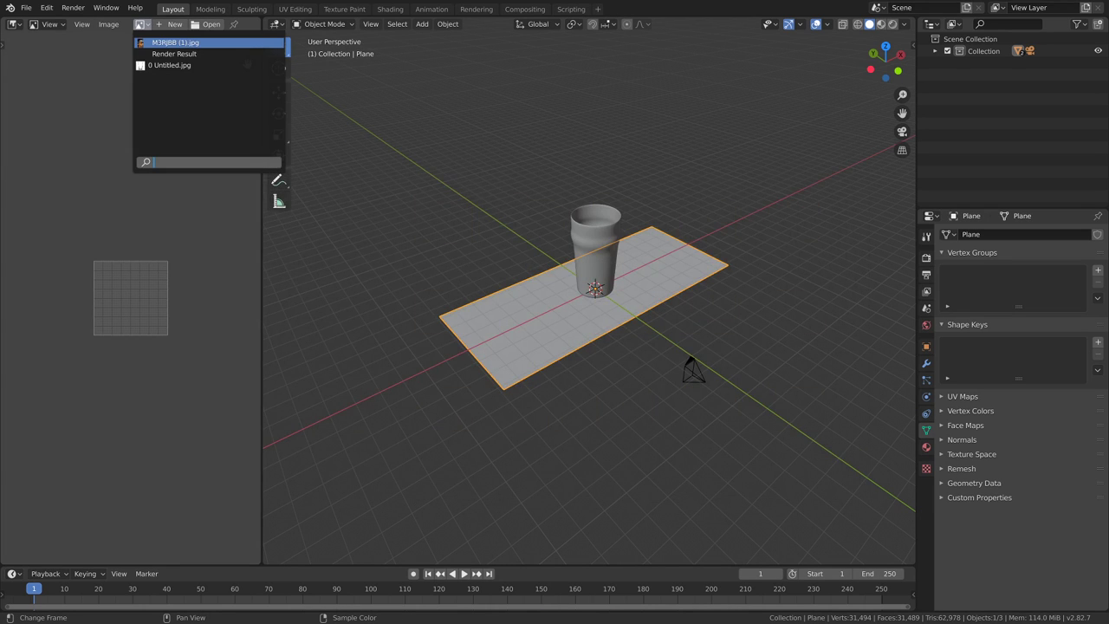
click(171, 45)
scroll(182, 312, down, 7)
scroll(182, 312, up, 2)
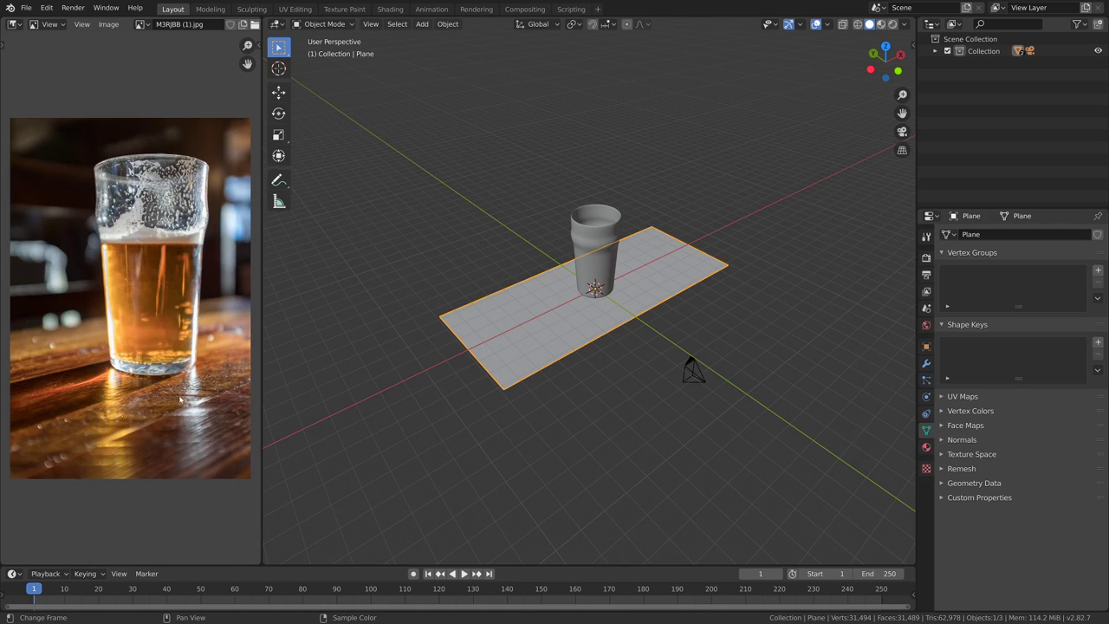
- Widen the tabletop plane's mesh by about 1.23 along Y in Edit Mode
middle_drag(563, 290, 676, 322)
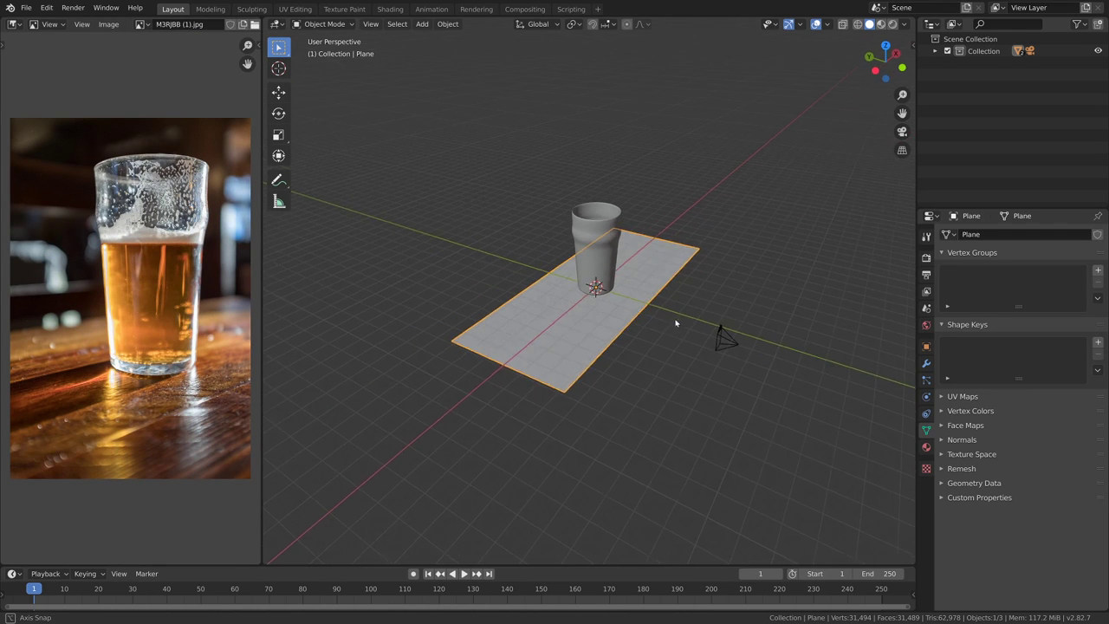
key(Tab)
key(s)
key(x)
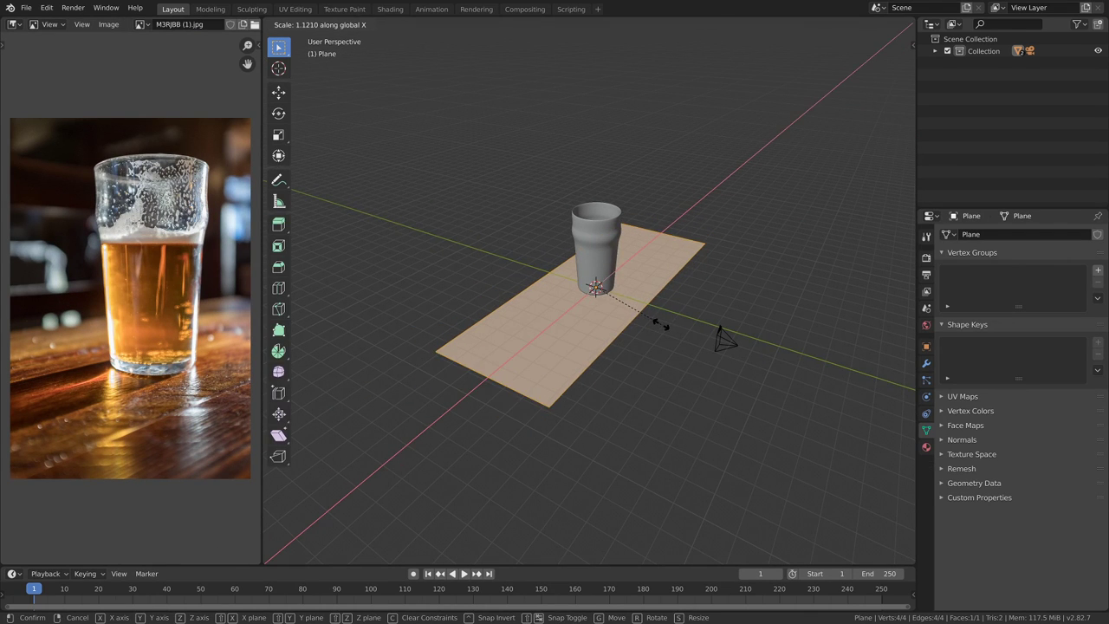
key(y)
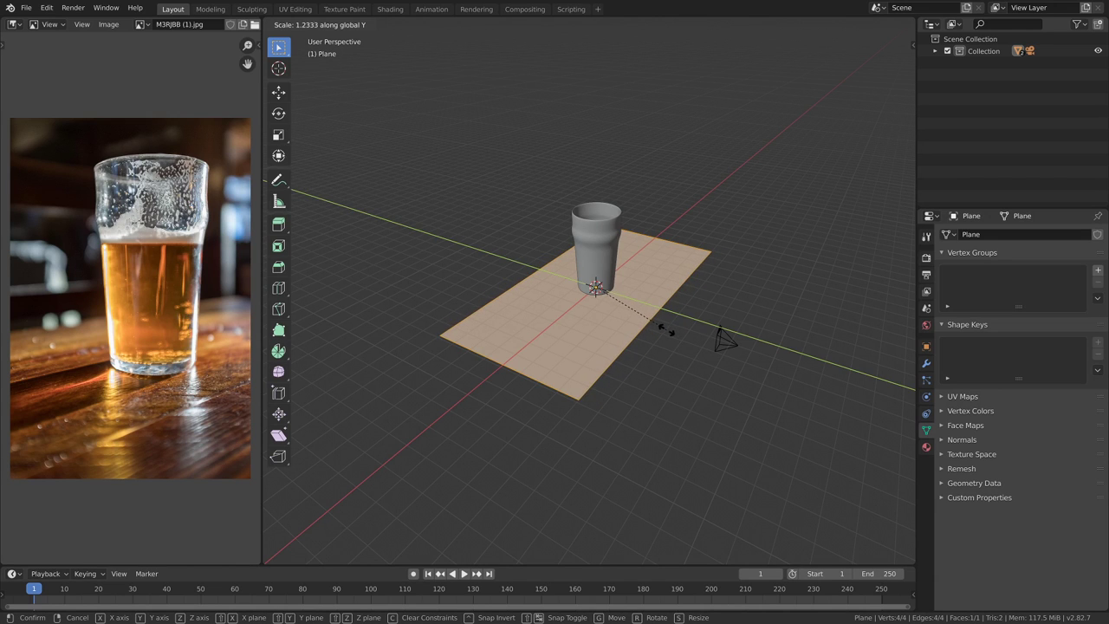
click(664, 328)
middle_drag(636, 384, 631, 325)
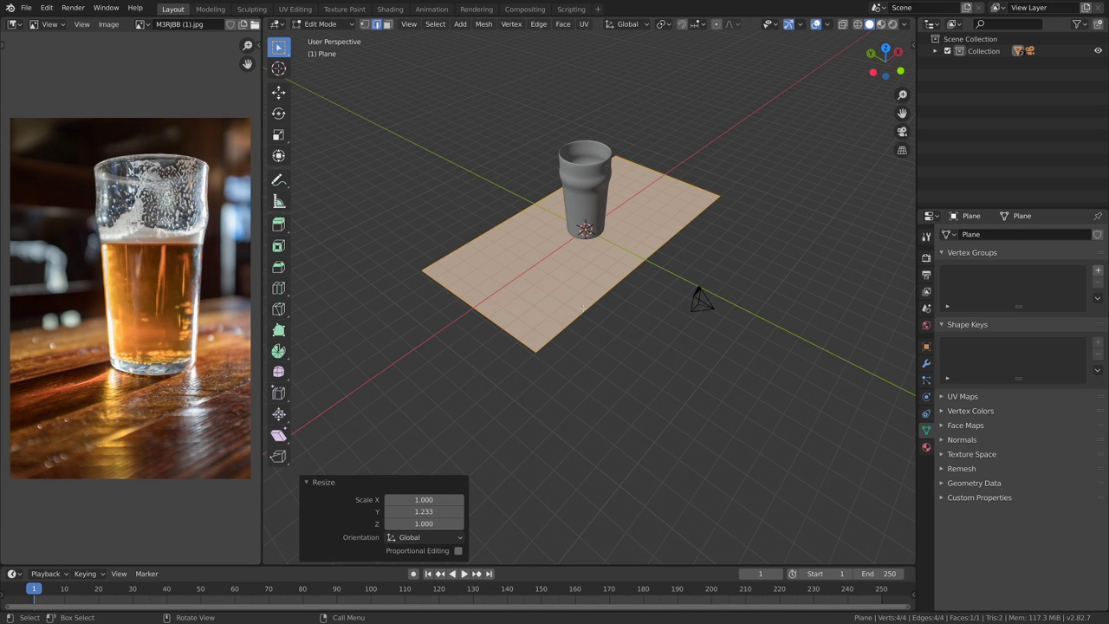
- Enlarge the whole tabletop plane uniformly by about 1.2
middle_drag(606, 317, 611, 270)
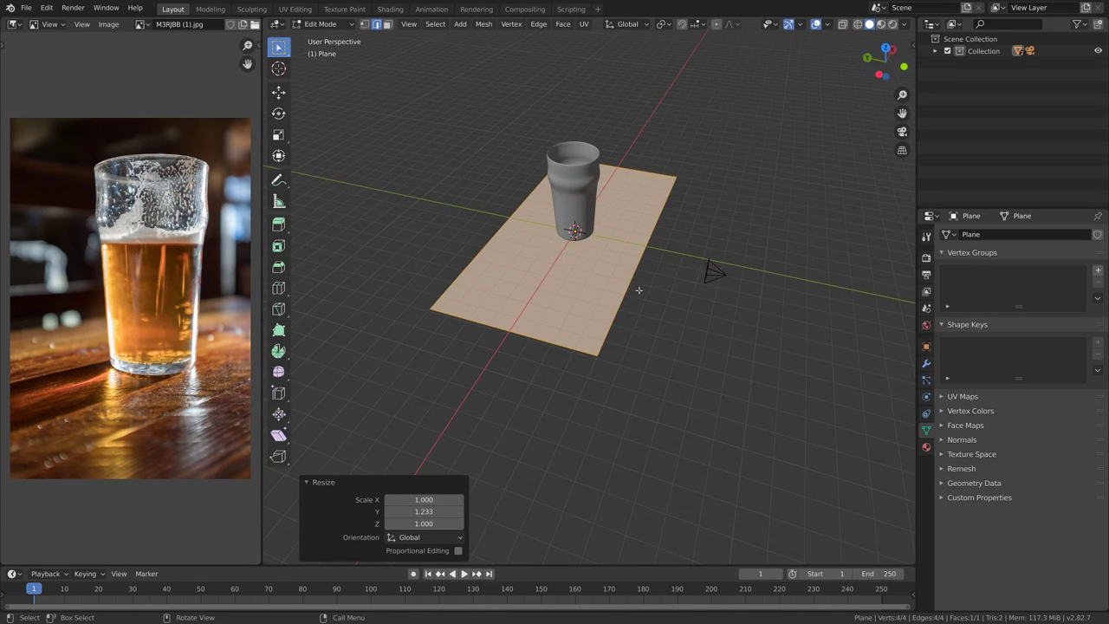
key(s)
key(x)
click(664, 296)
key(s)
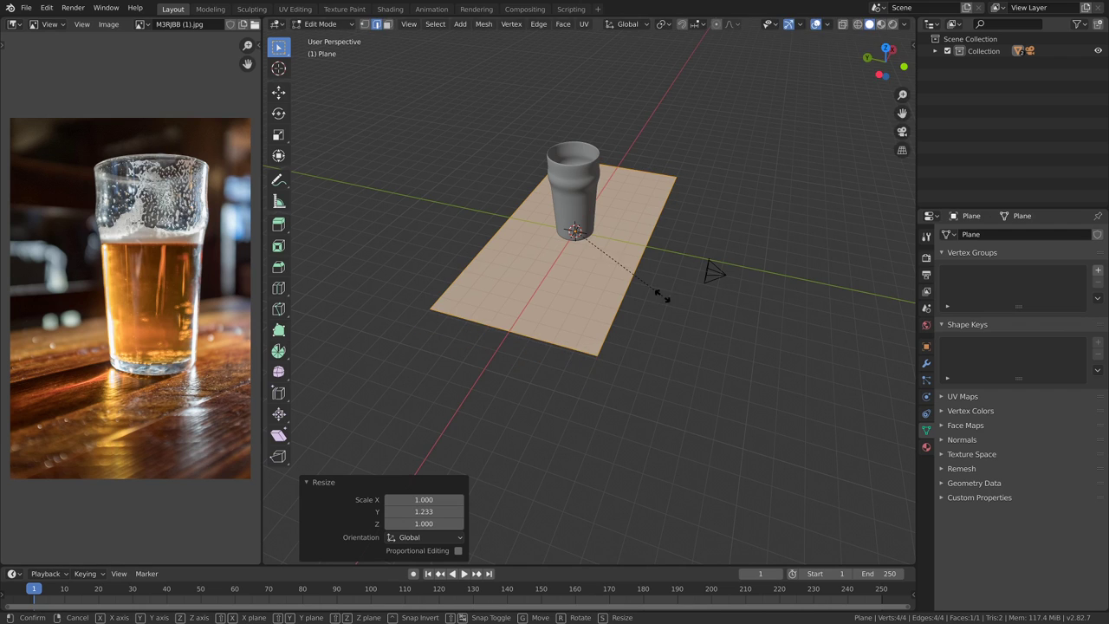
click(679, 300)
mouse_move(679, 301)
middle_down()
mouse_move(656, 307)
mouse_move(658, 295)
middle_up()
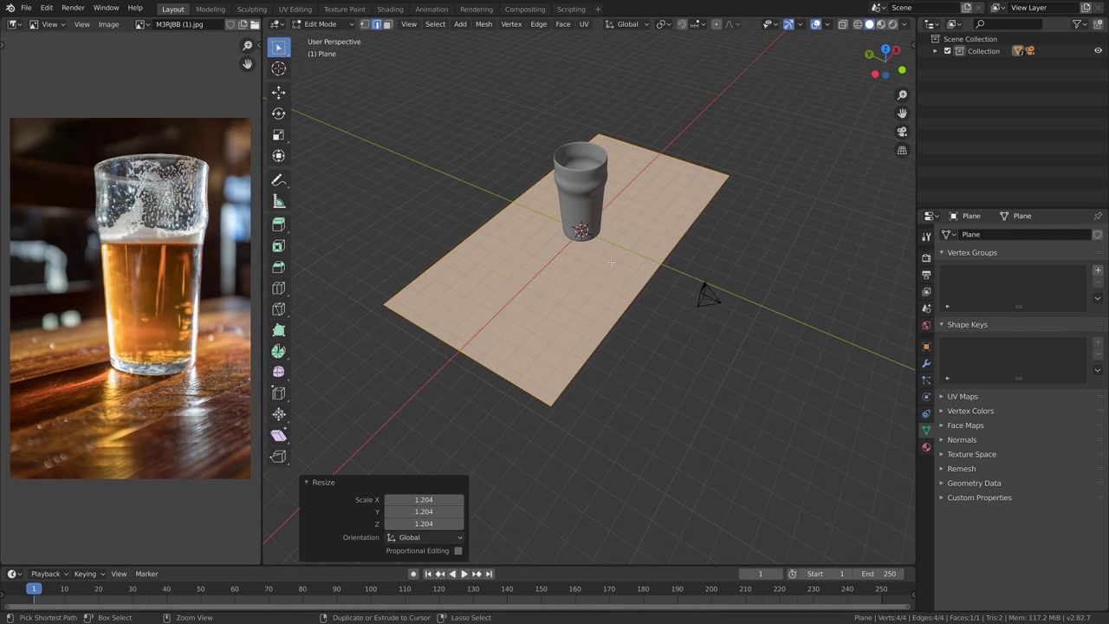
- Add two lengthwise loop cuts along X on either side of the glass's centre, slid by about 0.21 and 0.27
key(ctrl+r)
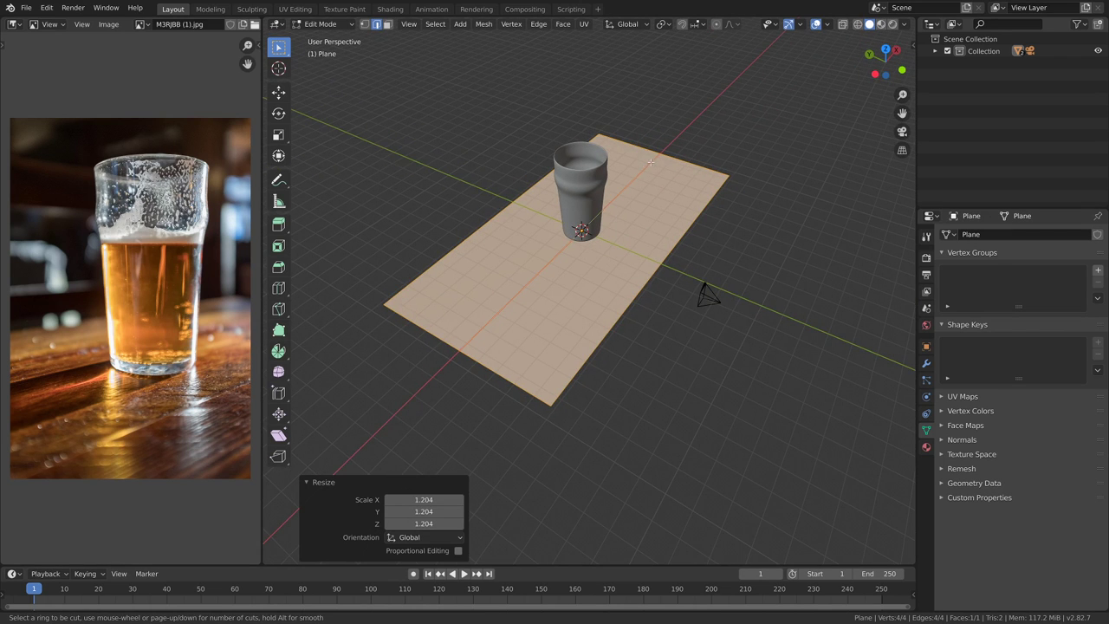
click(650, 162)
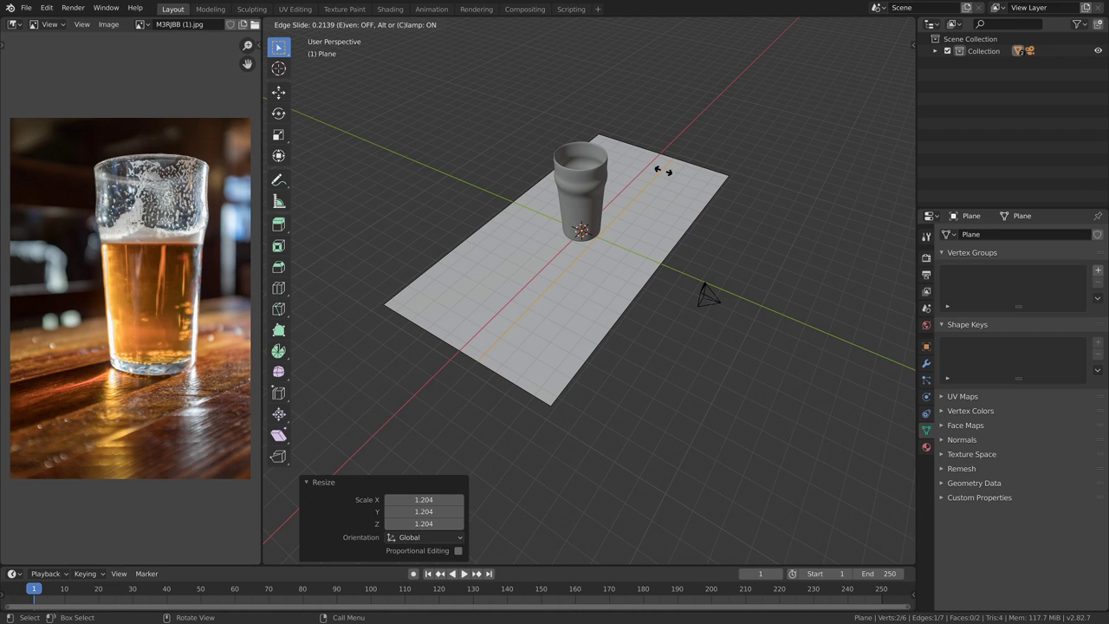
click(663, 170)
key(ctrl+r)
click(663, 165)
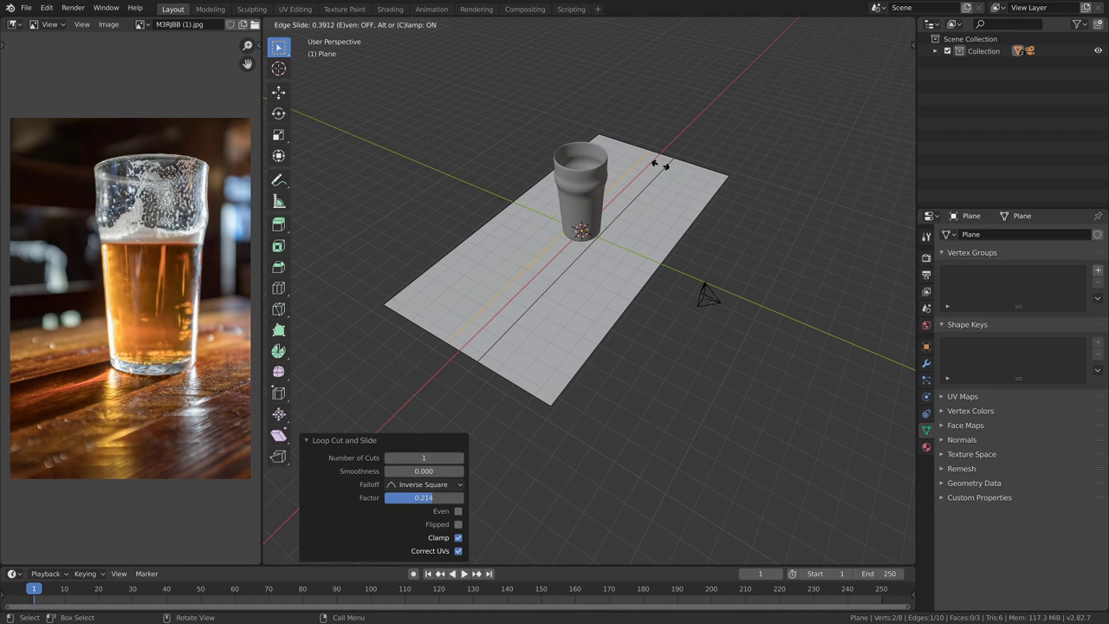
click(655, 165)
- Add two more lengthwise loop cuts to the tabletop section on the camera side, dividing it into planks
middle_drag(655, 244, 700, 239)
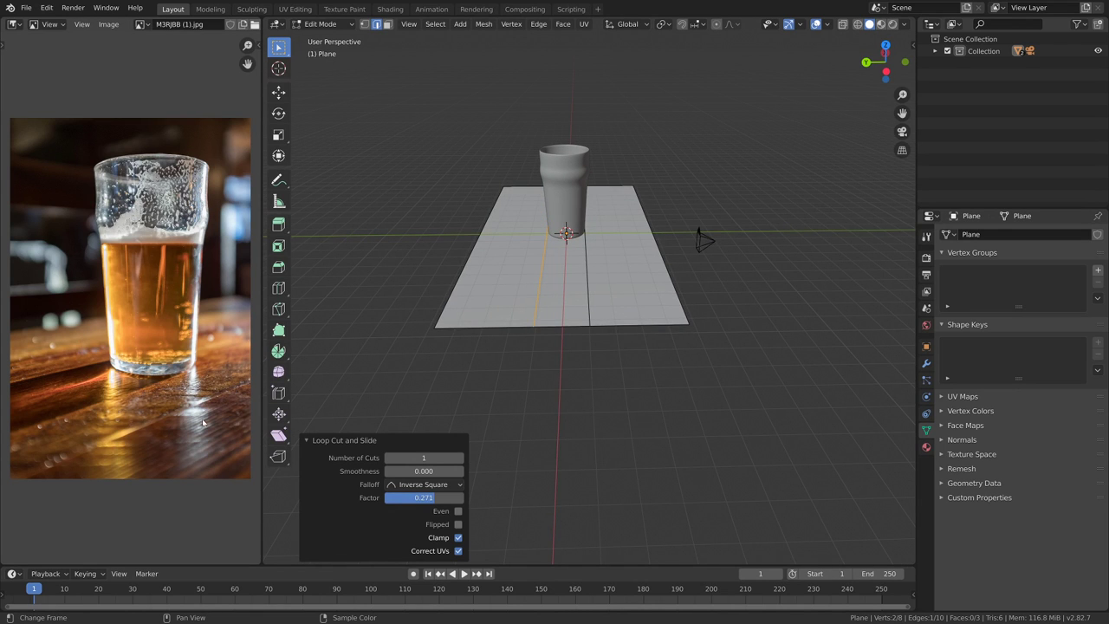
middle_drag(347, 390, 429, 380)
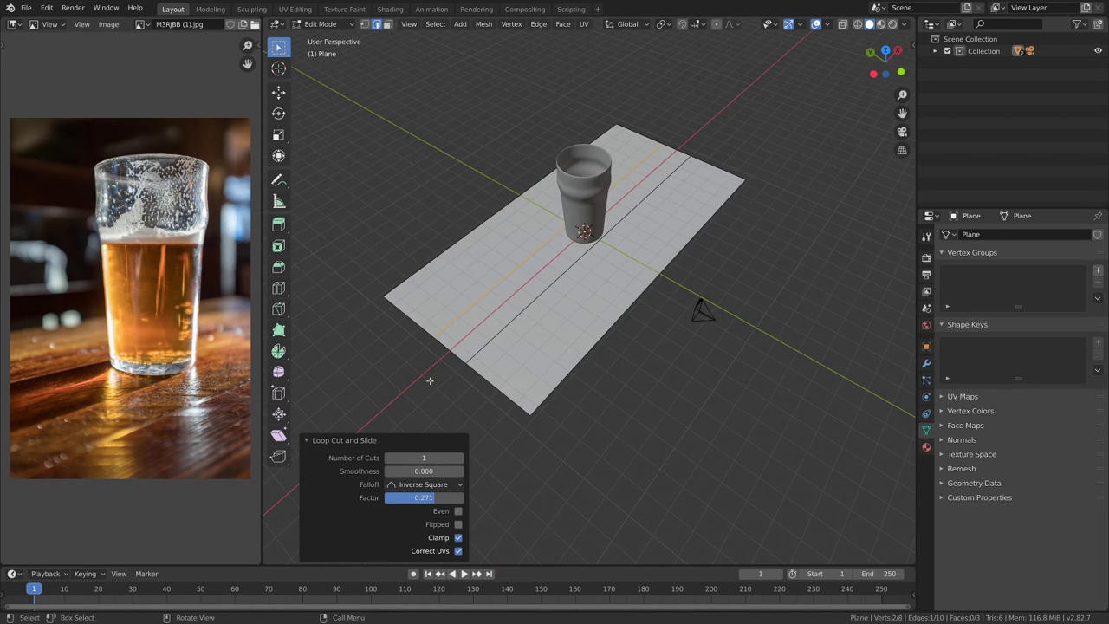
key(ctrl+r)
click(709, 168)
click(704, 166)
key(ctrl+r)
click(712, 169)
click(724, 170)
- Add a lengthwise loop cut to the wide tabletop section behind the glass, slid by a factor of about 0.42
middle_drag(724, 171, 563, 125)
key(ctrl+r)
click(552, 122)
click(563, 121)
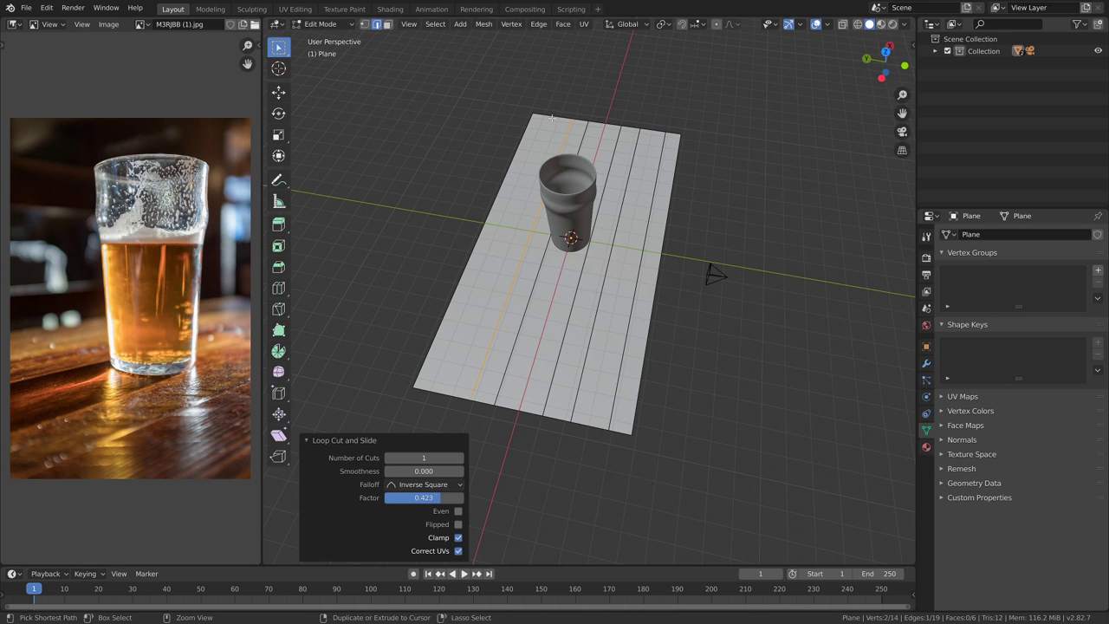
- Add one more lengthwise loop cut to the tabletop plane between its outer long edge and the nearest existing cut
key(ctrl+r)
click(544, 117)
click(540, 116)
middle_drag(706, 364, 685, 278)
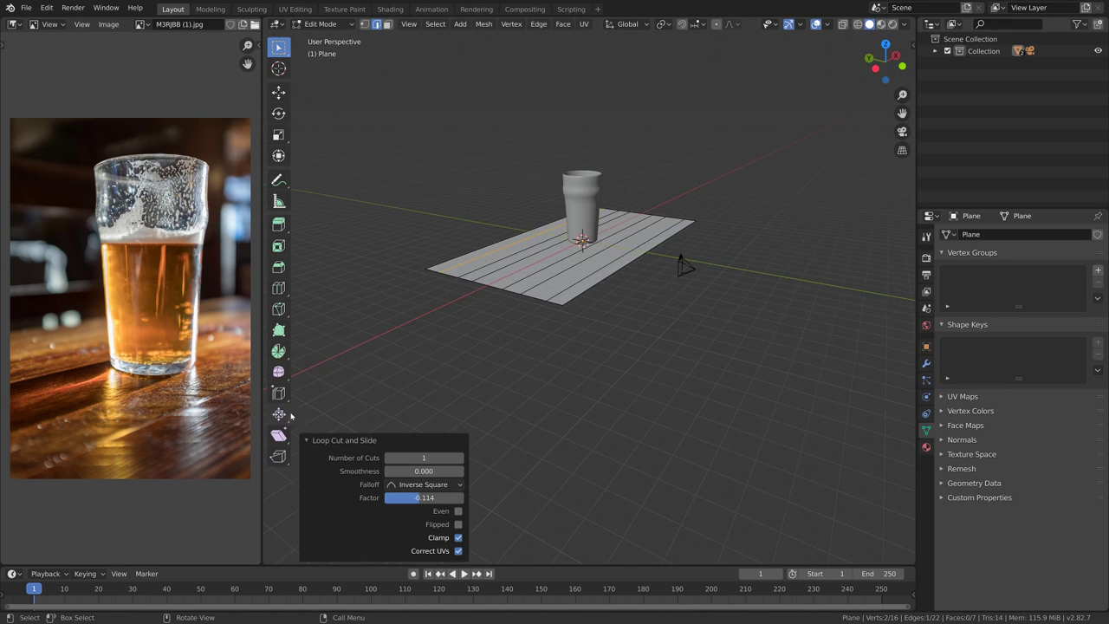
middle_drag(544, 312, 633, 337)
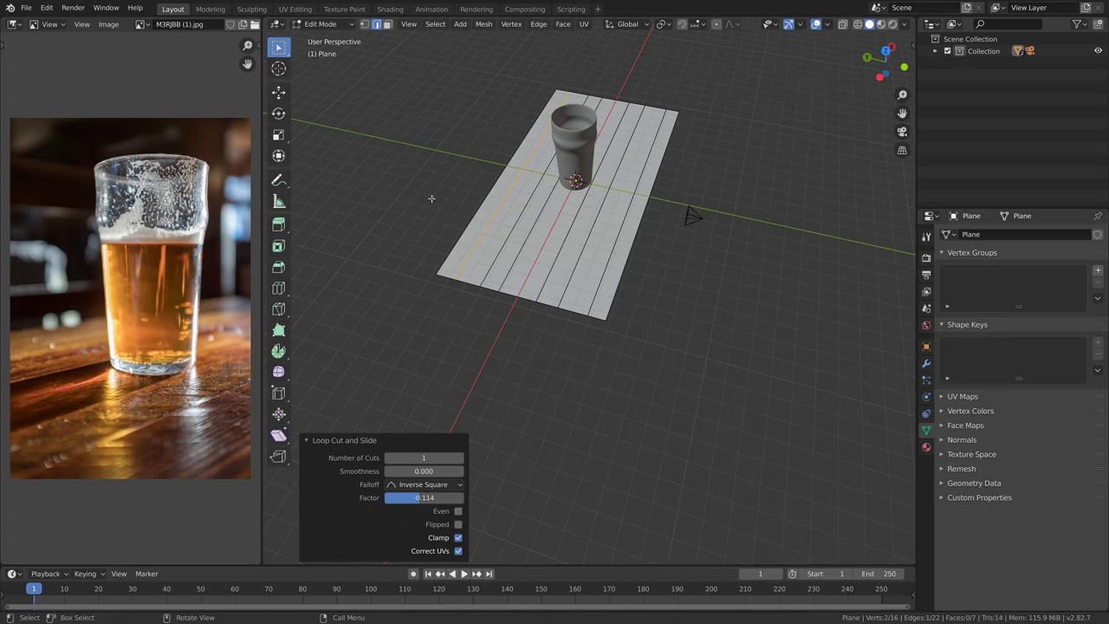
- Set the pivot to Individual Origins and extrude all the plane's faces individually by about 0.166 m
click(387, 24)
key(a)
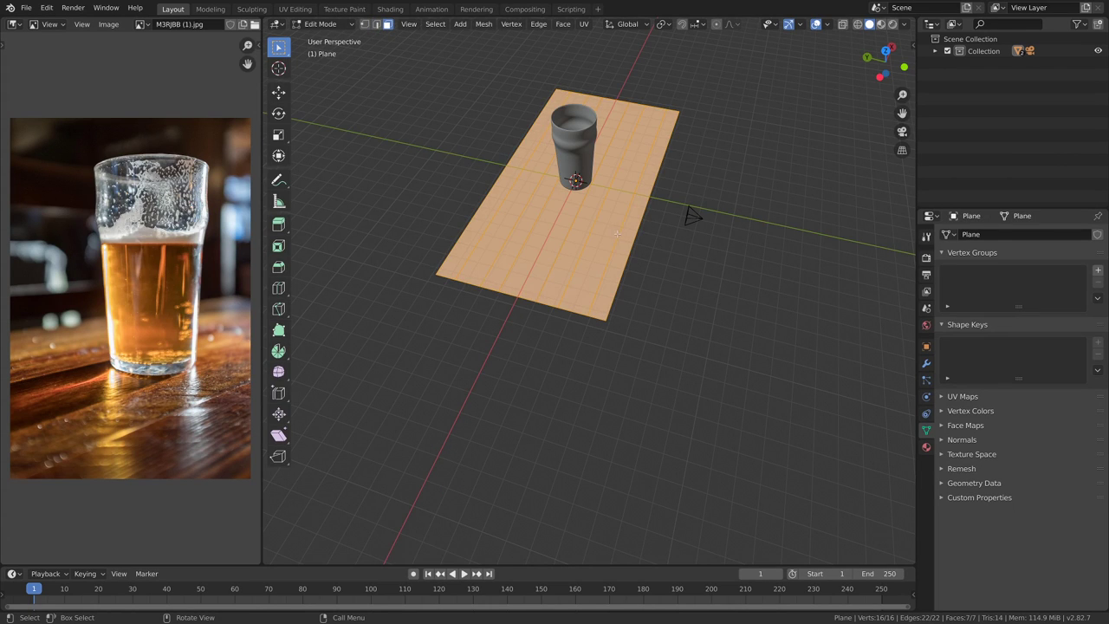
click(668, 25)
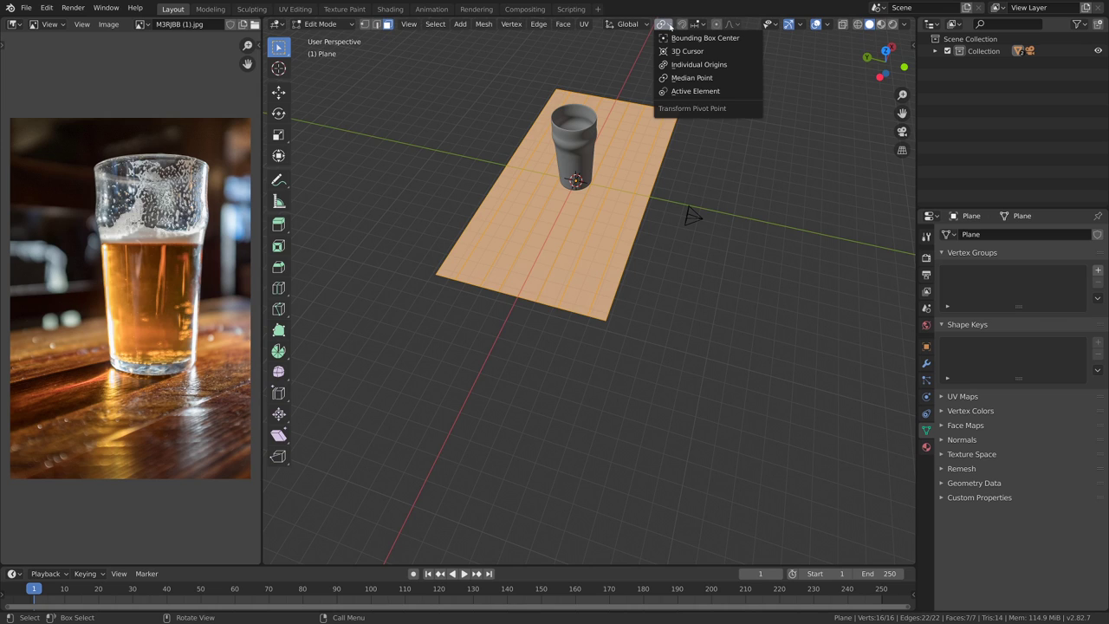
click(709, 64)
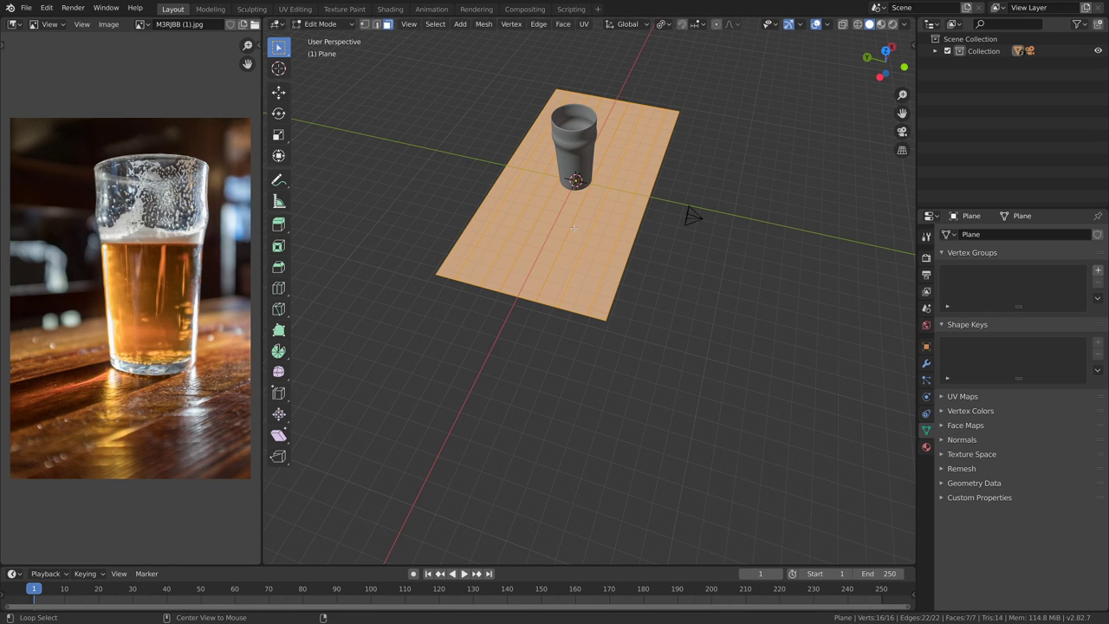
key(alt+e)
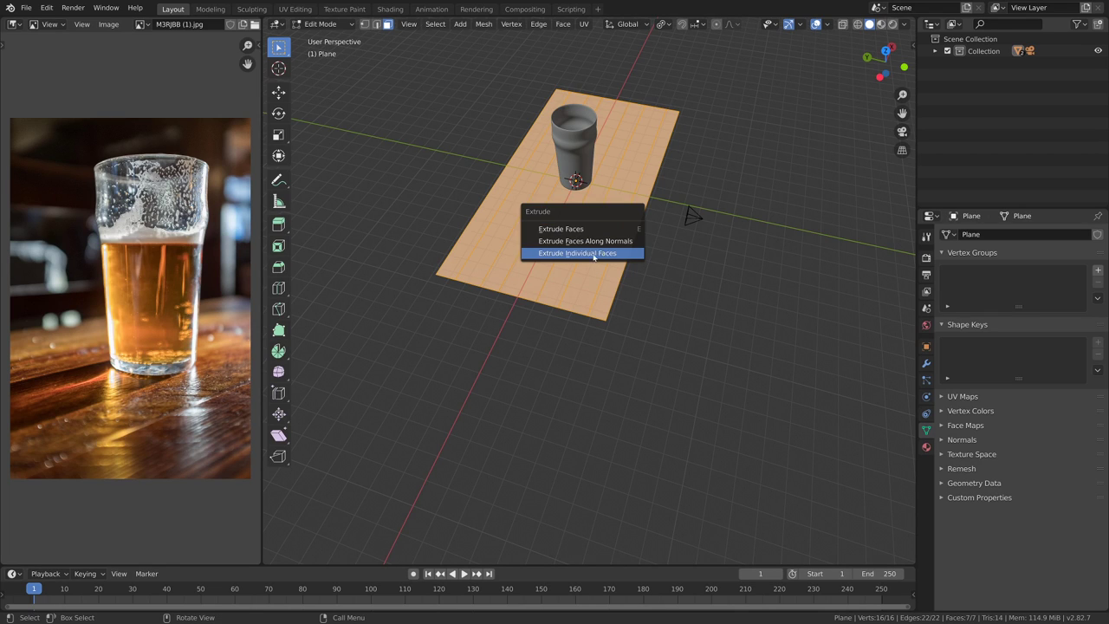
click(605, 254)
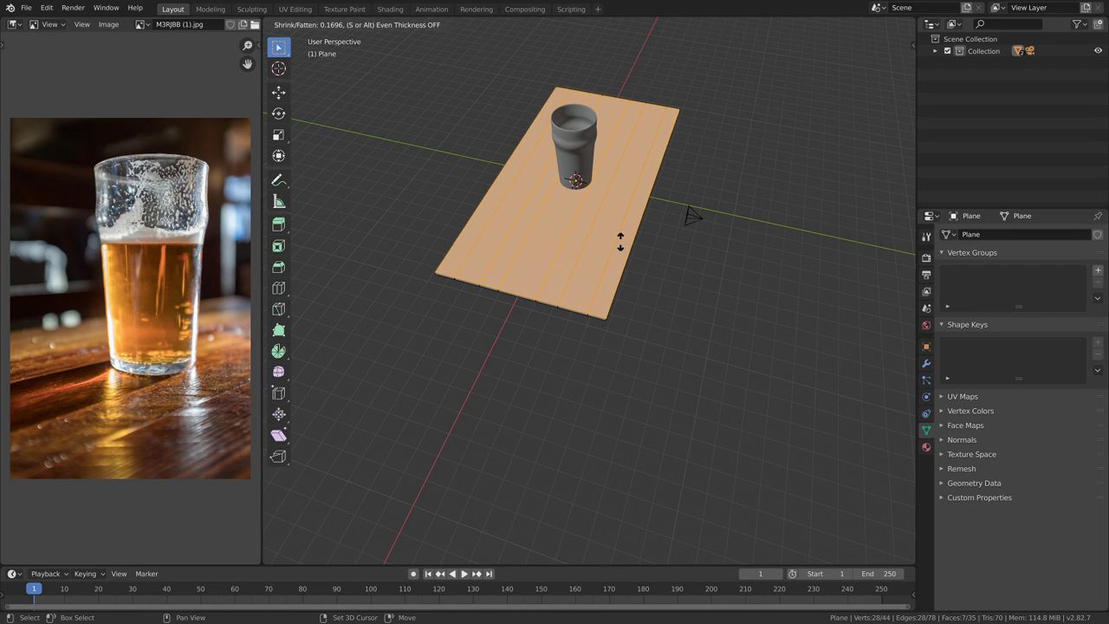
click(620, 244)
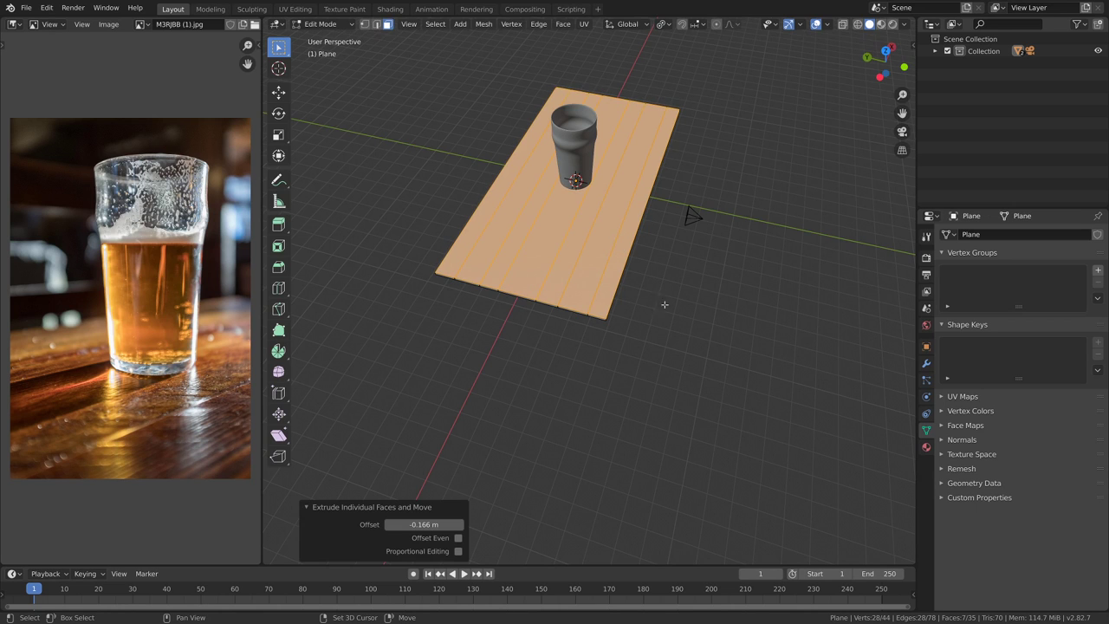
- Move the extruded plank faces down along Z by about 0.113 m to make the planks thinner
mouse_move(663, 304)
middle_down()
mouse_move(656, 269)
mouse_move(678, 214)
mouse_move(653, 315)
middle_up()
key(g)
key(z)
click(663, 271)
- Scale the top faces along Y to about 0.967 around their individual origins to open gaps between the planks
key(s)
key(y)
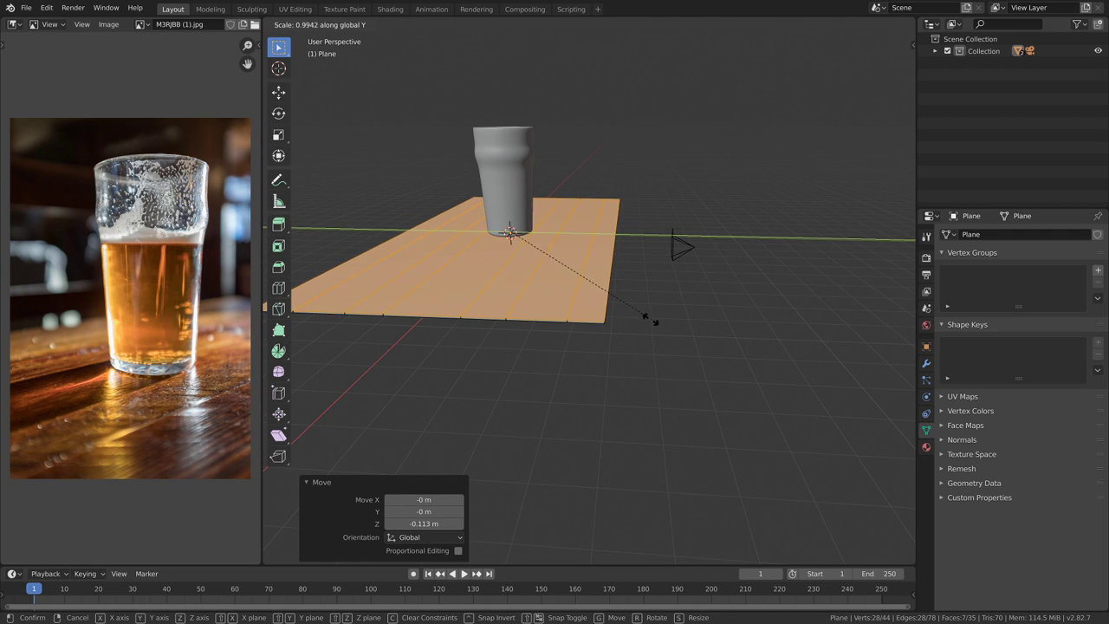
click(647, 321)
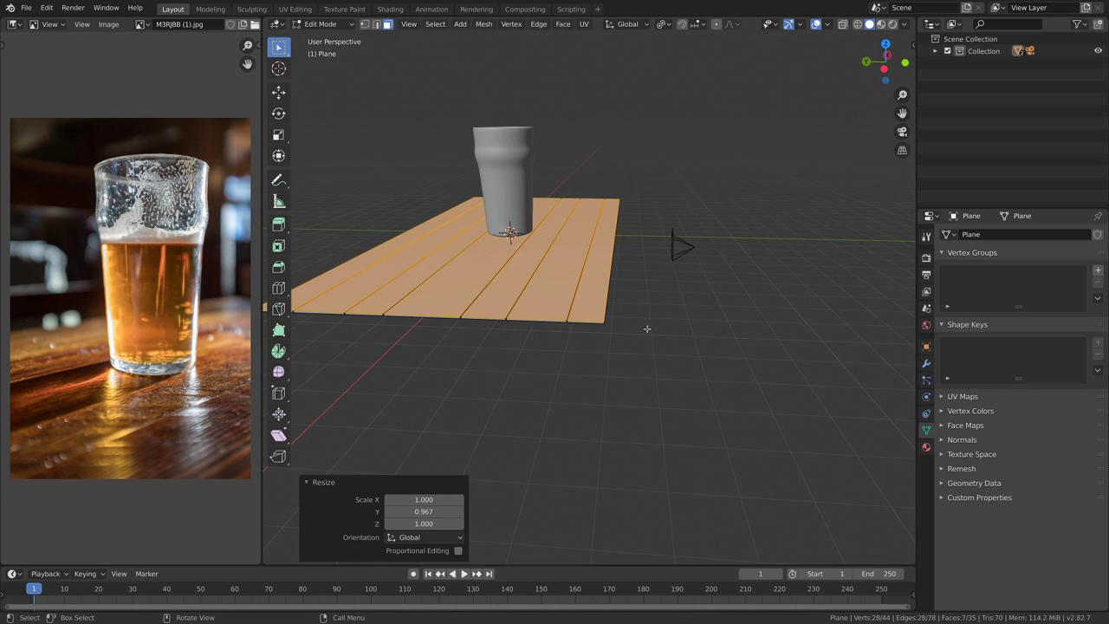
mouse_move(649, 323)
middle_down()
mouse_move(673, 324)
mouse_move(654, 258)
mouse_move(728, 292)
mouse_move(648, 287)
mouse_move(705, 299)
mouse_move(776, 269)
mouse_move(725, 265)
mouse_move(639, 309)
middle_up()
key(Tab)
key(Tab)
- Delete the lower edges of all the planks along both short ends of the tabletop
scroll(639, 309, up, 2)
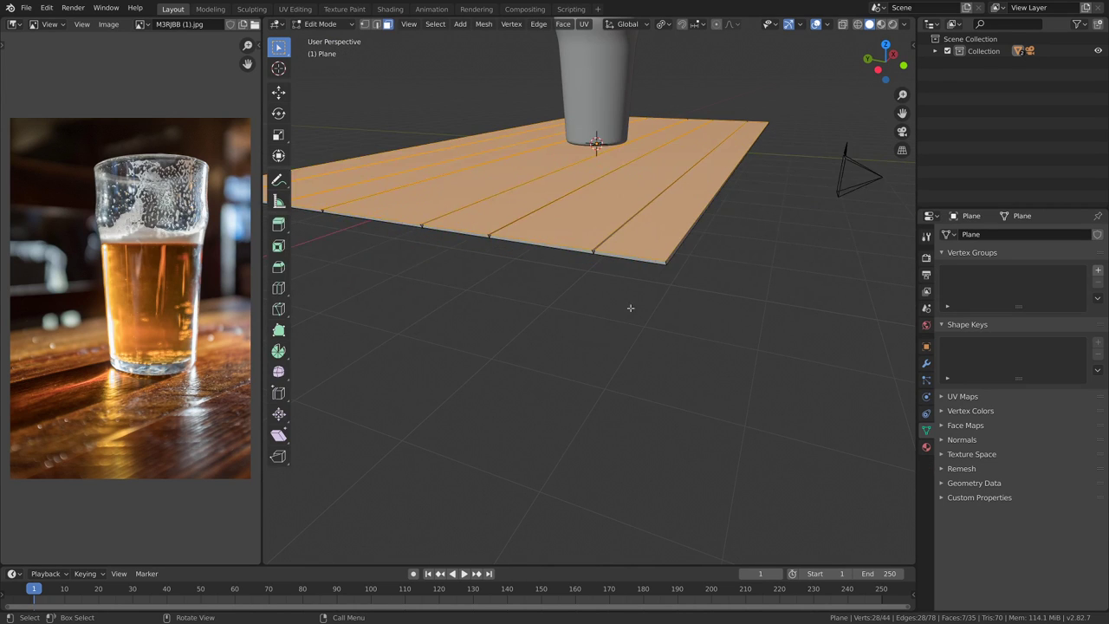
click(375, 24)
click(617, 259)
shift+click(556, 247)
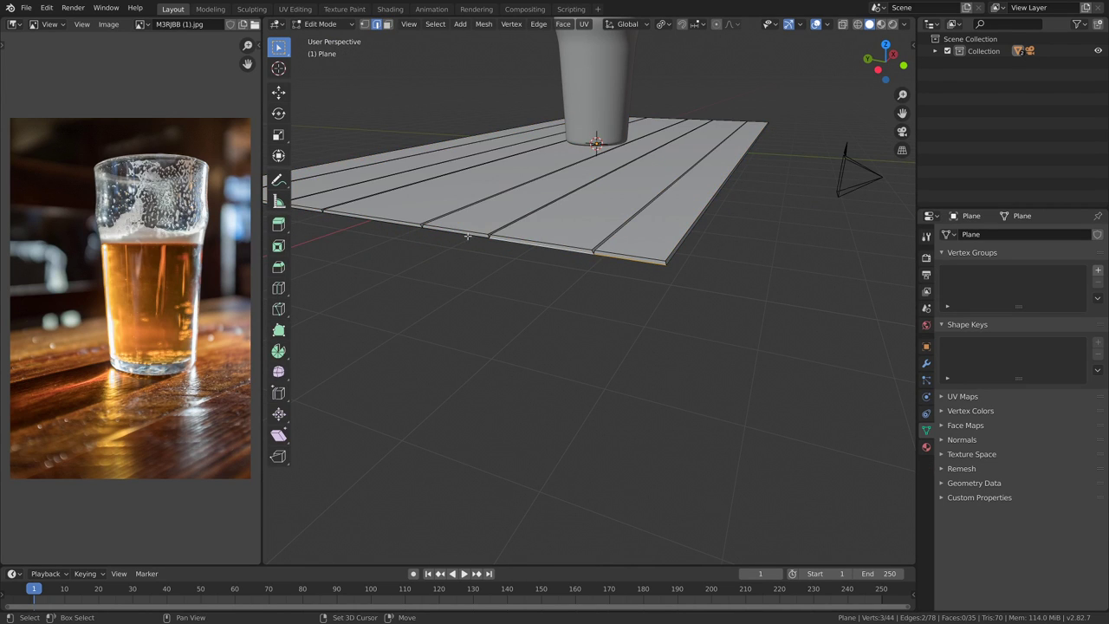
shift+click(468, 237)
shift+click(419, 243)
shift+middle_drag(420, 245, 558, 272)
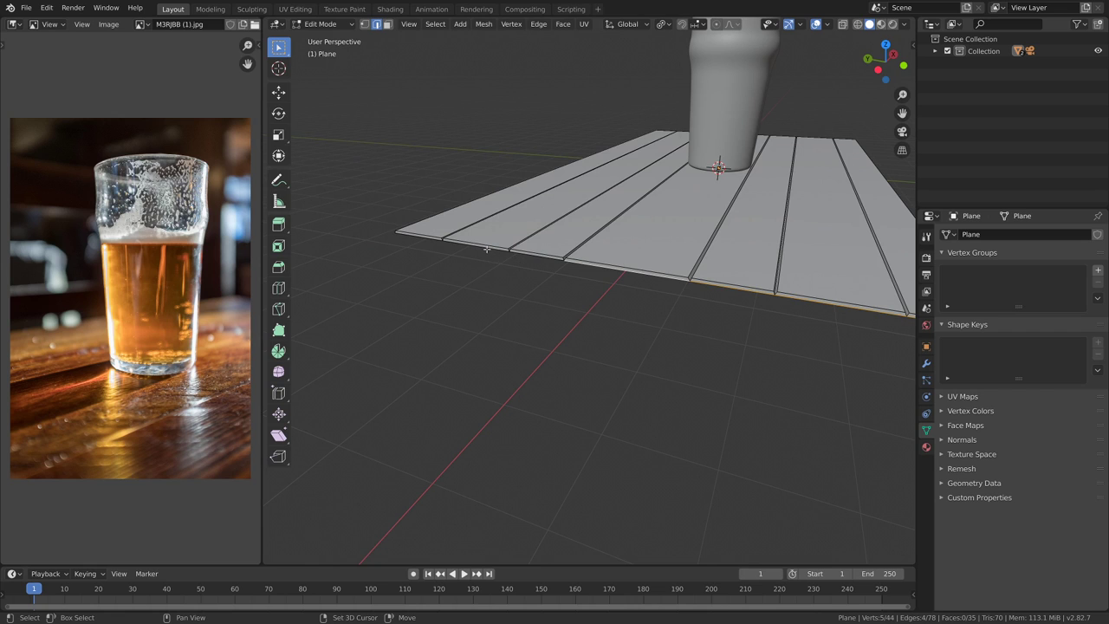
shift+click(518, 250)
shift+click(431, 239)
scroll(745, 315, down, 4)
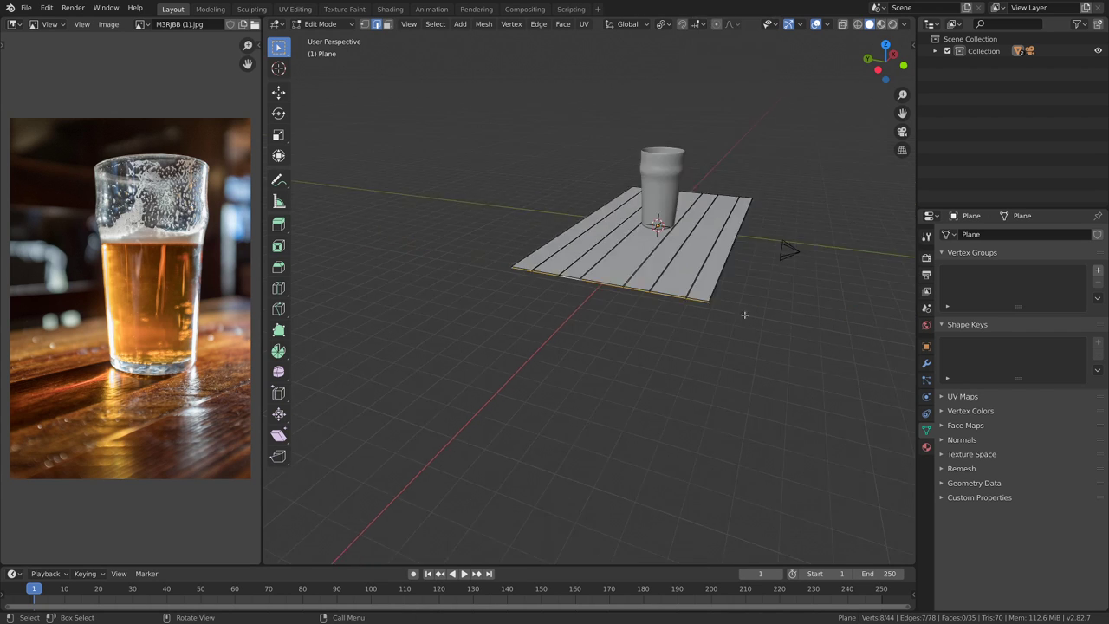
middle_drag(745, 315, 594, 314)
shift+middle_drag(716, 364, 607, 344)
scroll(607, 344, up, 2)
shift+click(431, 344)
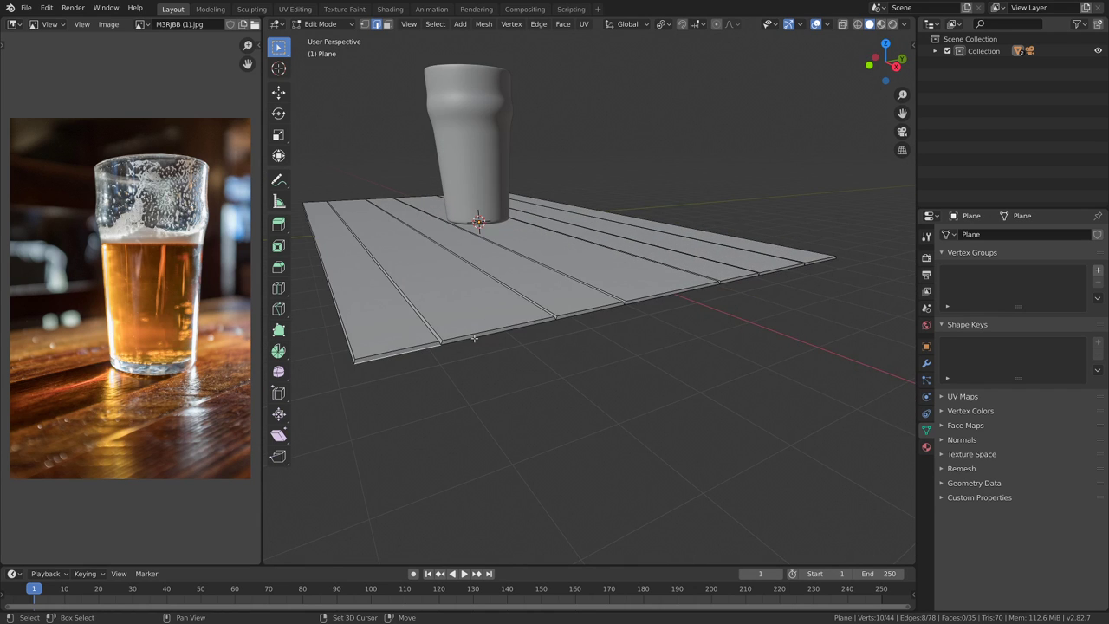
shift+click(511, 328)
shift+click(601, 309)
shift+click(710, 288)
shift+click(761, 275)
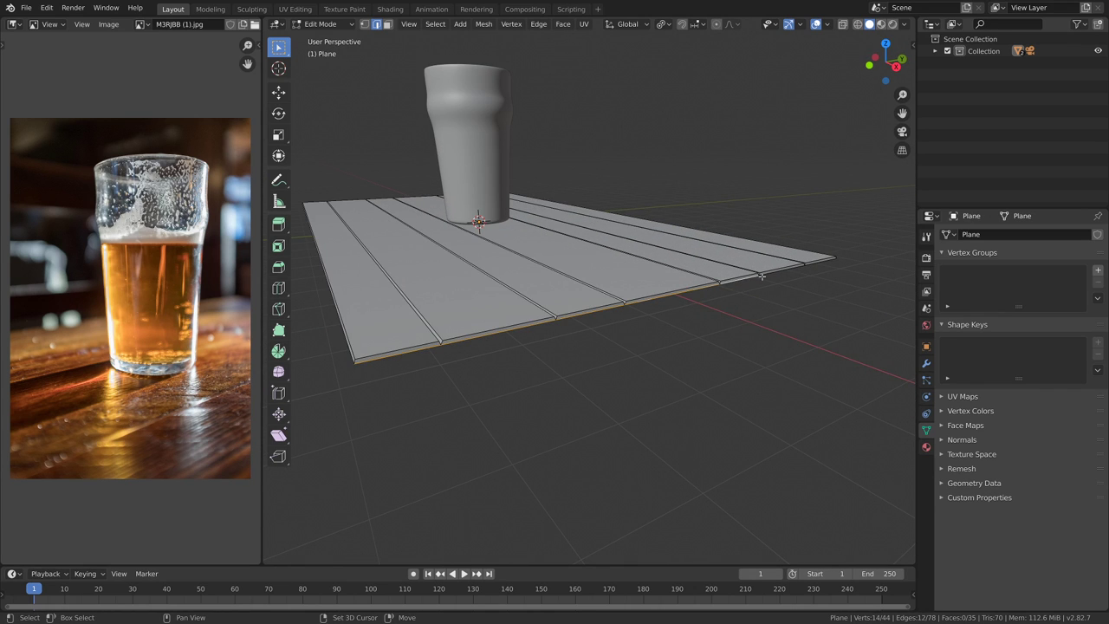
key(x)
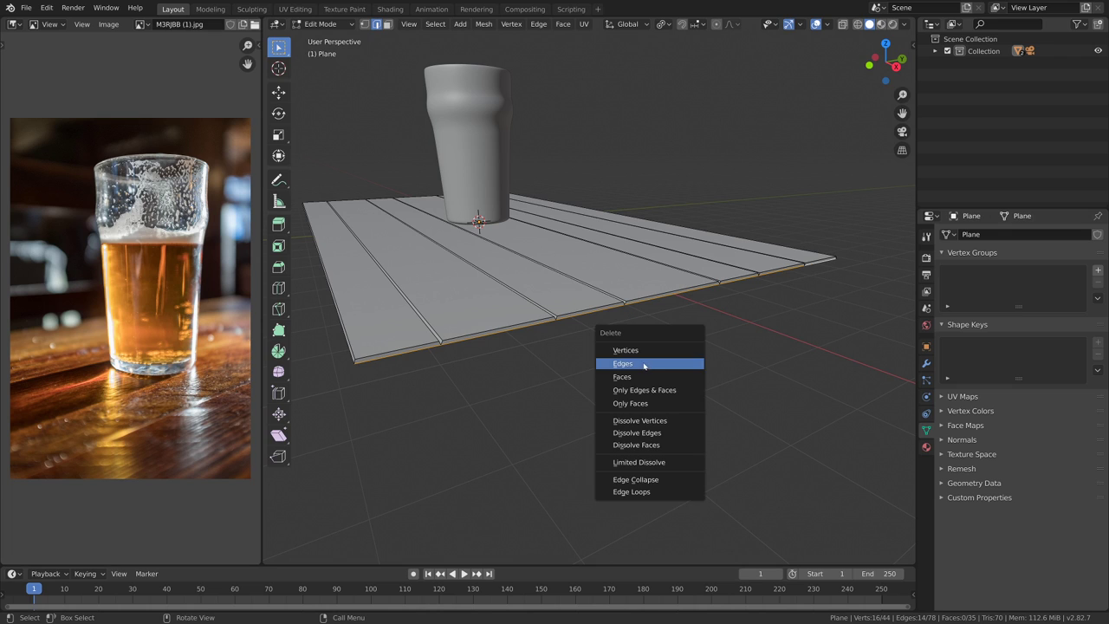
click(645, 363)
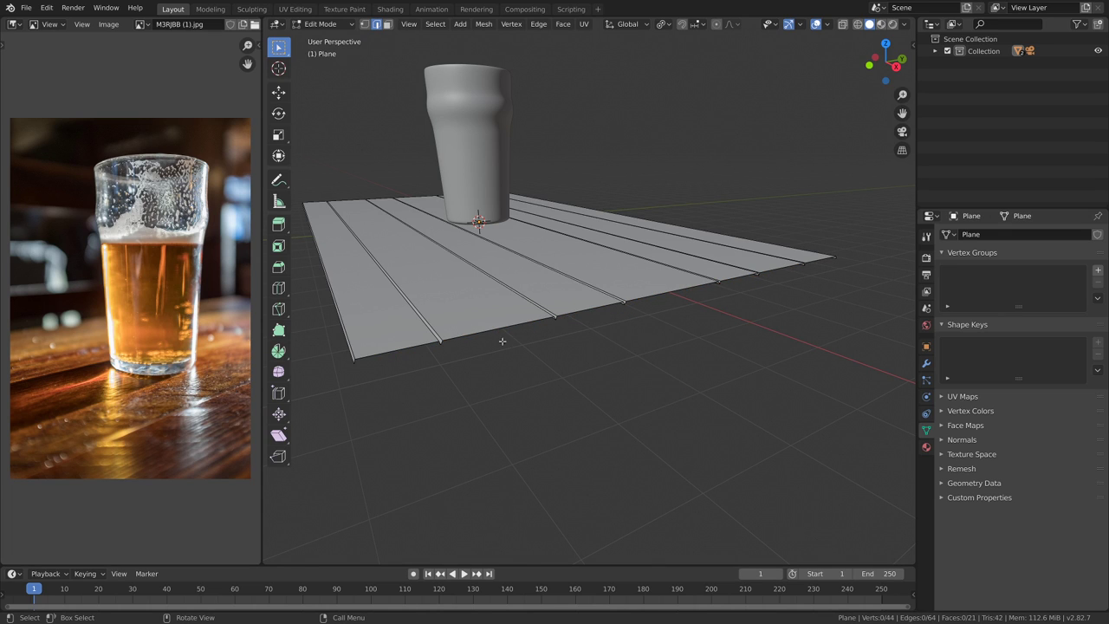
- Rip the shared bottom edges in the first two grooves, leaving the ripped edges in place
middle_drag(519, 328, 453, 404)
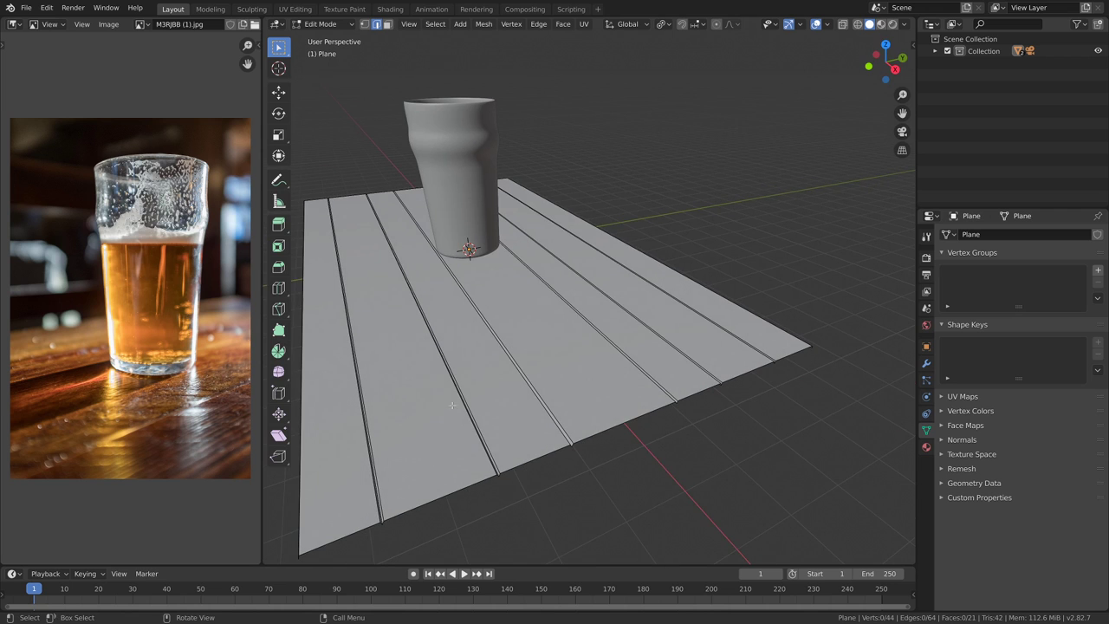
click(376, 478)
shift+middle_drag(378, 479, 461, 417)
scroll(458, 415, up, 3)
click(373, 482)
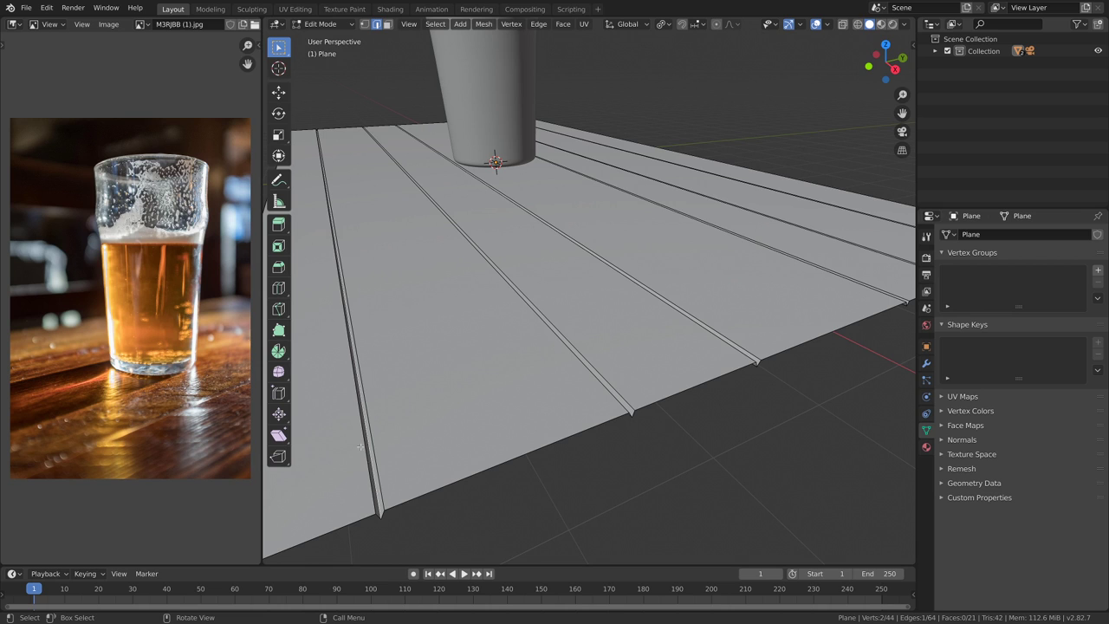
key(v)
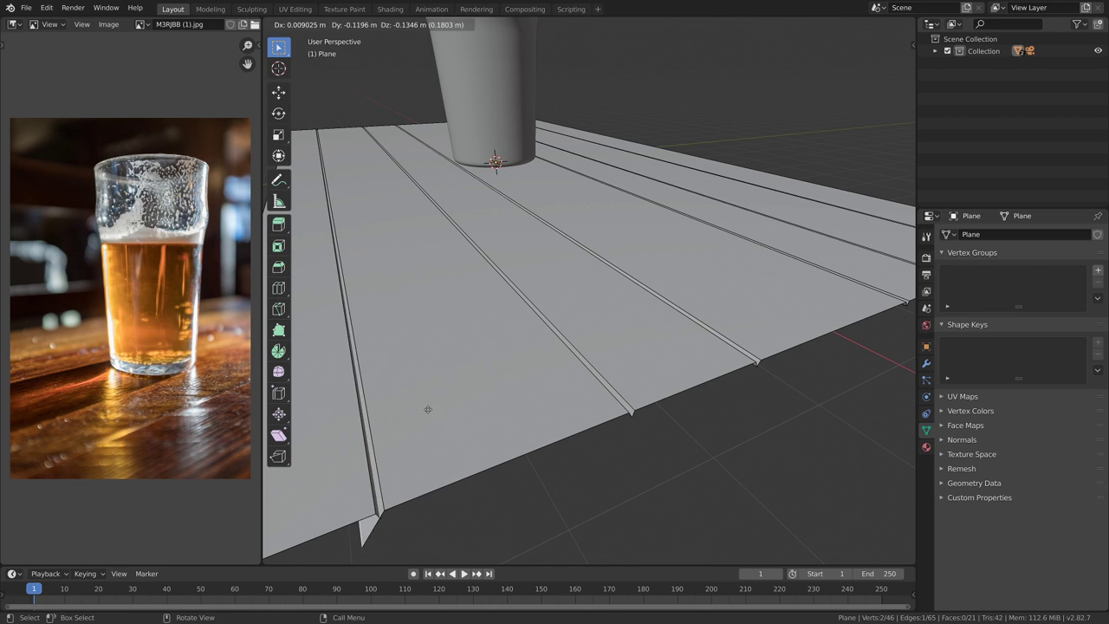
click(428, 407)
middle_drag(428, 408, 645, 375)
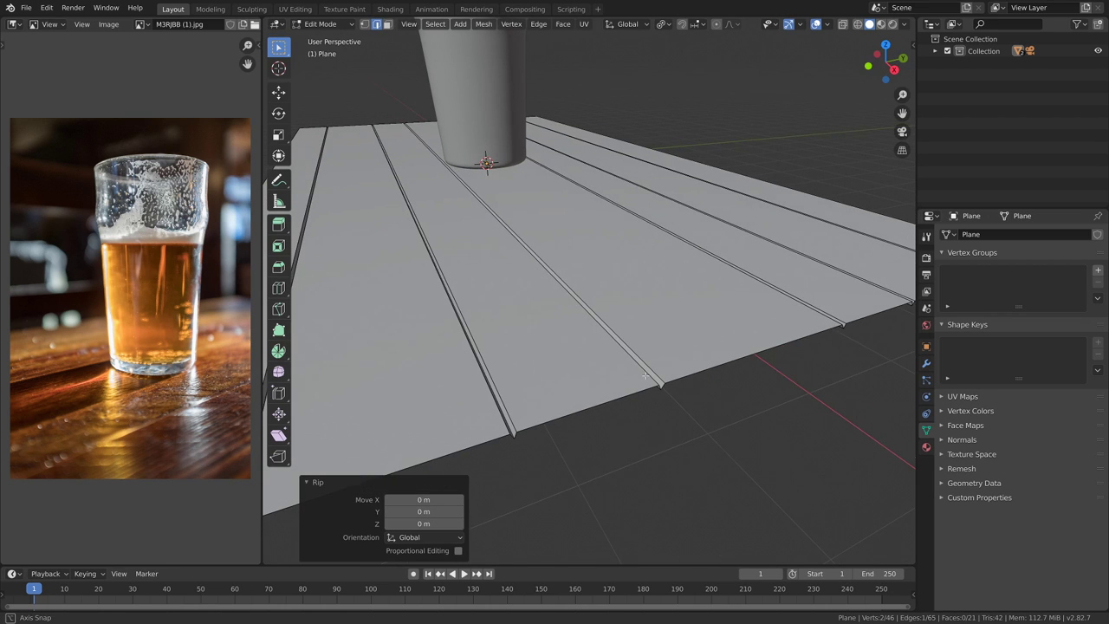
click(504, 418)
key(v)
right_click(554, 406)
- Rip the shared bottom edges in the remaining four grooves without displacing them, so every plank is separate
middle_drag(654, 376, 629, 375)
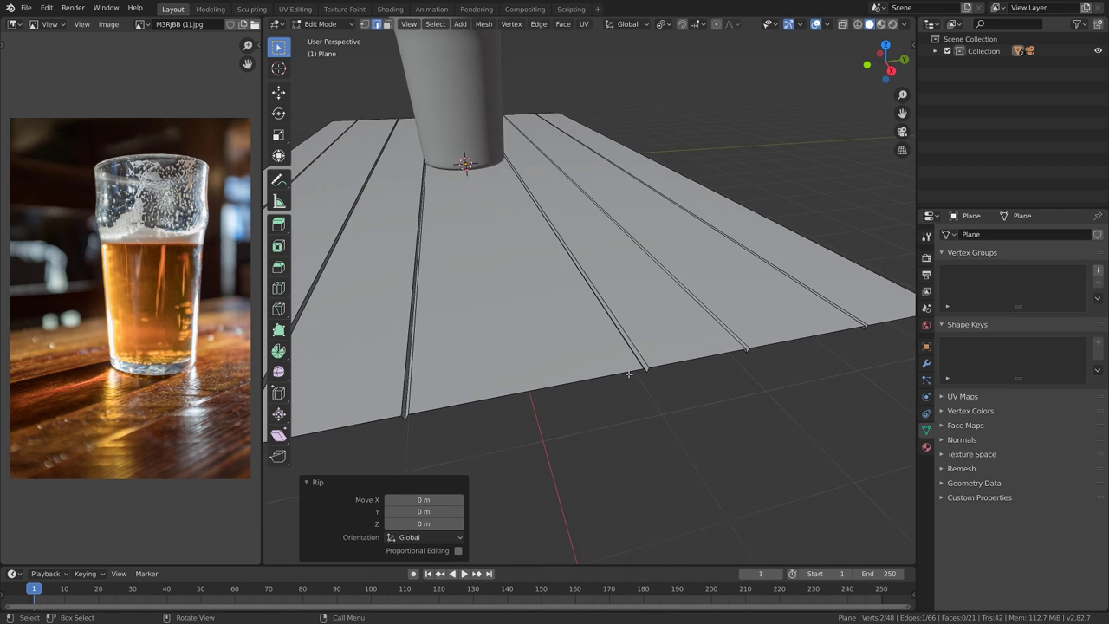
key(v)
right_click(411, 400)
middle_drag(411, 400, 638, 364)
key(v)
right_click(574, 371)
key(v)
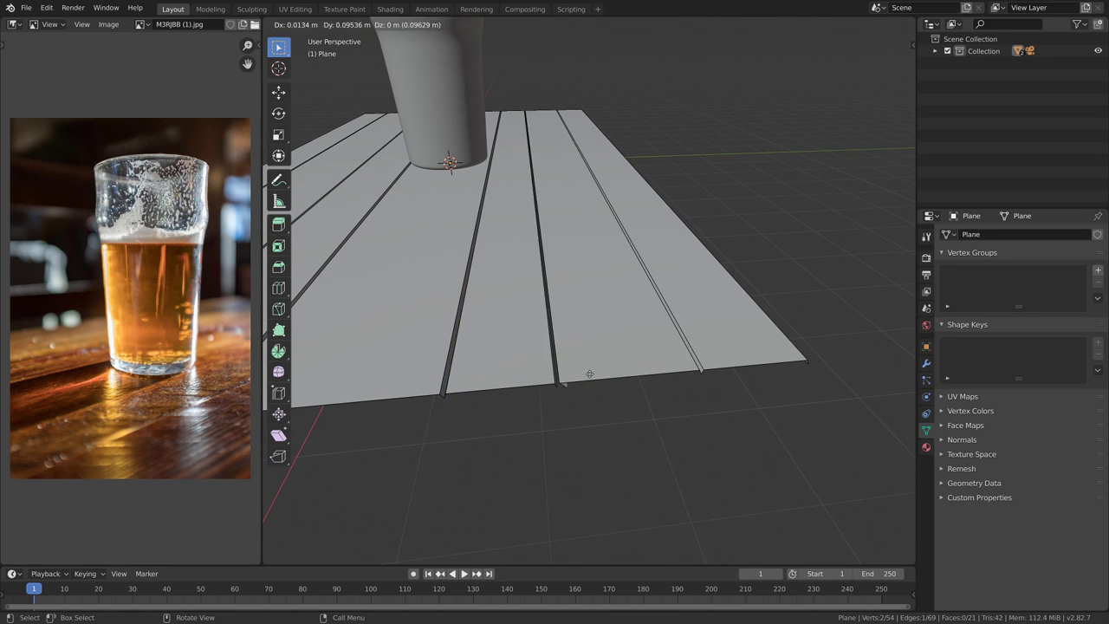
right_click(556, 379)
middle_drag(556, 379, 651, 363)
click(565, 387)
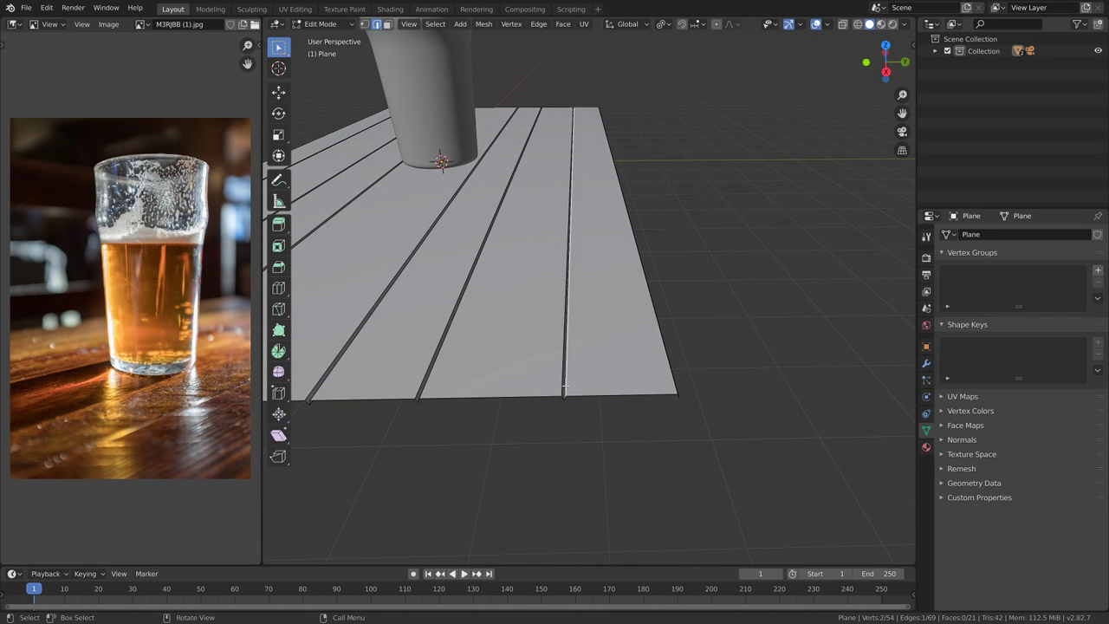
click(564, 387)
key(v)
right_click(574, 383)
scroll(555, 412, down, 4)
scroll(571, 341, down, 3)
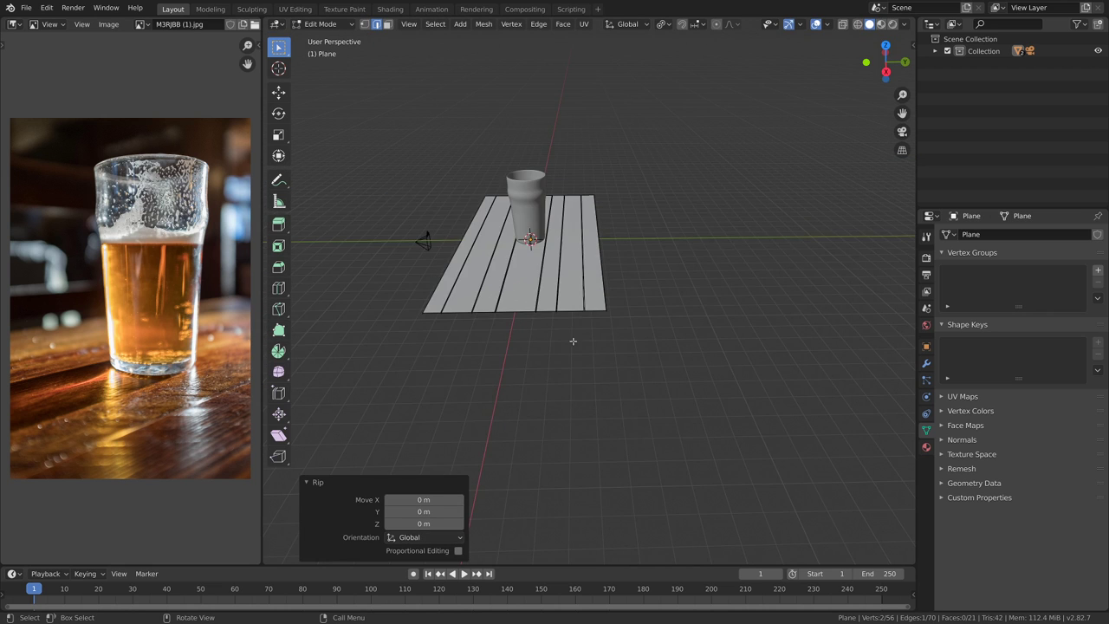
- Return to Object Mode, add the glass to the selection with the tabletop, and switch to the front view
middle_drag(572, 341, 546, 385)
scroll(432, 223, up, 3)
middle_drag(433, 224, 600, 455)
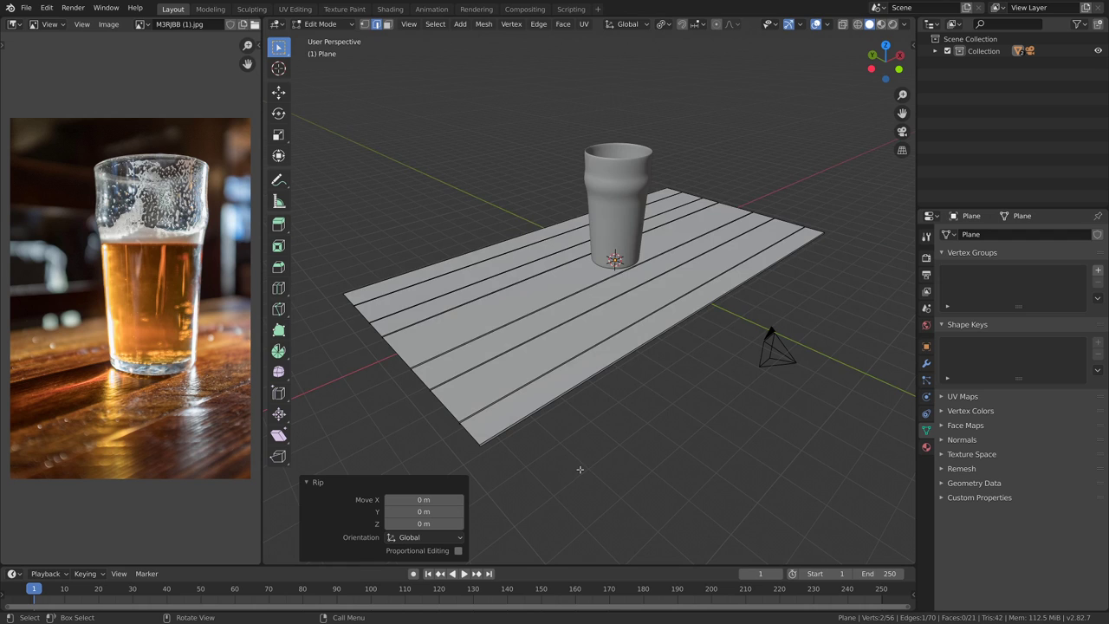
key(Tab)
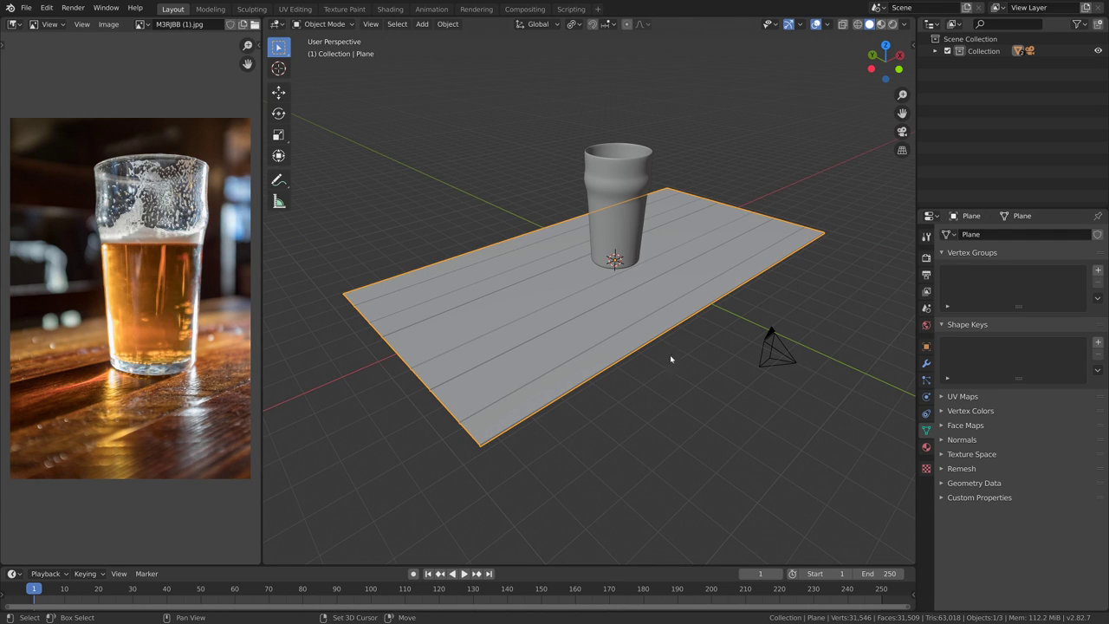
shift+click(631, 227)
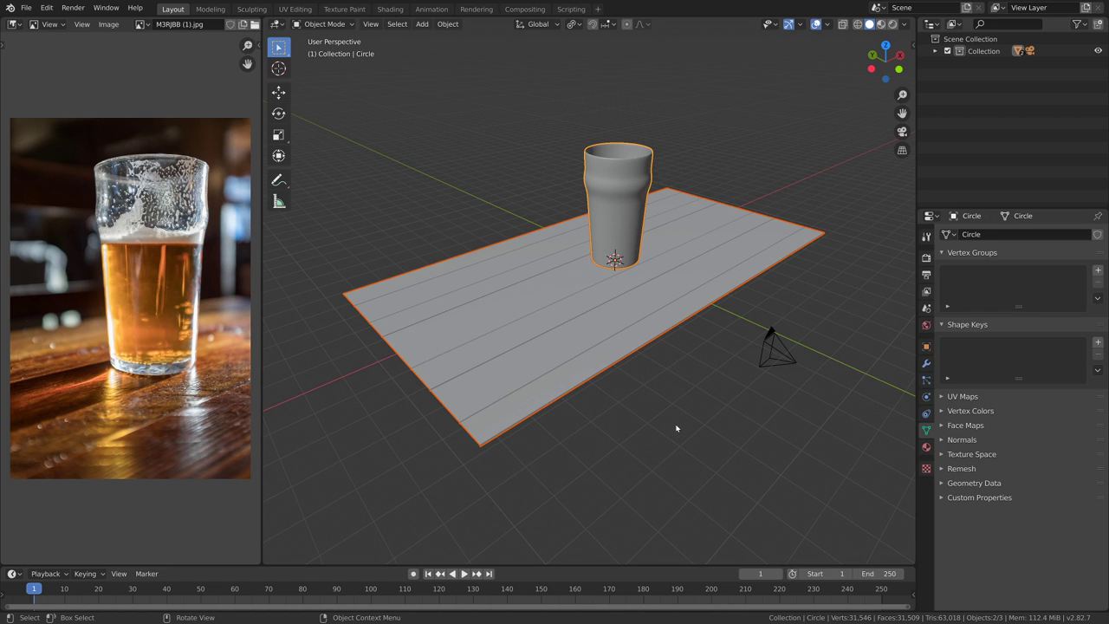
key(KP_1)
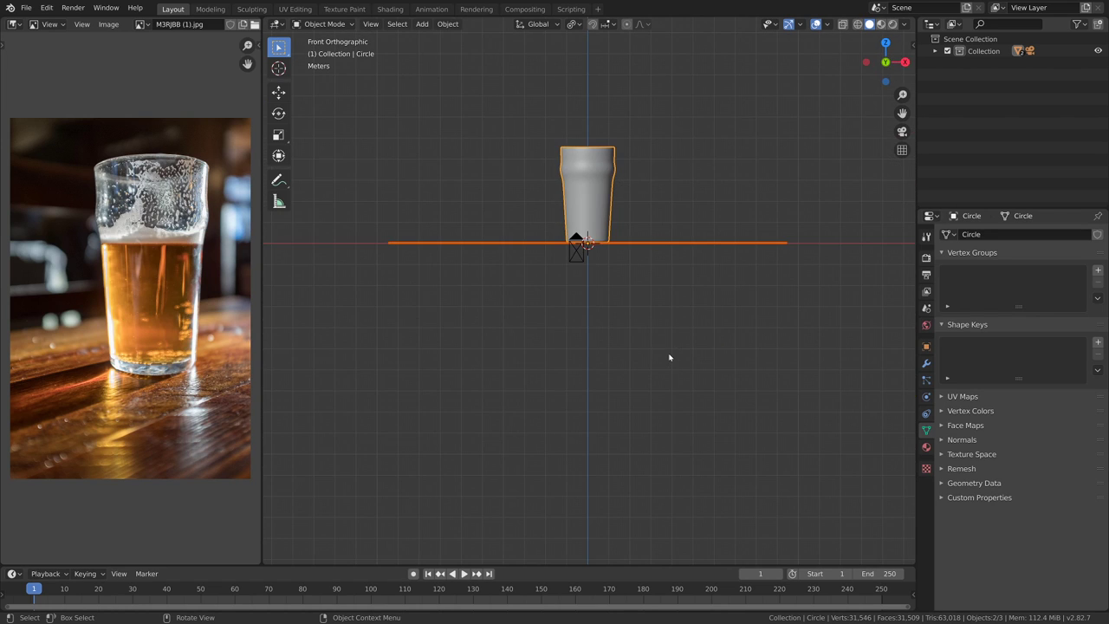
shift+middle_drag(661, 296, 618, 352)
scroll(618, 352, up, 3)
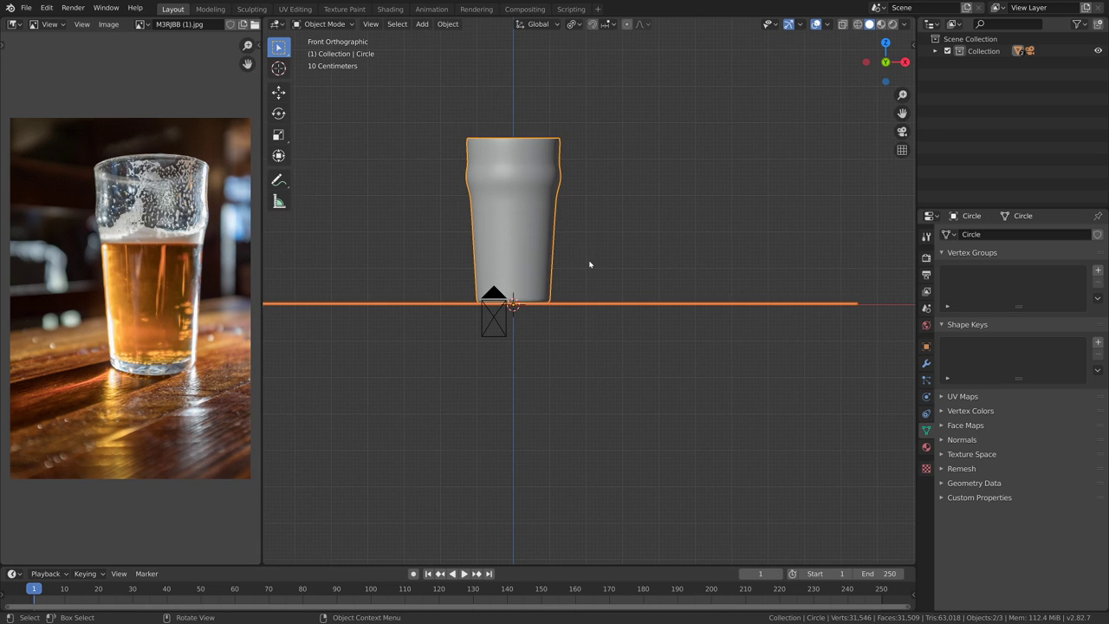
scroll(589, 265, up, 1)
- Scale the glass and tabletop down together by a factor of about 0.033, making the glass about 0.151 m tall
key(n)
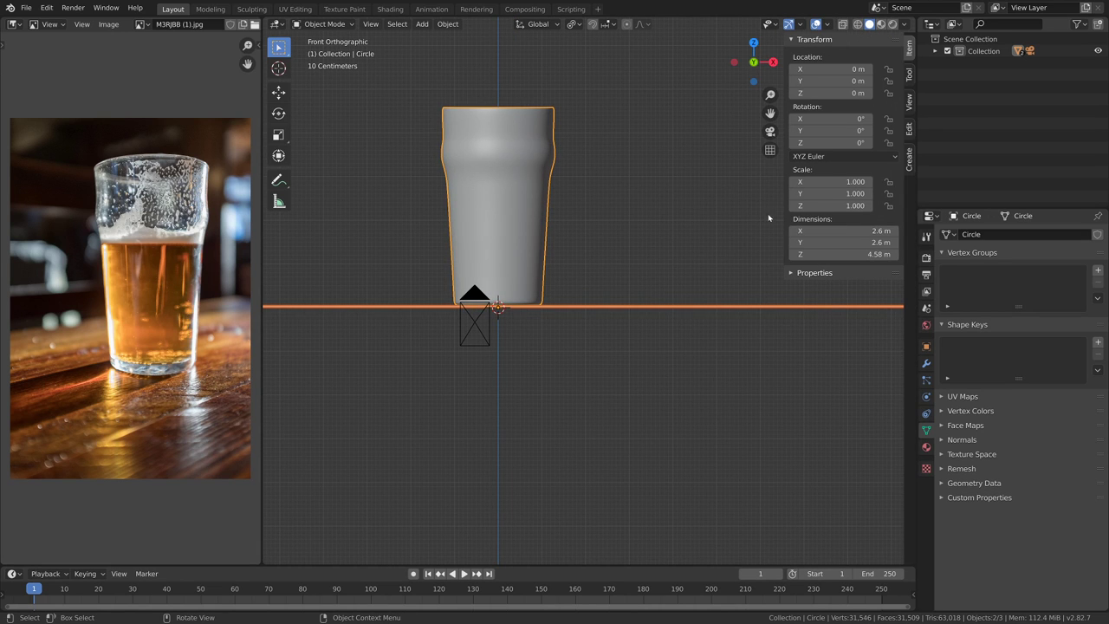
click(530, 207)
shift+click(569, 306)
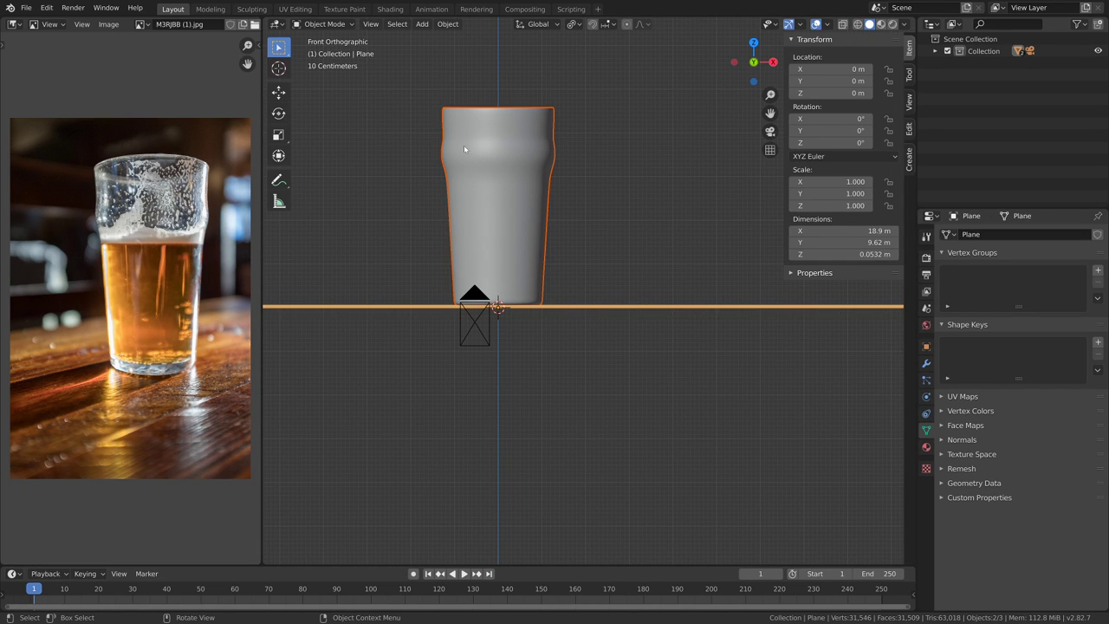
shift+click(539, 253)
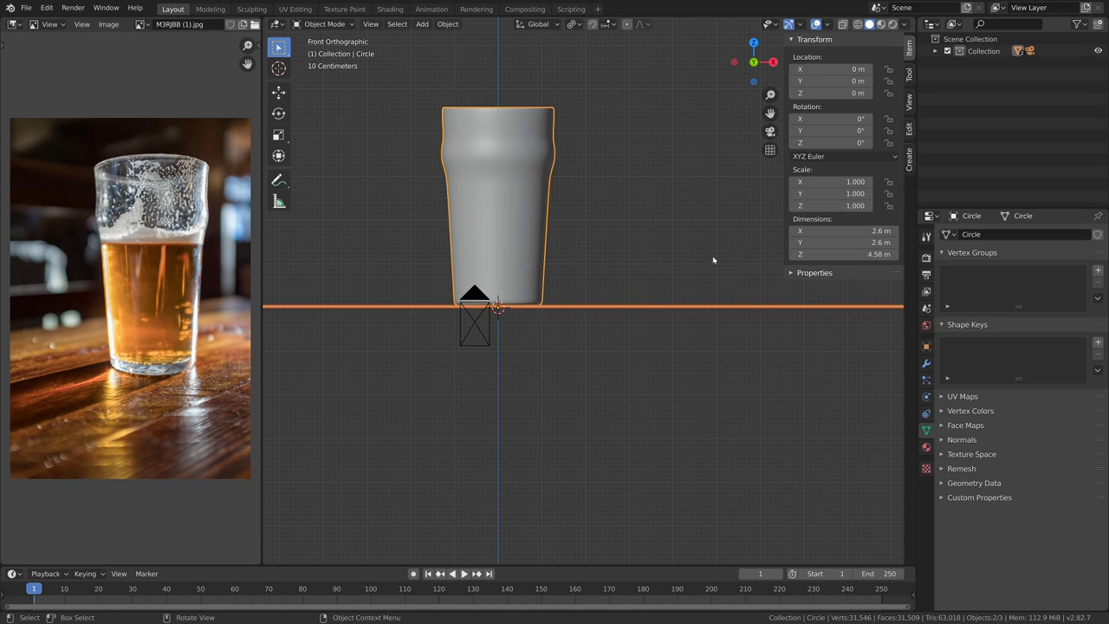
key(s)
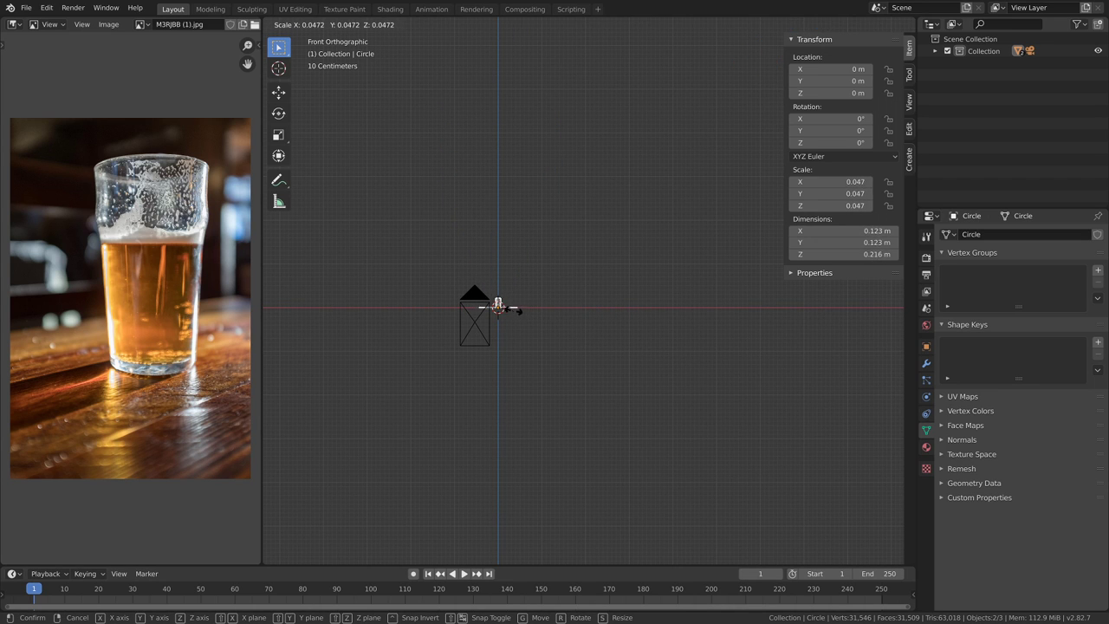
click(518, 310)
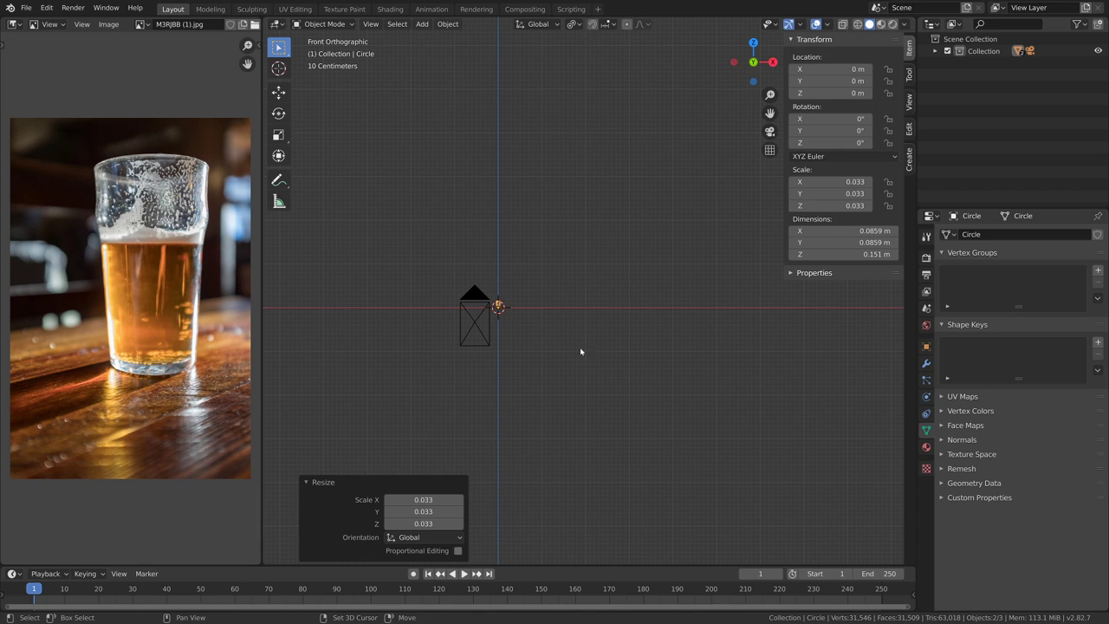
- Apply the scale of the glass and the tabletop
scroll(526, 337, up, 4)
scroll(725, 288, up, 7)
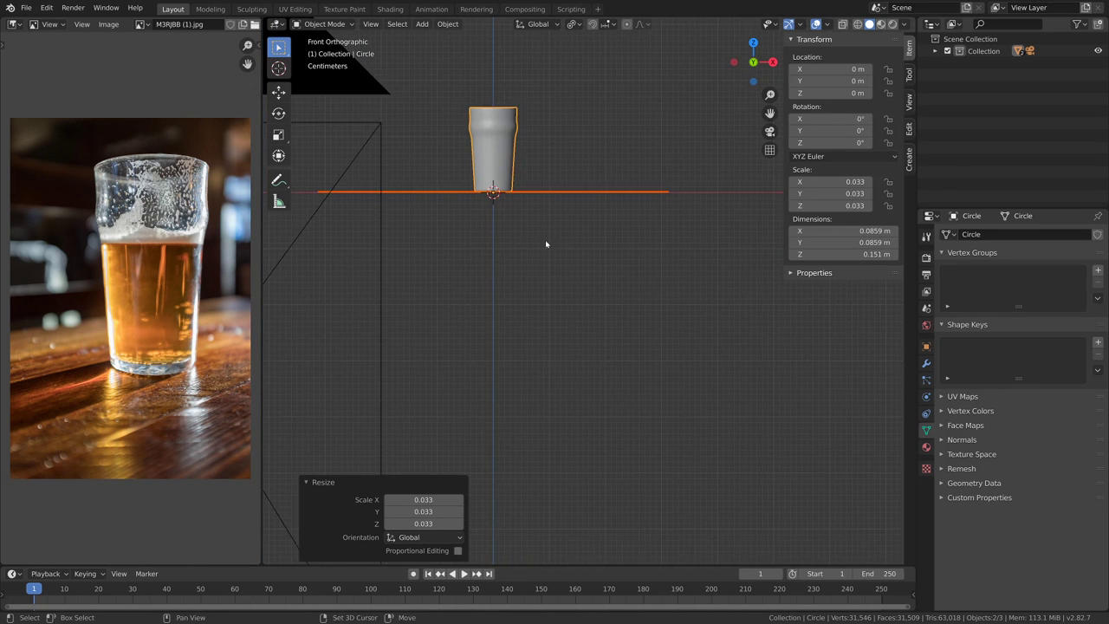
scroll(612, 334, up, 3)
shift+middle_drag(545, 242, 626, 402)
scroll(613, 370, up, 1)
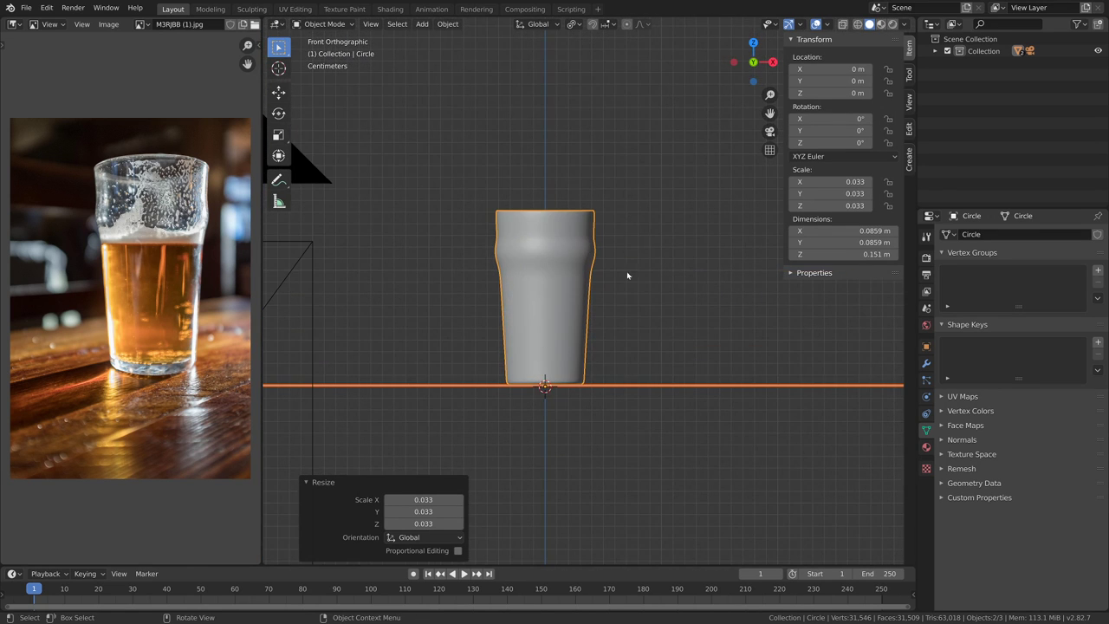
key(ctrl)
key(ctrl+a)
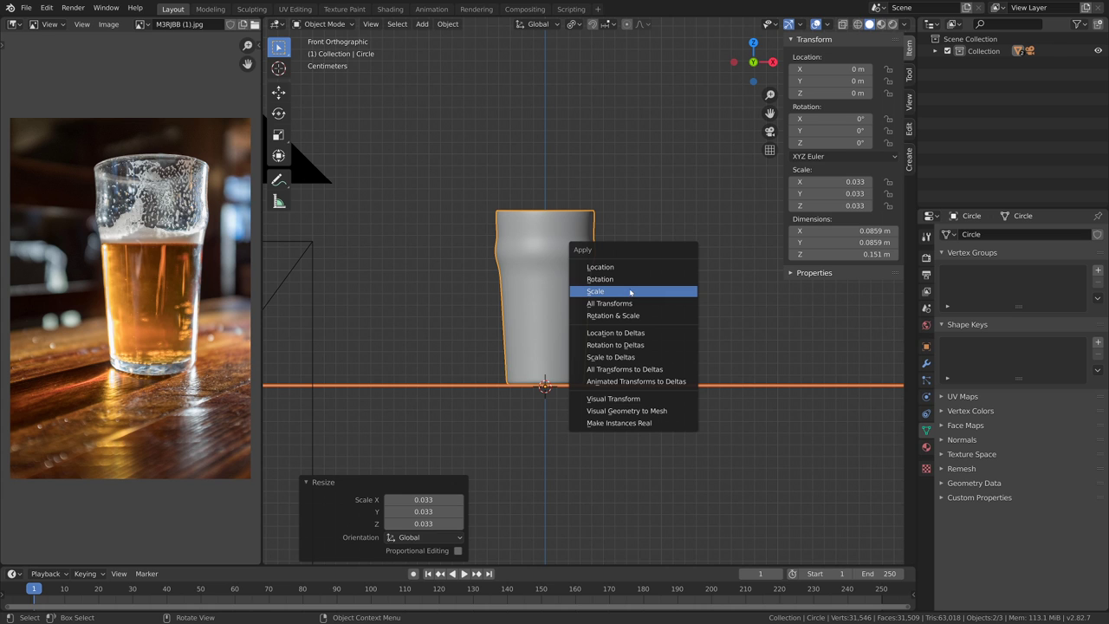
click(630, 292)
- Select only the glass and examine in perspective how it displays at close range and from farther away
middle_drag(616, 309, 612, 367)
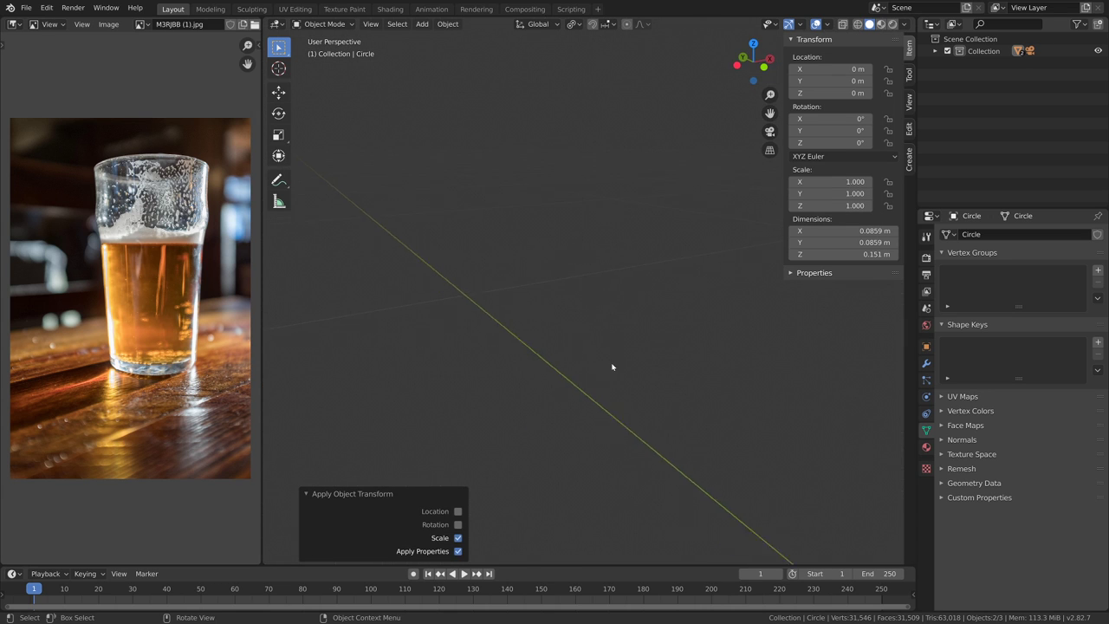
scroll(612, 364, down, 4)
scroll(649, 356, up, 2)
shift+middle_drag(762, 362, 624, 346)
scroll(606, 355, up, 1)
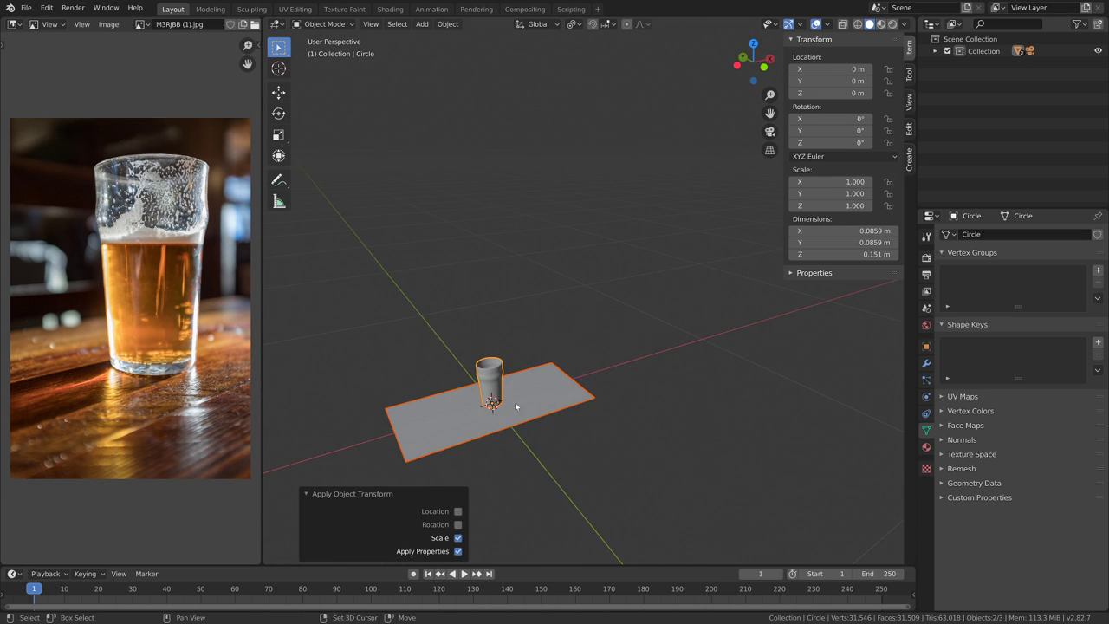
scroll(515, 406, up, 8)
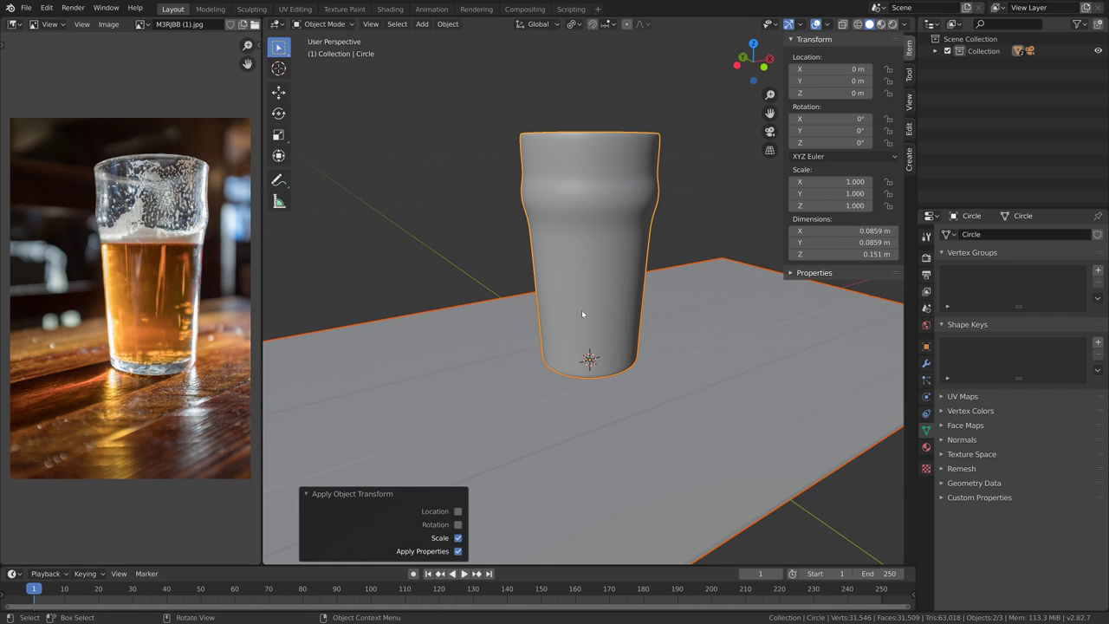
click(583, 312)
scroll(604, 205, up, 3)
scroll(633, 256, up, 2)
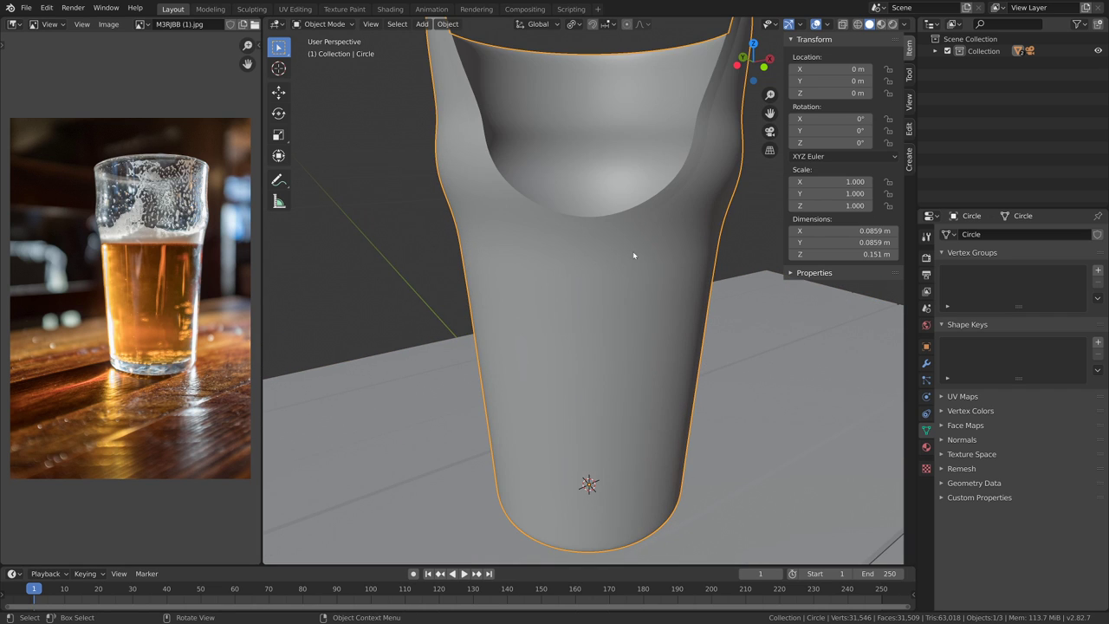
middle_drag(529, 69, 622, 302)
scroll(701, 401, down, 1)
scroll(700, 401, up, 2)
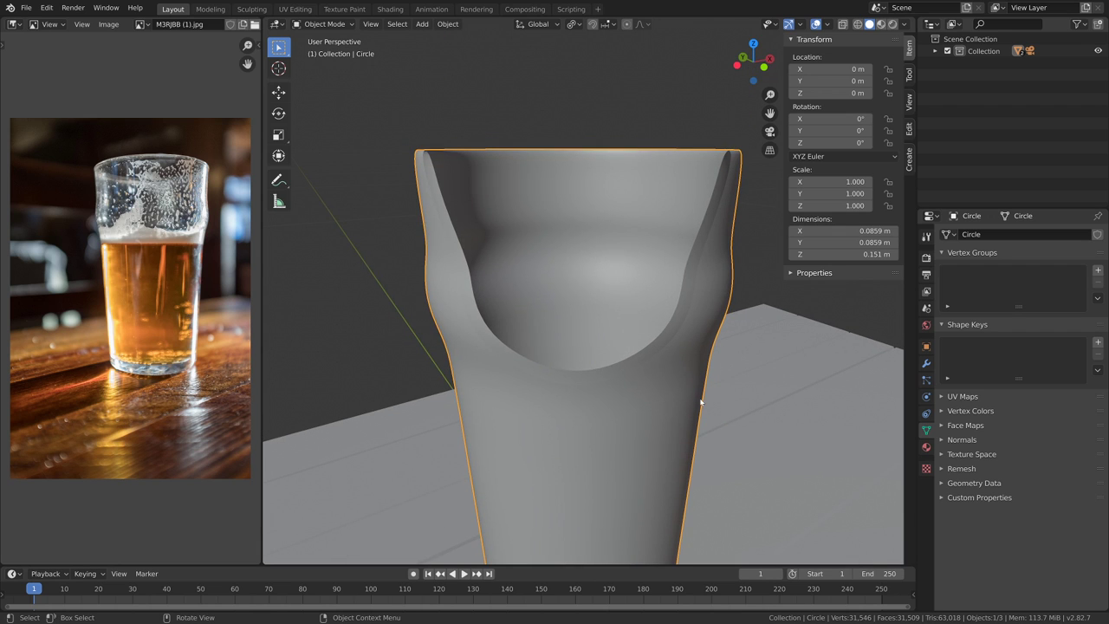
scroll(701, 401, down, 2)
scroll(700, 402, up, 2)
scroll(701, 401, down, 5)
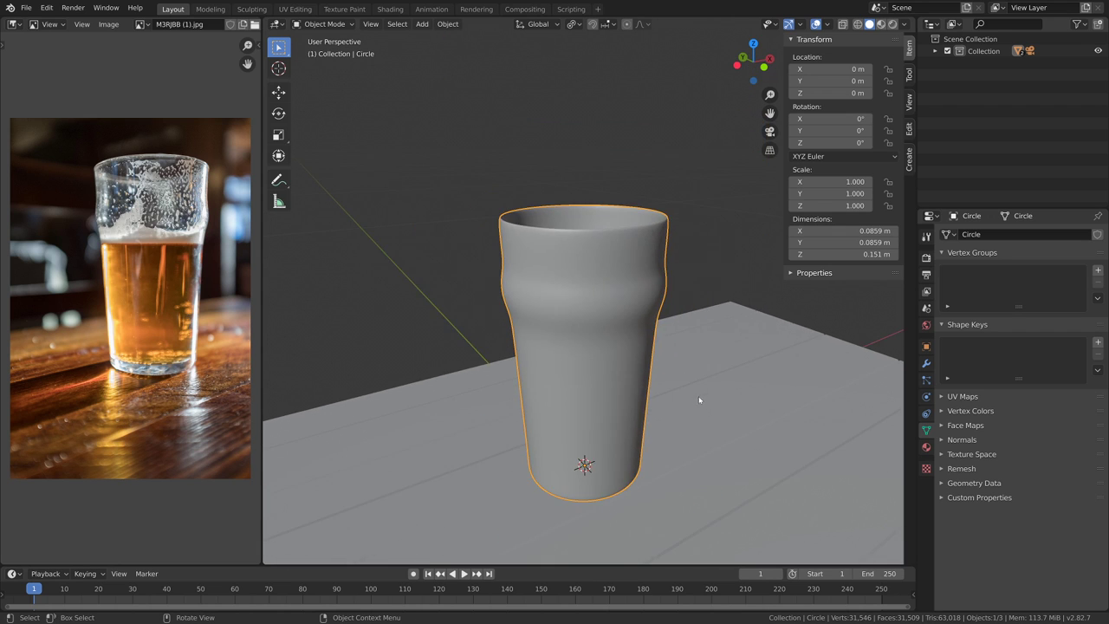
- Set the viewport's clip start to 0.01 m and check the glass at close range
shift+middle_drag(700, 402, 667, 353)
click(909, 74)
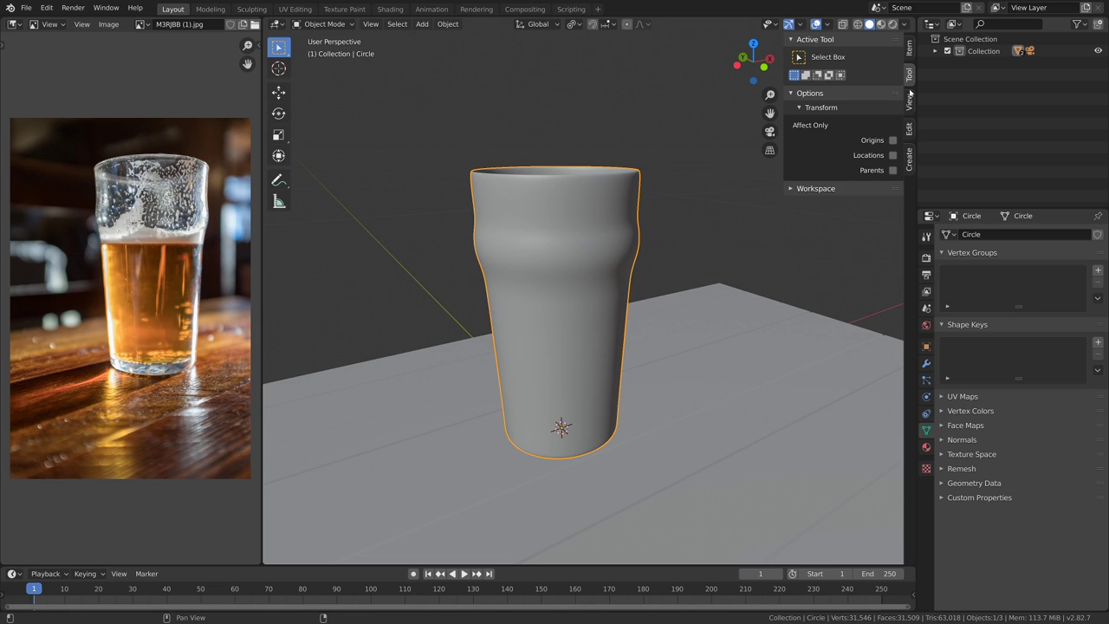
click(909, 100)
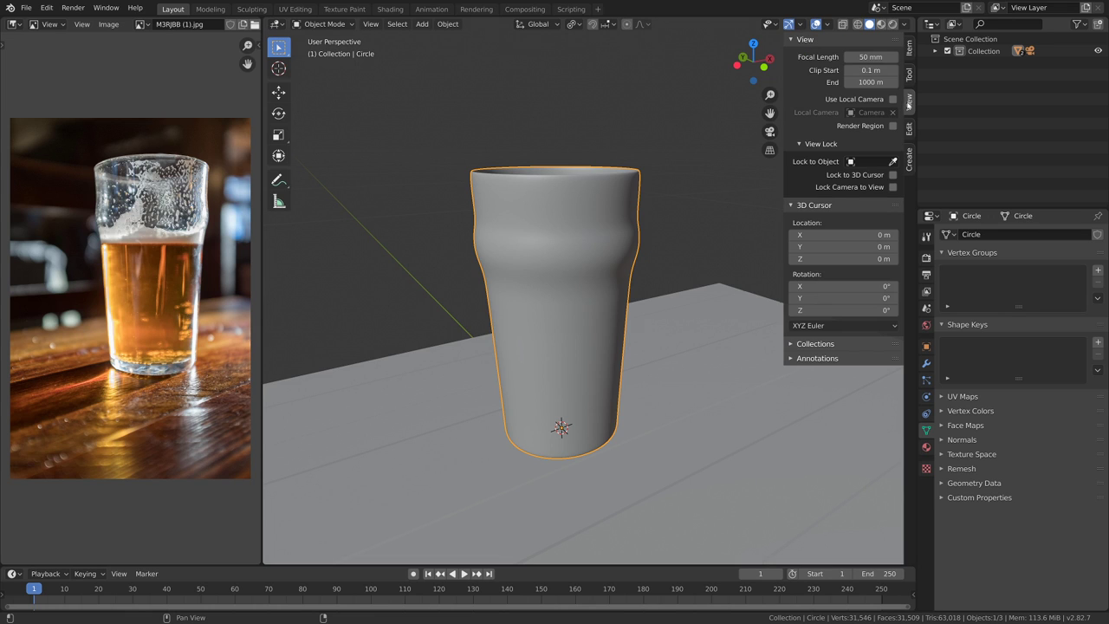
click(863, 70)
text(.01)
key(Return)
scroll(645, 295, up, 3)
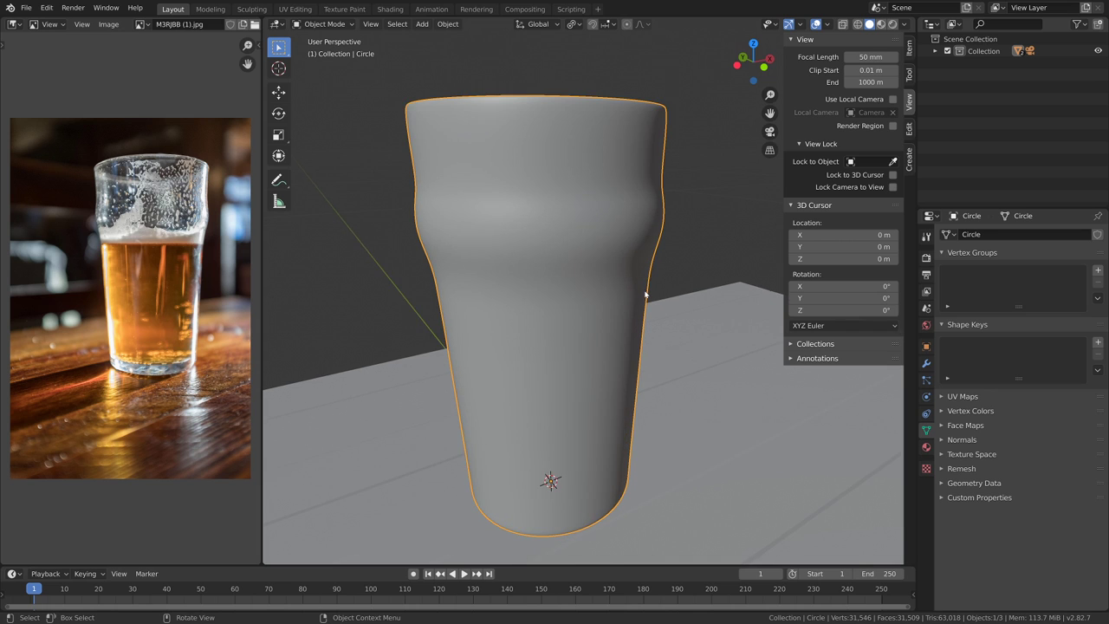
scroll(646, 294, up, 4)
scroll(654, 286, down, 10)
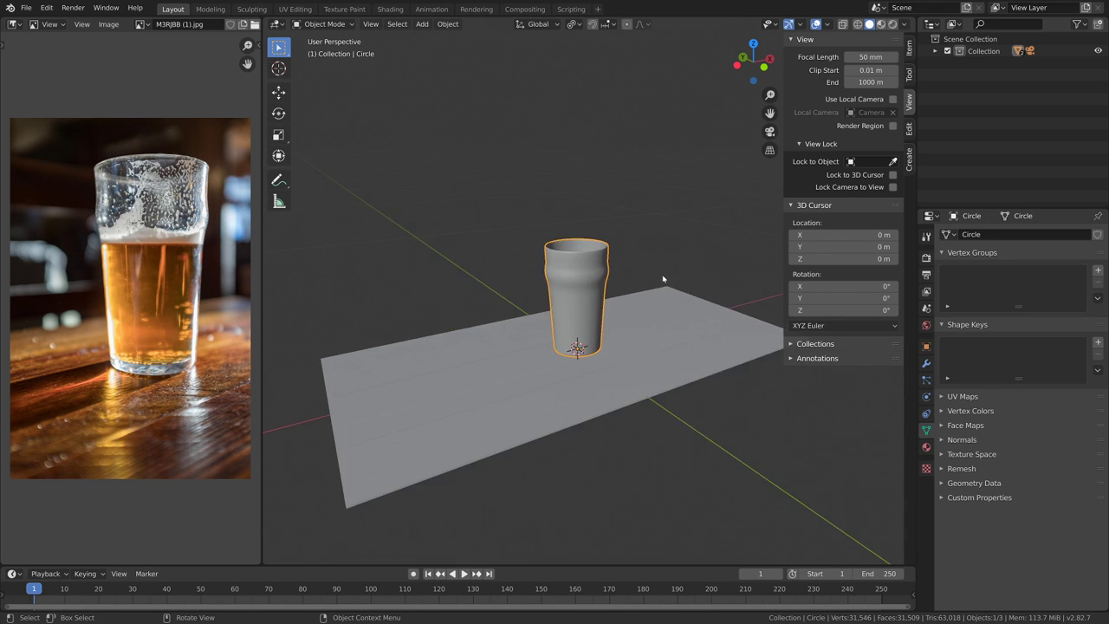
- Switch to the camera view, select the camera, and move it about 6.34 m forward along its local Z axis
scroll(673, 389, down, 3)
middle_drag(673, 389, 598, 277)
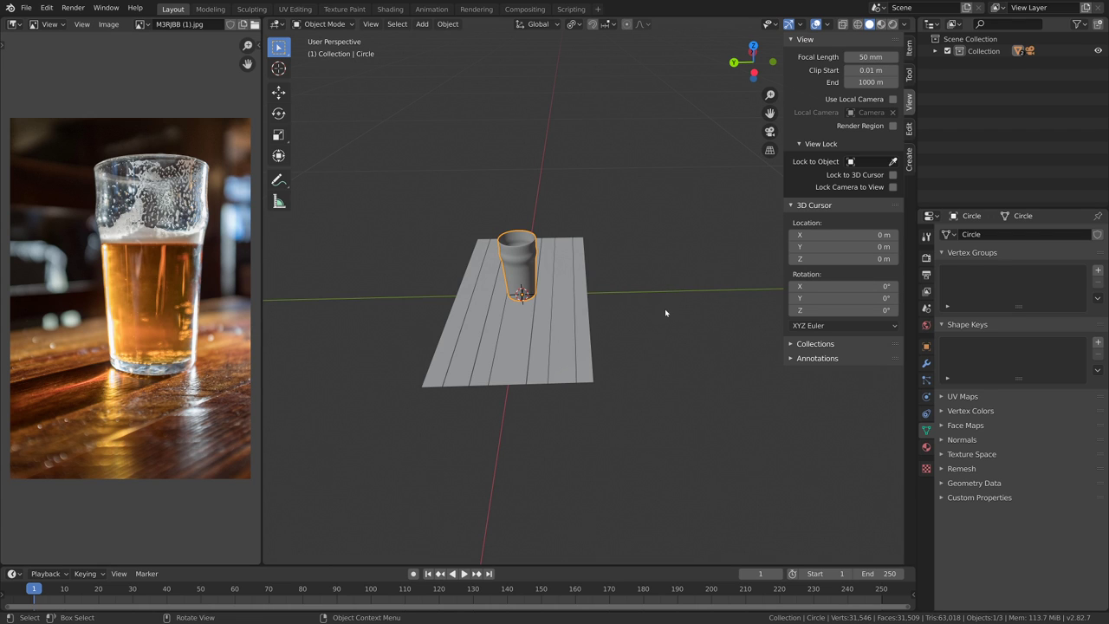
scroll(665, 312, down, 6)
scroll(646, 329, up, 6)
key(KP_0)
click(701, 317)
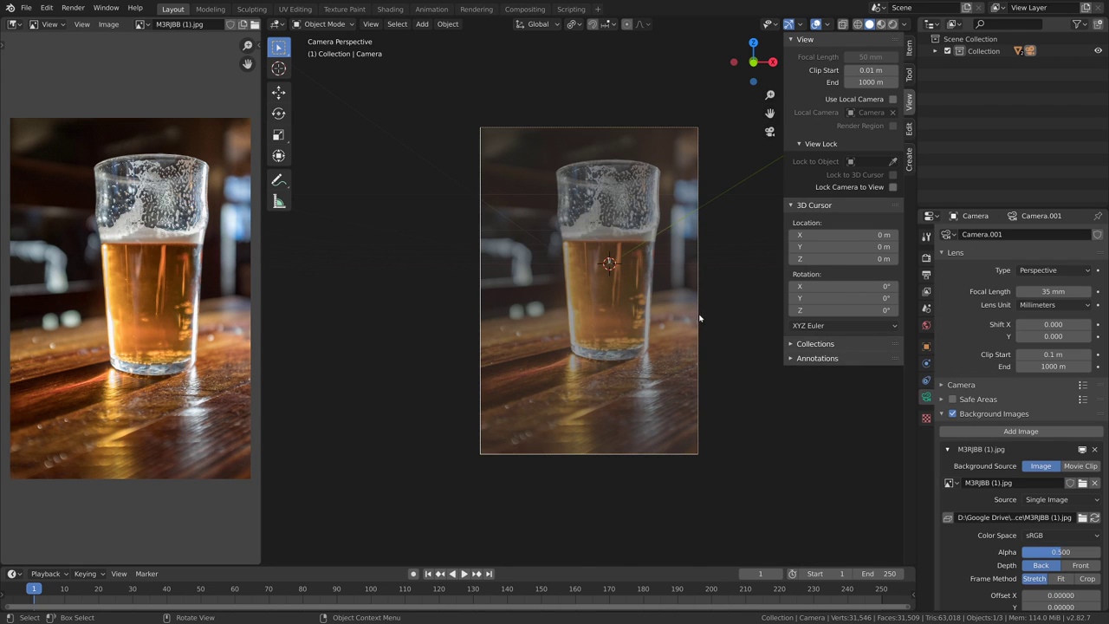
key(g)
key(z)
click(709, 320)
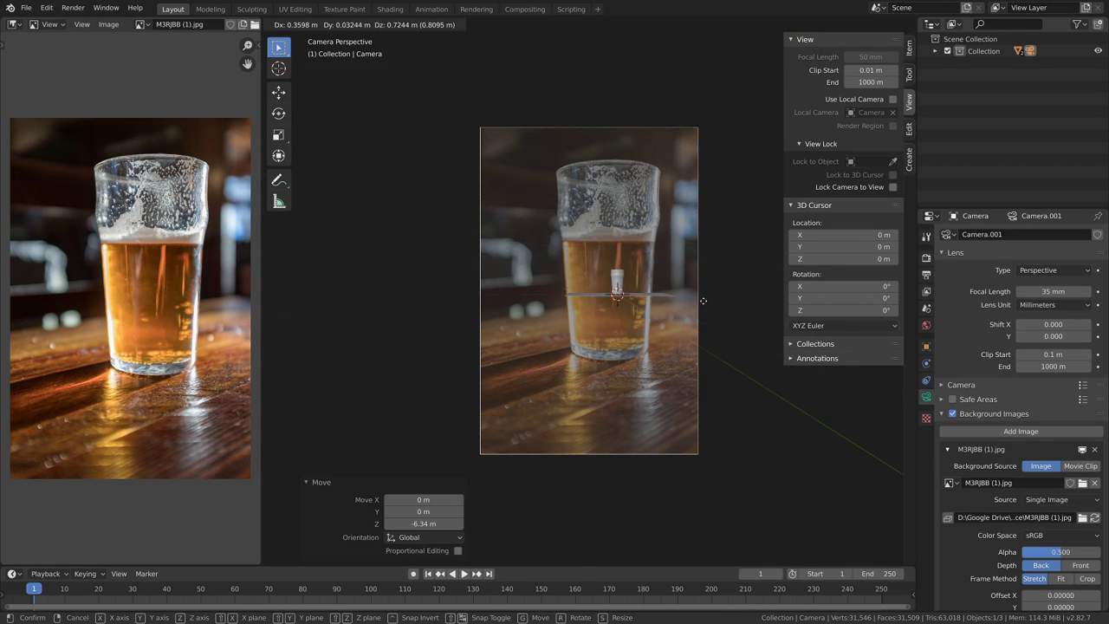
- Reframe the camera on the glass, including a move of about 1.26 m forward along its local Z axis
key(g)
key(z)
key(z)
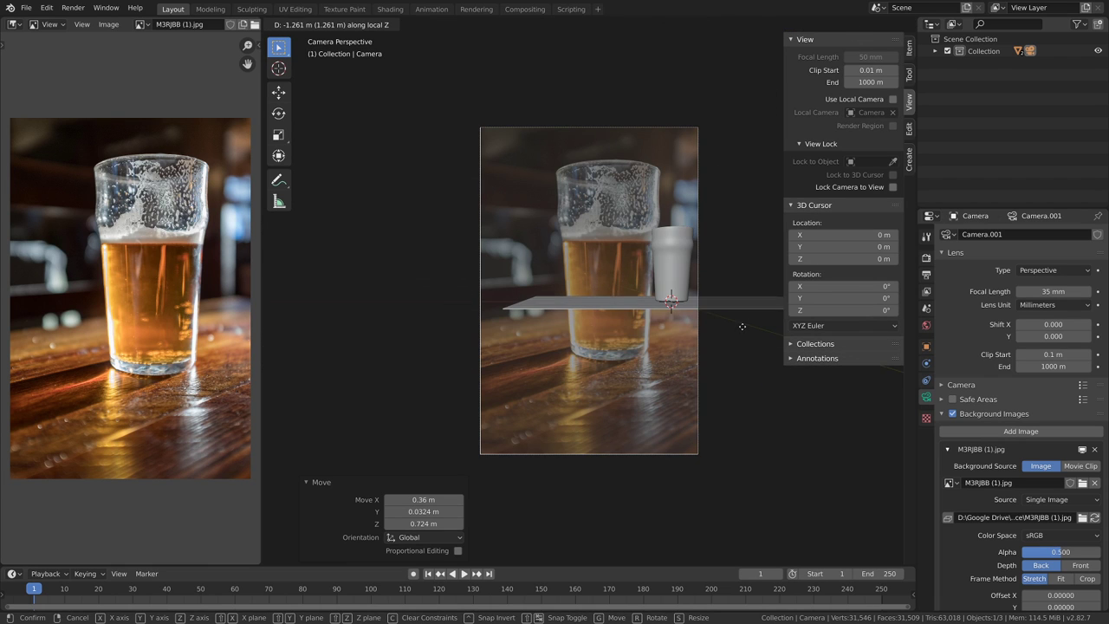
click(740, 322)
shift+middle_drag(740, 322, 685, 330)
key(g)
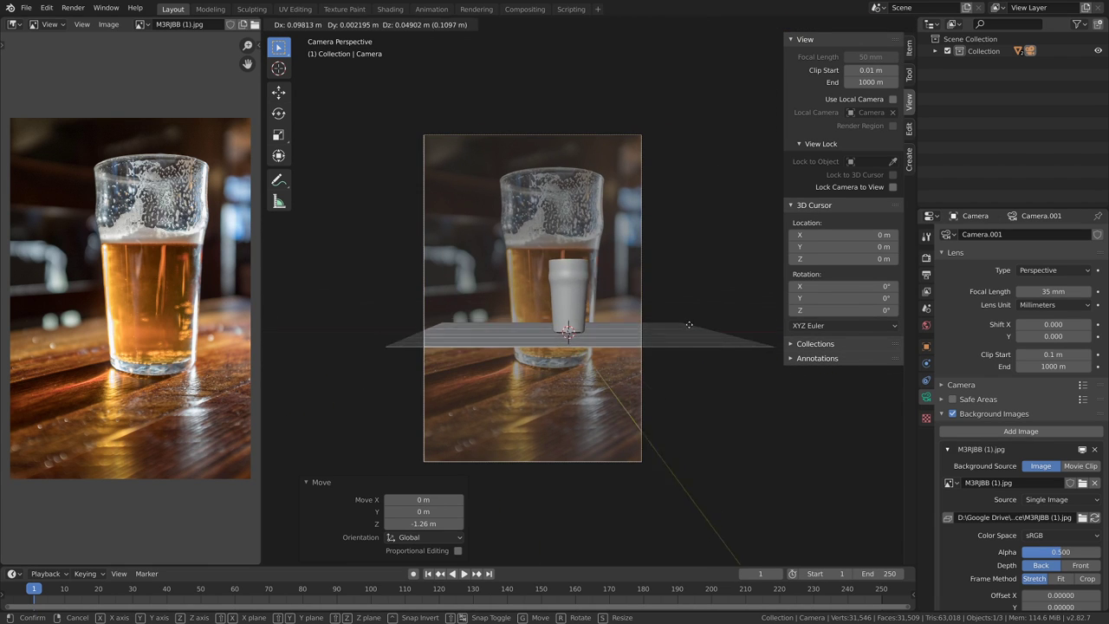
click(687, 327)
- In wireframe, rotate the camera about -9.22° around global Z and move it about 0.411 m forward to match the photo's glass
key(r)
key(z)
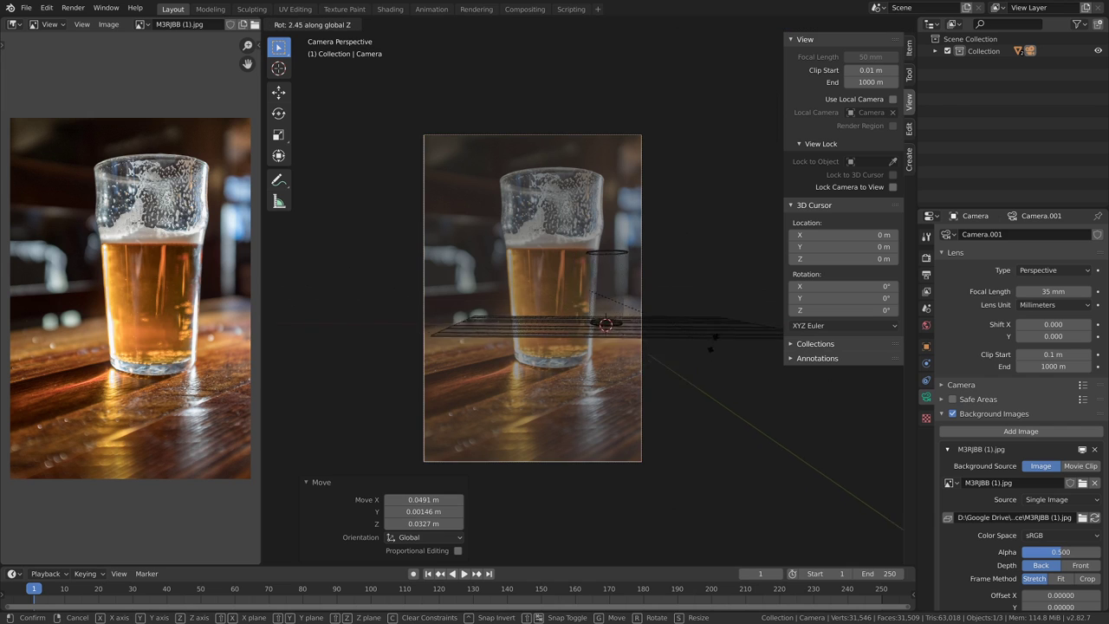
click(700, 348)
key(g)
key(z)
key(z)
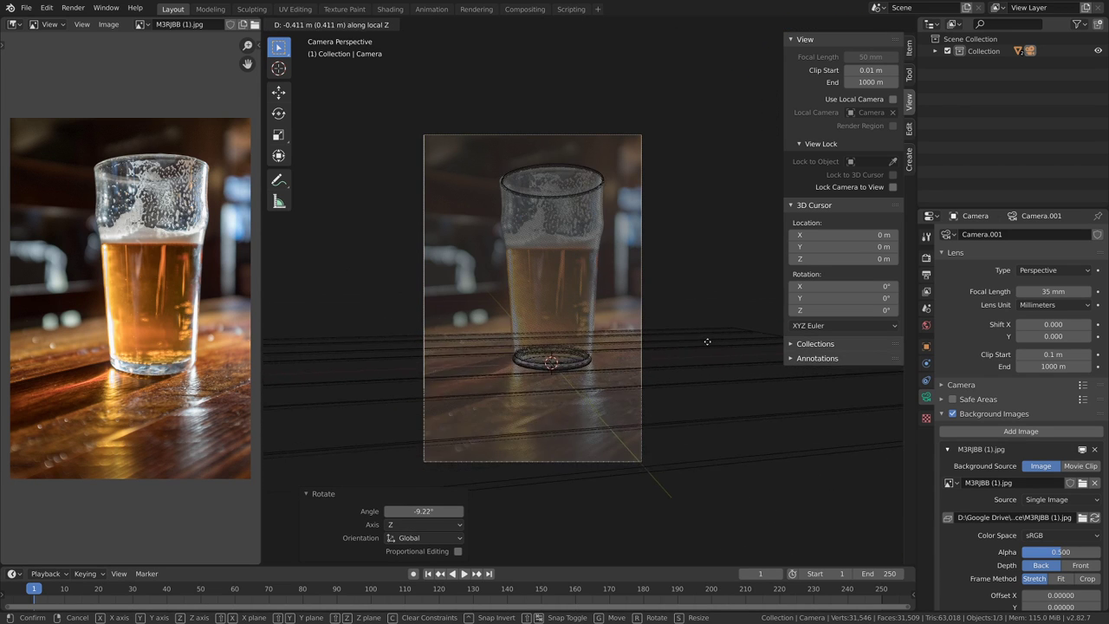
click(706, 344)
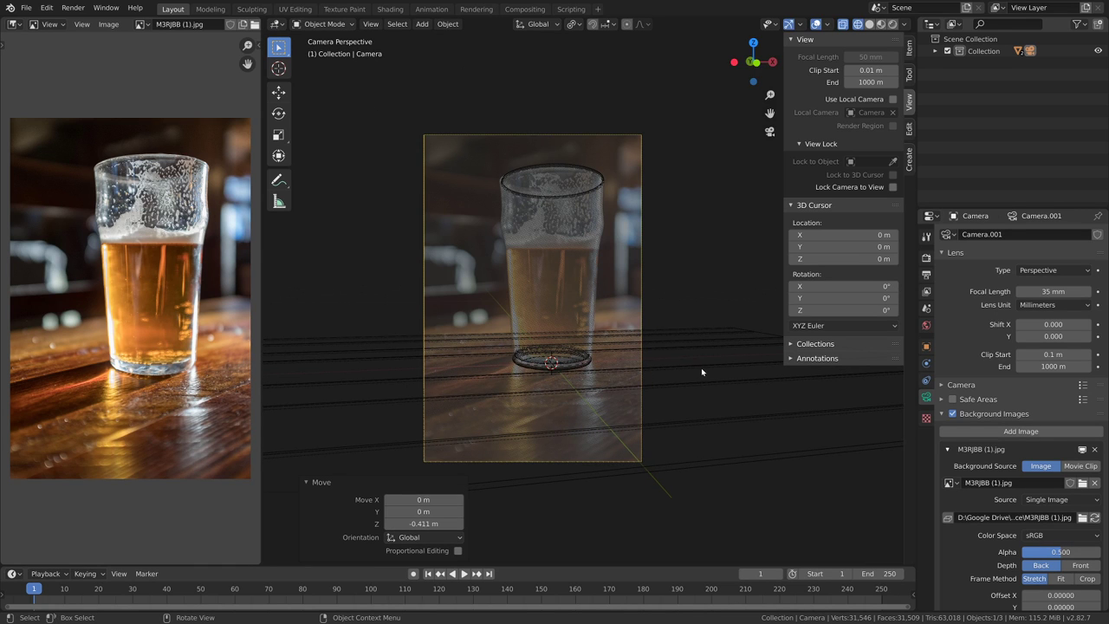
- Rotate the camera about -24° around global Z, and shift it about -0.0939 m in X and 0.0616 m in Y
key(r)
key(z)
click(661, 456)
key(g)
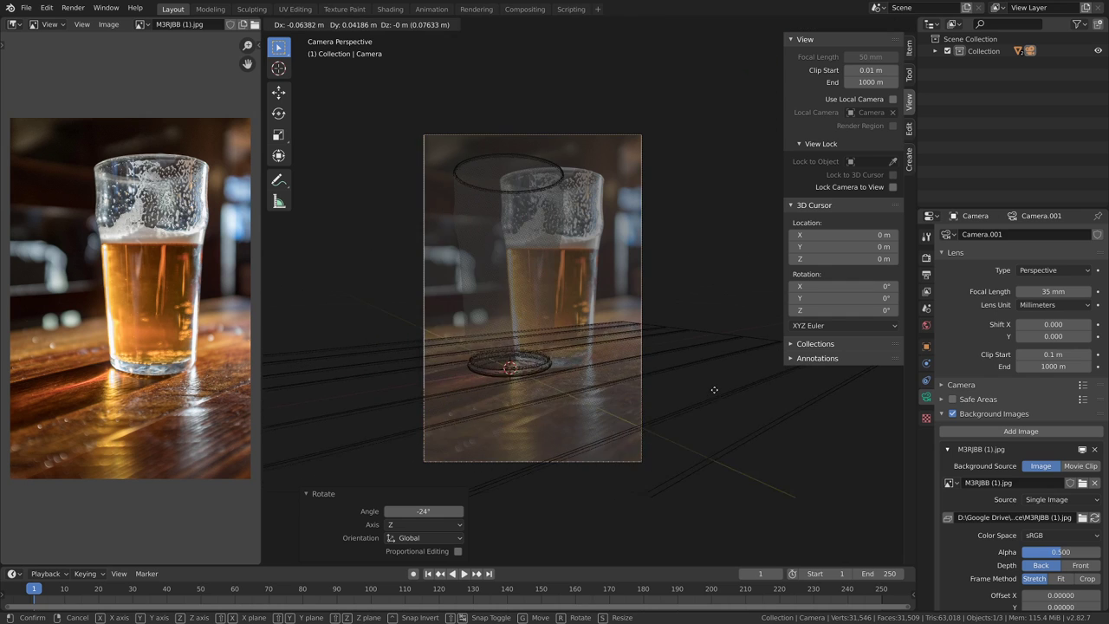
- Rotate the camera another -18.3° or so around global Z and shift it to bring the glass back over the photo's glass
key(r)
key(z)
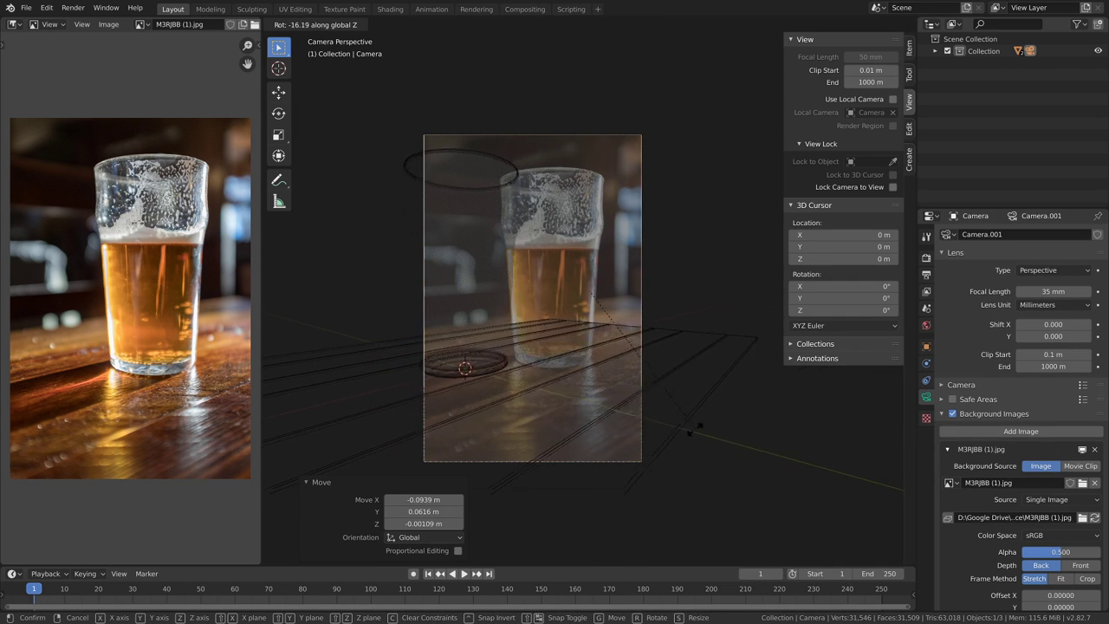
click(705, 391)
key(g)
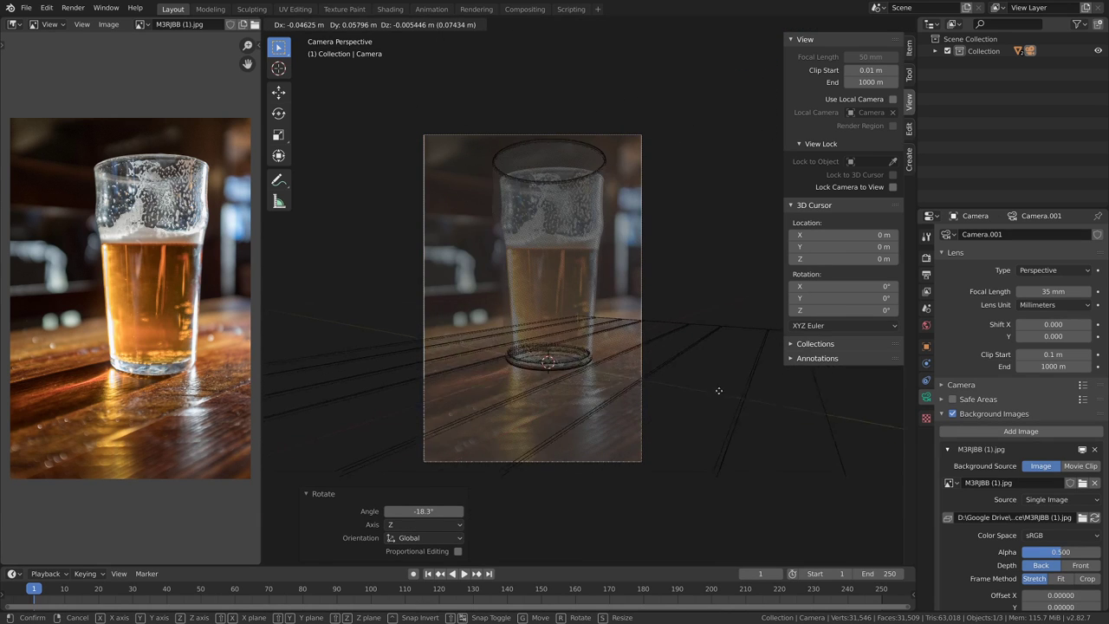
click(716, 385)
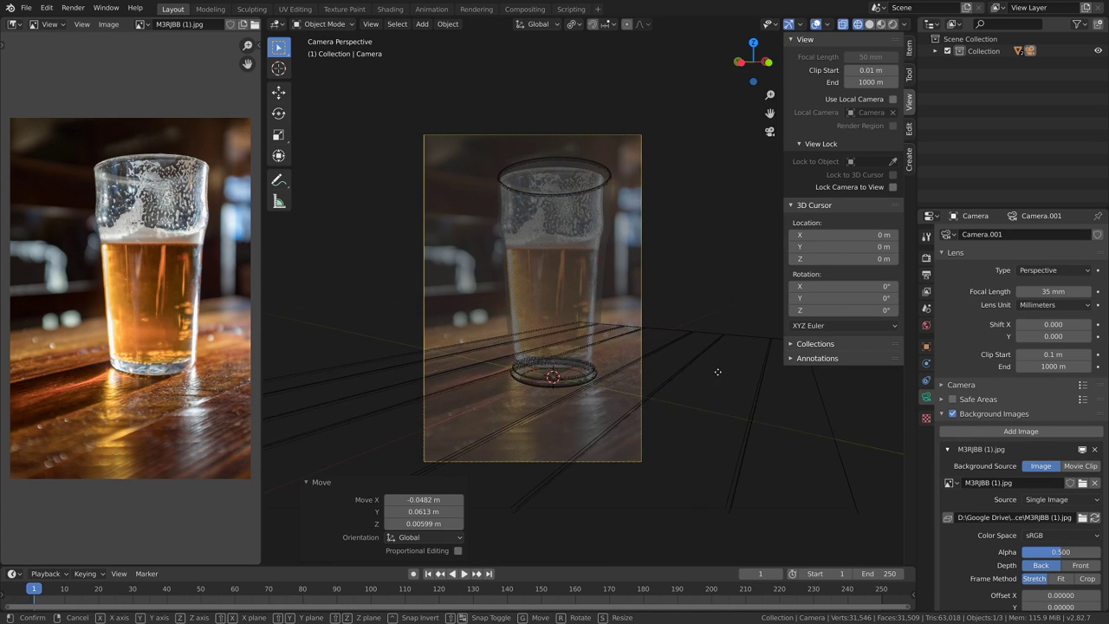
- Back the camera off about 0.0141 m along its local Z axis and nudge it to align the glass outline with the photo
key(g)
key(z)
key(z)
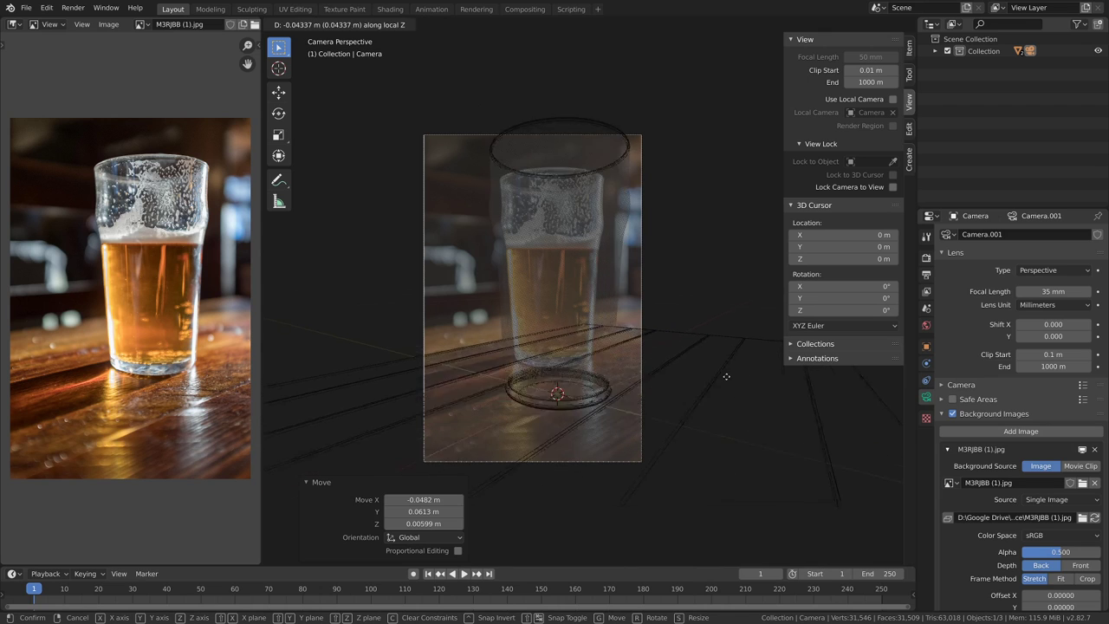
click(729, 386)
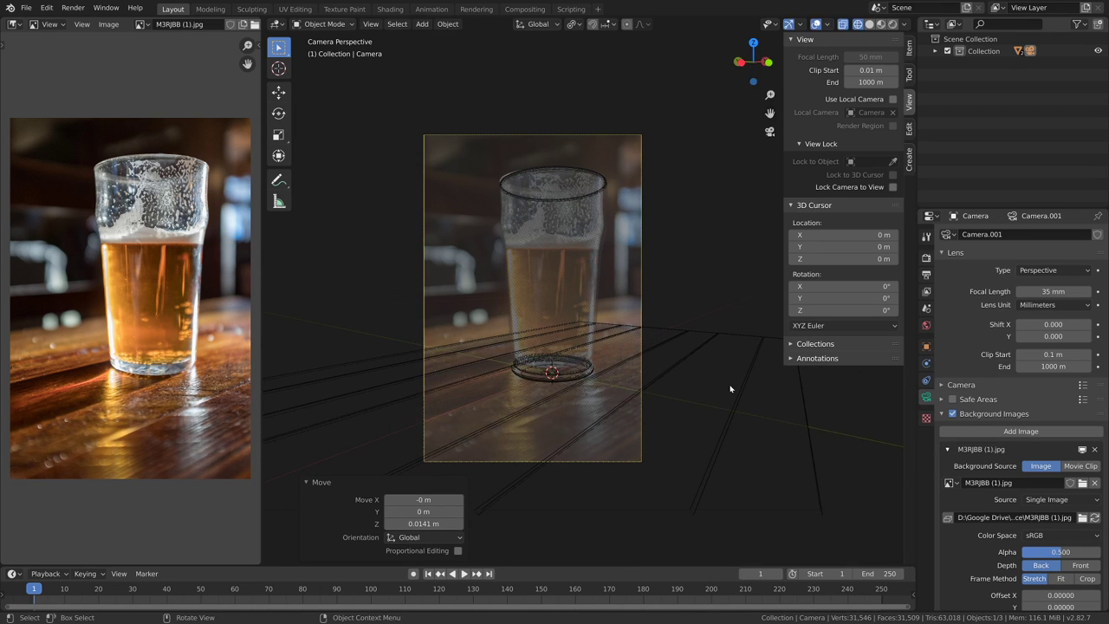
key(g)
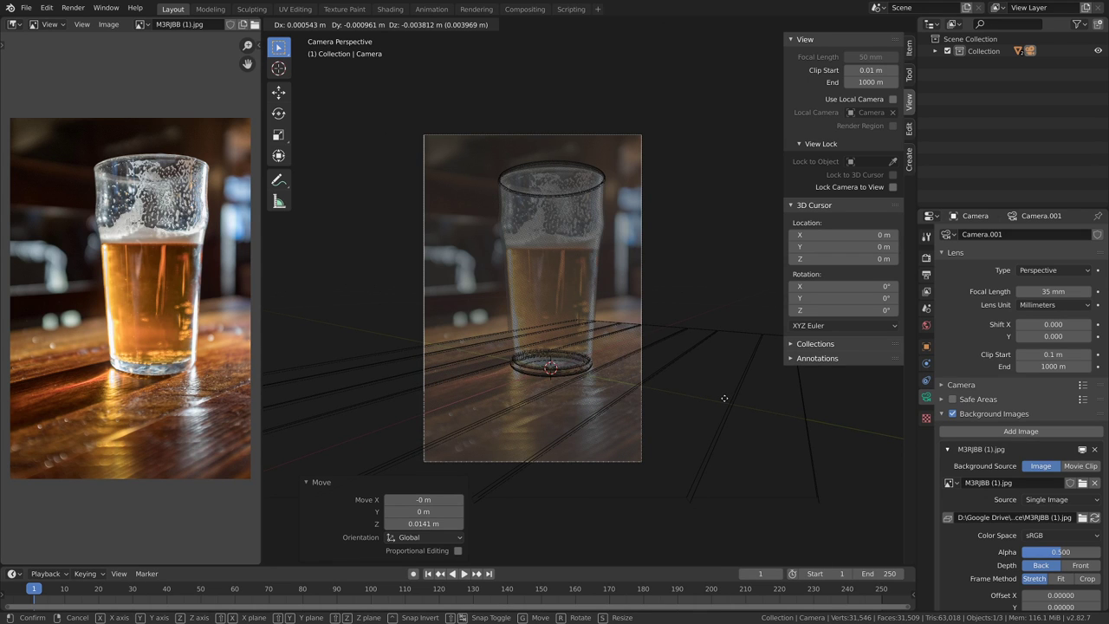
click(725, 399)
- Move the tabletop about 0.22 m along global X and scale its whole mesh about 1.58 times along X to extend the planks
click(624, 332)
key(g)
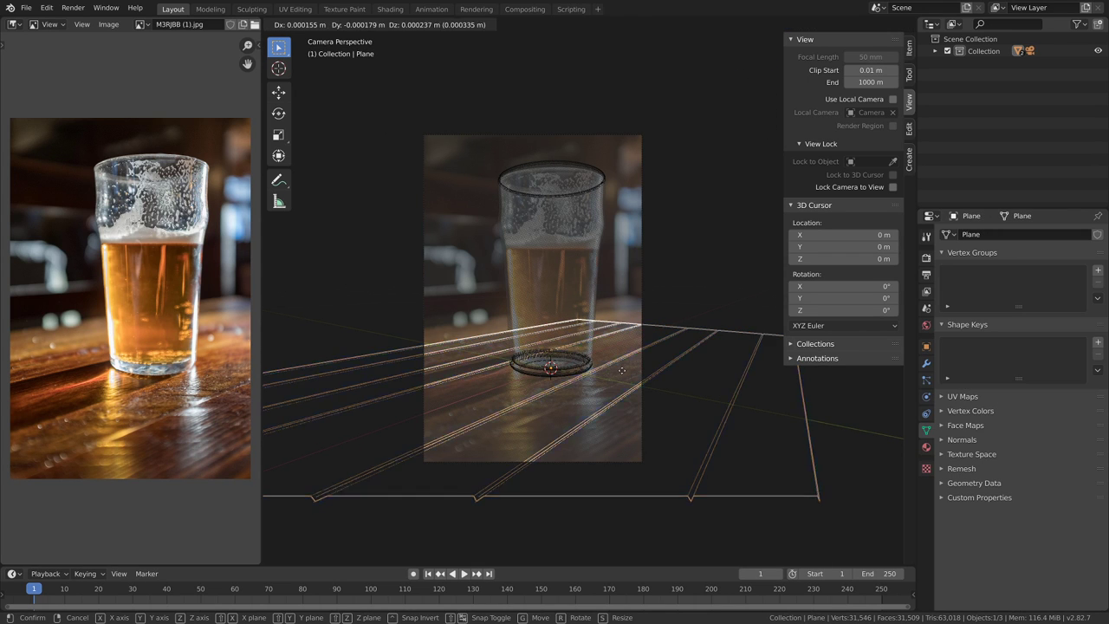
key(x)
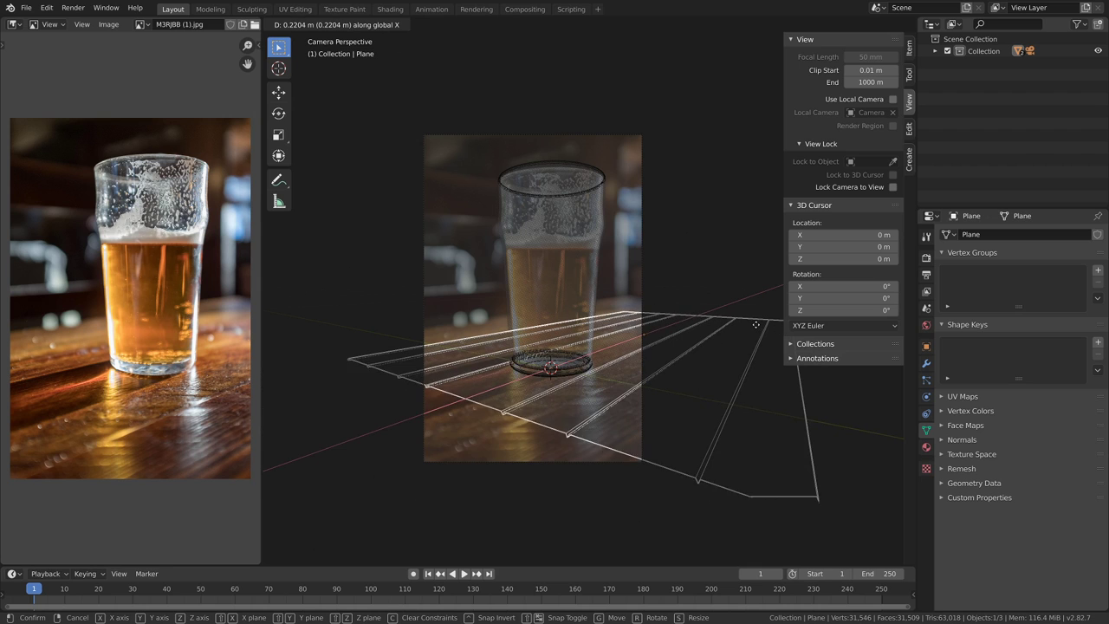
click(755, 324)
key(Tab)
key(a)
key(s)
key(x)
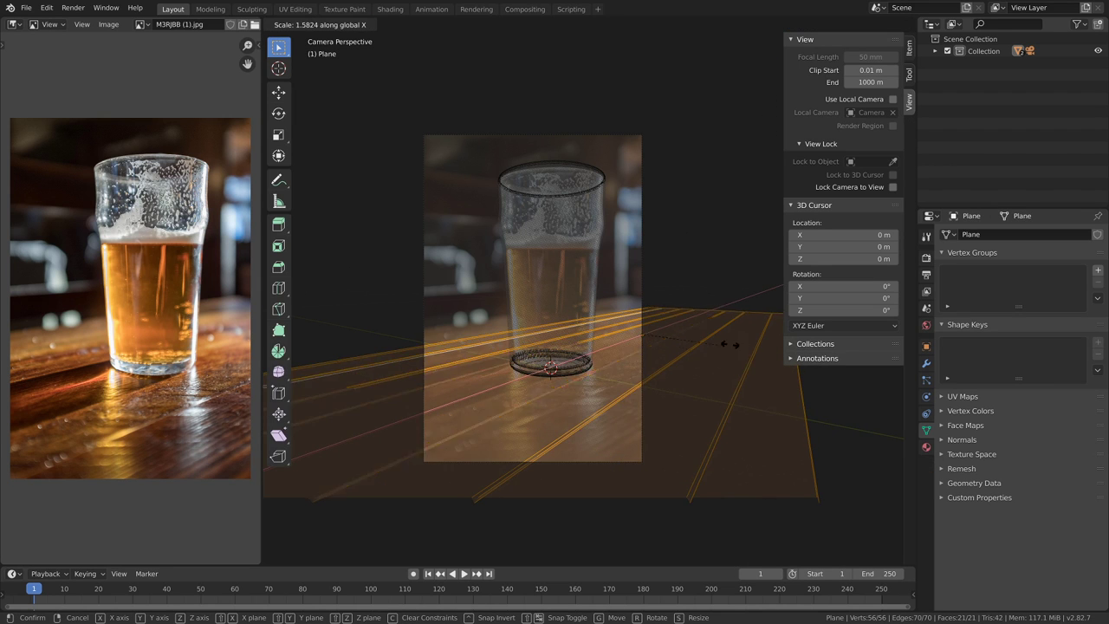
click(687, 369)
key(Tab)
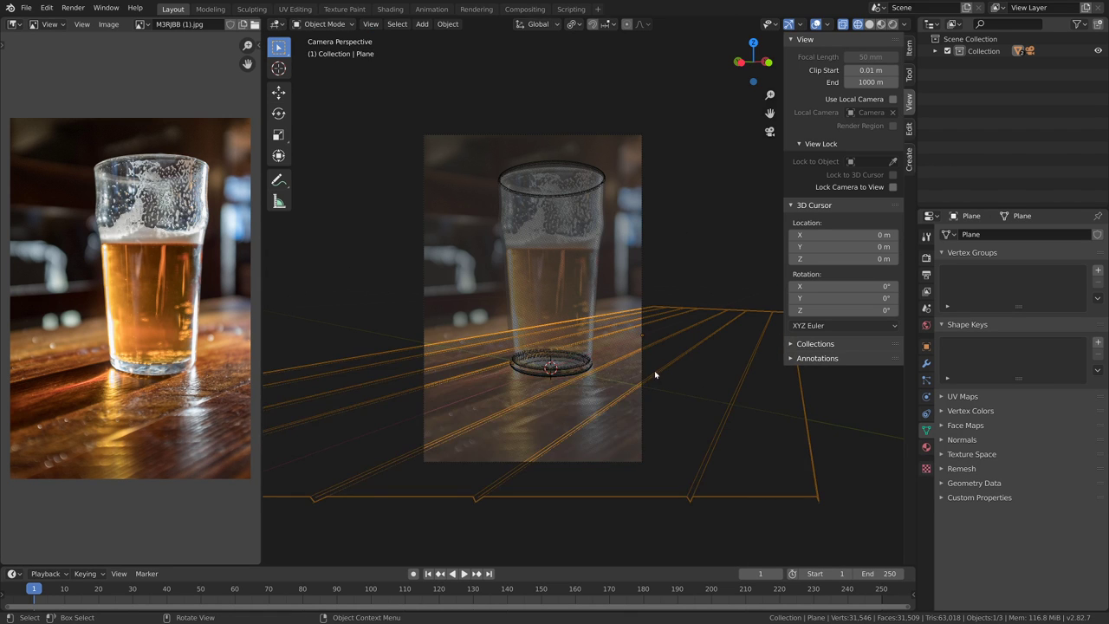
- Check the extended tabletop against the glass in solid shading with everything deselected
key(a)
key(alt+a)
key(shift+z)
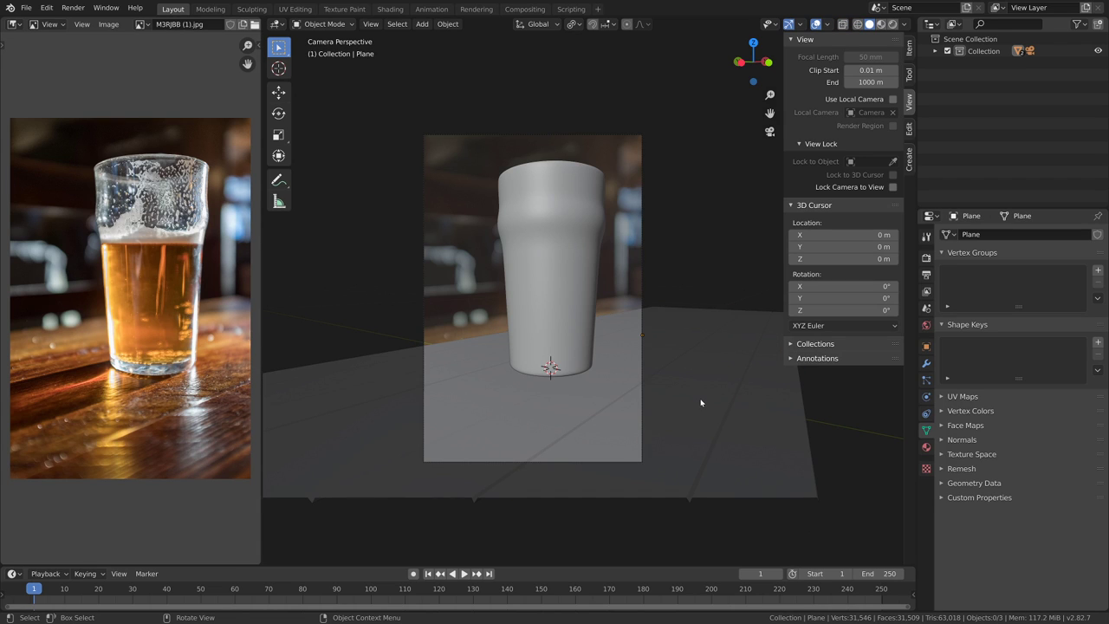
key(Tab)
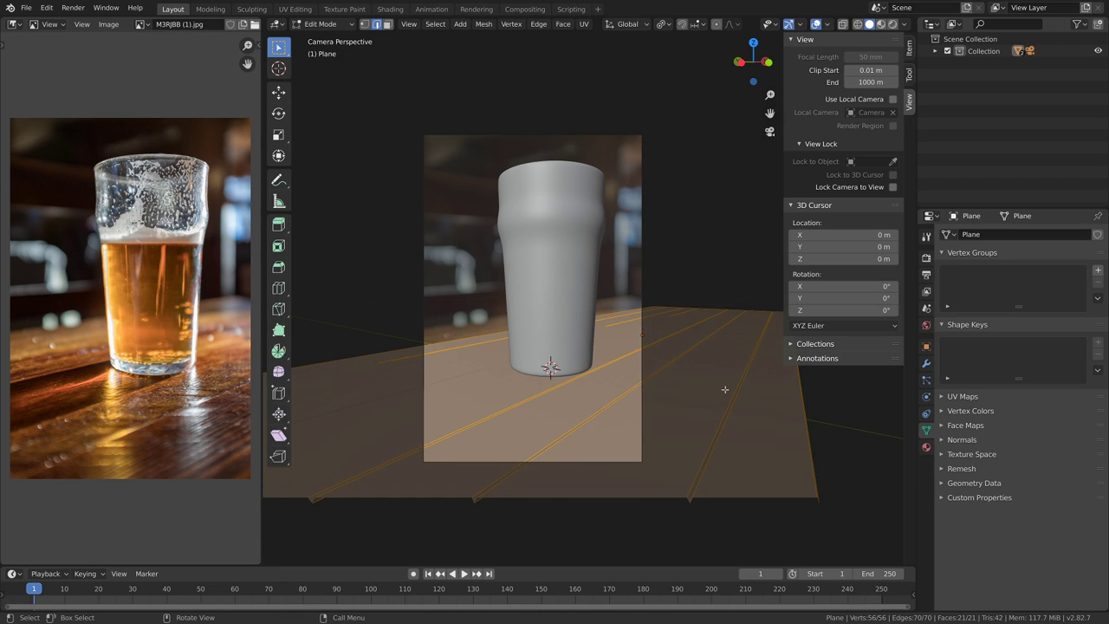
key(Tab)
- In wireframe, rotate the camera -4.87° around global Z and move it about -0.0119 m in X, 0.0176 m in Y and -0.00327 m in Z
click(640, 301)
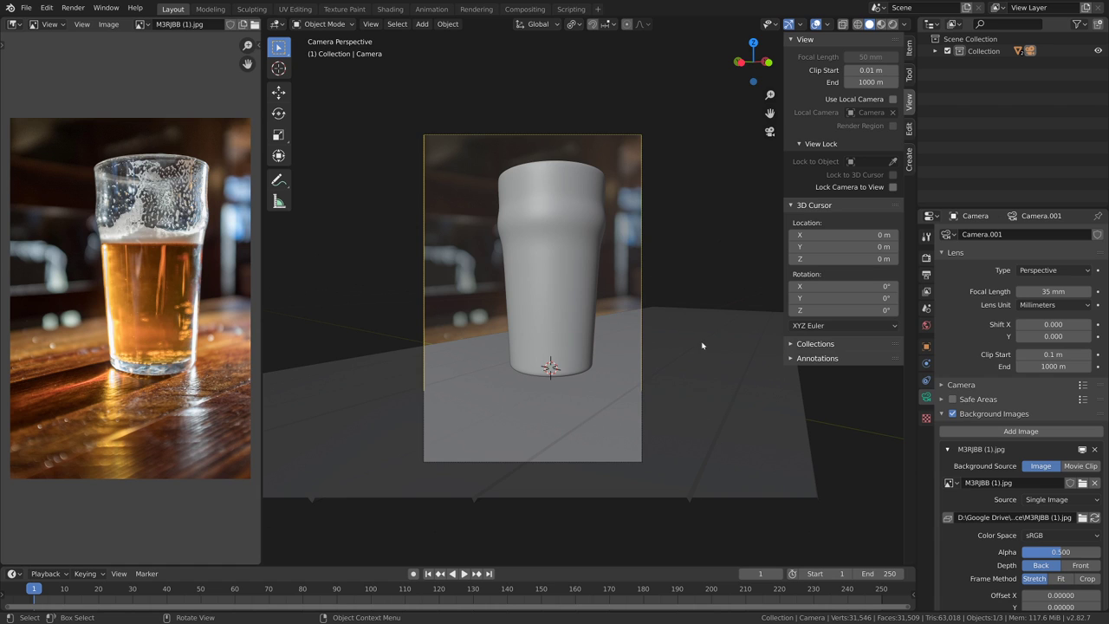
key(shift+z)
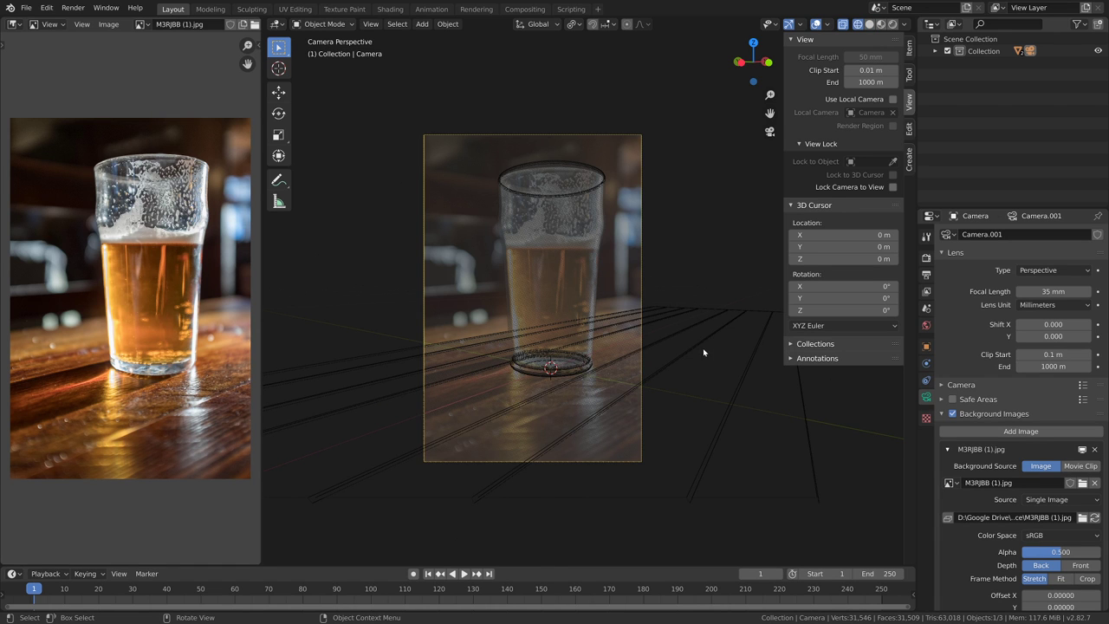
key(r)
key(z)
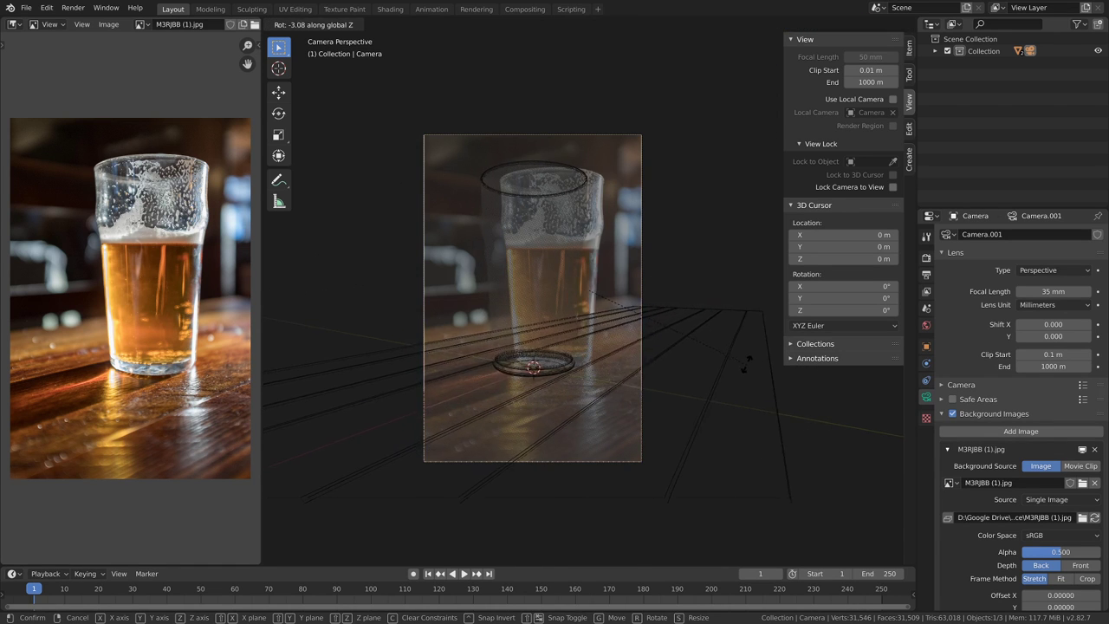
click(738, 369)
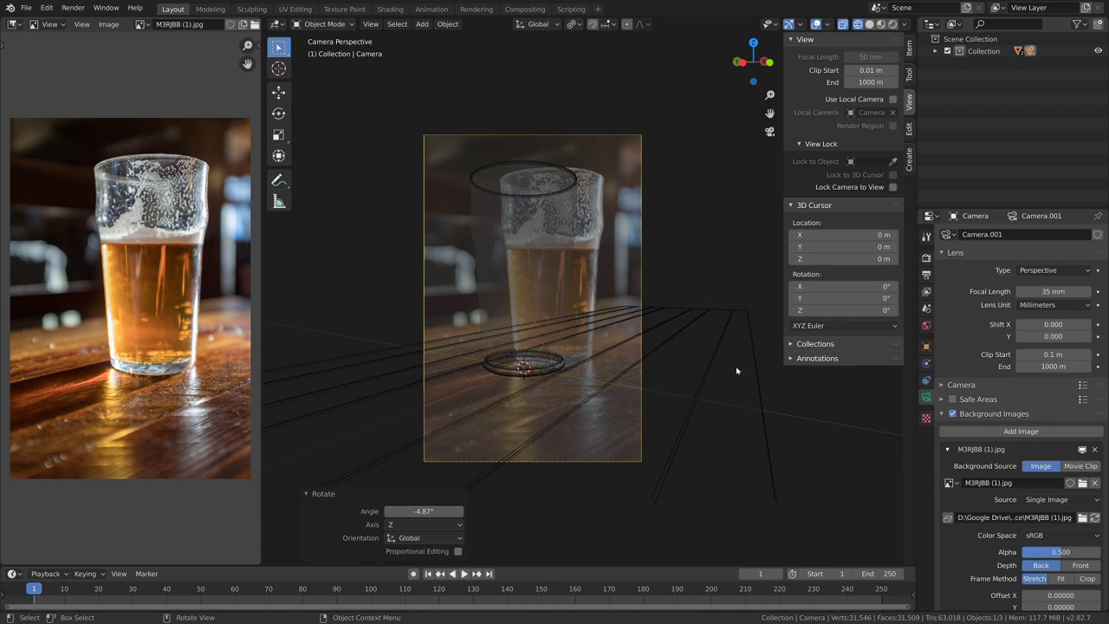
key(g)
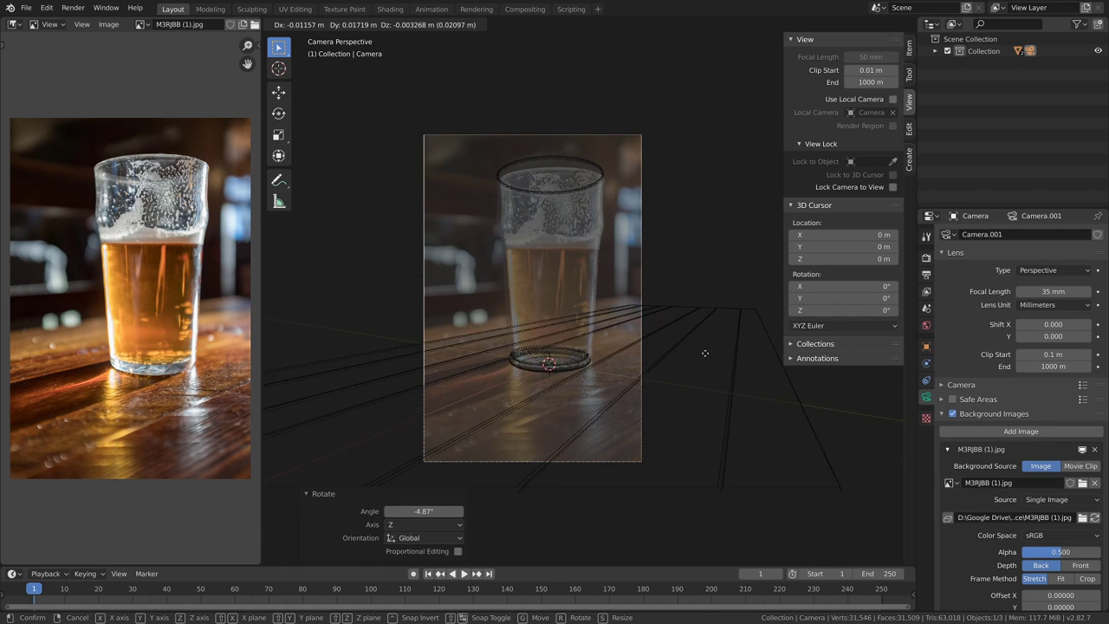
click(704, 353)
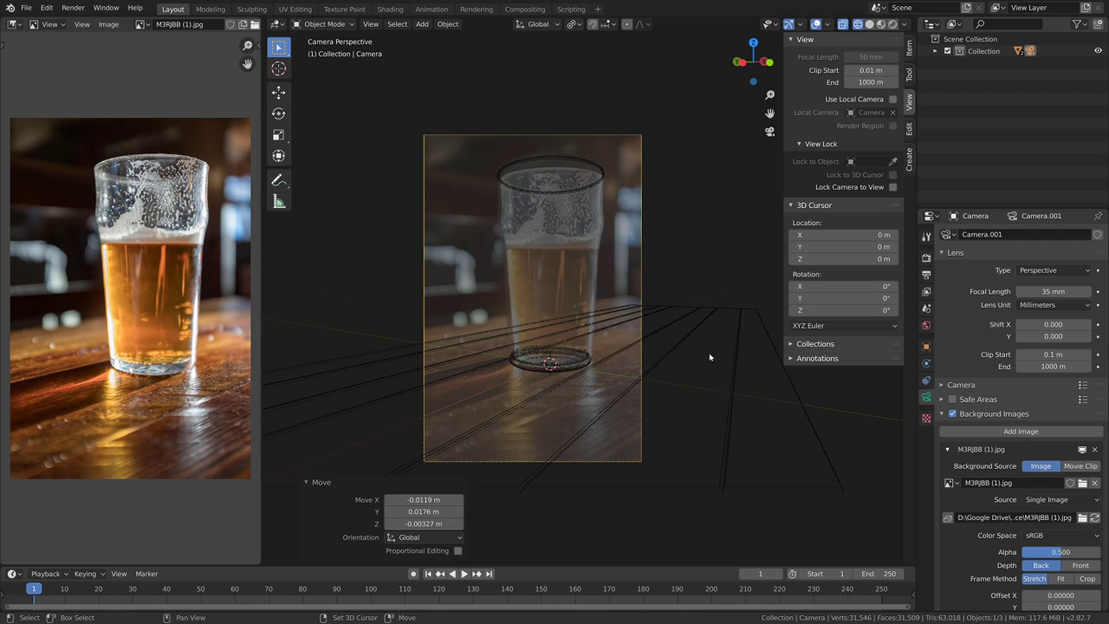
- Rotate the camera 4.48° around global Z and move it about 0.013 m in X and -0.016 m in Y to realign the glass
key(r)
key(z)
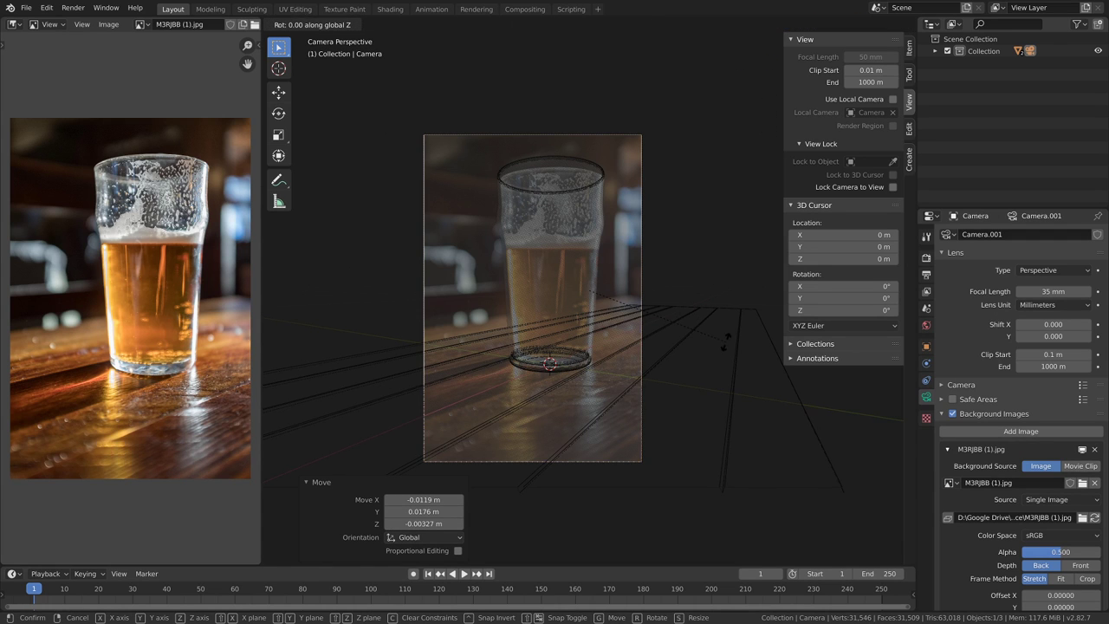
click(716, 323)
key(g)
key(g)
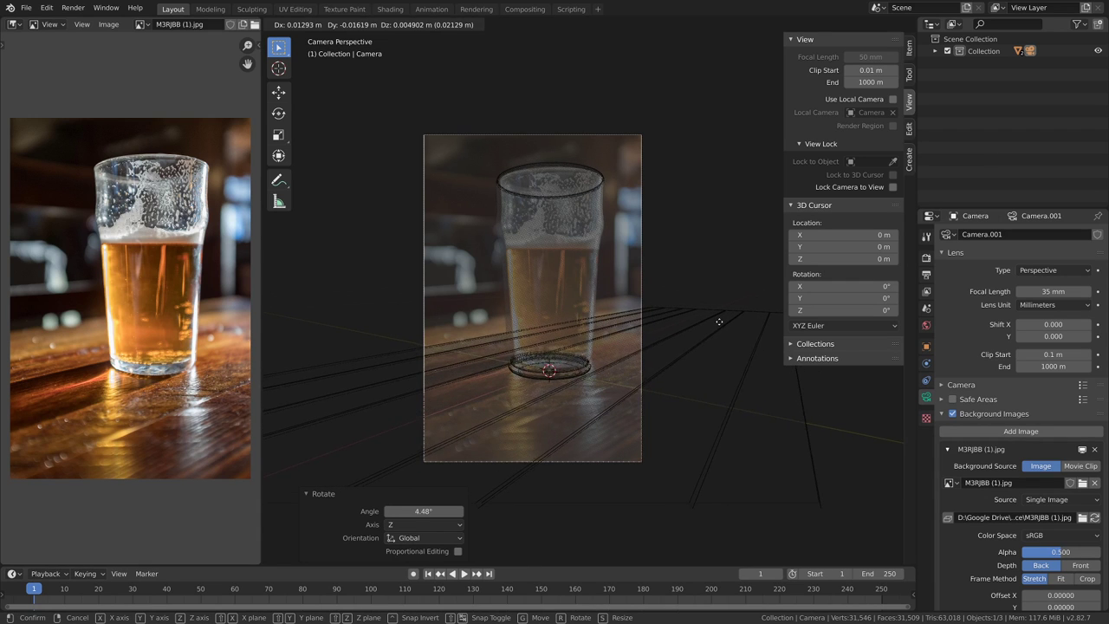
click(722, 317)
- Nudge the tabletop along global Y, and review the glass and planks in solid shading from outside and through the camera
click(690, 349)
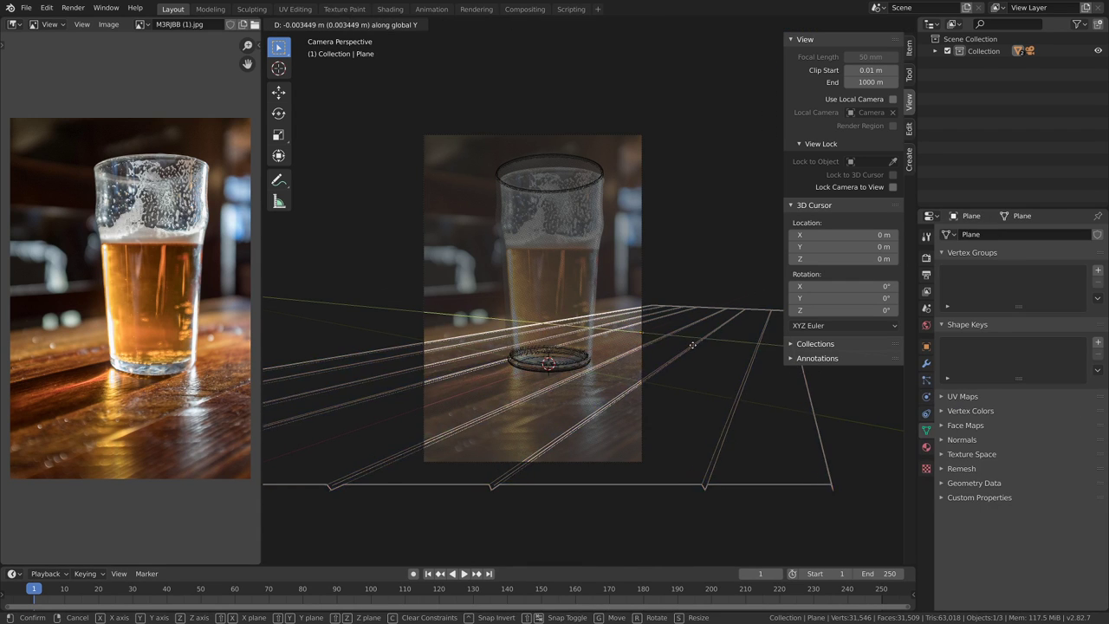
key(a)
key(shift+z)
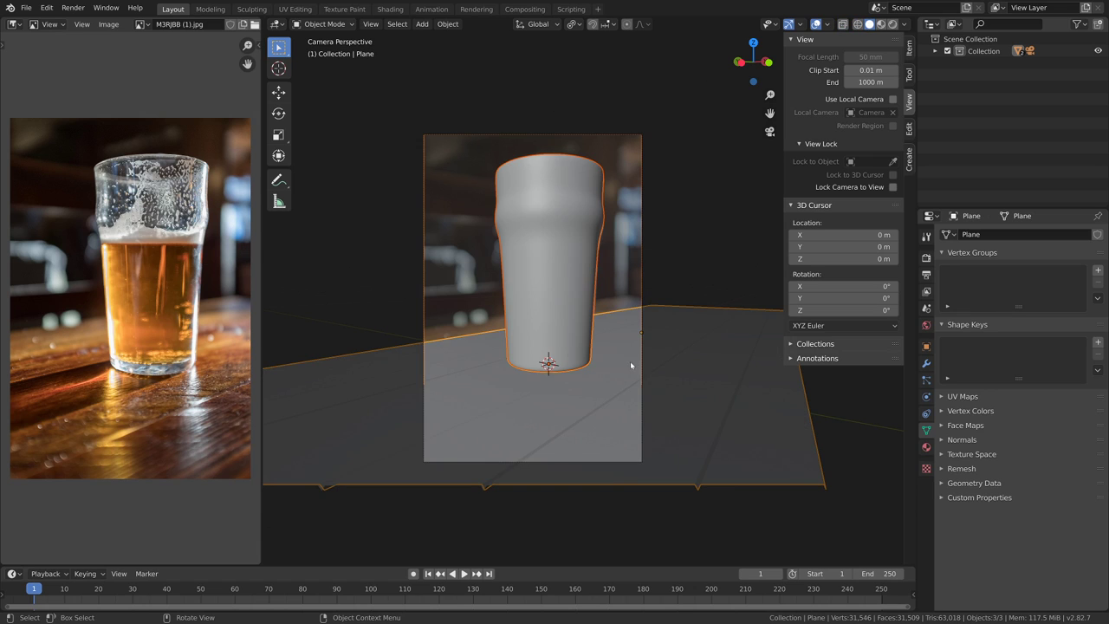
key(alt+a)
middle_drag(650, 319, 662, 375)
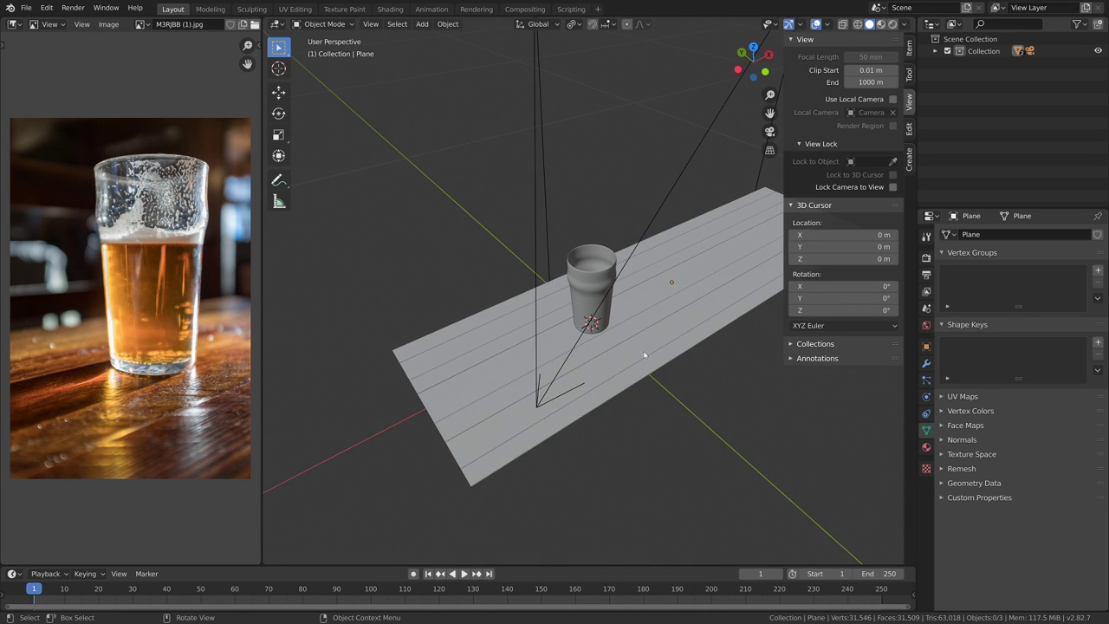
key(KP_0)
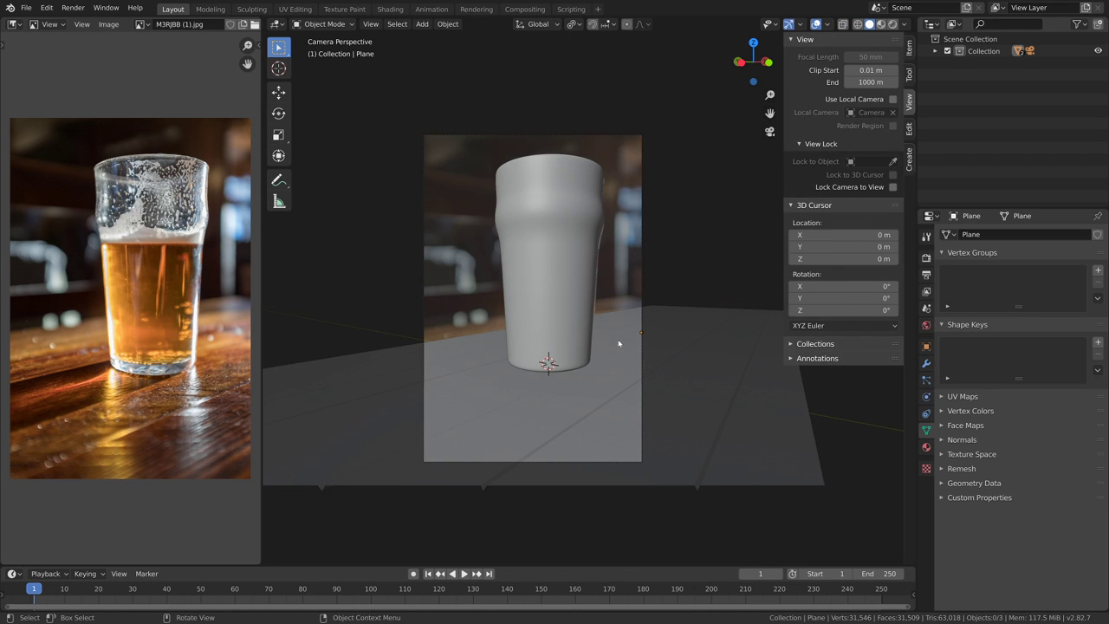
click(594, 404)
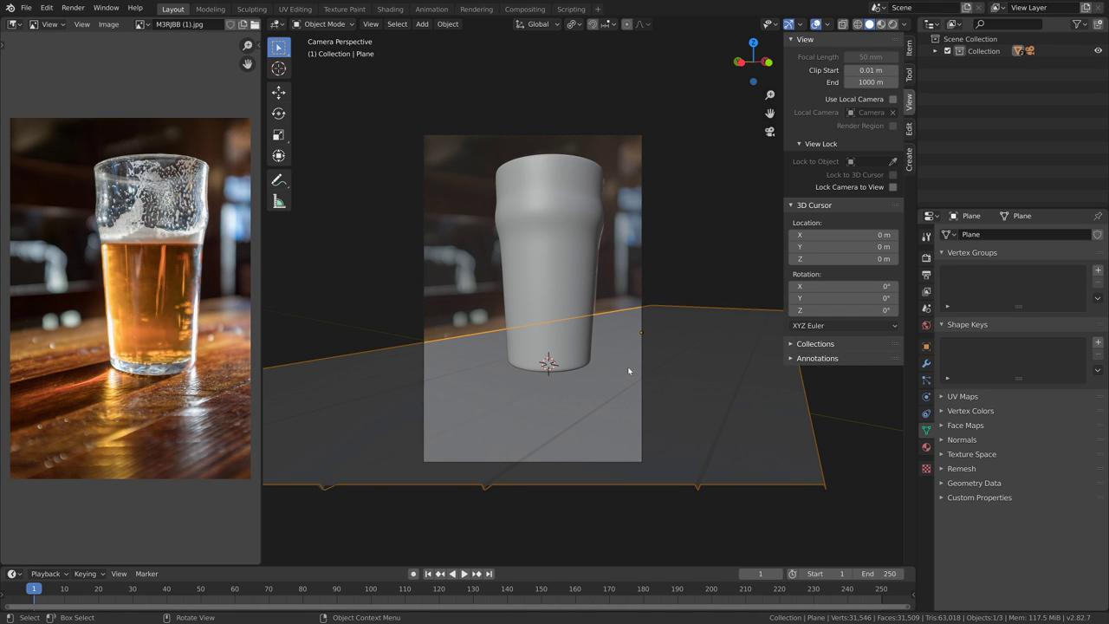
- Select the glass and show it through the camera in the Shading workspace with rendered viewport shading
click(543, 226)
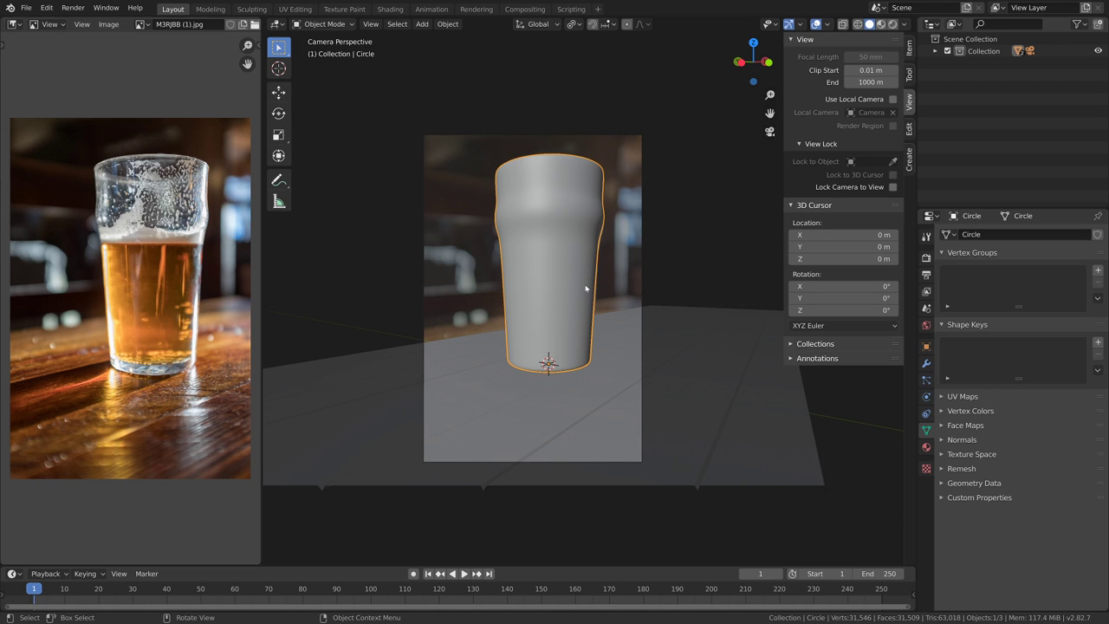
click(390, 8)
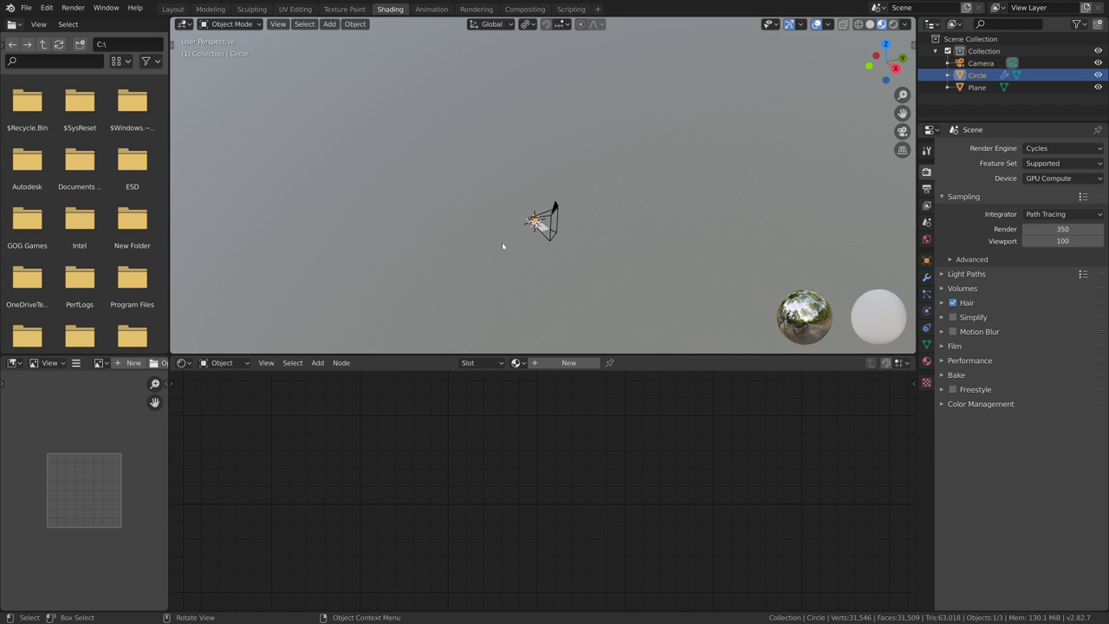
key(KP_0)
scroll(534, 186, down, 2)
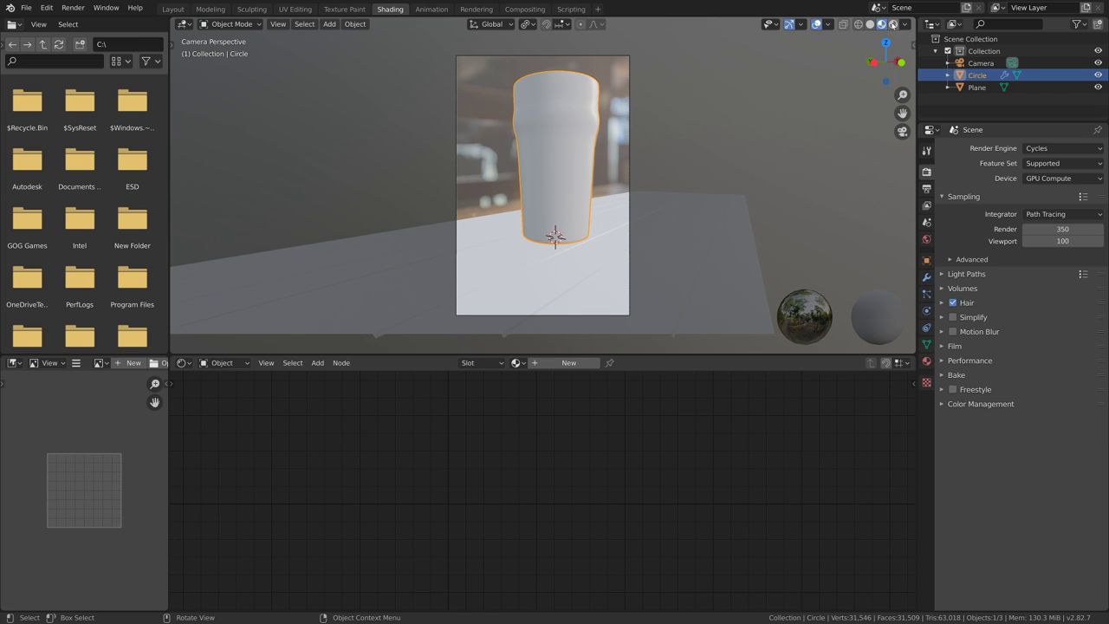
click(893, 23)
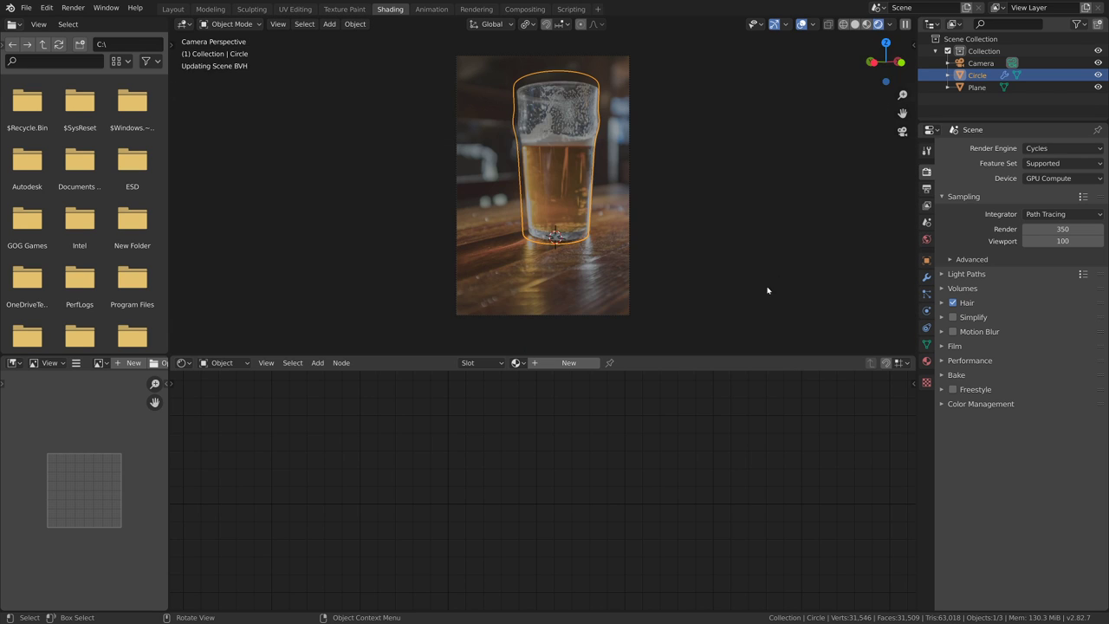
- Create a new material for the glass and replace its Principled BSDF with a Glass BSDF feeding the output's Surface
click(568, 362)
scroll(552, 401, up, 2)
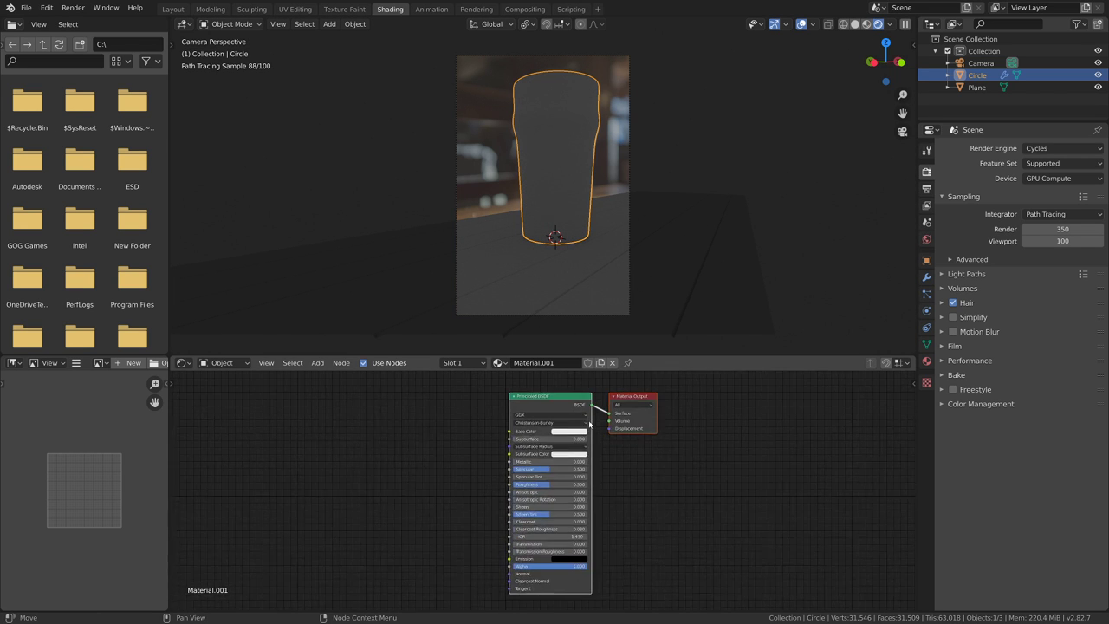
key(x)
key(shift+a)
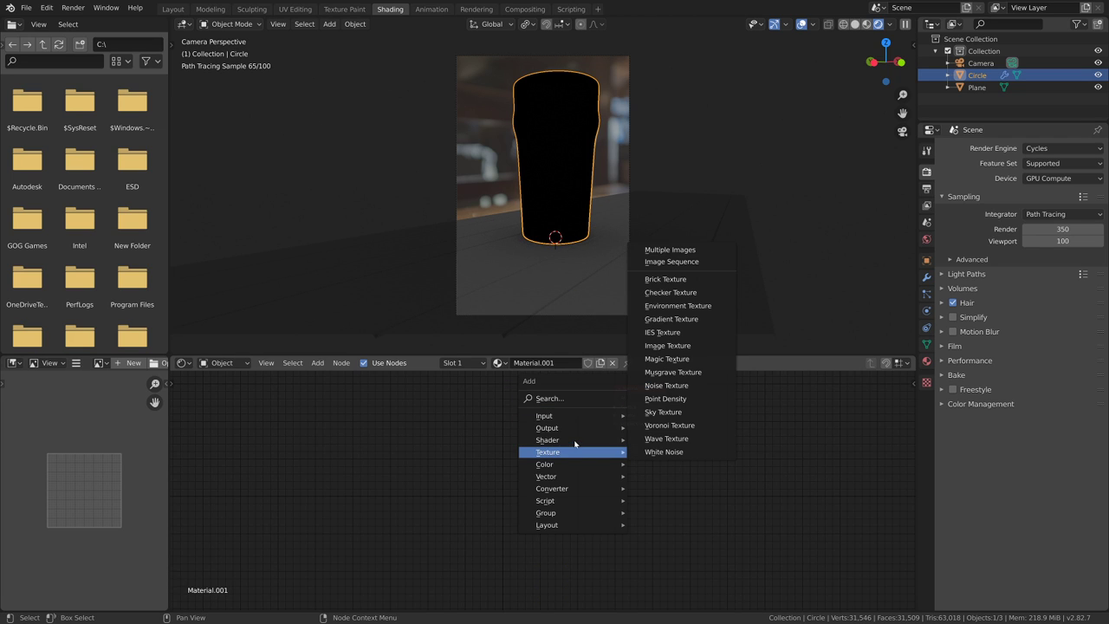
mouse_move(557, 441)
click(695, 240)
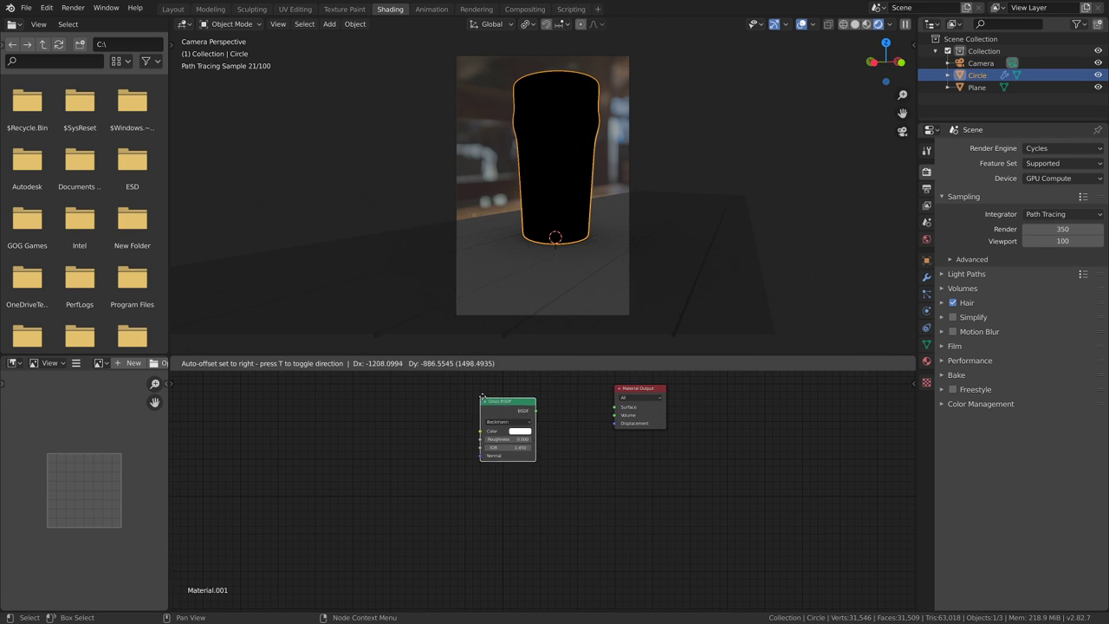
click(537, 408)
drag(538, 409, 559, 390)
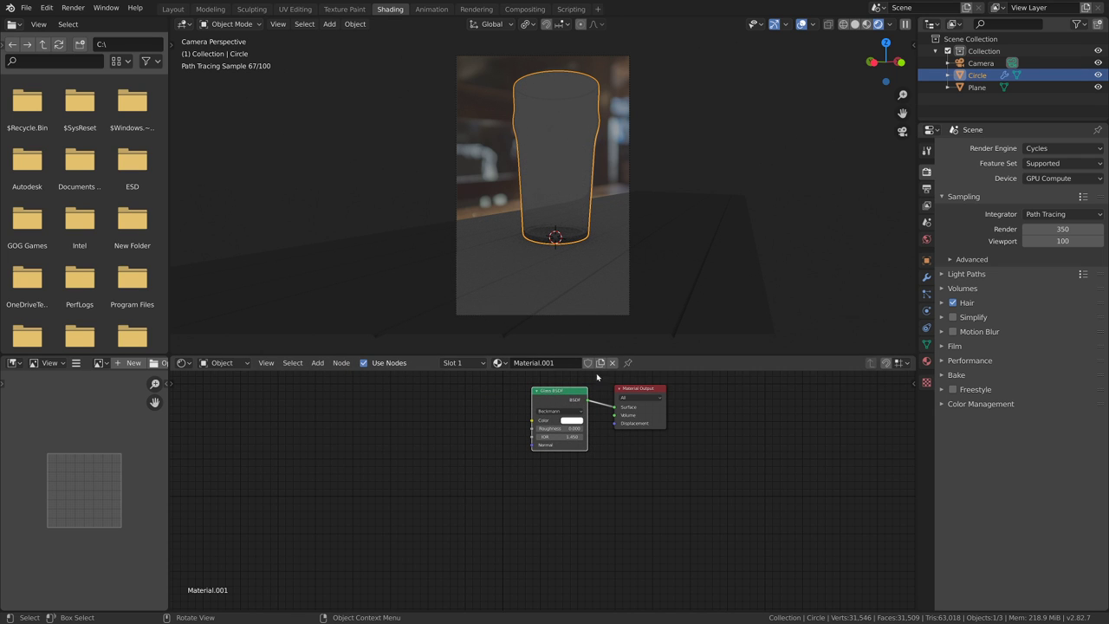
- Inspect the rendered glass up close, and turn off the camera's background images
scroll(617, 279, up, 1)
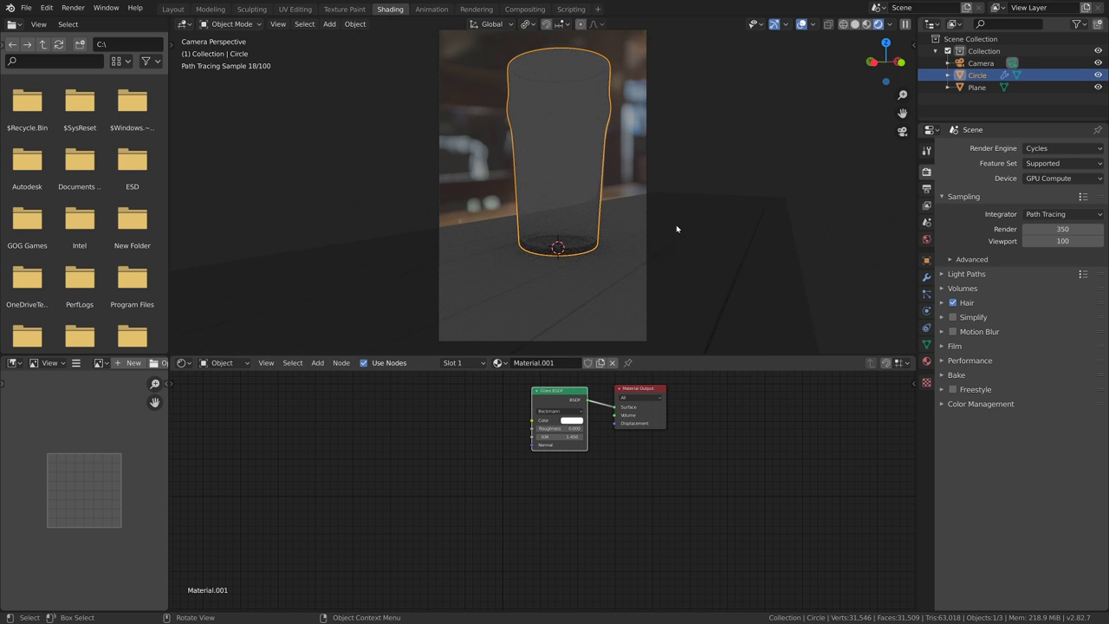
scroll(646, 234, up, 3)
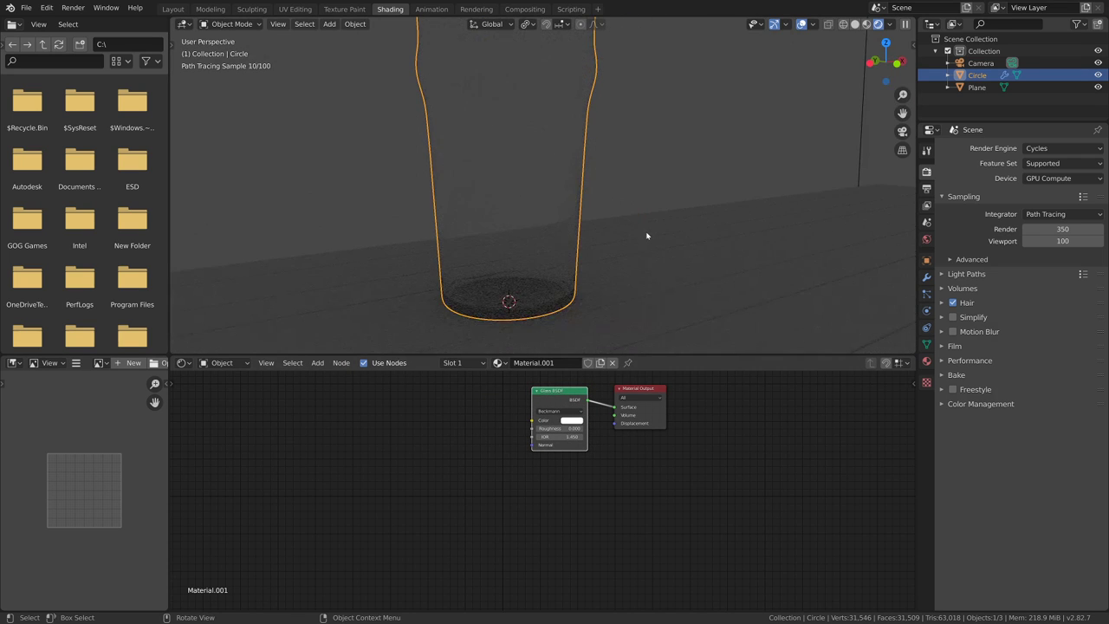
scroll(647, 237, down, 3)
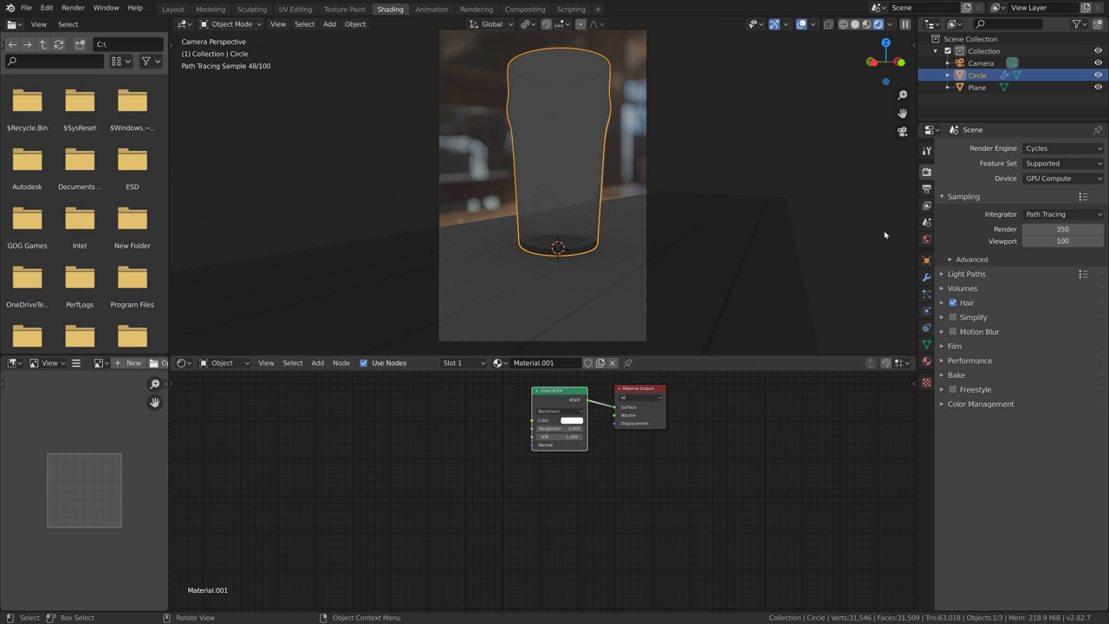
click(645, 151)
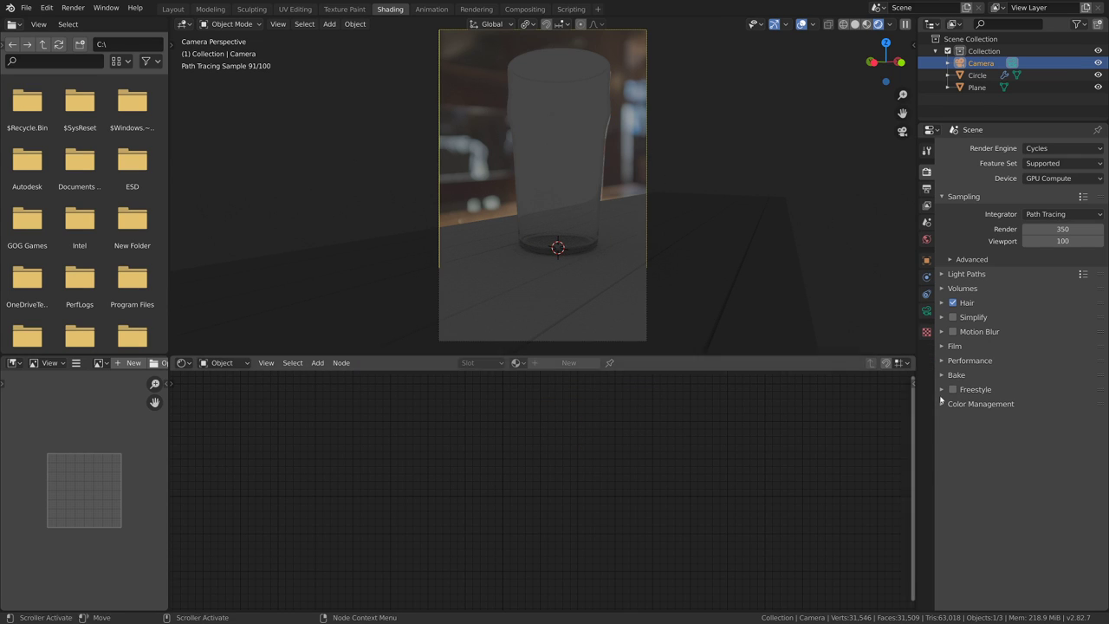
click(926, 310)
click(953, 327)
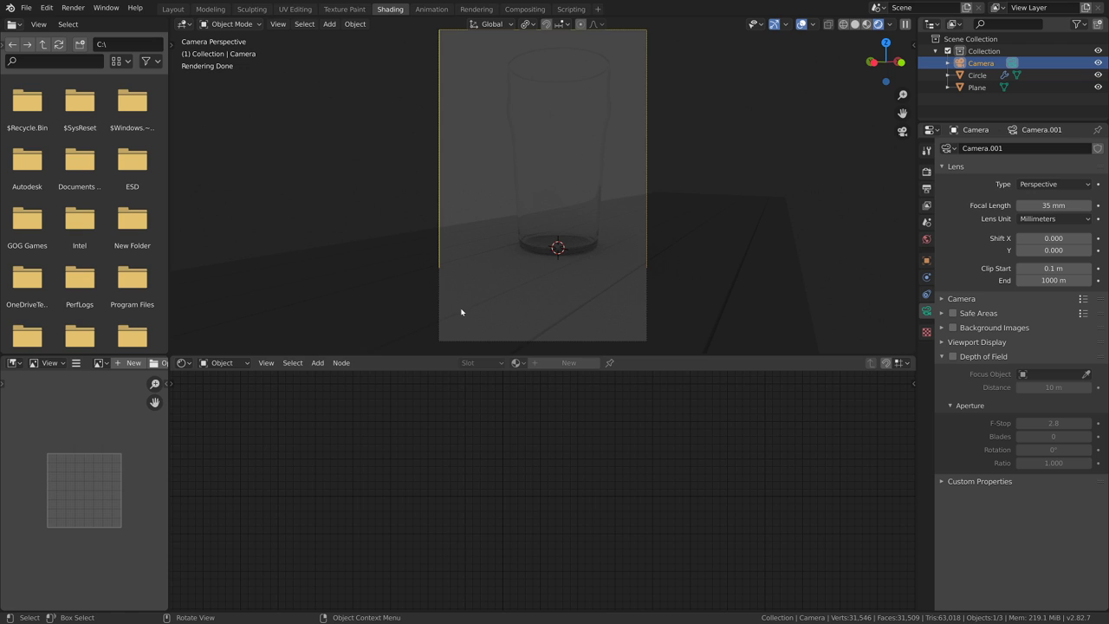
- Limit the viewport render to a region covering the whole camera frame
scroll(459, 277, down, 1)
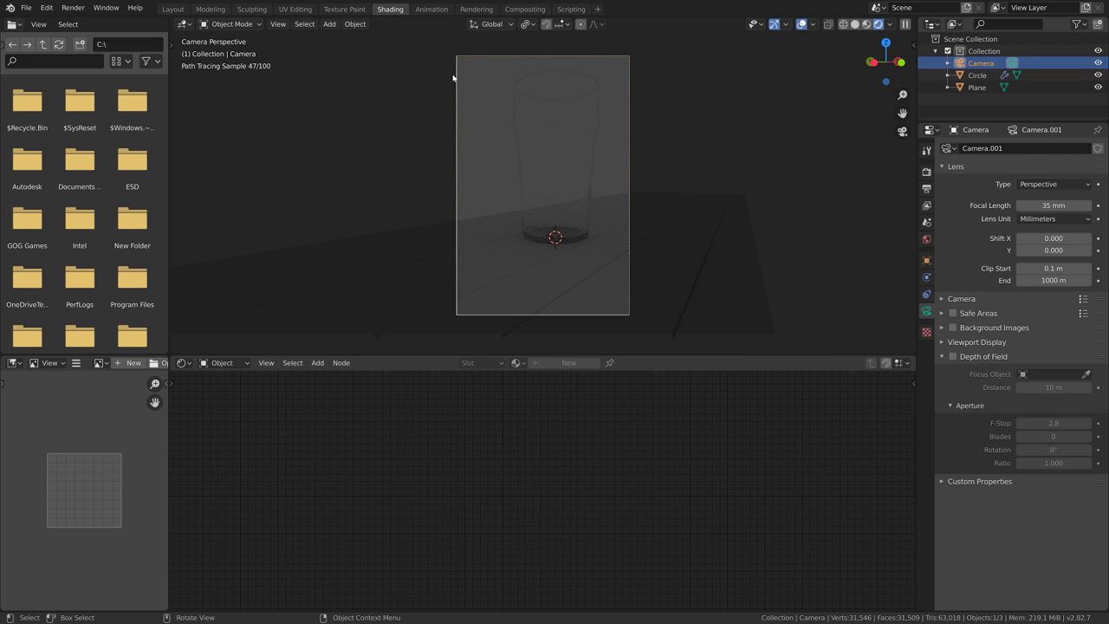
key(ctrl+b)
drag(440, 44, 677, 335)
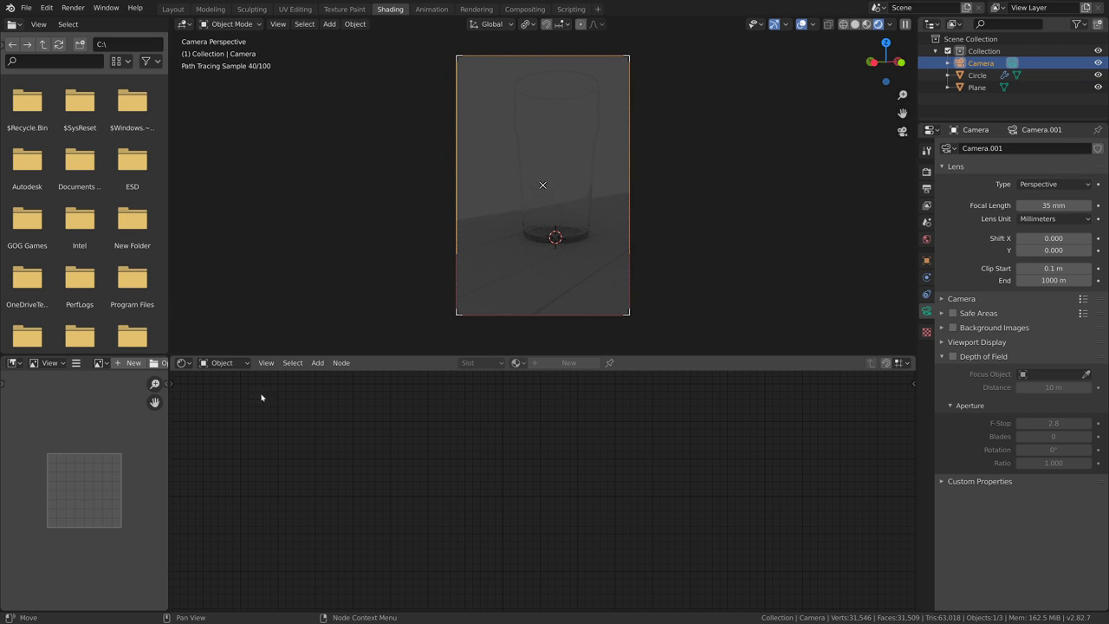
- Switch the shader editor from the object's material to the World shader
click(224, 362)
click(228, 364)
click(224, 362)
click(220, 390)
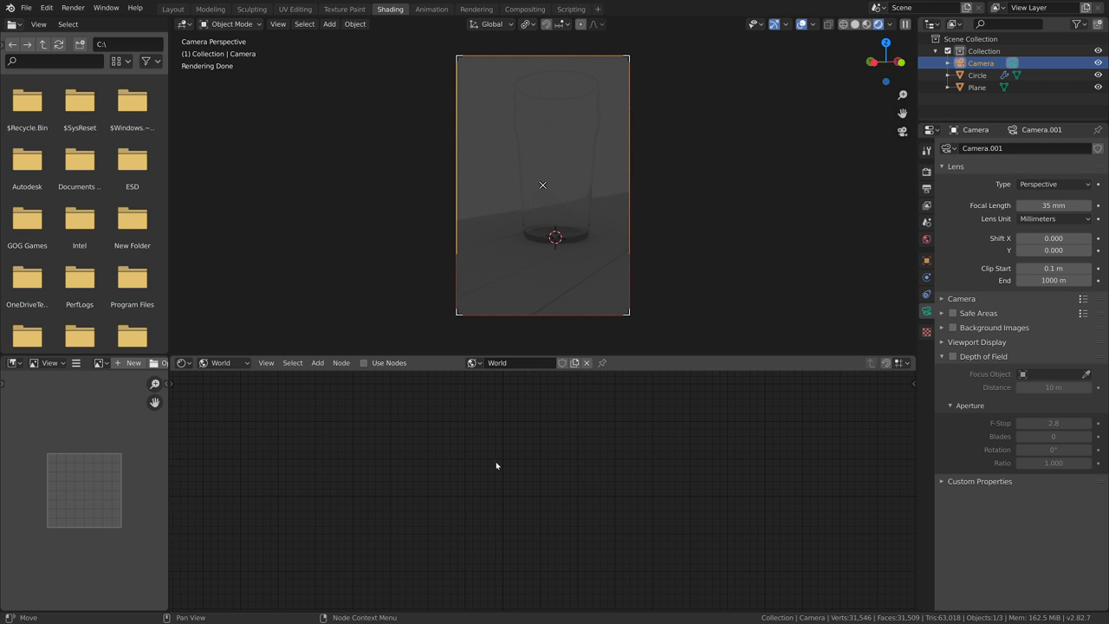
- Enable nodes for the World and feed its Background color from an Environment Texture with Mapping and Texture Coordinate nodes
click(383, 362)
scroll(571, 416, up, 2)
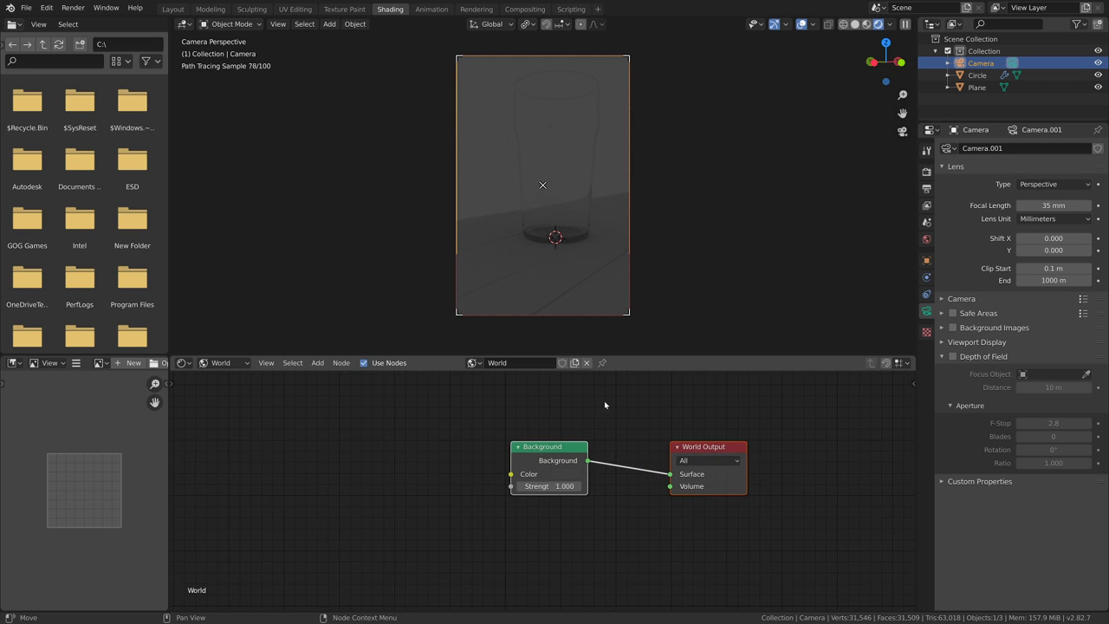
drag(530, 459, 558, 459)
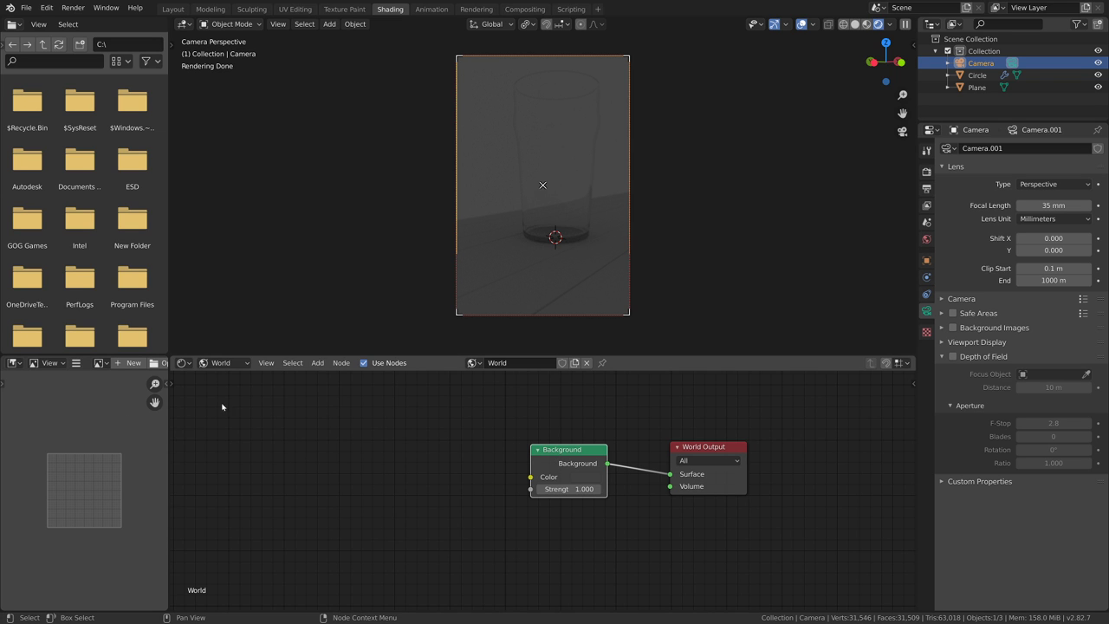
key(ctrl+t)
scroll(612, 481, down, 4)
key(g)
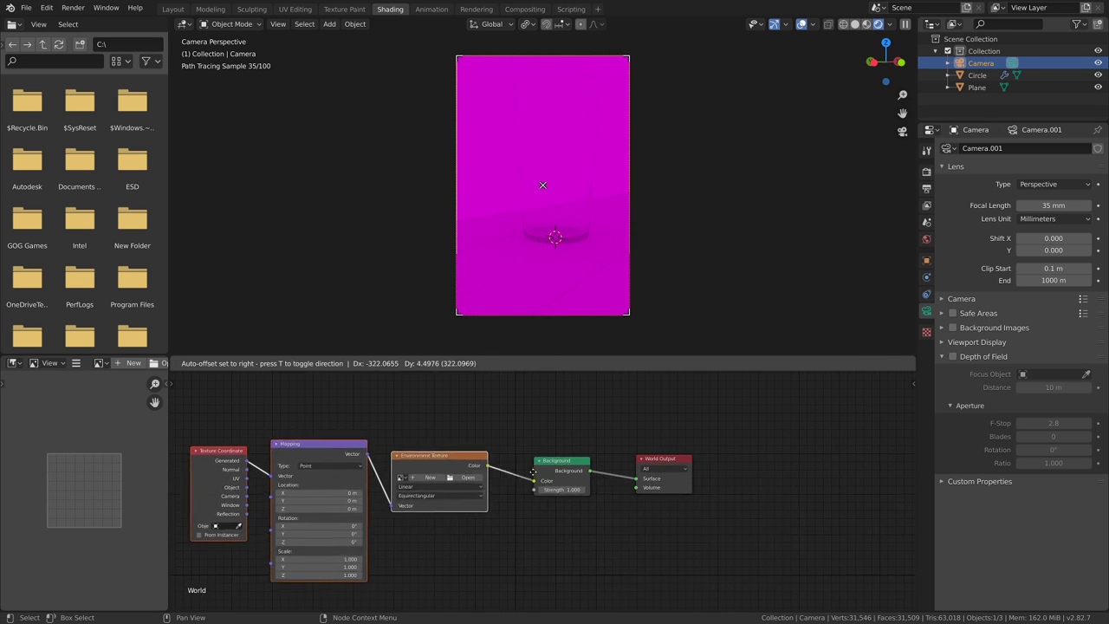
click(541, 481)
- Start opening an image for the Environment Texture and browse the textures folder of glassTutorial2 for lighting images
click(442, 479)
click(294, 412)
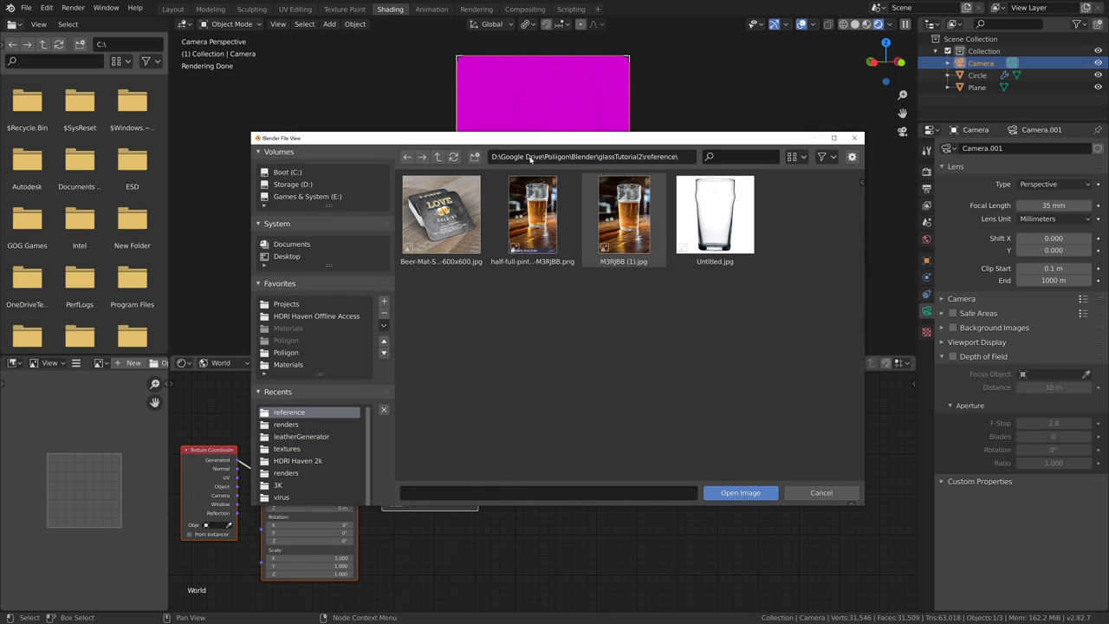
click(438, 156)
double_click(532, 216)
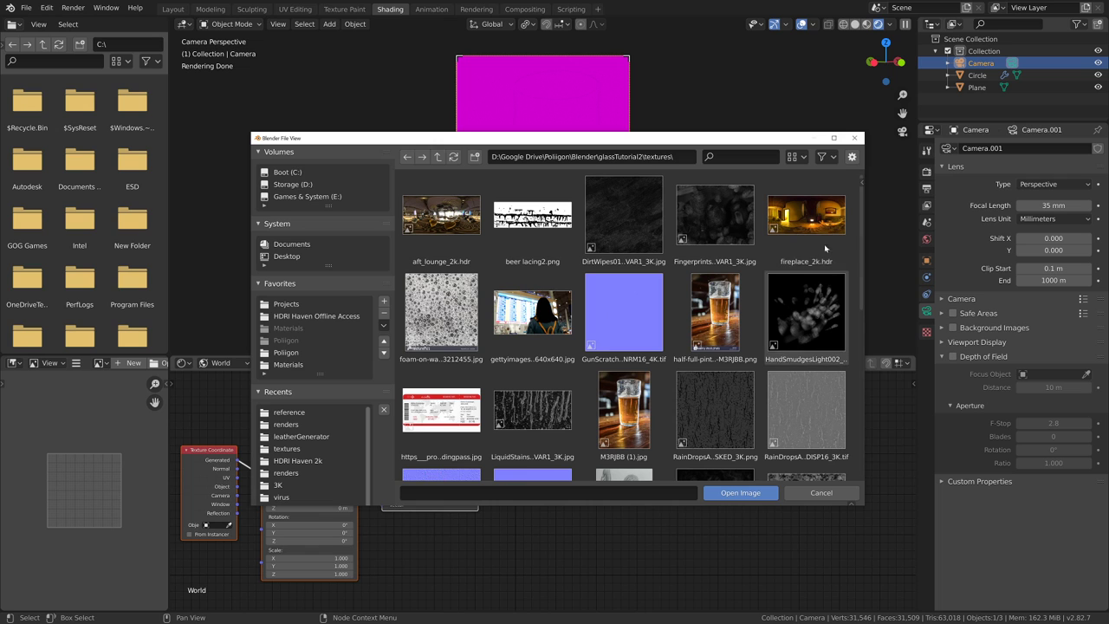
scroll(752, 310, down, 2)
scroll(752, 310, down, 4)
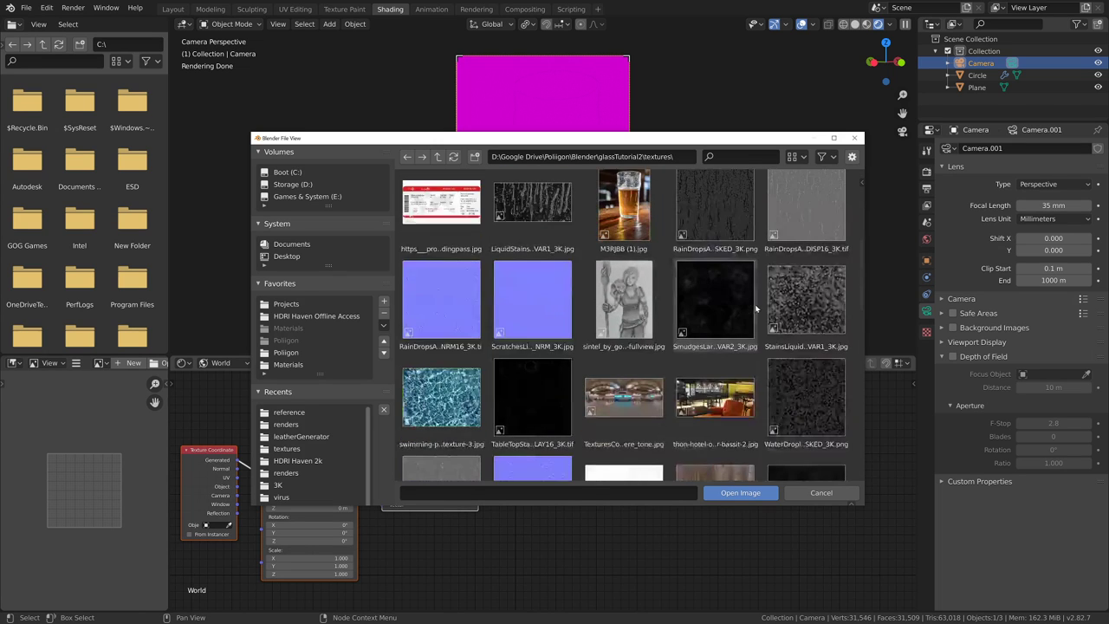
scroll(756, 304, down, 1)
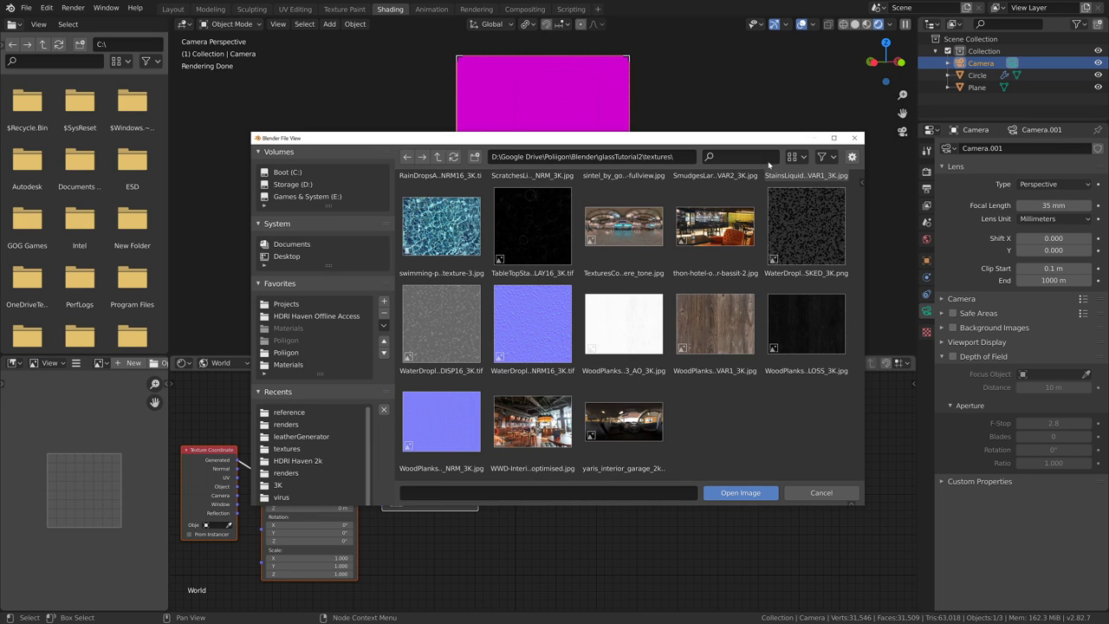
- Filter the folder by "hdr" and try fireplace_2k.hdr and aft_lounge_2k.hdr as the world's environment image
click(736, 156)
text(hdr)
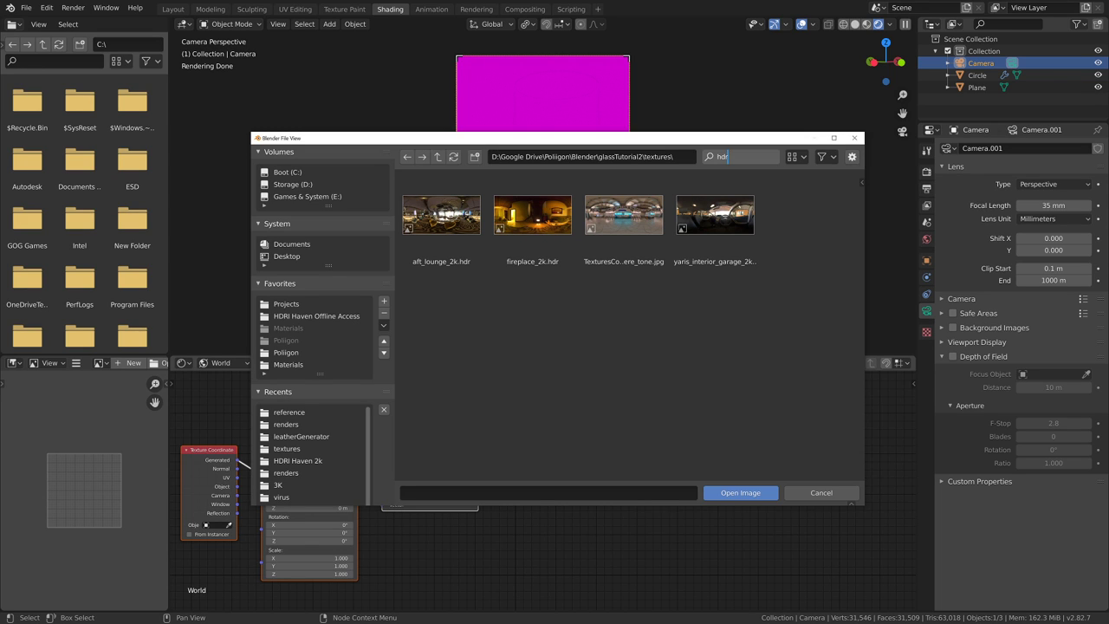
key(Return)
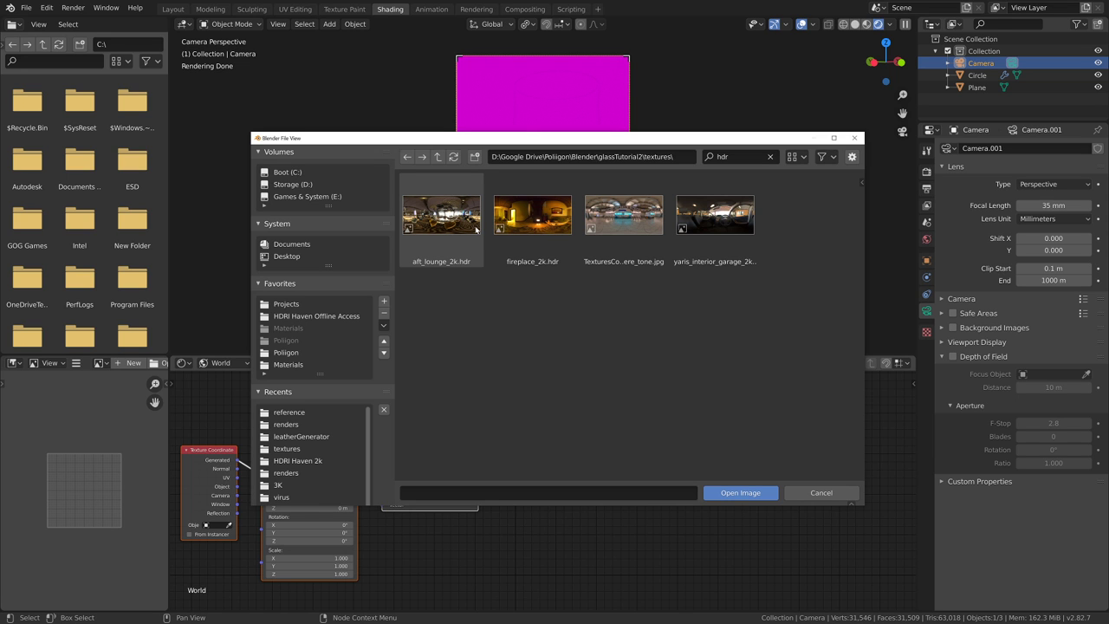
click(524, 217)
click(740, 492)
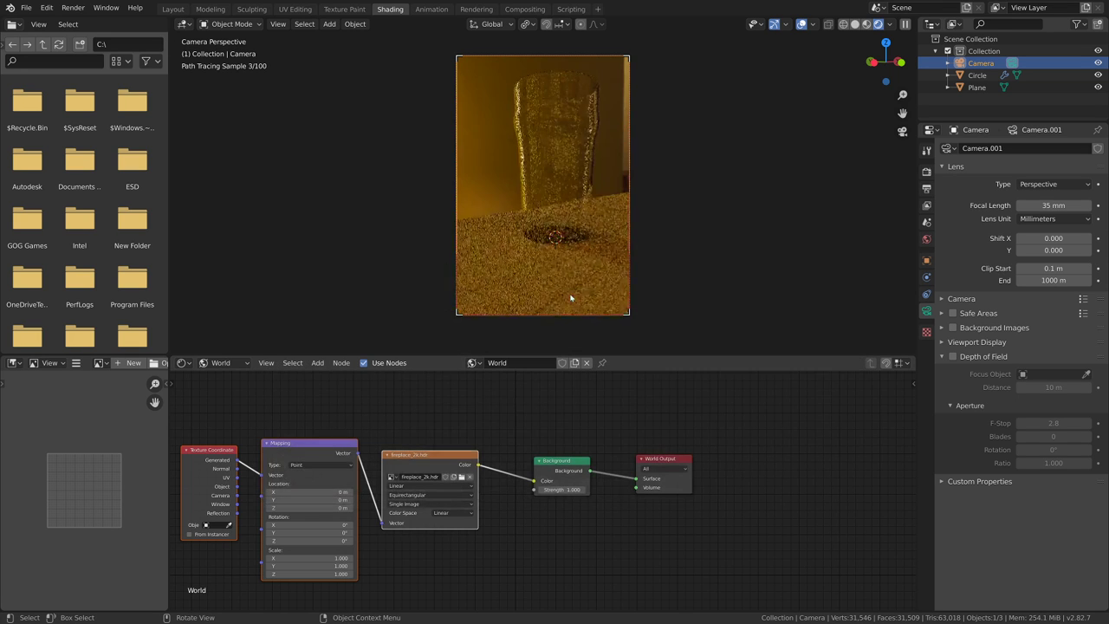
click(461, 477)
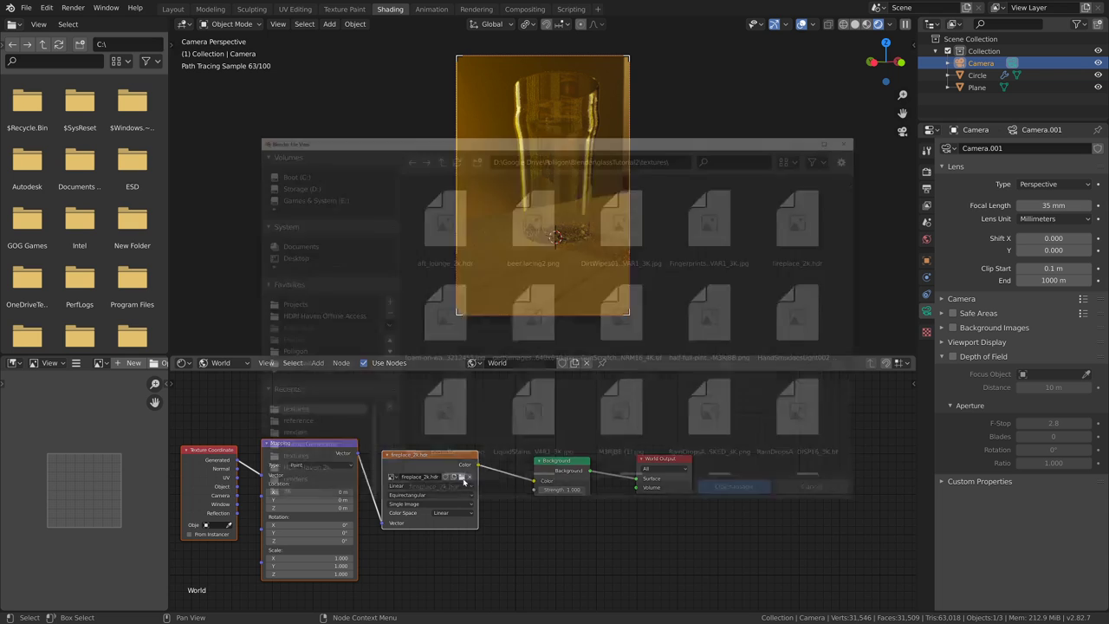
double_click(438, 209)
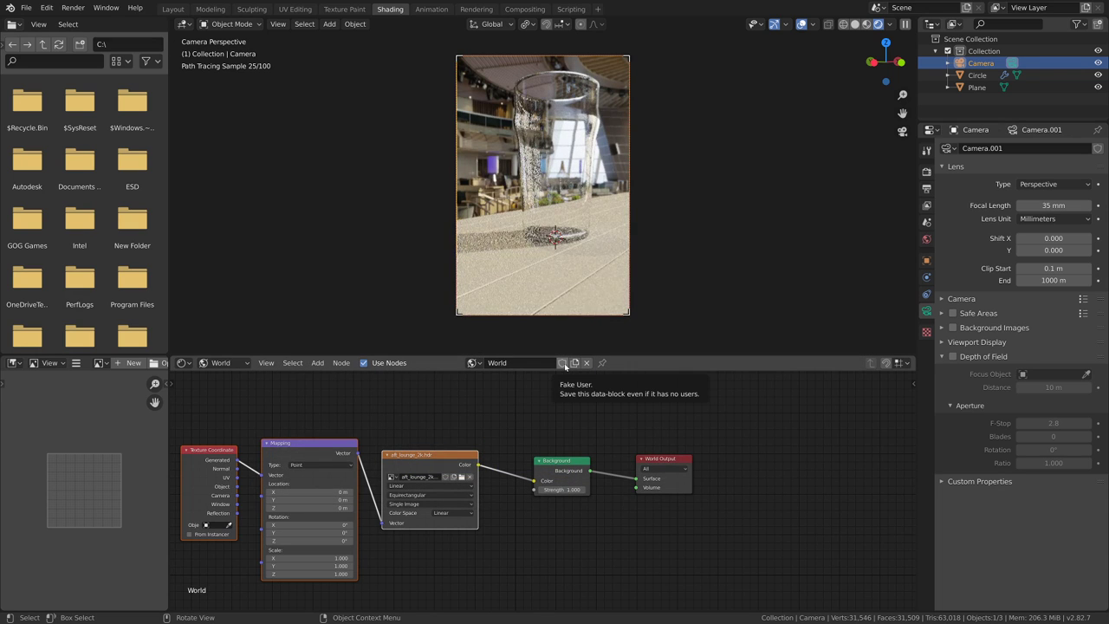
- Replace the environment image with the yaris_interior_garage_2k HDR, filtering the textures folder by "hdr"
click(461, 476)
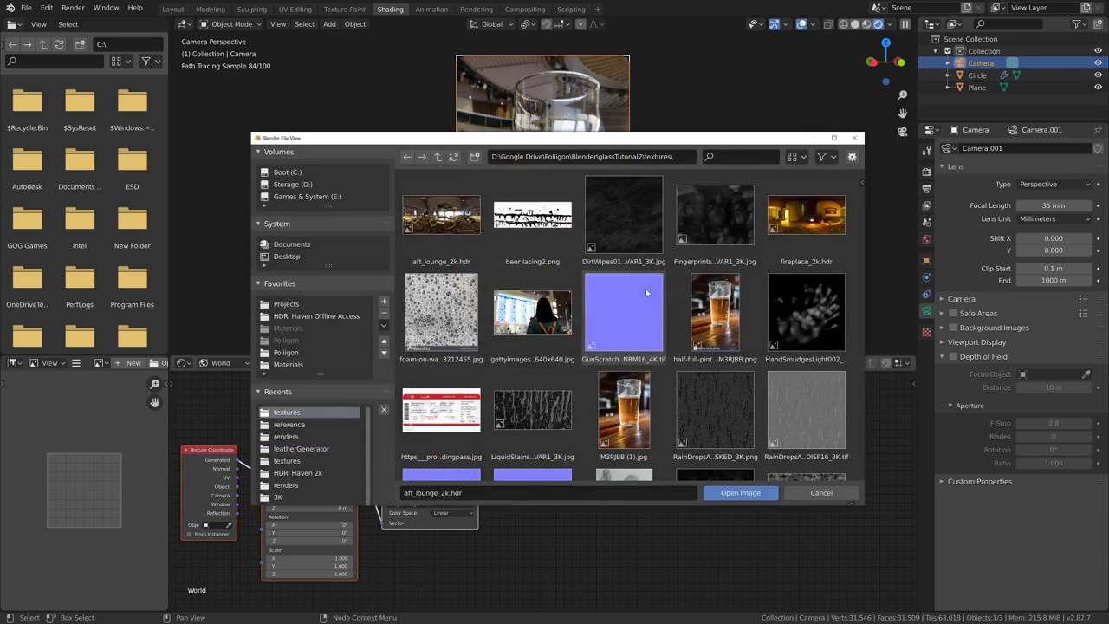
click(740, 156)
text(hs)
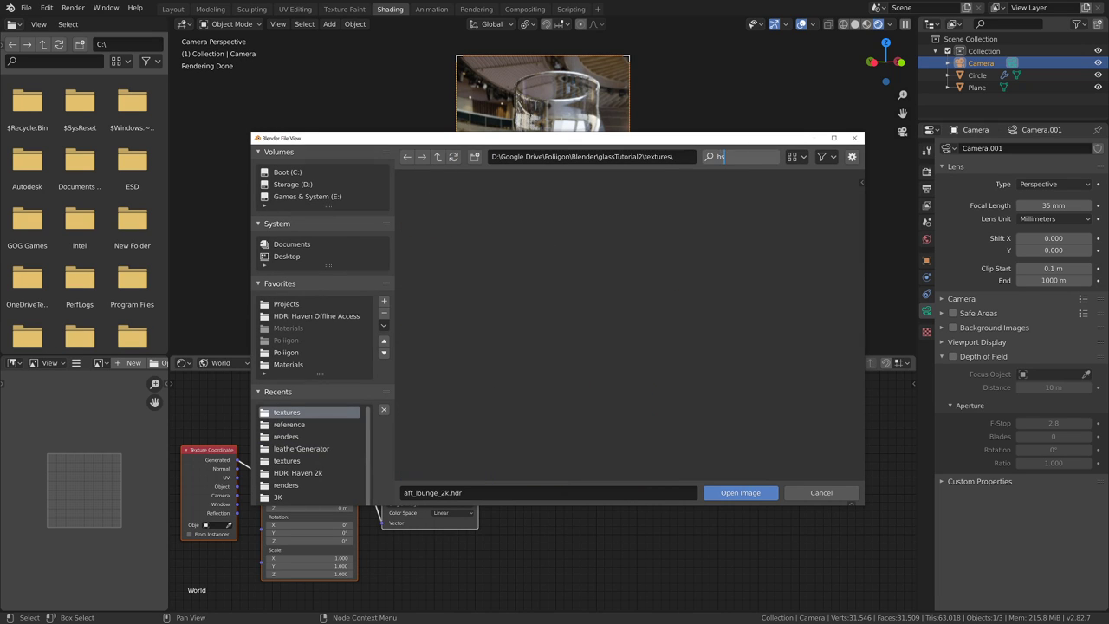
key(BackSpace)
text(dr)
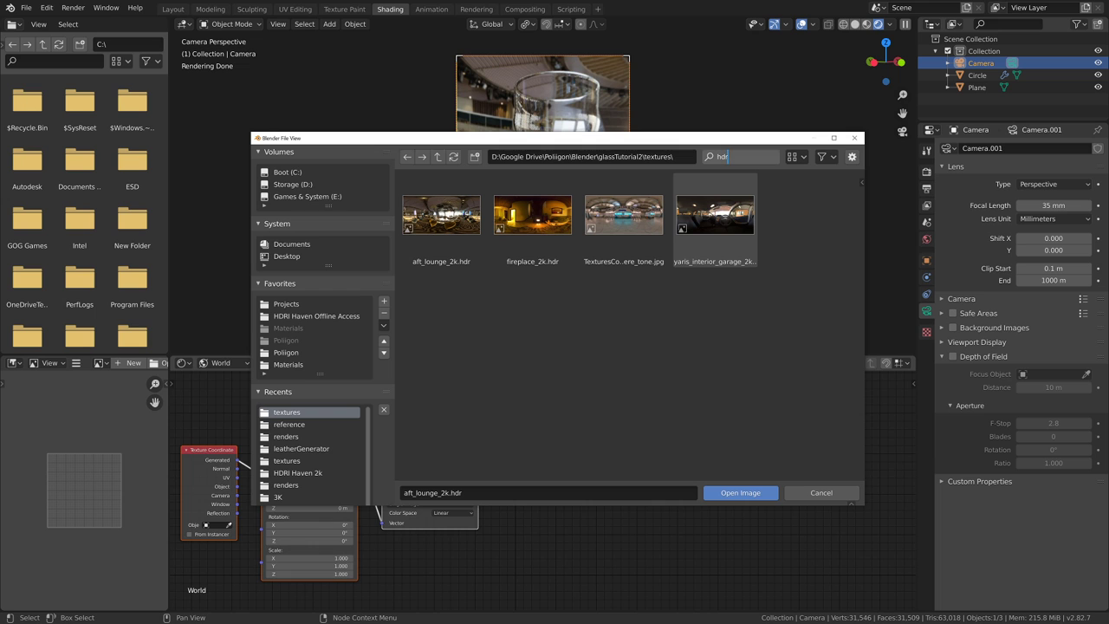
key(Return)
click(717, 217)
click(741, 492)
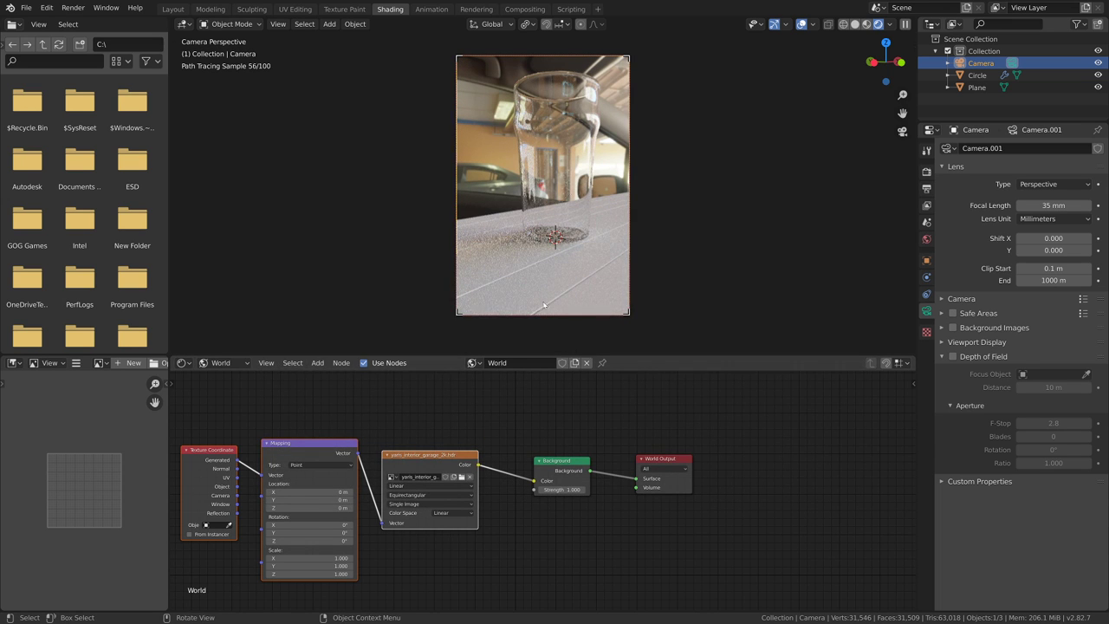
- Rotate the garage environment by setting the Mapping node's Z rotation to about 121°
scroll(587, 515, up, 2)
middle_drag(443, 566, 627, 544)
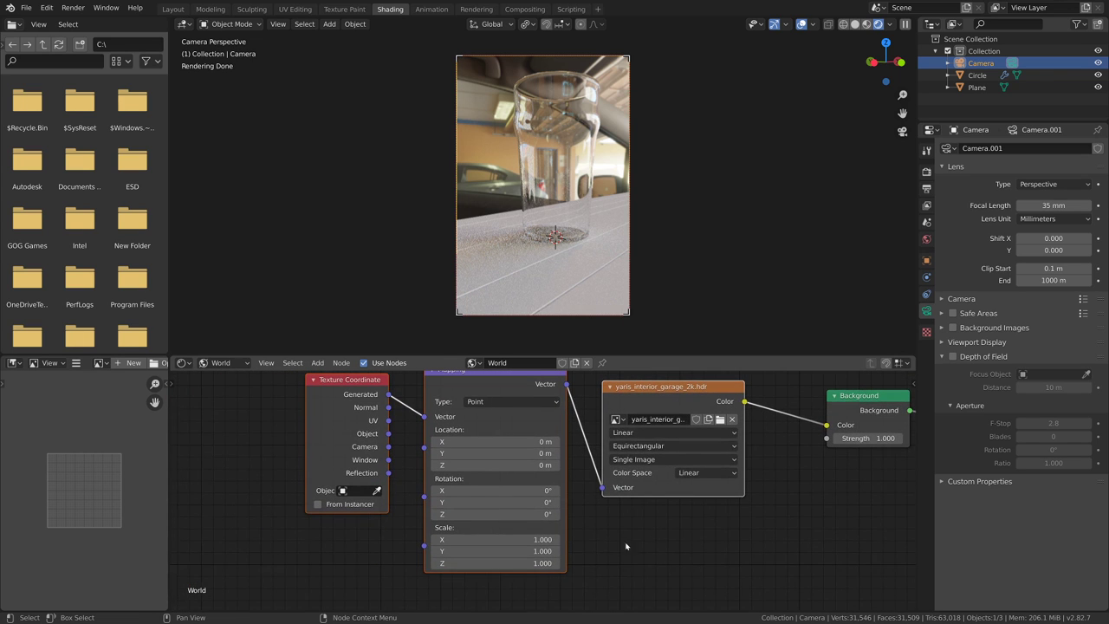
drag(523, 514, 617, 514)
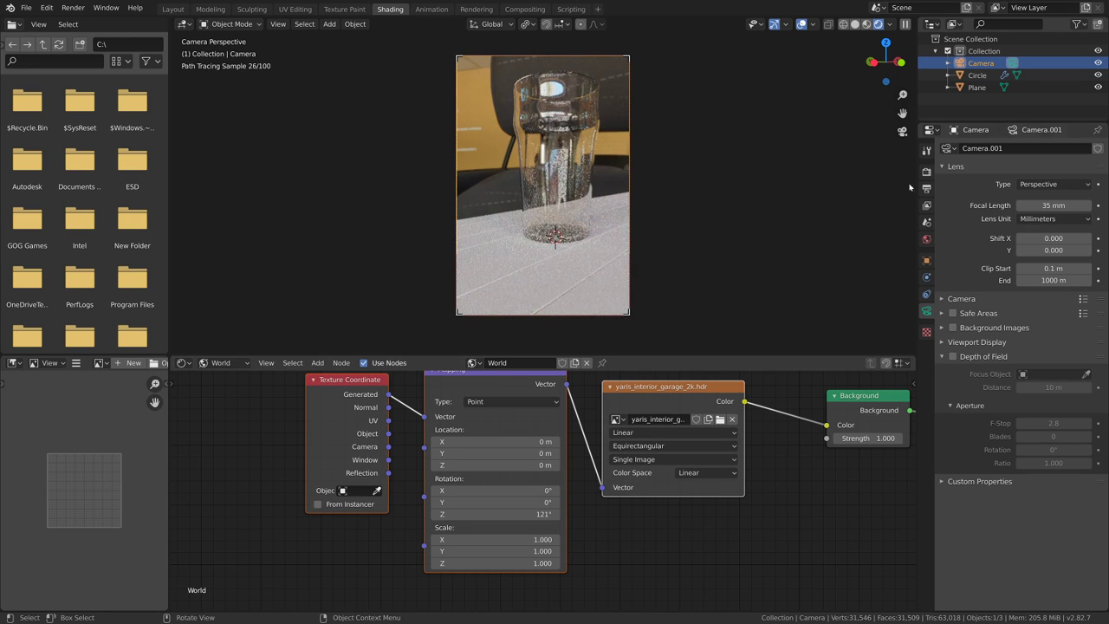
- Make the world background transparent in the render's Film settings
click(926, 172)
click(944, 346)
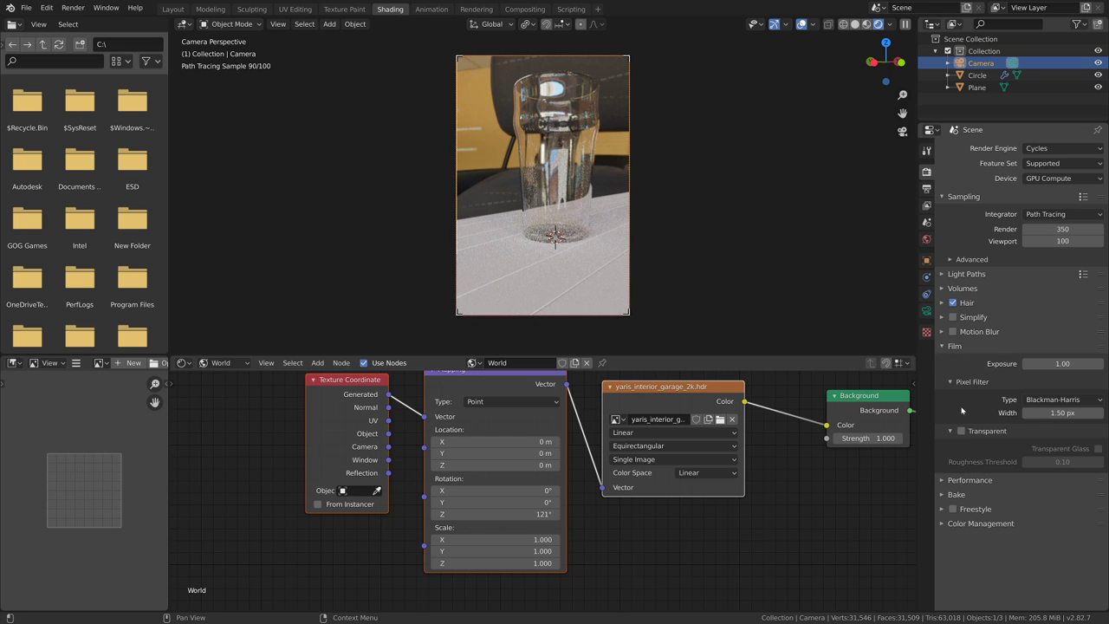
click(952, 430)
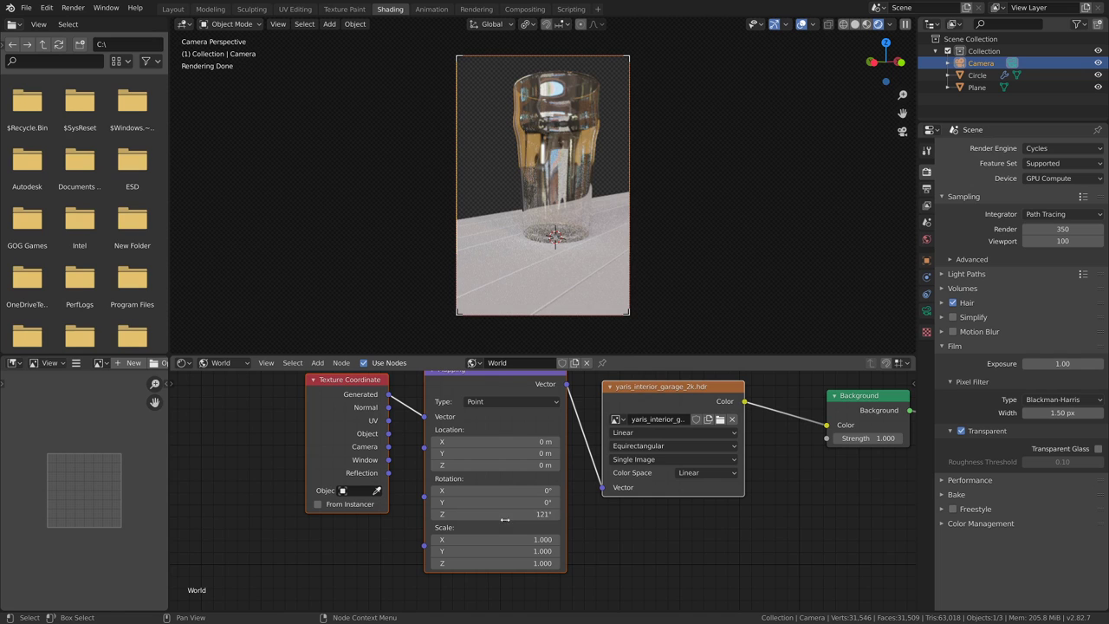
- Set the Mapping node's Z rotation to about 311° to reposition the garage reflections in the glass
drag(504, 518, 597, 518)
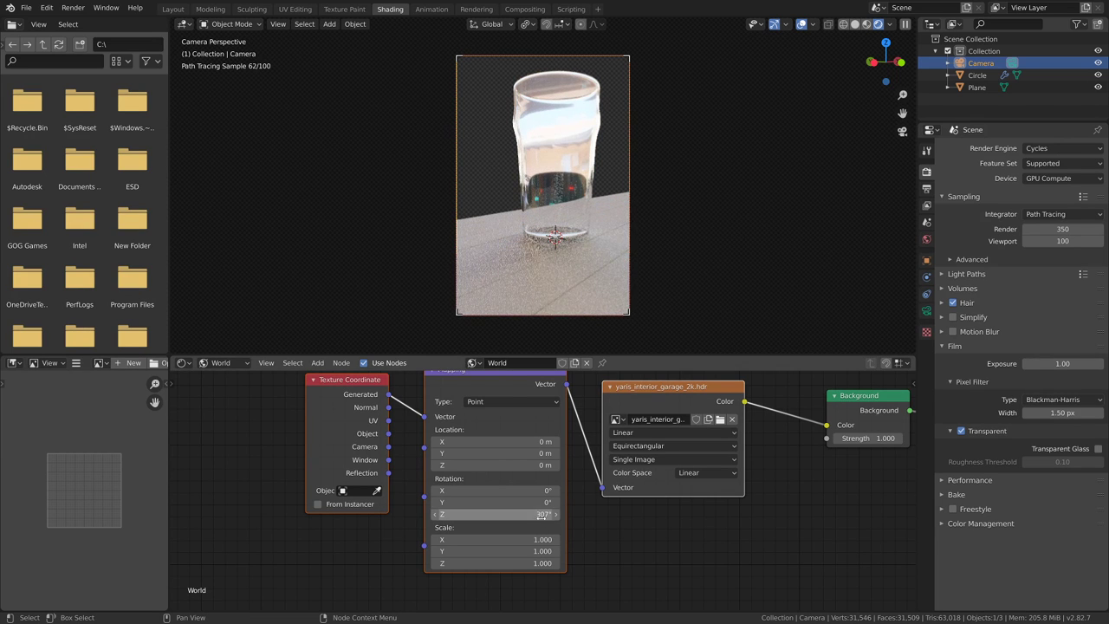
drag(520, 514, 531, 514)
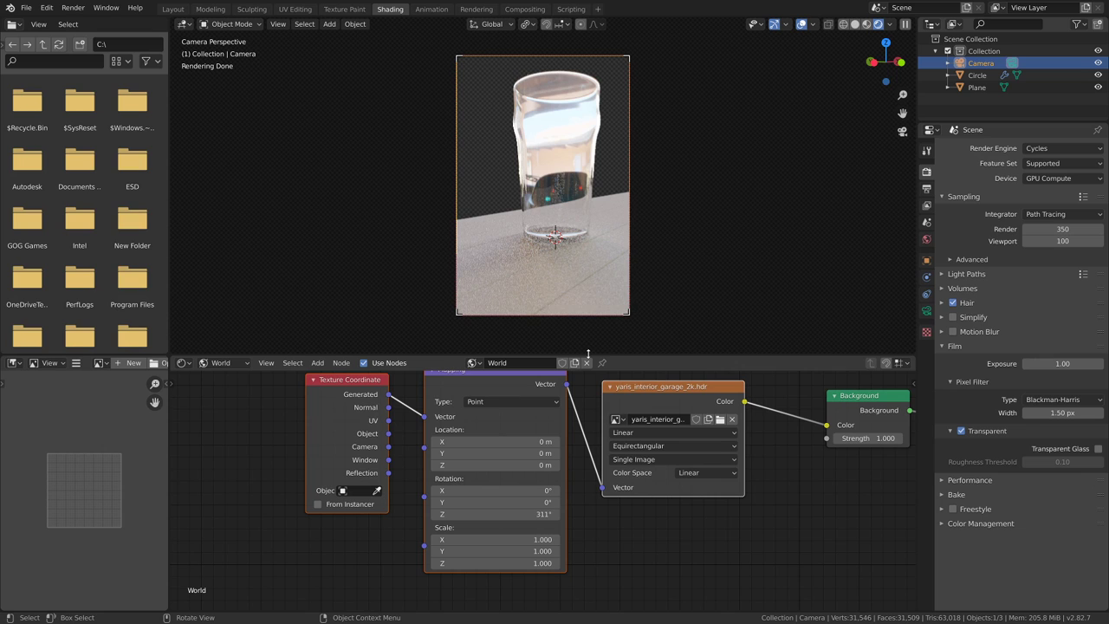
- Move the Texture Coordinate, Mapping and Environment Texture nodes away from the Background node, and place a duplicate set beneath them
scroll(596, 488, down, 4)
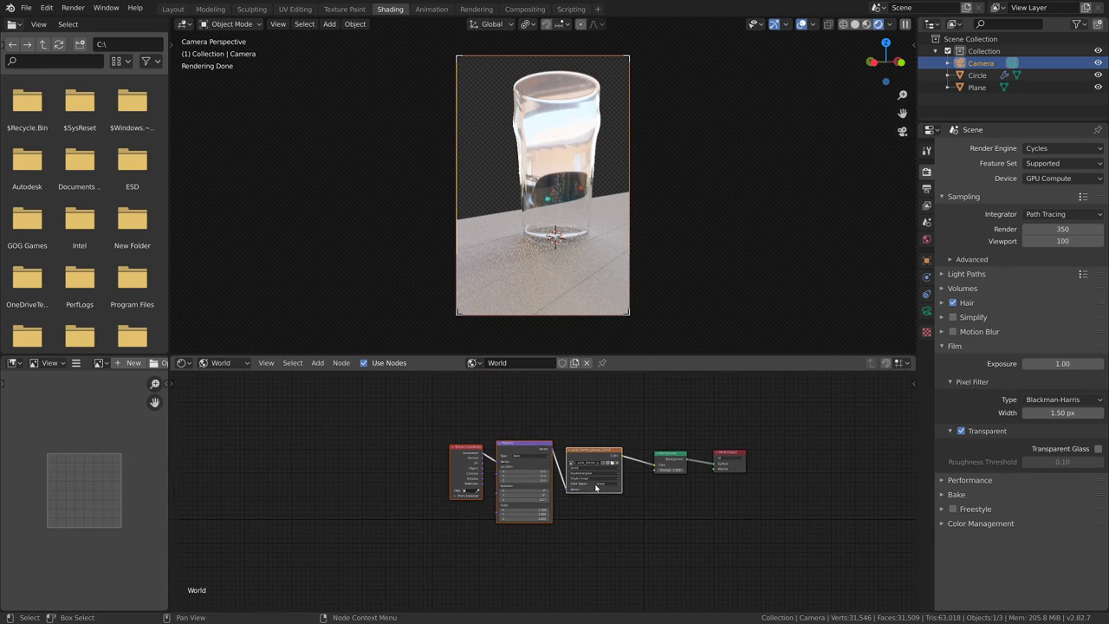
drag(460, 461, 266, 420)
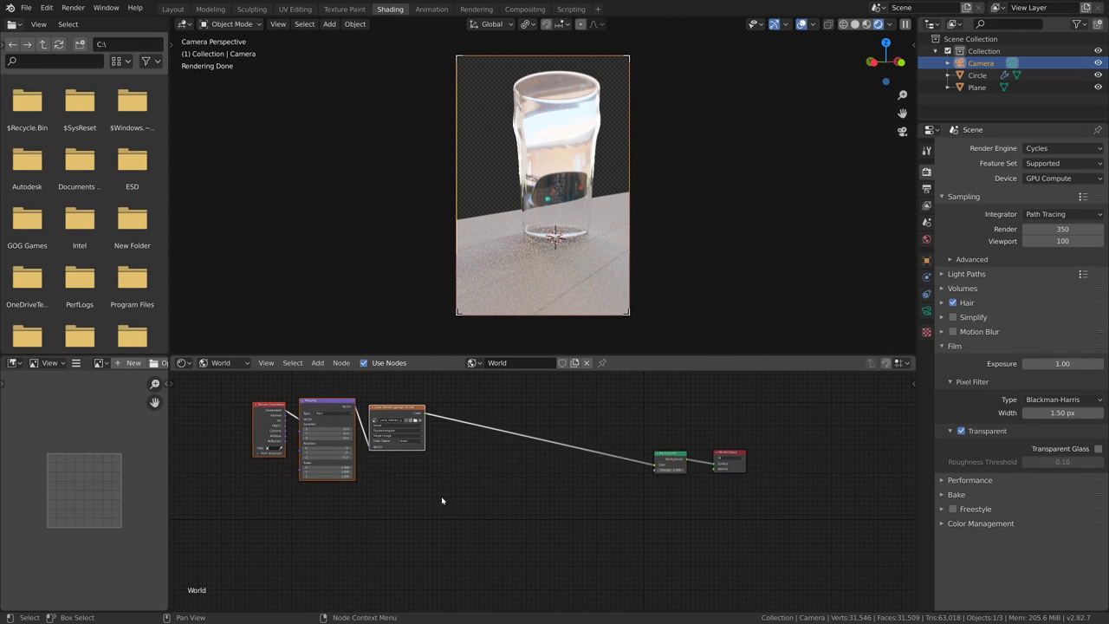
middle_drag(440, 500, 509, 478)
scroll(498, 474, up, 1)
key(shift+d)
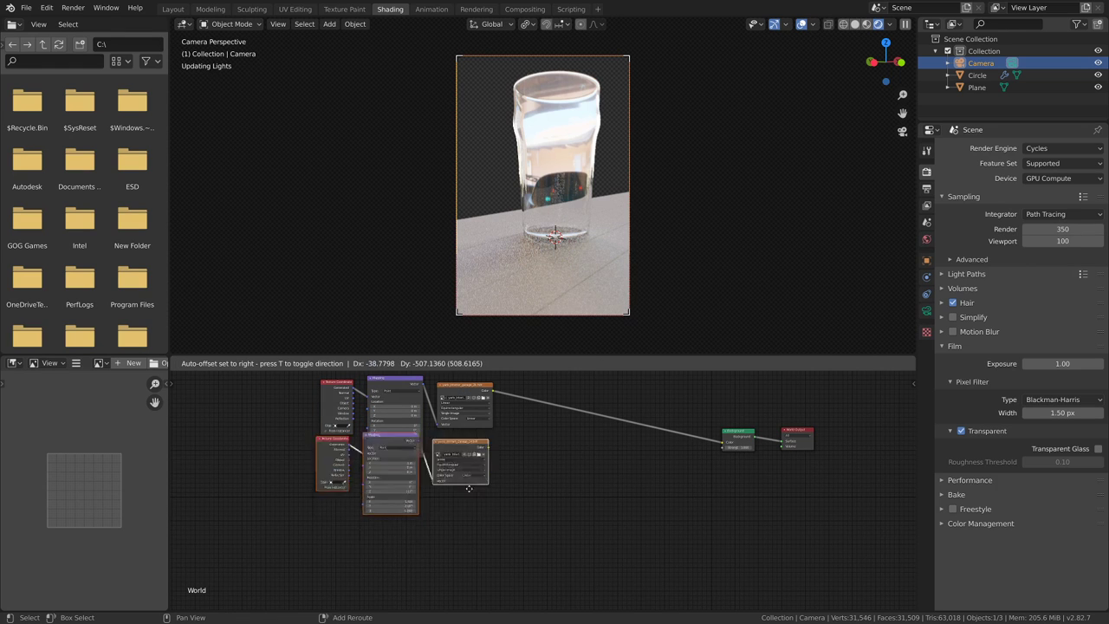
middle_drag(539, 541, 556, 481)
- Load fireplace_2k.hdr into the duplicated Environment Texture and preview that texture alone on the World Output
scroll(532, 498, up, 6)
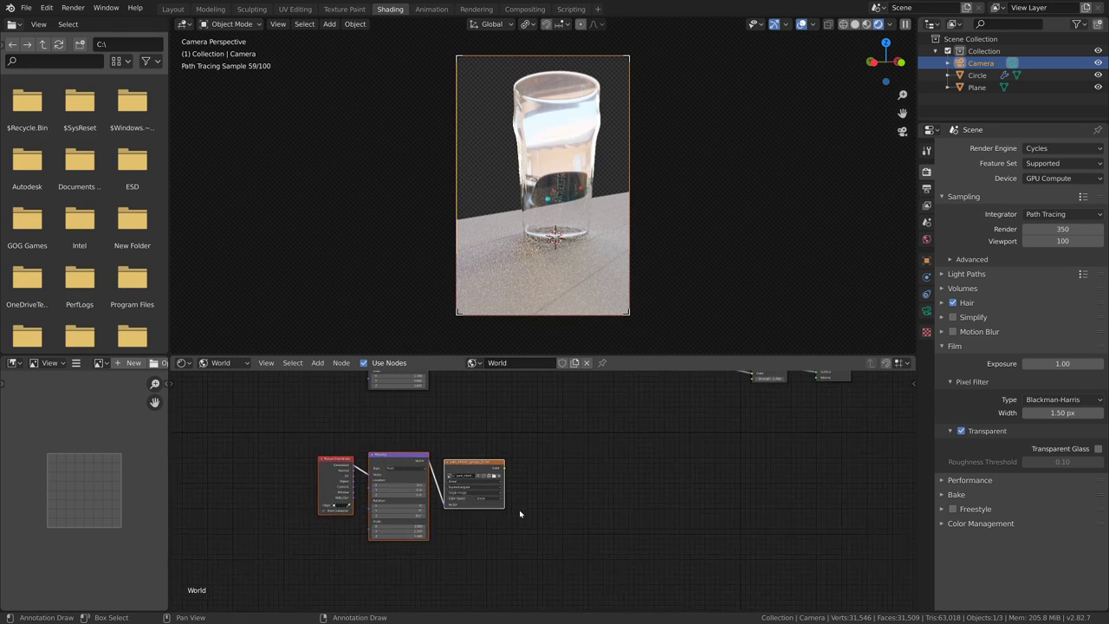
click(470, 468)
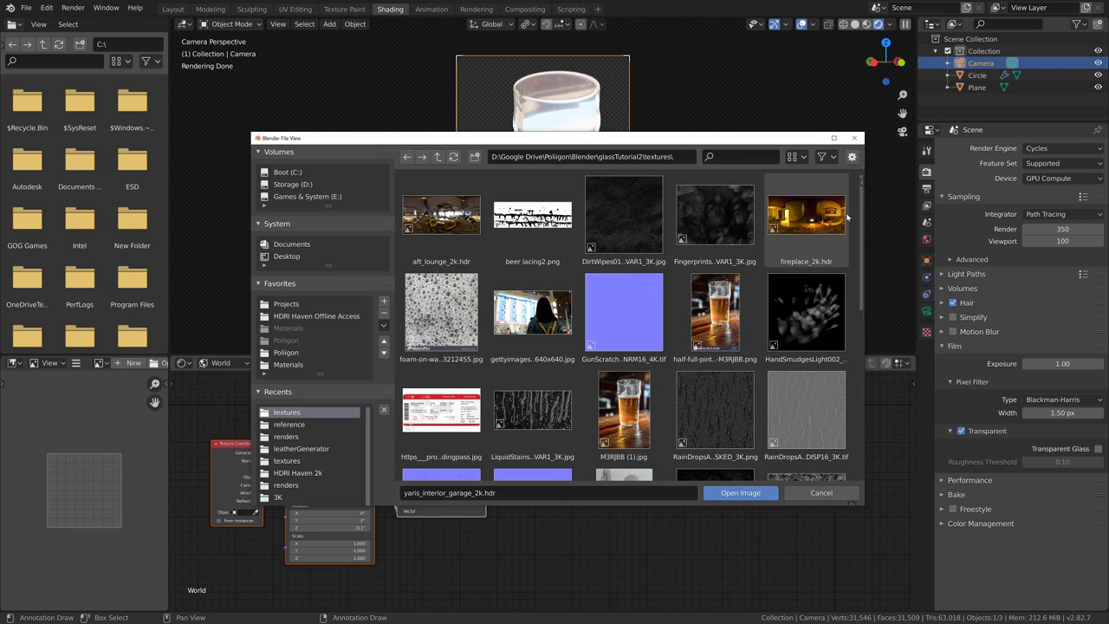
click(805, 216)
click(739, 492)
scroll(523, 516, down, 6)
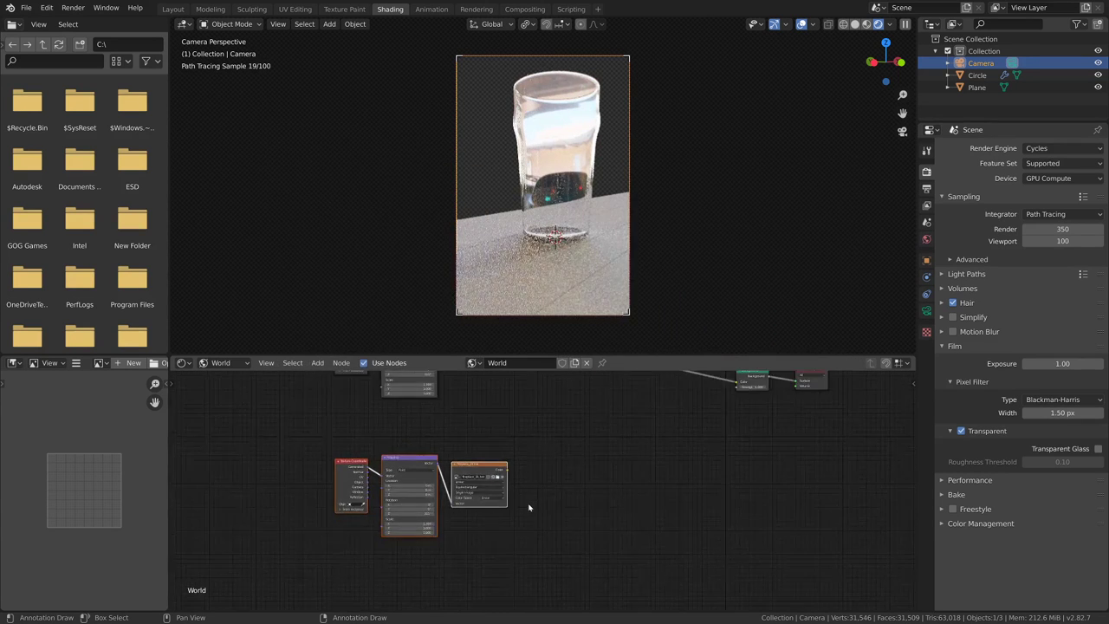
scroll(529, 507, up, 5)
scroll(529, 504, down, 10)
drag(518, 477, 673, 416)
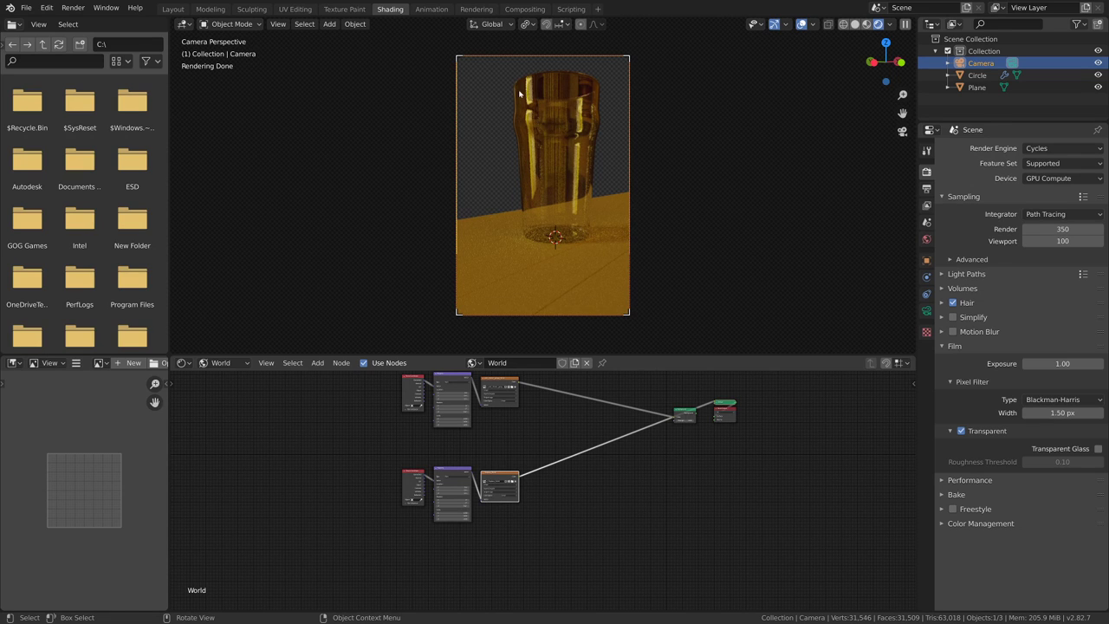
- Reset the fireplace Mapping node's Z rotation to 0° and adjust it to reposition the highlights on the glass
scroll(520, 523, up, 3)
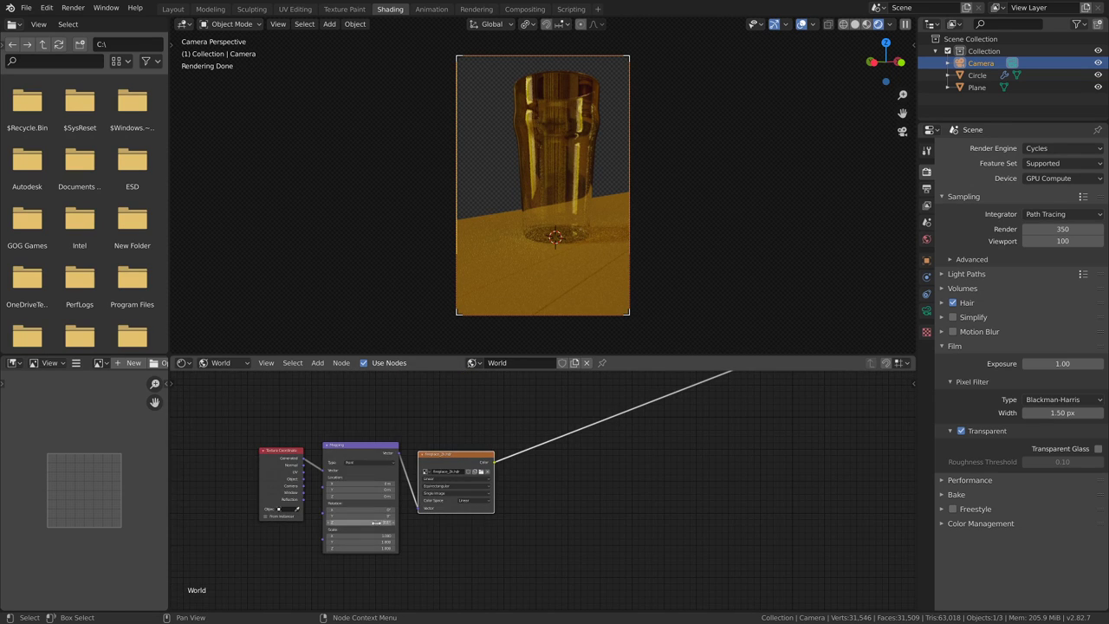
drag(376, 522, 365, 523)
click(376, 522)
key(Return)
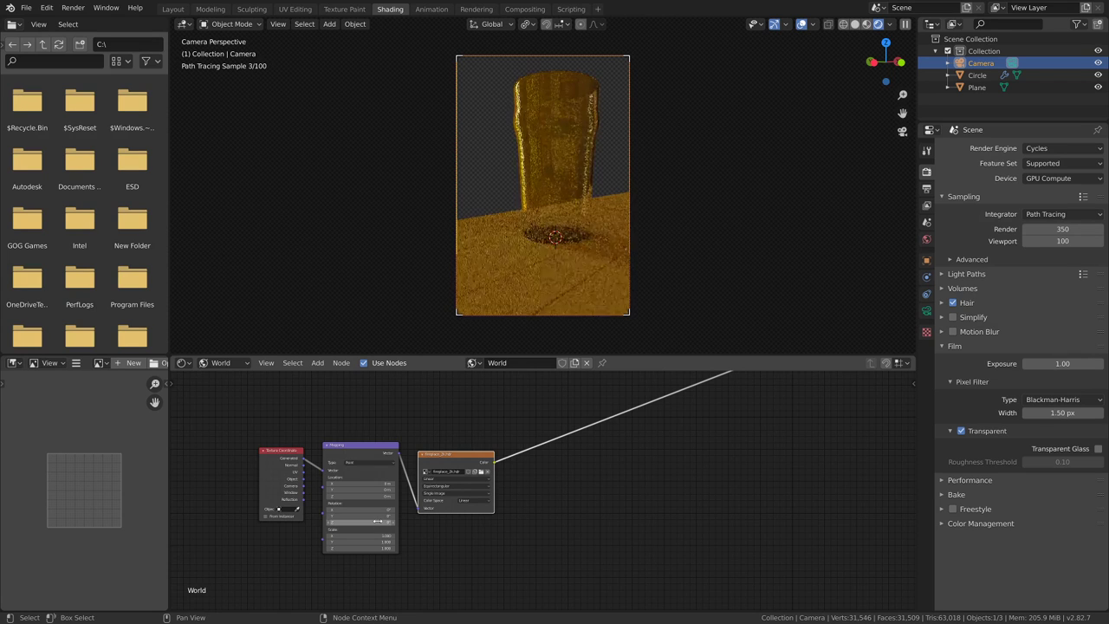
drag(376, 522, 388, 522)
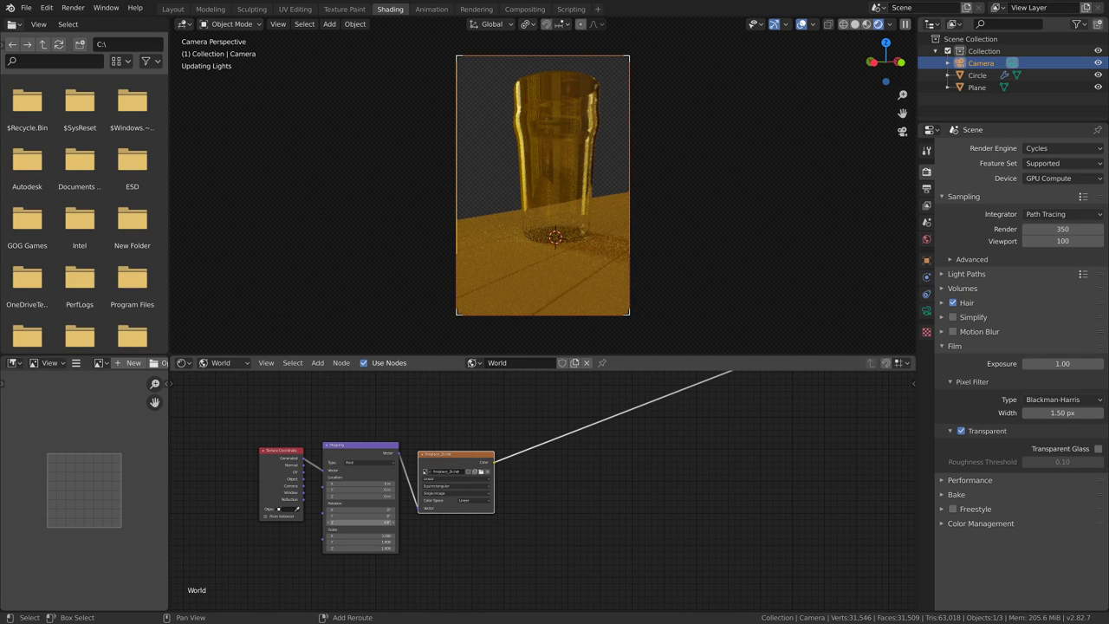
shift+drag(388, 522, 381, 522)
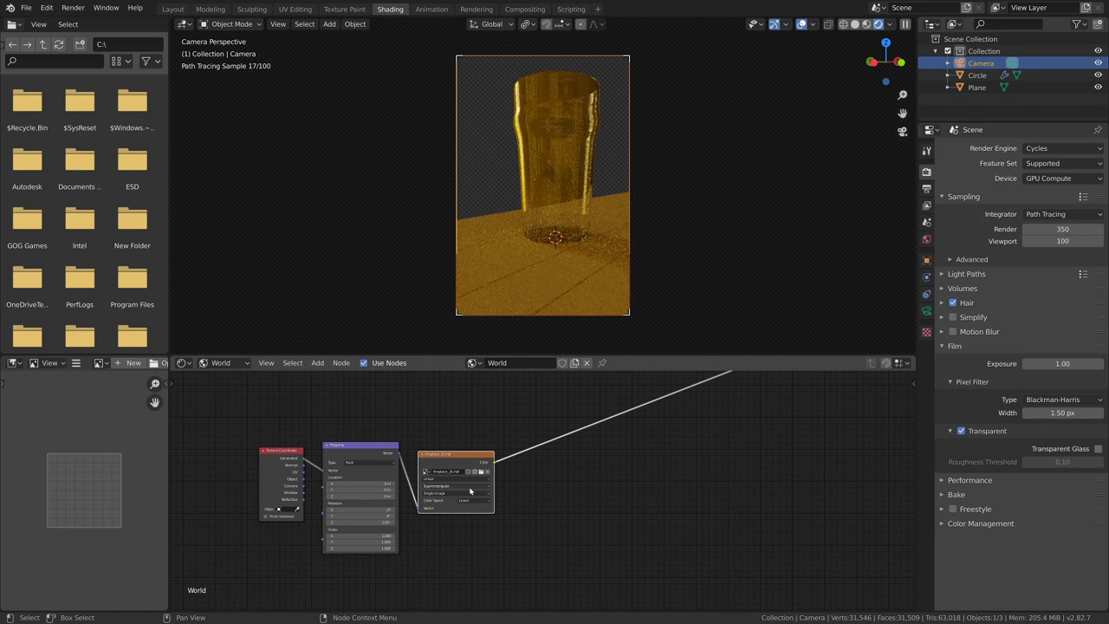
- Insert a MixRGB node between the garage Environment Texture and the Background node, and connect the fireplace texture to its second color input
scroll(520, 470, down, 8)
right_click(497, 468)
middle_drag(599, 454, 551, 492)
scroll(550, 491, up, 6)
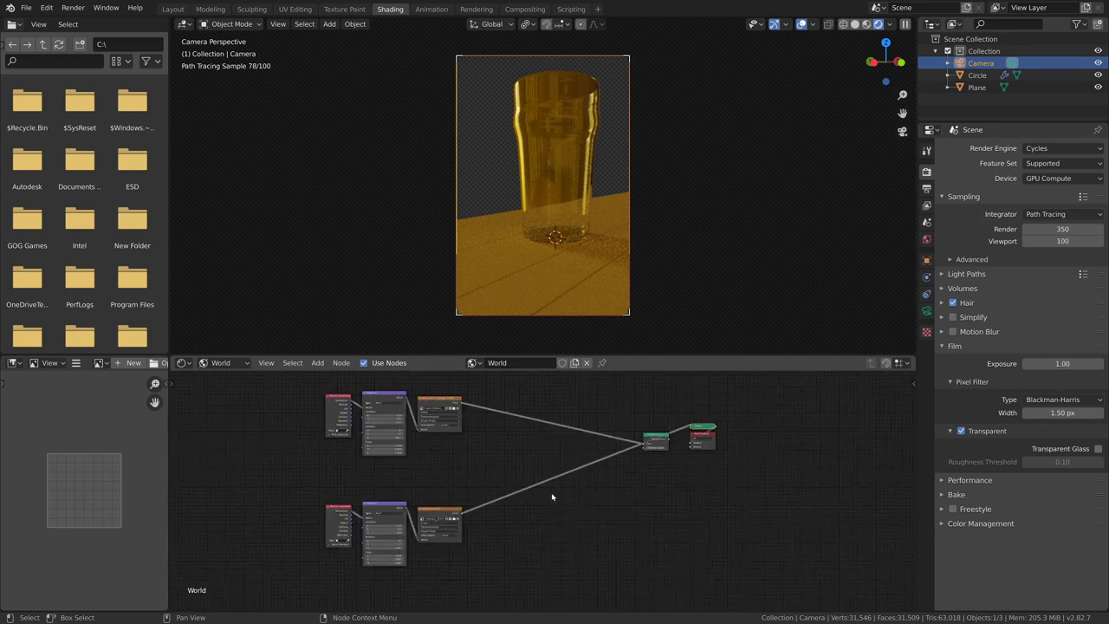
key(shift+a)
mouse_move(506, 495)
click(615, 553)
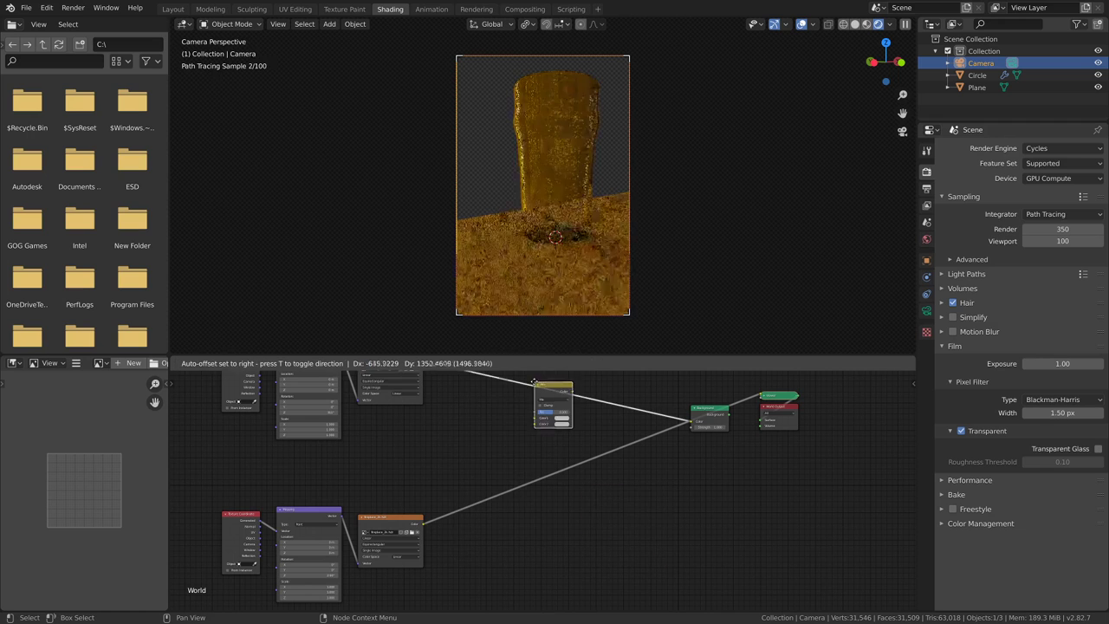
click(532, 378)
scroll(505, 433, down, 5)
drag(463, 517, 484, 494)
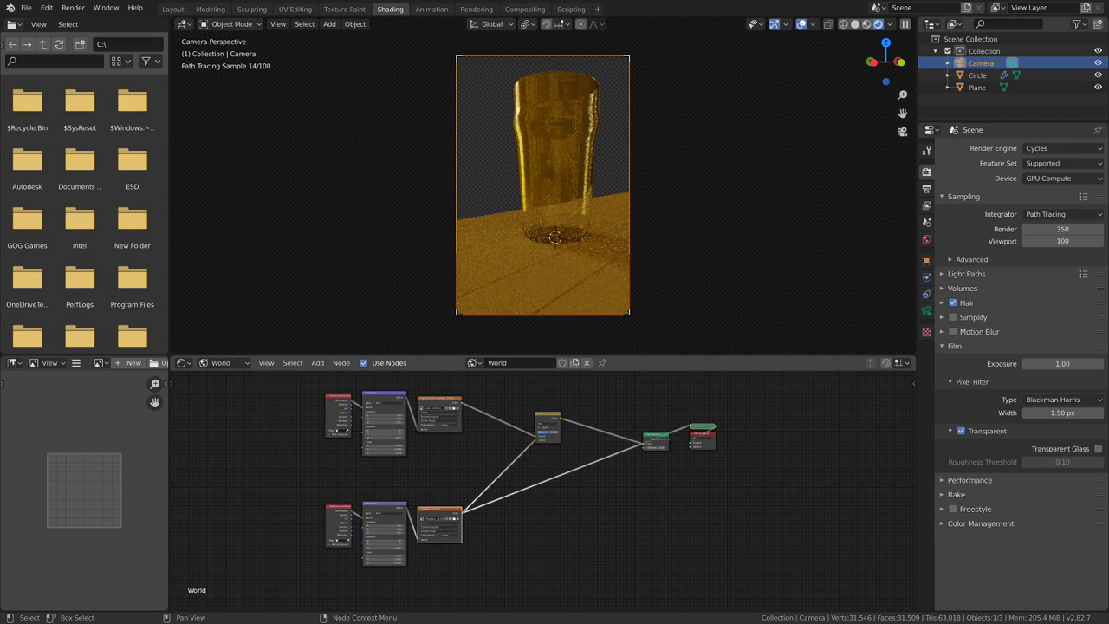
- Restore the Background node as the World Output source and try different Mix factors between the two HDRIs
ctrl+shift+click(656, 435)
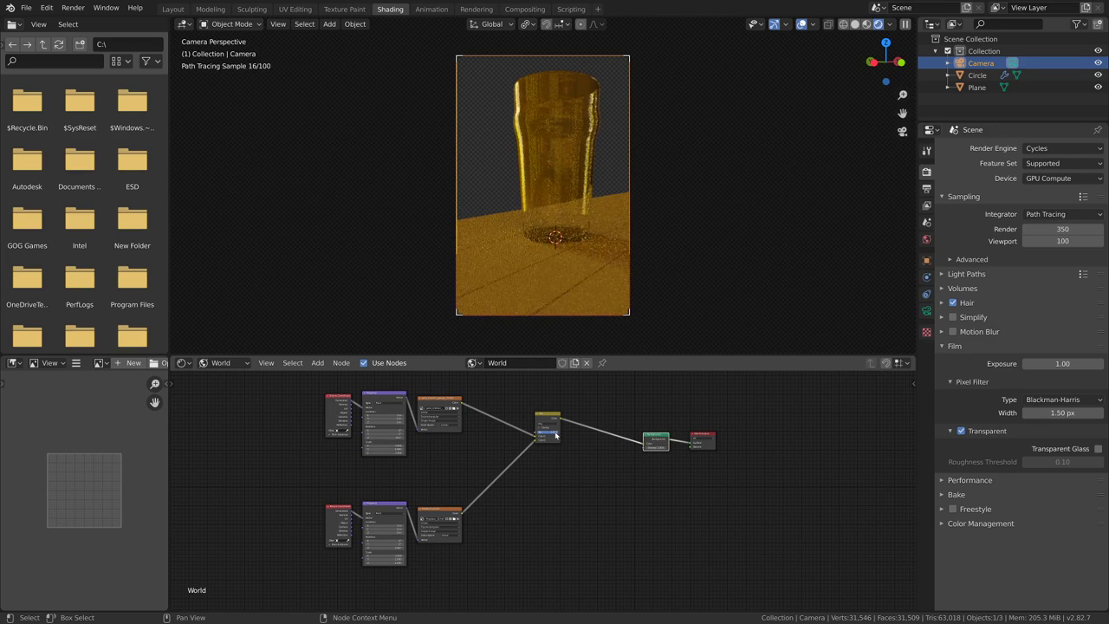
drag(554, 432, 527, 432)
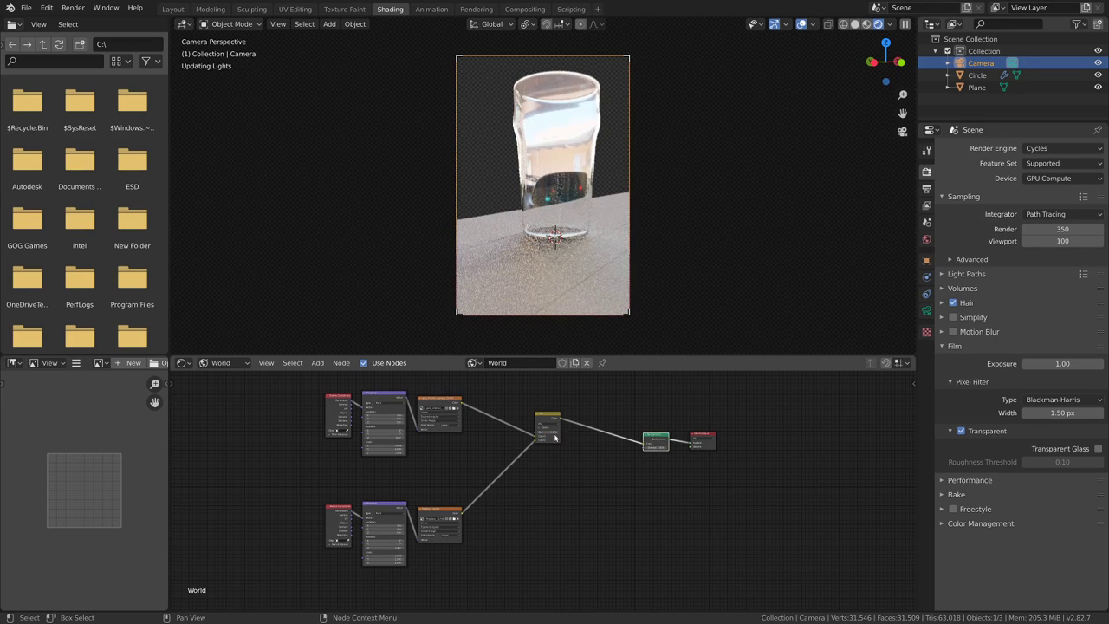
drag(552, 431, 563, 431)
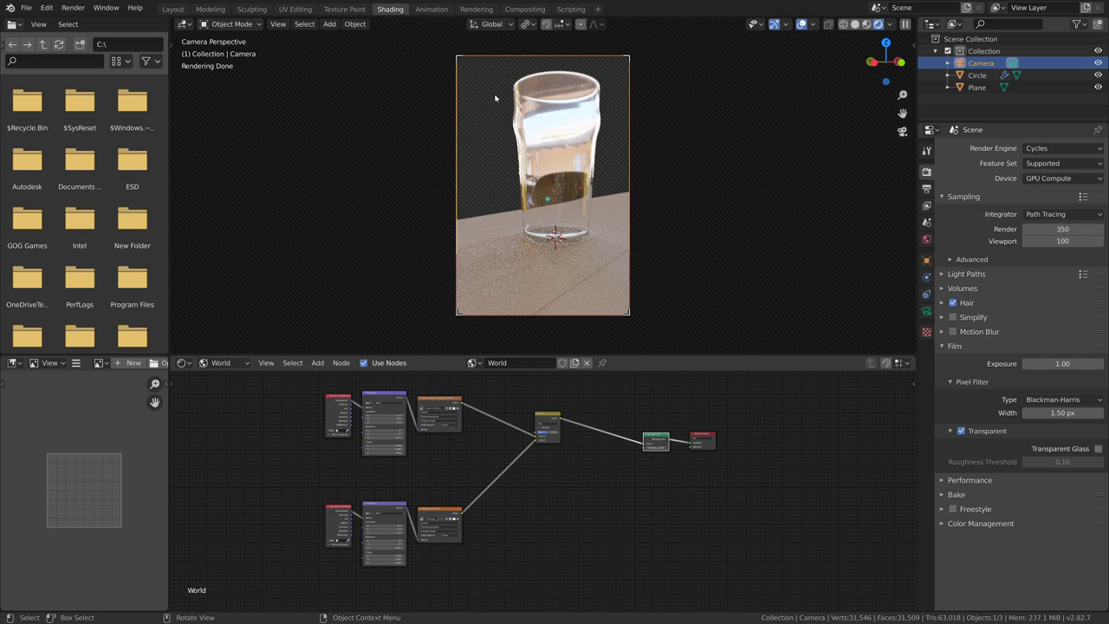
- Add a Gradient Texture node between the two HDRI node chains and preview it alone on the World Output
scroll(490, 511, down, 3)
scroll(511, 529, up, 3)
middle_drag(340, 501, 466, 425)
scroll(466, 424, up, 3)
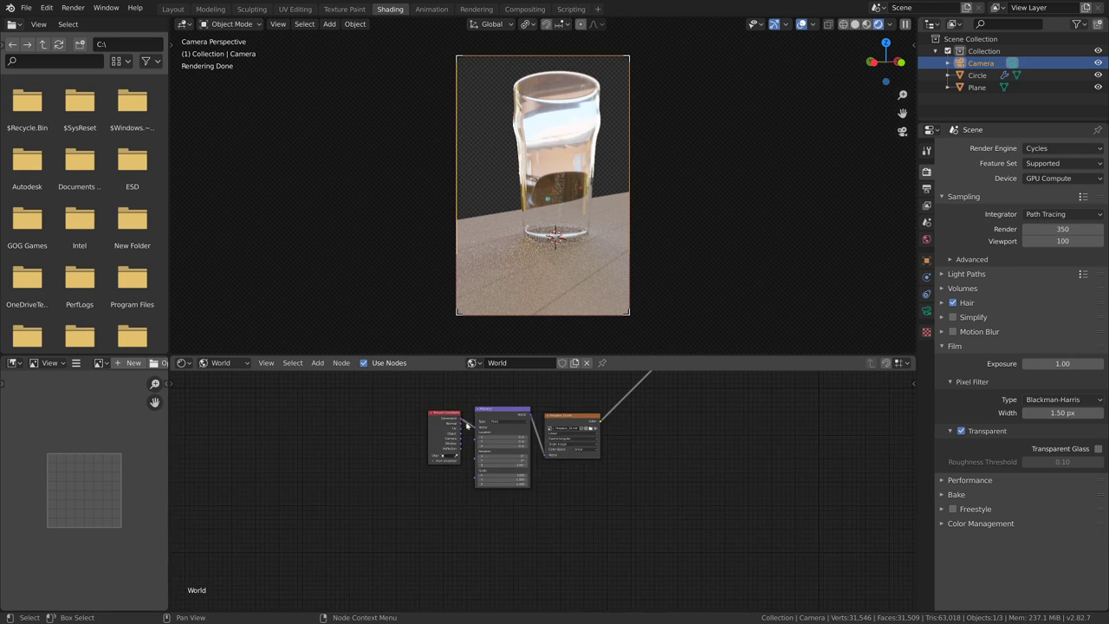
middle_drag(573, 421, 542, 534)
key(shift+a)
mouse_move(537, 403)
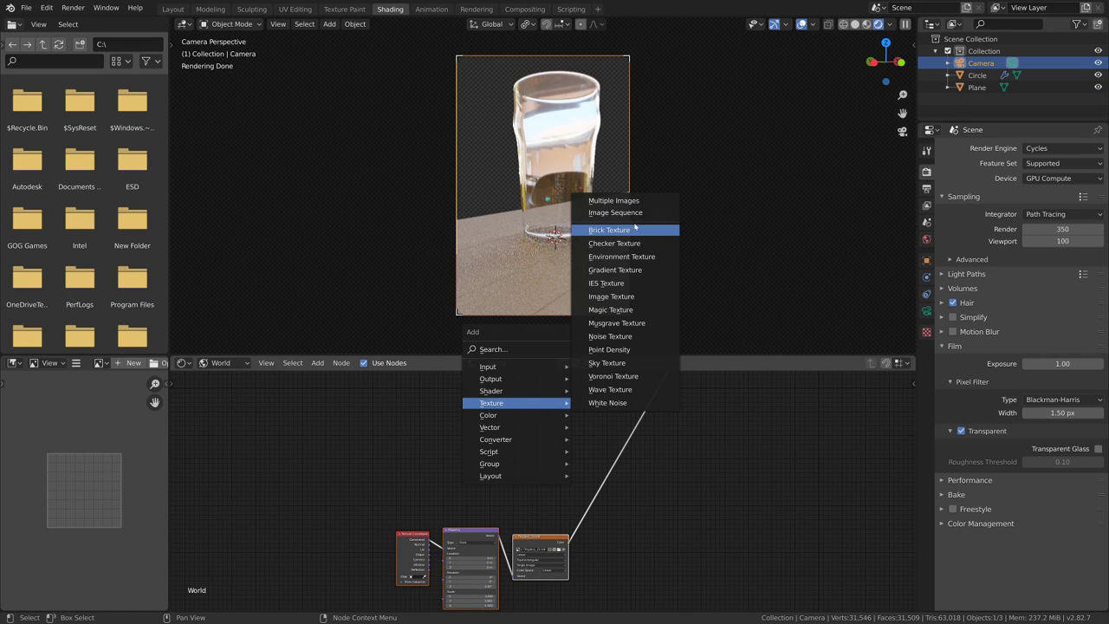
click(624, 269)
click(535, 425)
ctrl+shift+click(517, 425)
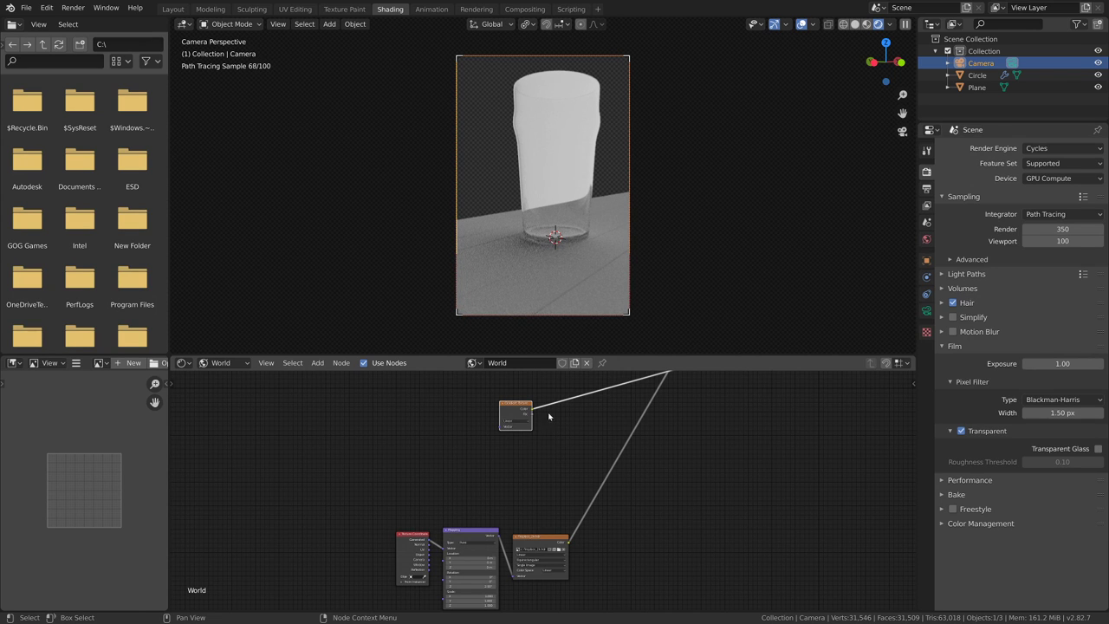
- Add Texture Coordinate and Mapping nodes to the Gradient Texture and space them out in front of it
scroll(515, 435, down, 2)
drag(523, 427, 532, 420)
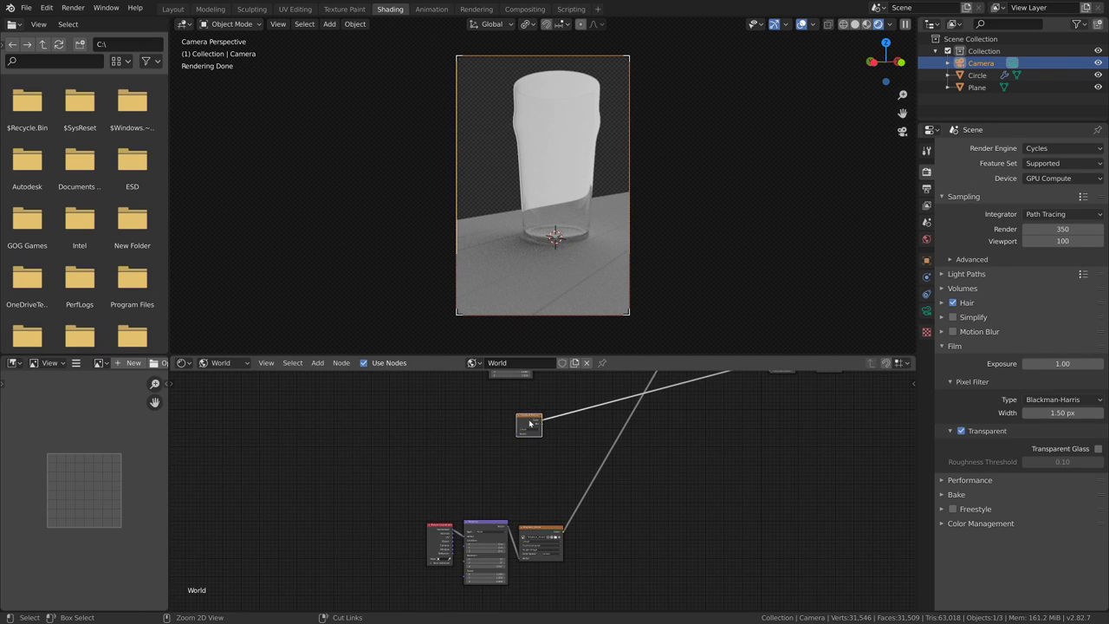
key(ctrl+t)
scroll(529, 422, up, 2)
key(g)
click(474, 431)
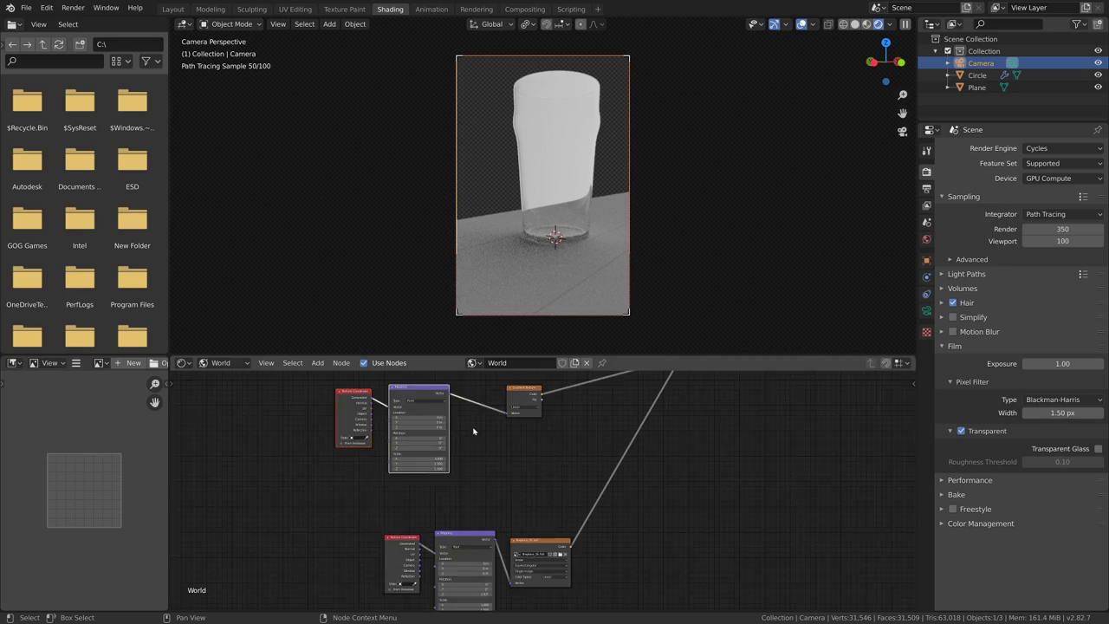
scroll(474, 430, down, 1)
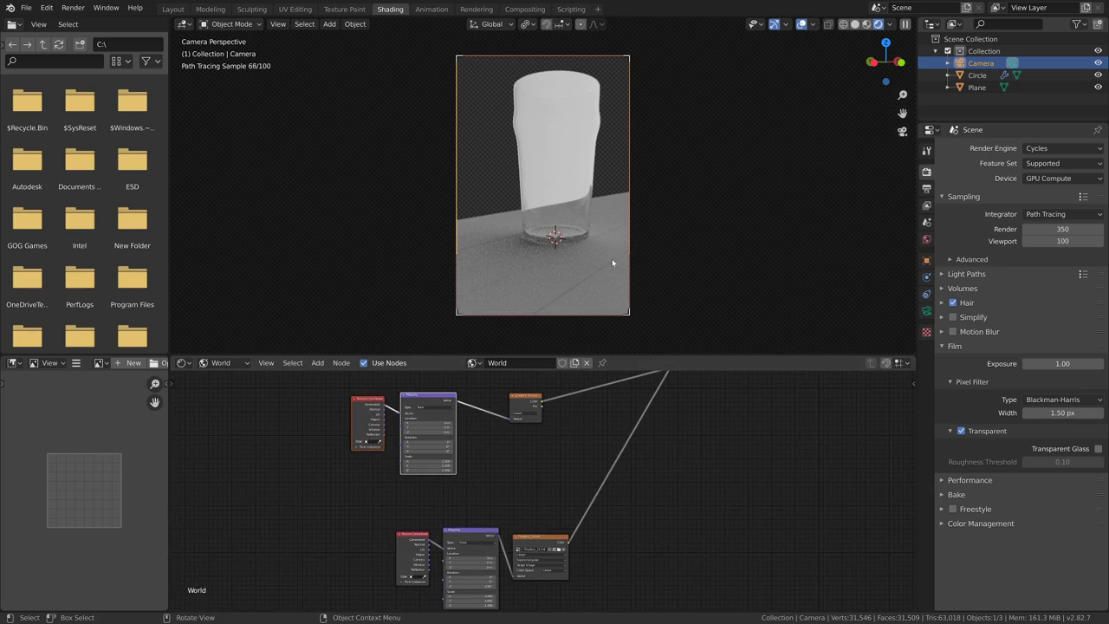
- Disable the transparent film and adjust the gradient Mapping node's Z rotation to reorient the gradient around the scene
click(960, 431)
scroll(673, 258, down, 3)
middle_drag(668, 260, 667, 302)
scroll(569, 258, down, 8)
scroll(423, 458, up, 2)
scroll(504, 441, down, 4)
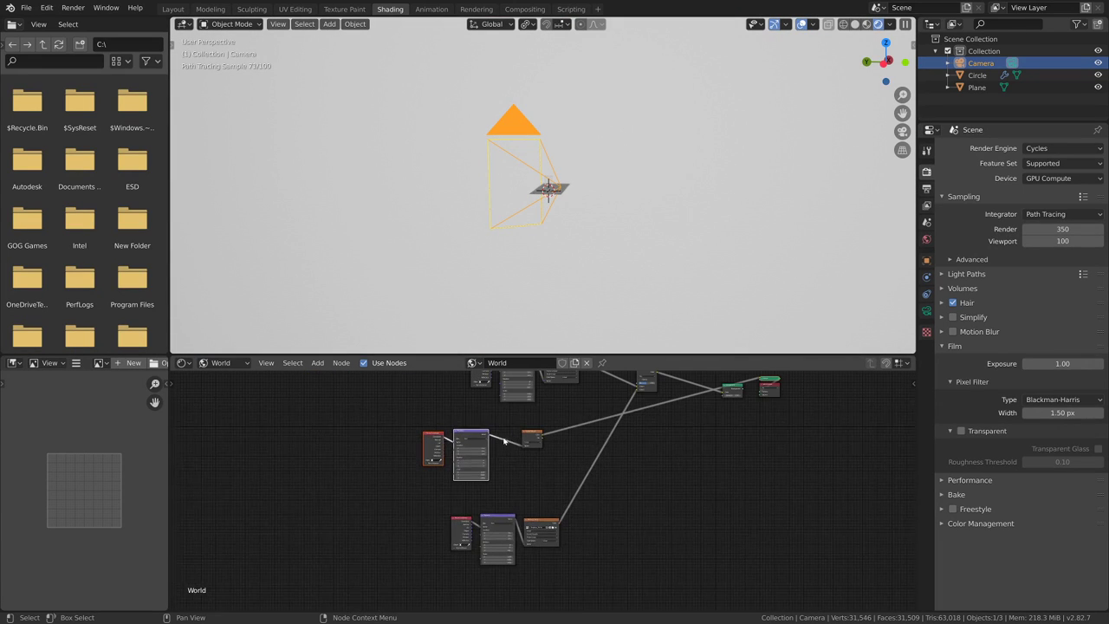
mouse_move(471, 465)
mouse_down()
mouse_move(520, 465)
mouse_move(451, 465)
mouse_up()
middle_drag(684, 217, 537, 346)
middle_drag(606, 225, 474, 212)
scroll(514, 437, up, 2)
- Insert a ColorRamp after the Gradient Texture and set its white stop's position to about 0.908 to make a circular mask
key(shift+a)
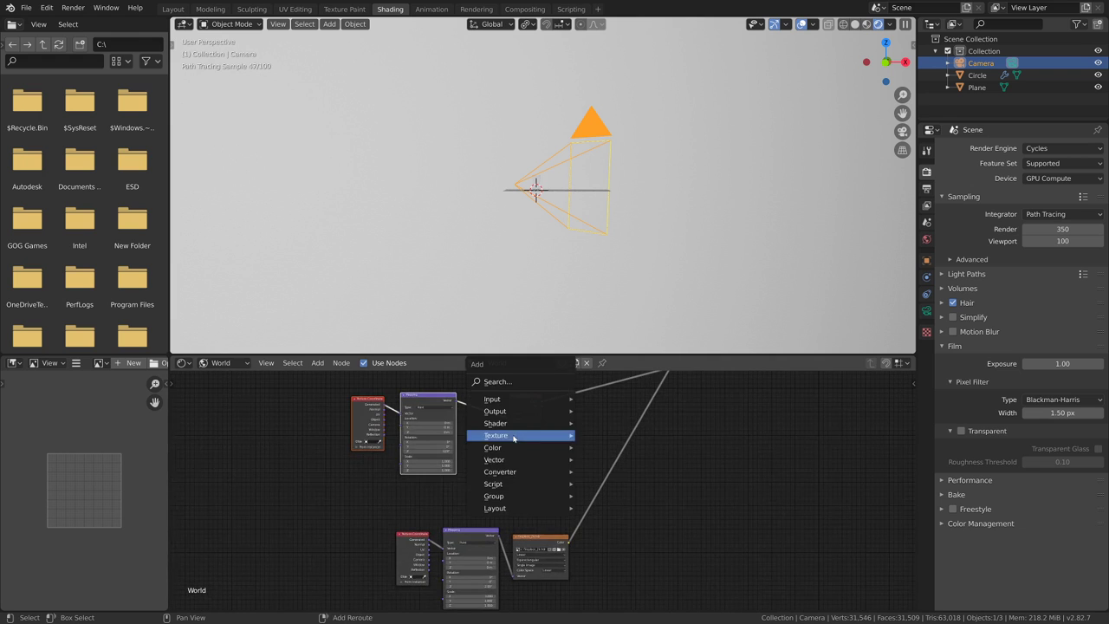
mouse_move(512, 450)
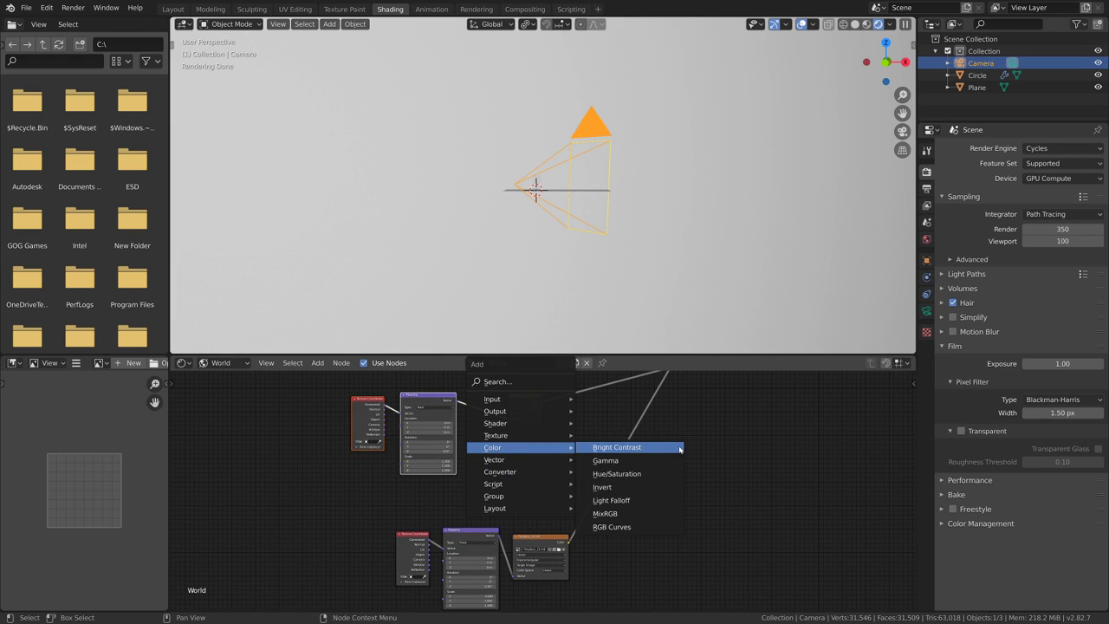
mouse_move(520, 471)
click(617, 312)
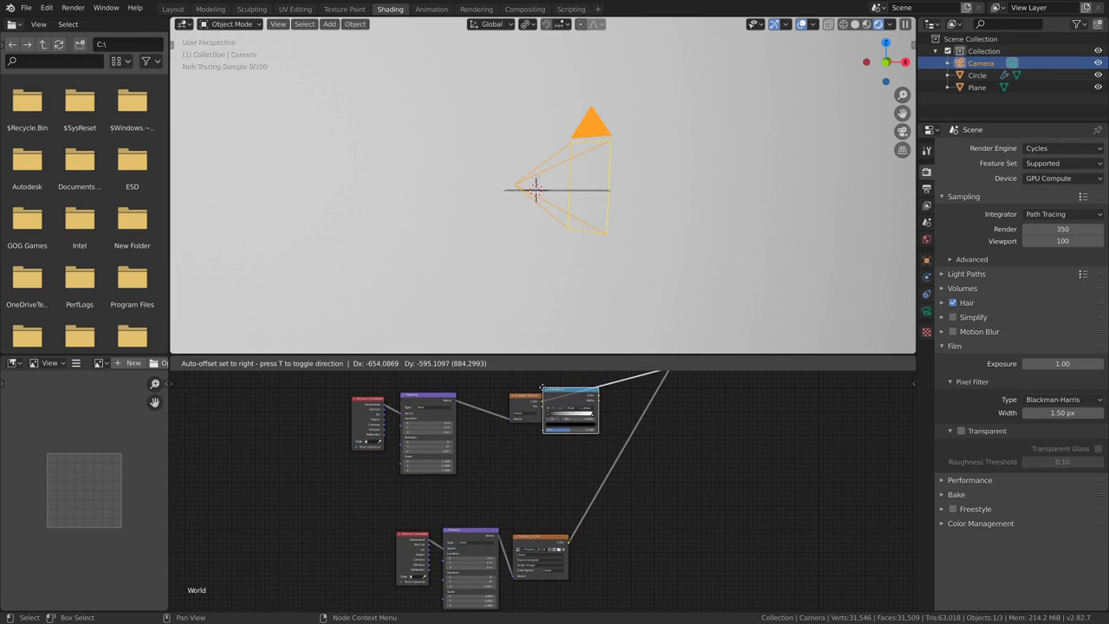
click(542, 387)
scroll(666, 445, up, 5)
middle_drag(609, 410, 413, 460)
drag(379, 427, 438, 424)
scroll(624, 260, down, 3)
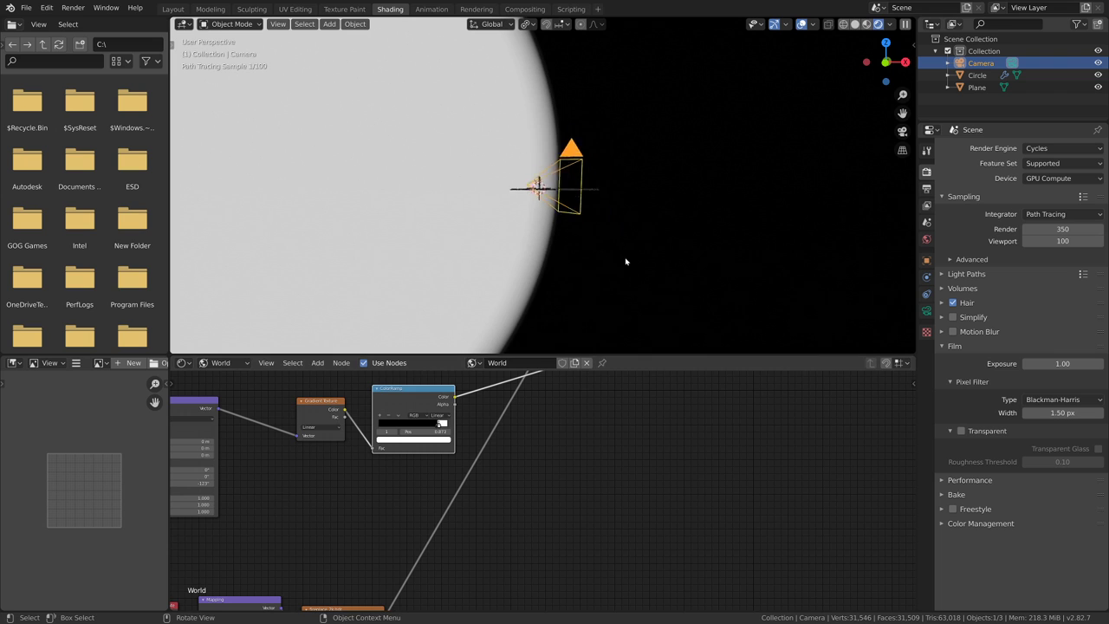
middle_drag(620, 262, 503, 290)
drag(437, 423, 443, 424)
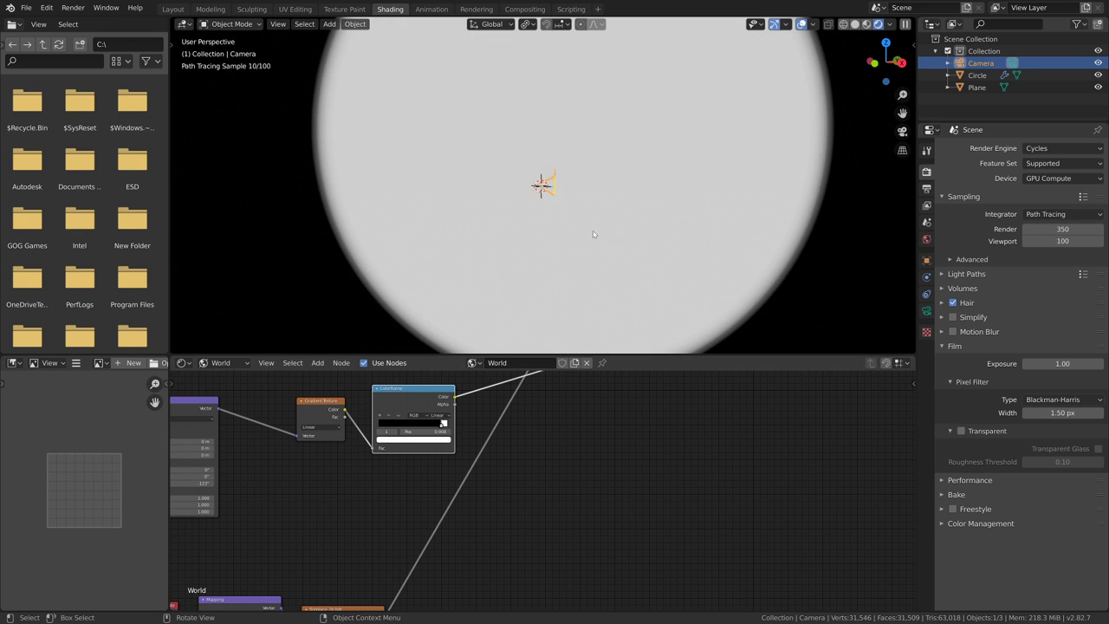
- Connect the ColorRamp's color to the Mix node's factor and preview the Mix node on the World Output
scroll(511, 463, down, 5)
scroll(554, 443, up, 2)
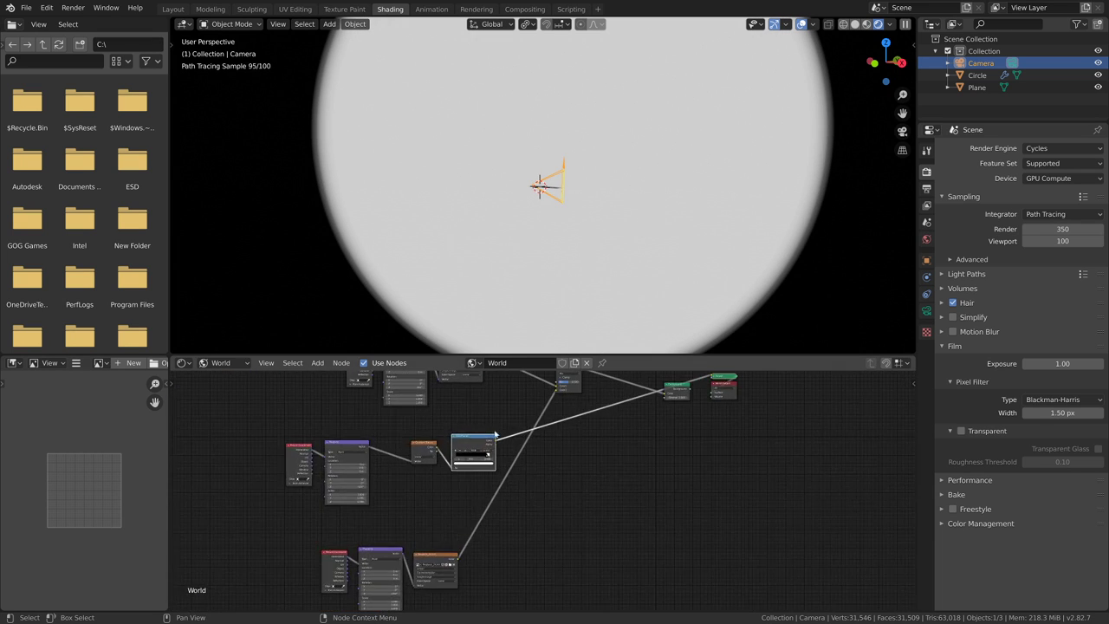
drag(556, 385, 556, 386)
scroll(574, 416, down, 4)
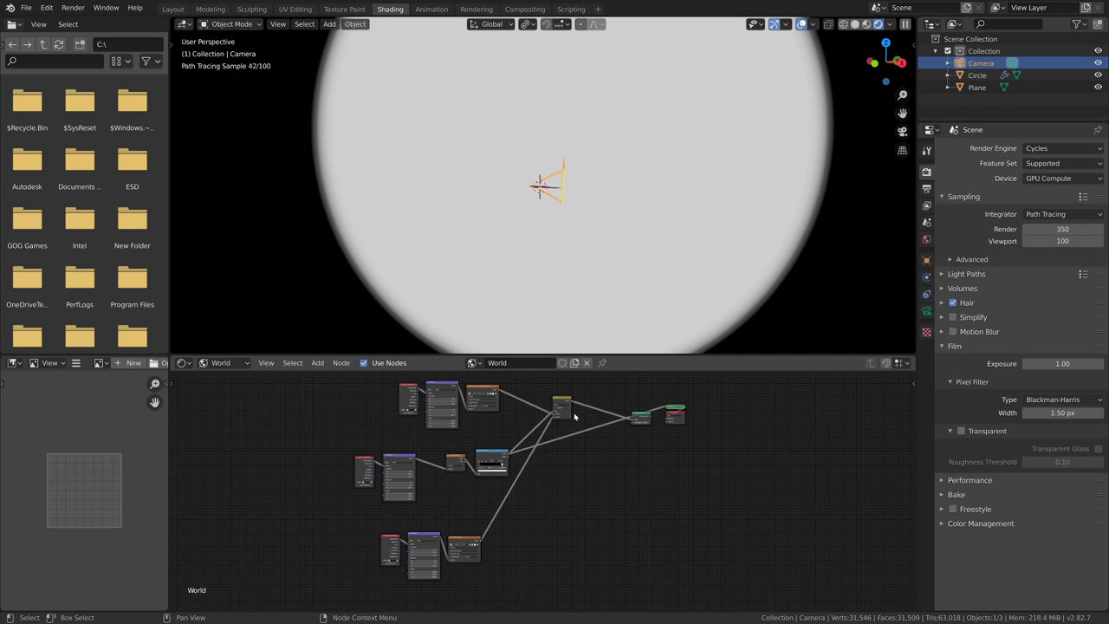
ctrl+shift+click(563, 402)
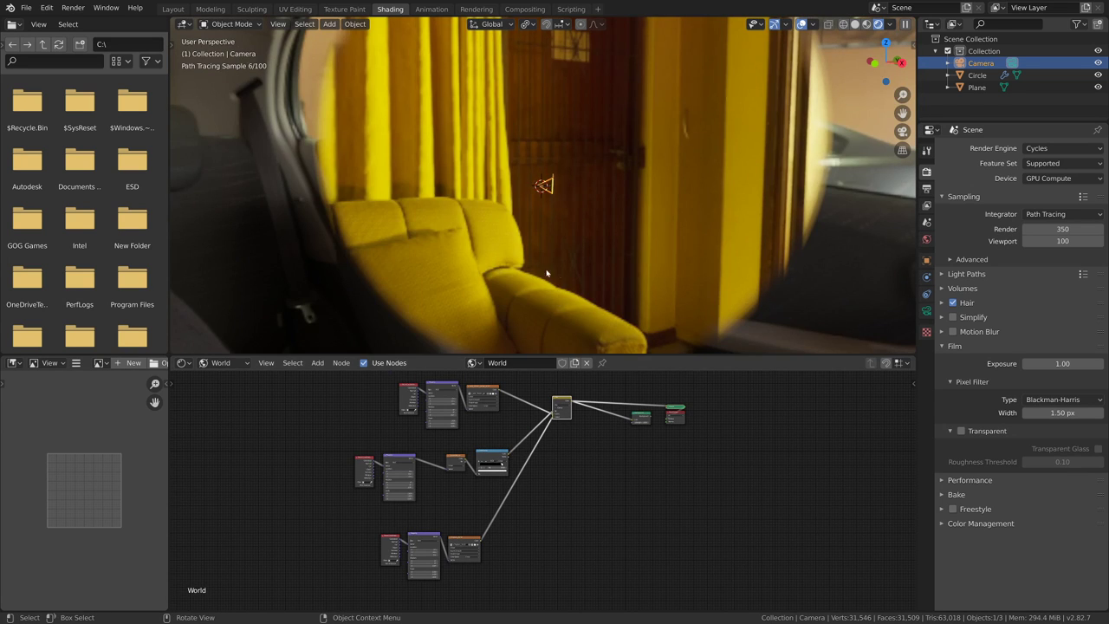
- Inspect the masked blend of the two HDRIs around the scene, and return to a camera view fitted to the viewport
middle_drag(546, 274, 597, 260)
middle_drag(547, 164, 459, 261)
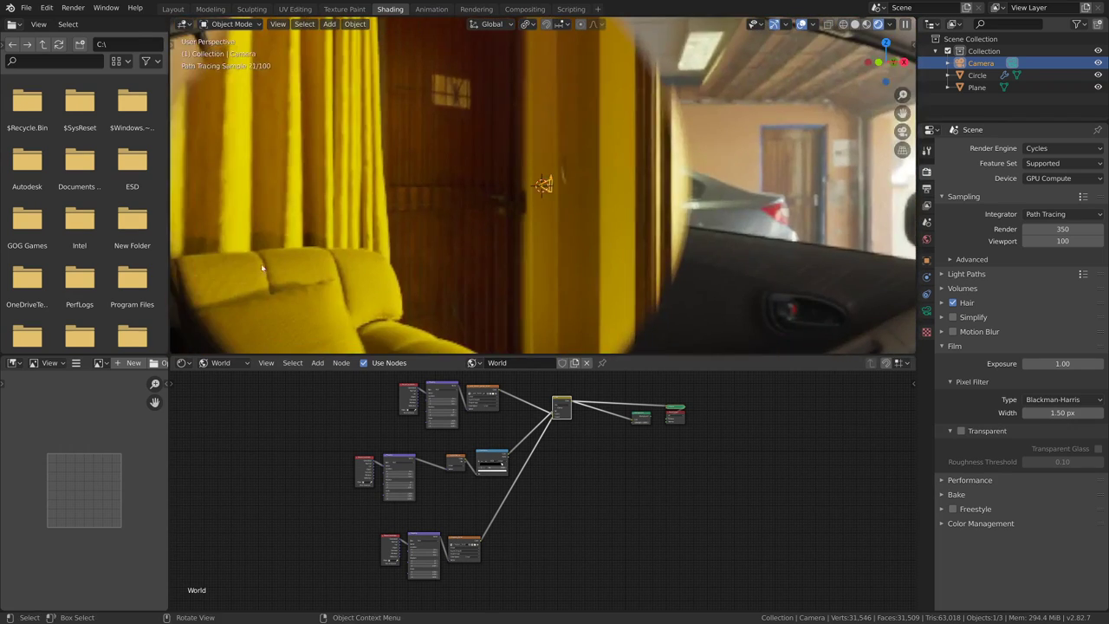
scroll(534, 268, up, 8)
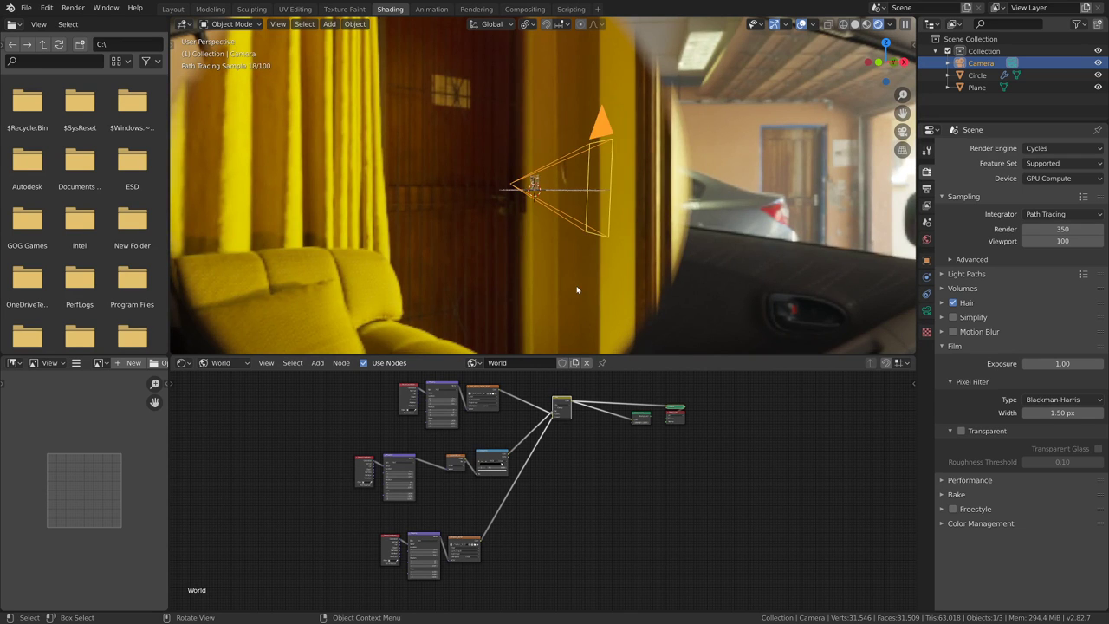
key(KP_0)
scroll(574, 297, up, 3)
key(Home)
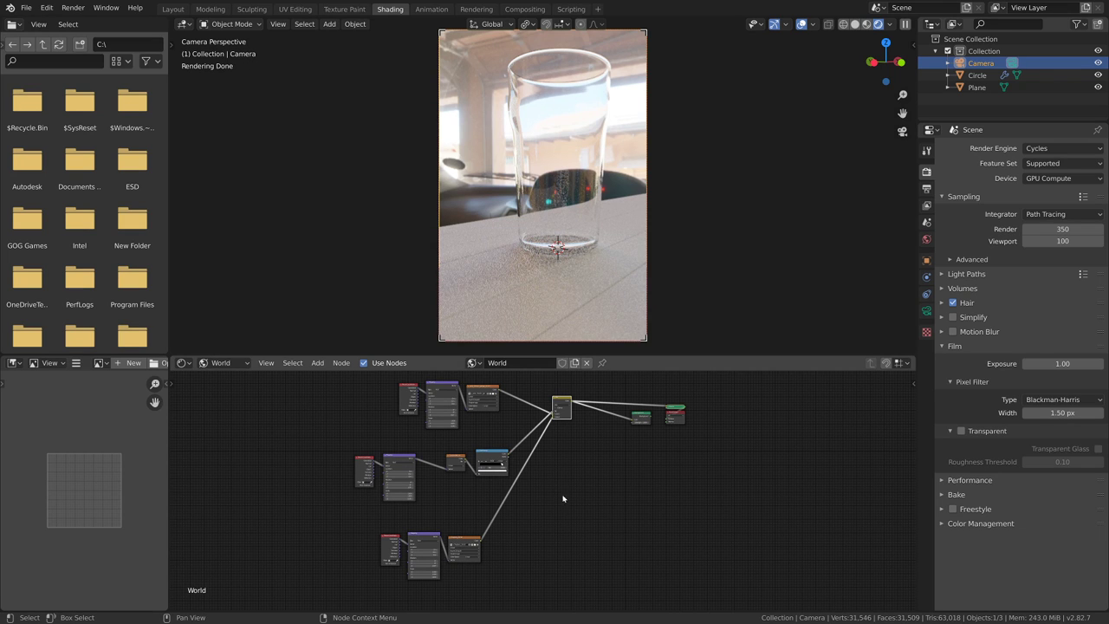
- Insert a MixRGB node set to Multiply between the fireplace Environment Texture and the main Mix node
scroll(532, 502, up, 2)
key(shift+a)
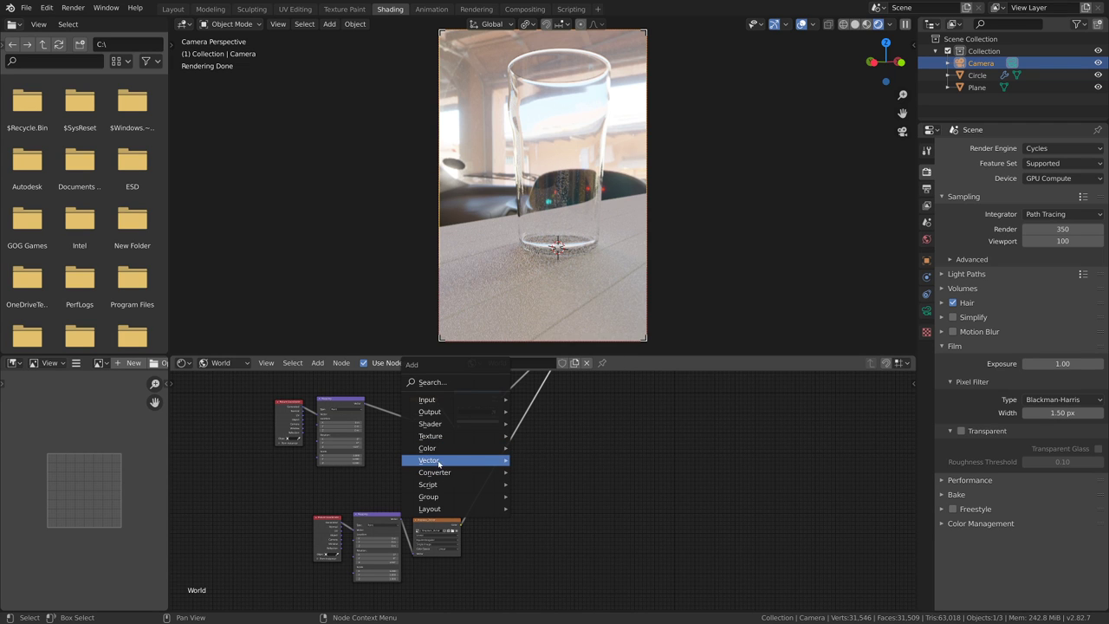
click(564, 514)
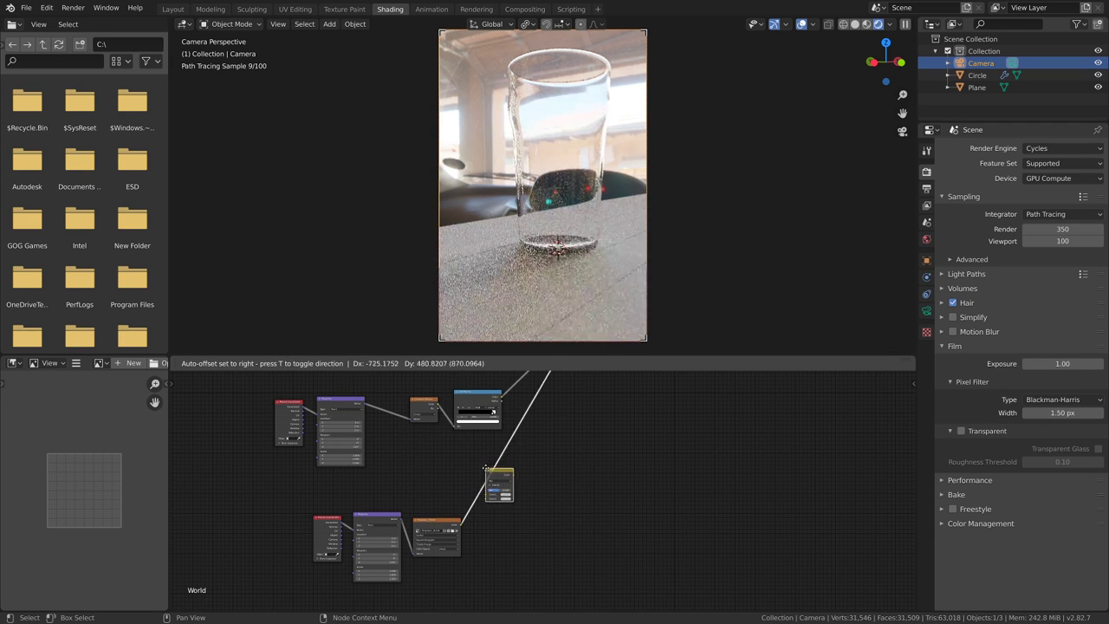
click(464, 458)
click(504, 482)
click(503, 498)
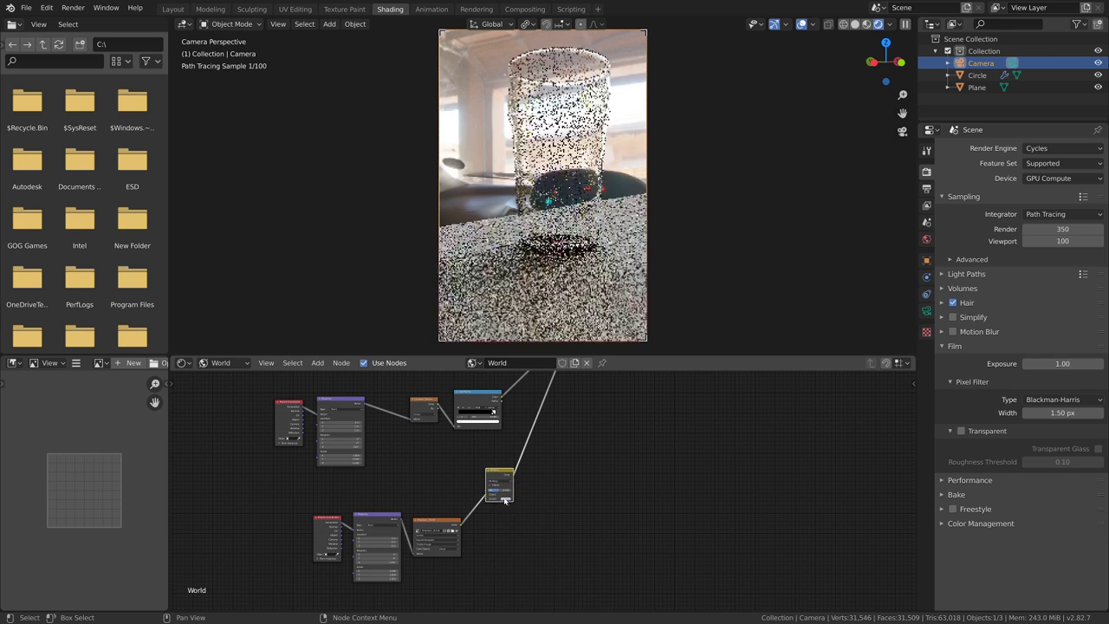
- Add a Value node of 3, connect it to the Multiply node's second color, and set the Multiply factor to 1
key(shift+a)
mouse_move(529, 464)
click(641, 425)
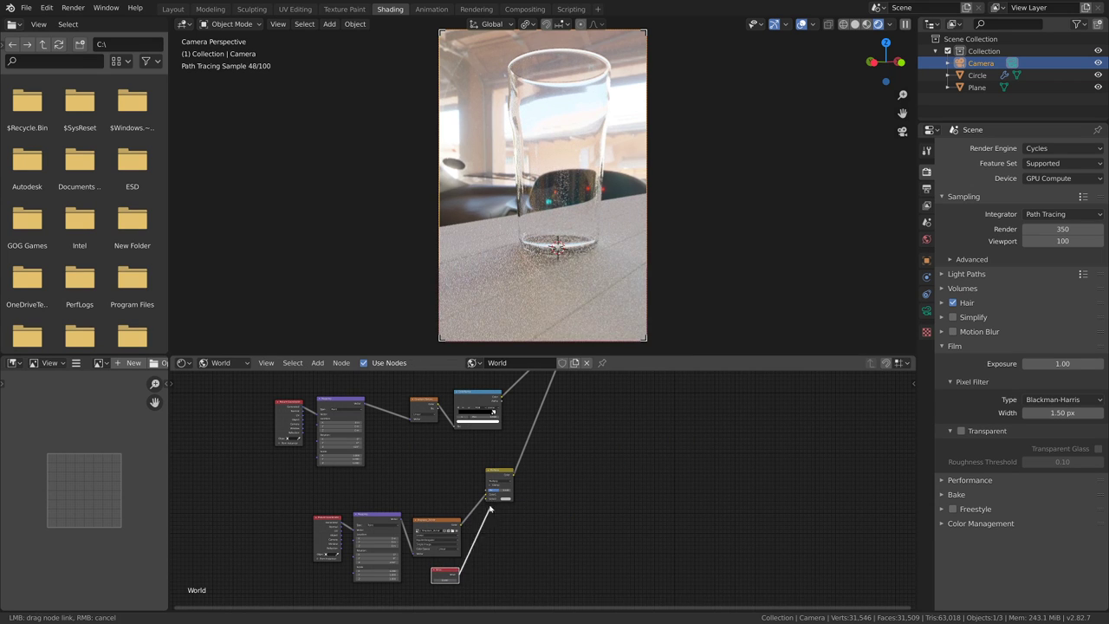
drag(487, 499, 487, 498)
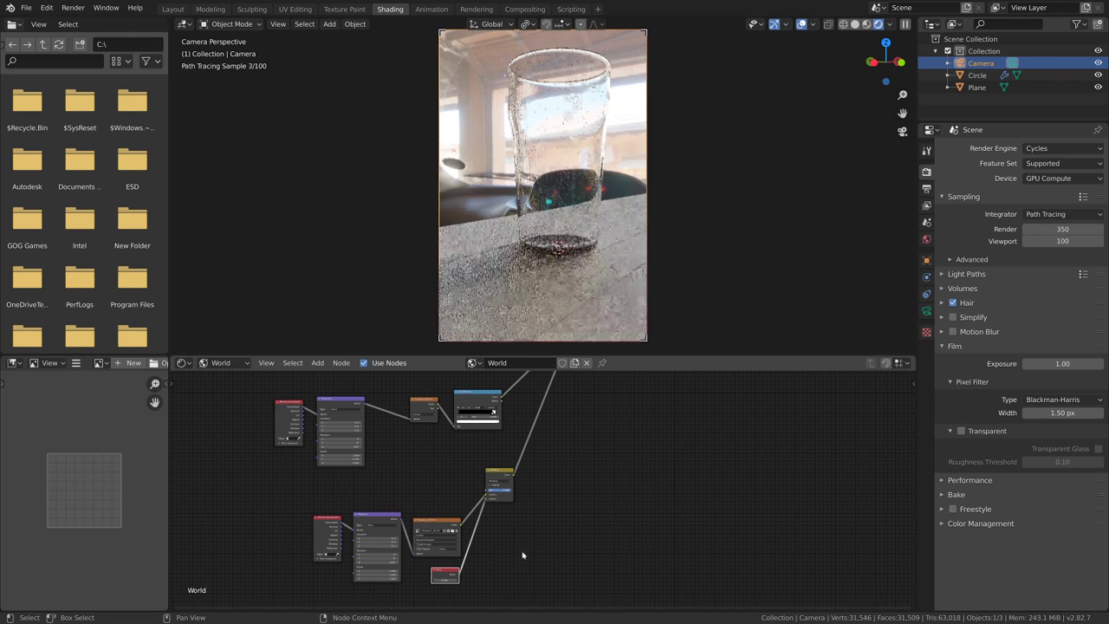
scroll(478, 525, up, 2)
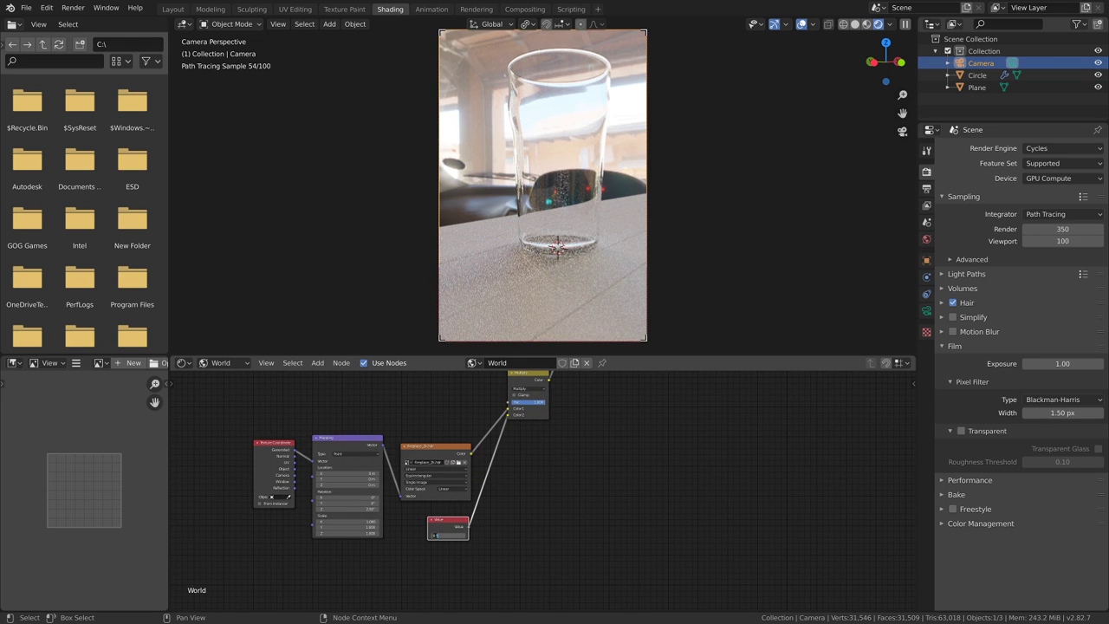
text(3)
key(Return)
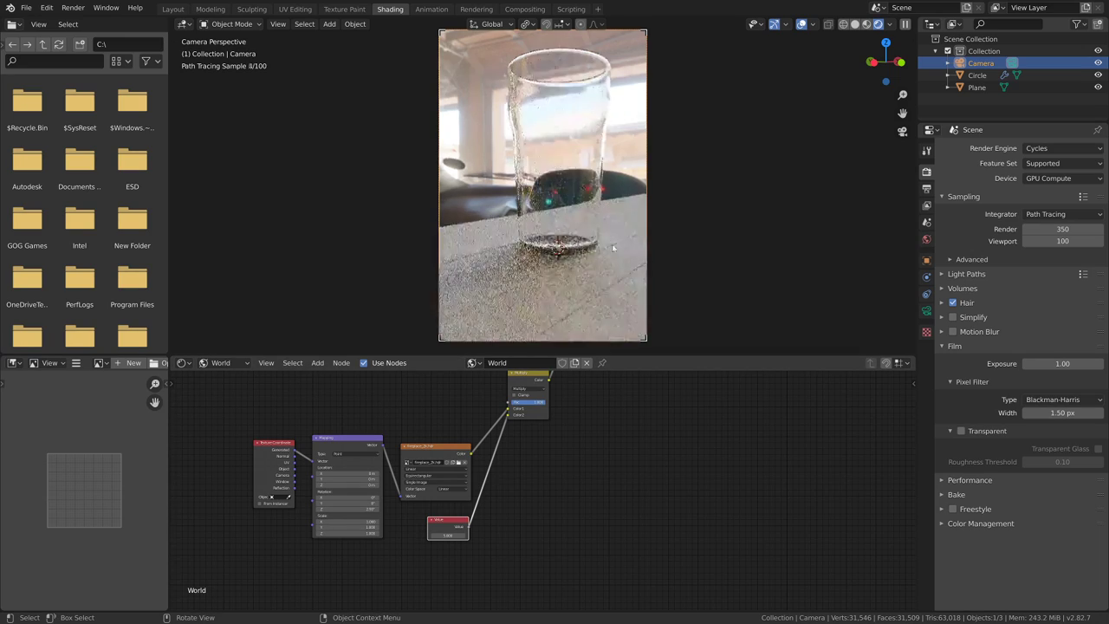
- Add a mesh plane at the scene's center and rotate it 90° around the X axis
middle_drag(559, 290, 562, 279)
key(shift+a)
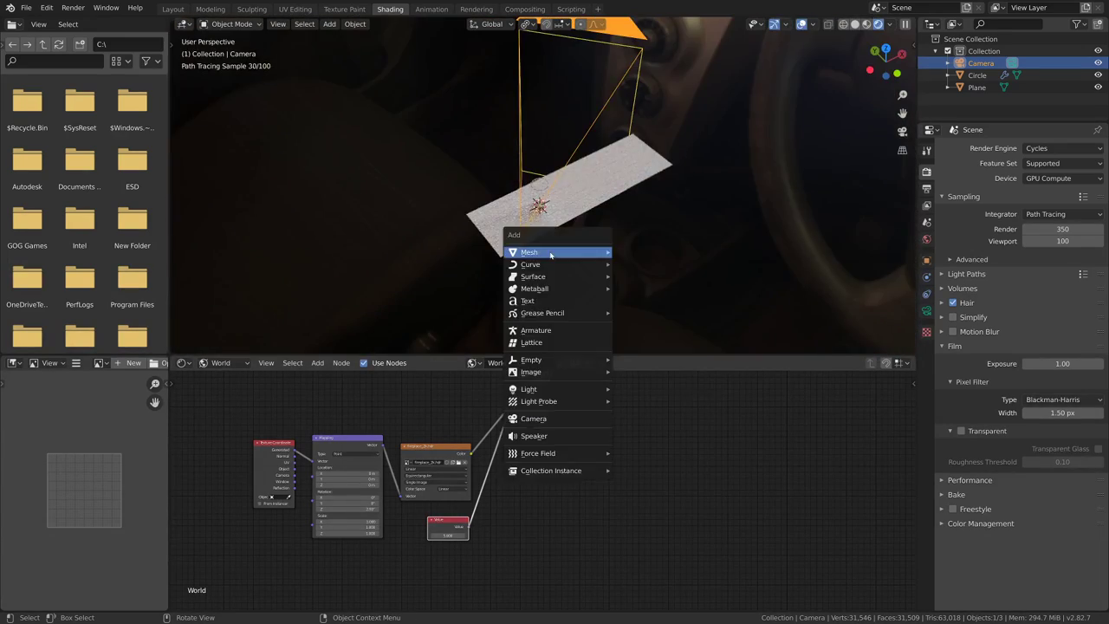
mouse_move(544, 250)
click(645, 250)
text(r)
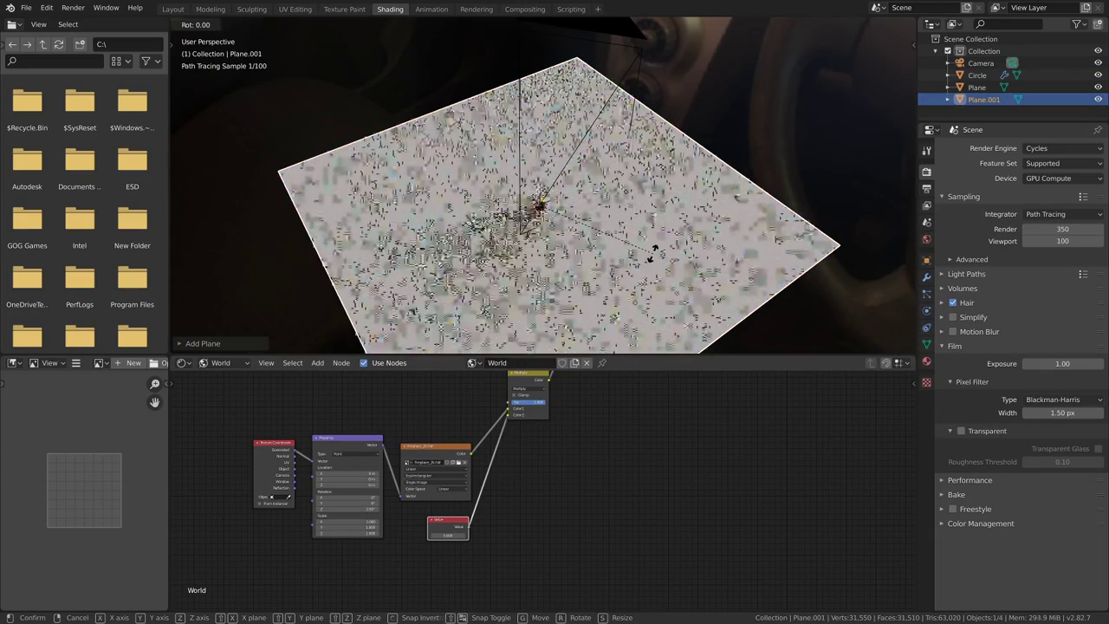
text(x090)
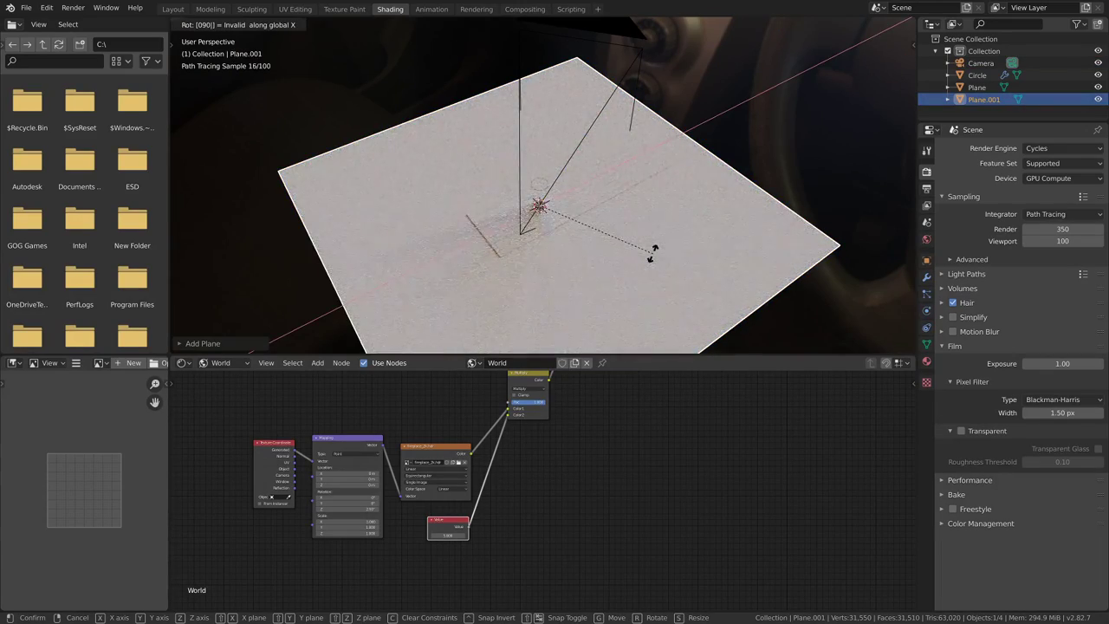
key(BackSpace)
key(BackSpace)
key(BackSpace)
text(90)
key(Return)
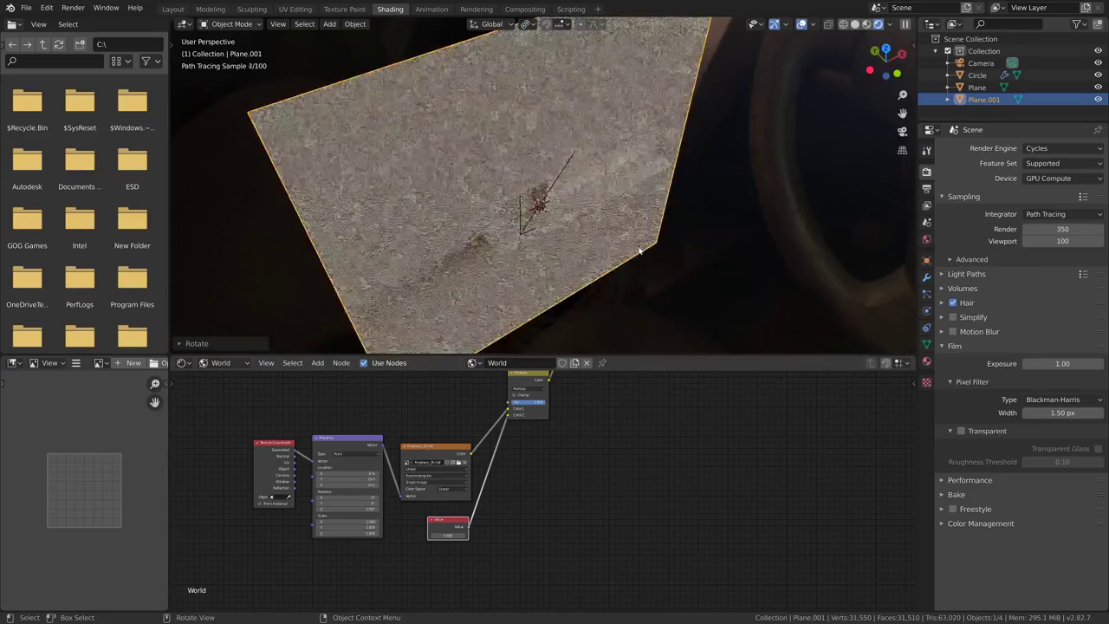
- Move the new plane behind the glass, shift it along X and scale it up to fill the camera's background
key(KP_7)
key(g)
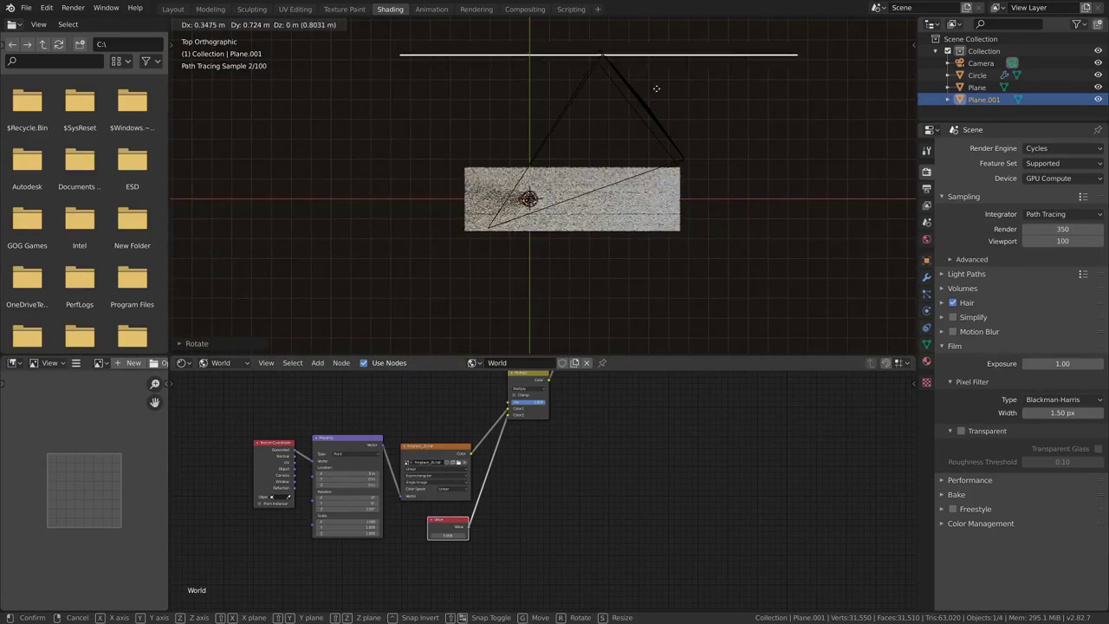
click(664, 85)
key(KP_0)
key(g)
key(x)
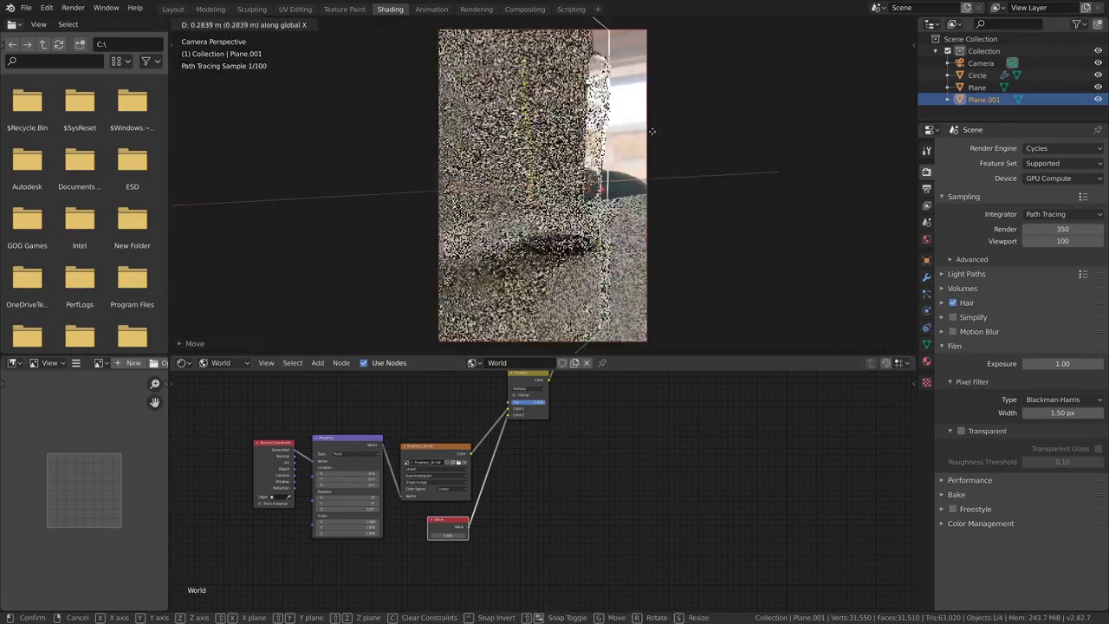
click(713, 133)
key(s)
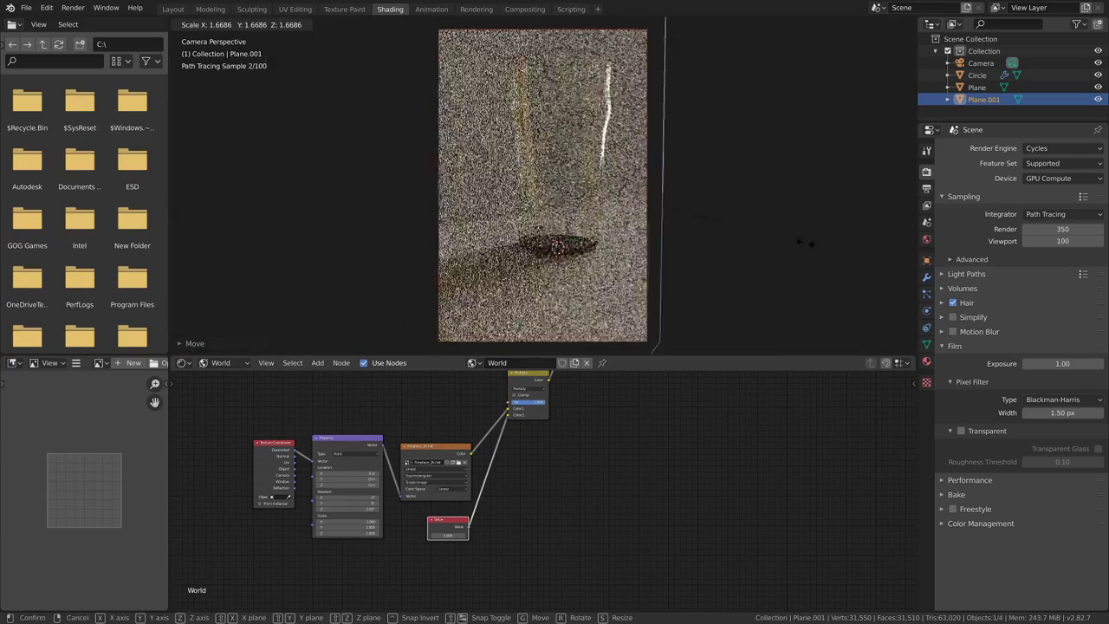
click(807, 242)
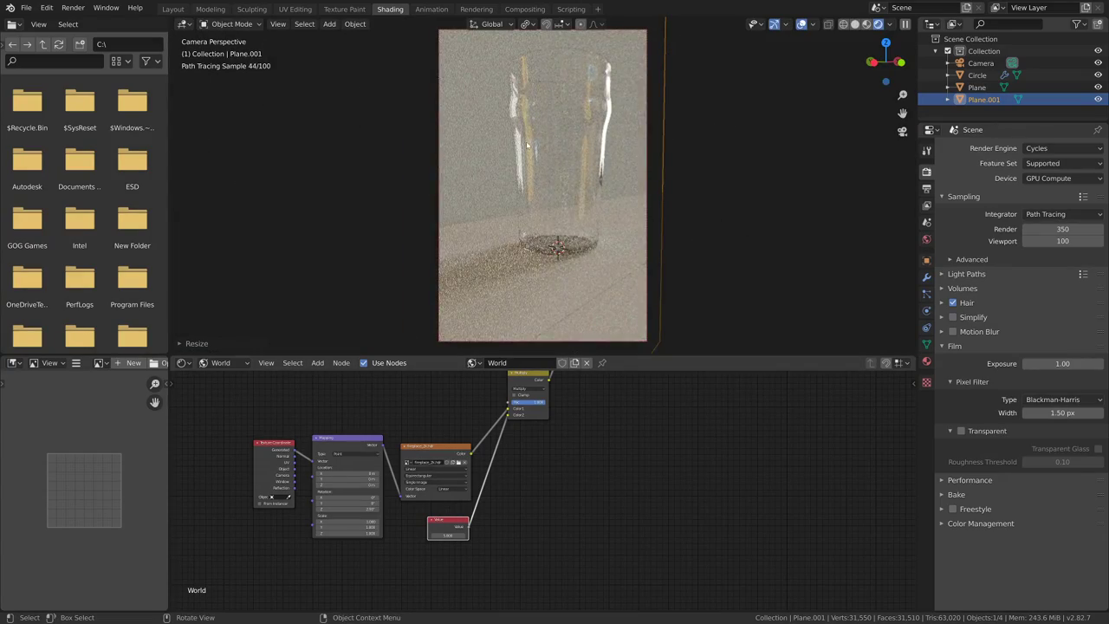
- Slide the backdrop plane along the global X axis in two moves, then check its coverage through the camera
middle_drag(704, 229, 621, 208)
key(g)
key(x)
click(671, 243)
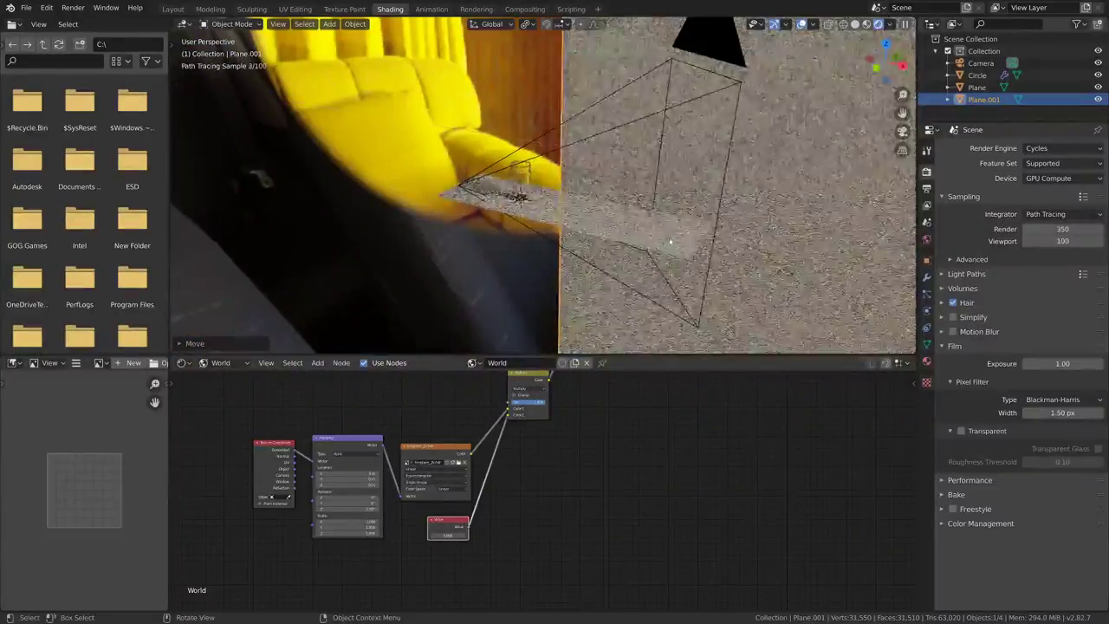
middle_drag(671, 244, 660, 218)
key(g)
key(x)
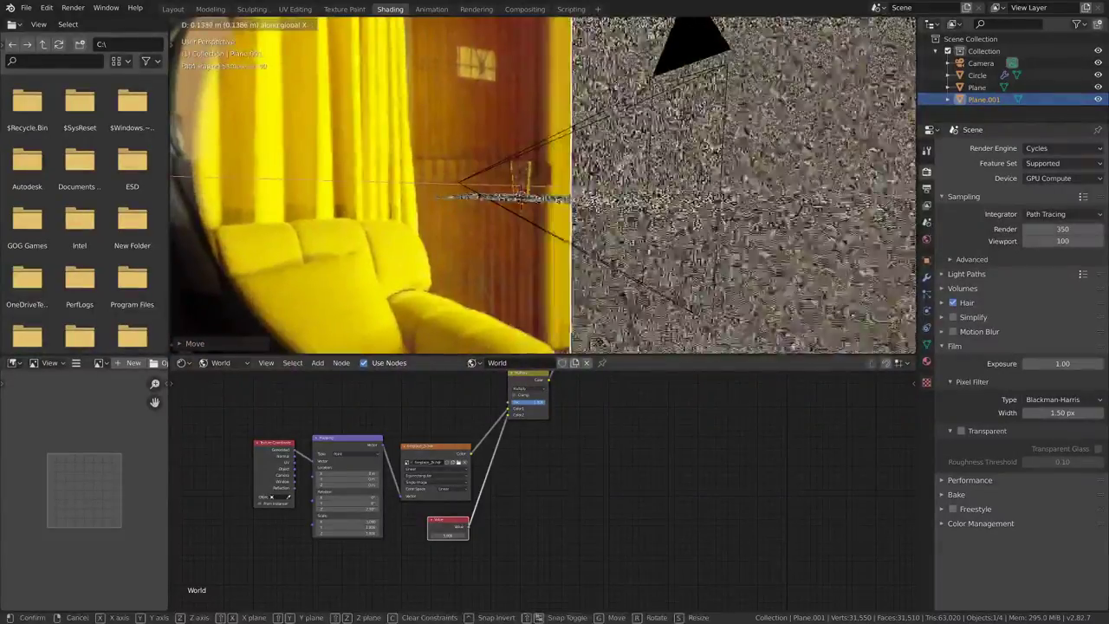
click(558, 143)
key(KP_0)
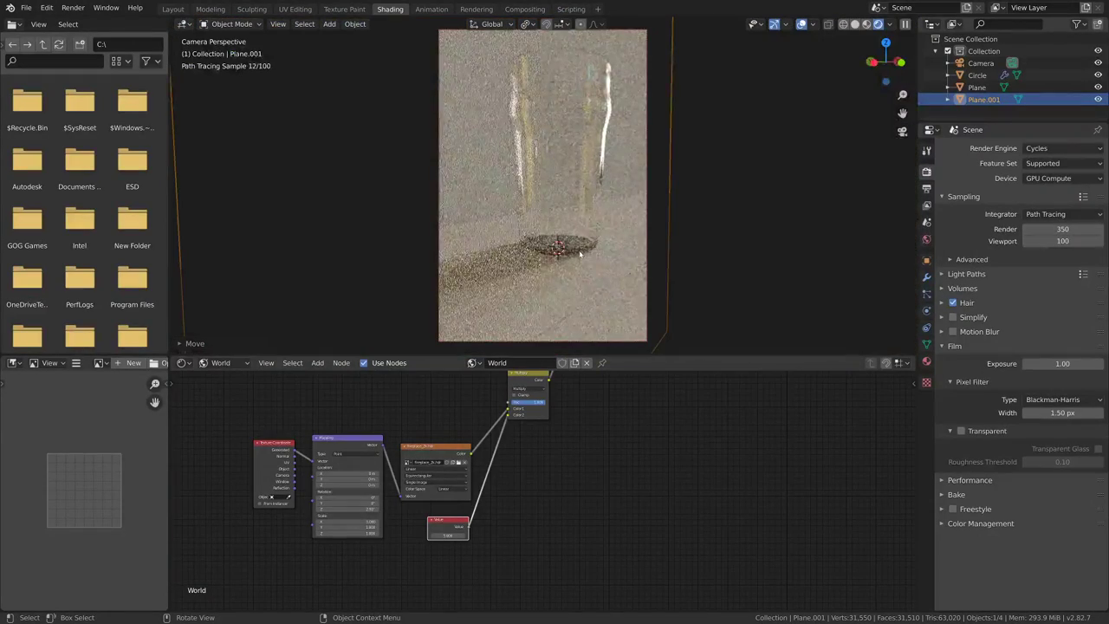
- Set the fireplace HDRI Mapping node's Z rotation to -44° and check the glass reflections in the camera view
scroll(481, 523, up, 3)
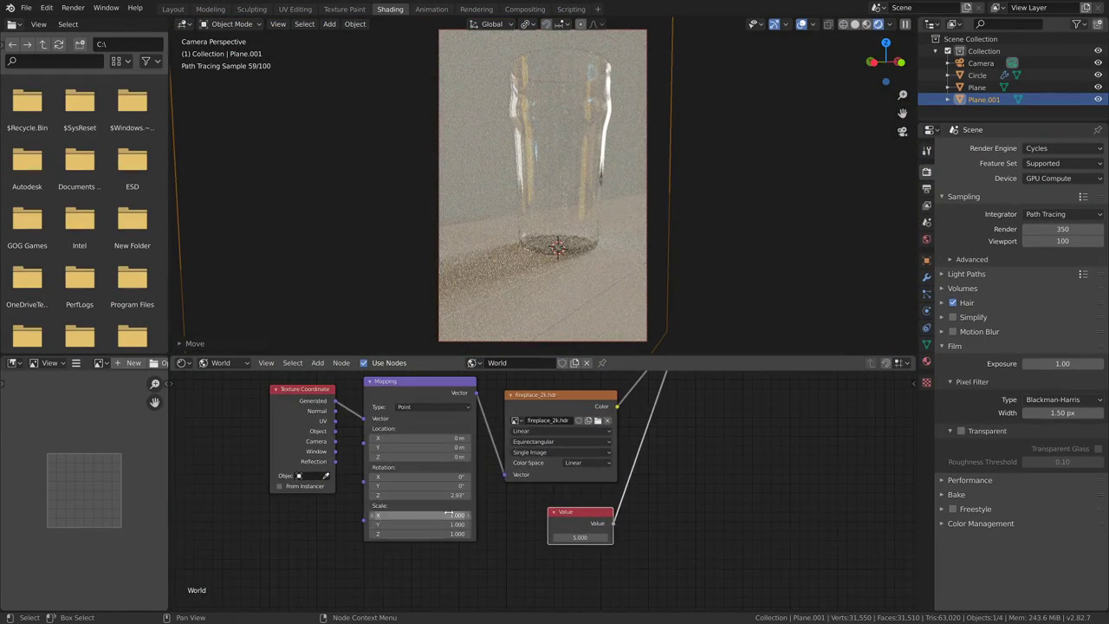
mouse_move(420, 495)
mouse_down()
mouse_move(476, 495)
mouse_move(398, 494)
mouse_up()
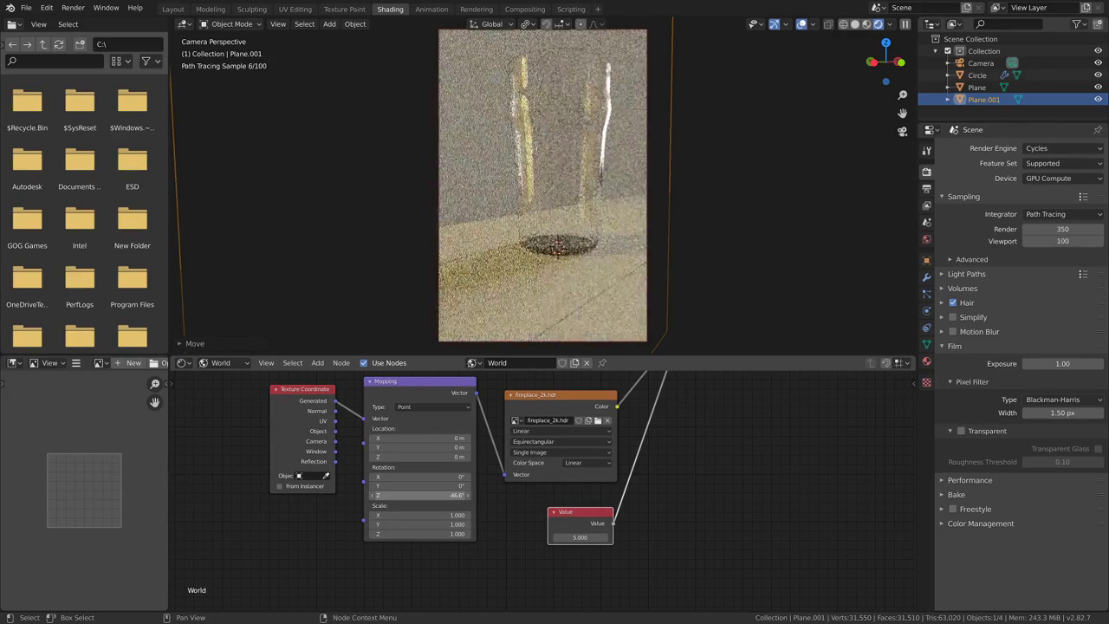
click(466, 494)
click(466, 494)
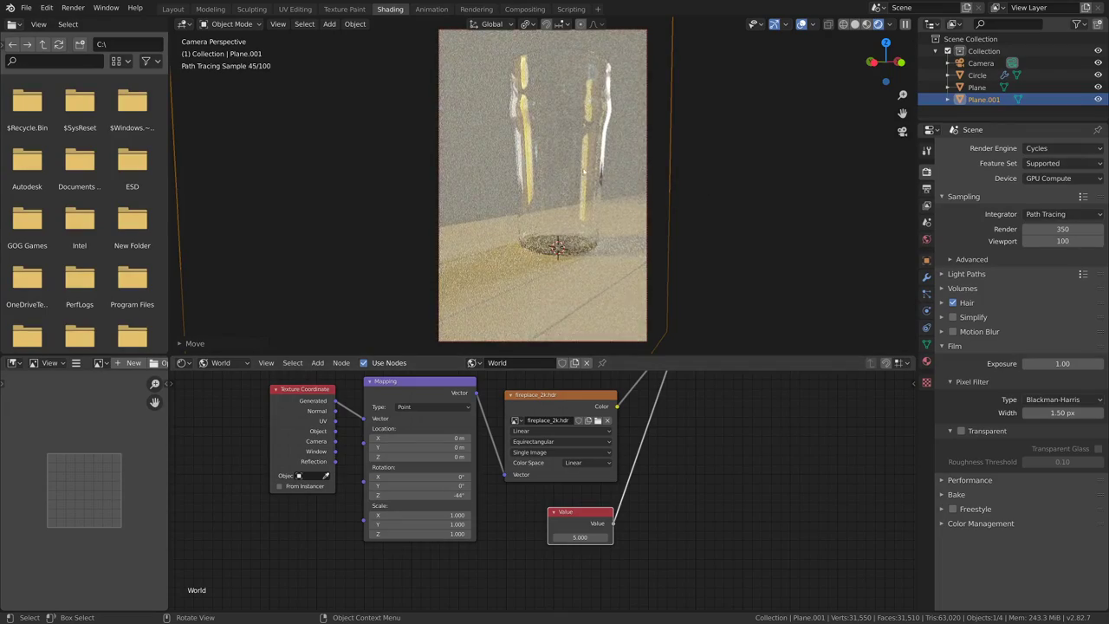
middle_drag(584, 171, 736, 195)
key(KP_0)
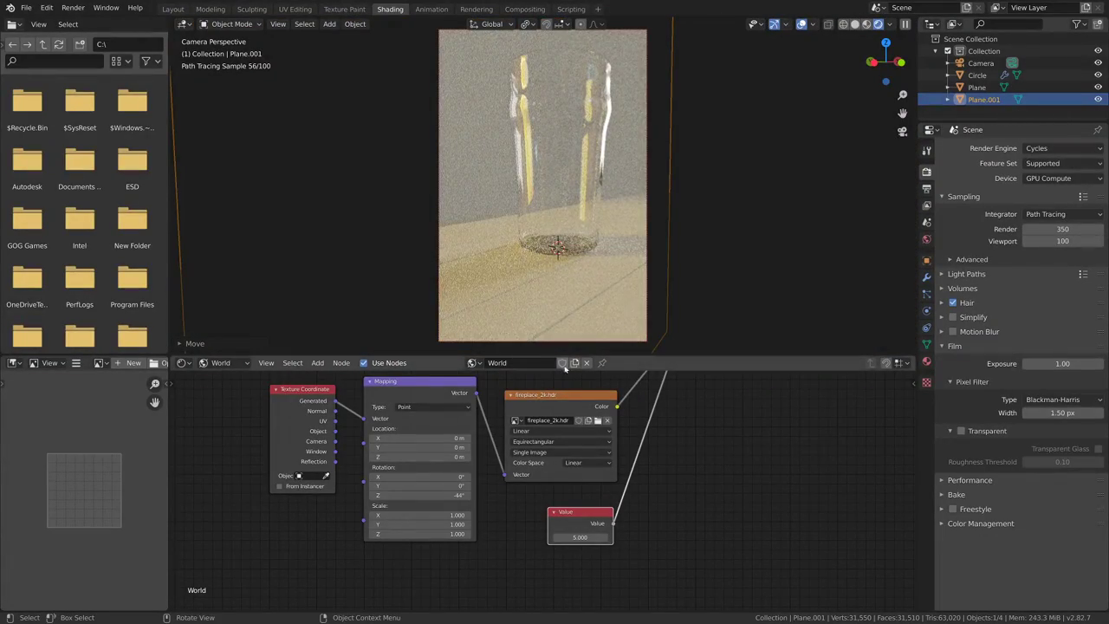
- Duplicate the fireplace branch together with the main Mix node, and link the original Mix output into the copied Mix node
scroll(621, 473, down, 4)
scroll(623, 474, up, 5)
middle_drag(703, 464, 512, 525)
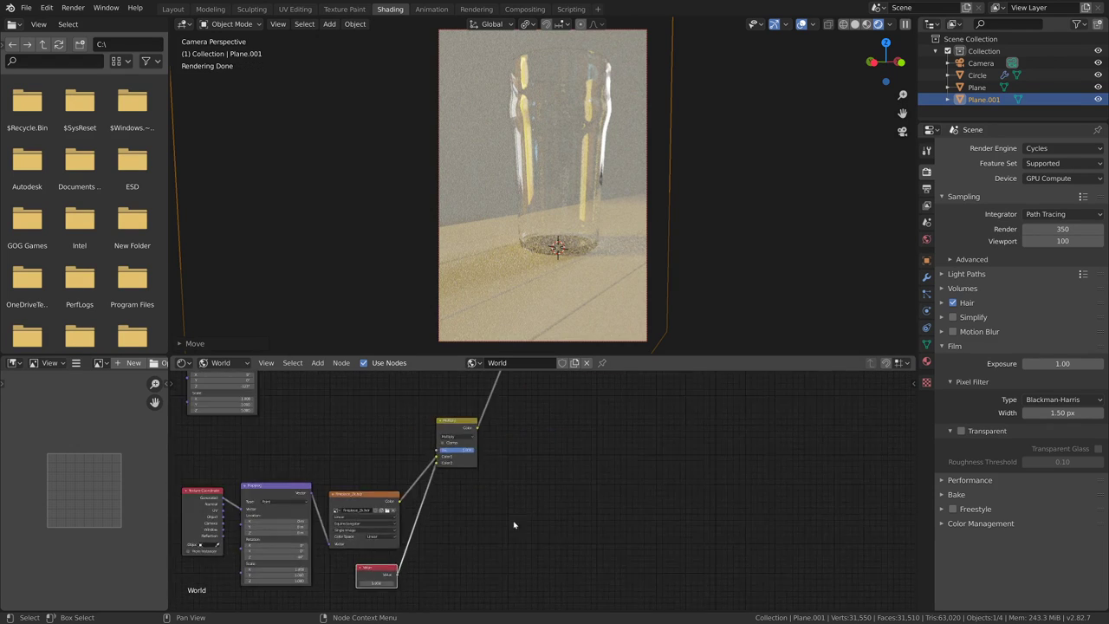
scroll(542, 487, down, 11)
middle_drag(556, 482, 527, 507)
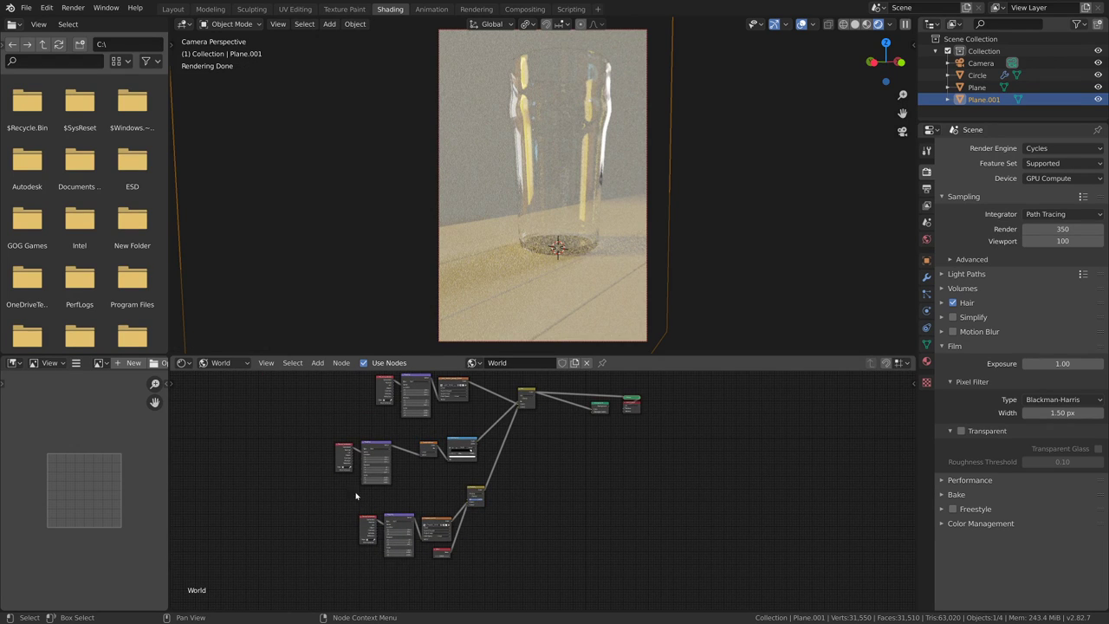
drag(354, 490, 537, 586)
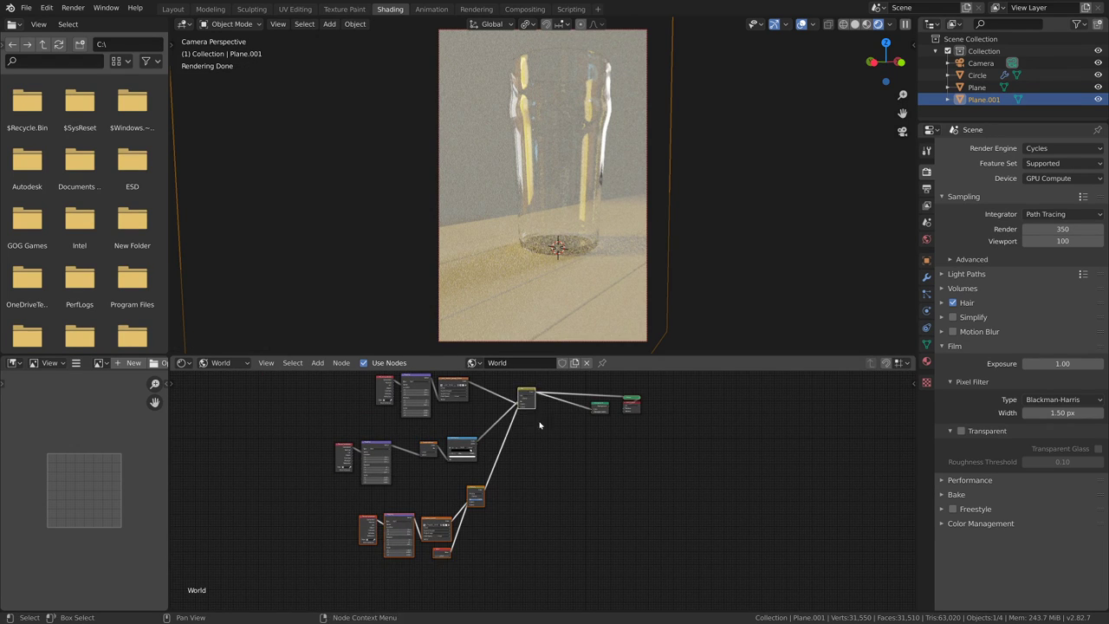
key(shift+d)
click(548, 484)
scroll(538, 398, up, 4)
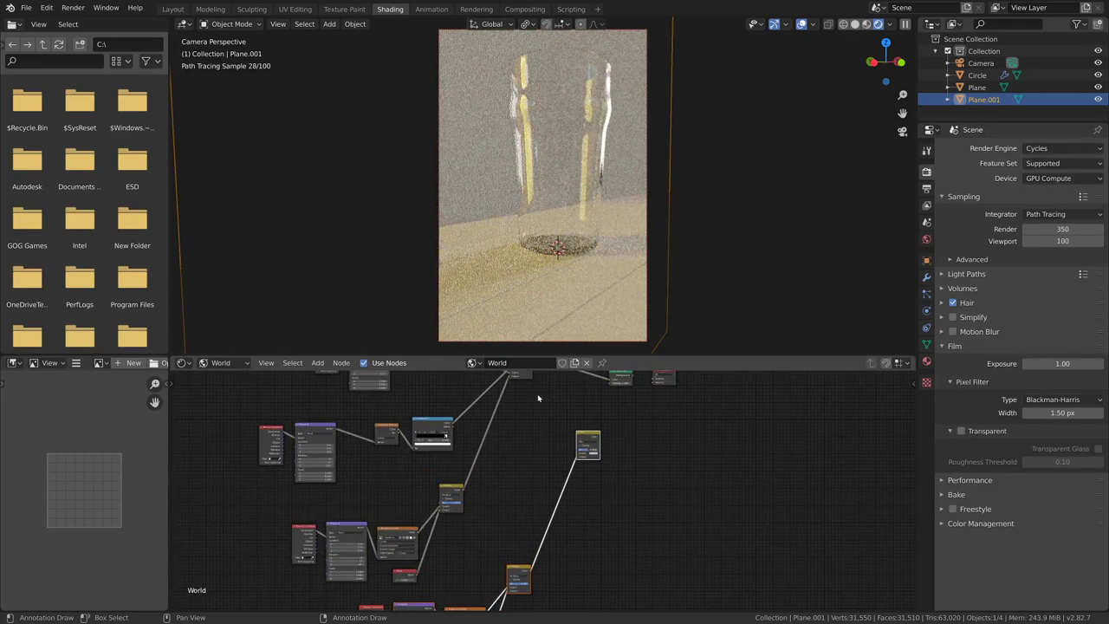
scroll(538, 390, down, 2)
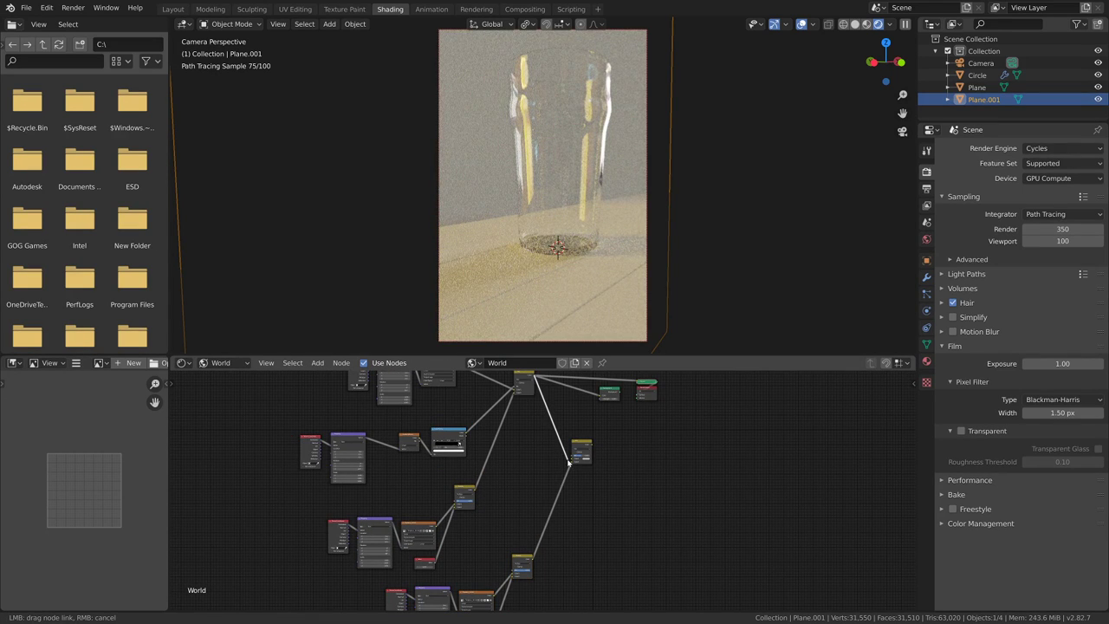
middle_drag(493, 510, 519, 458)
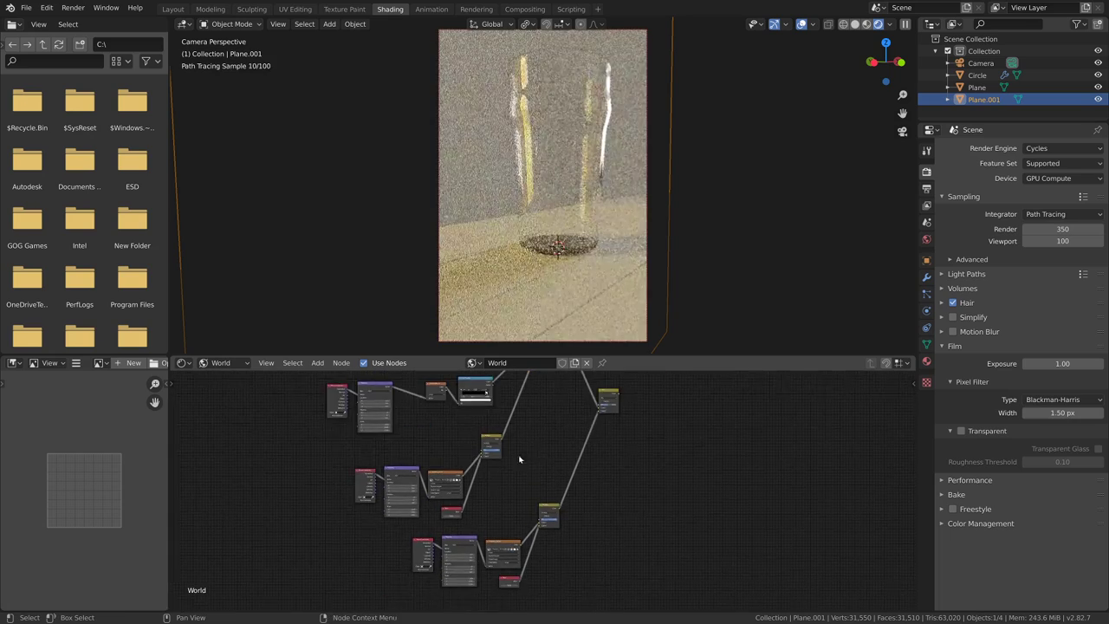
- Duplicate the gradient mask nodes, from Texture Coordinate to ColorRamp, and place the copies below the copied HDRI branch
scroll(520, 458, down, 2)
key(a)
drag(343, 393, 489, 420)
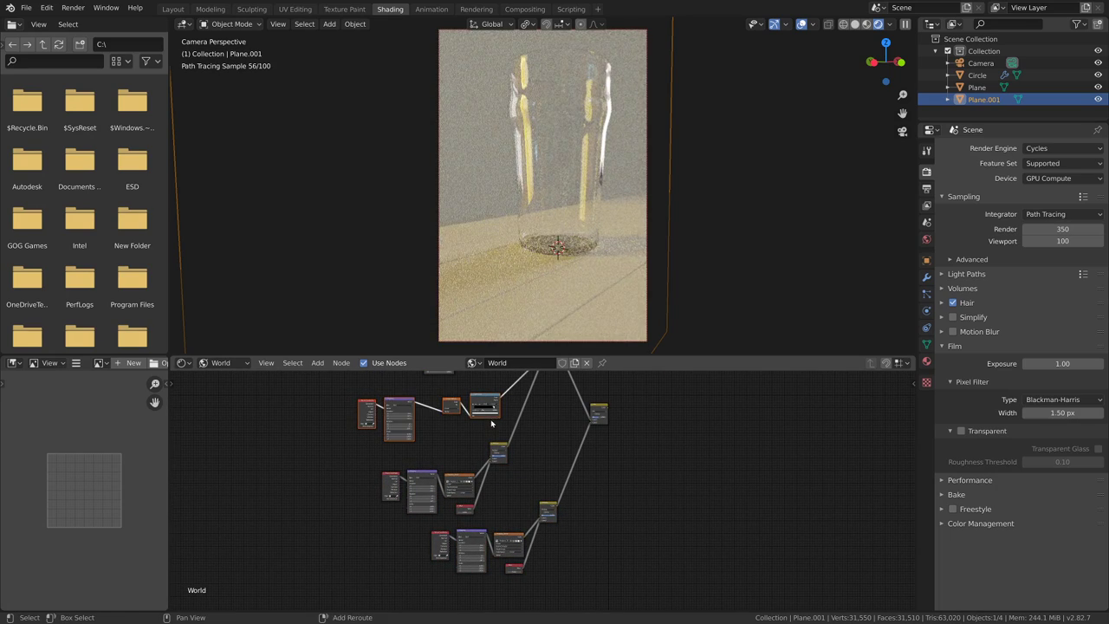
key(shift+d)
click(531, 382)
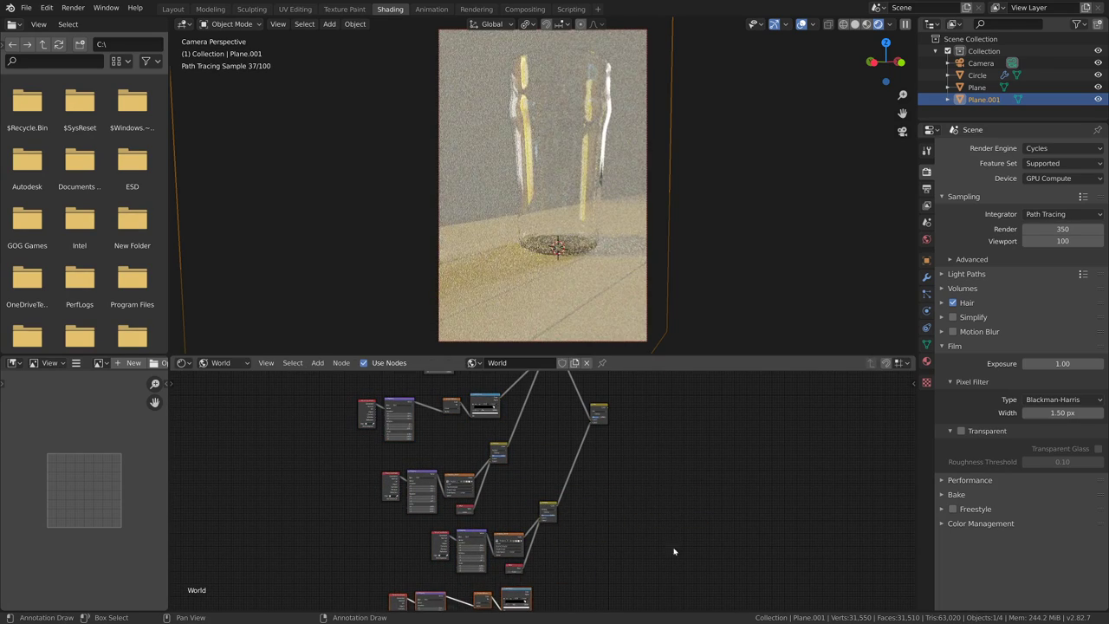
- Connect the copied ColorRamp to the new Mix node's factor and route the new Mix node to the world output
middle_drag(673, 551, 609, 483)
scroll(531, 510, up, 4)
scroll(549, 479, down, 6)
middle_drag(499, 525, 479, 590)
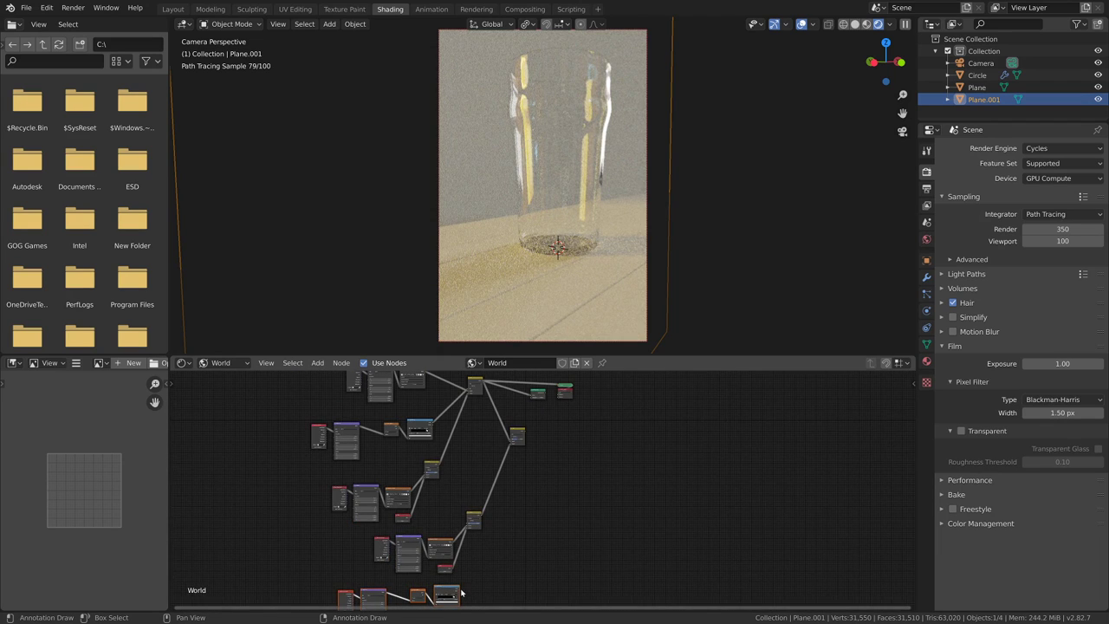
drag(491, 579, 465, 589)
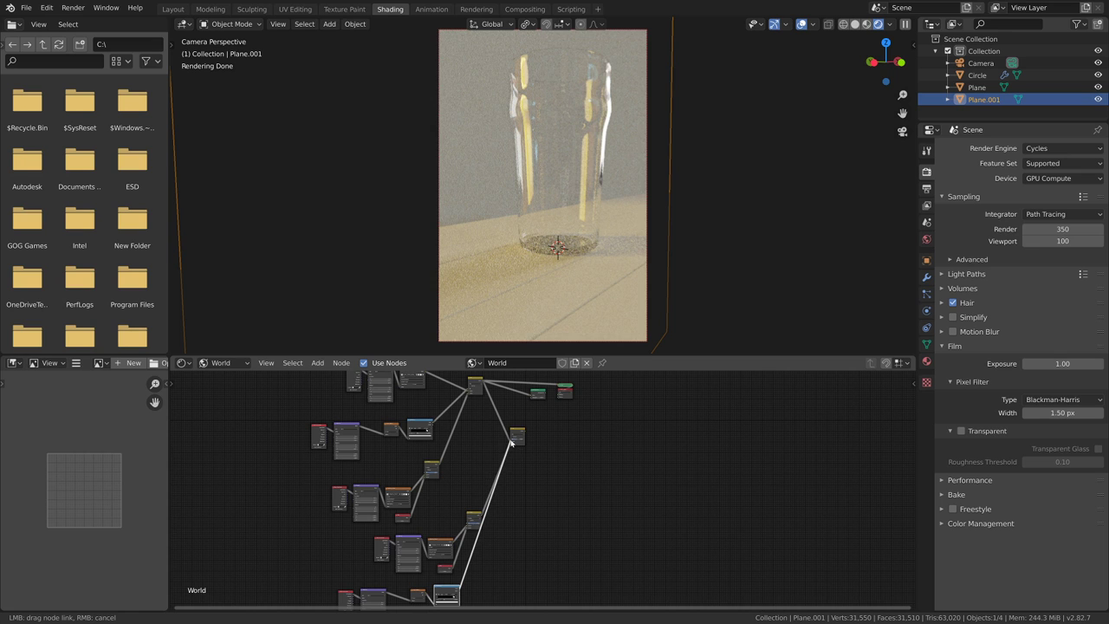
drag(512, 442, 513, 439)
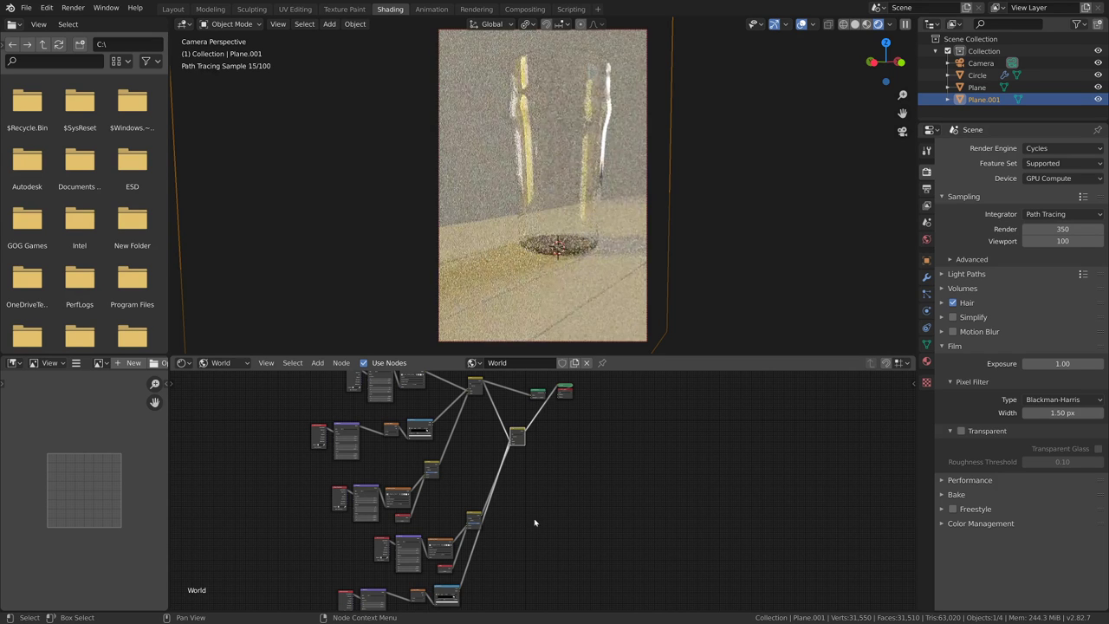
- Disconnect the original Mix node from the new Mix node's first color and view the isolated masked HDRI around the scene
middle_drag(533, 534, 571, 480)
scroll(571, 480, up, 3)
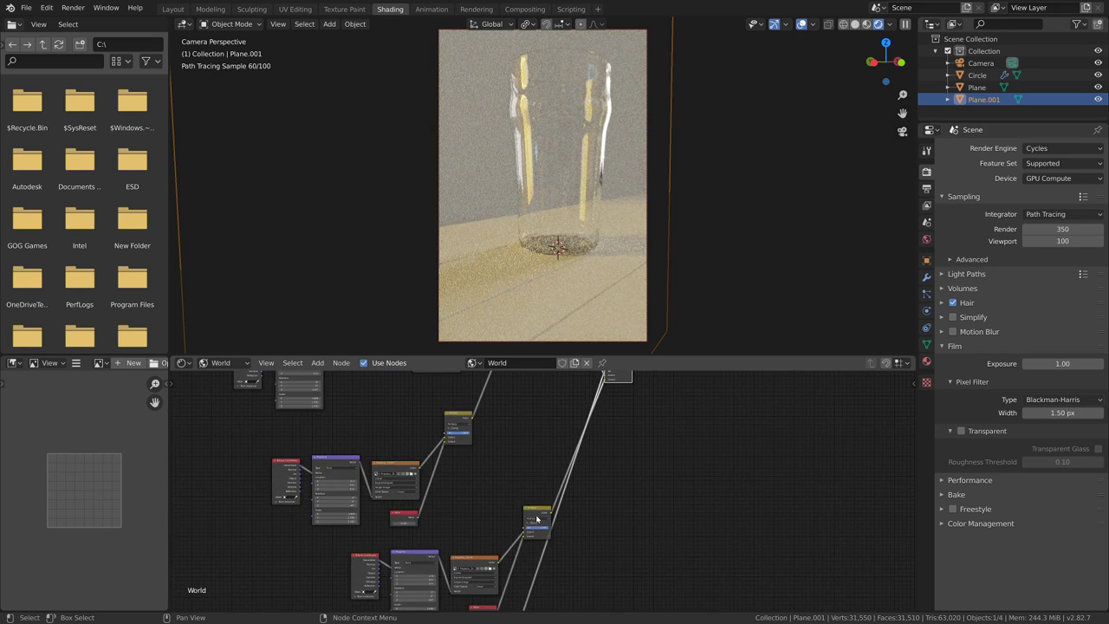
scroll(525, 530, down, 2)
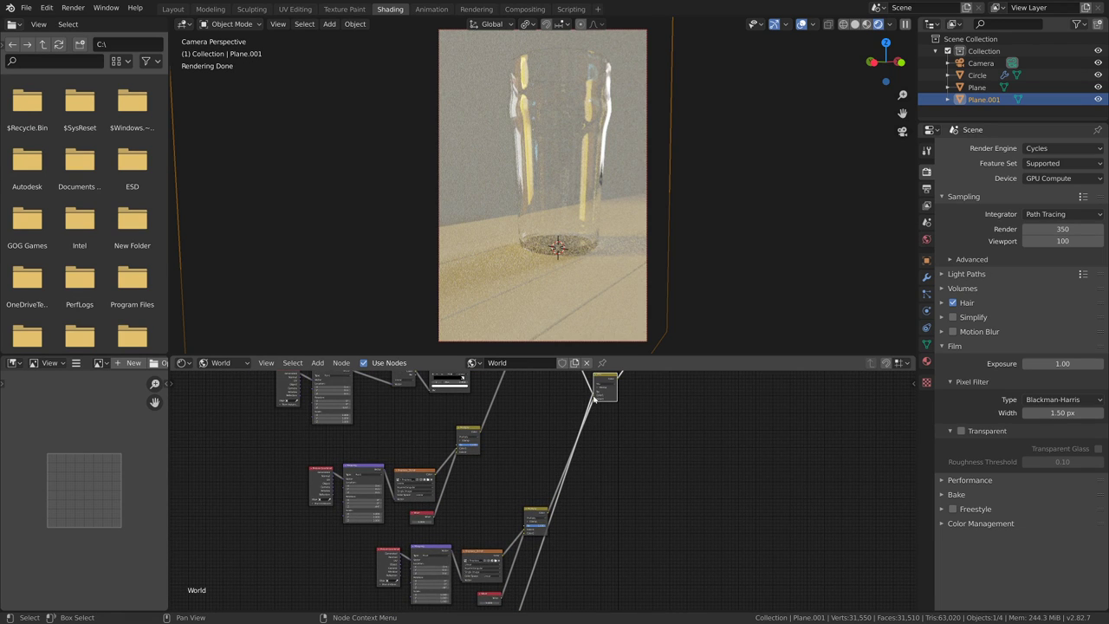
drag(586, 398, 592, 396)
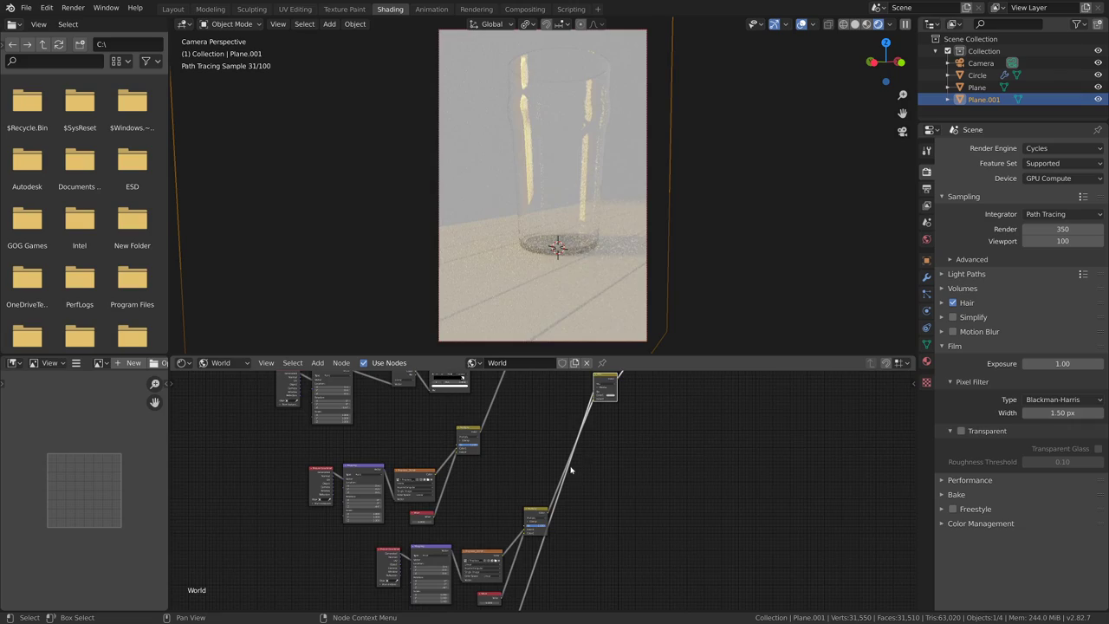
scroll(570, 470, down, 2)
scroll(555, 259, down, 8)
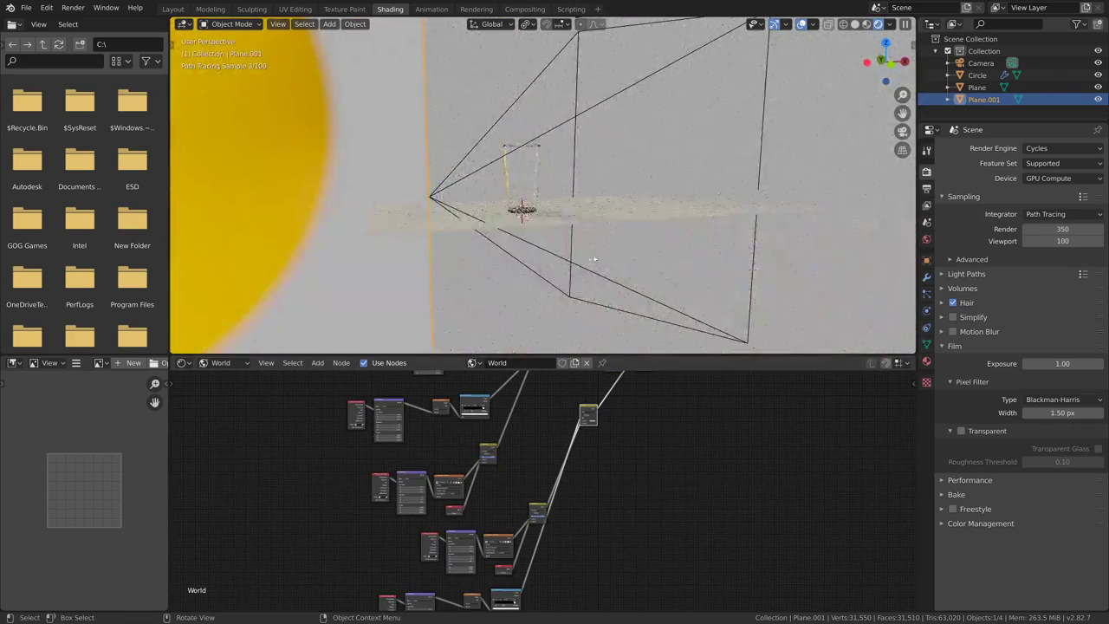
middle_drag(594, 260, 549, 289)
scroll(549, 509, down, 2)
- Replace the image in the copied fireplace Environment Texture with aft_lounge_2k.hdr
middle_drag(535, 572, 575, 461)
scroll(575, 461, up, 3)
scroll(589, 505, up, 2)
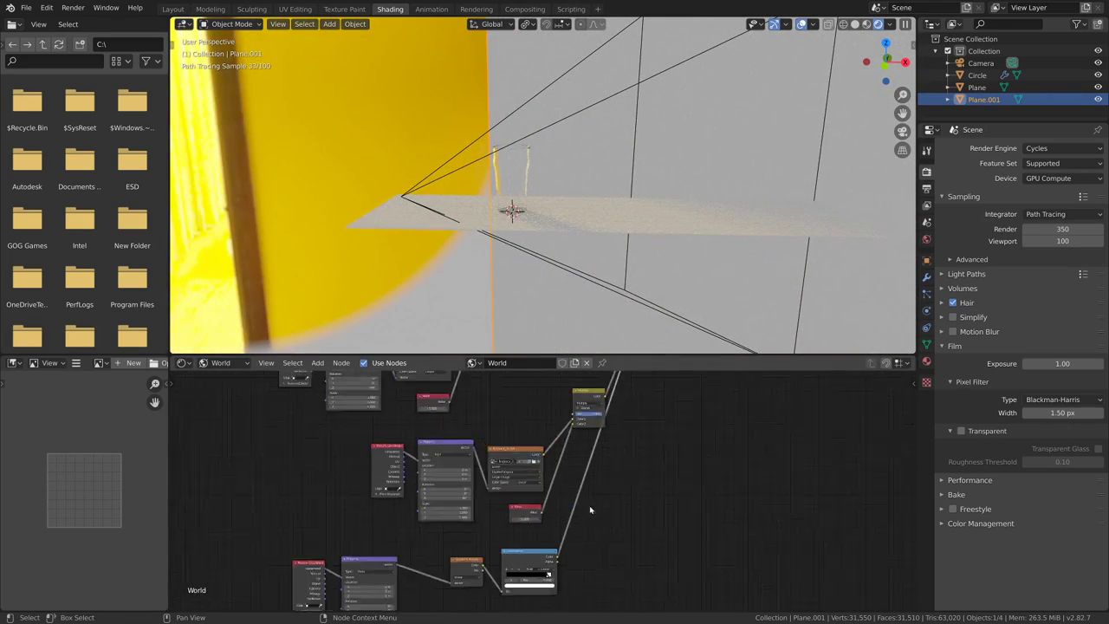
scroll(521, 466, up, 3)
click(528, 445)
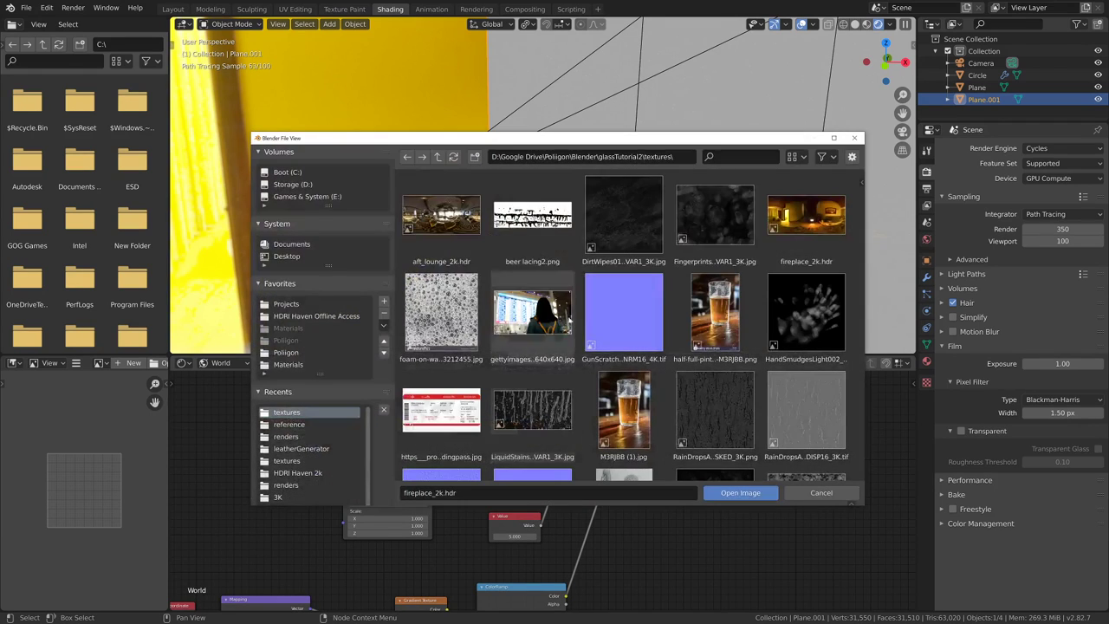
click(441, 217)
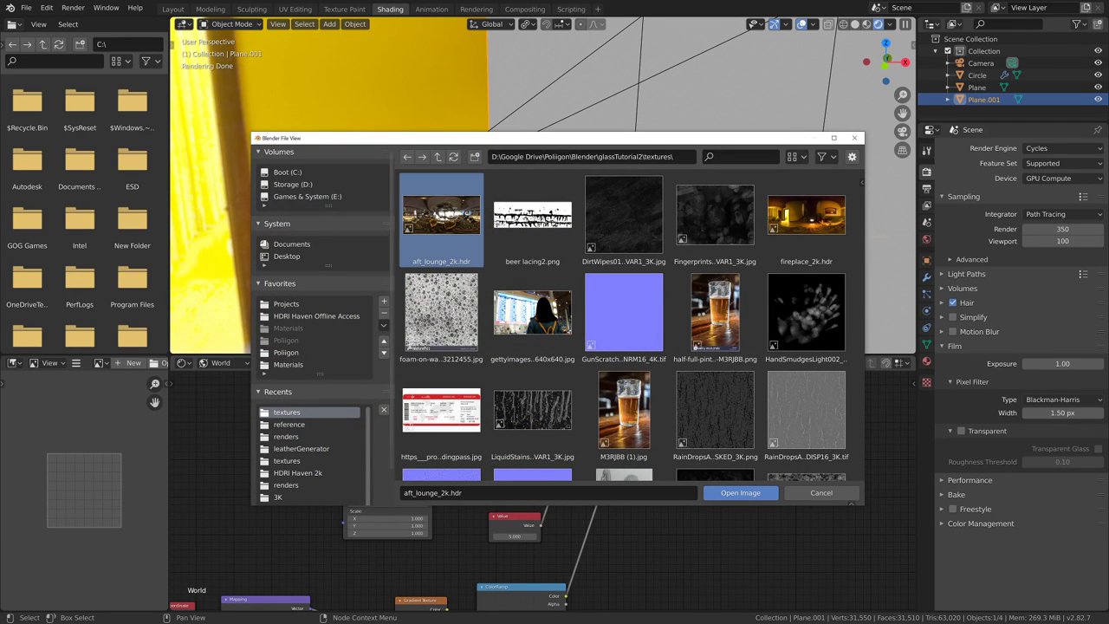
double_click(454, 224)
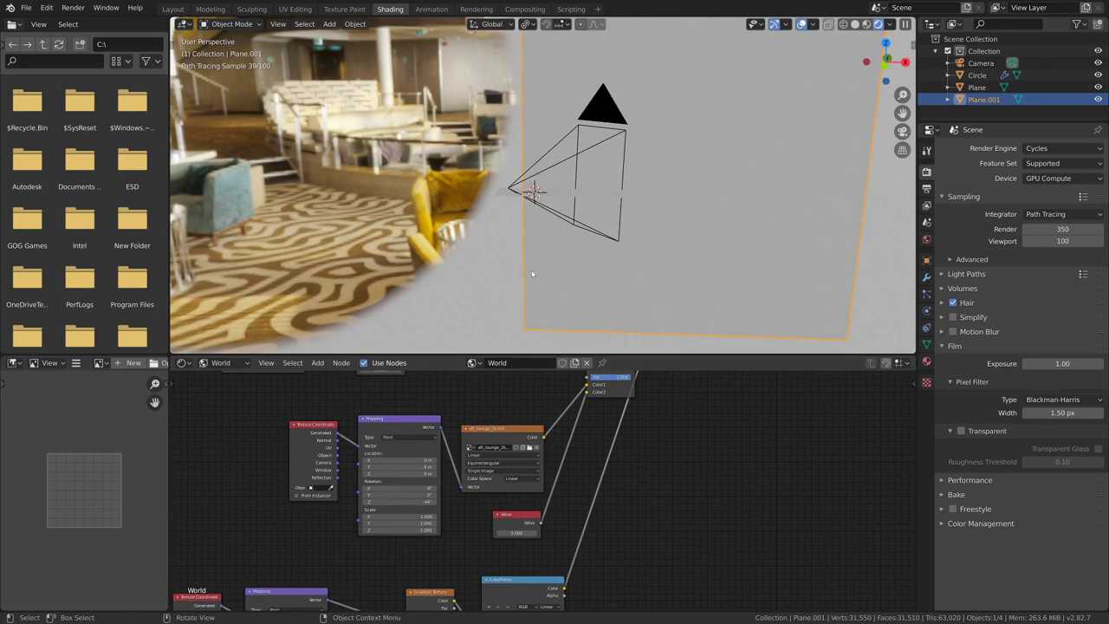
scroll(531, 272, down, 5)
middle_drag(517, 273, 633, 263)
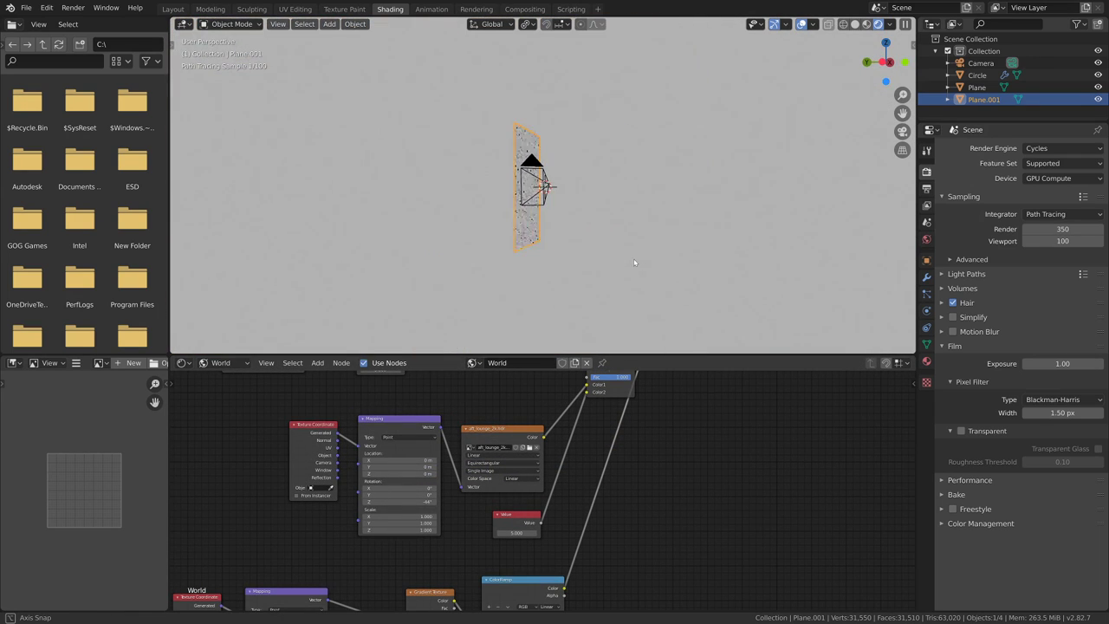
drag(401, 502, 428, 502)
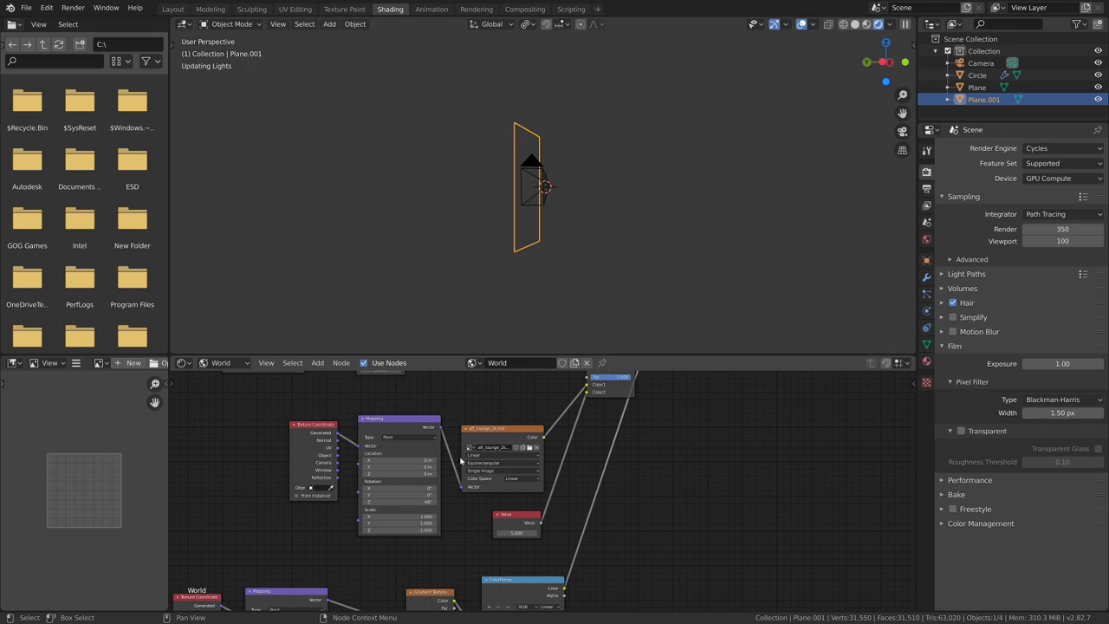
- Set the Z rotation of the copied gradient mask's Mapping node to -9.7°
scroll(474, 414, down, 3)
middle_drag(474, 414, 470, 478)
scroll(463, 487, up, 3)
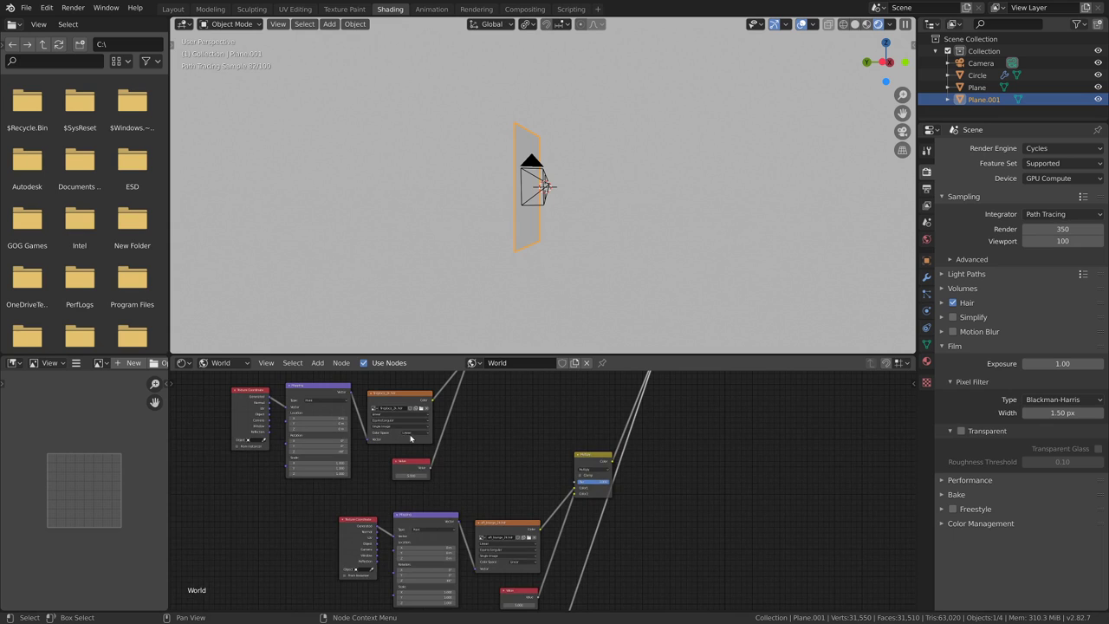
scroll(508, 537, down, 4)
middle_drag(508, 537, 465, 364)
middle_drag(424, 514, 542, 518)
scroll(439, 519, up, 5)
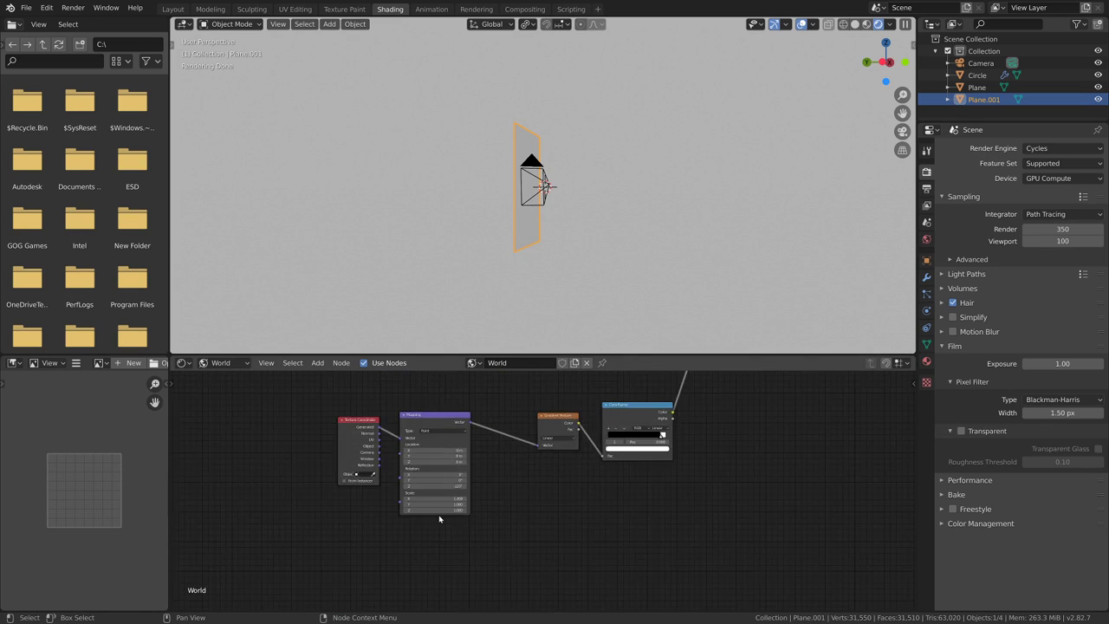
scroll(439, 518, up, 2)
mouse_move(383, 484)
mouse_down()
mouse_move(446, 483)
mouse_move(376, 484)
mouse_up()
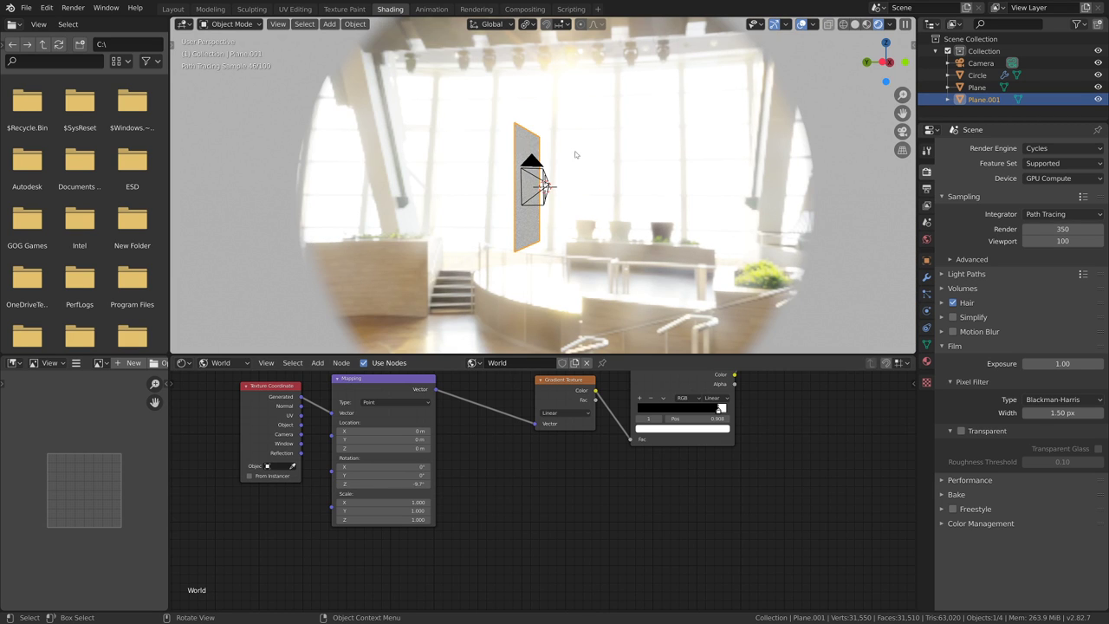
- Return to the camera view and connect the original Mix node's color output to the new Mix node's first color
key(KP_0)
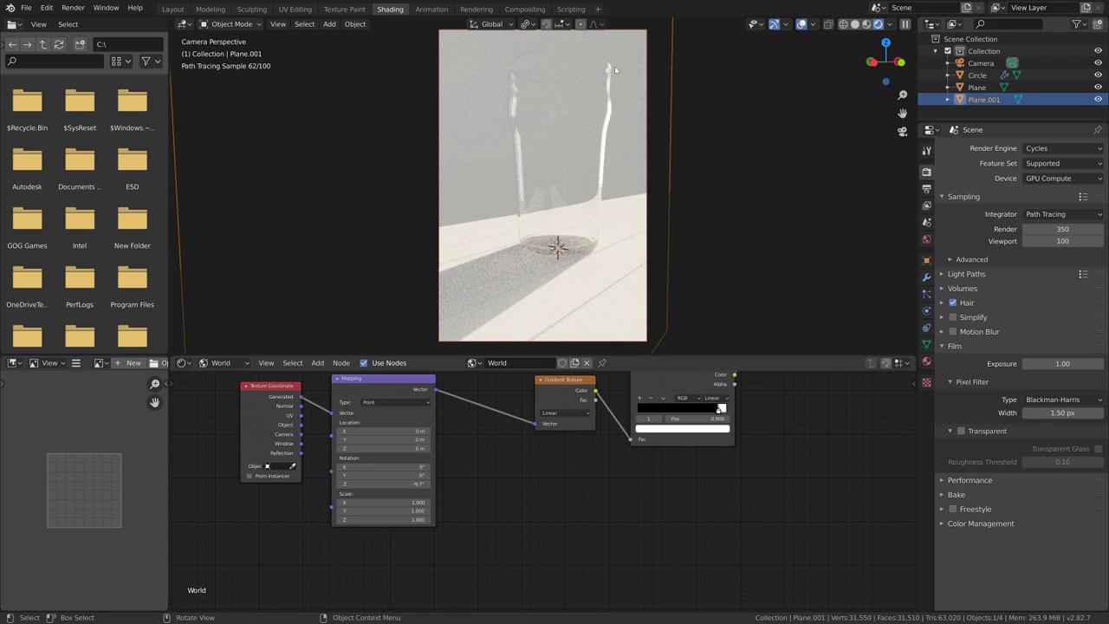
scroll(658, 440, down, 6)
scroll(520, 441, up, 2)
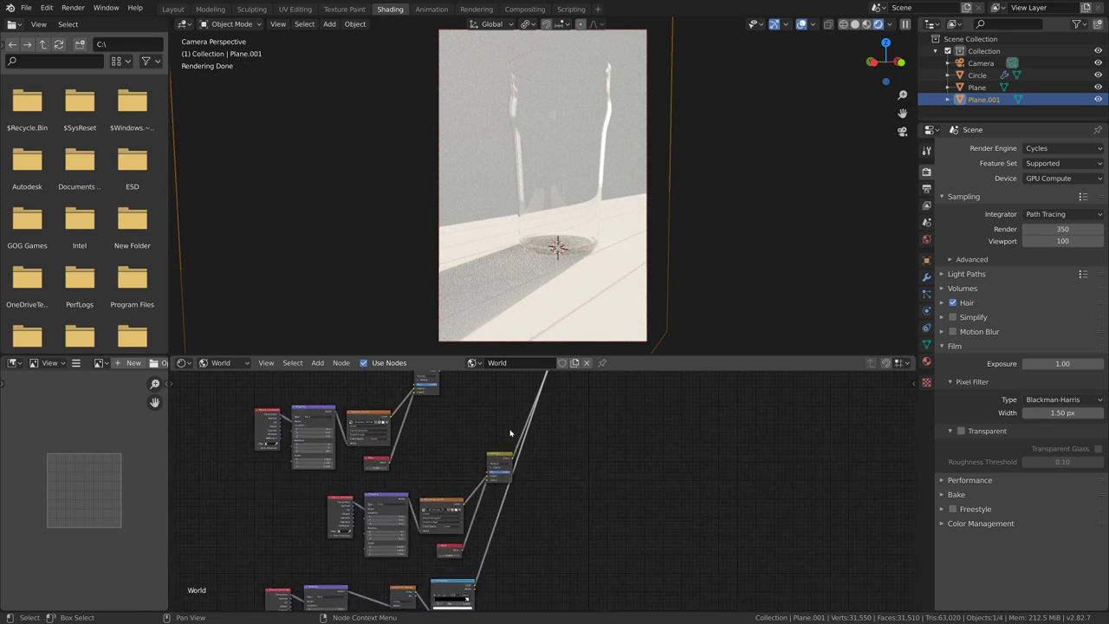
scroll(510, 430, down, 4)
middle_drag(510, 430, 515, 474)
scroll(516, 473, up, 4)
mouse_move(446, 431)
mouse_down()
mouse_move(495, 532)
mouse_move(487, 549)
mouse_move(494, 533)
mouse_up()
scroll(527, 563, down, 1)
middle_drag(527, 573, 564, 447)
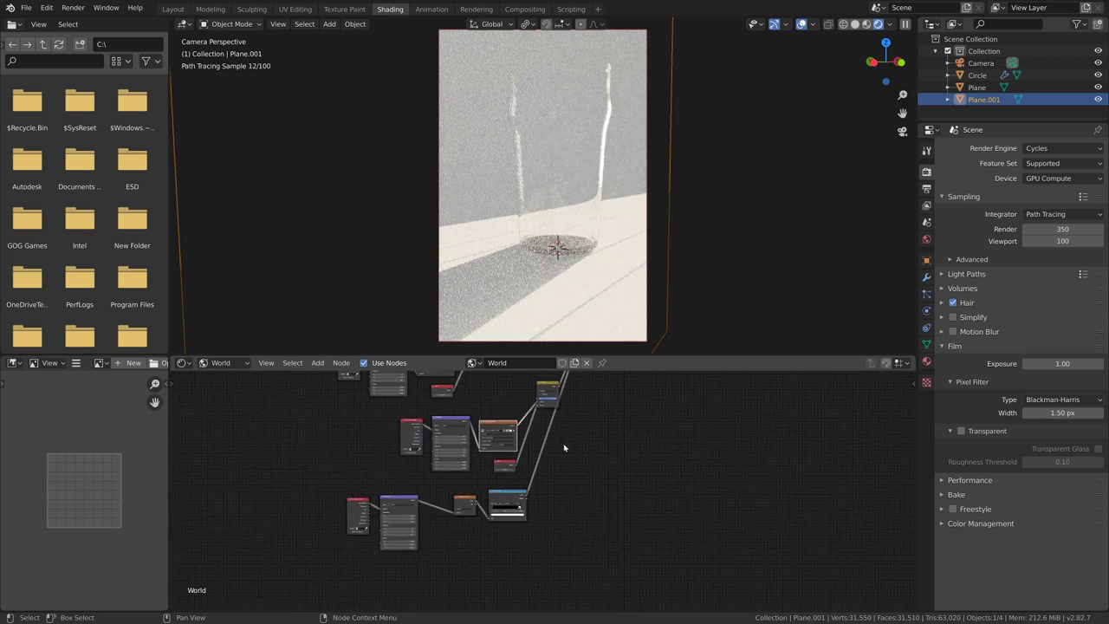
scroll(564, 448, up, 4)
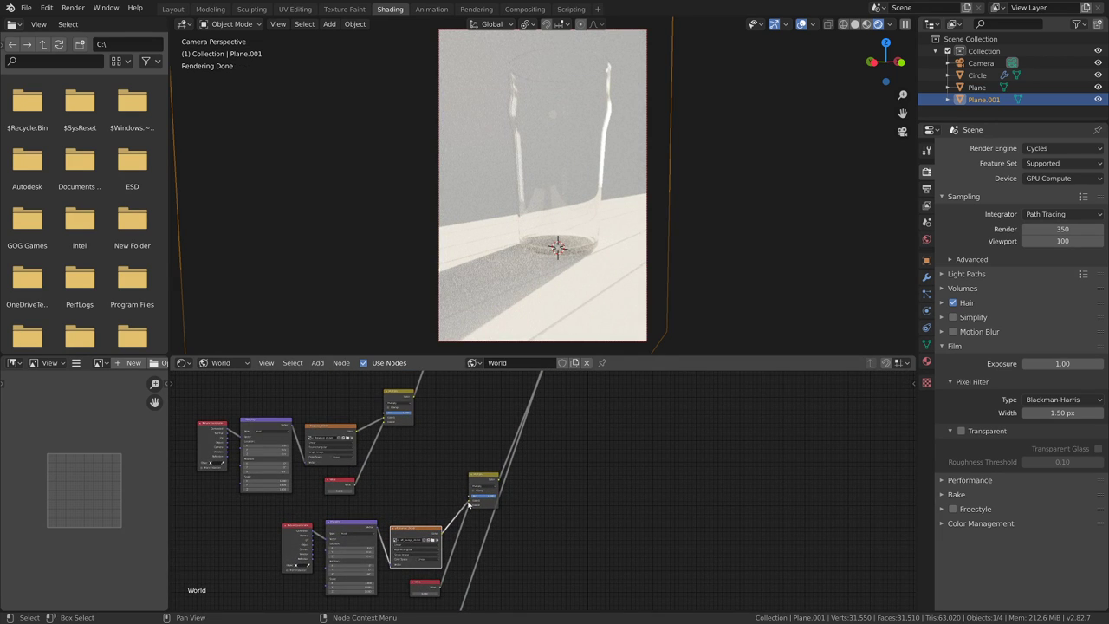
scroll(540, 453, down, 4)
middle_drag(540, 453, 500, 554)
scroll(500, 554, up, 3)
scroll(488, 429, down, 3)
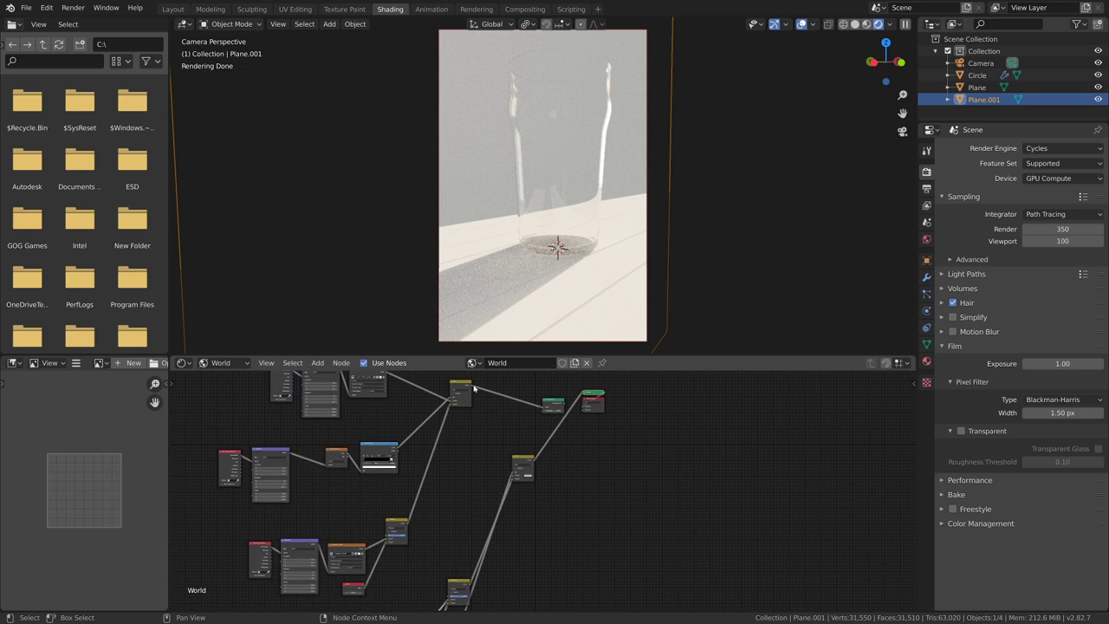
drag(474, 388, 513, 472)
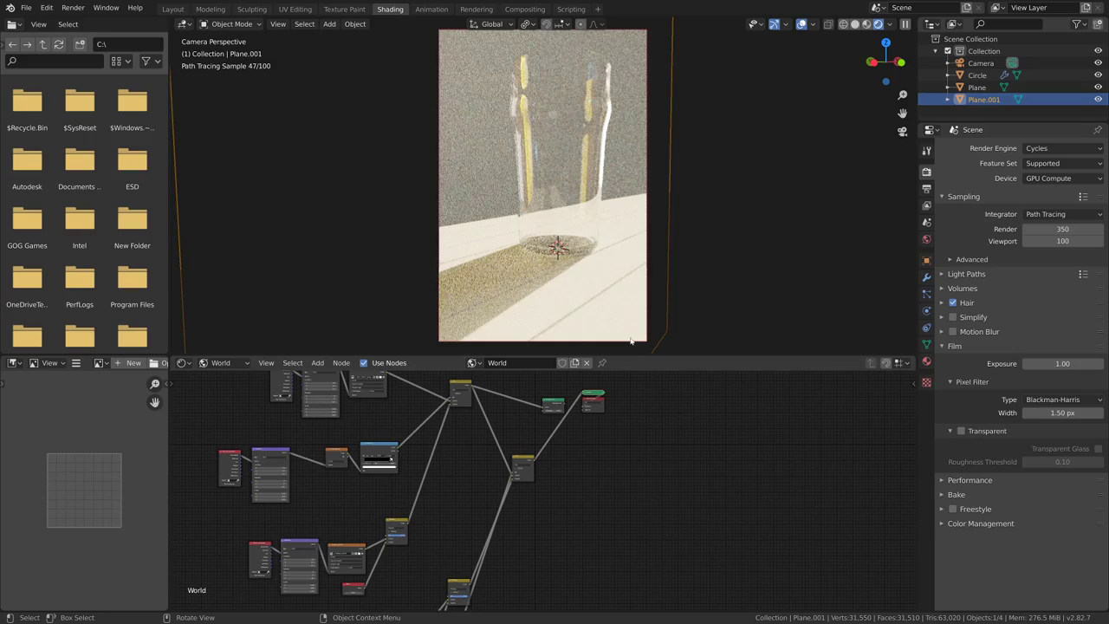
- Check the combined HDRIs around the scene, try another Z rotation on the lounge gradient mask's Mapping node, and undo it
middle_drag(636, 248, 435, 216)
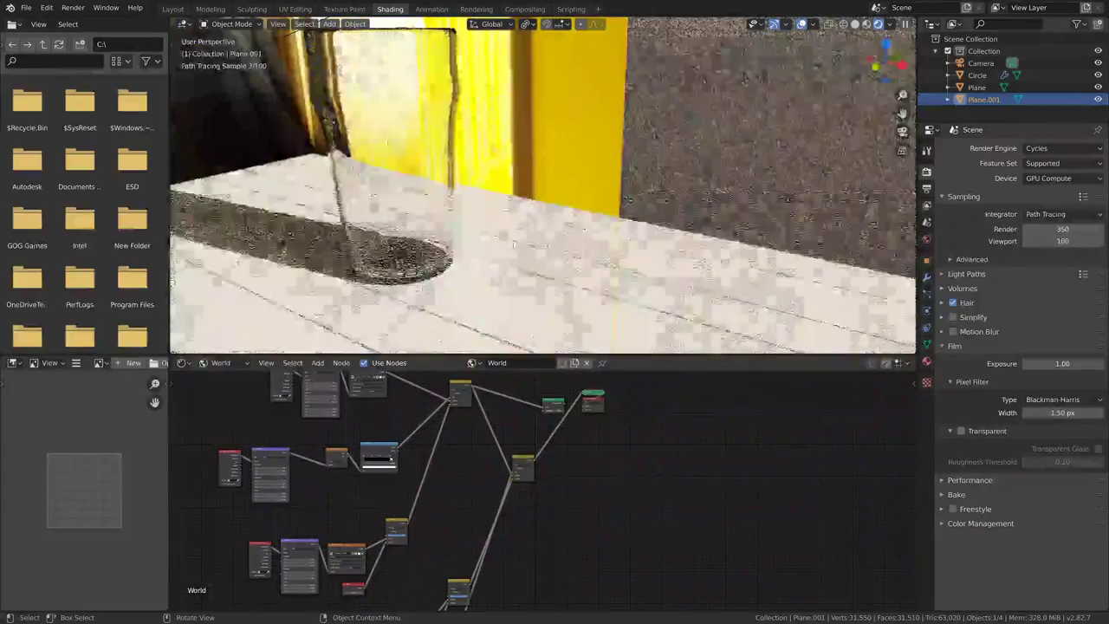
scroll(435, 215, down, 3)
key(KP_0)
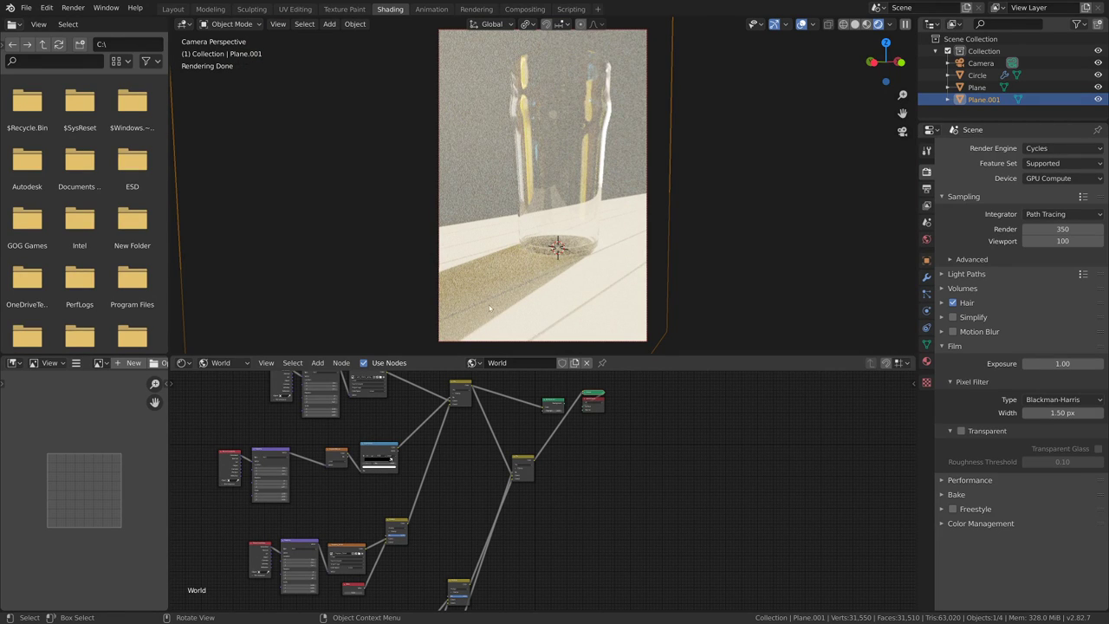
scroll(497, 493, up, 3)
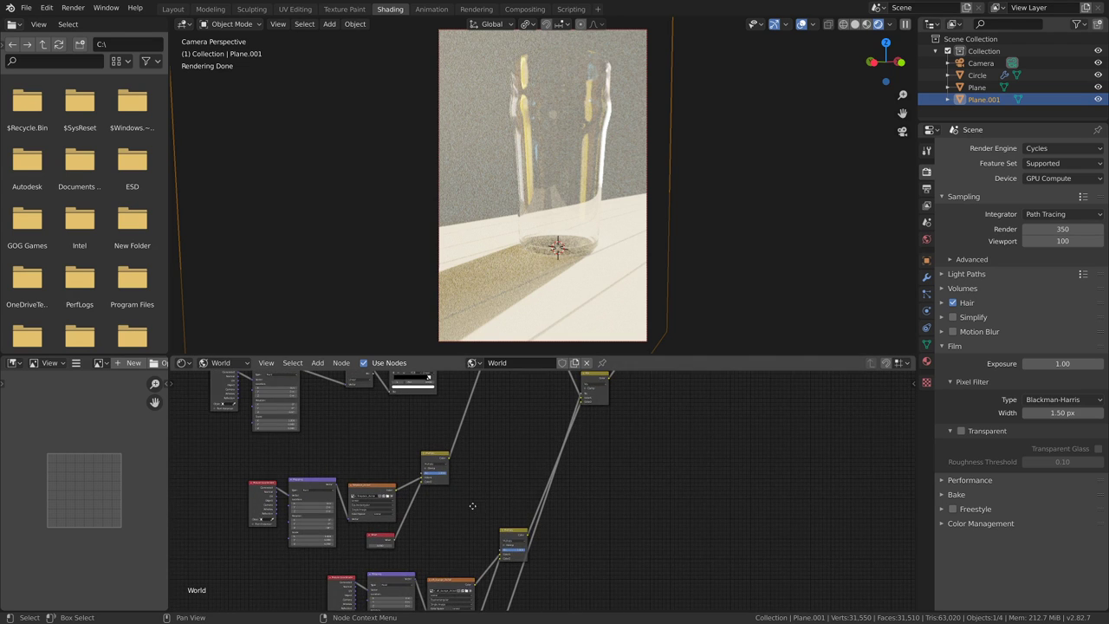
scroll(520, 520, up, 2)
middle_drag(527, 538, 538, 457)
scroll(490, 465, up, 3)
middle_drag(577, 513, 592, 453)
scroll(587, 476, up, 2)
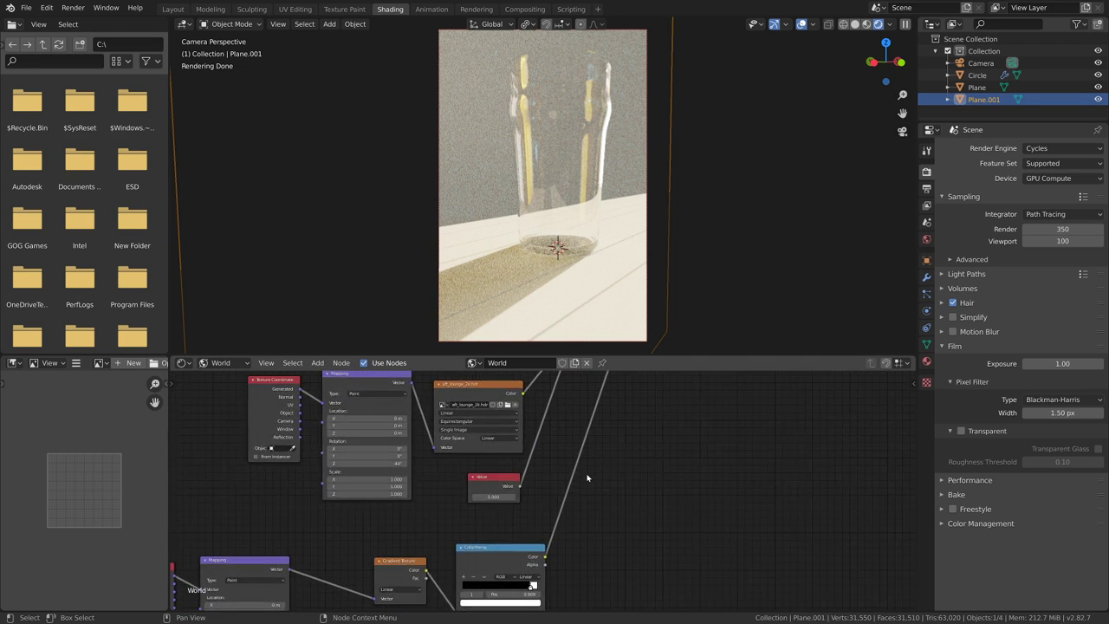
scroll(586, 477, down, 4)
middle_drag(580, 521, 606, 433)
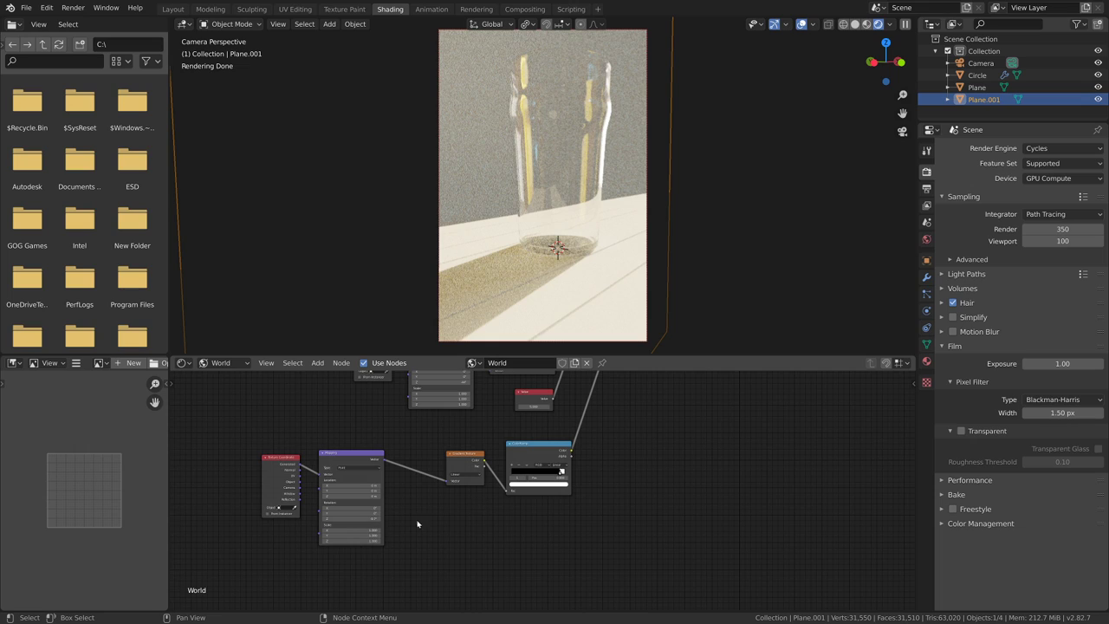
drag(354, 519, 380, 519)
key(ctrl+z)
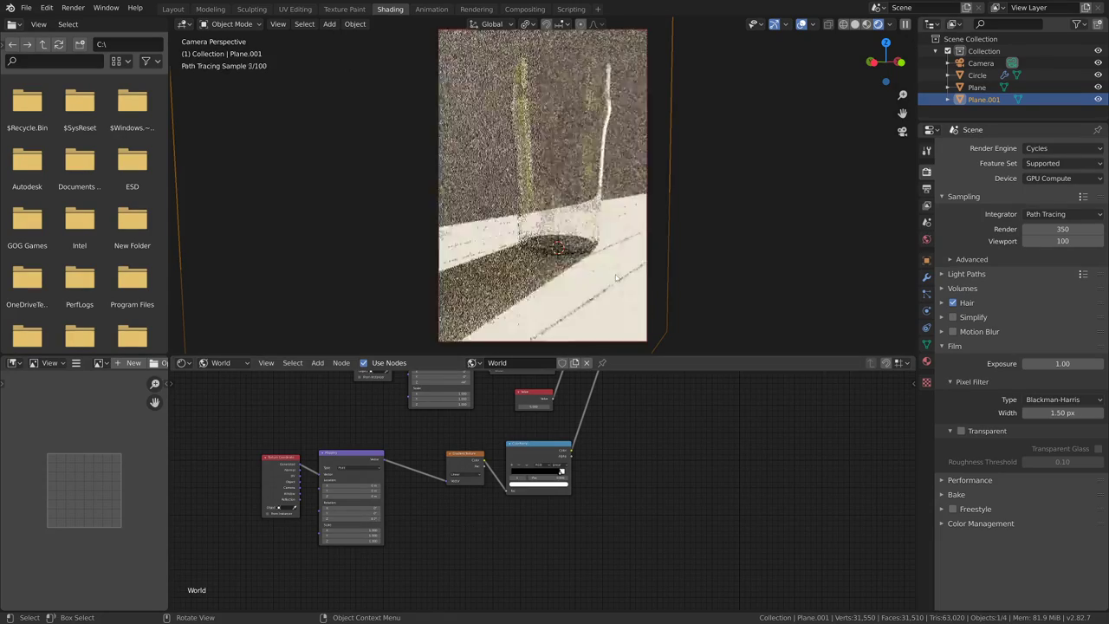
- Adjust the Z rotation of the Mapping node feeding the aft_lounge_2k.hdr Environment Texture
scroll(401, 528, up, 3)
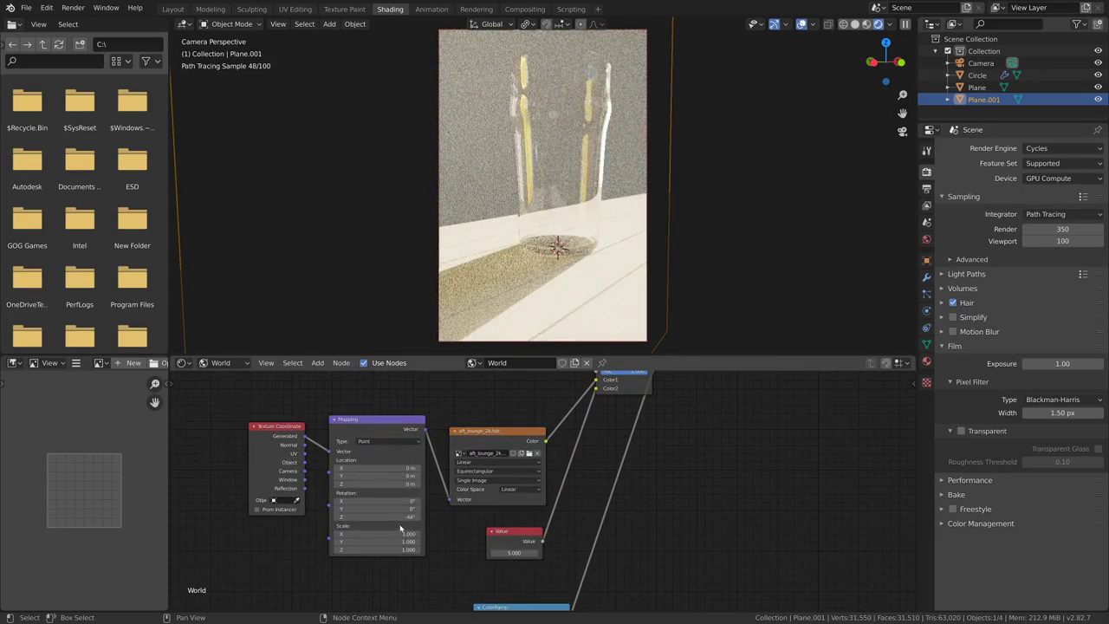
drag(401, 517, 435, 517)
scroll(630, 438, down, 5)
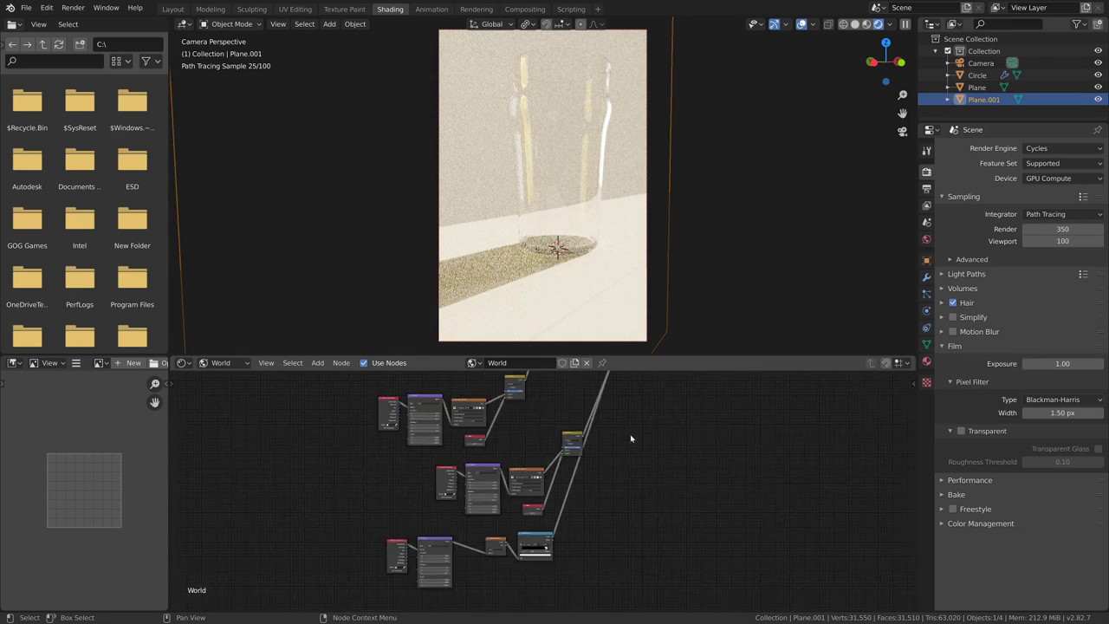
- Compare the rendered glass lighting and shadow with the pint glass reference photo in the Layout workspace
scroll(630, 438, down, 2)
scroll(502, 406, up, 1)
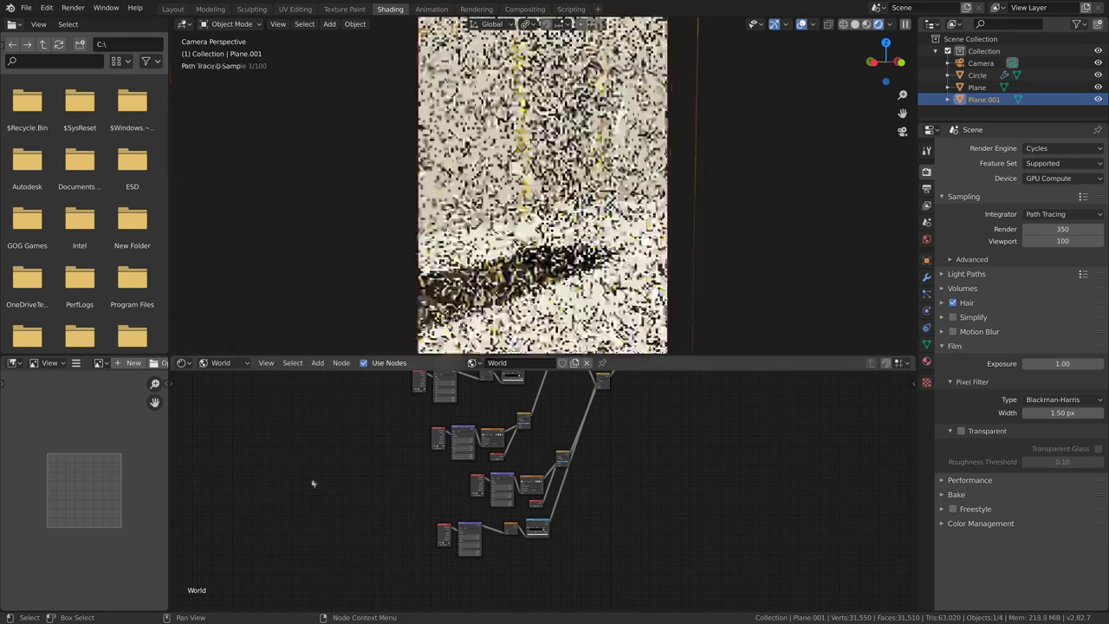
click(187, 10)
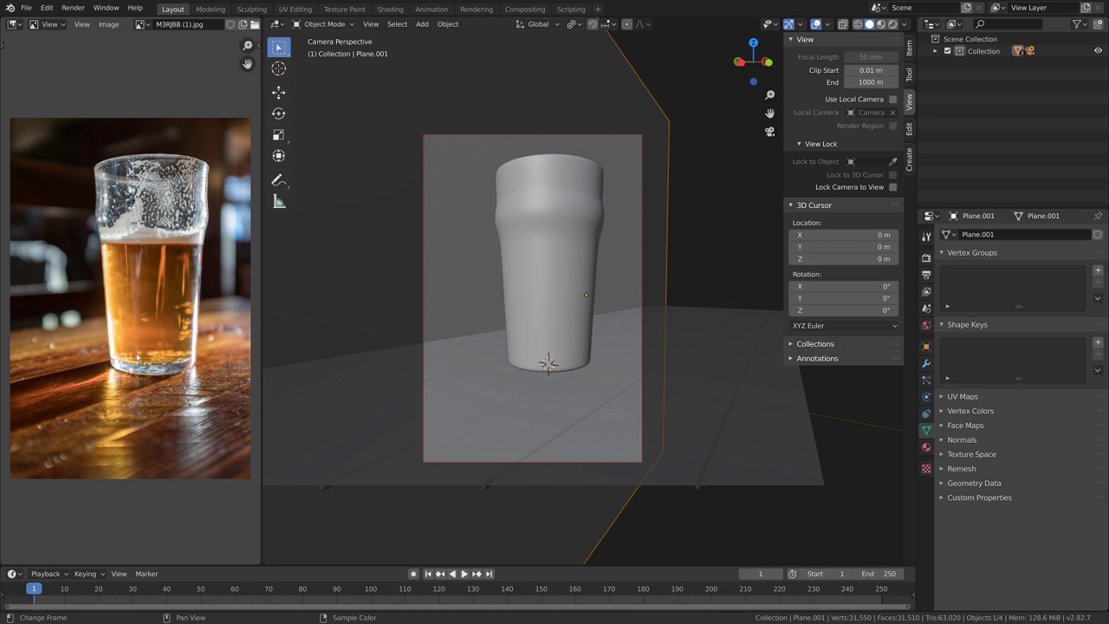
click(390, 8)
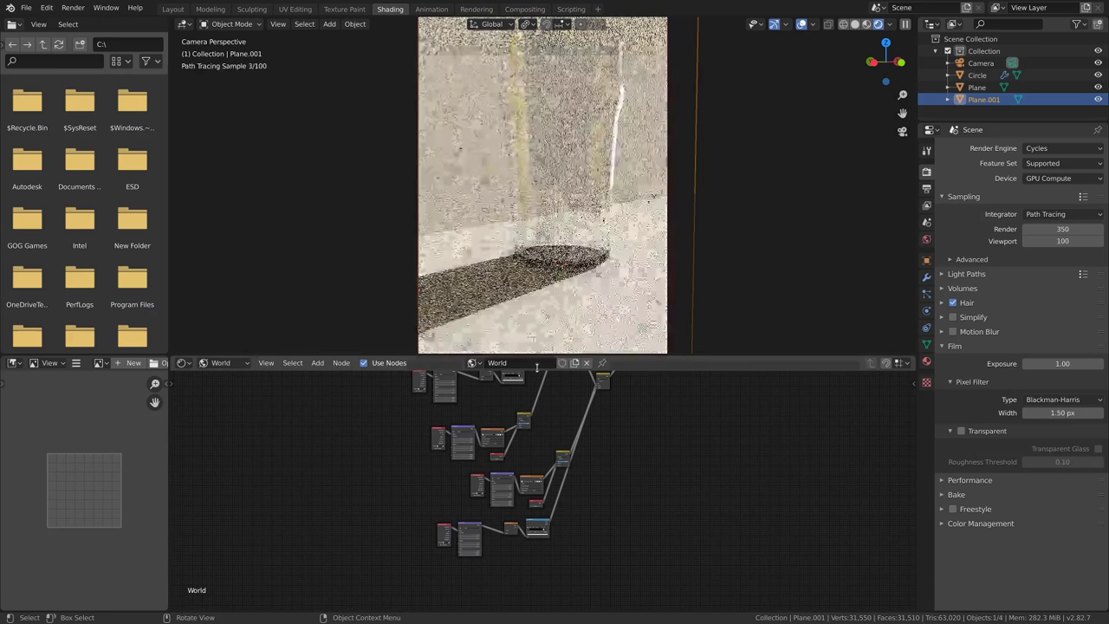
scroll(543, 320, down, 1)
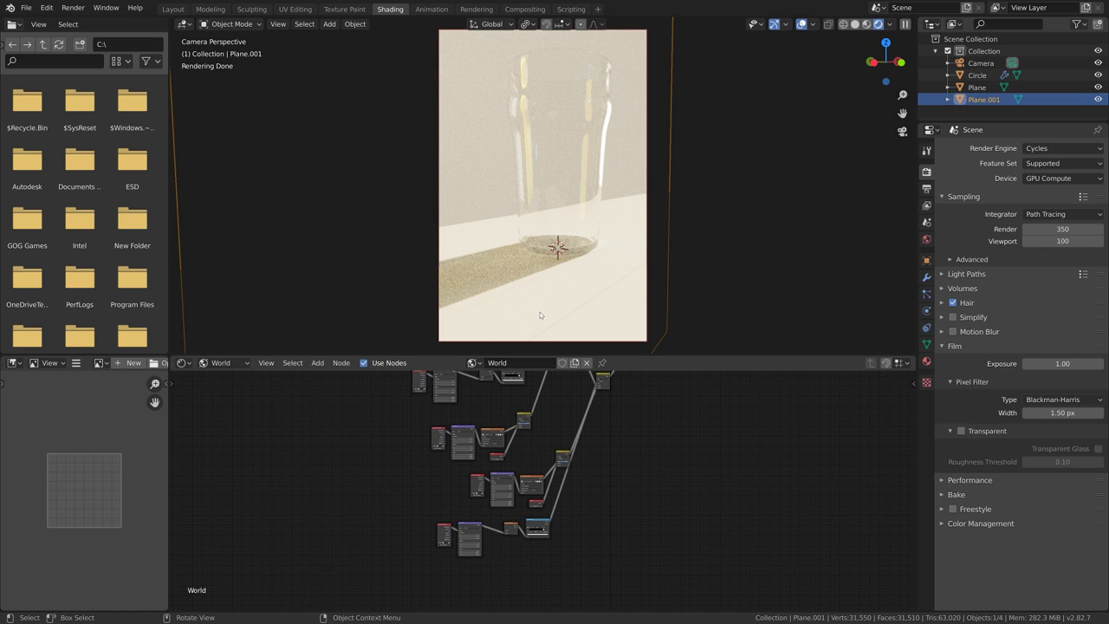
scroll(547, 311, down, 1)
scroll(547, 311, up, 1)
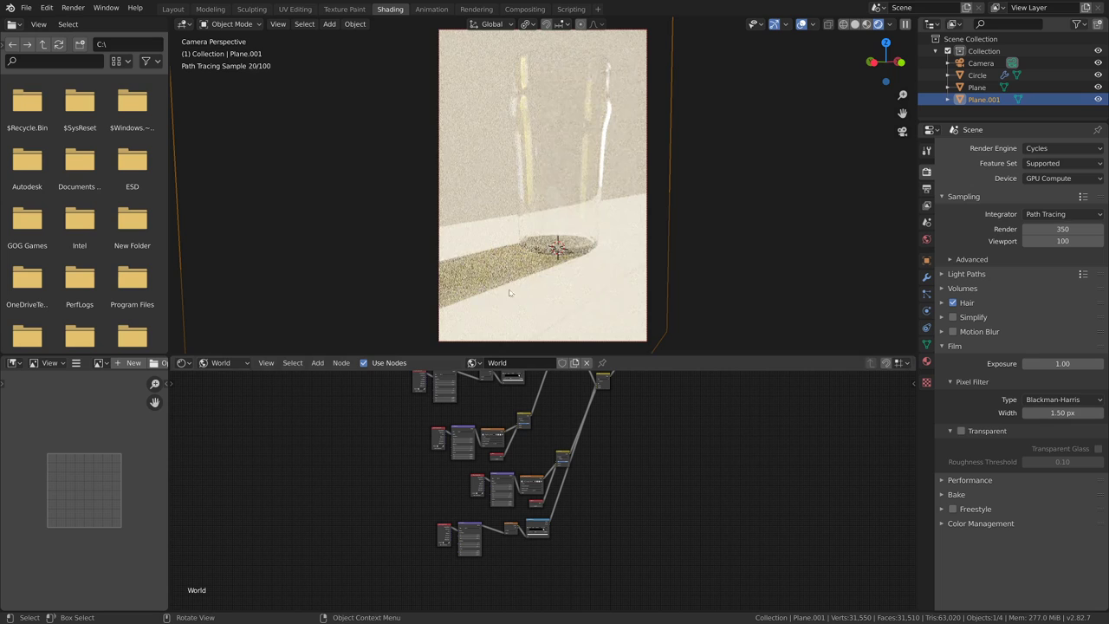
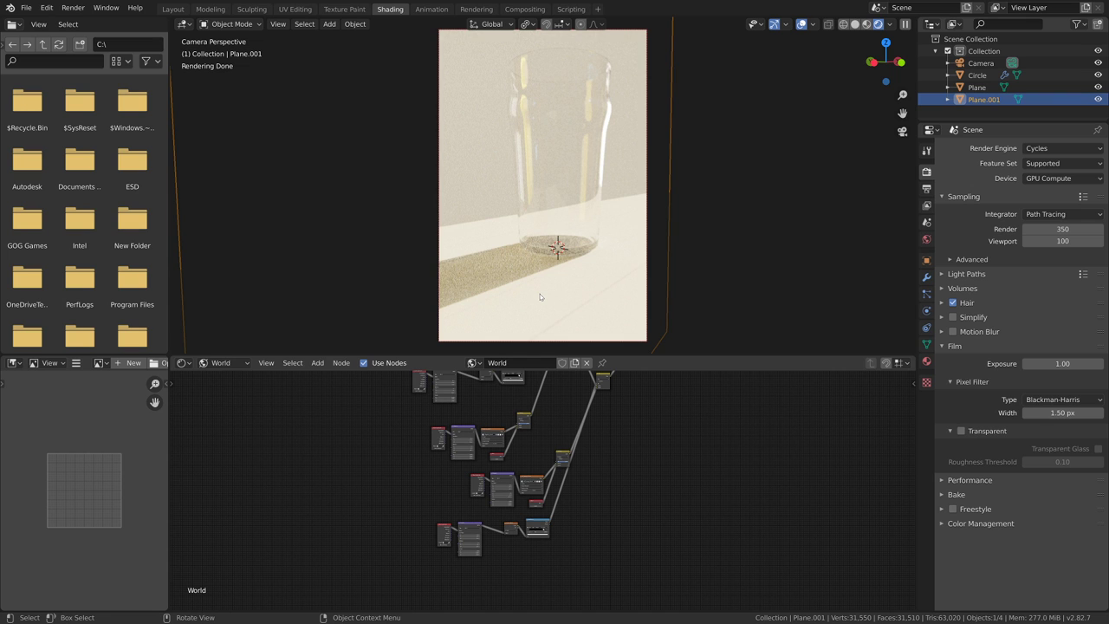
- Select the garage HDRI's Texture Coordinate, Mapping and Environment Texture nodes and enlarge the node editor
scroll(572, 520, down, 3)
middle_drag(597, 448, 596, 523)
scroll(594, 524, up, 6)
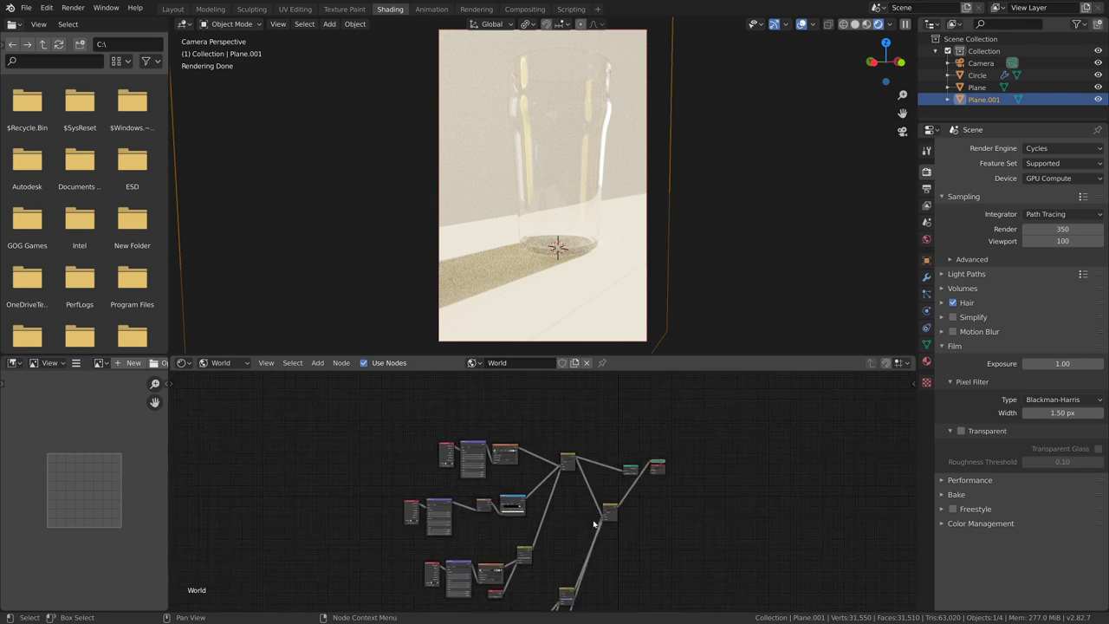
click(372, 420)
shift+click(410, 412)
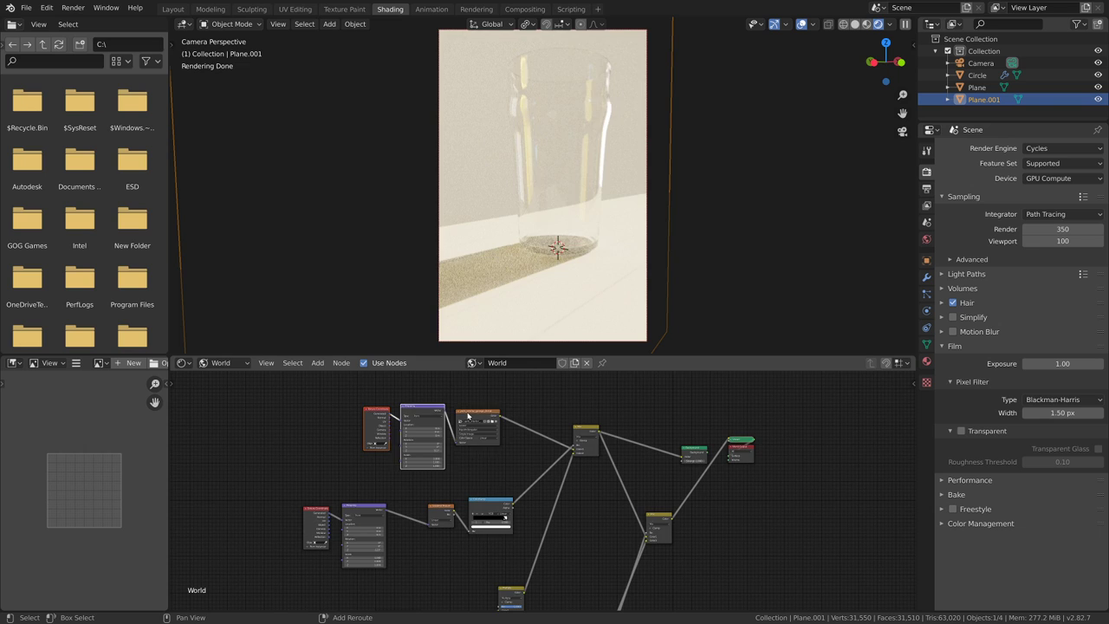
shift+click(467, 415)
scroll(504, 453, up, 6)
middle_drag(503, 453, 585, 543)
scroll(584, 543, up, 5)
scroll(585, 544, up, 3)
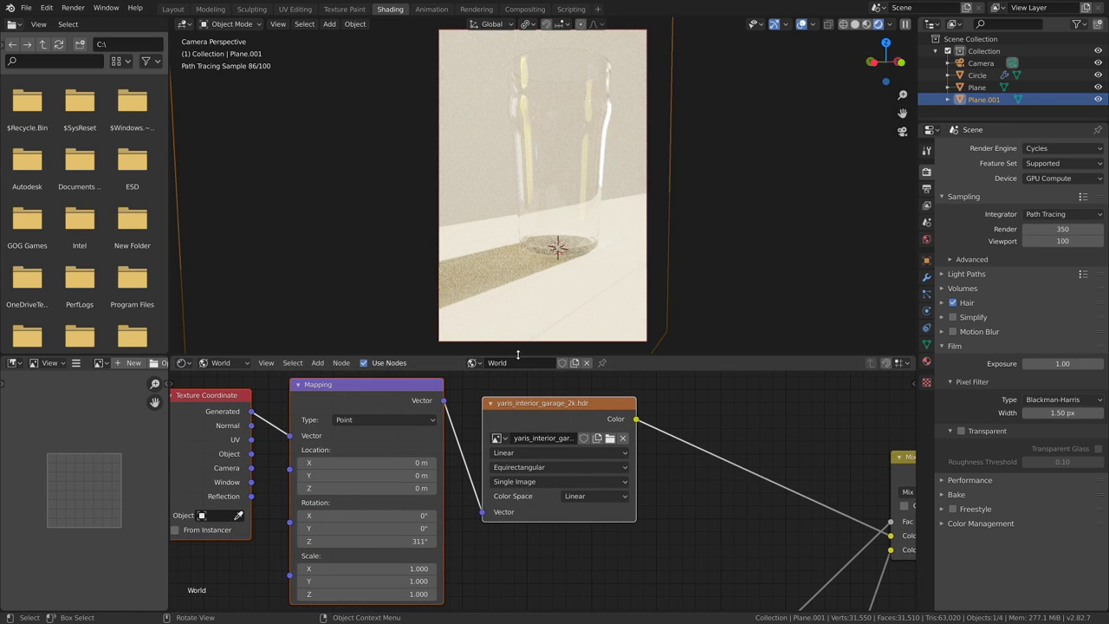
drag(520, 356, 520, 232)
- Enclose the garage HDRI's Texture Coordinate, Mapping and Environment Texture nodes in a new Frame and move it farther from the Mix node
scroll(433, 407, down, 3)
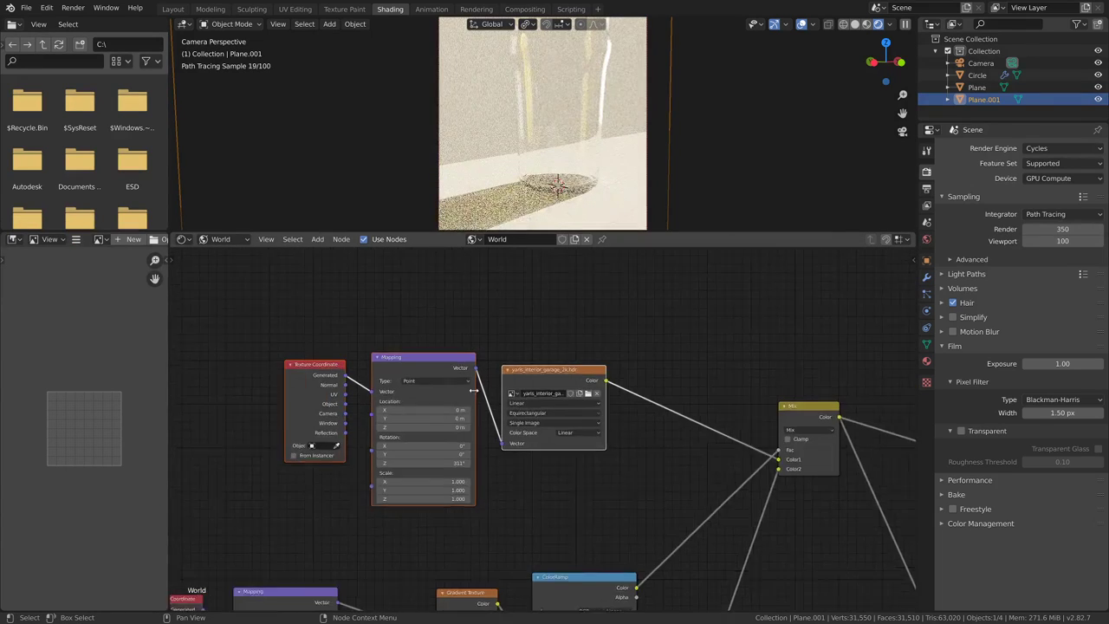
drag(353, 399, 298, 393)
key(shift+a)
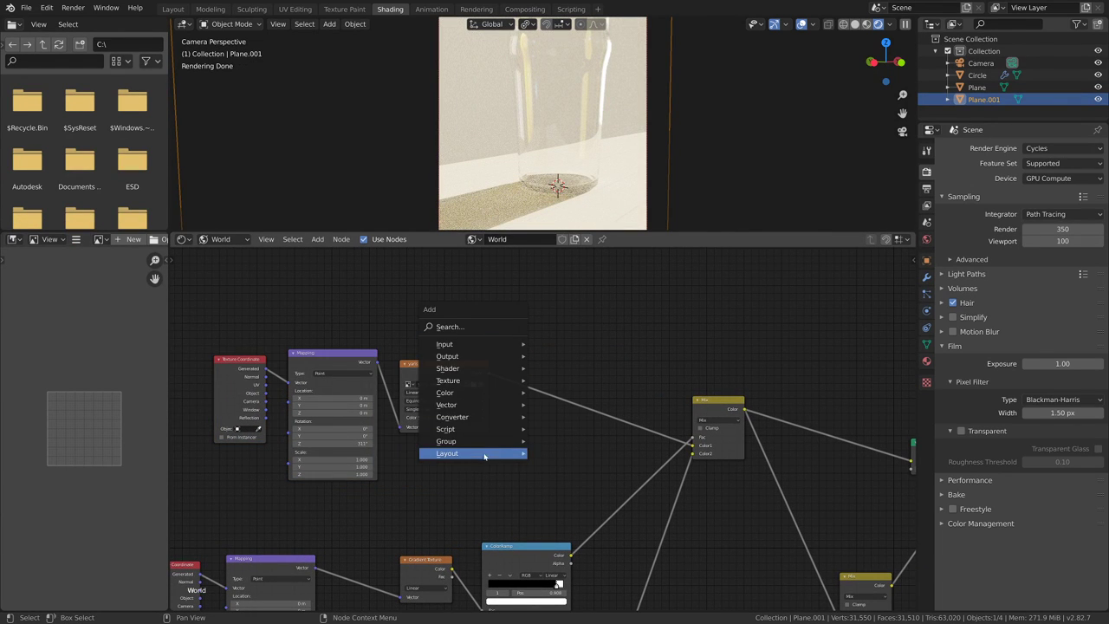
mouse_move(485, 453)
click(563, 453)
click(440, 286)
key(b)
drag(236, 352, 498, 437)
key(g)
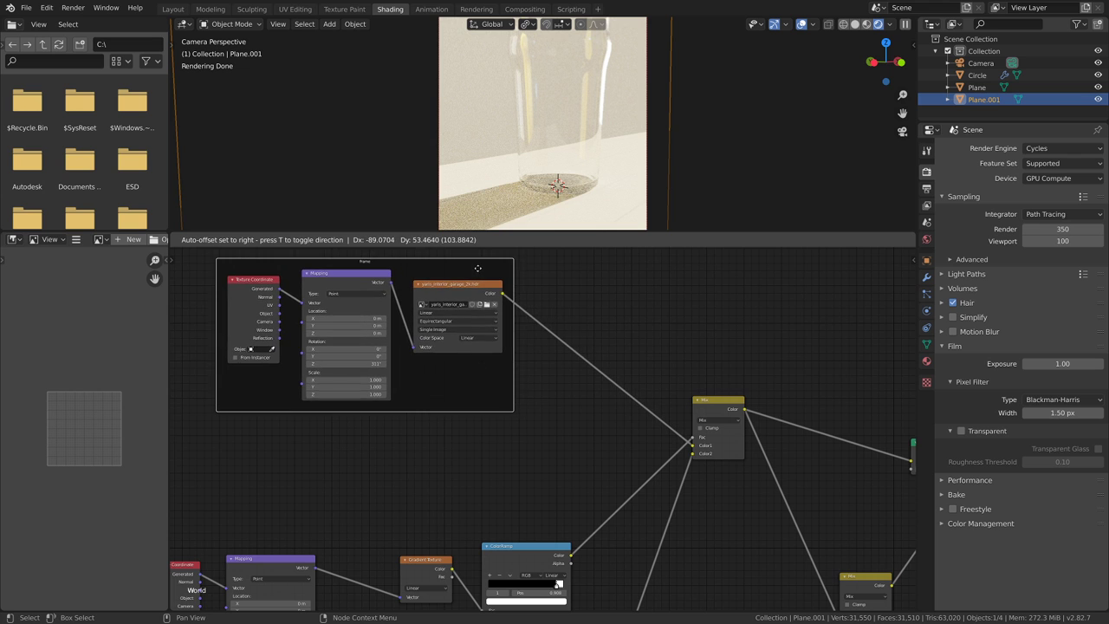
click(490, 264)
- Add a second Frame node and place it just above the fireplace HDRI nodes
scroll(481, 289, up, 2)
scroll(483, 289, down, 2)
middle_drag(626, 417, 573, 352)
scroll(542, 419, down, 4)
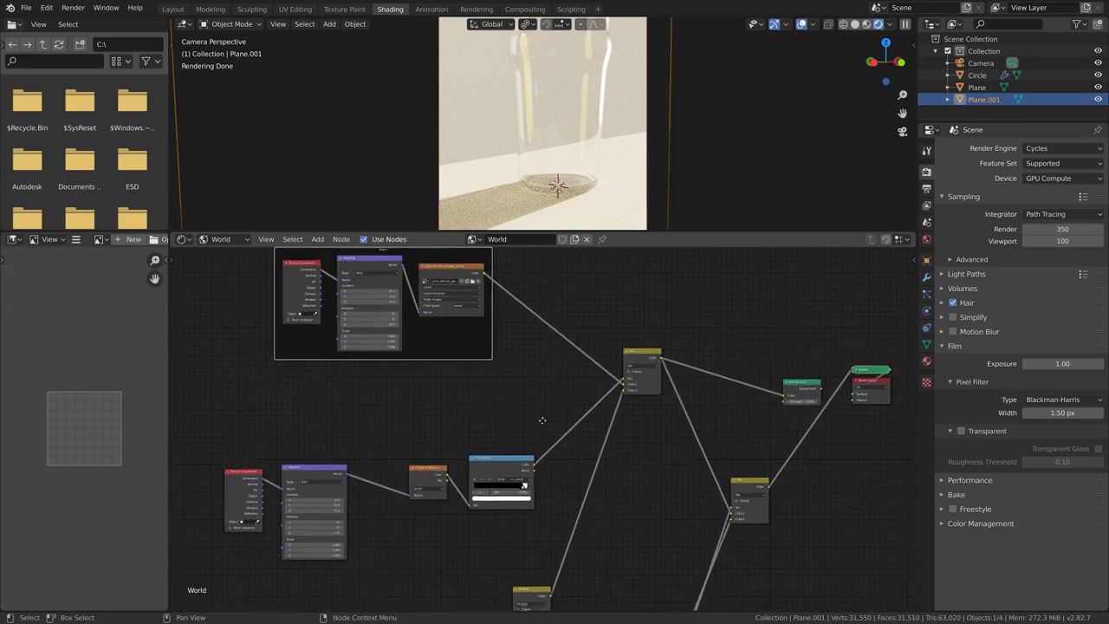
middle_drag(542, 419, 588, 368)
scroll(449, 404, down, 1)
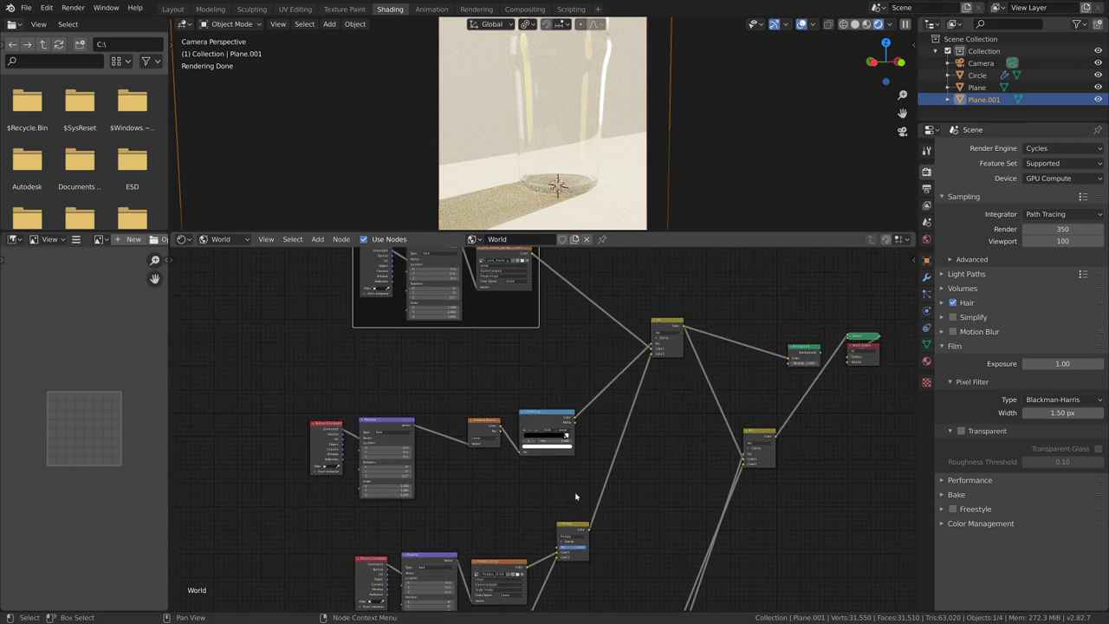
middle_drag(577, 527, 577, 413)
key(shift+a)
click(564, 431)
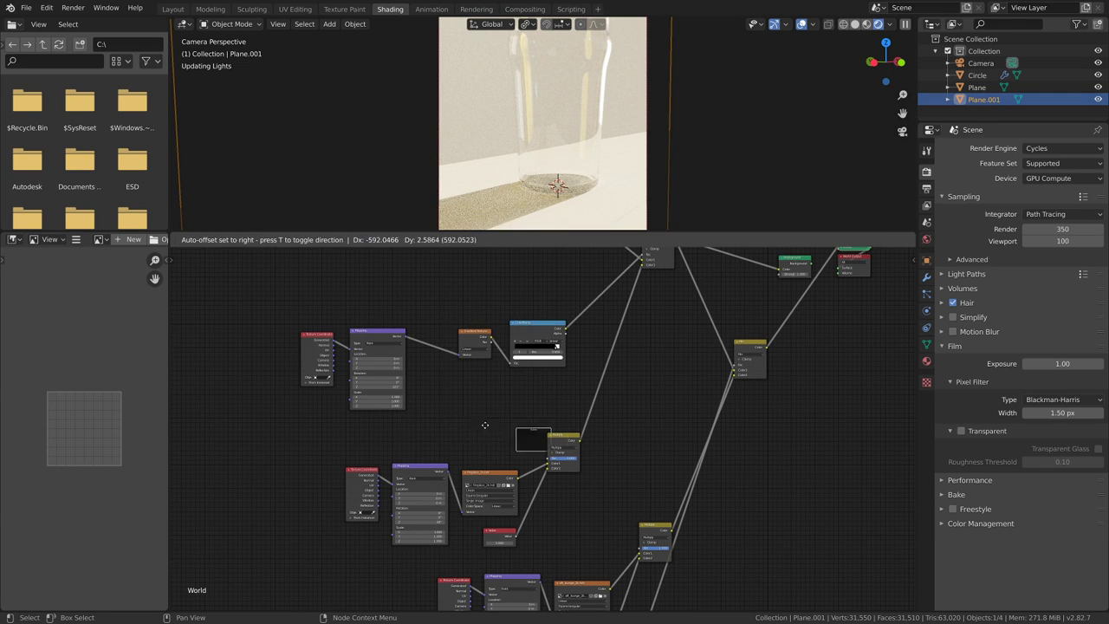
click(522, 418)
- Parent the fireplace HDRI's Texture Coordinate, Mapping, Environment Texture, Value and Multiply nodes to the new Frame
drag(317, 457, 579, 551)
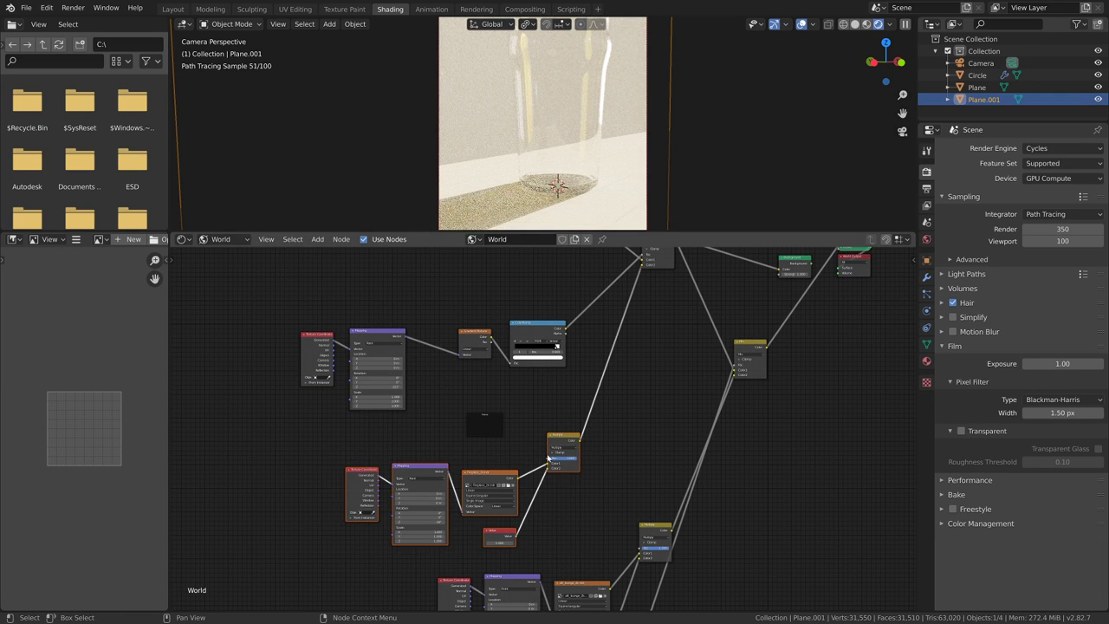
key(ctrl+p)
scroll(621, 544, up, 3)
scroll(623, 544, up, 1)
middle_drag(542, 576, 611, 465)
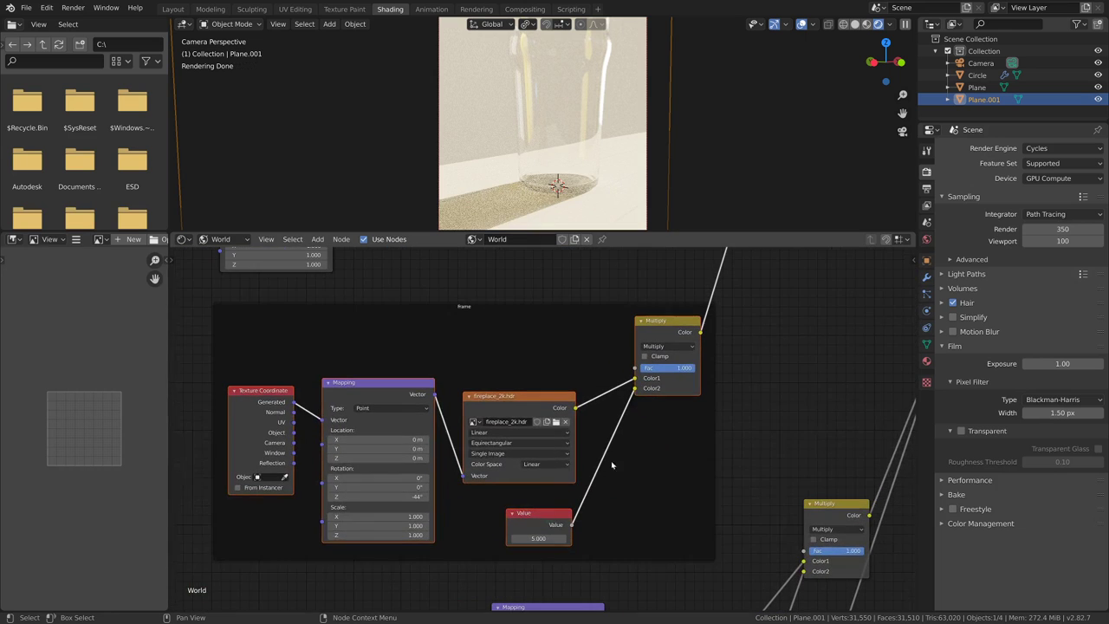
click(533, 342)
click(537, 516)
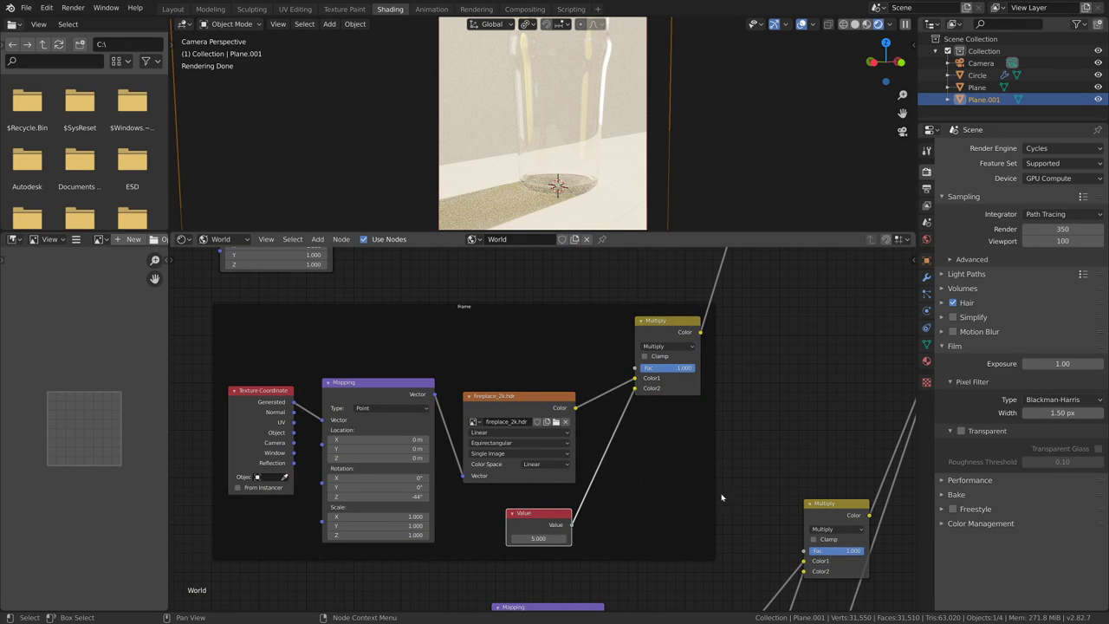
- Move the first gradient mask's Texture Coordinate, Mapping, Gradient Texture and ColorRamp nodes into the fireplace Frame, above the fireplace nodes
scroll(721, 497, down, 5)
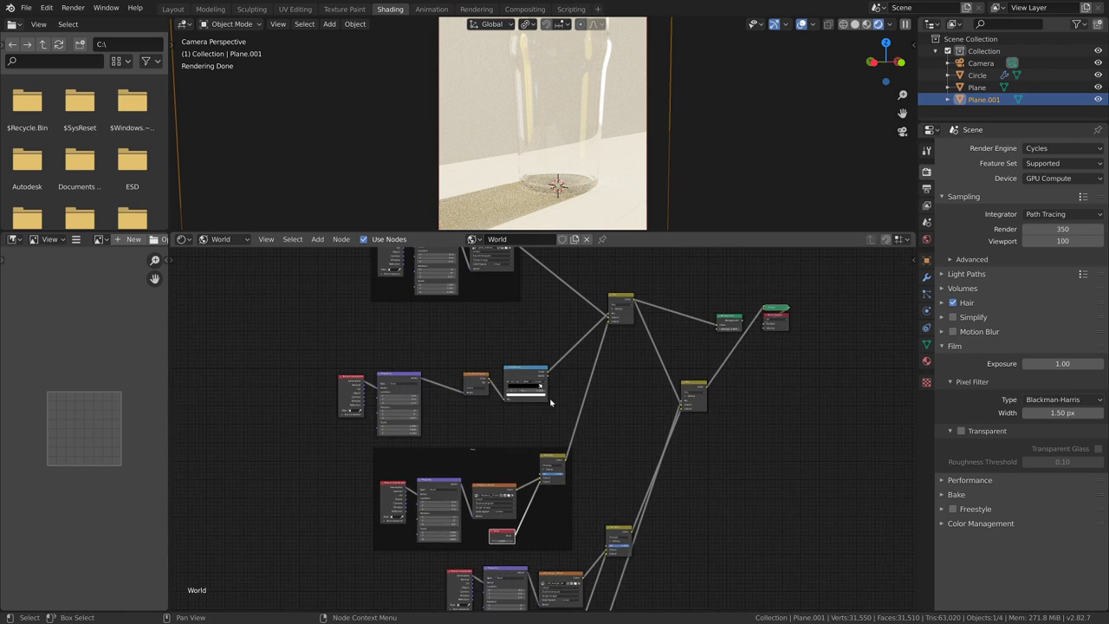
drag(309, 349, 564, 436)
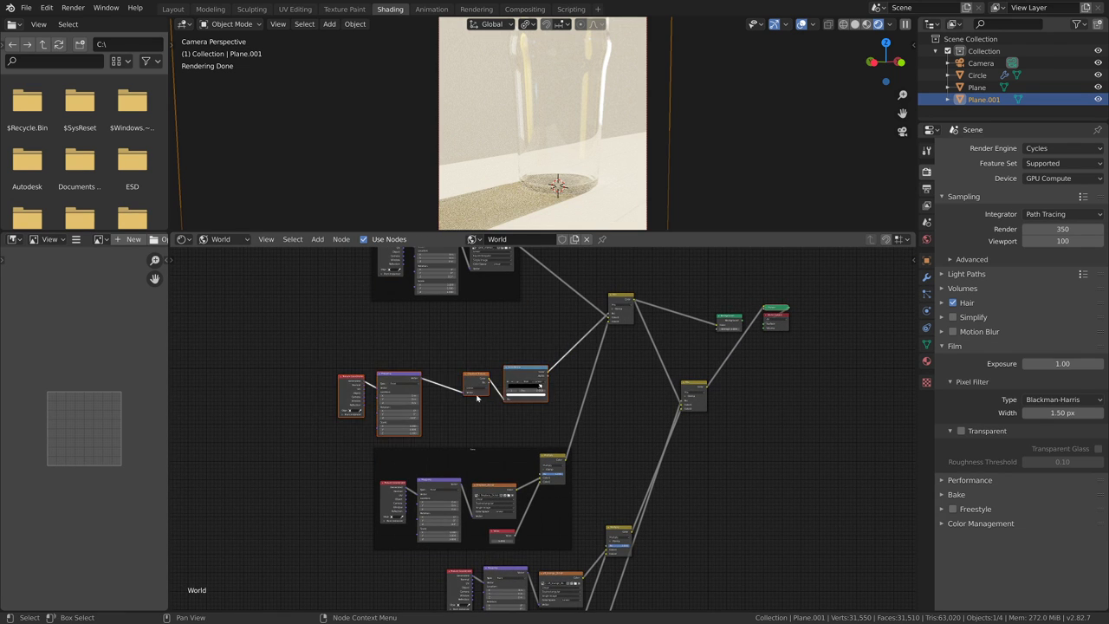
drag(465, 395, 448, 455)
click(434, 461)
key(g)
click(441, 398)
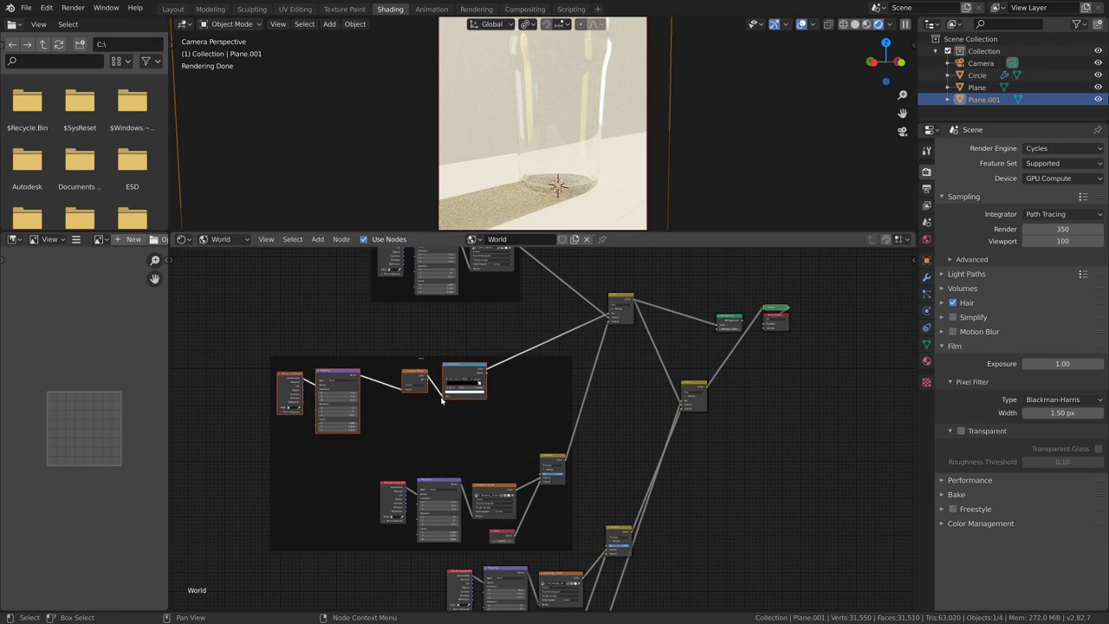
- Shift the gradient mask nodes closer together with the fireplace nodes inside their Frame and move the Frame farther from the Mix nodes
drag(333, 379, 354, 375)
click(355, 371)
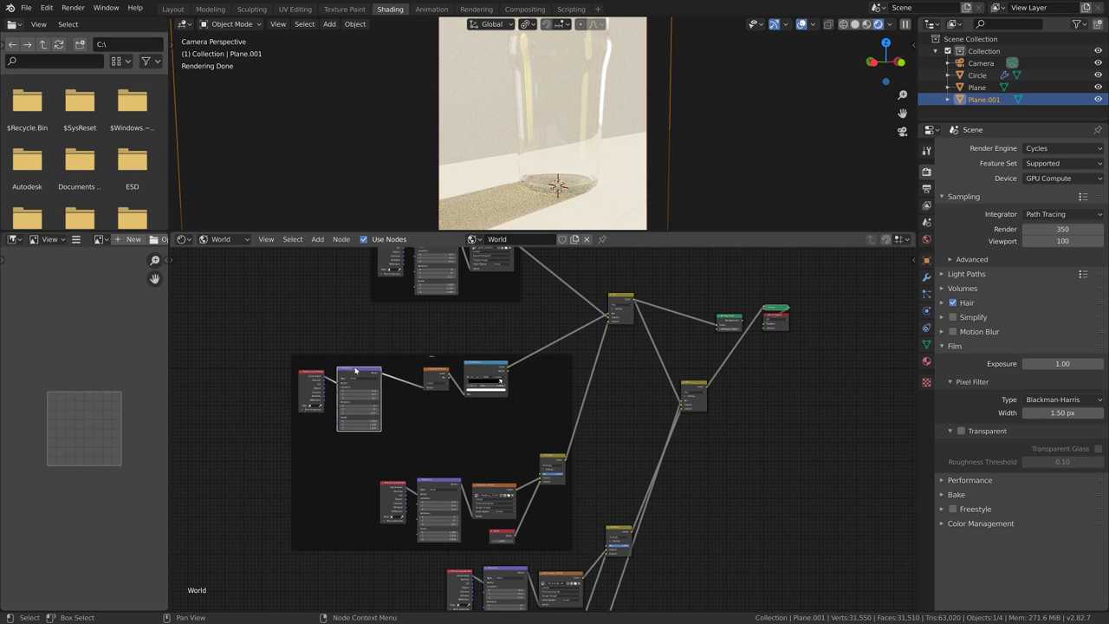
click(436, 374)
drag(526, 416, 487, 377)
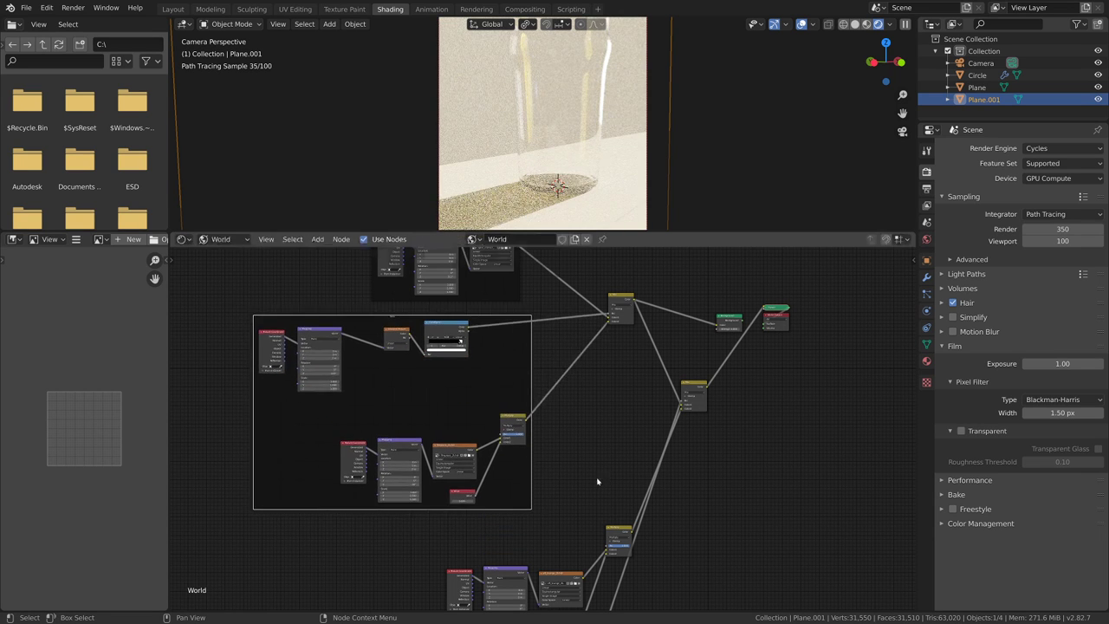
- Add a third Frame and enclose the lounge HDRI's Texture Coordinate, Mapping, Environment Texture, Value and Multiply nodes in it
scroll(596, 480, down, 3)
middle_drag(594, 482, 515, 356)
scroll(359, 383, up, 1)
key(shift+a)
mouse_move(339, 379)
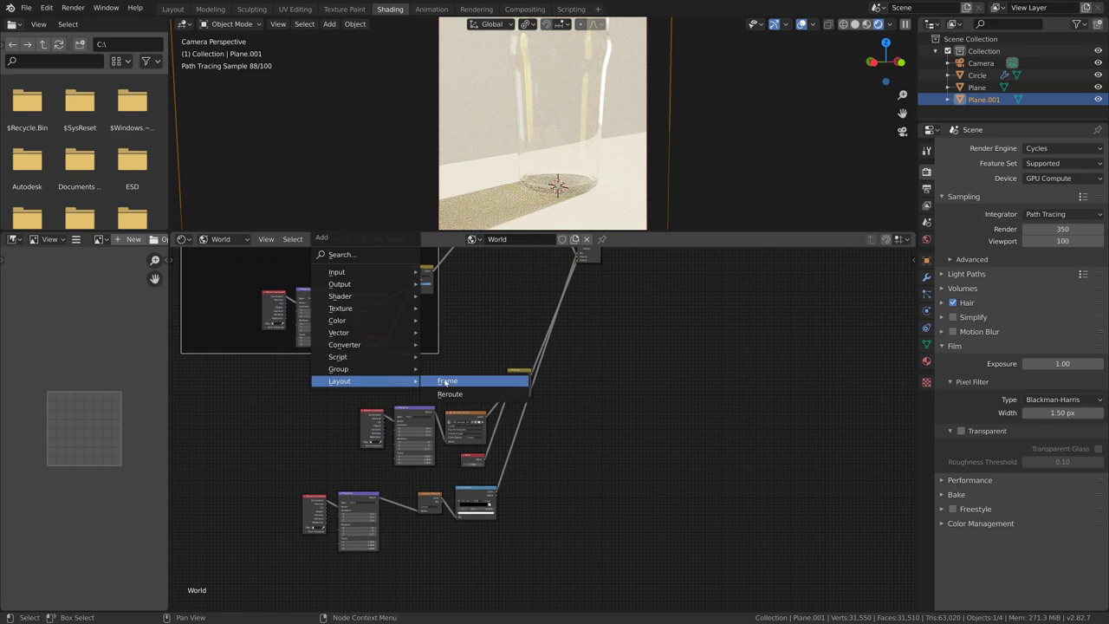
click(446, 379)
click(293, 392)
drag(338, 368, 531, 467)
key(g)
click(327, 406)
drag(304, 390, 393, 418)
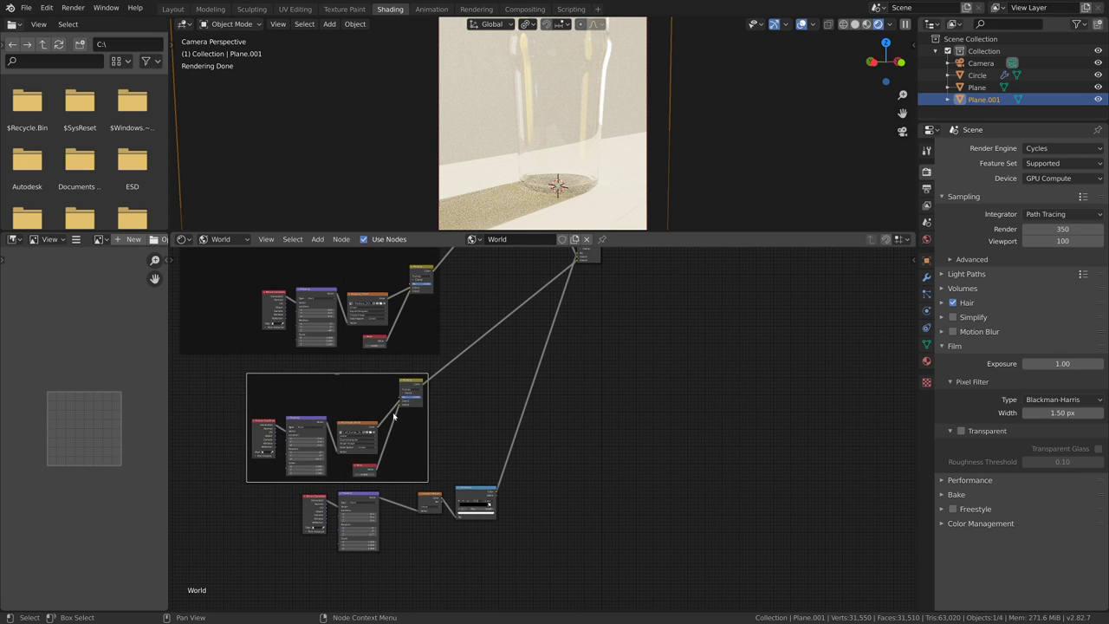
- Move the second gradient mask's nodes into the lounge Frame, above the HDRI nodes, and reposition the Frame below the fireplace Frame
key(b)
key(g)
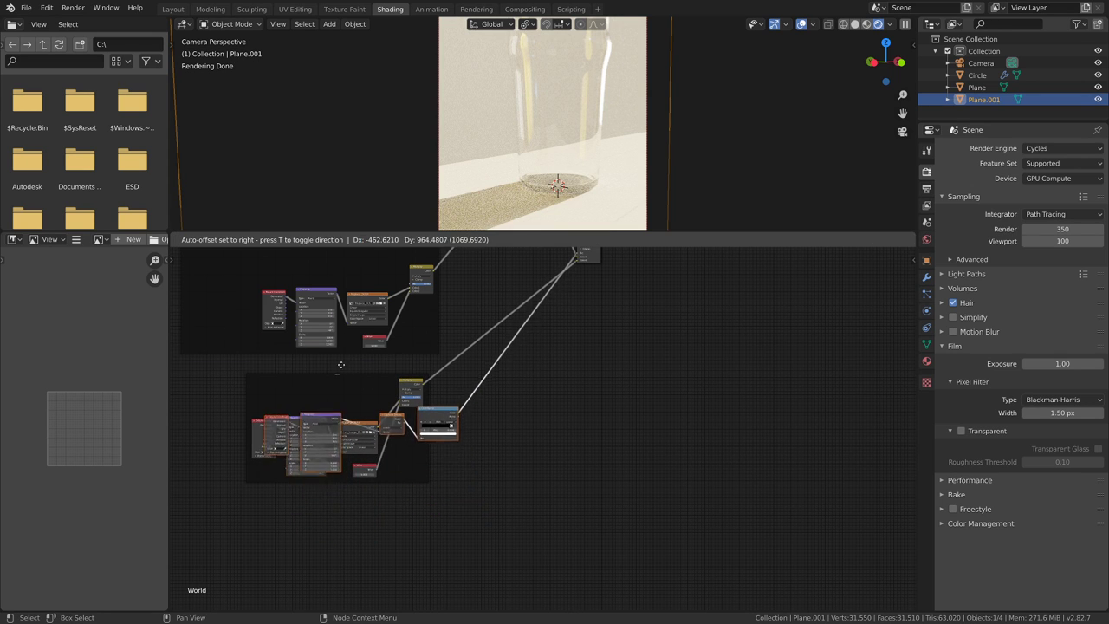
click(467, 464)
key(g)
click(351, 390)
drag(410, 434, 460, 506)
scroll(508, 424, down, 4)
middle_drag(573, 422, 548, 486)
scroll(554, 483, up, 1)
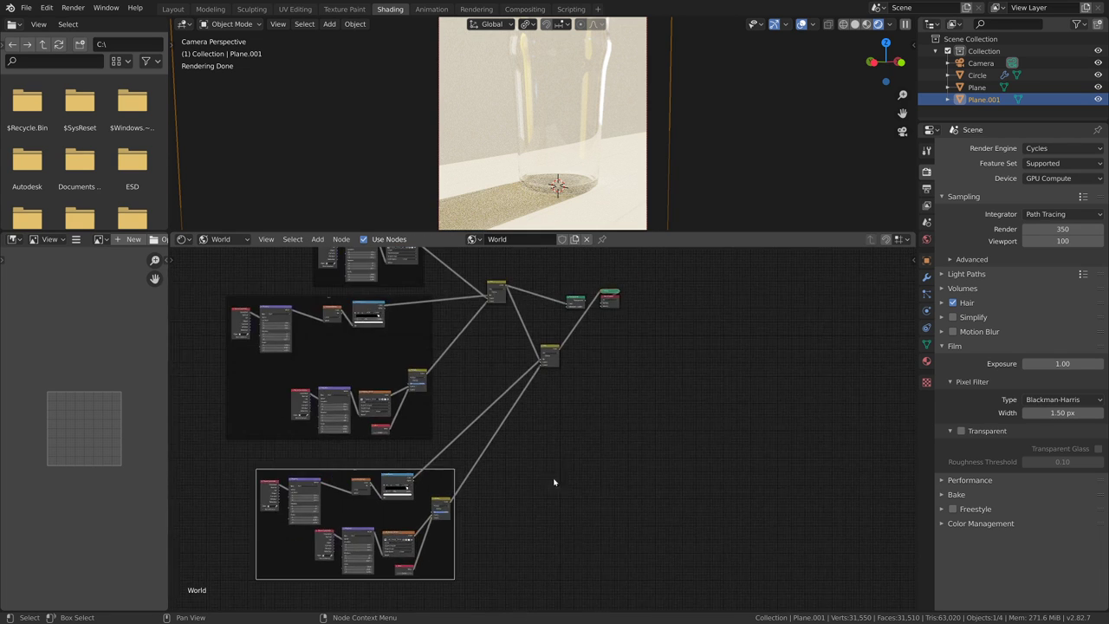
- Return the 3D viewport to the camera view and reframe it to show the whole rendered glass
scroll(554, 468, down, 3)
scroll(553, 445, up, 2)
scroll(511, 400, down, 3)
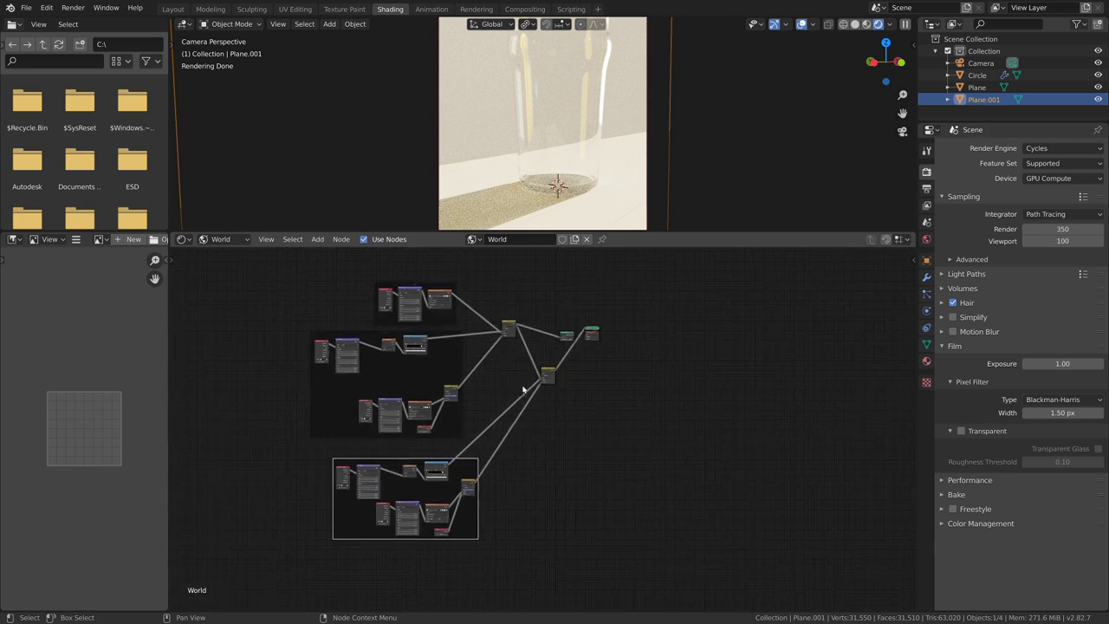
middle_drag(582, 165, 474, 170)
key(KP_0)
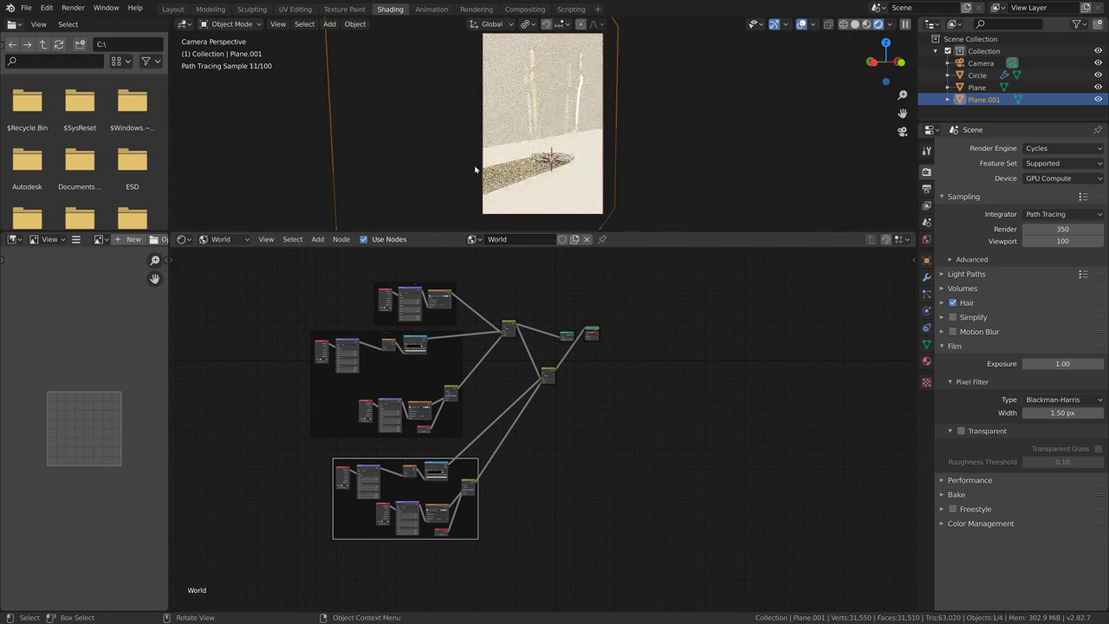
shift+middle_drag(622, 189, 601, 193)
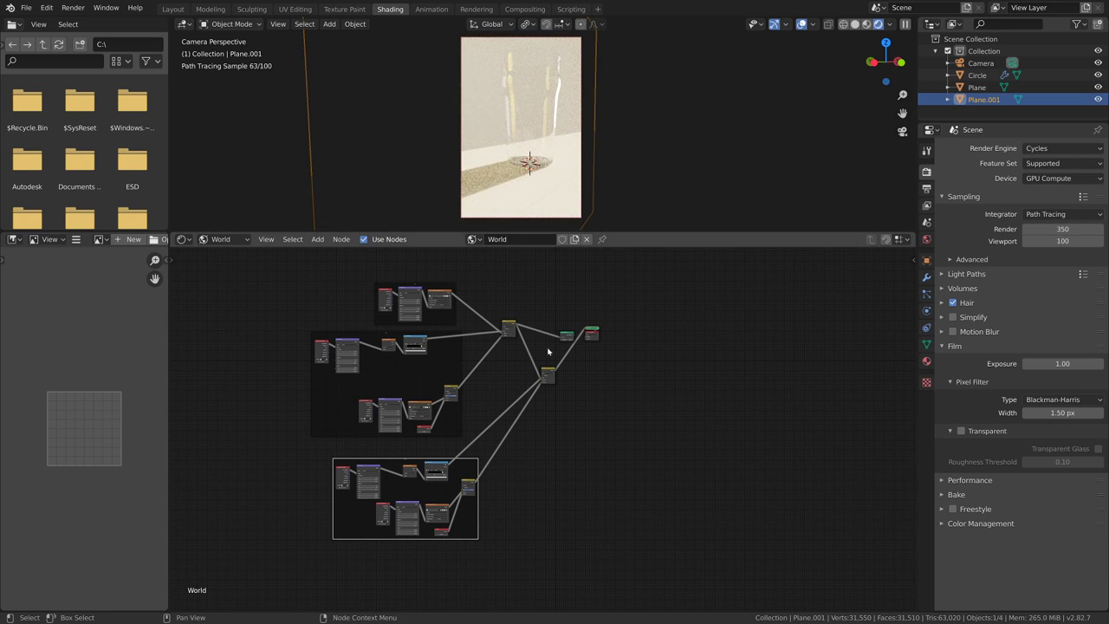
- Connect the Background node to the World Output, feed the final Mix node into the Background, and place the Mix node before it
scroll(559, 373, up, 2)
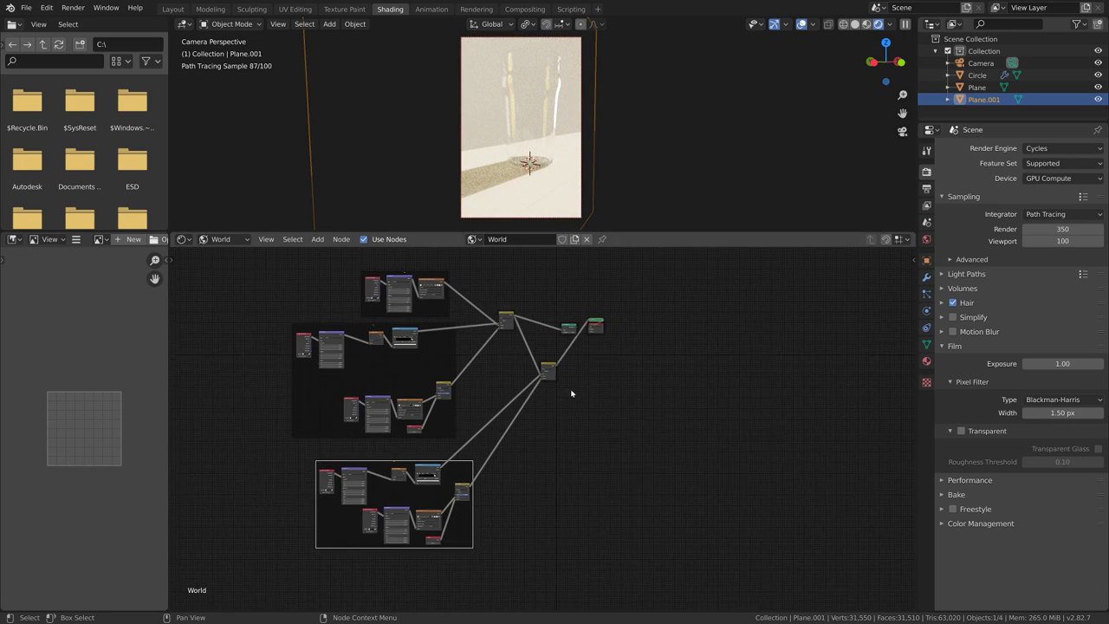
ctrl+shift+click(573, 312)
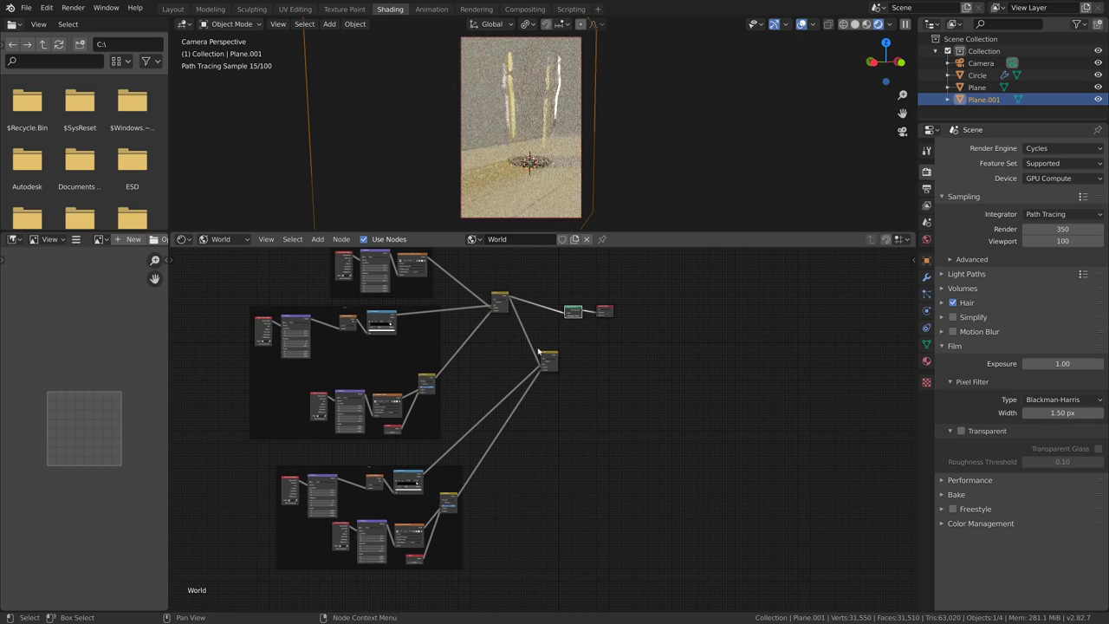
drag(553, 357, 568, 314)
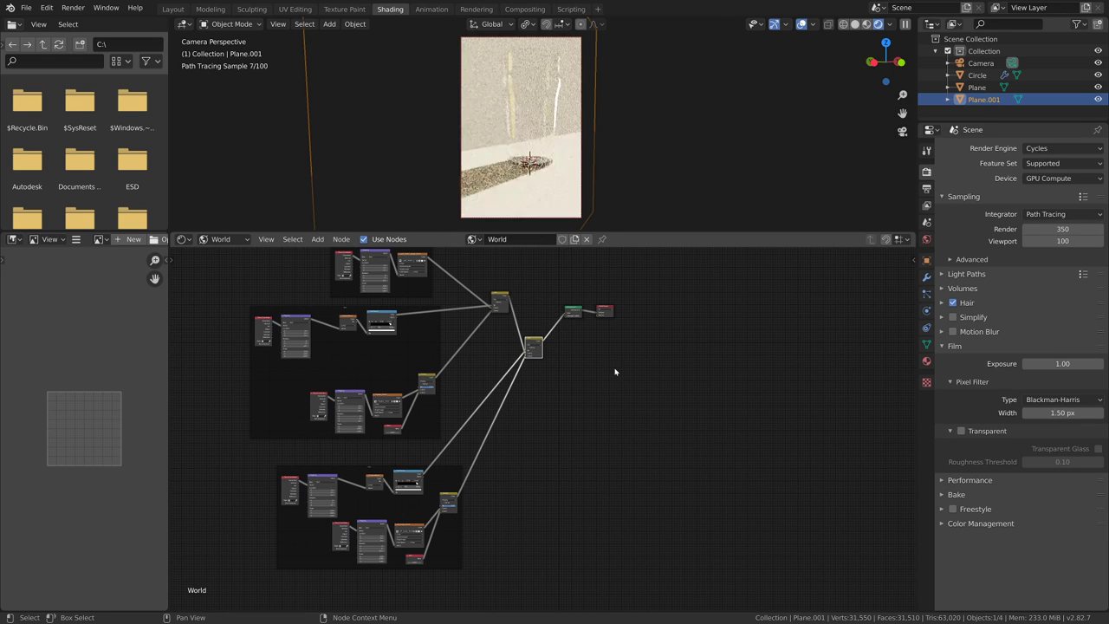
middle_drag(572, 365, 586, 367)
scroll(584, 371, up, 4)
scroll(579, 353, down, 3)
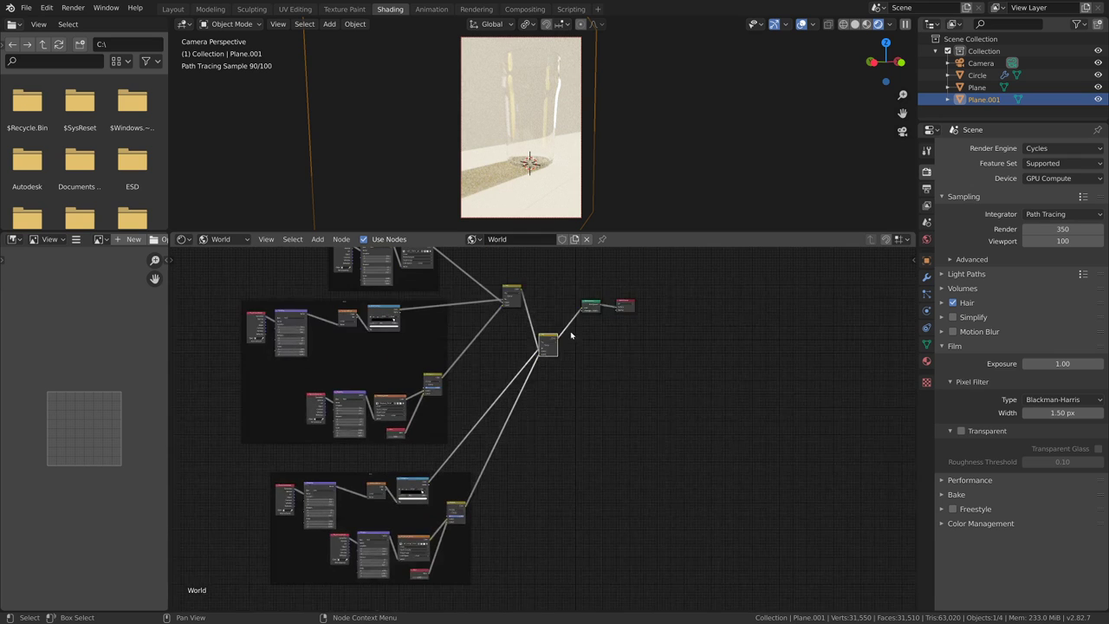
drag(549, 339, 559, 339)
- Add a Light Path node and place it next to the lounge Frame's Multiply node
middle_drag(596, 420, 605, 375)
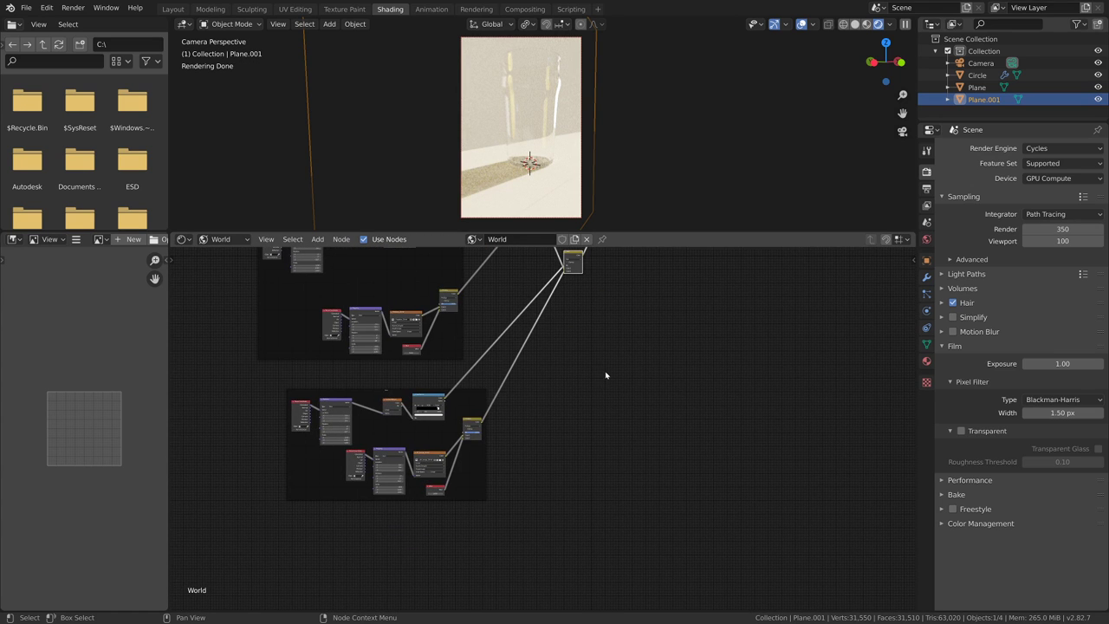
scroll(563, 407, up, 1)
scroll(546, 427, down, 2)
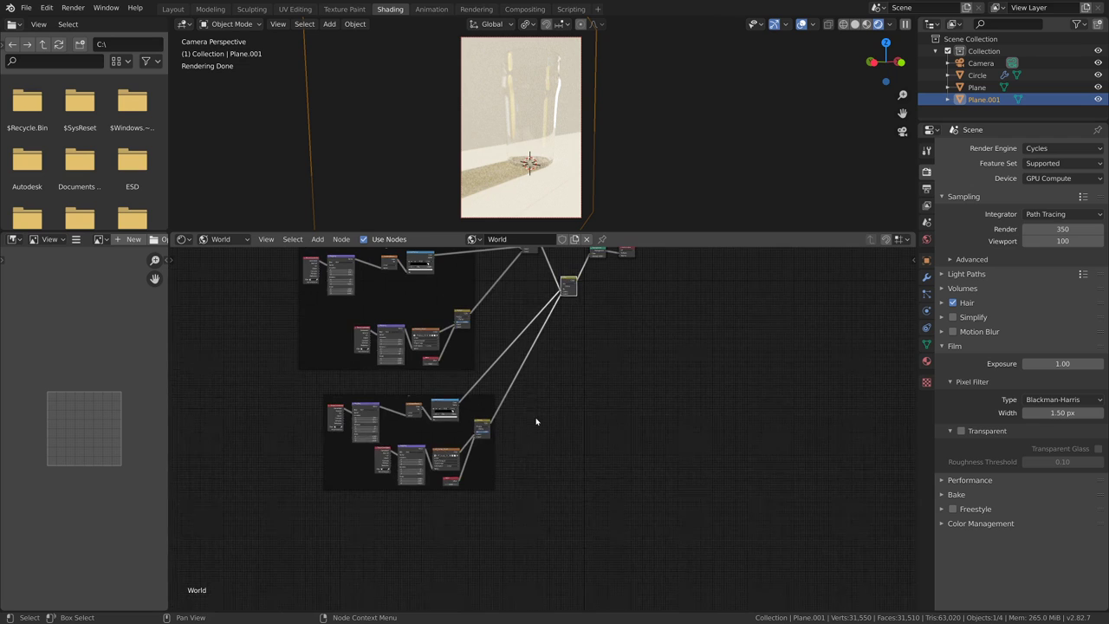
scroll(545, 381, up, 2)
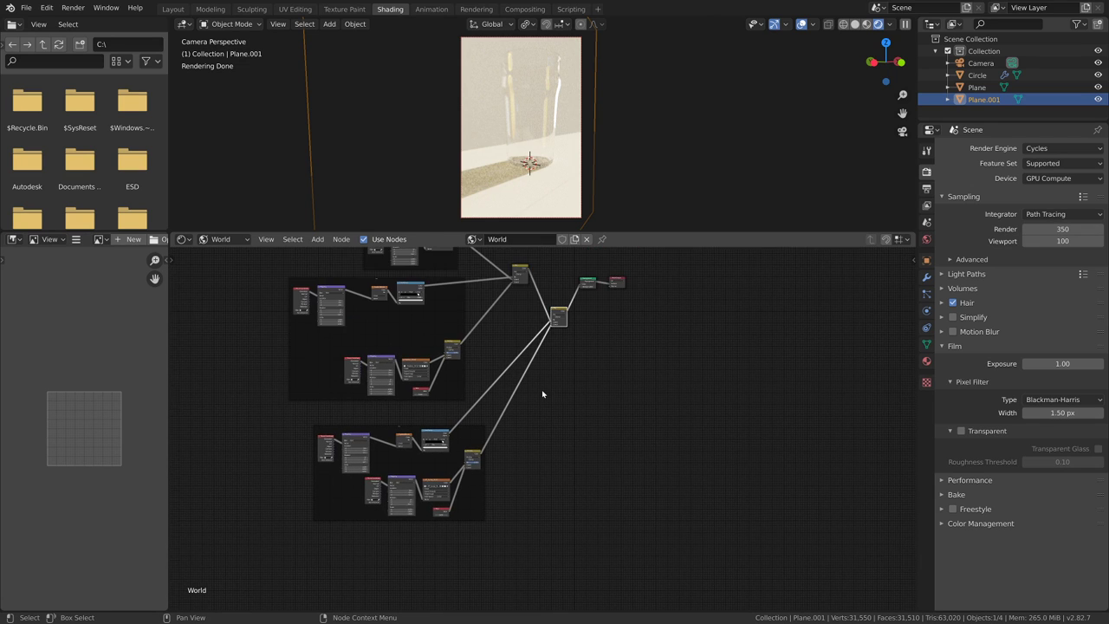
key(shift+a)
mouse_move(572, 281)
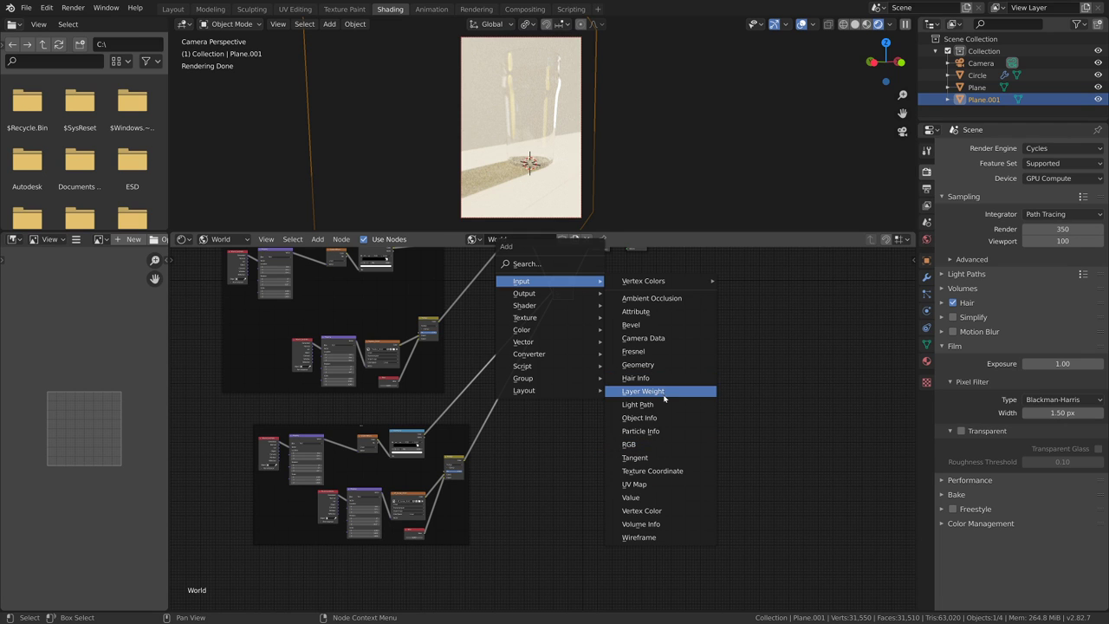
click(637, 404)
scroll(526, 443, up, 3)
middle_drag(527, 443, 591, 382)
scroll(592, 383, up, 2)
drag(546, 375, 511, 421)
click(510, 418)
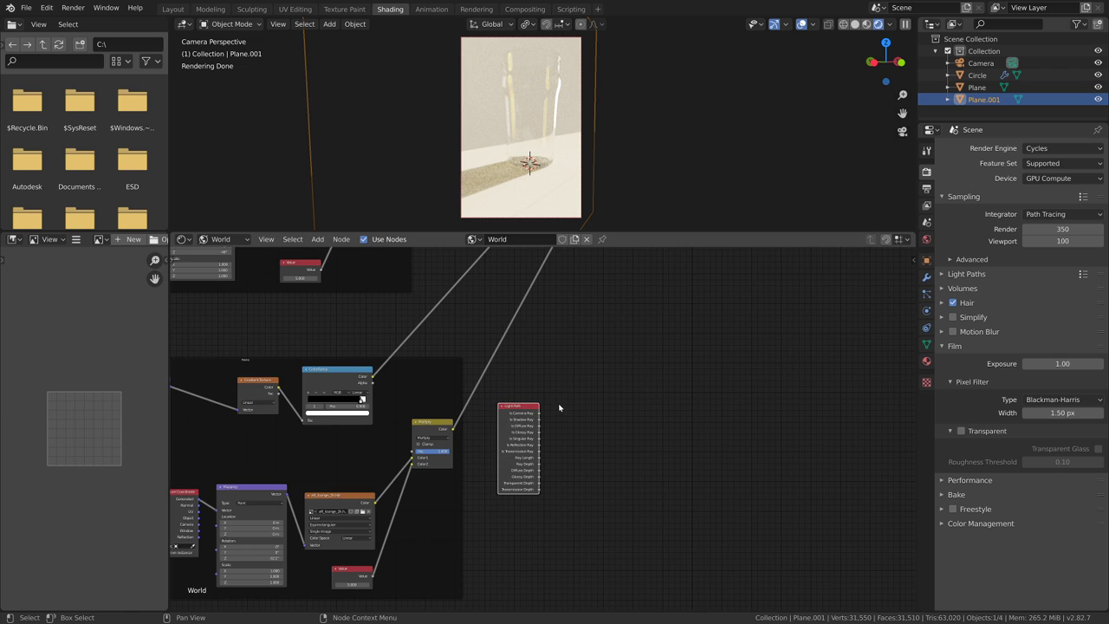
- Insert a duplicate Multiply node in the lounge HDRI's output link with Color2 set to black, and place the Light Path node below it
scroll(545, 414, down, 2)
key(shift+d)
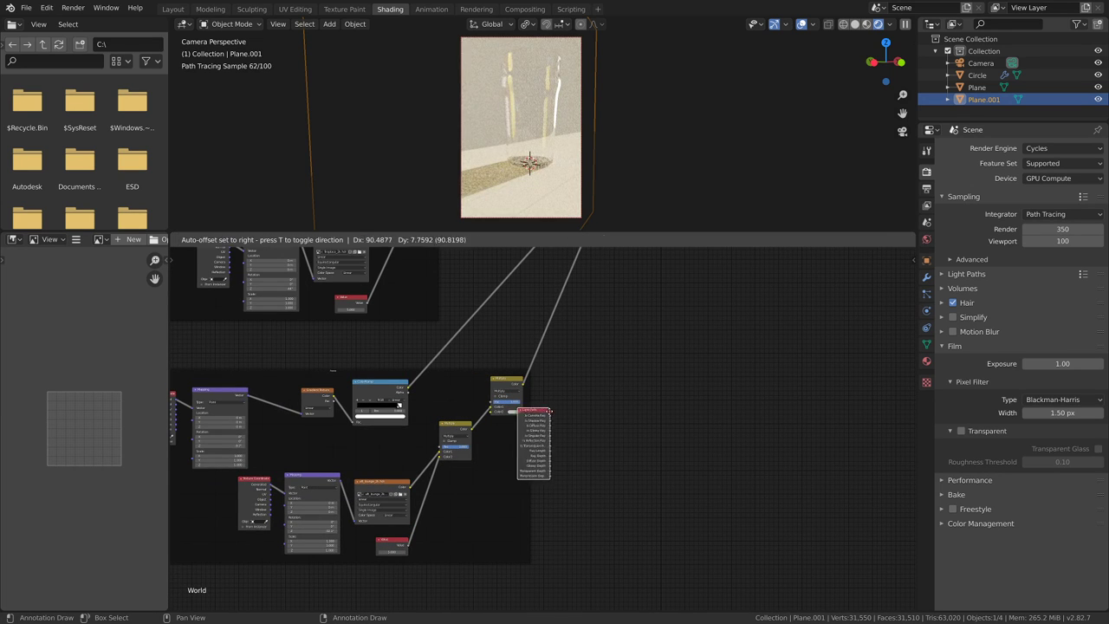
click(526, 412)
click(514, 410)
click(549, 372)
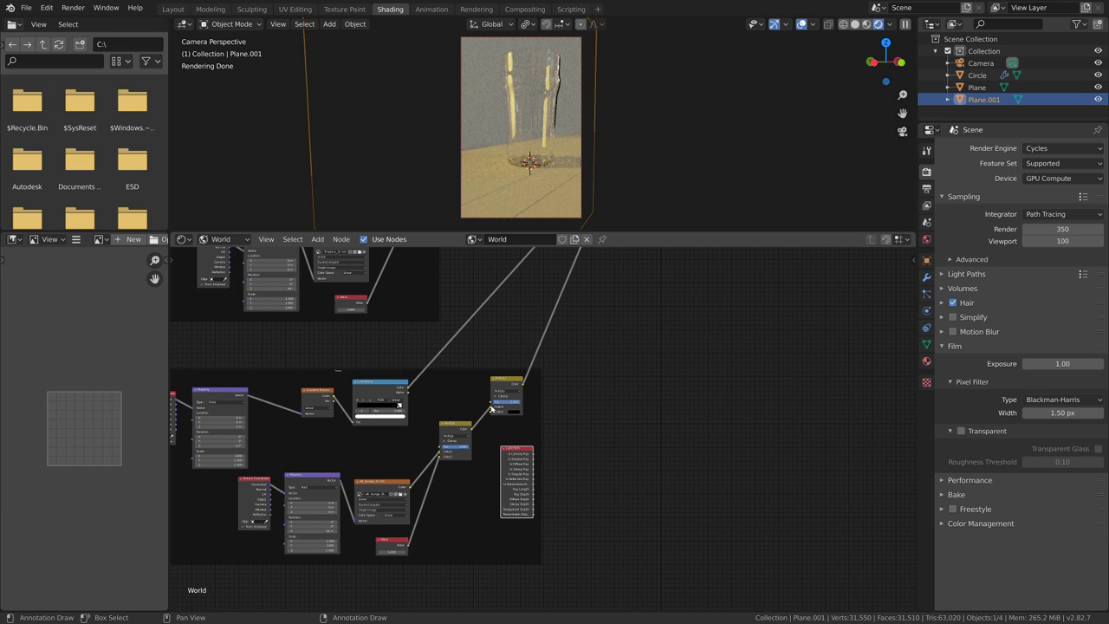
- Move the incoming lounge link to the duplicate Multiply node's Color2 input and set its Color1 to black
drag(491, 408, 491, 412)
click(513, 407)
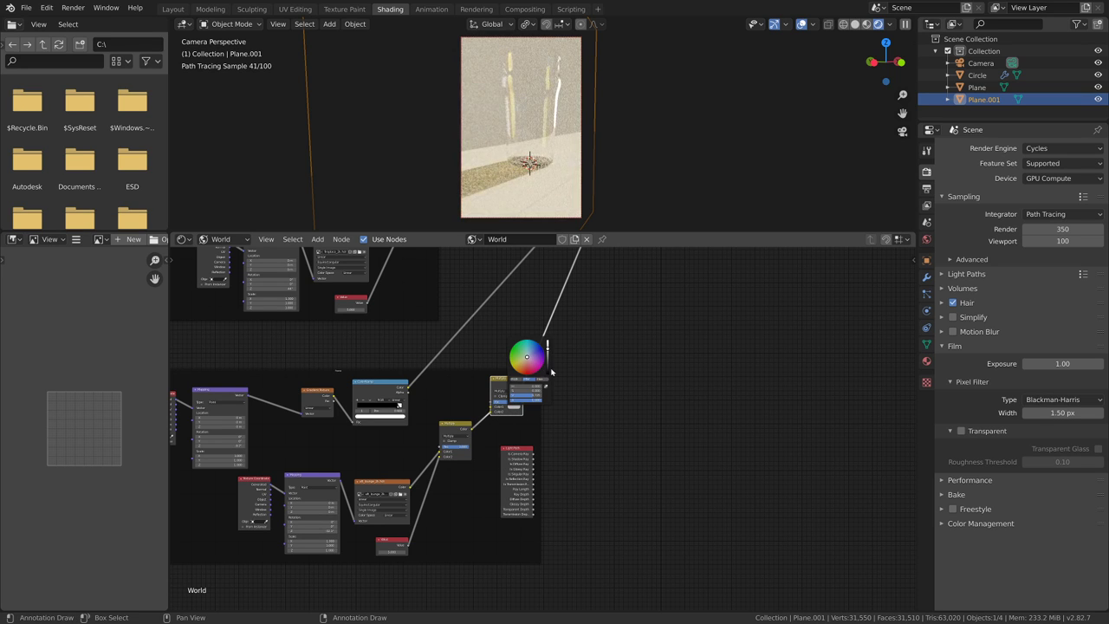
click(548, 372)
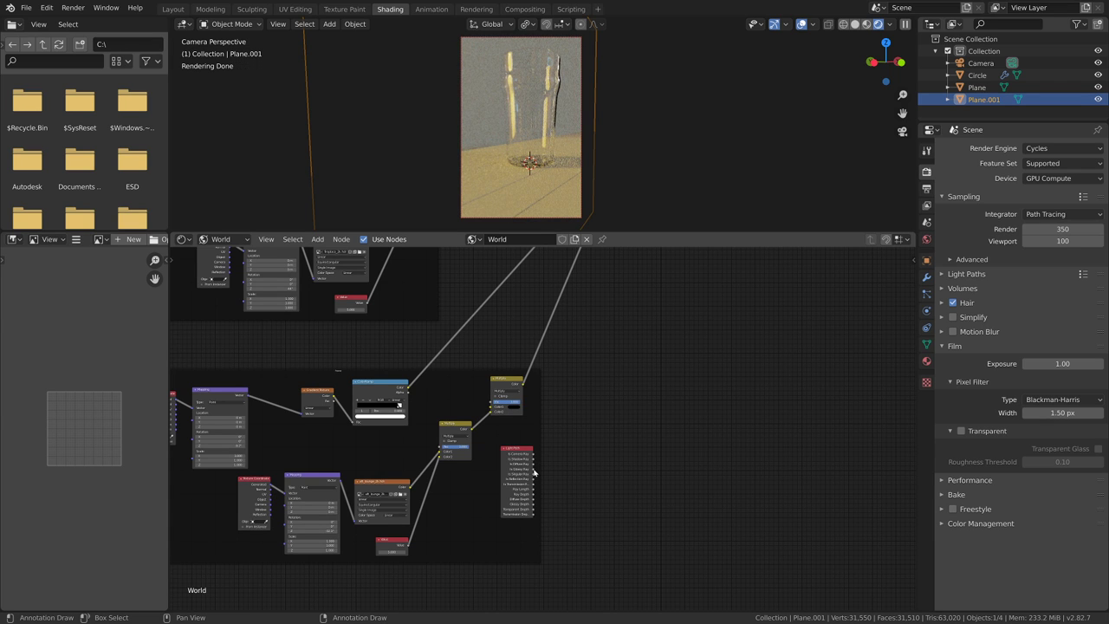
- Connect the Light Path's Is Glossy Ray output to the duplicate Multiply node's Fac and move the Light Path above the first Multiply node
drag(534, 469, 492, 402)
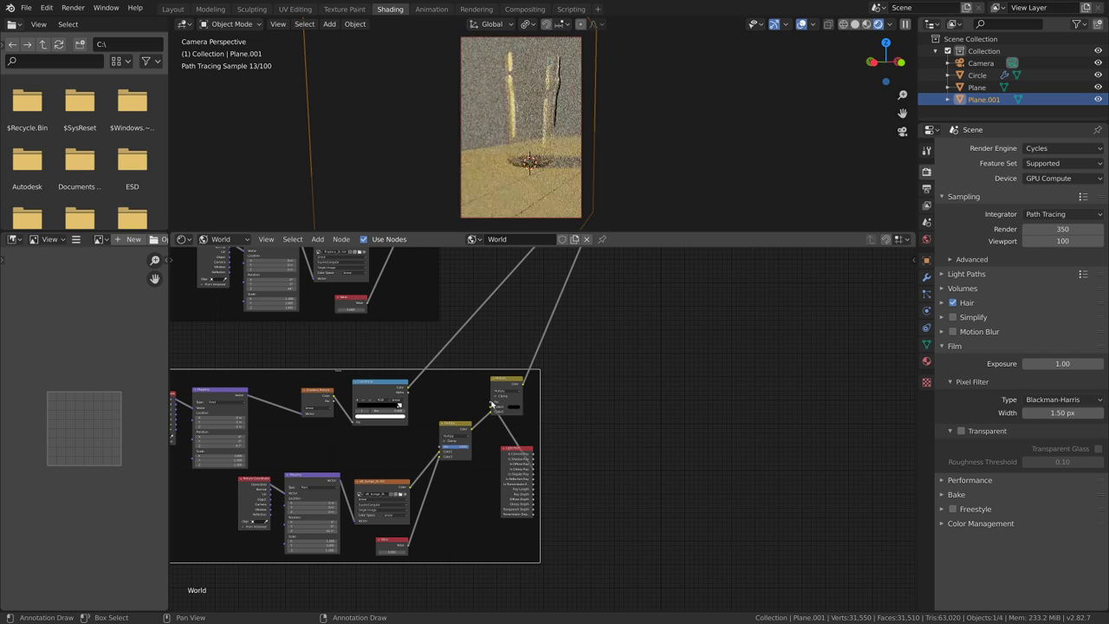
drag(522, 447, 456, 359)
scroll(528, 390, down, 4)
middle_drag(554, 395, 535, 445)
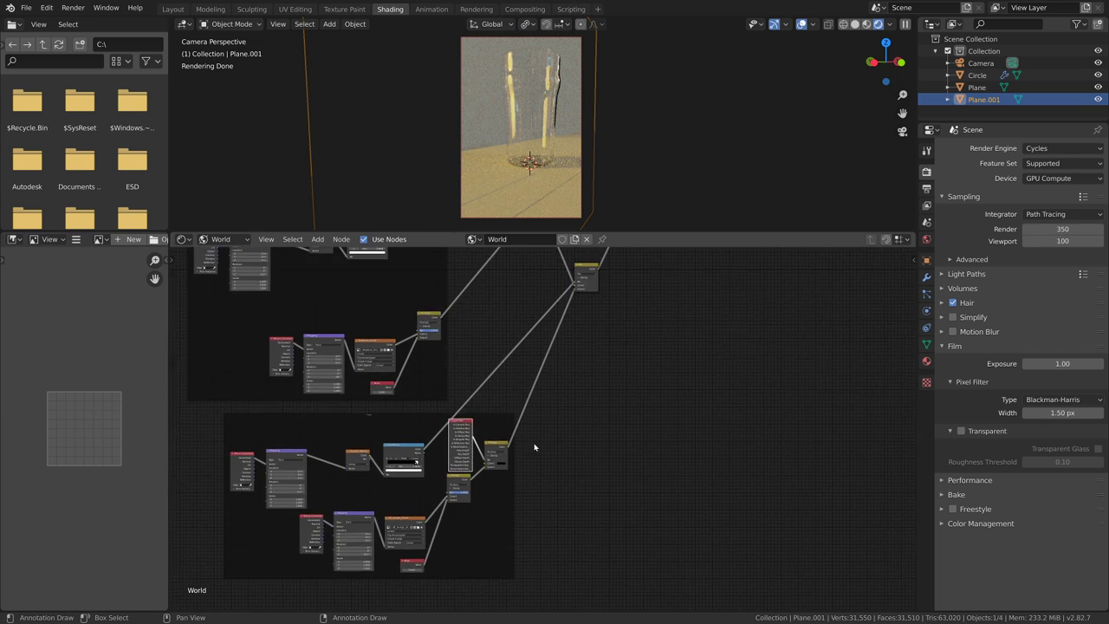
scroll(536, 447, up, 2)
scroll(536, 442, down, 1)
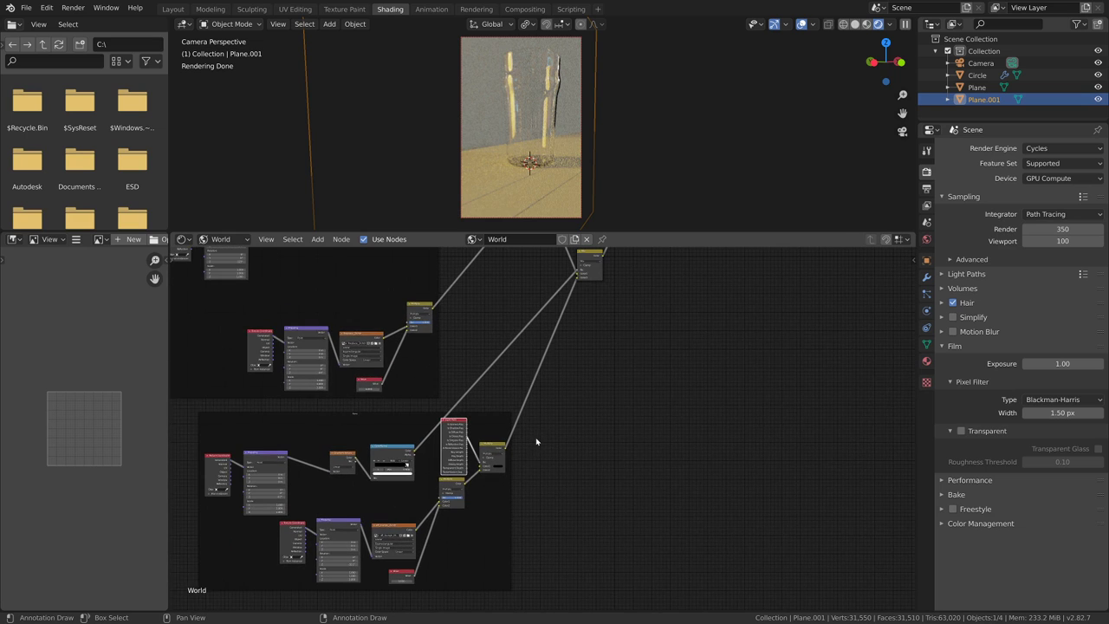
scroll(495, 451, up, 3)
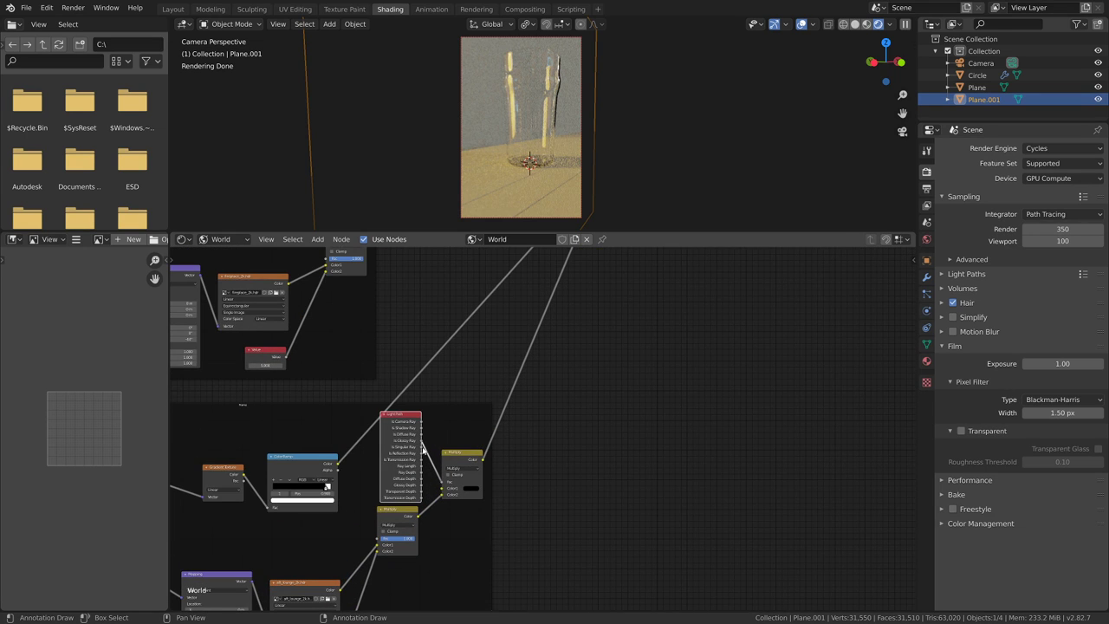
- Try the Light Path's Is Singular Ray and Is Reflection Ray outputs in the Multiply node's Fac, finishing with Is Transmission Ray connected
drag(422, 446, 441, 481)
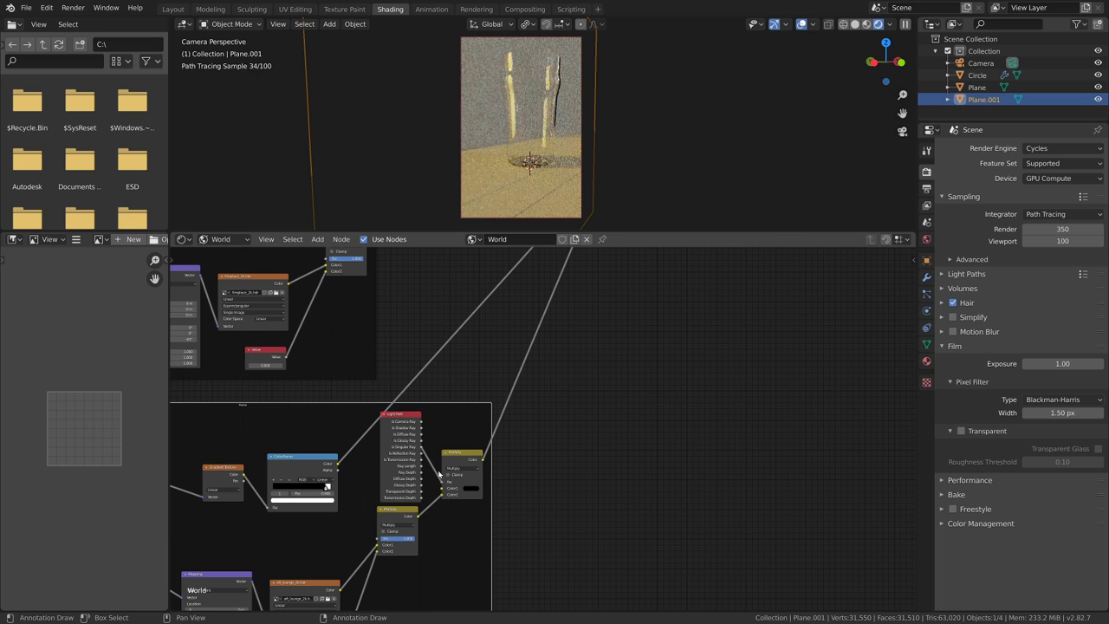
drag(422, 453, 441, 483)
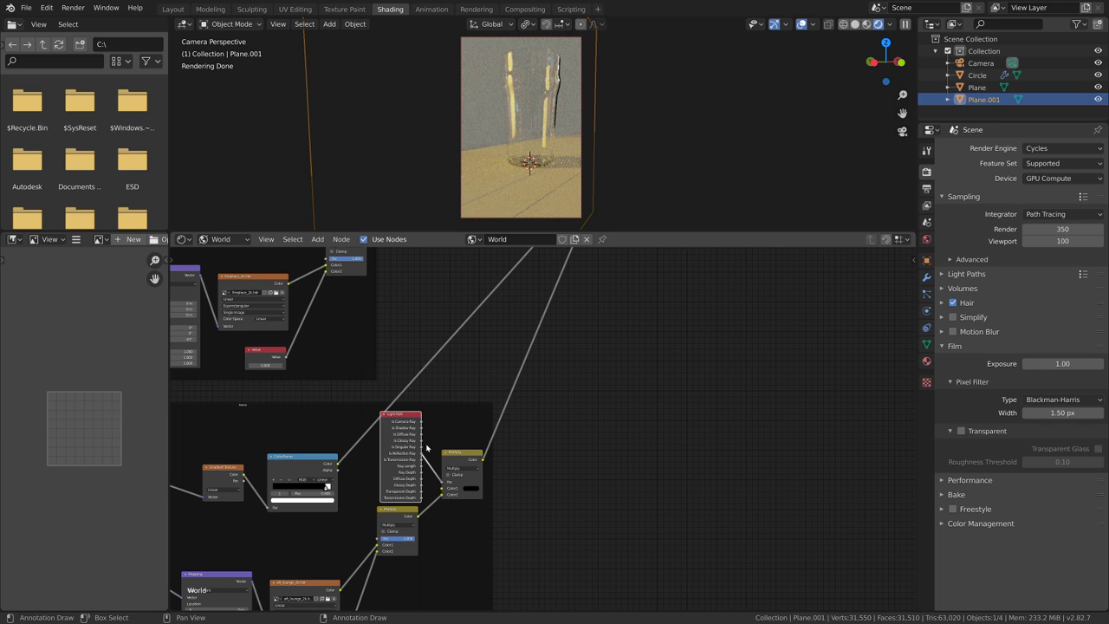
drag(421, 460, 442, 483)
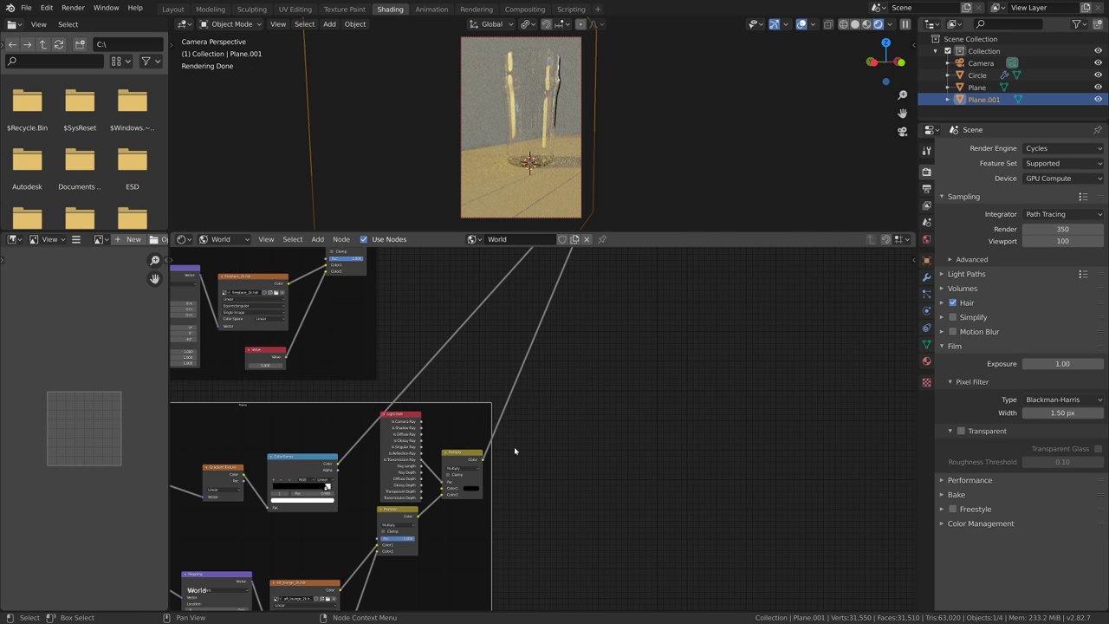
- Switch to the Blender window with the finished PintGlass3 scene and show its World node tree in the Shading workspace
key(alt+Tab)
key(alt+Tab)
key(alt+Tab)
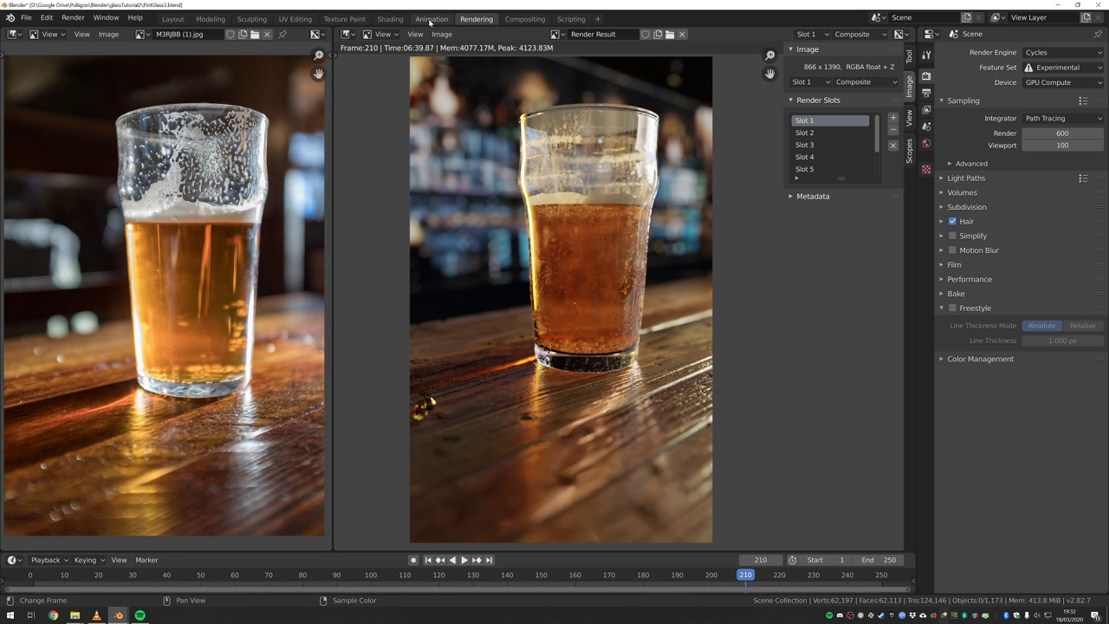
click(389, 18)
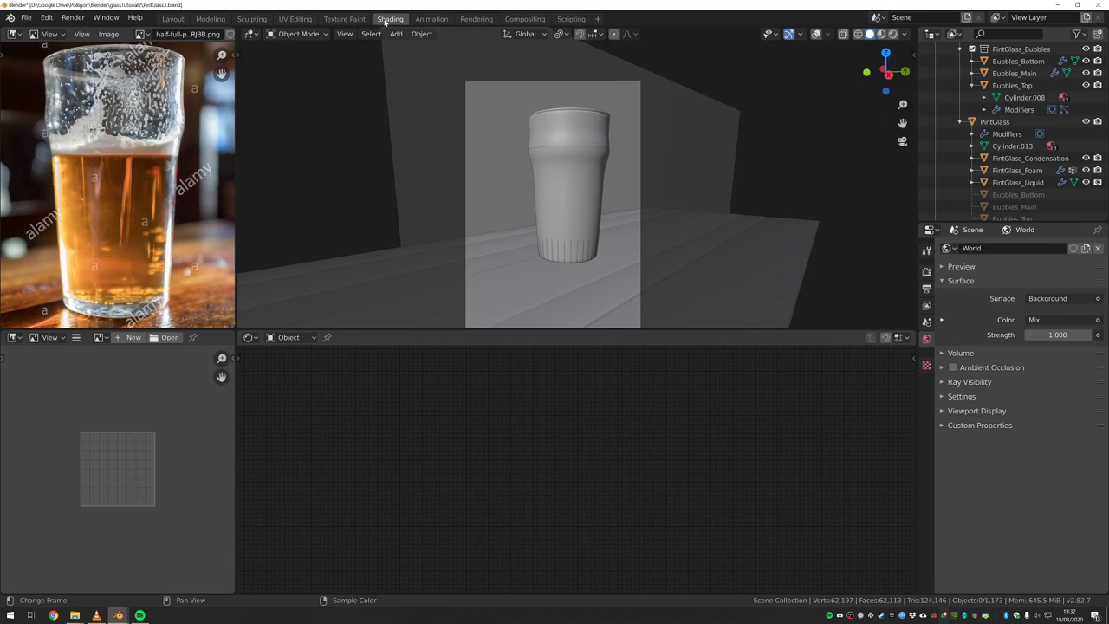
click(289, 337)
click(286, 364)
scroll(504, 455, down, 7)
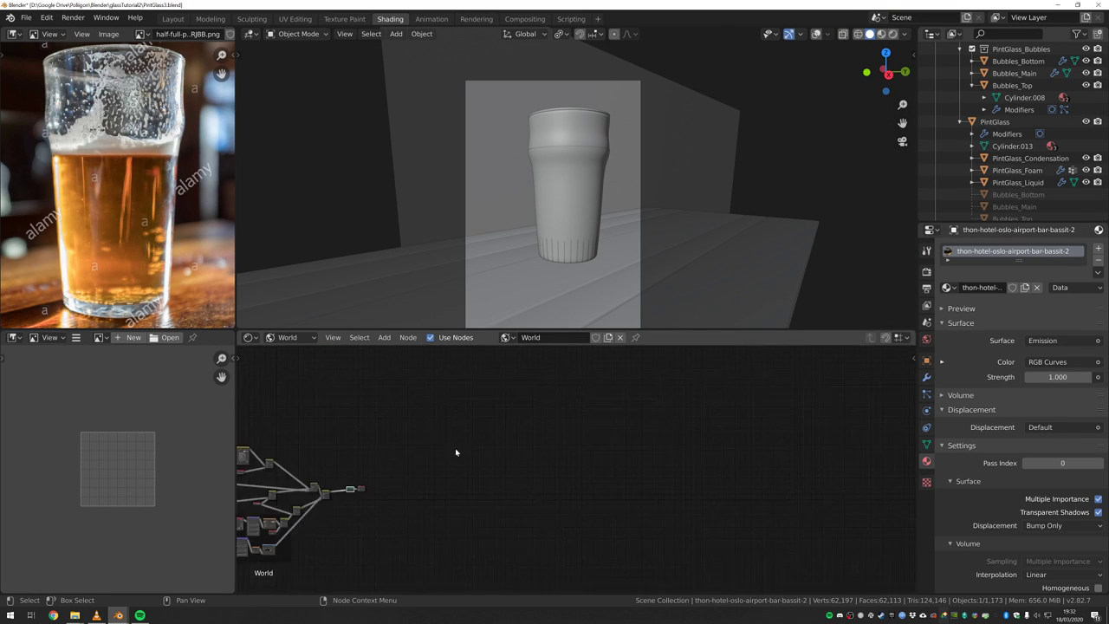
- Examine how the Light Path and Multiply nodes are wired in the finished scene's world node tree
middle_drag(384, 533, 587, 488)
scroll(586, 487, up, 4)
middle_drag(501, 501, 592, 577)
scroll(624, 467, up, 6)
scroll(624, 467, up, 2)
scroll(606, 537, down, 2)
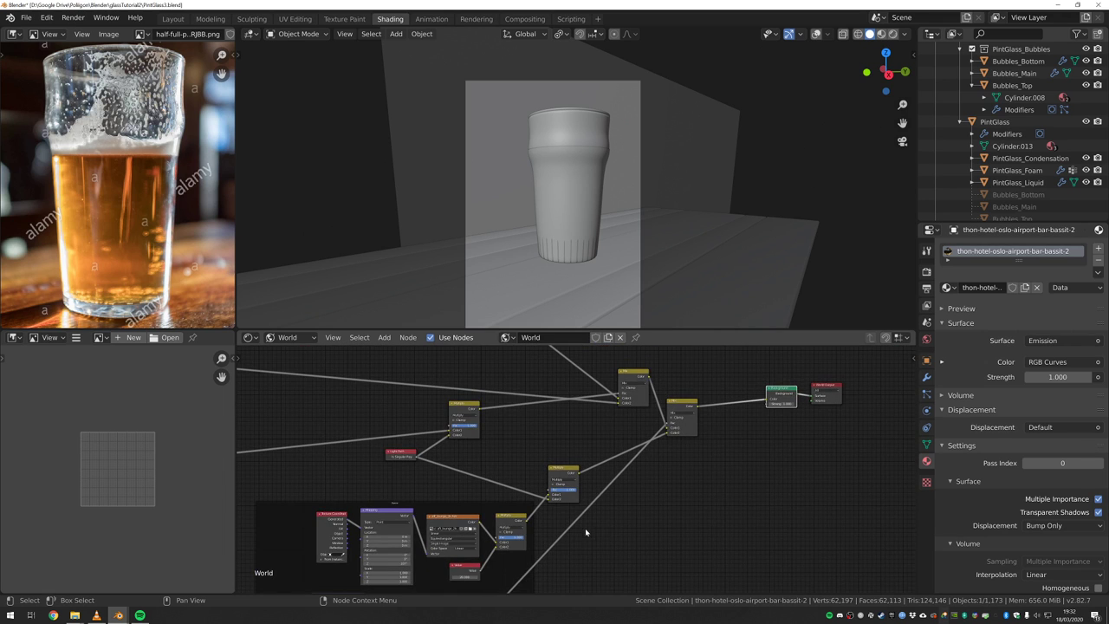
middle_drag(413, 444, 500, 406)
scroll(501, 406, up, 6)
scroll(527, 400, down, 5)
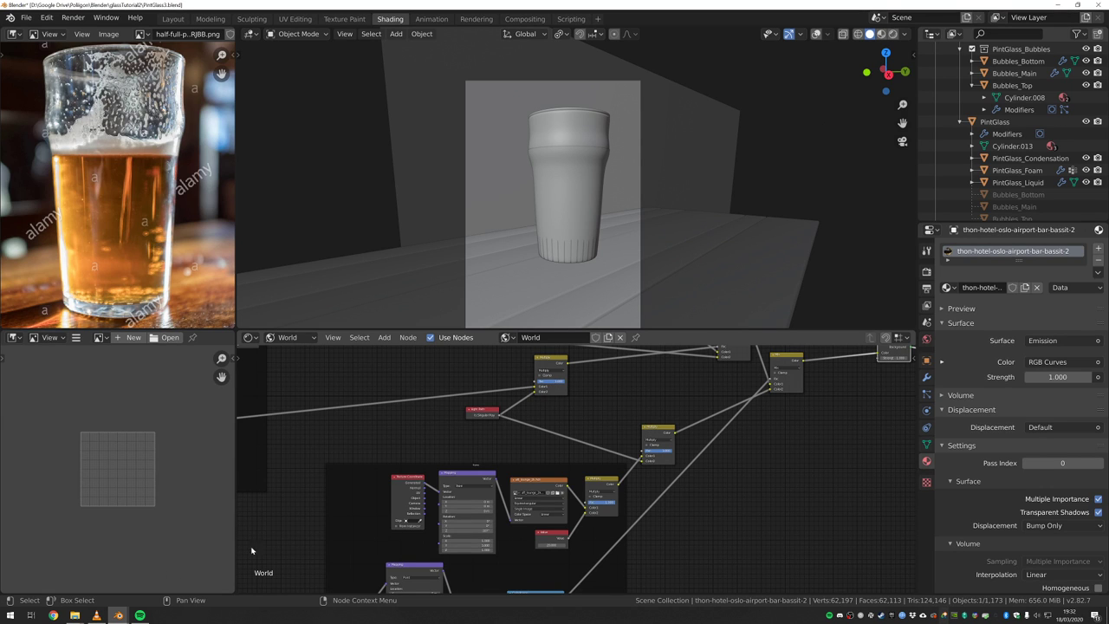
- In the other Blender window, link the lounge HDR's multiplied color to Color1 and Is Singular Ray to Color2 of the frame's last Multiply node
click(118, 615)
click(156, 582)
scroll(498, 443, down, 2)
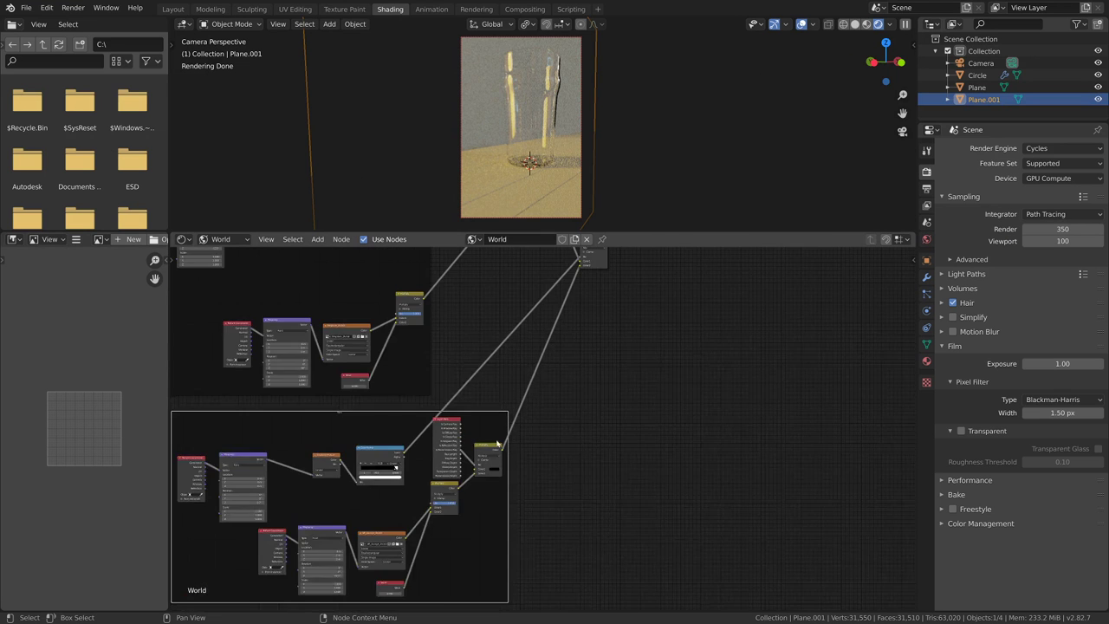
scroll(497, 444, up, 4)
drag(378, 537, 381, 523)
drag(349, 458, 381, 533)
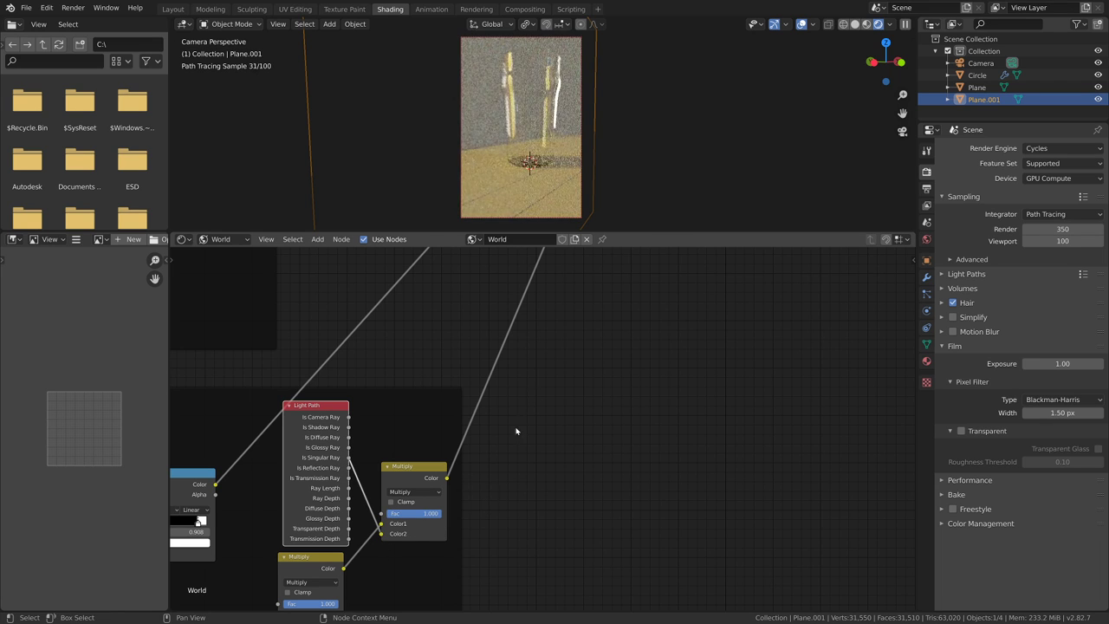
- Set the Value node that controls the lounge HDR's strength to 5
scroll(509, 379, down, 2)
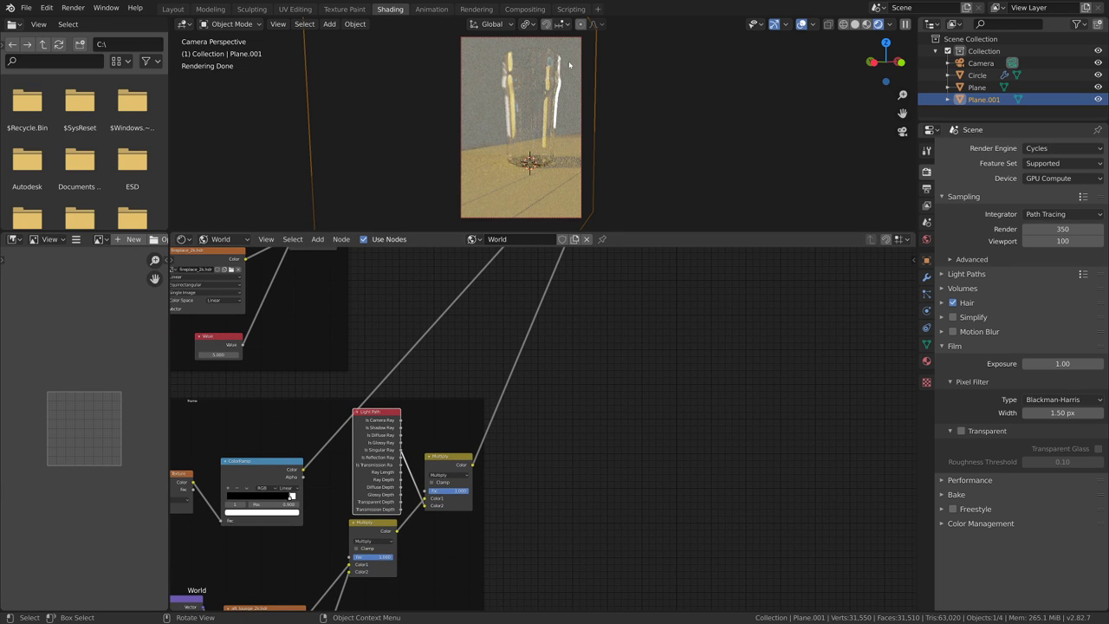
middle_drag(346, 596, 447, 489)
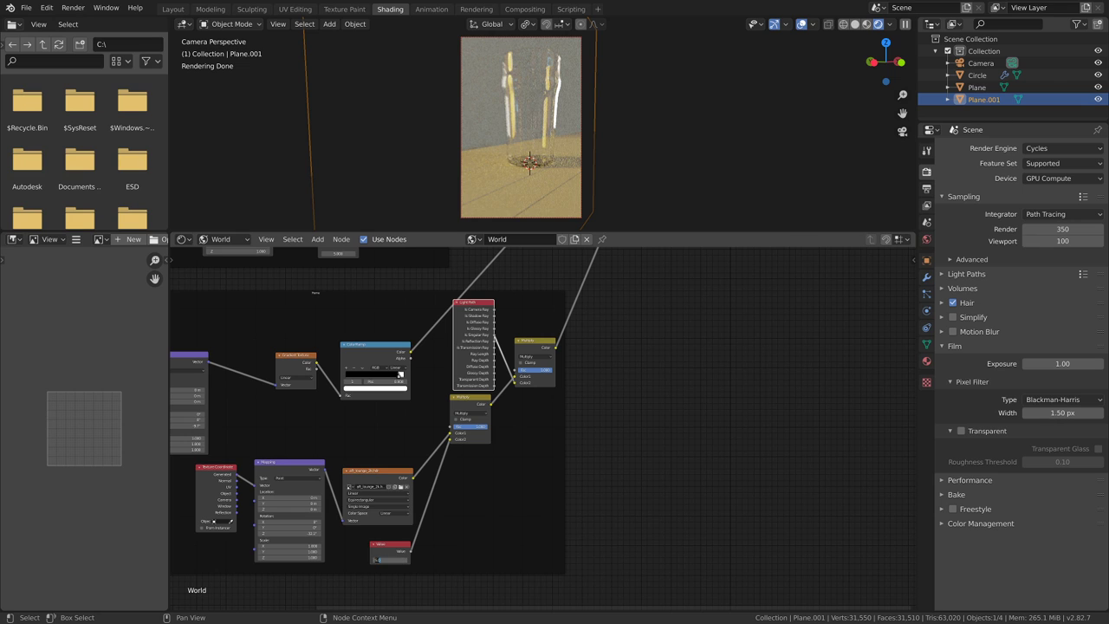
key(Return)
click(392, 559)
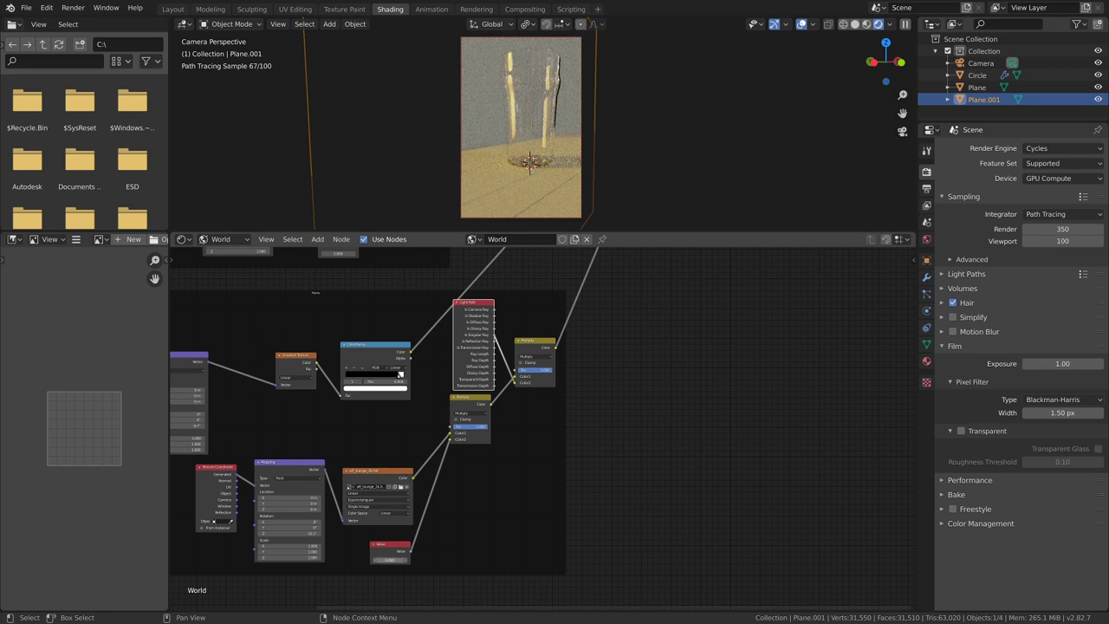
text(5)
key(Return)
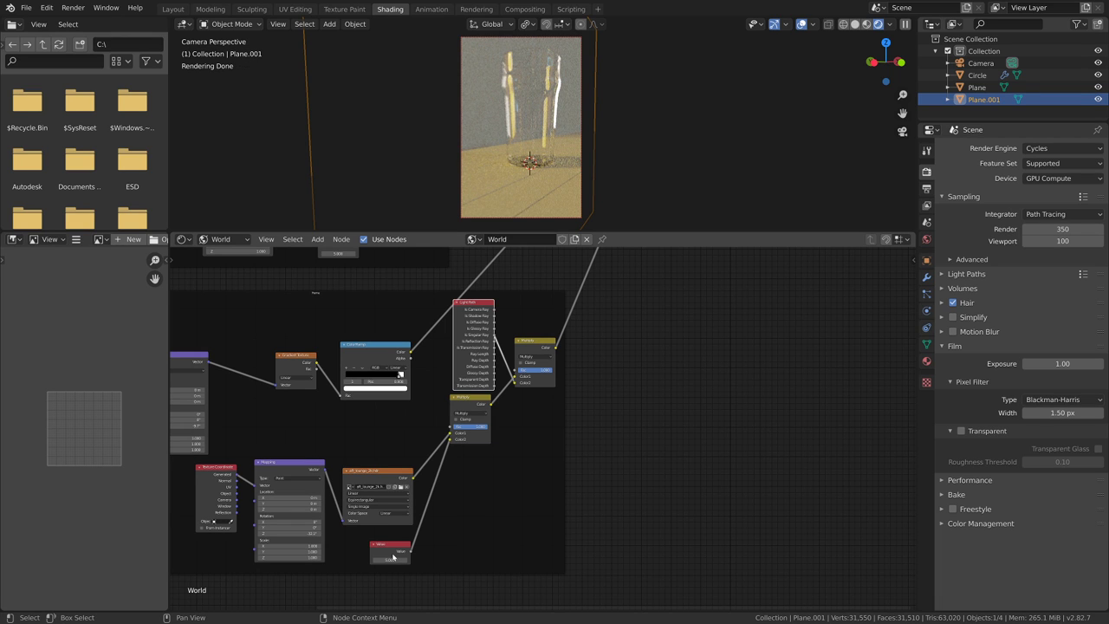
- Duplicate the lounge frame's Light Path node and its connected Multiply node, placing the copies beside the originals
scroll(524, 364, down, 2)
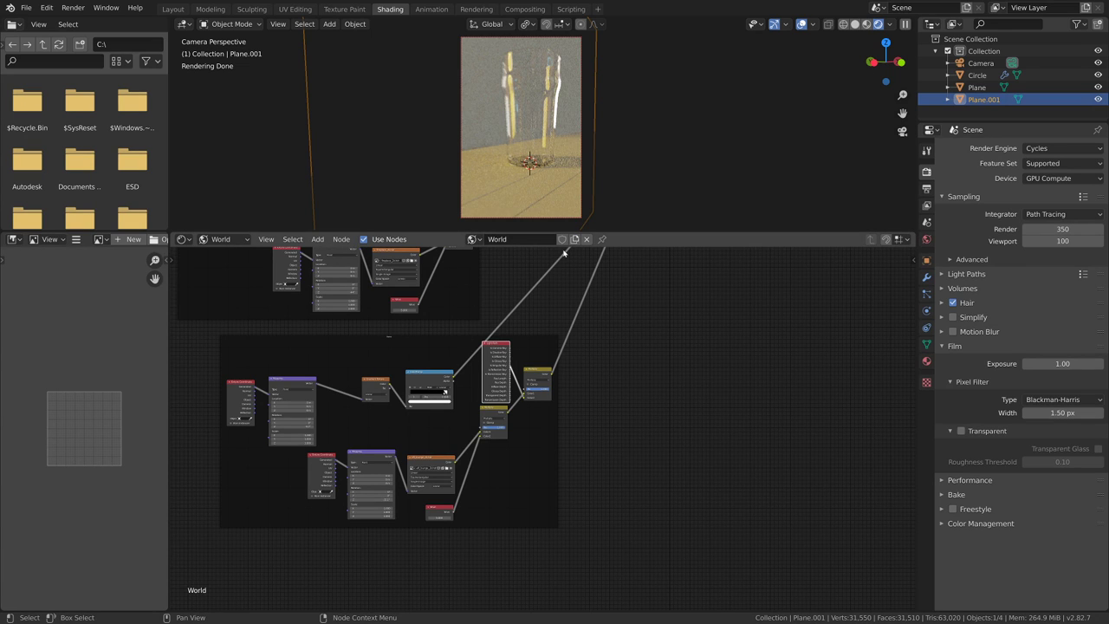
middle_drag(592, 336, 582, 382)
scroll(579, 386, up, 4)
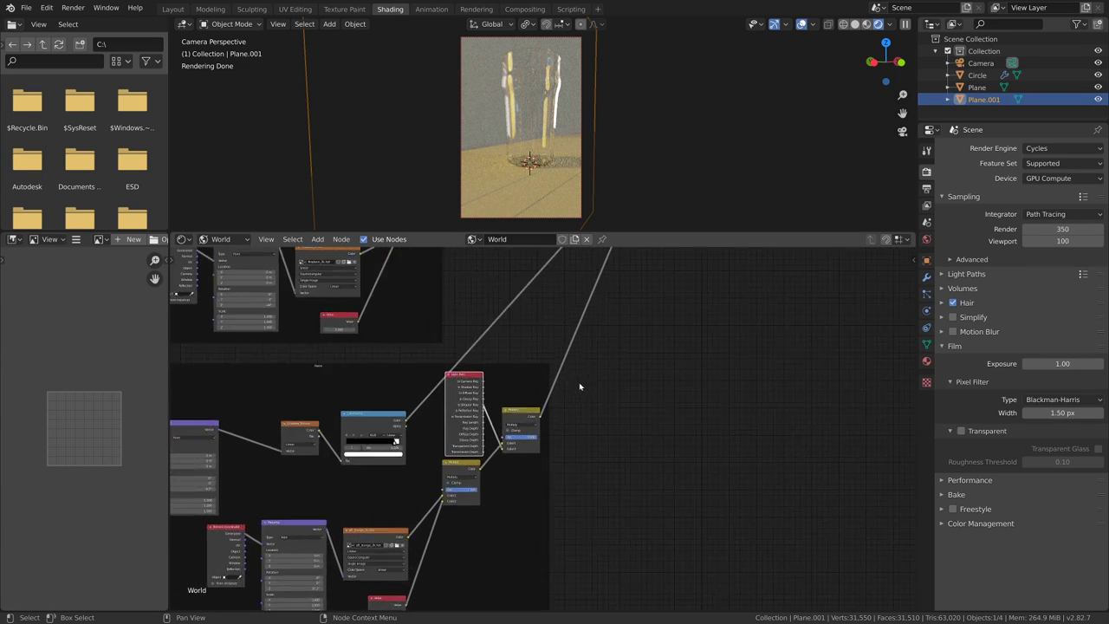
scroll(564, 429, down, 3)
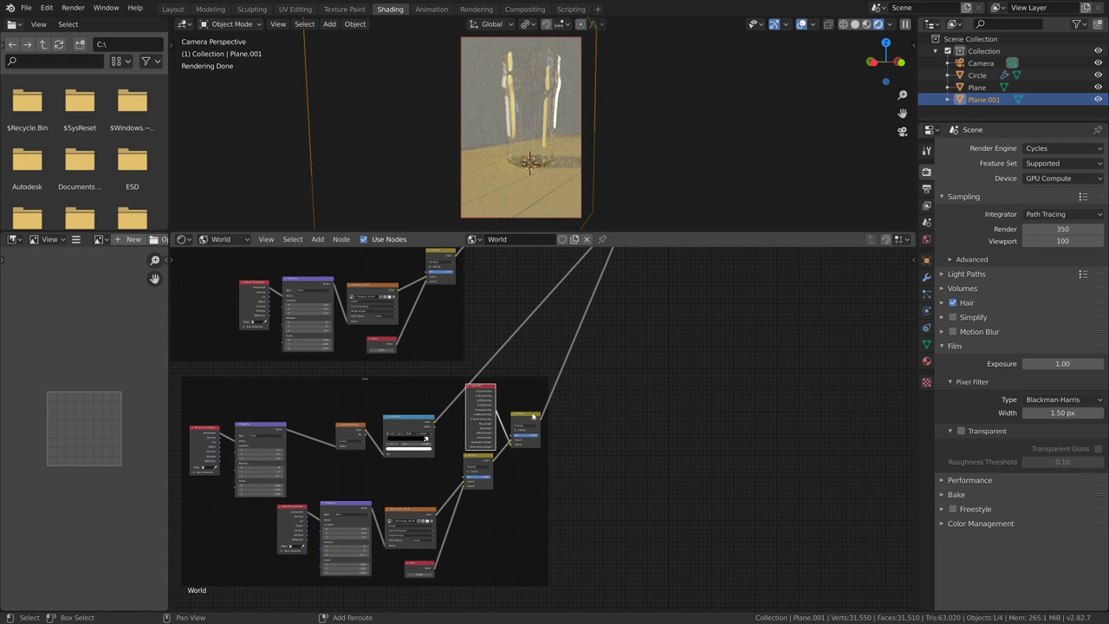
click(525, 419)
scroll(568, 394, down, 4)
middle_drag(582, 374, 663, 479)
scroll(658, 485, up, 3)
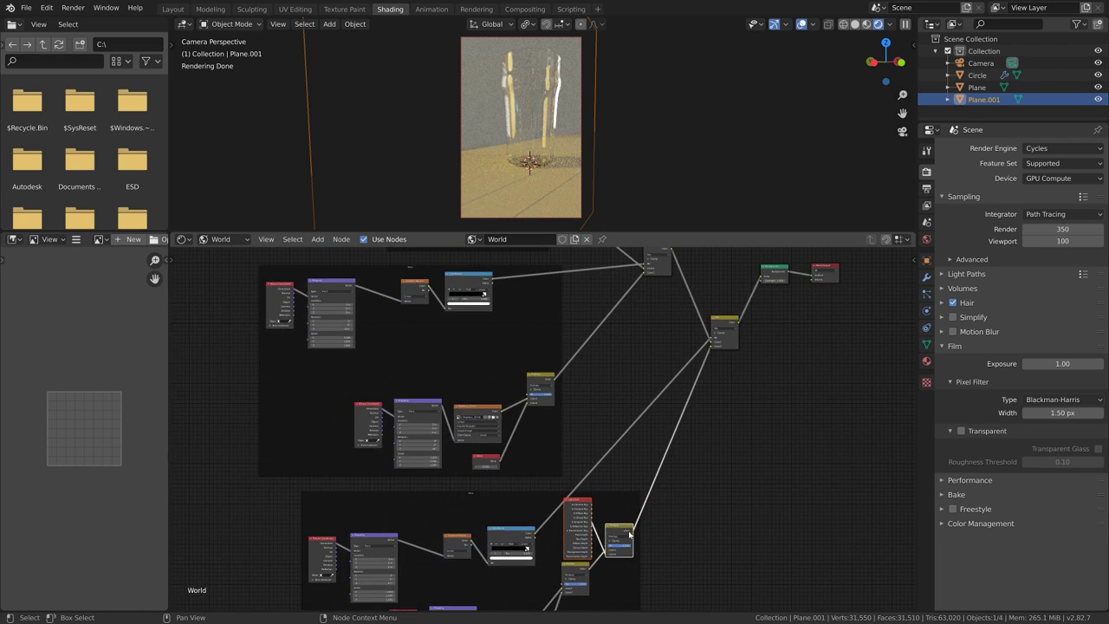
key(shift+d)
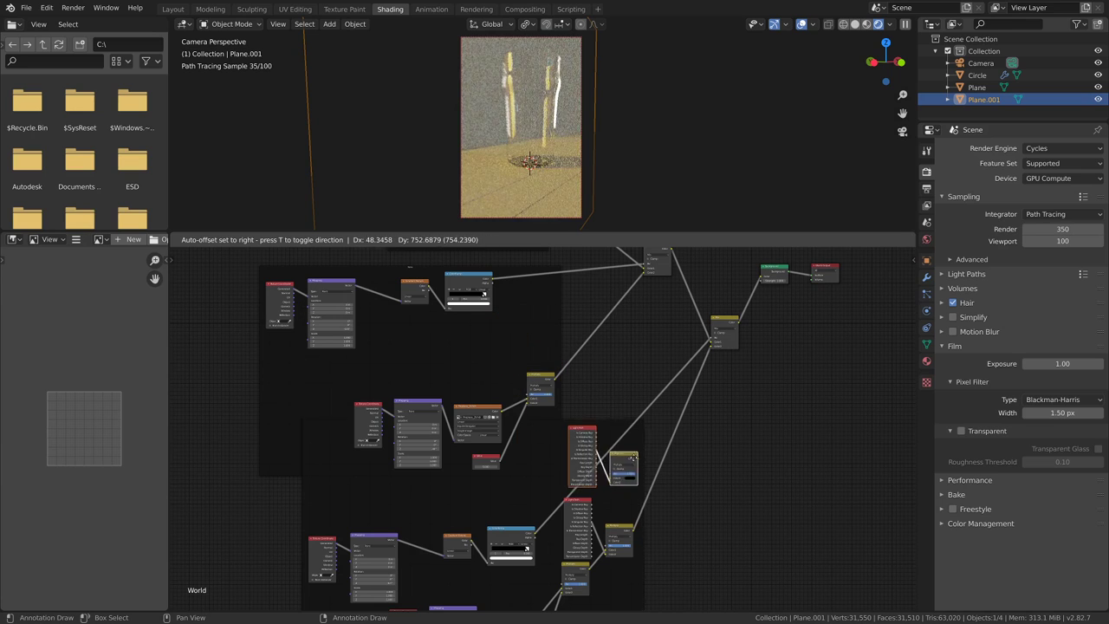
click(736, 522)
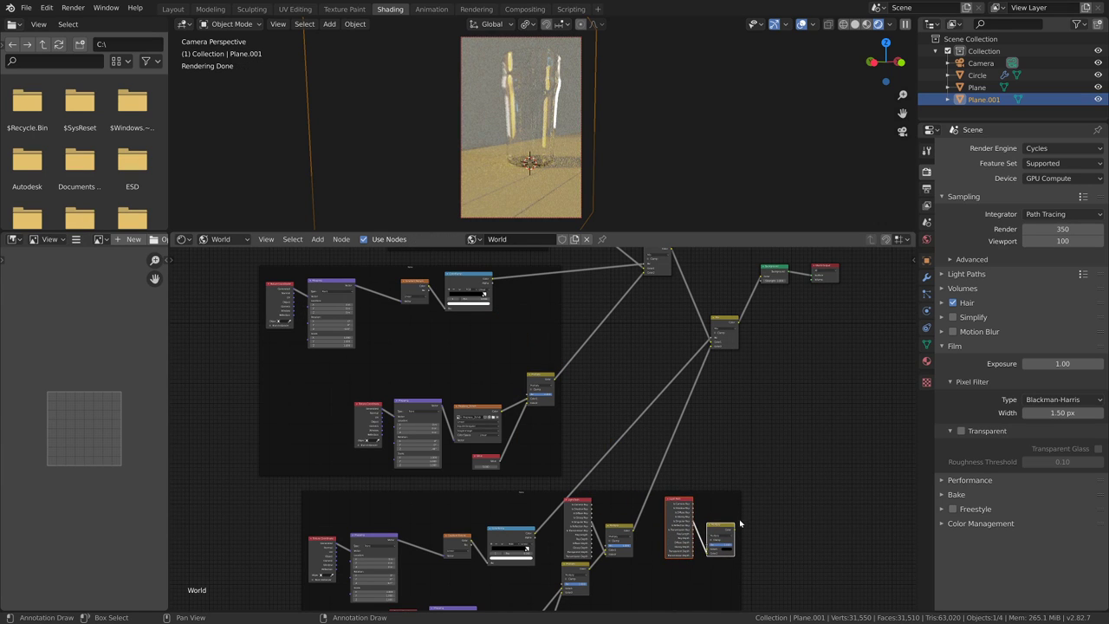
- Detach the duplicated Light Path and Multiply nodes from their frame and place them in the fireplace HDR frame
key(alt+p)
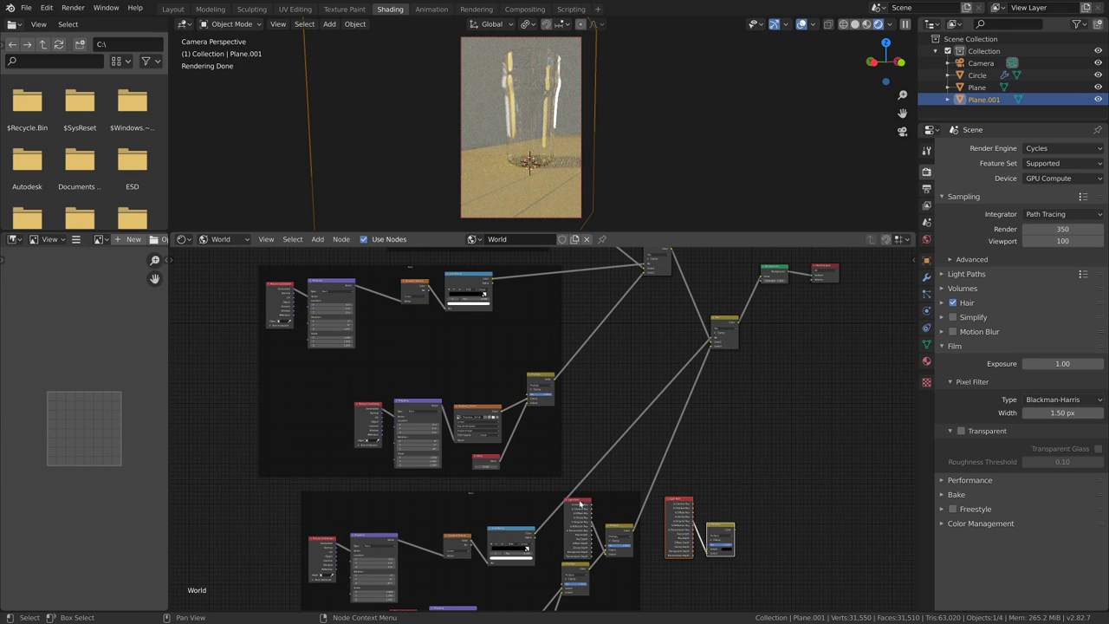
key(g)
click(517, 351)
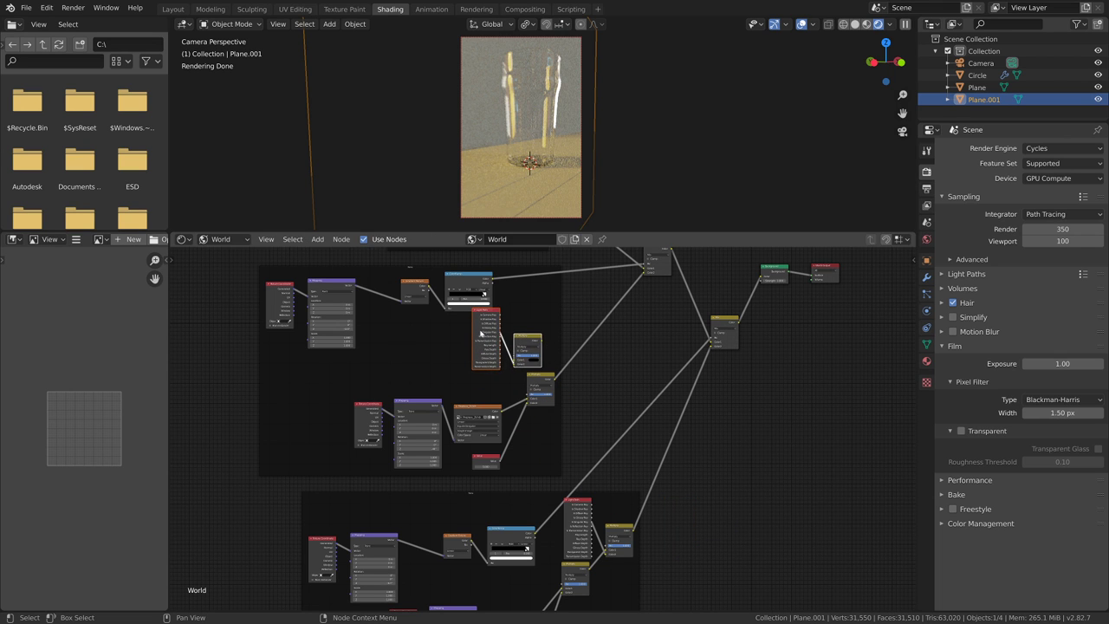
key(g)
scroll(576, 374, up, 4)
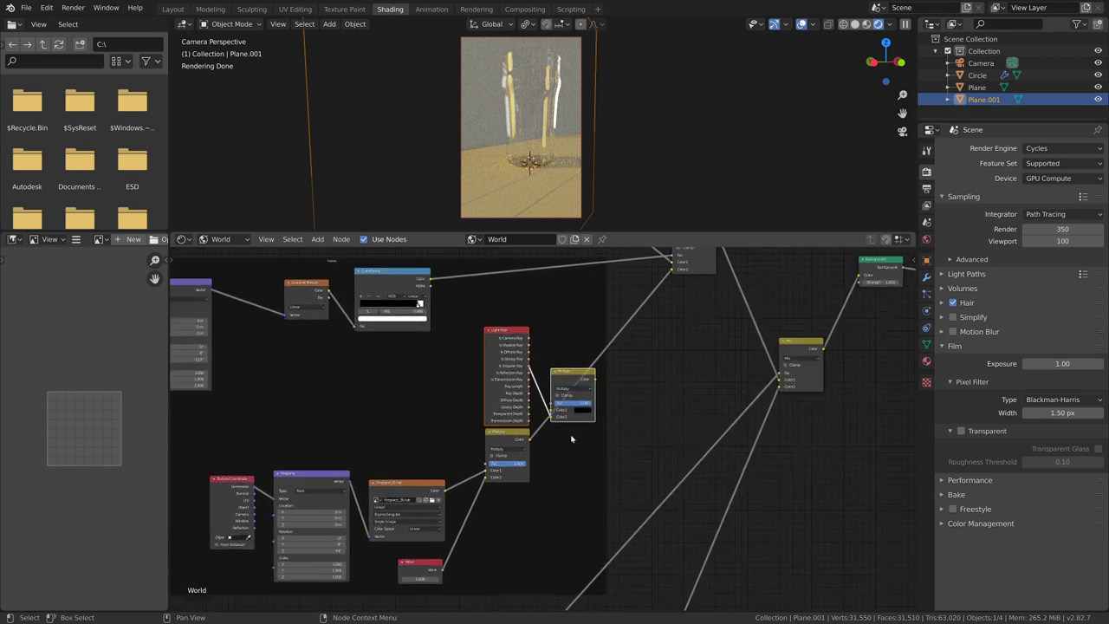
click(587, 403)
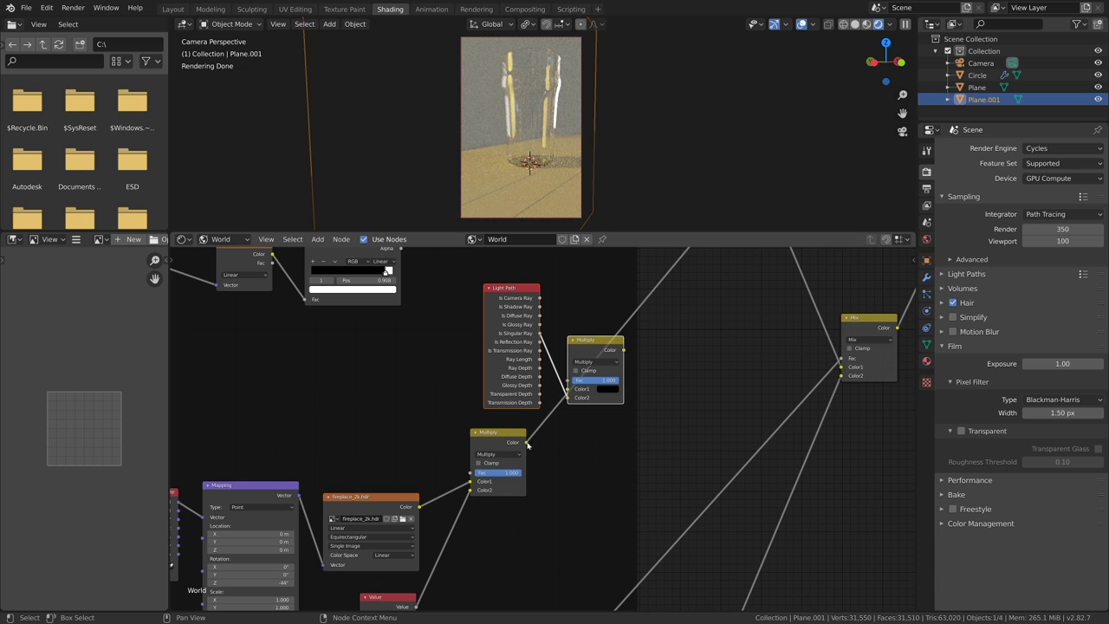
- Link the fireplace HDR's multiplied color to the new Multiply node's Color1, and that node's output to the first Mix node's Color2
drag(526, 443, 568, 388)
scroll(569, 391, down, 6)
scroll(633, 406, up, 4)
middle_drag(633, 406, 584, 455)
drag(502, 434, 571, 328)
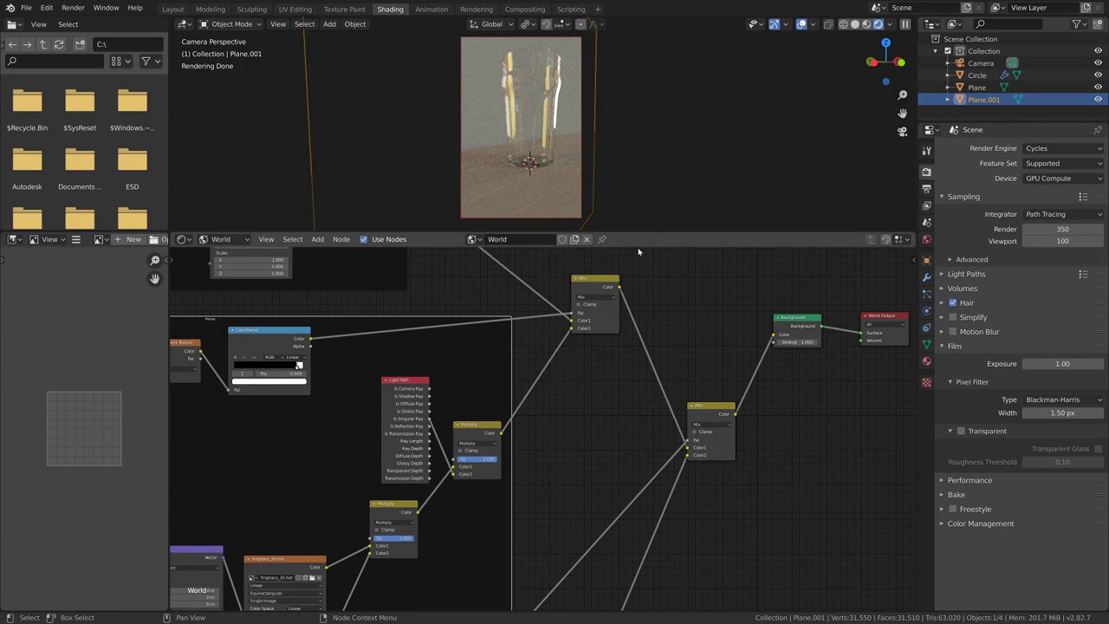
- Enlarge the 3D viewport and examine the rendered glass, wall and table from another angle and through the camera
scroll(641, 221, up, 2)
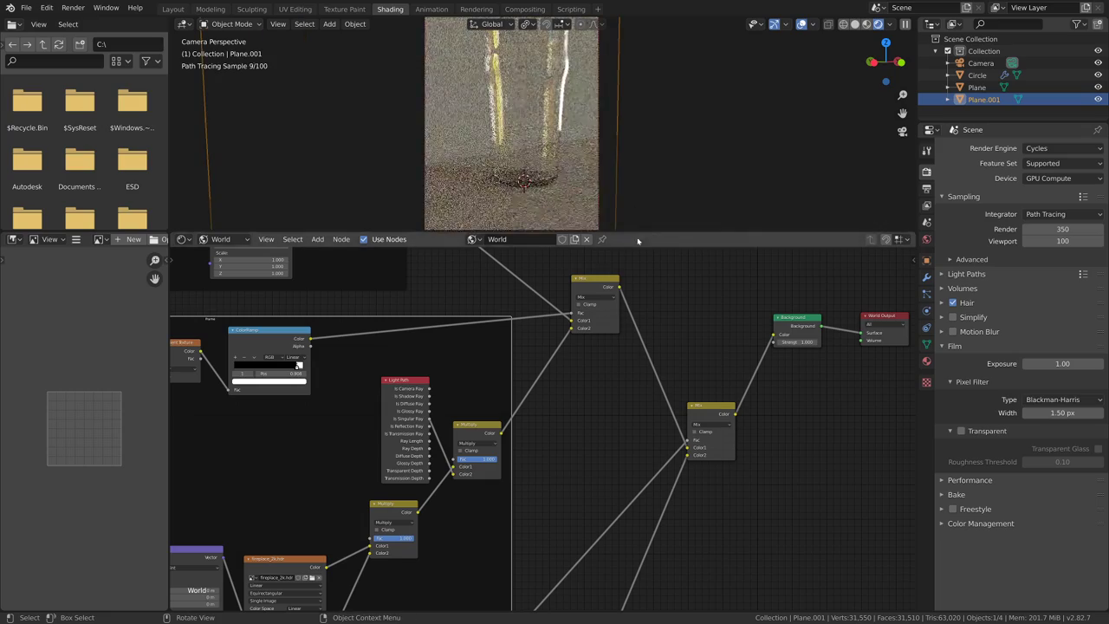
drag(643, 233, 638, 425)
scroll(635, 326, up, 2)
shift+middle_drag(655, 341, 668, 303)
scroll(667, 303, down, 1)
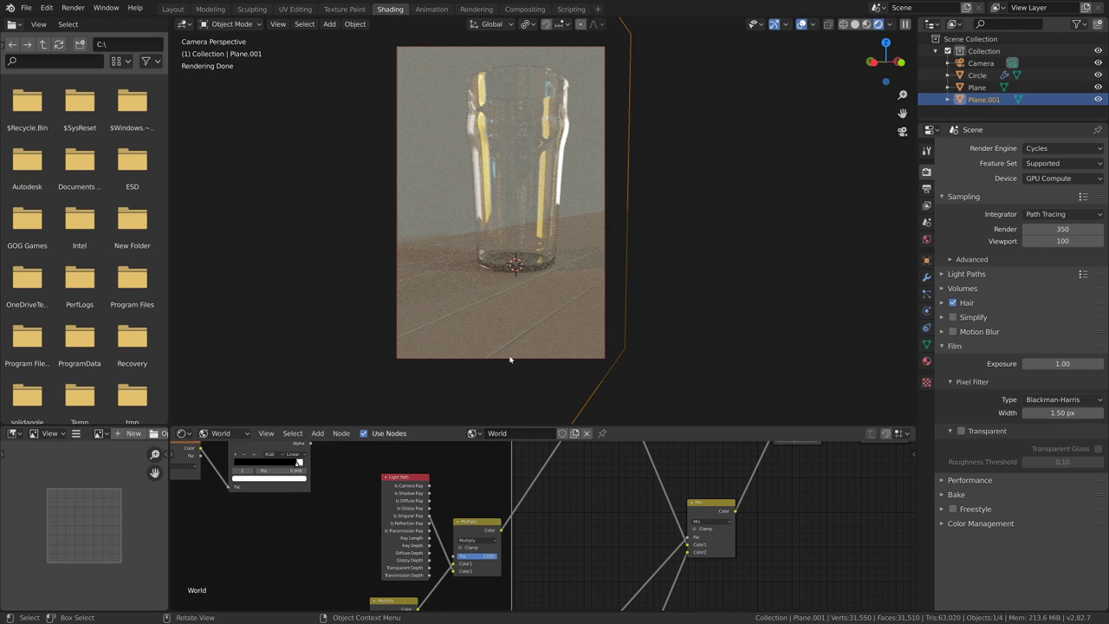
mouse_move(653, 283)
middle_down()
mouse_move(695, 338)
mouse_move(670, 311)
mouse_move(532, 262)
middle_up()
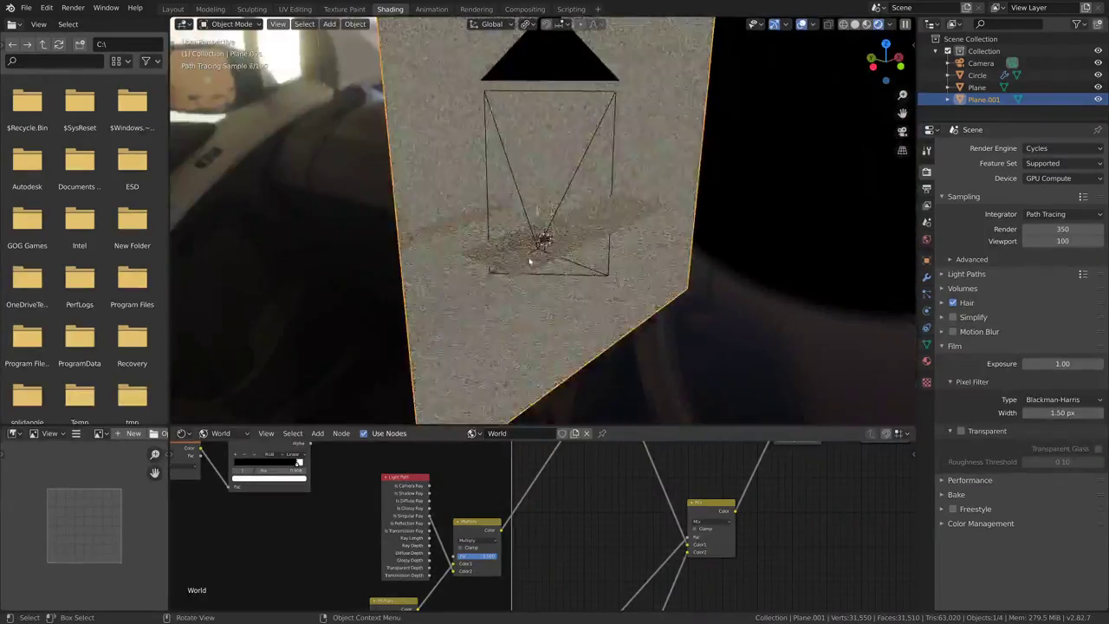
scroll(532, 261, up, 3)
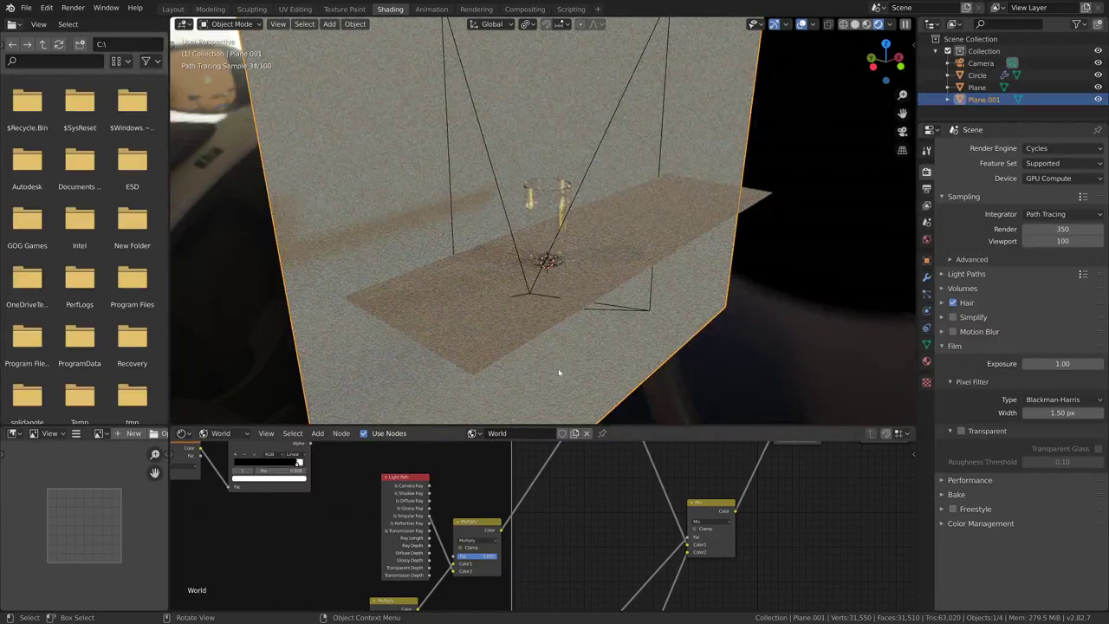
key(KP_0)
scroll(676, 502, down, 4)
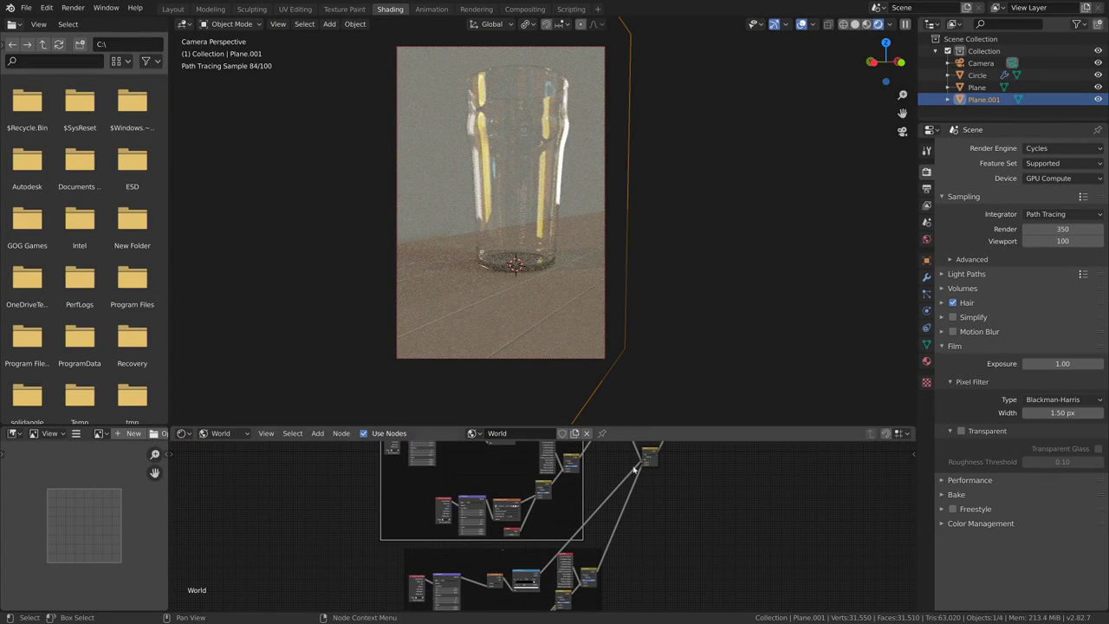
- Nudge the final Mix node slightly upward in the world node tree
middle_drag(710, 468, 651, 551)
scroll(651, 551, up, 6)
drag(611, 539, 604, 511)
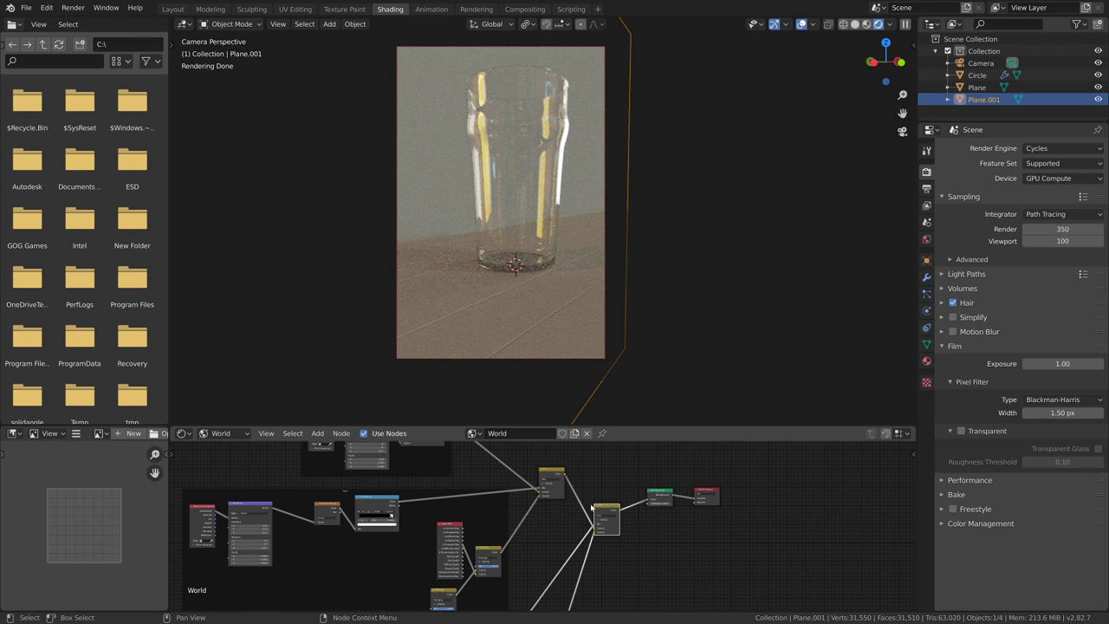
scroll(589, 506, up, 1)
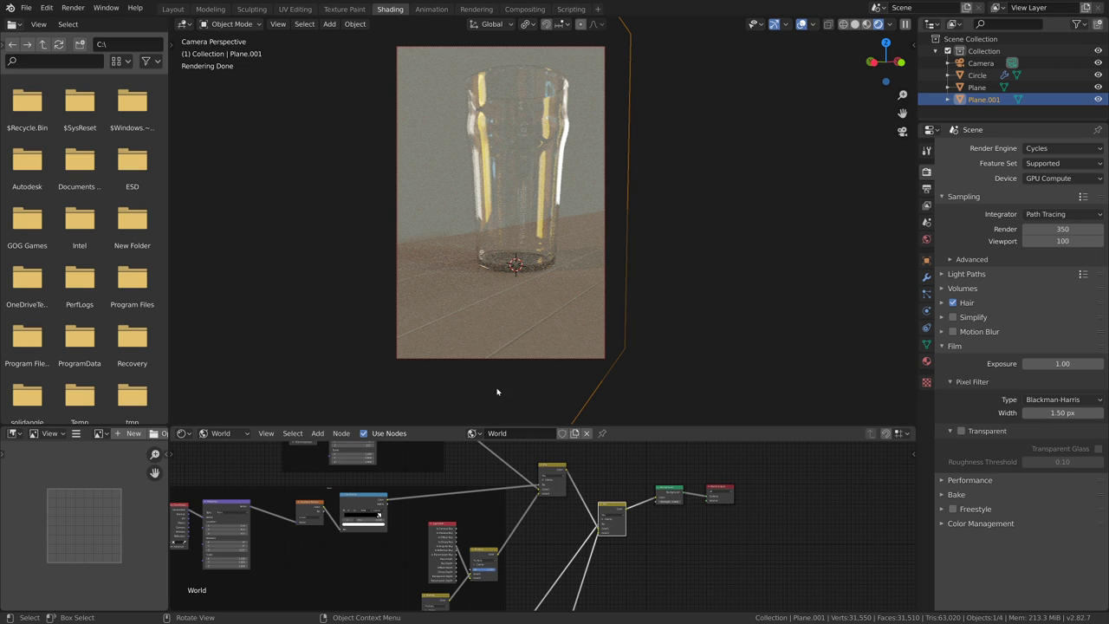
- Select the table plane, switch the shader editor from World to Object, and enlarge the node editing area
click(501, 308)
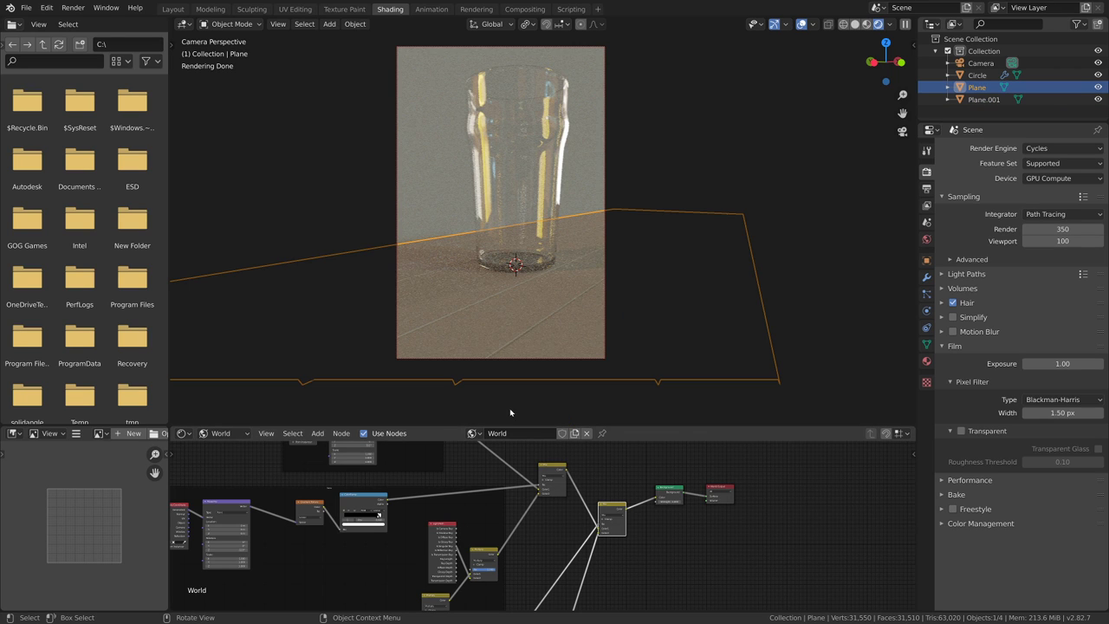
click(221, 433)
click(223, 442)
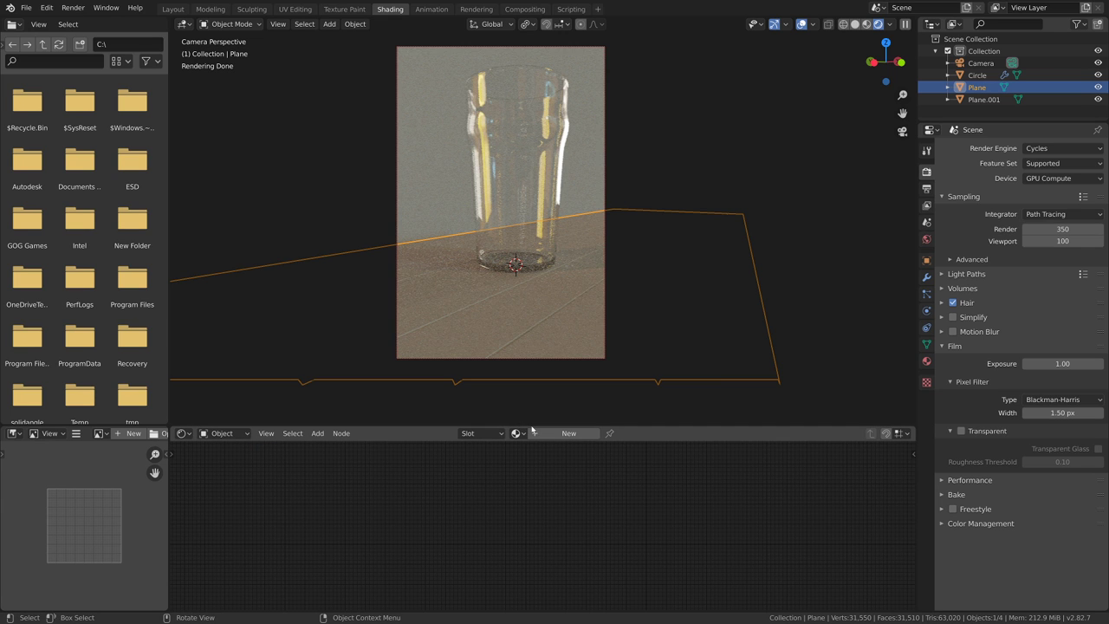
drag(626, 424, 642, 339)
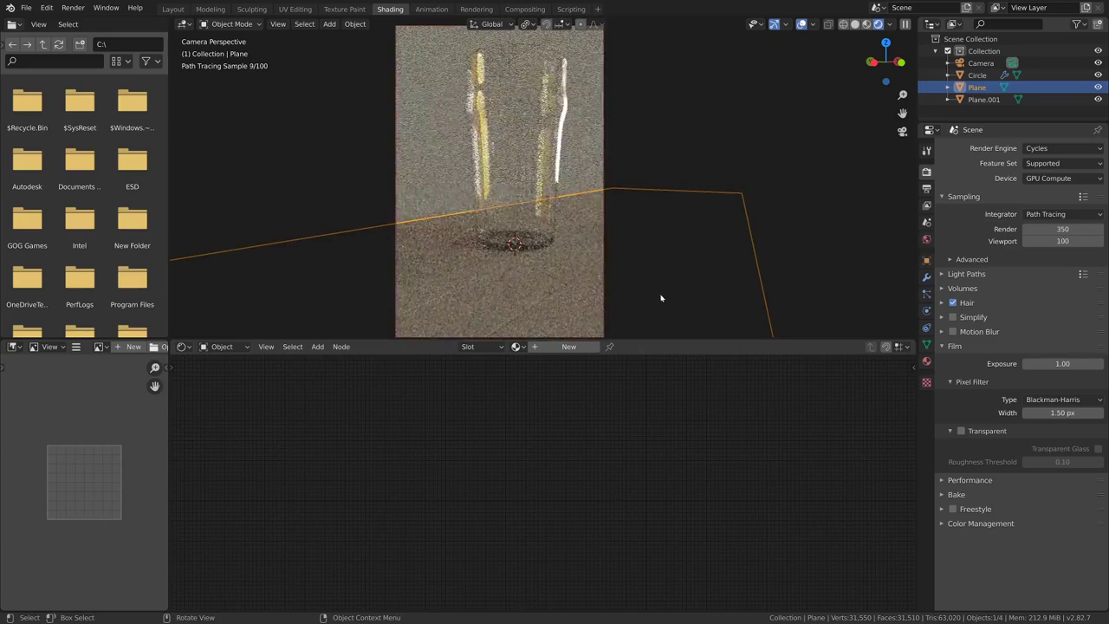
shift+middle_drag(683, 267, 682, 270)
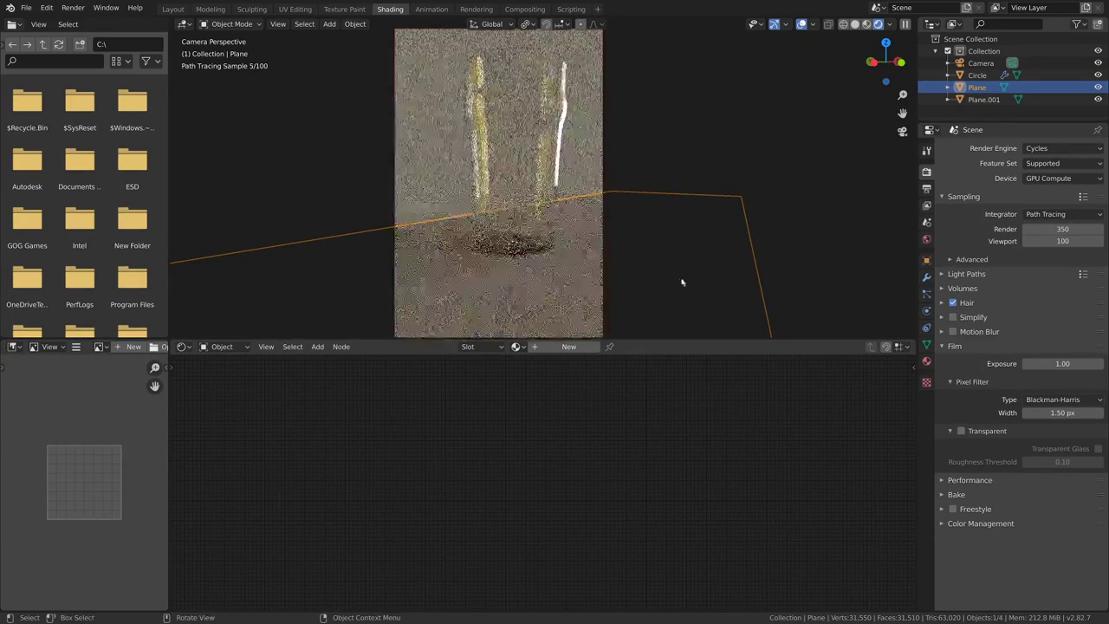
- Create a new material on the table plane and name it Table
click(564, 347)
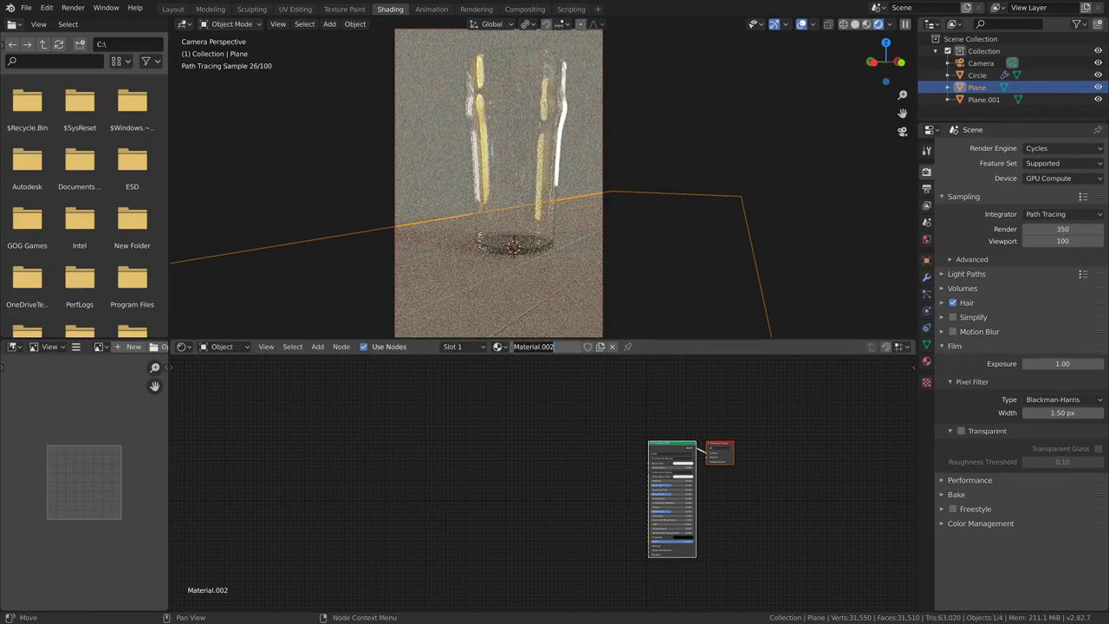
text(Table)
key(Return)
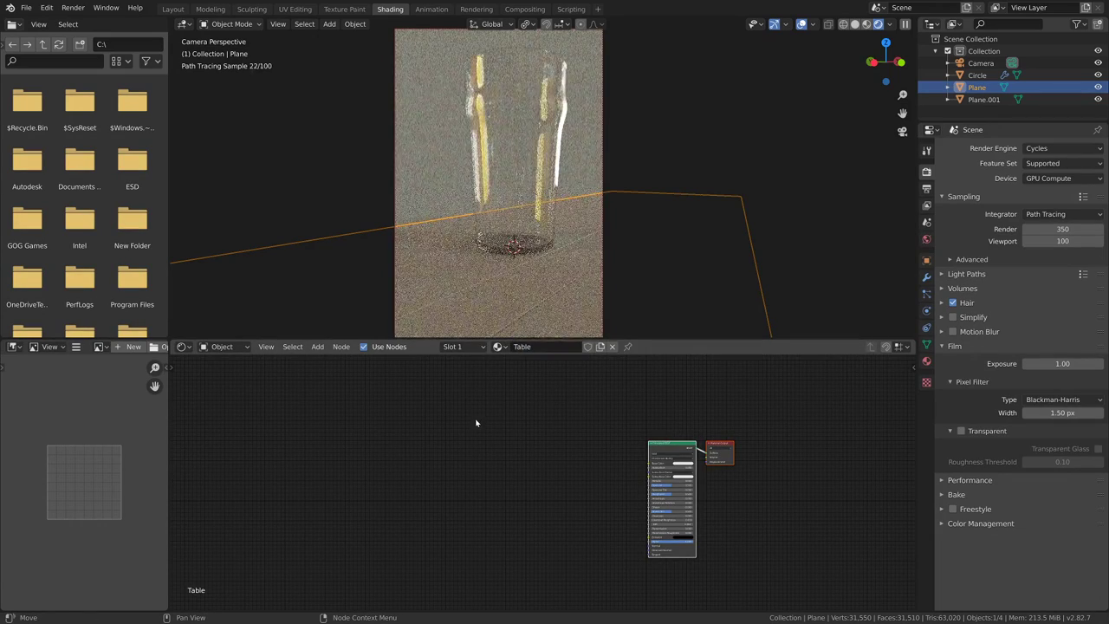
- Add the WoodPlanksWorn23 COL_VAR1, GLOSS and NRM 3K images from the textures folder to the Table material as image texture nodes
key(shift+a)
mouse_move(511, 457)
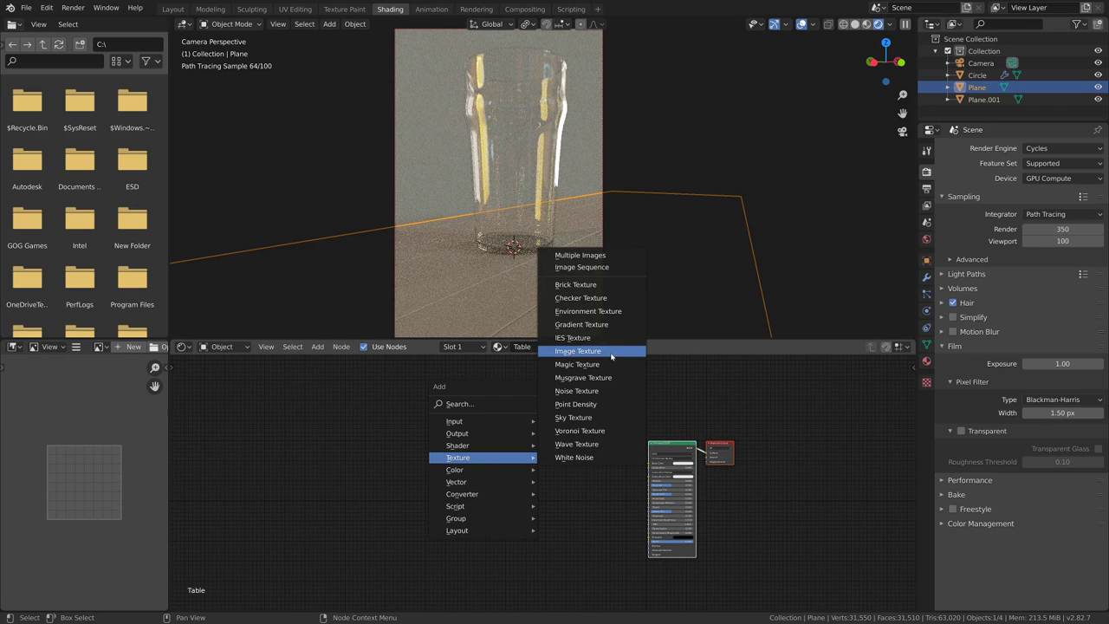
click(581, 255)
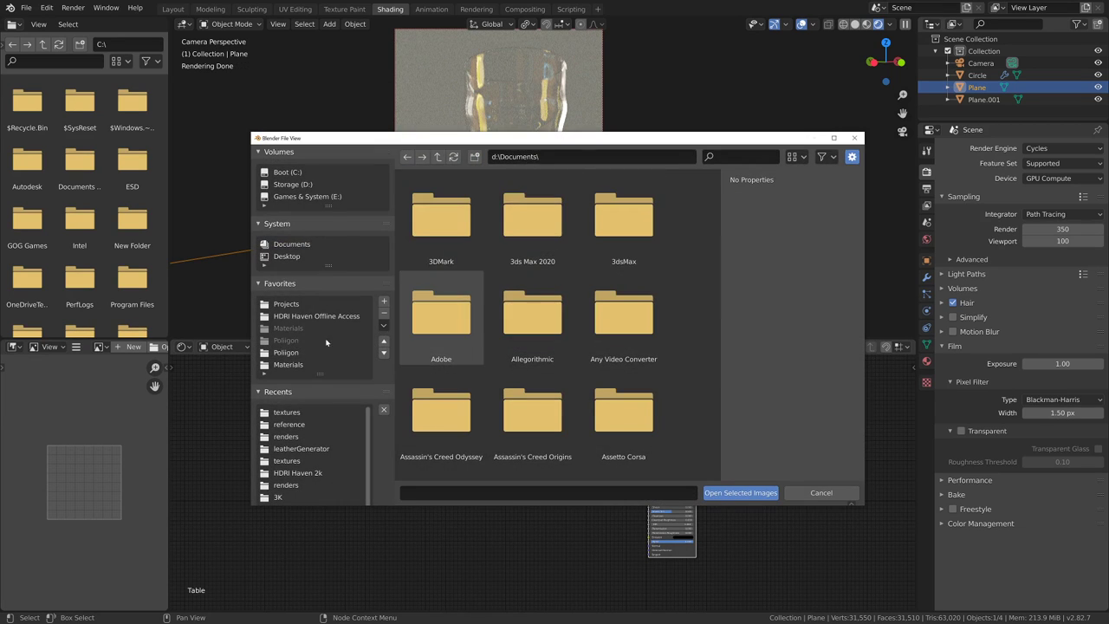
click(287, 411)
scroll(660, 347, down, 2)
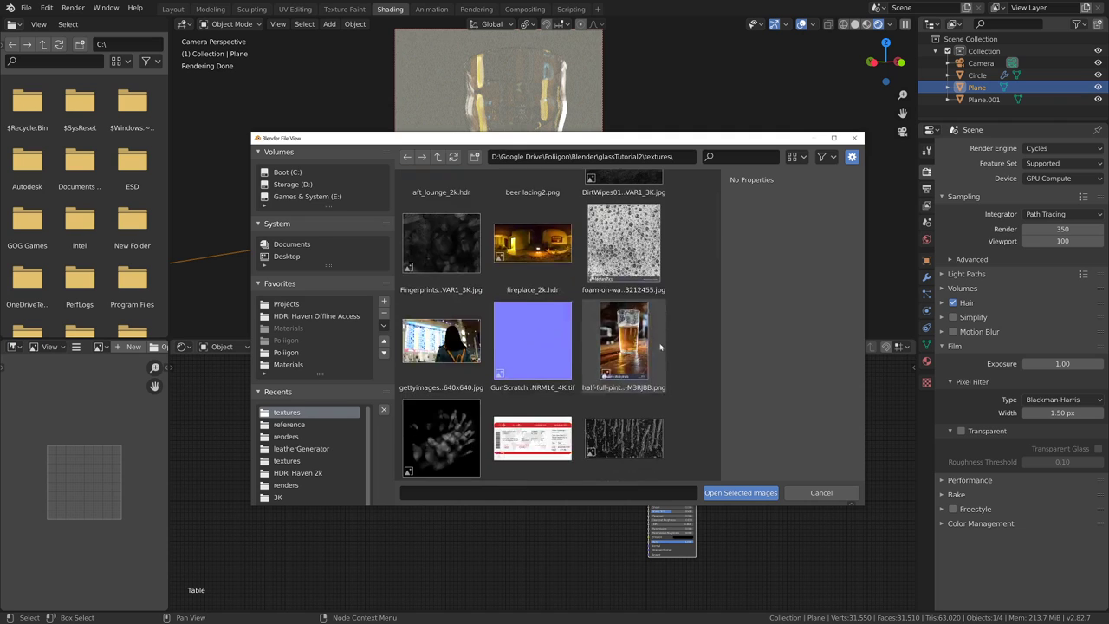
scroll(660, 346, down, 10)
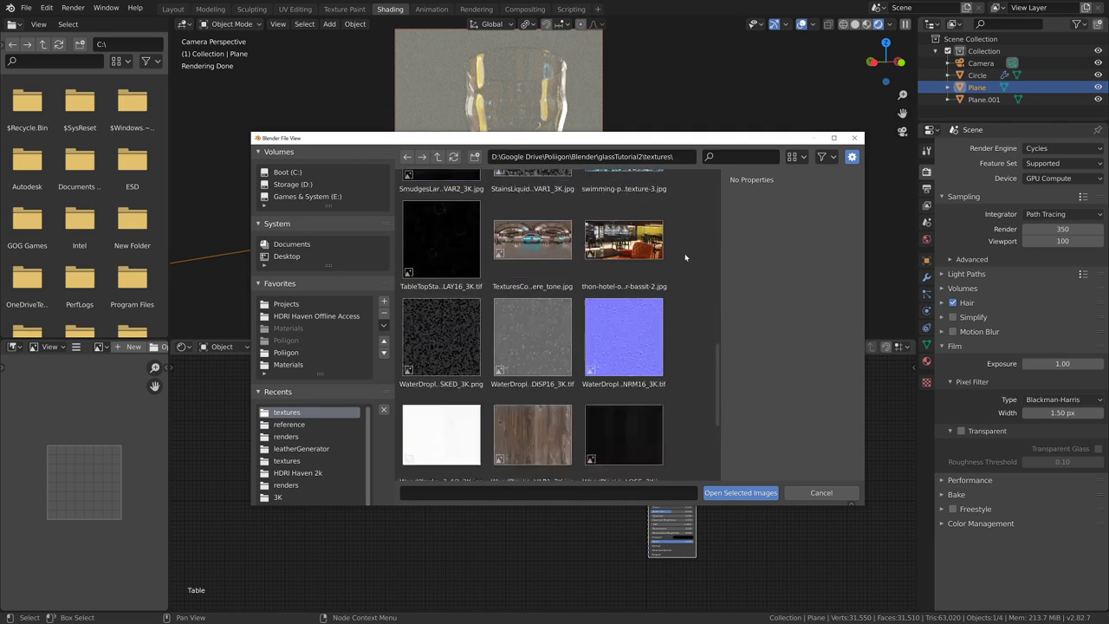
scroll(687, 255, down, 3)
click(541, 251)
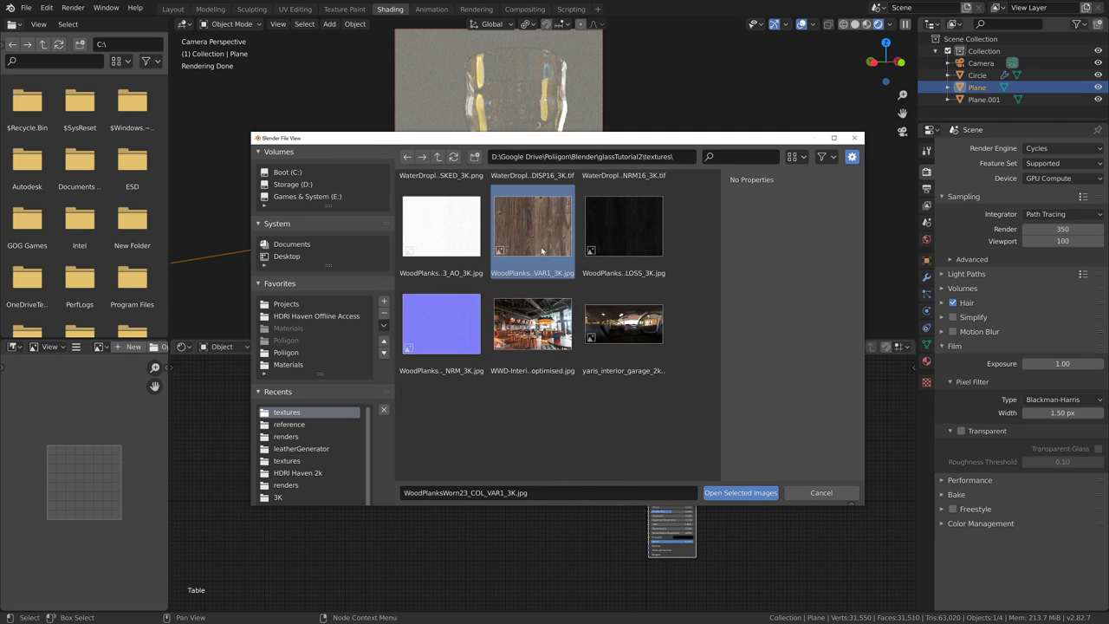
shift+click(641, 241)
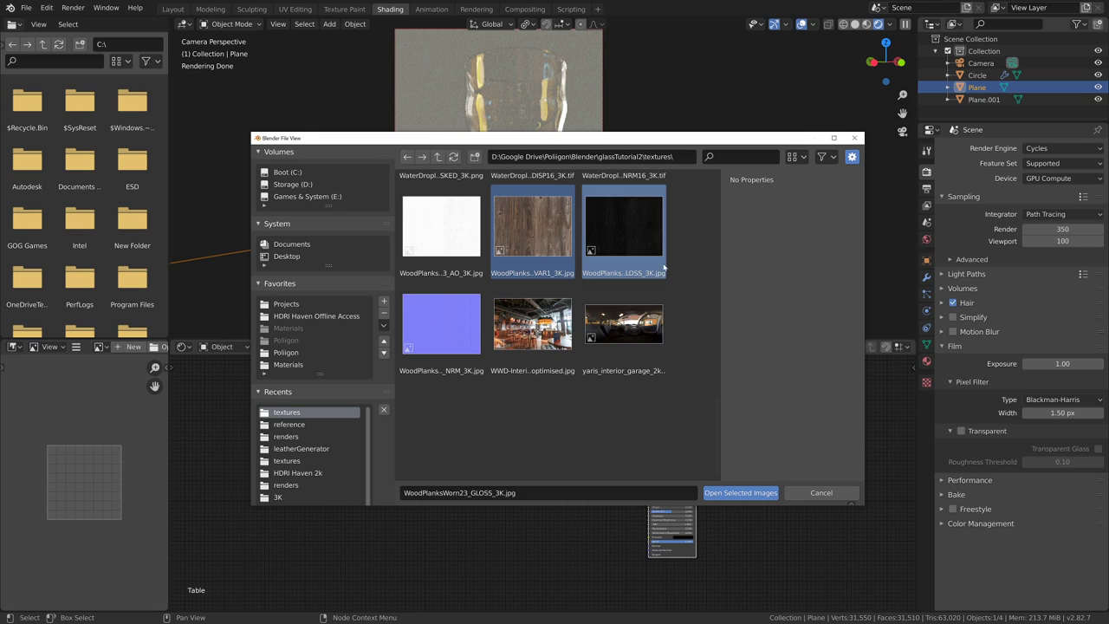
shift+click(445, 351)
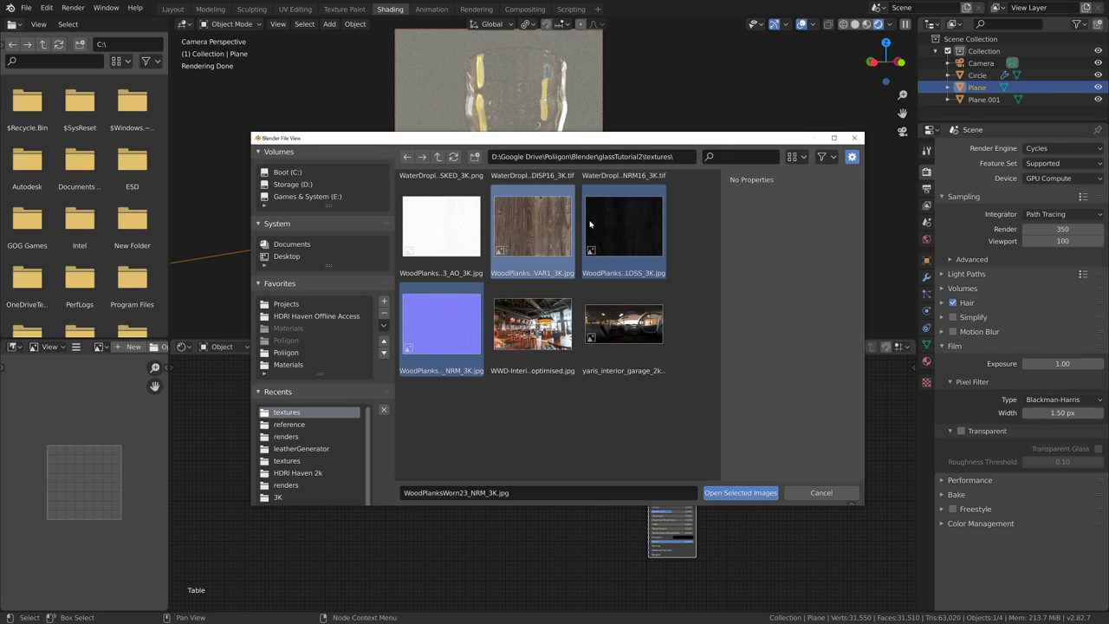
click(741, 492)
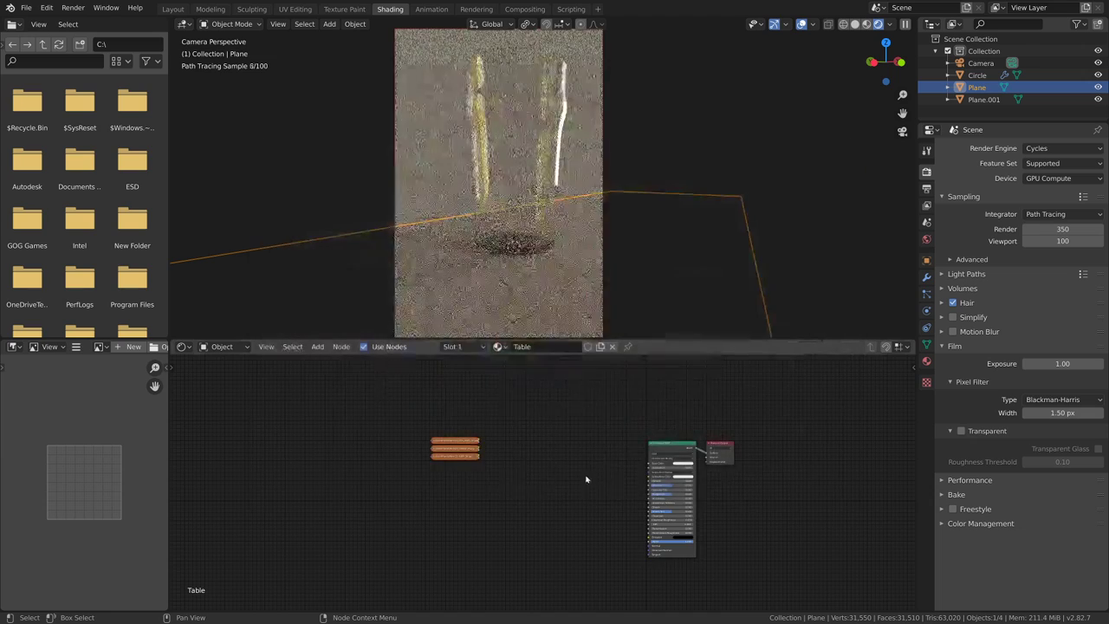
- Expand the COL_VAR1 texture node, connect its Color to the Principled BSDF's Base Color, and place it above the other textures
click(369, 416)
drag(374, 416, 531, 408)
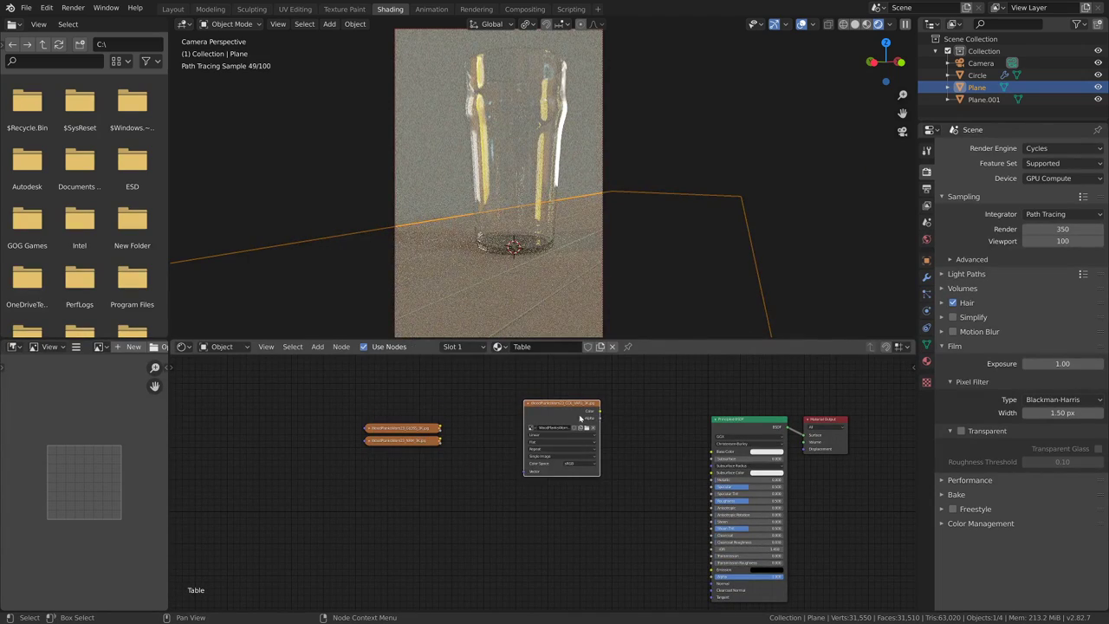
drag(600, 410, 712, 451)
drag(561, 403, 512, 381)
- Expand the GLOSS texture node, place it below the colour texture, and set its color space to Linear
click(367, 428)
drag(372, 433, 507, 471)
click(518, 520)
click(516, 533)
- Add an Invert node after the GLOSS texture and connect its output to the Principled BSDF's Roughness
key(shift+a)
mouse_move(579, 482)
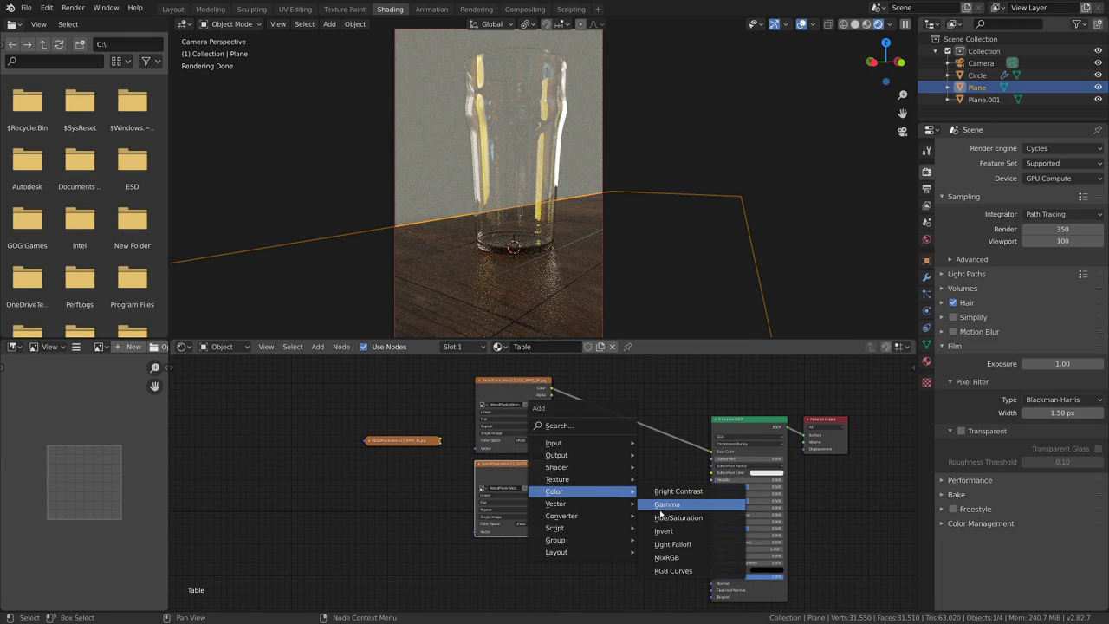
click(665, 525)
click(562, 462)
drag(551, 471, 712, 500)
scroll(641, 537, up, 2)
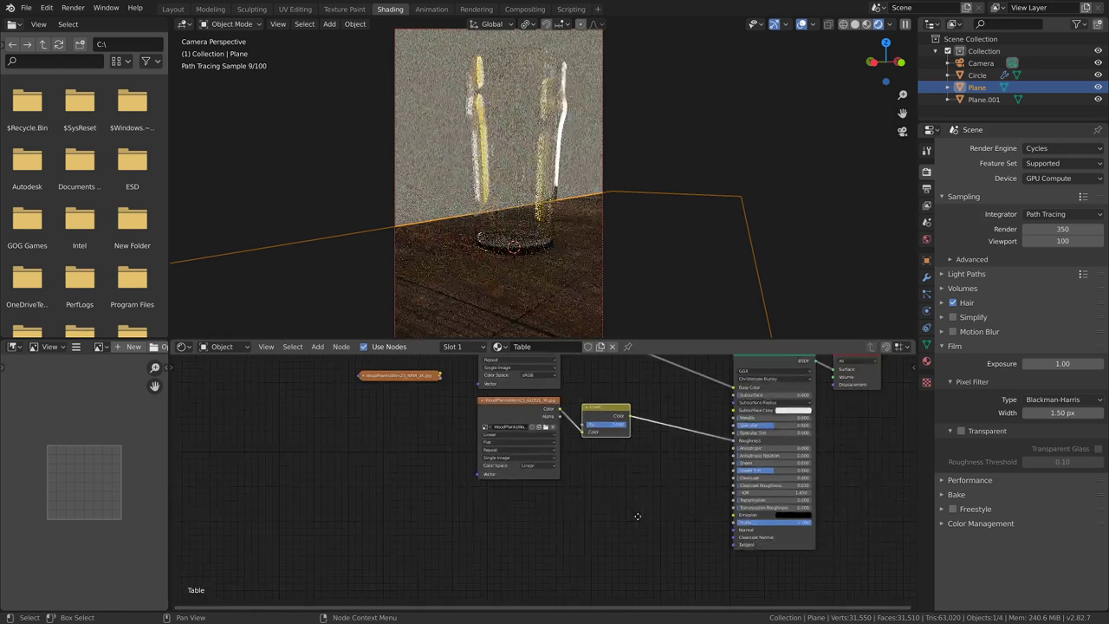
- Expand the NRM texture node below the GLOSS texture, set its color space to Linear, and widen the node
click(362, 373)
drag(392, 372, 505, 496)
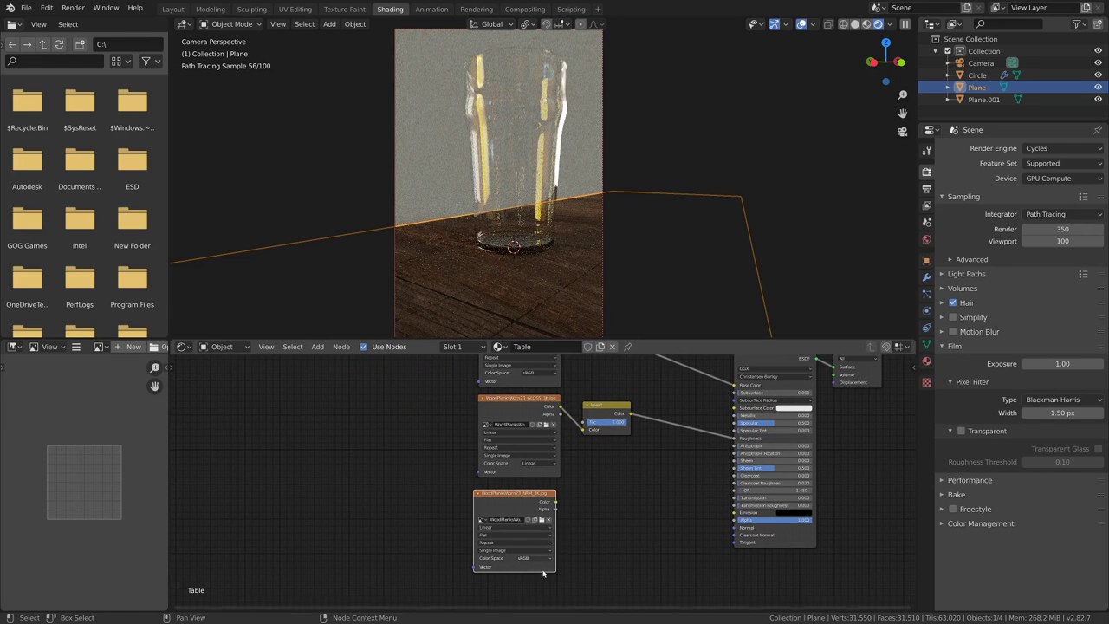
click(534, 559)
click(526, 542)
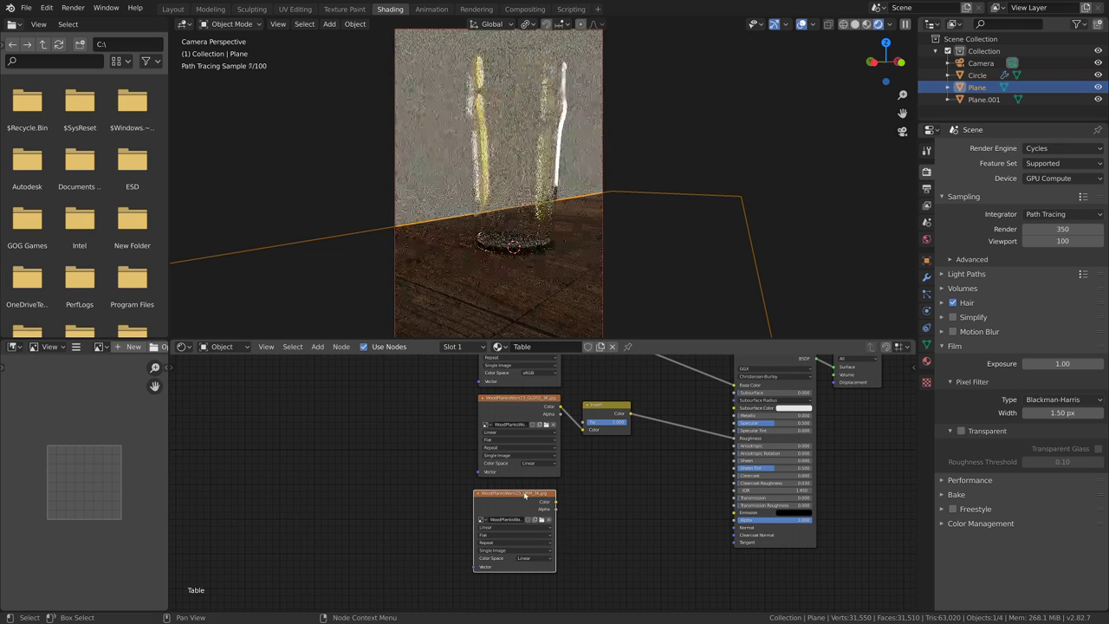
click(557, 521)
drag(555, 520, 526, 507)
- Add a Normal Map node, feed it the NRM texture's Color, and connect its Normal output to the Principled BSDF's Normal
key(shift+a)
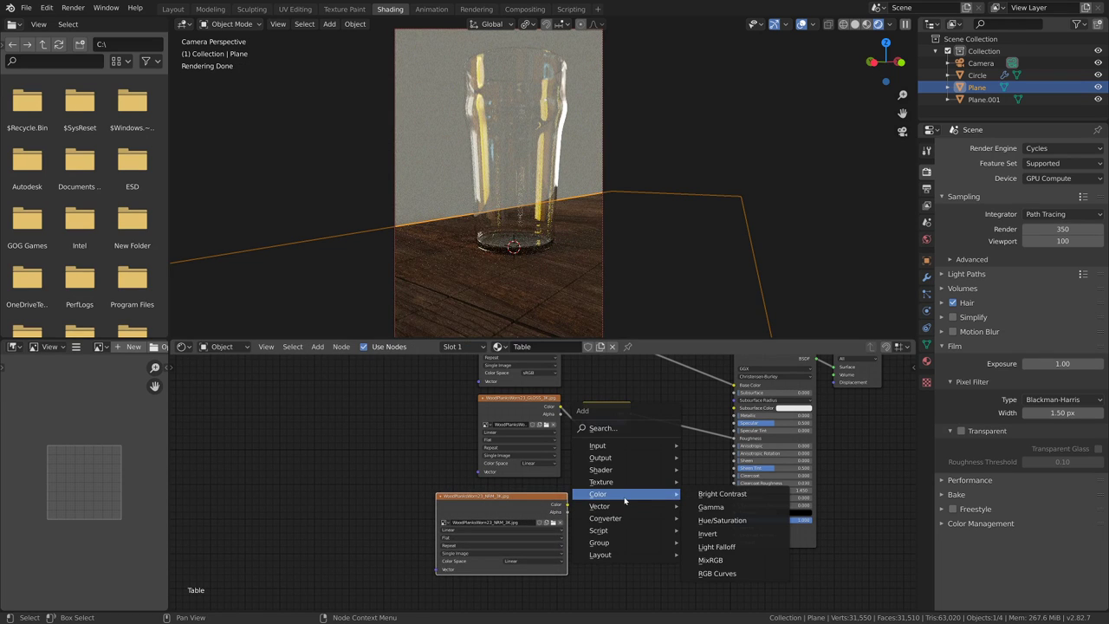
mouse_move(619, 518)
click(717, 469)
click(610, 491)
drag(568, 504, 610, 533)
drag(660, 501, 734, 526)
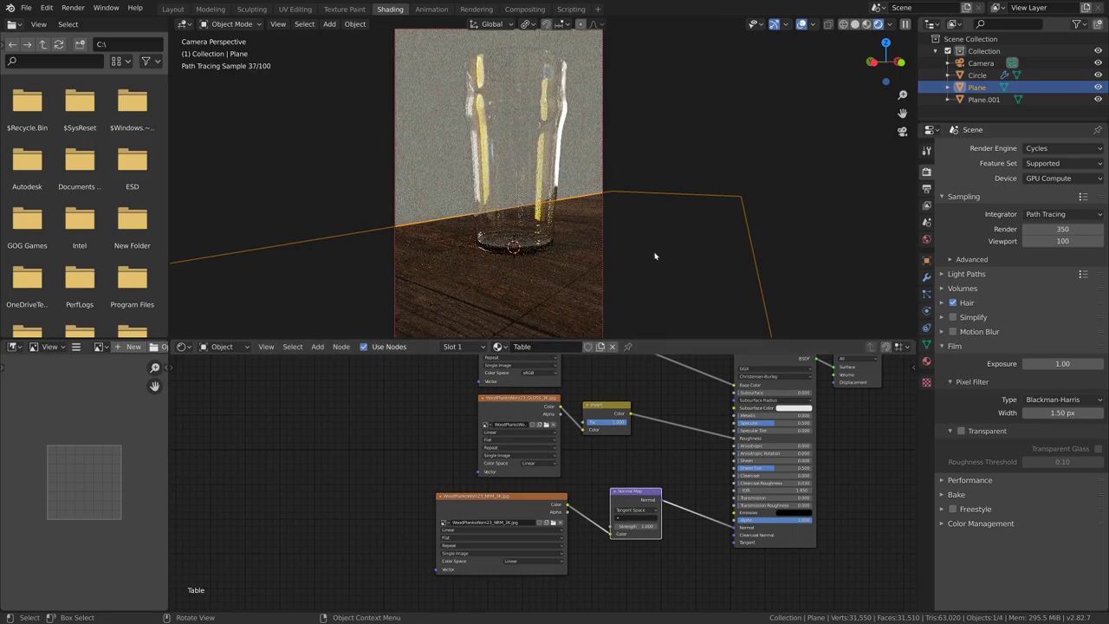
- Enter Edit Mode on the table plane from the top view and unwrap all of its planks
middle_drag(639, 223, 631, 351)
scroll(594, 288, down, 7)
middle_drag(634, 296, 646, 292)
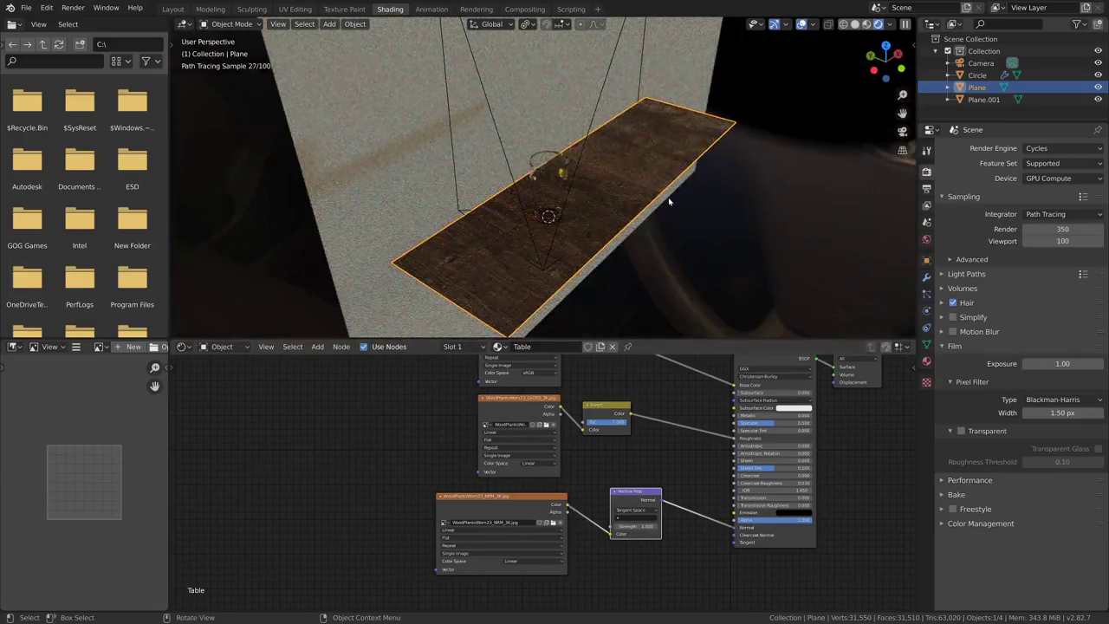
middle_drag(671, 201, 690, 276)
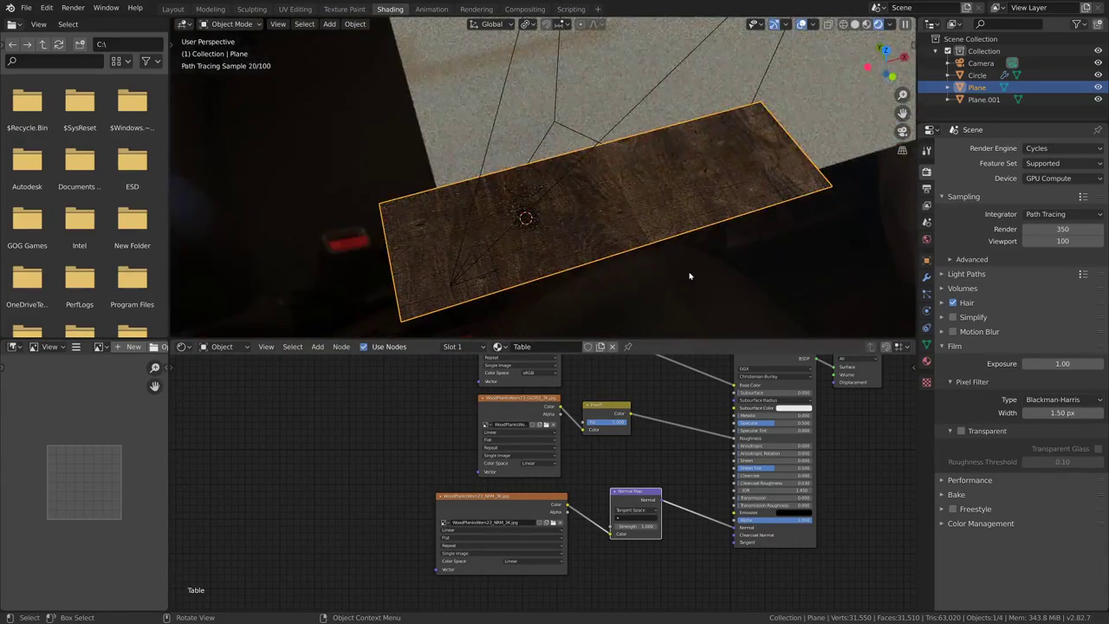
key(KP_7)
key(Tab)
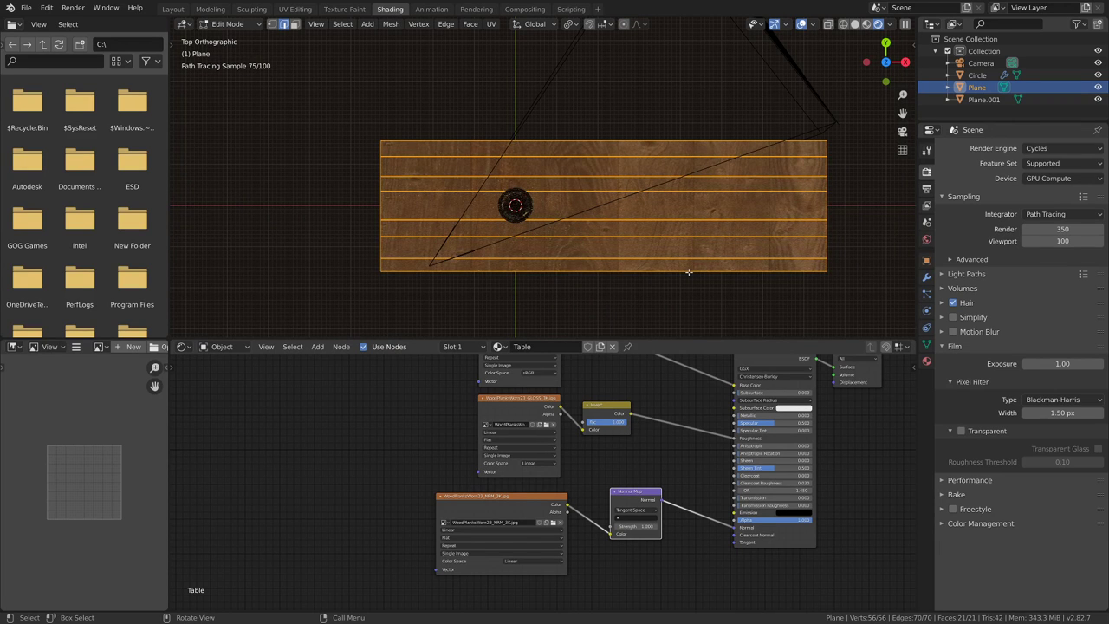
key(u)
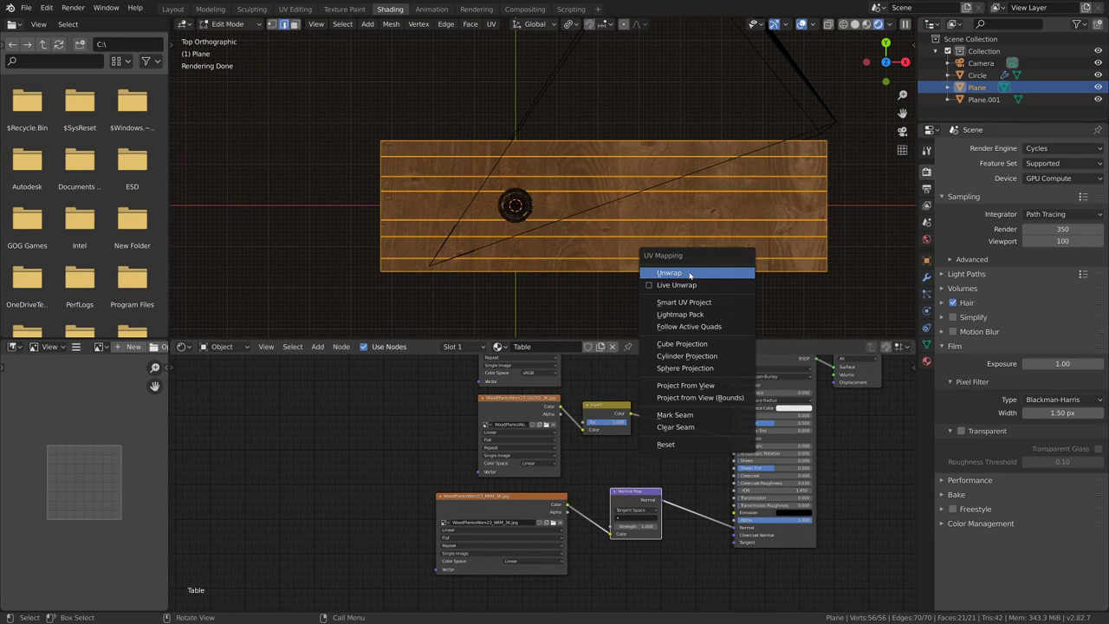
click(700, 274)
- Switch to the UV Editing workspace, display the wood colour texture behind the unwrapped planks, and select all UVs
click(295, 9)
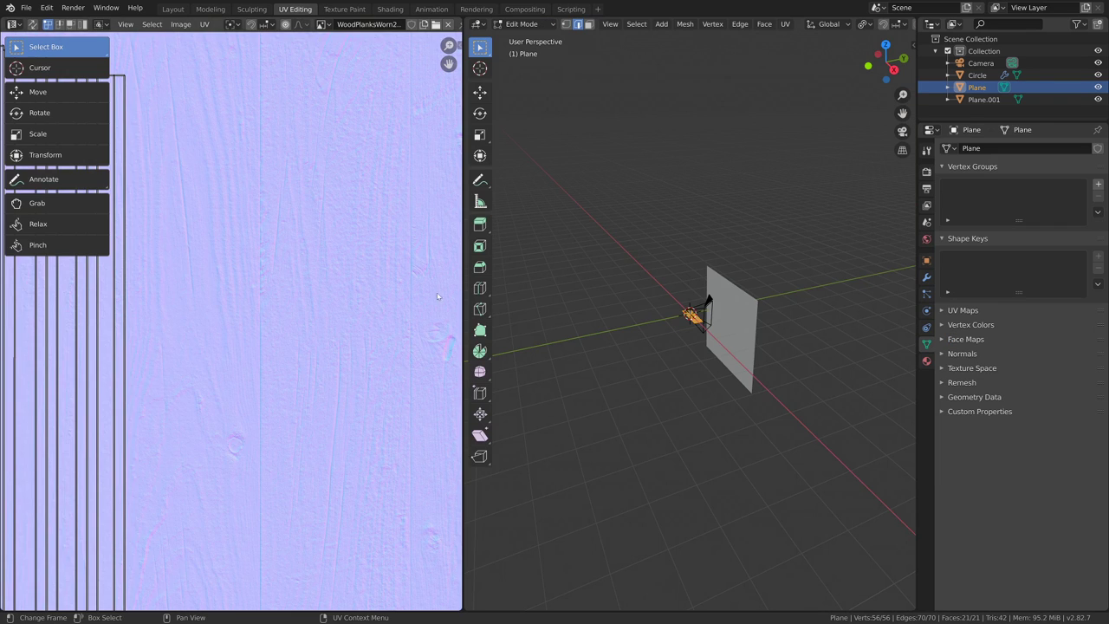
key(Home)
middle_drag(286, 333, 374, 315)
scroll(374, 314, up, 2)
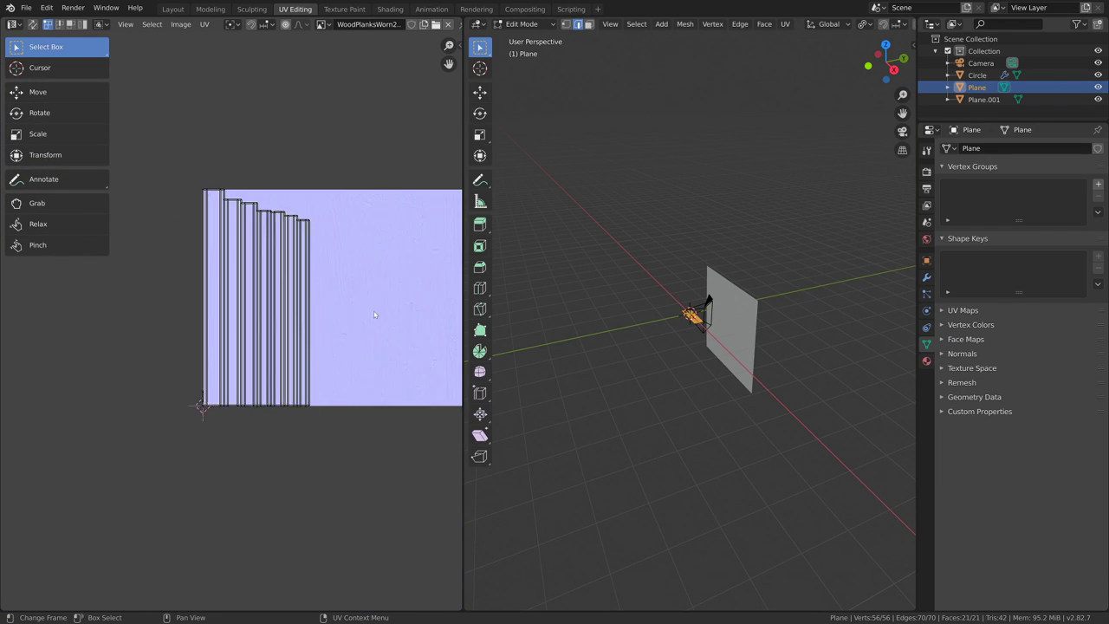
ctrl+scroll(401, 320, down, 3)
scroll(401, 320, down, 2)
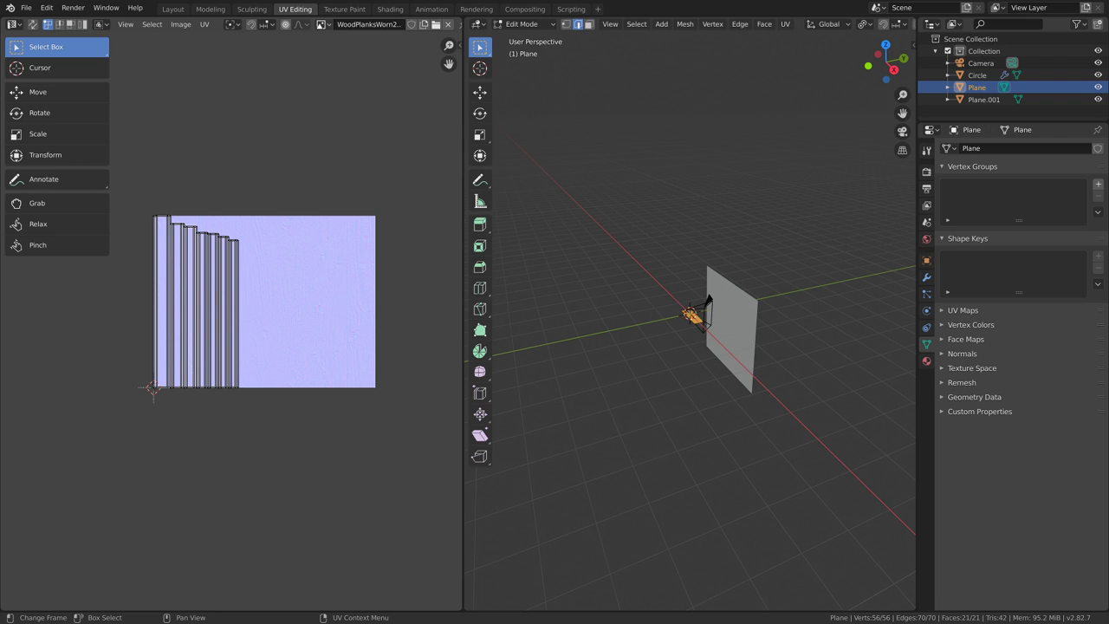
click(320, 23)
click(386, 98)
key(a)
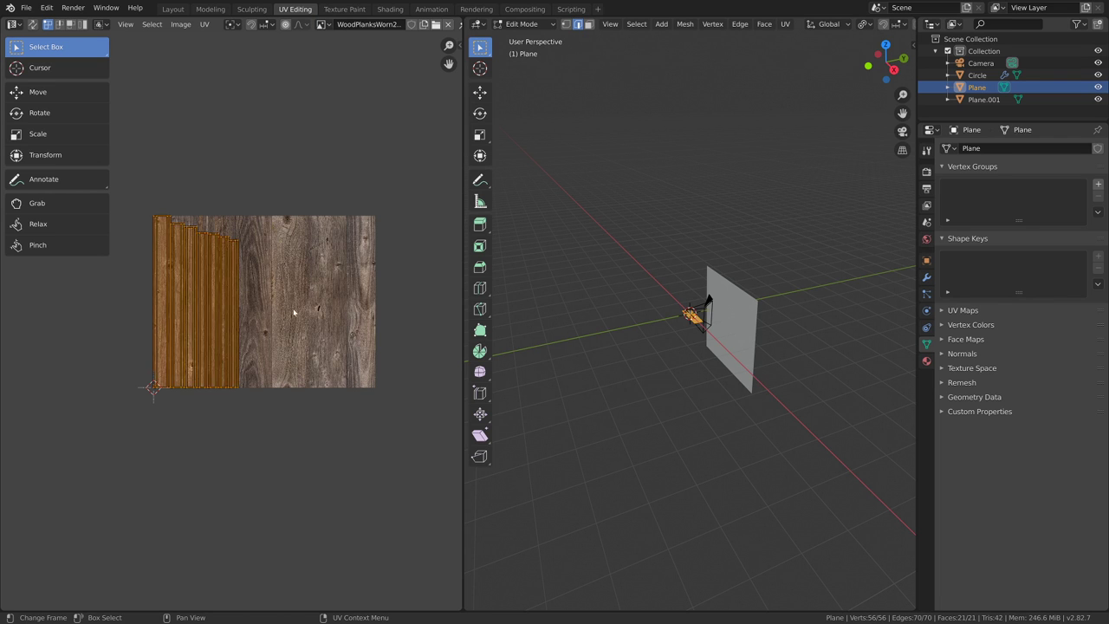
key(r)
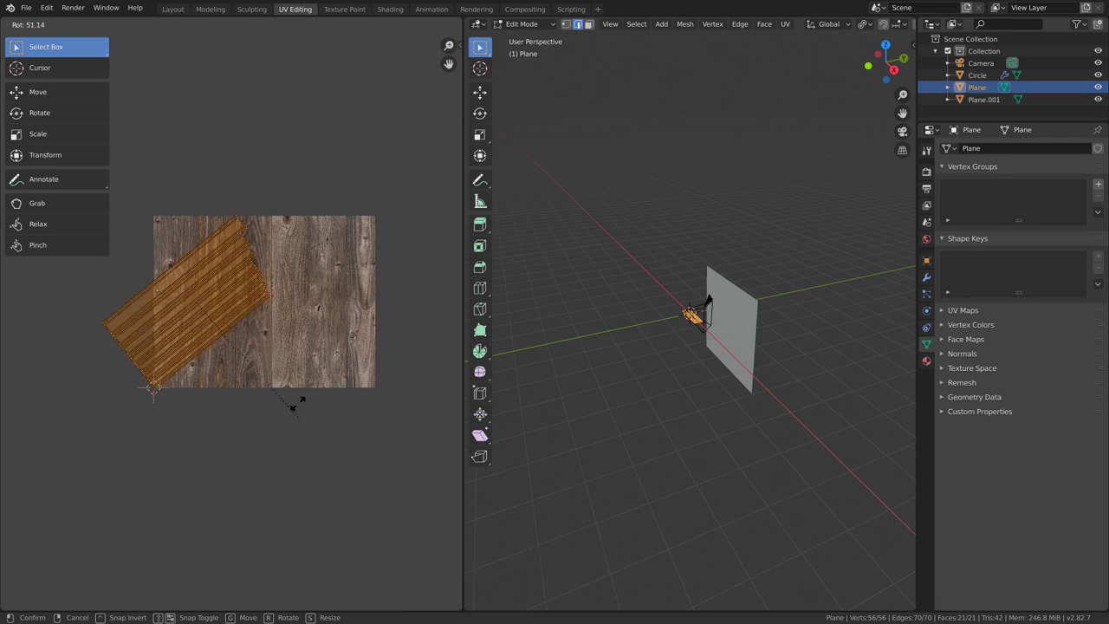
key(Escape)
scroll(300, 358, up, 2)
scroll(300, 358, up, 2)
scroll(300, 359, down, 3)
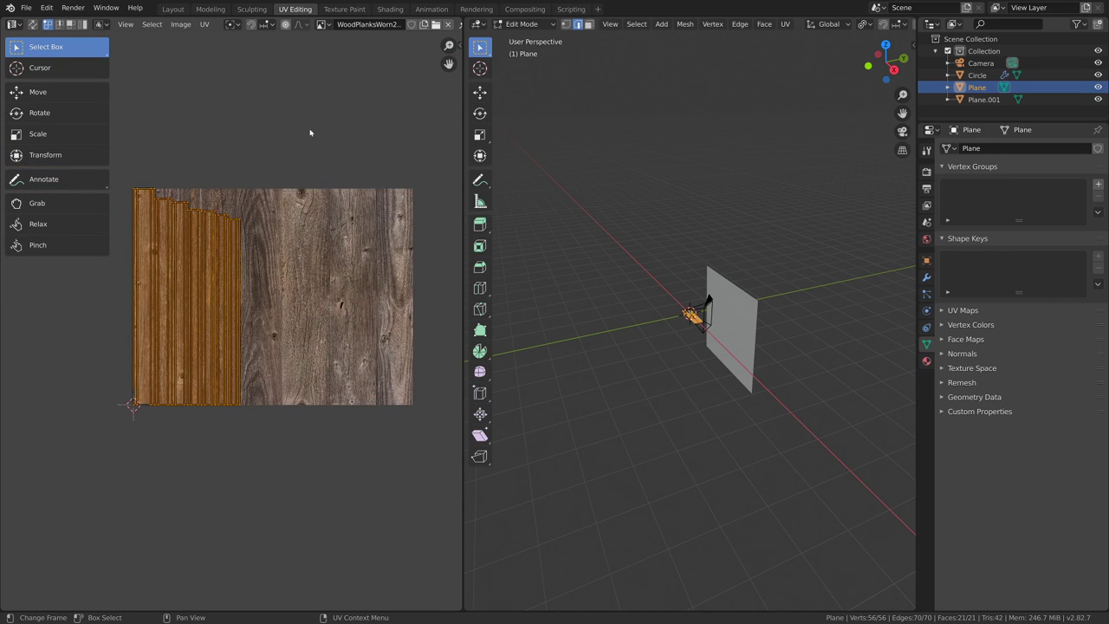
key(g)
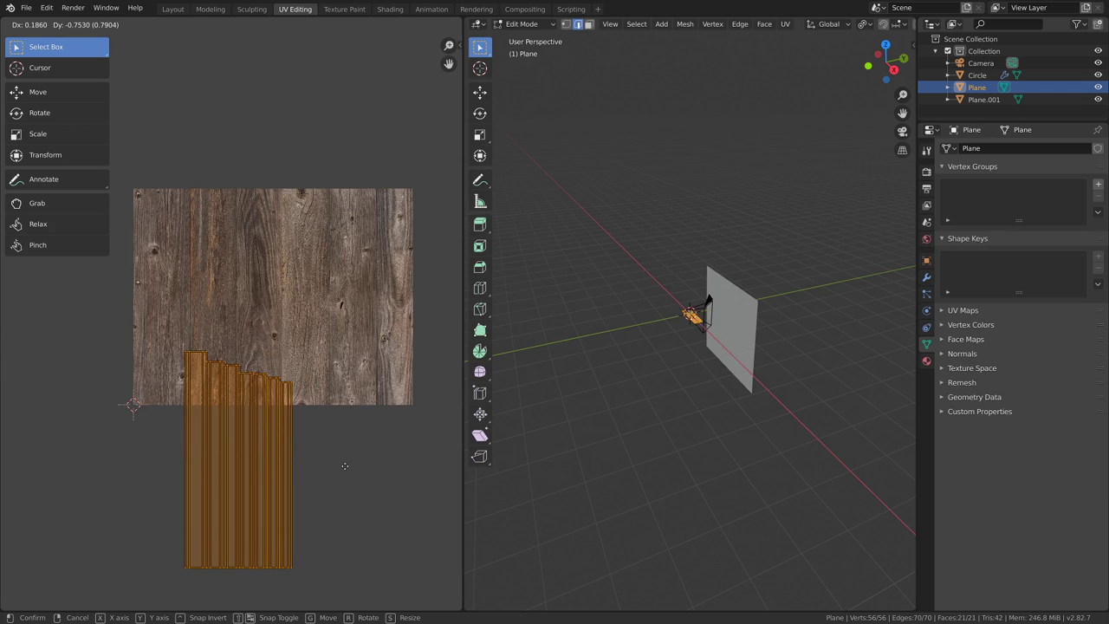
right_click(346, 375)
- Scale all plank UVs up to roughly twice their size and move them clear of the wood image on its right side
key(s)
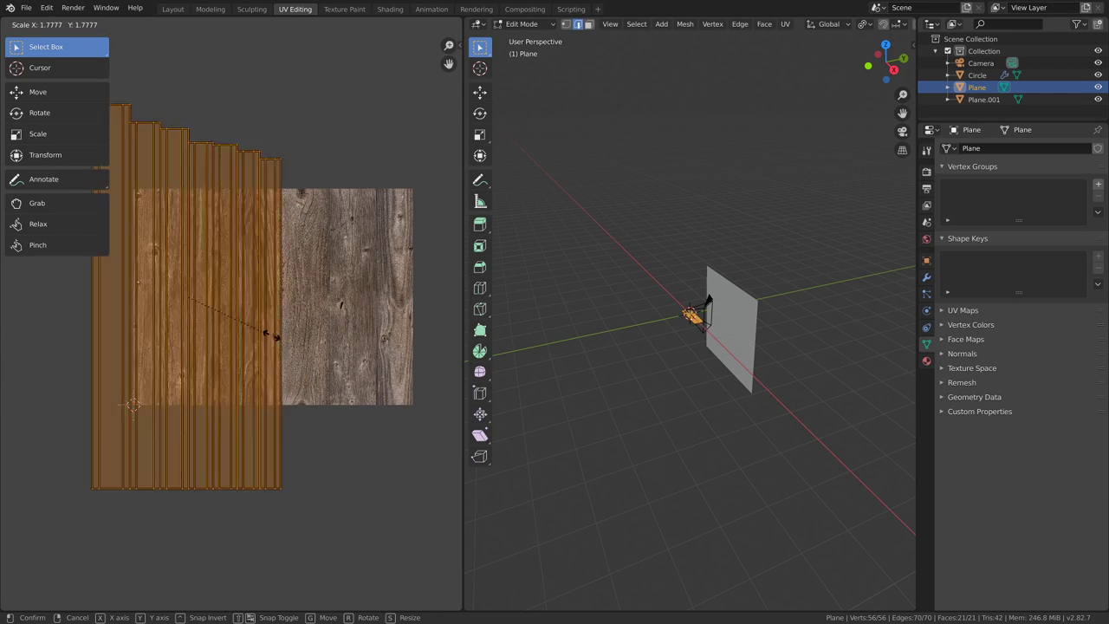
click(302, 345)
key(g)
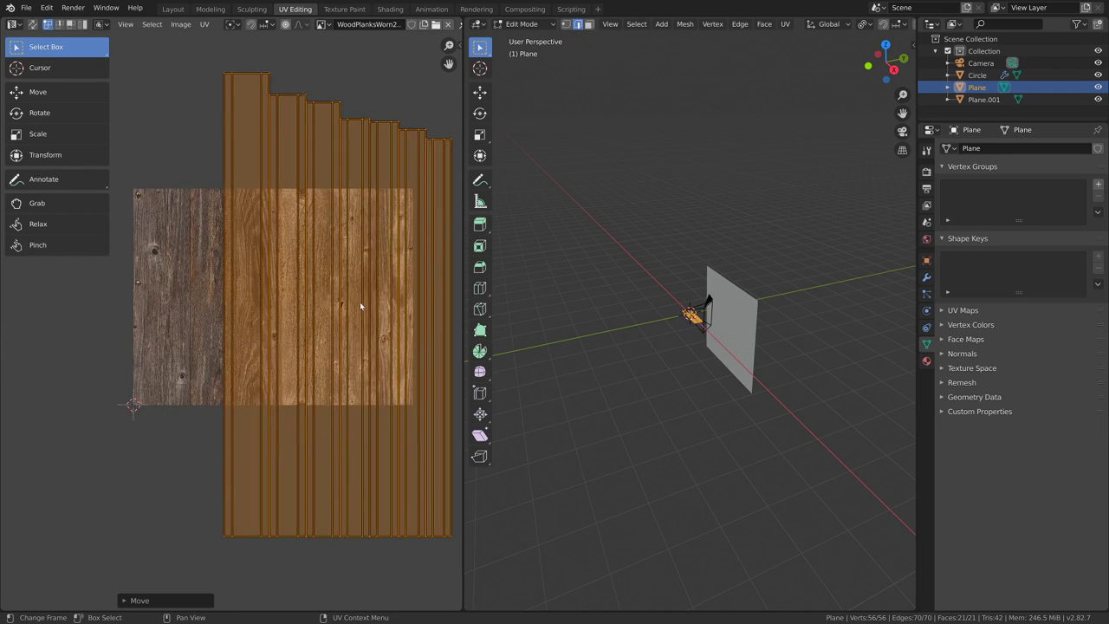
scroll(365, 302, down, 3)
click(421, 295)
- Select the widest plank UV island, move it onto the wood image, and scale it to fit within a single board
key(alt+a)
key(b)
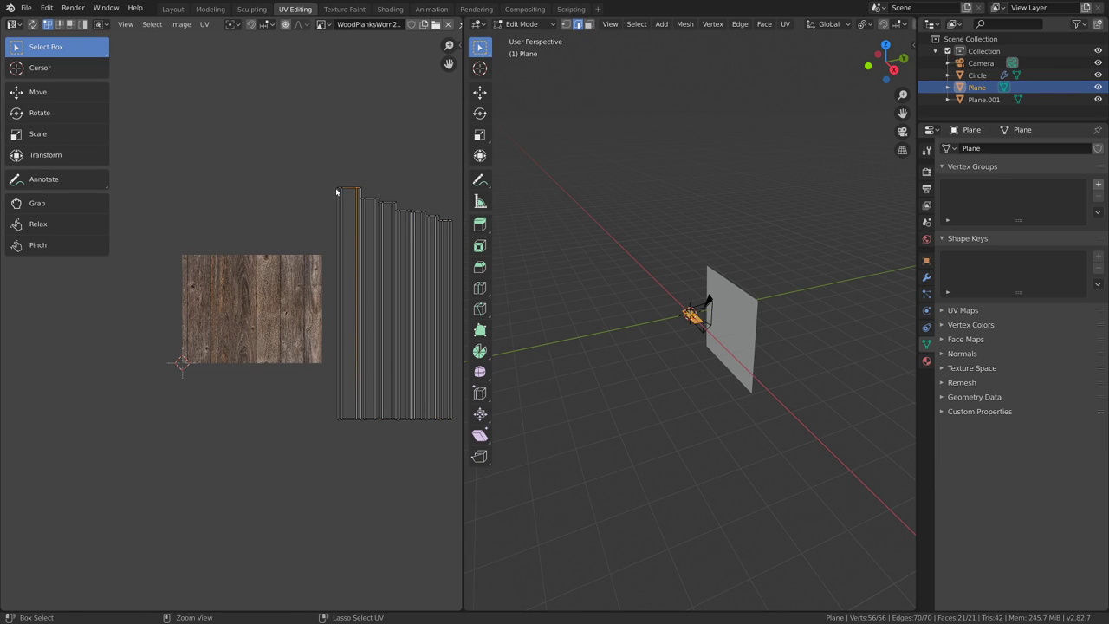
click(336, 192)
key(g)
click(253, 245)
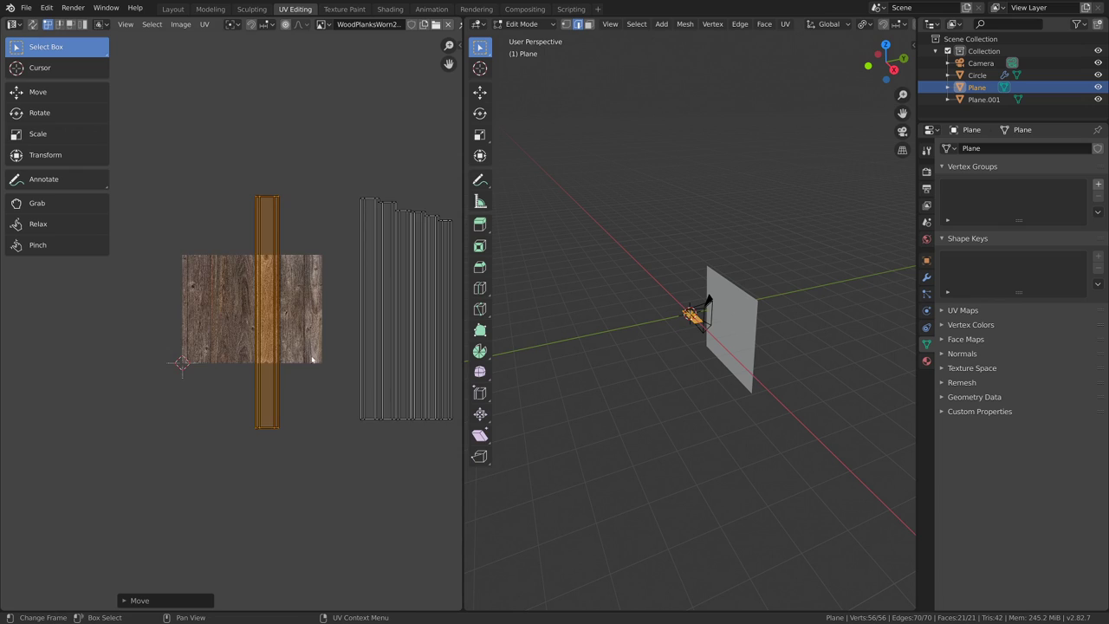
scroll(316, 370, up, 5)
key(g)
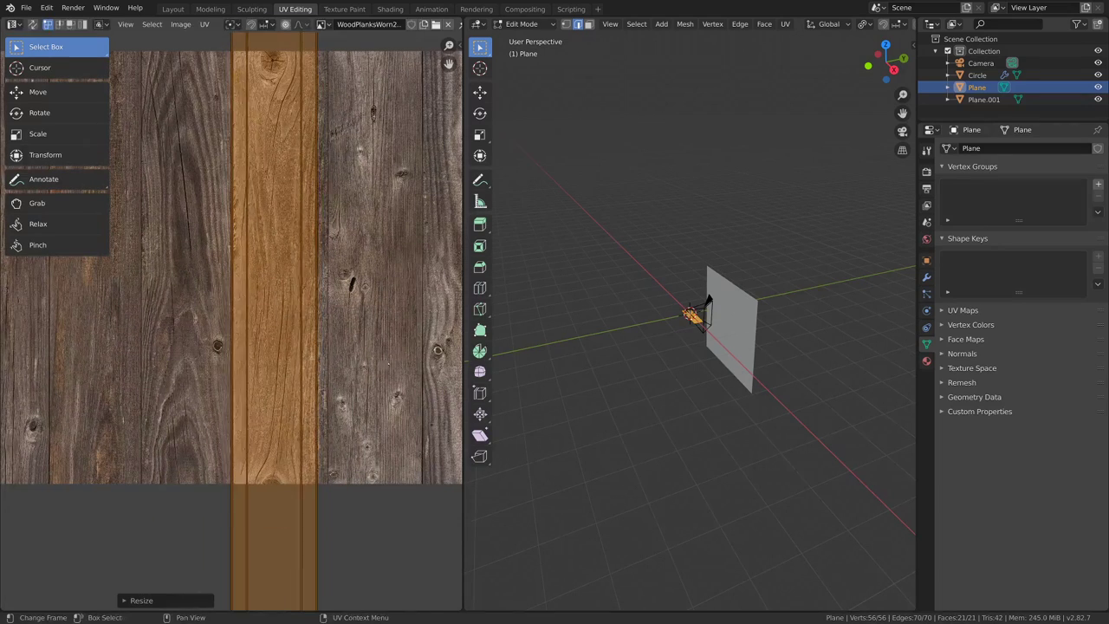
click(394, 355)
key(s)
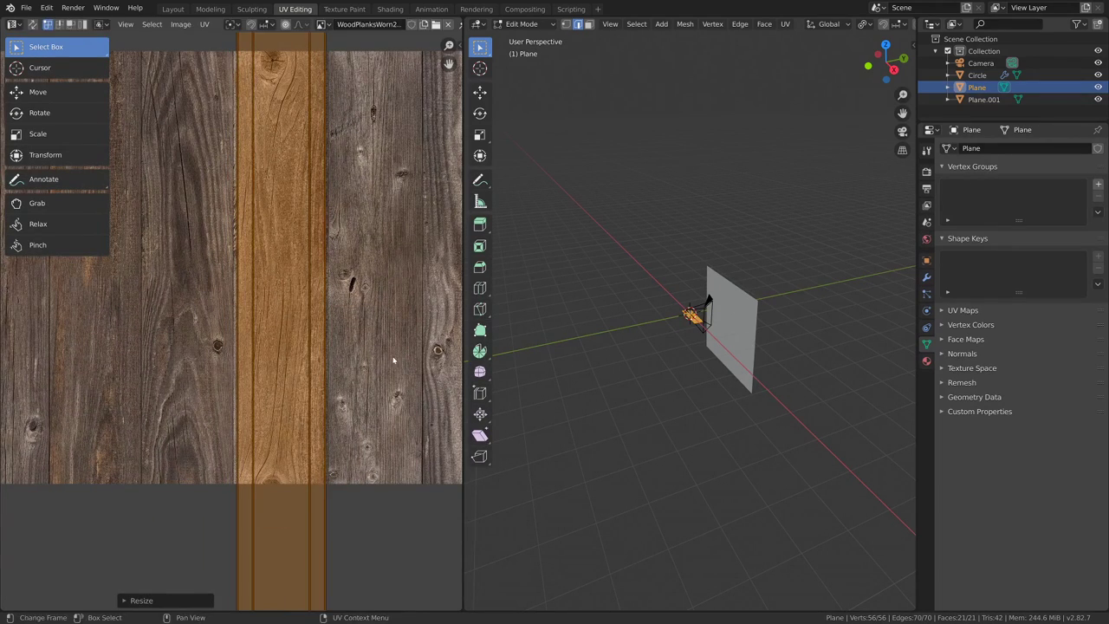
- Select the leftmost unplaced plank UV island and move it onto the wood image's third board from the left
scroll(394, 358, down, 2)
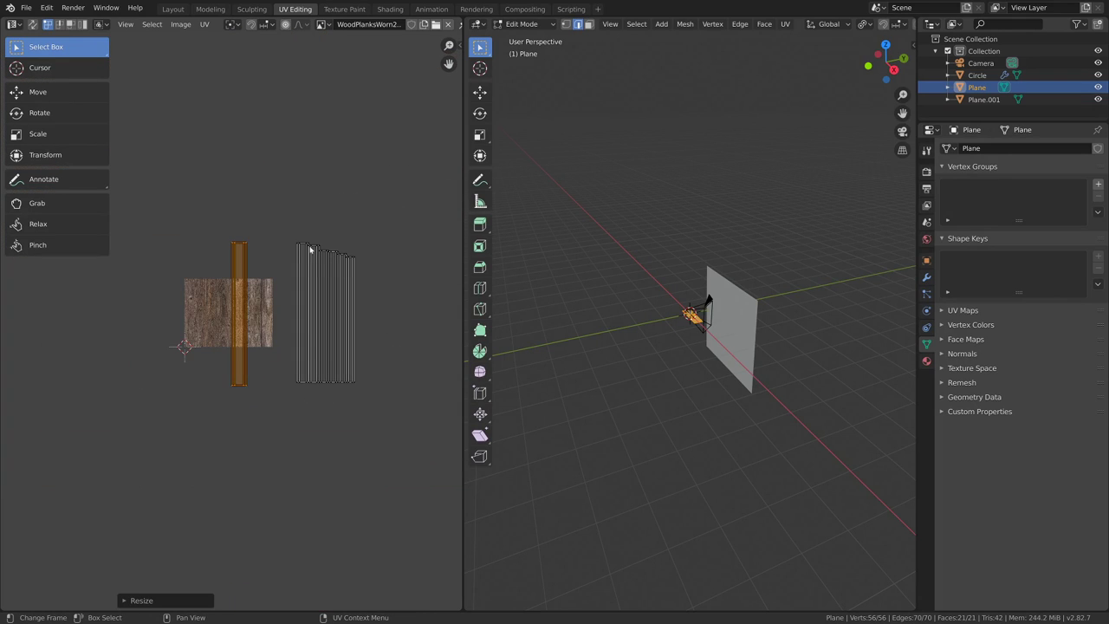
click(308, 250)
scroll(342, 342, up, 6)
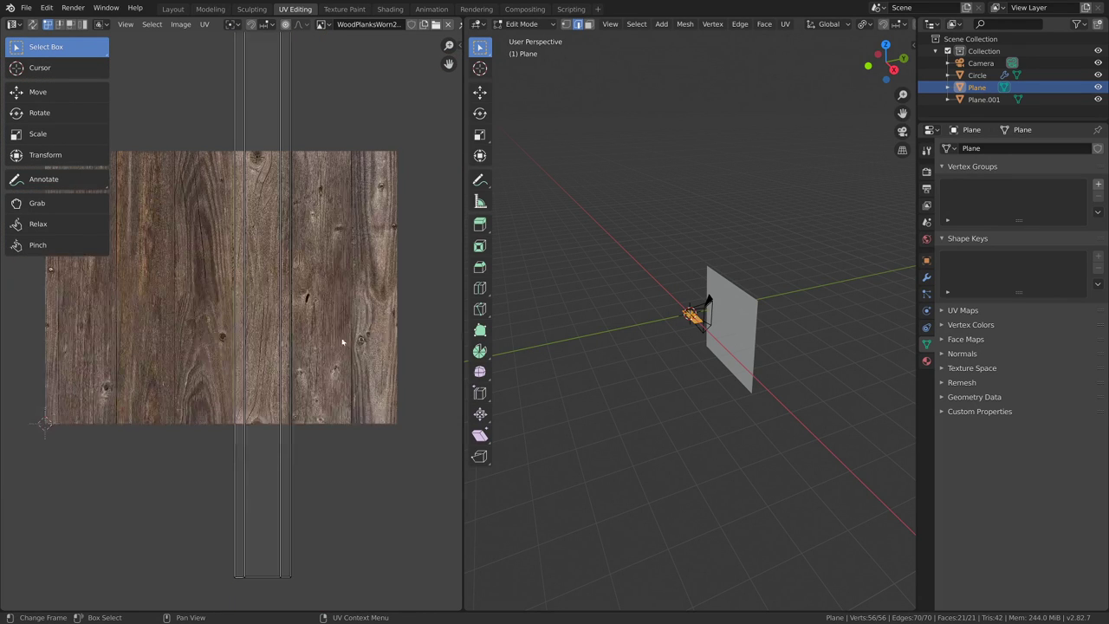
key(g)
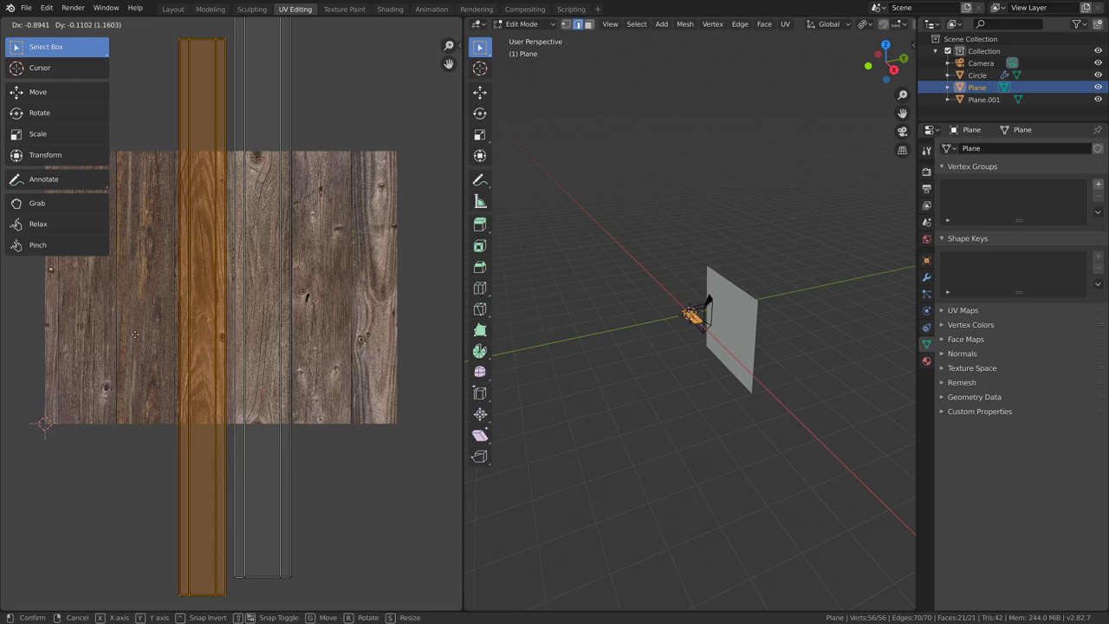
click(252, 341)
key(g)
click(254, 339)
- Scale and nudge the island in small adjustments until it fits the width of the third board
key(s)
click(265, 336)
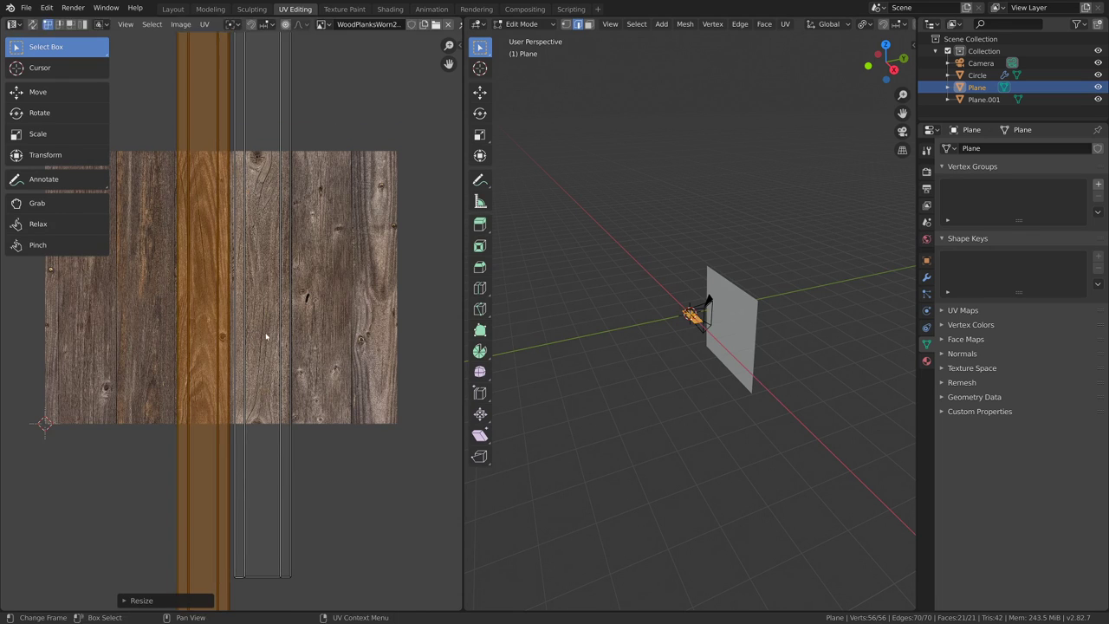
key(g)
click(268, 336)
key(s)
click(310, 329)
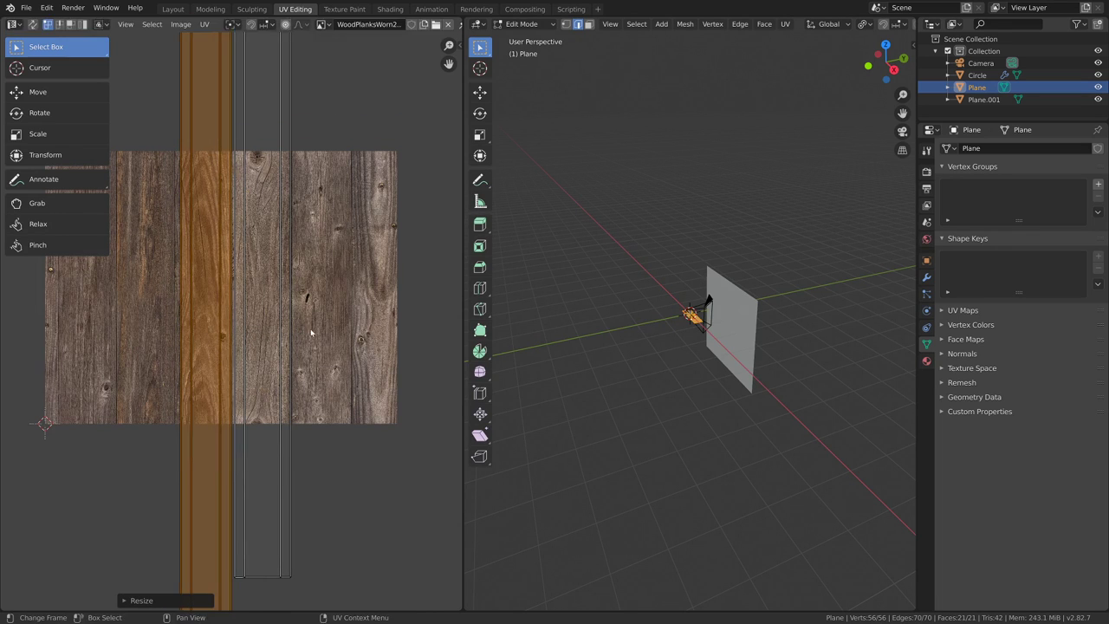
key(g)
click(310, 329)
key(s)
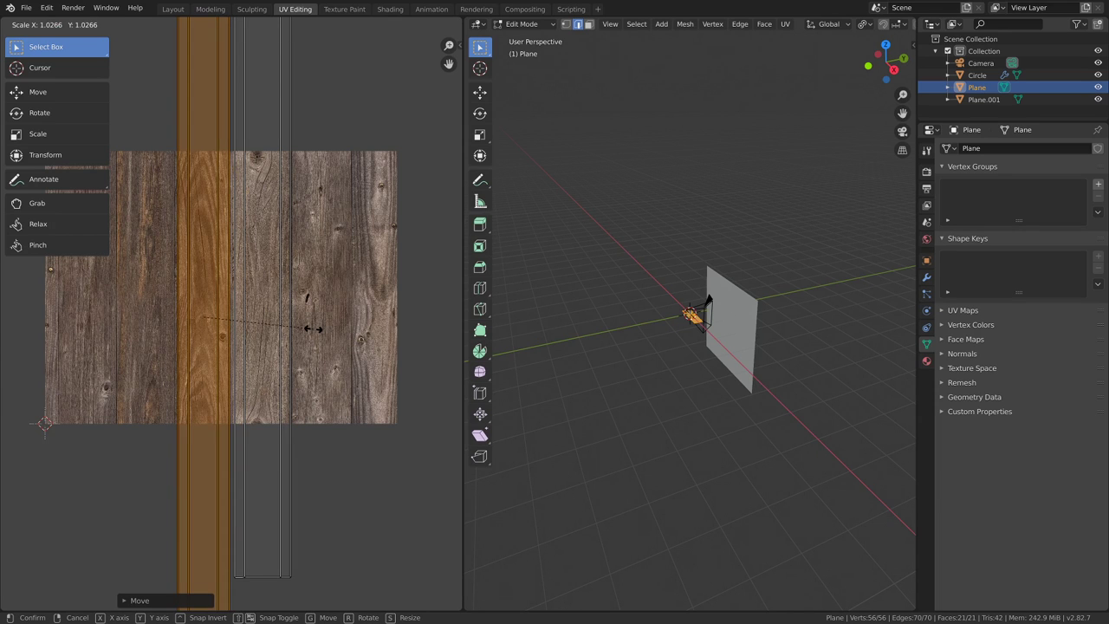
click(312, 327)
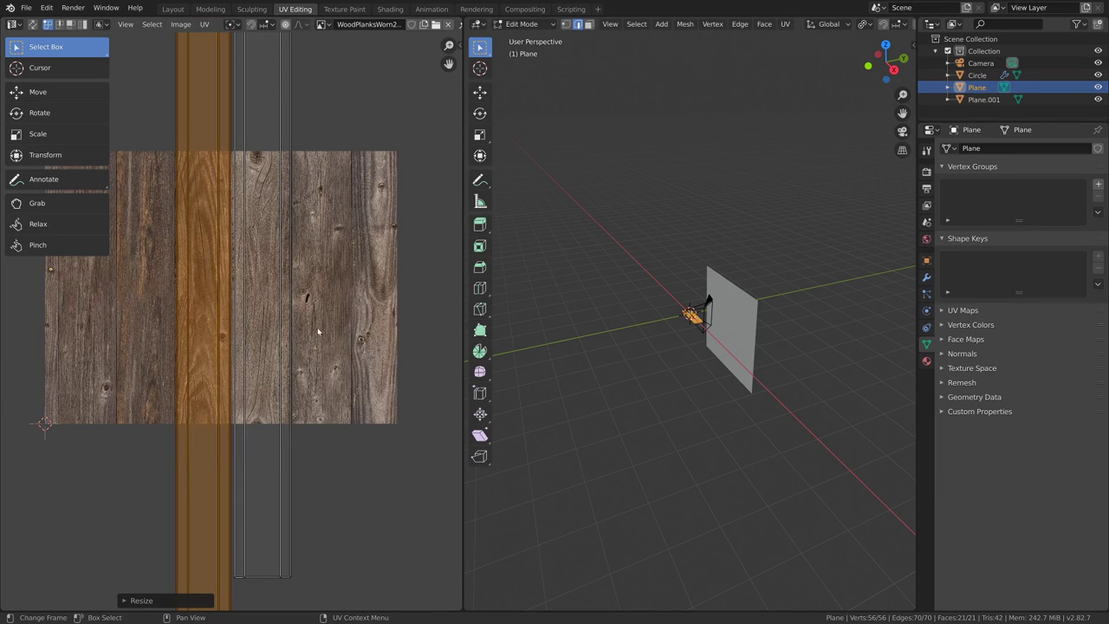
scroll(294, 365, down, 4)
scroll(294, 365, up, 6)
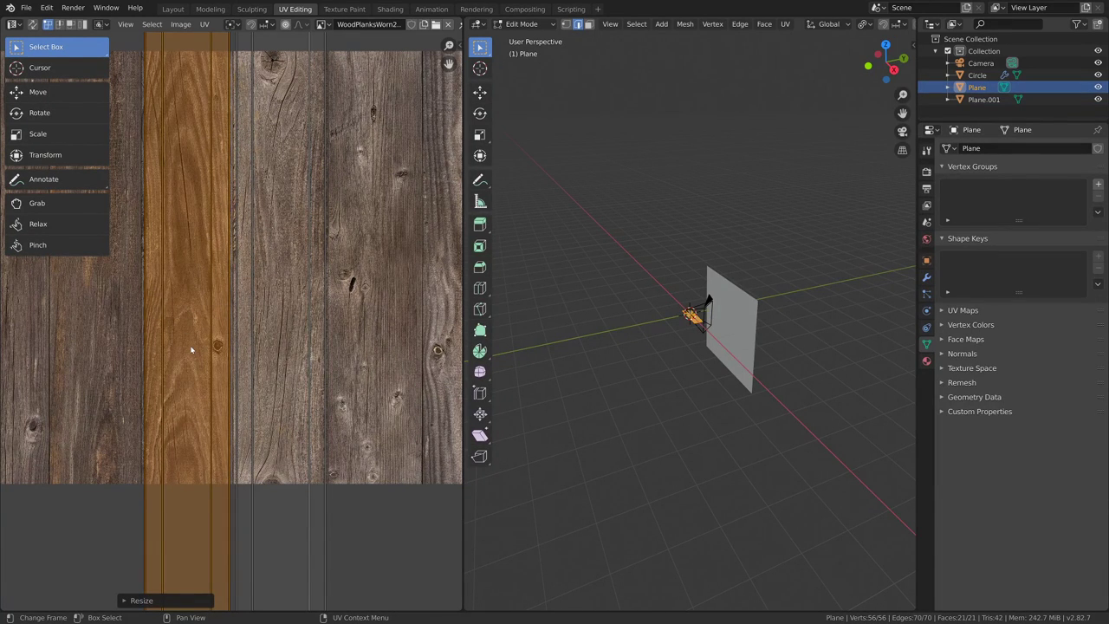
- Select the widest remaining plank UV island, move it onto the fifth board from the left, and scale it to the board's width
scroll(396, 366, down, 5)
scroll(397, 366, up, 2)
scroll(396, 365, down, 2)
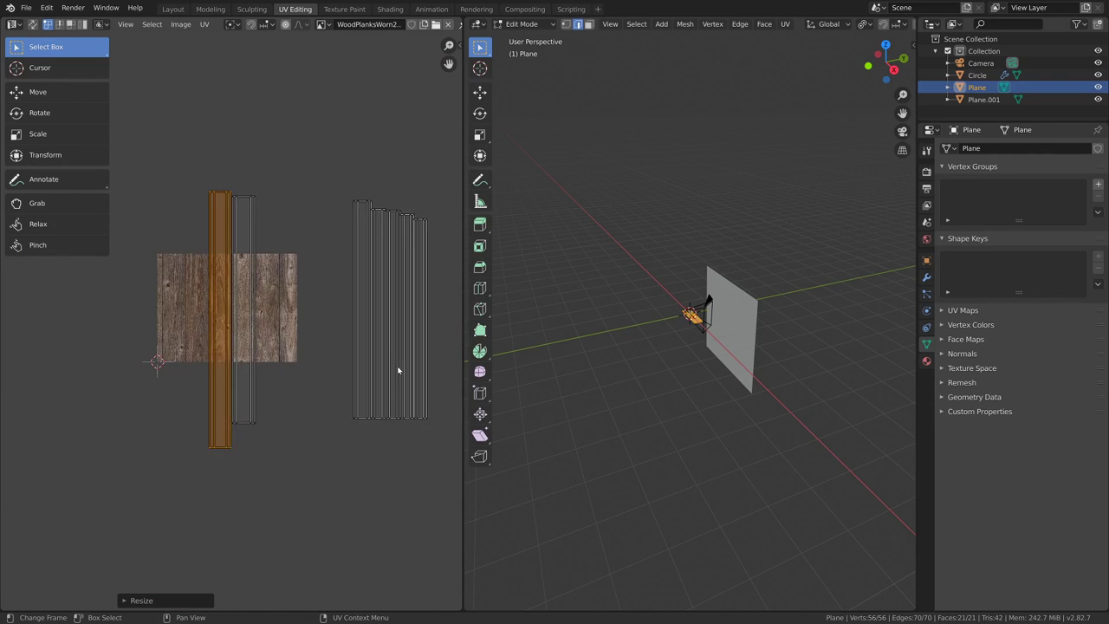
click(385, 171)
key(ctrl+l)
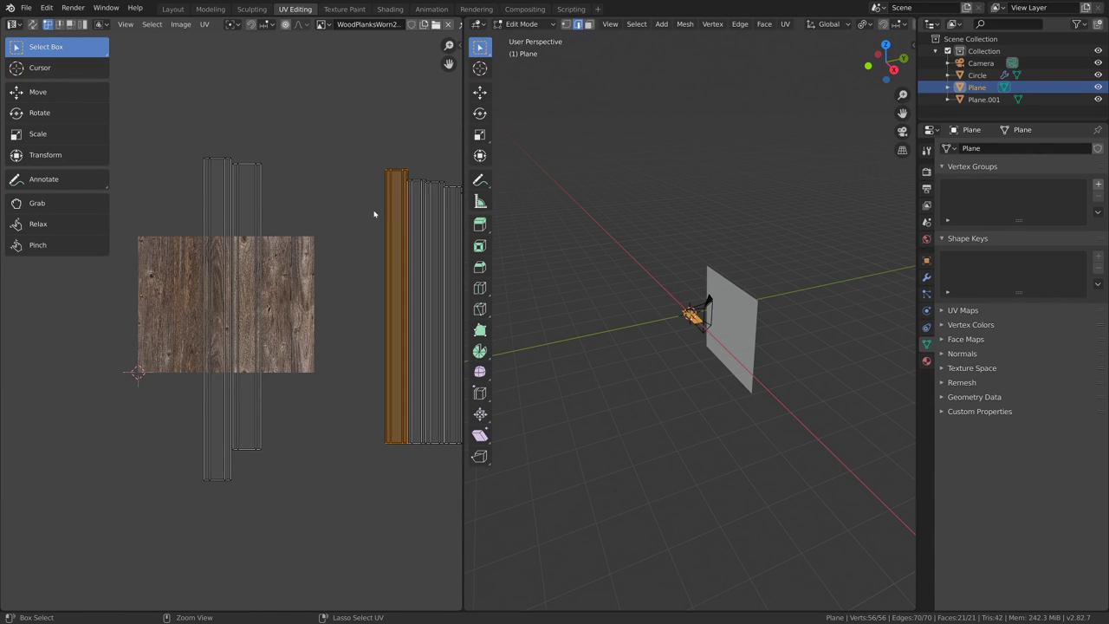
key(g)
click(300, 315)
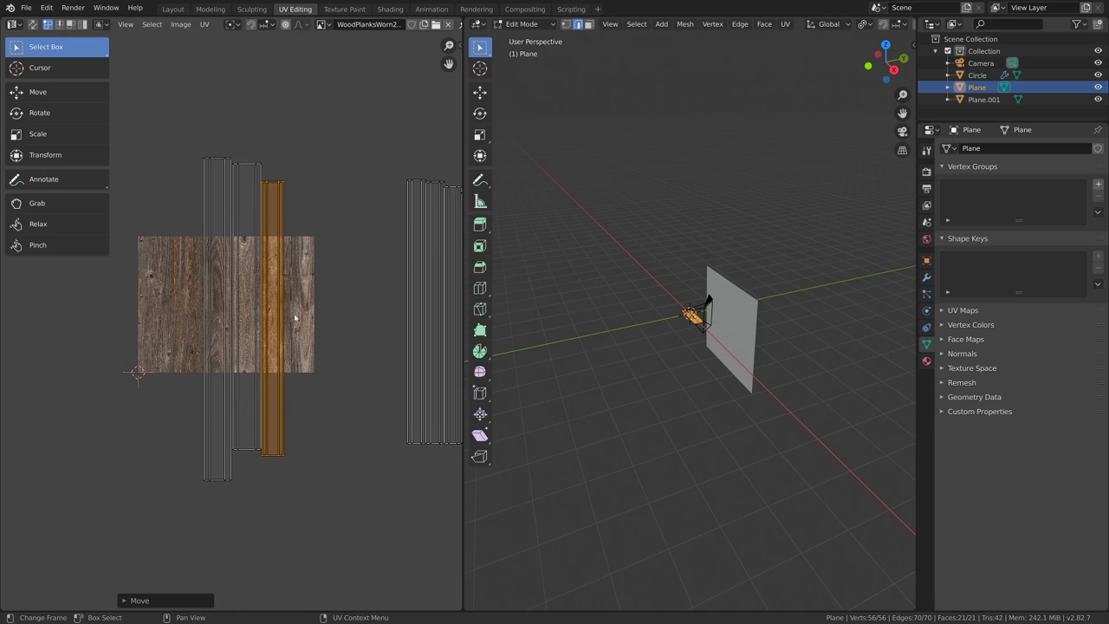
scroll(358, 315, up, 4)
key(s)
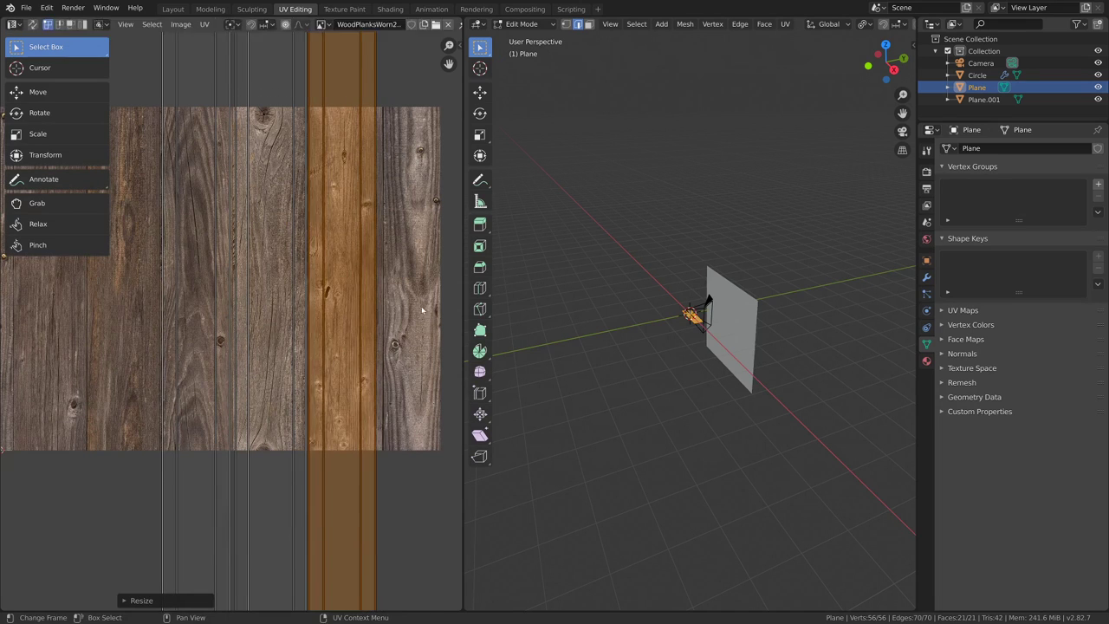
click(433, 306)
key(g)
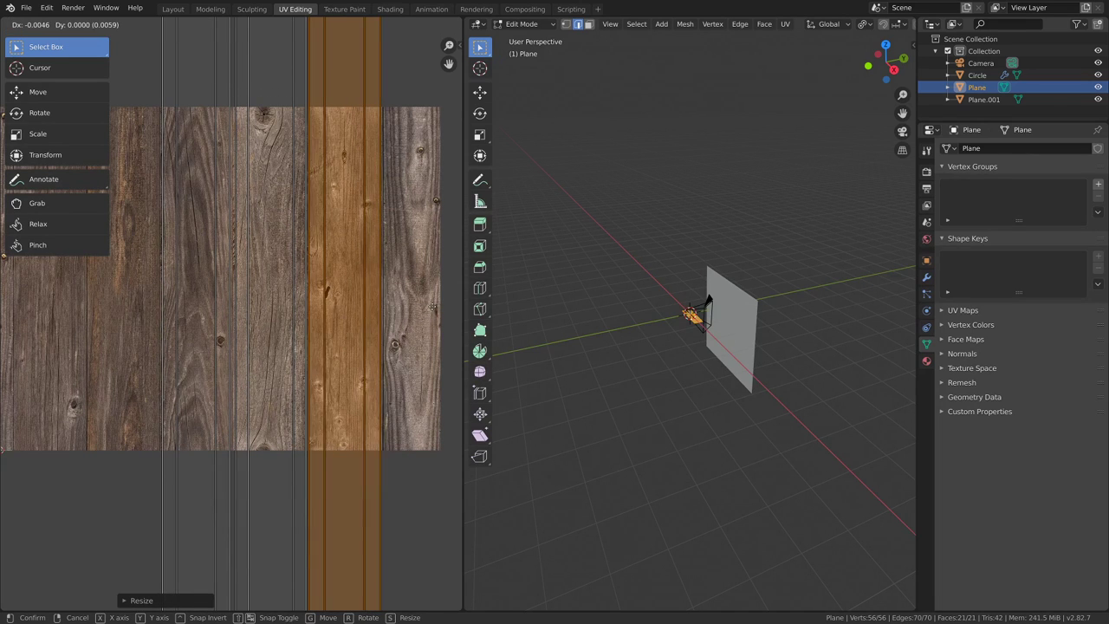
click(433, 308)
- Select the leftmost remaining plank UV island and move it onto the rightmost board of the wood image
scroll(350, 351, down, 7)
click(343, 268)
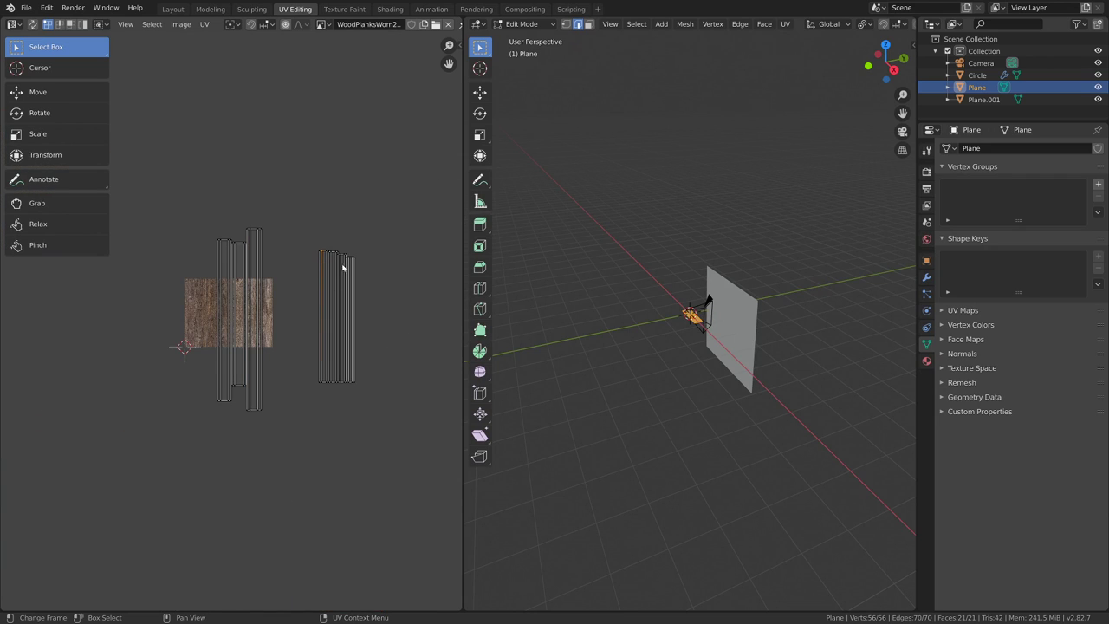
scroll(339, 344, up, 7)
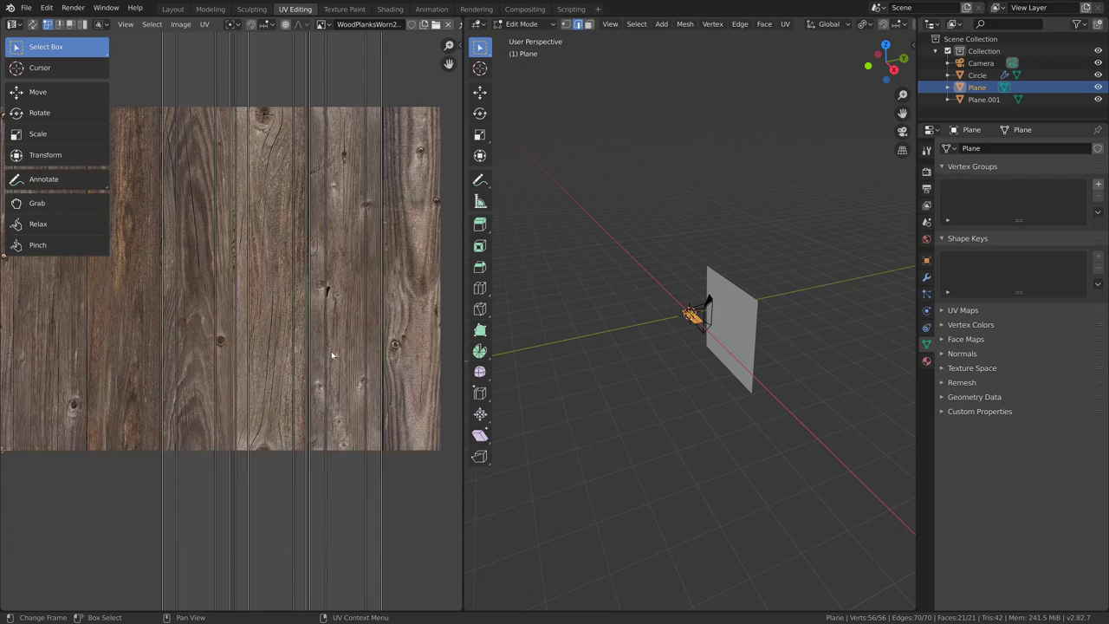
scroll(331, 351, down, 4)
key(g)
click(231, 315)
scroll(302, 325, up, 4)
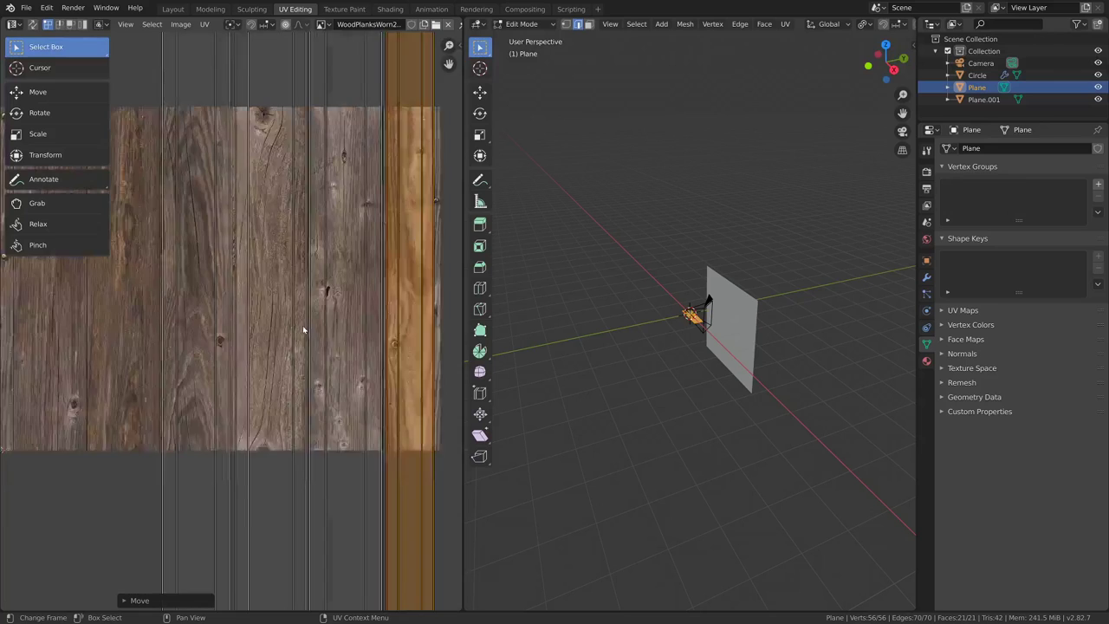
scroll(302, 329, up, 1)
middle_drag(404, 332, 216, 334)
scroll(361, 332, up, 1)
- Scale up and reposition the island so it fits the width of the rightmost board
key(s)
click(352, 324)
key(g)
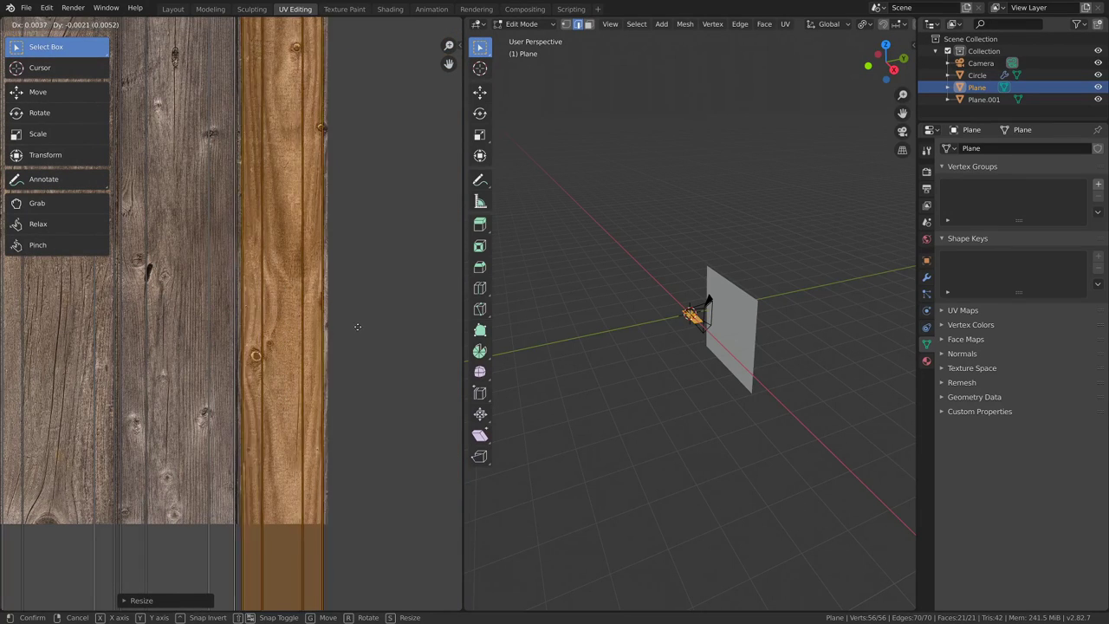
click(357, 326)
scroll(361, 328, down, 2)
key(s)
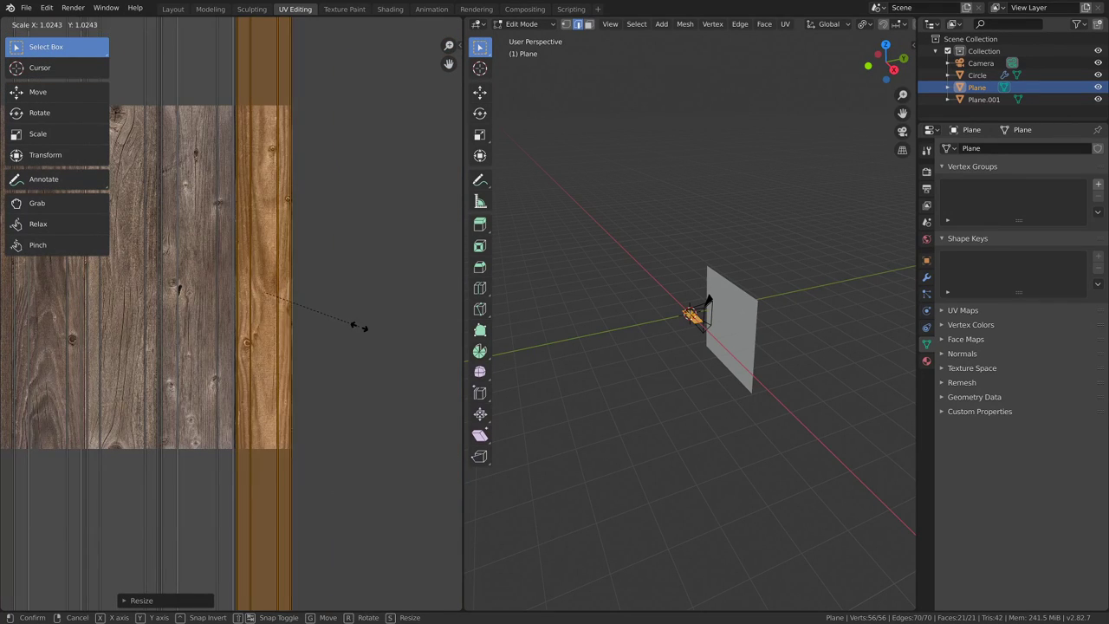
click(355, 326)
- Select the leftmost unplaced plank UV island and fit it by position and scale over the second board from the left
scroll(367, 186, down, 3)
click(365, 185)
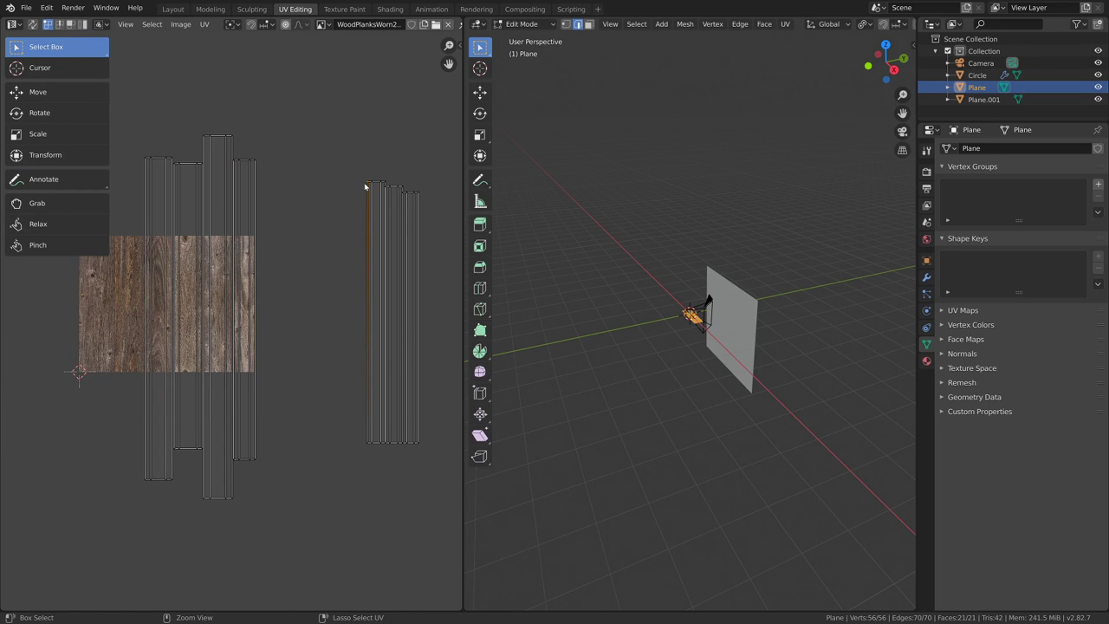
key(ctrl+l)
shift+middle_drag(221, 327, 300, 328)
key(g)
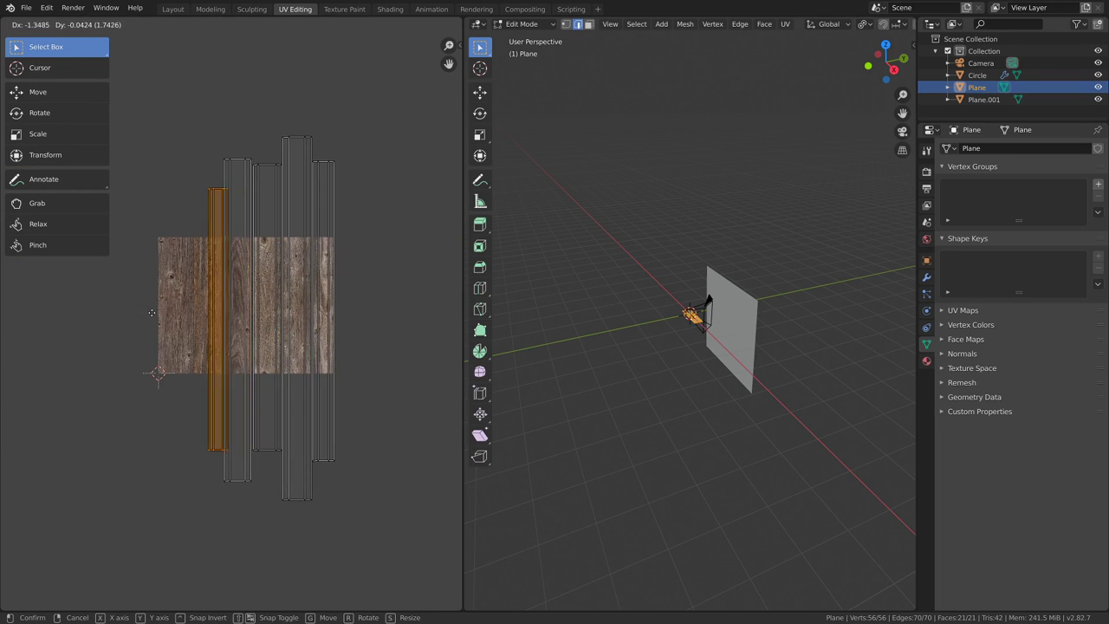
click(161, 317)
shift+middle_drag(161, 317, 298, 329)
scroll(297, 330, up, 4)
scroll(370, 360, up, 1)
ctrl+scroll(371, 360, right, 2)
key(s)
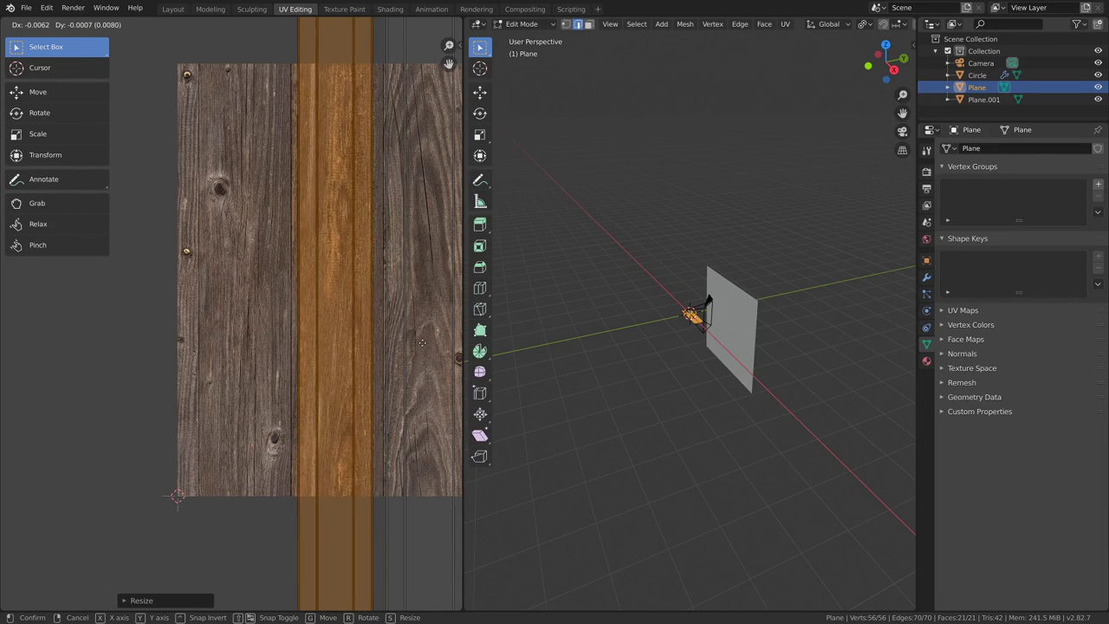
click(438, 346)
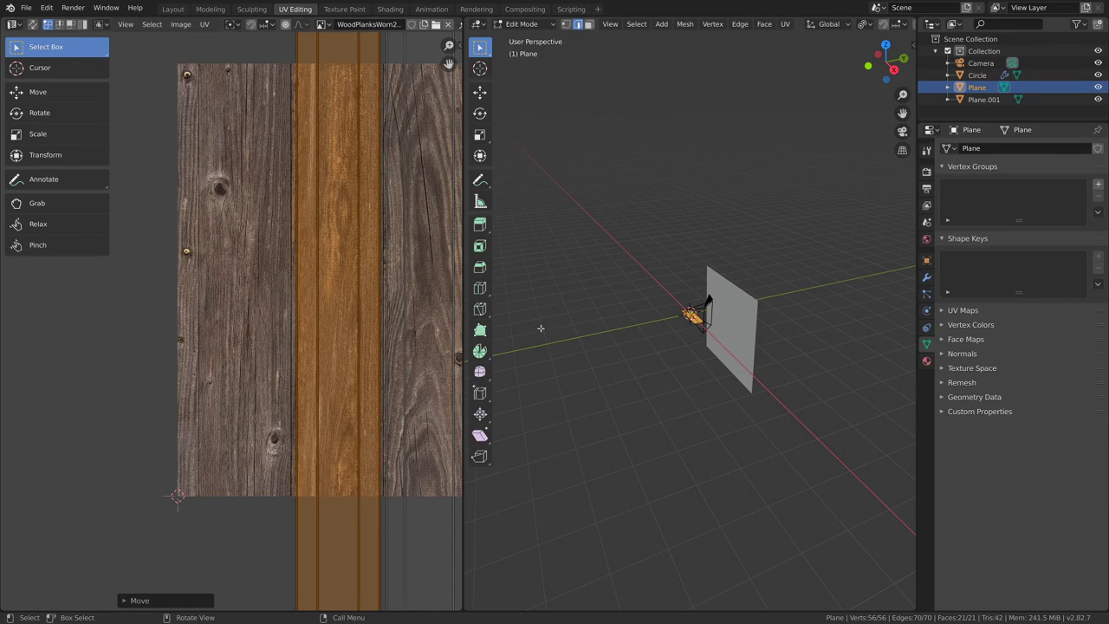
- Select the left one of the two remaining plank UV islands and move it onto the leftmost board
scroll(624, 329, down, 6)
scroll(384, 320, down, 10)
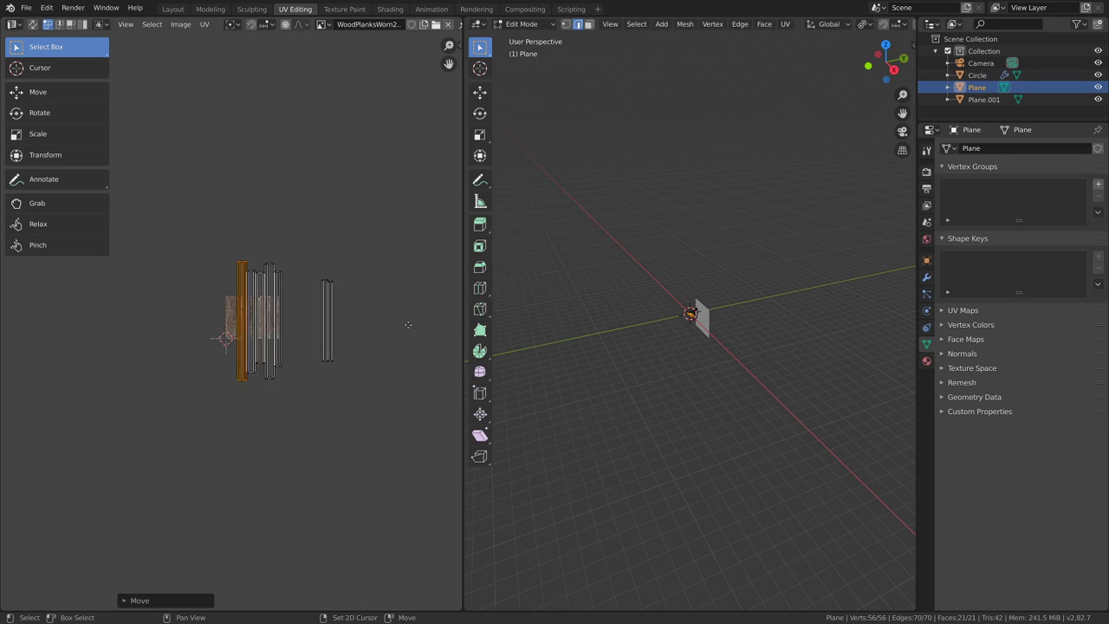
middle_drag(407, 323, 274, 332)
scroll(244, 331, up, 5)
scroll(294, 300, up, 3)
click(229, 111)
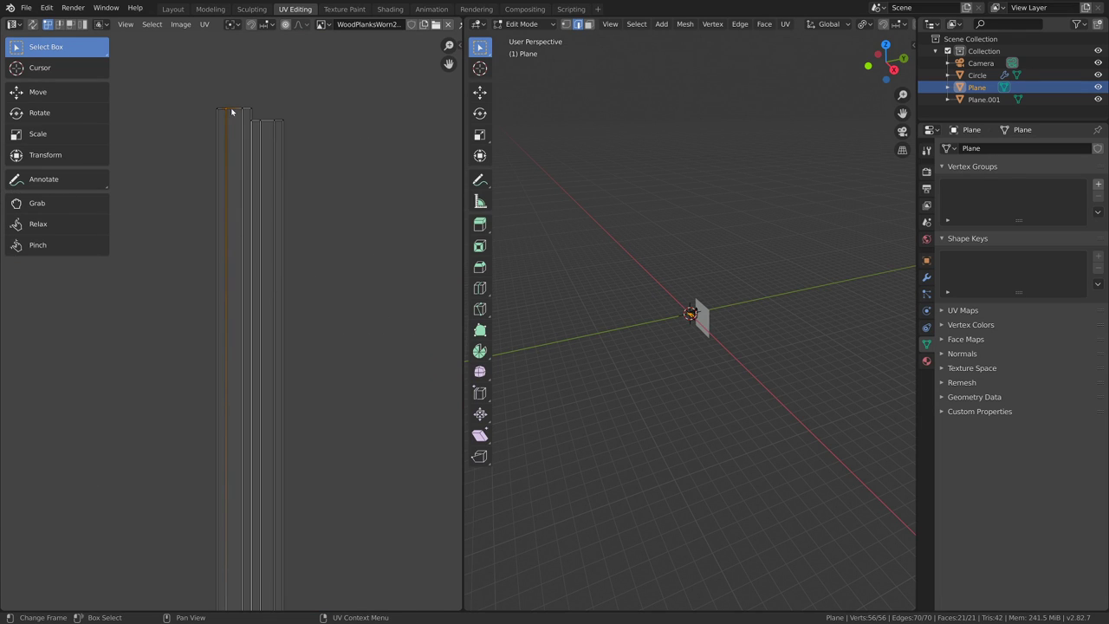
key(ctrl+l)
scroll(261, 268, down, 4)
shift+middle_drag(220, 312, 420, 288)
key(g)
click(184, 300)
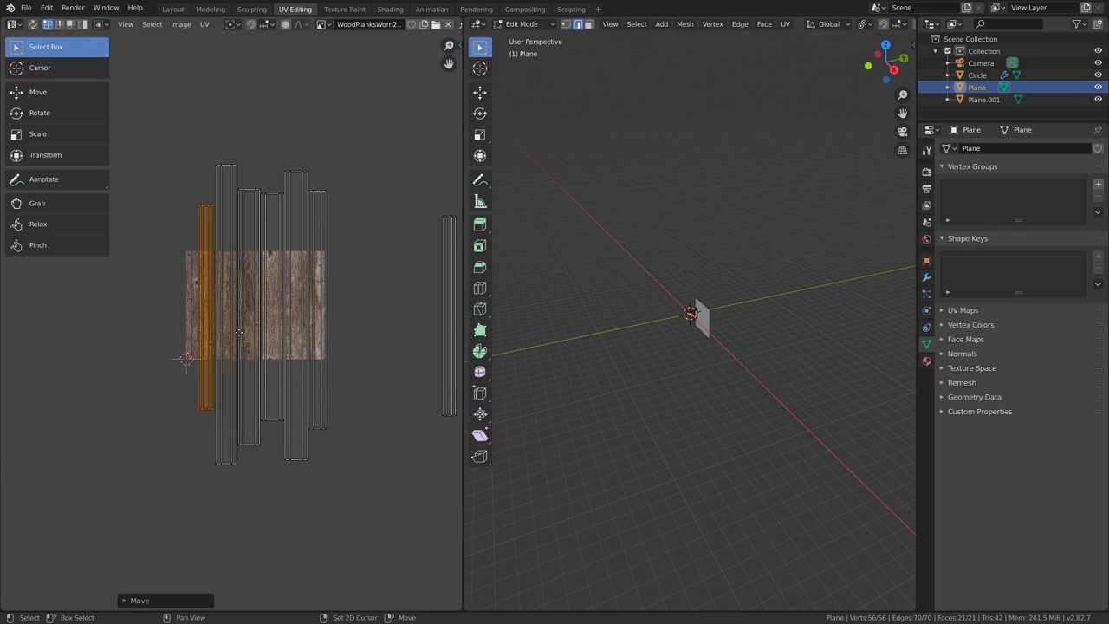
- Scale up the island and shift it to sit within the leftmost board
scroll(399, 321, up, 3)
key(s)
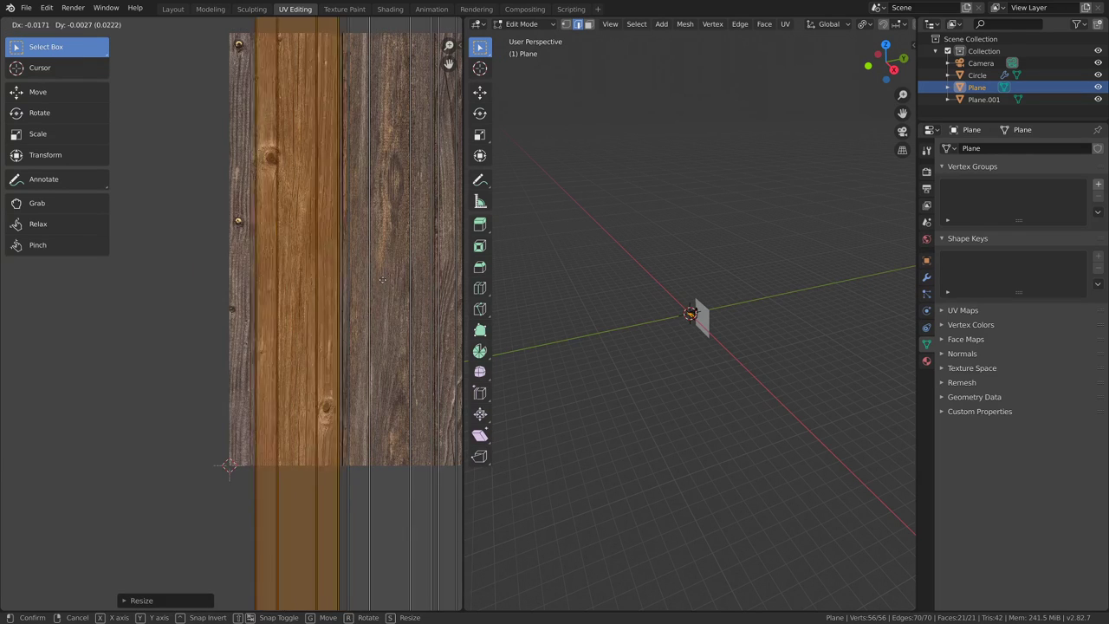
click(366, 308)
key(g)
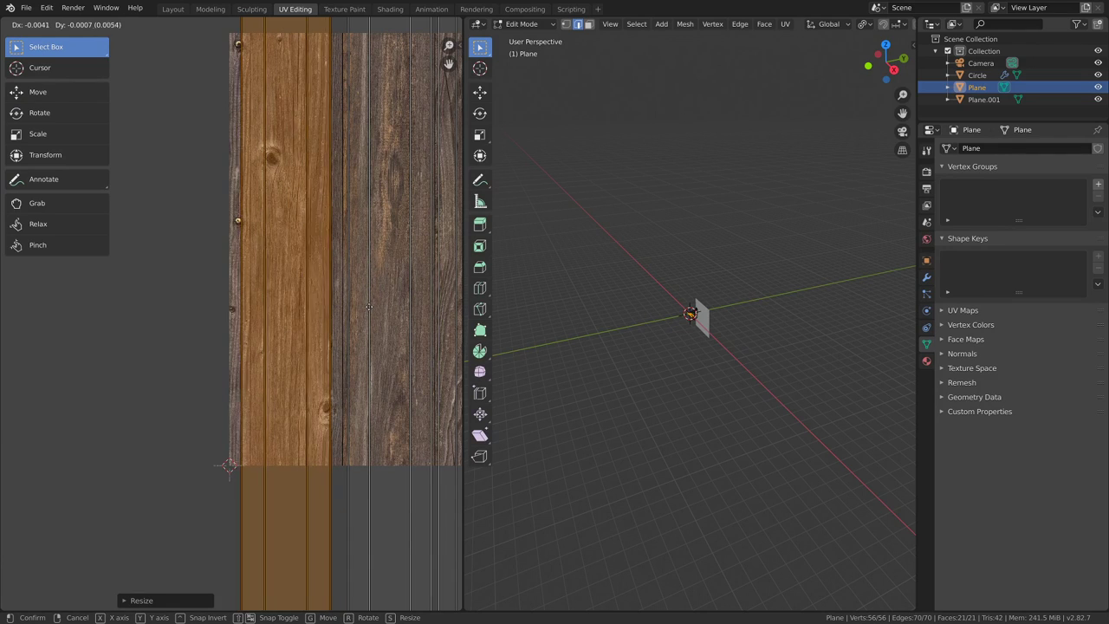
click(371, 309)
- Move the last unplaced plank UV island onto the wood image, scale it up, and place it within the second board from the left
scroll(379, 312, down, 5)
scroll(376, 300, up, 4)
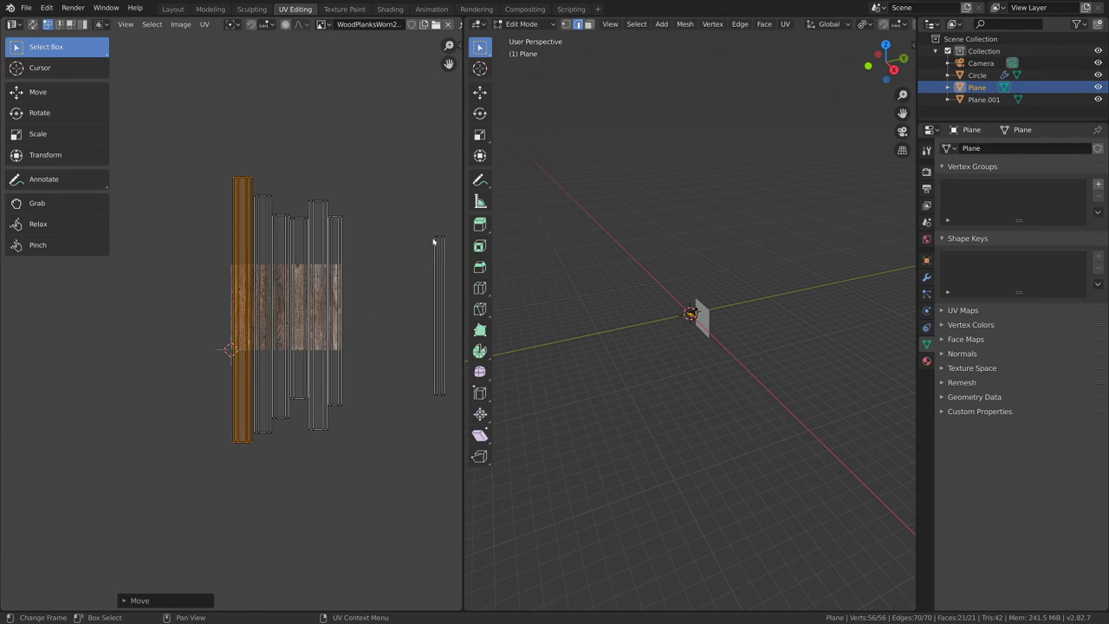
click(435, 240)
key(g)
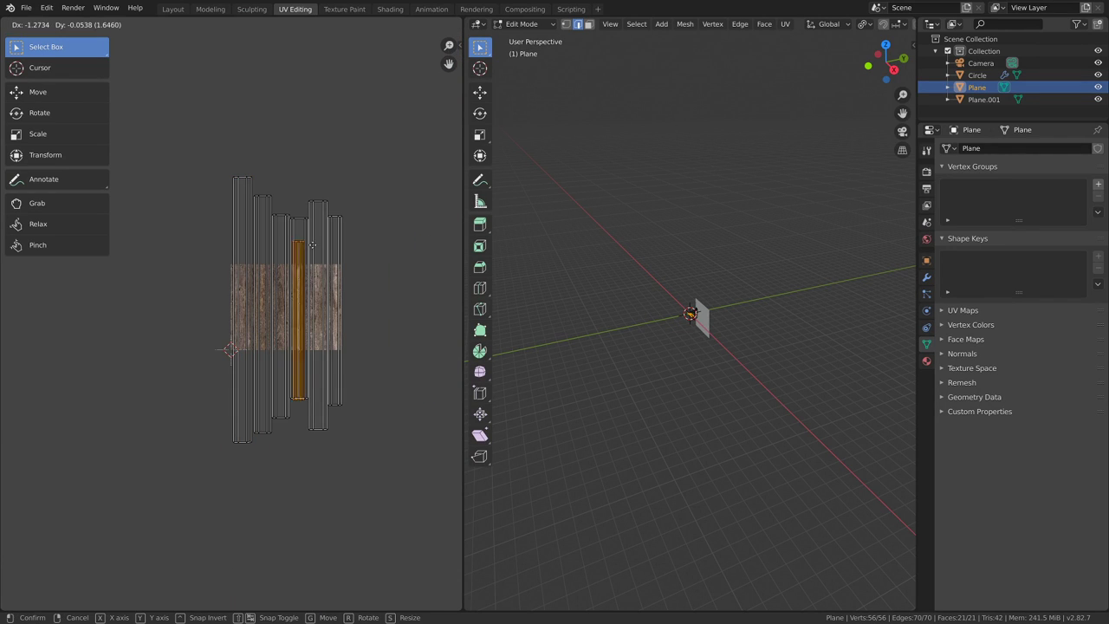
click(297, 245)
scroll(376, 321, up, 5)
key(s)
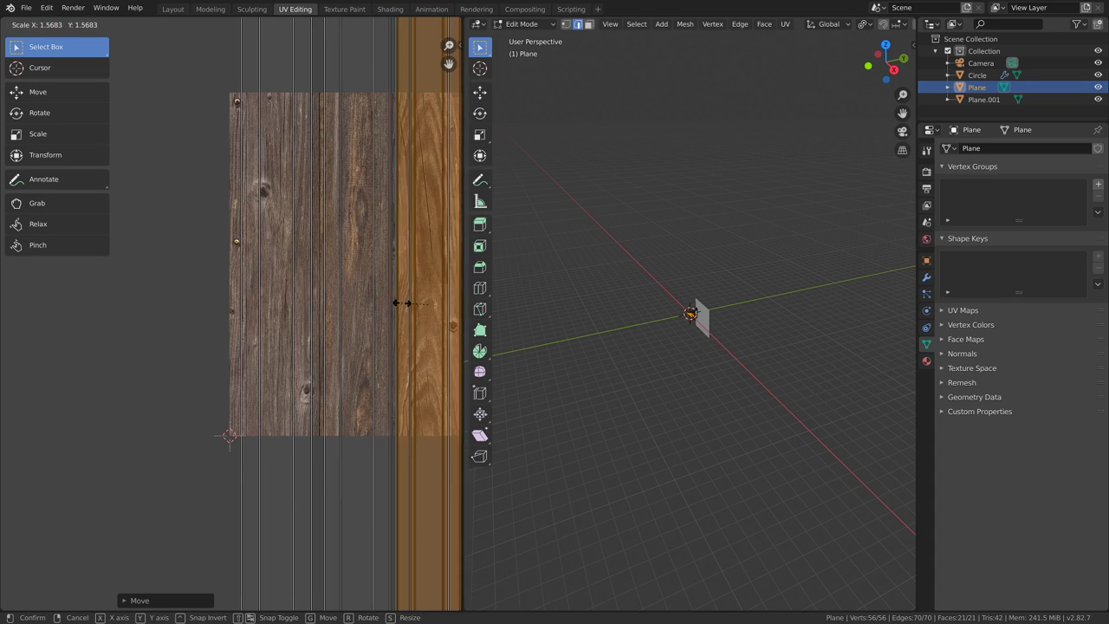
click(414, 297)
key(g)
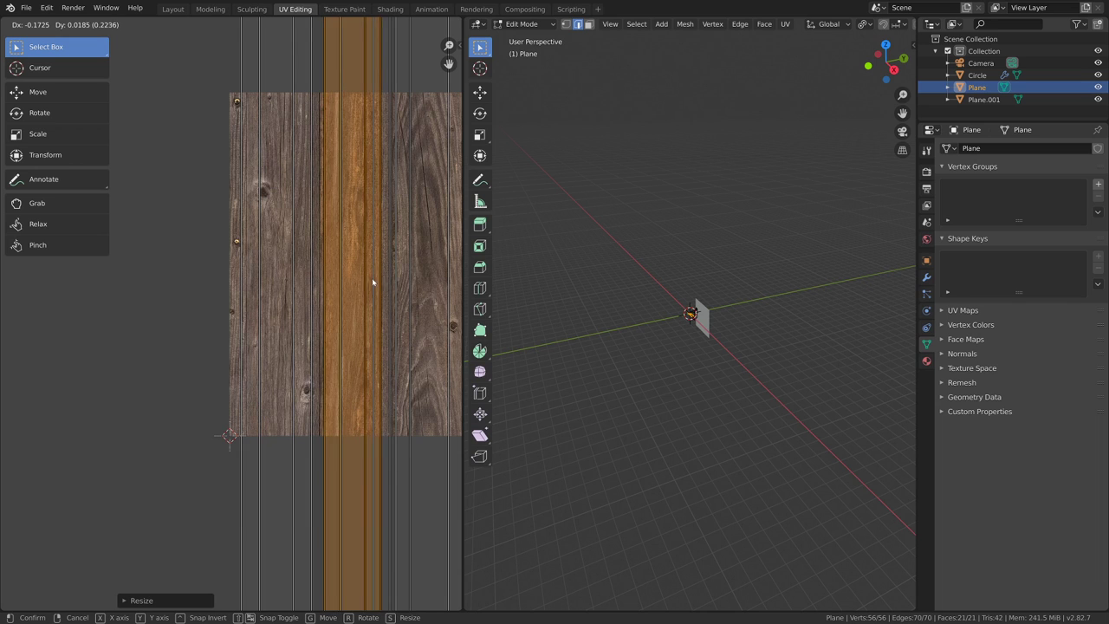
click(372, 277)
- Return to Object Mode and hide every object except the table plane
key(Tab)
scroll(704, 364, up, 14)
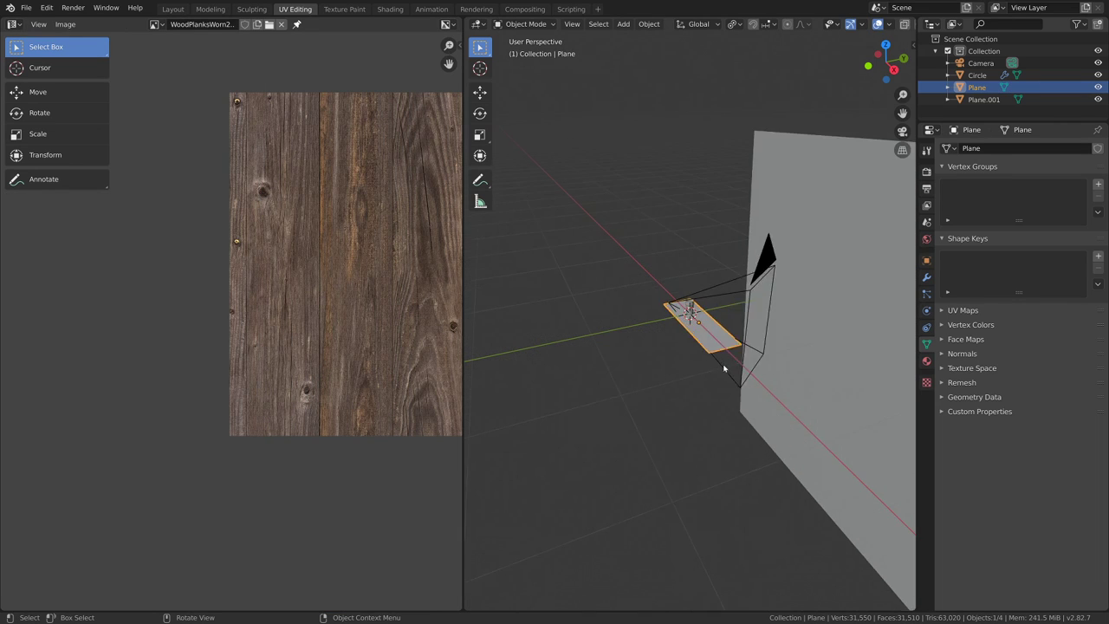
middle_drag(624, 302, 756, 337)
key(shift+h)
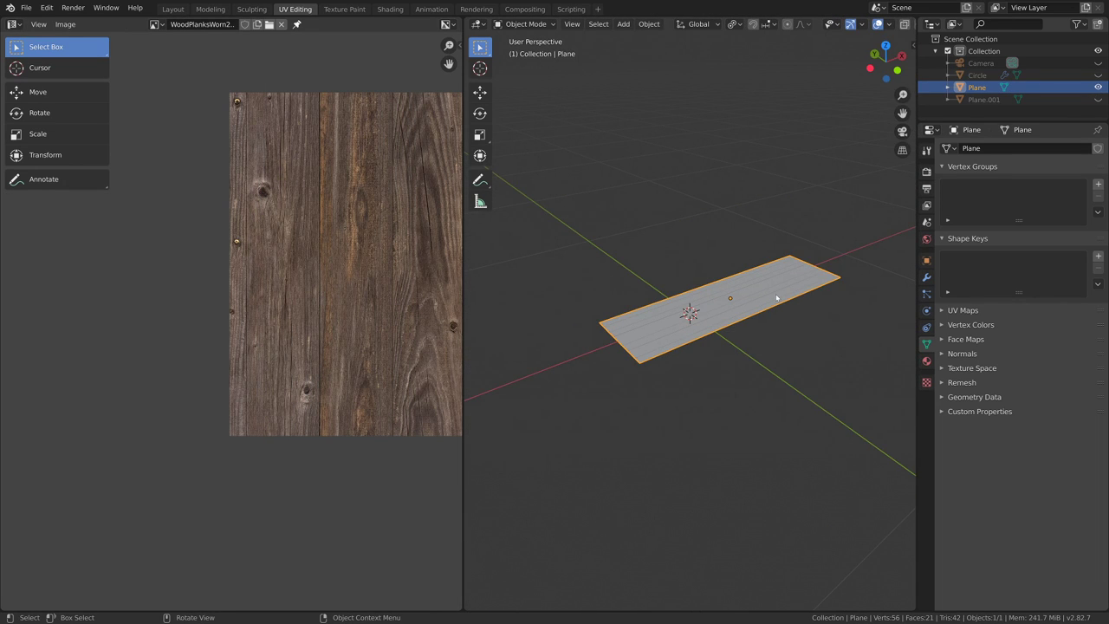
- Switch the viewport to rendered shading and inspect the wood planks on the table from above
scroll(880, 29, down, 3)
click(893, 24)
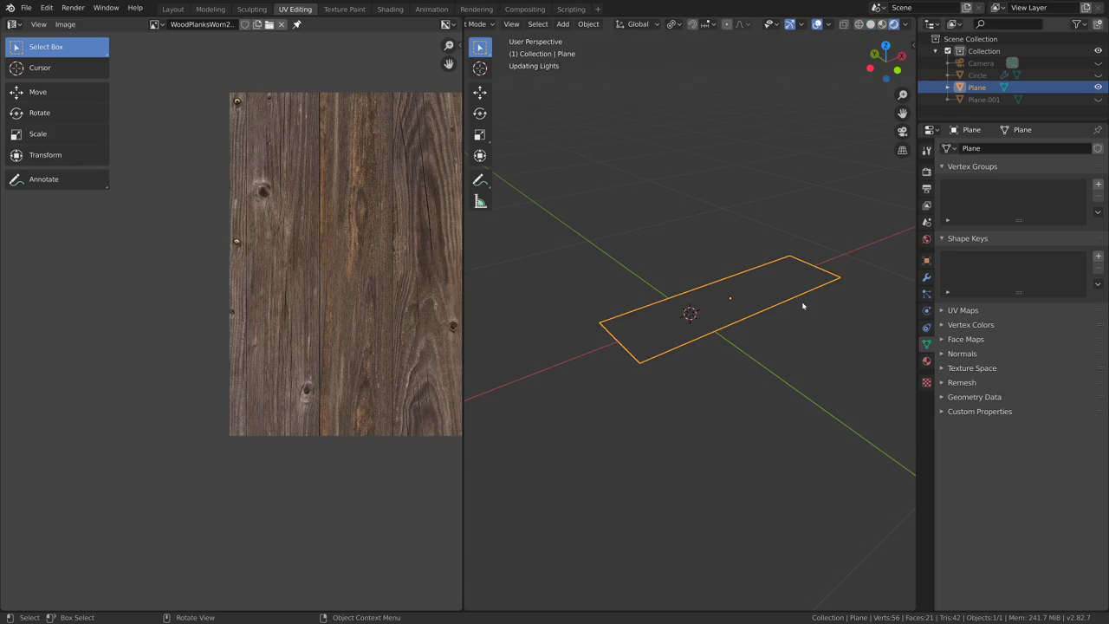
mouse_move(802, 318)
middle_down()
mouse_move(797, 330)
mouse_move(828, 346)
mouse_move(782, 384)
mouse_move(798, 396)
middle_up()
scroll(828, 346, up, 5)
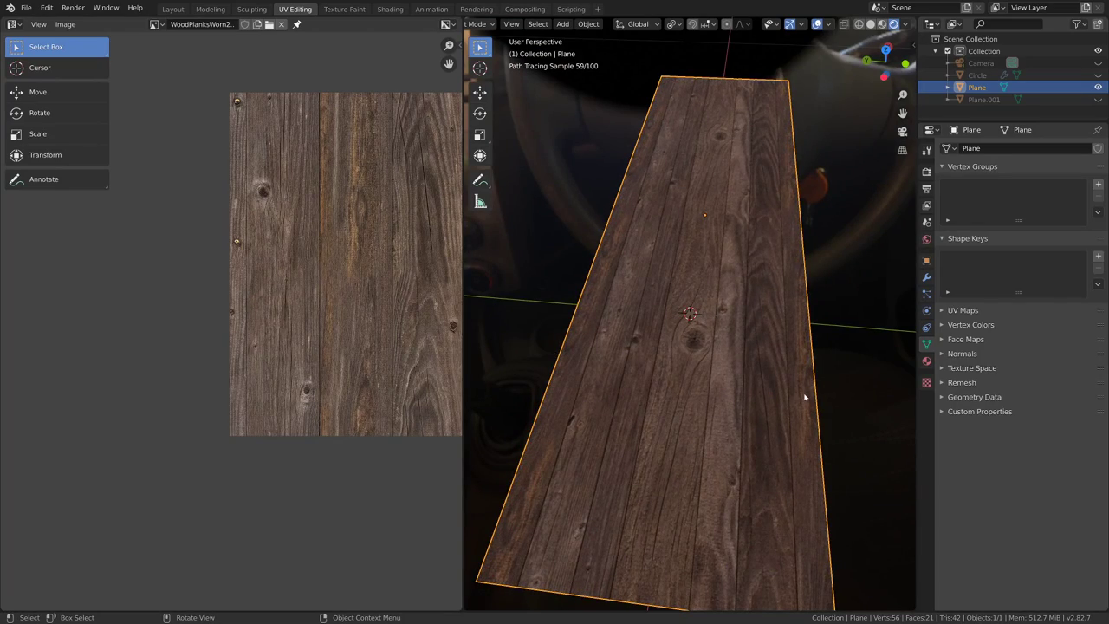
- Switch to the Shading workspace and enable a transparent film background for the render
click(390, 9)
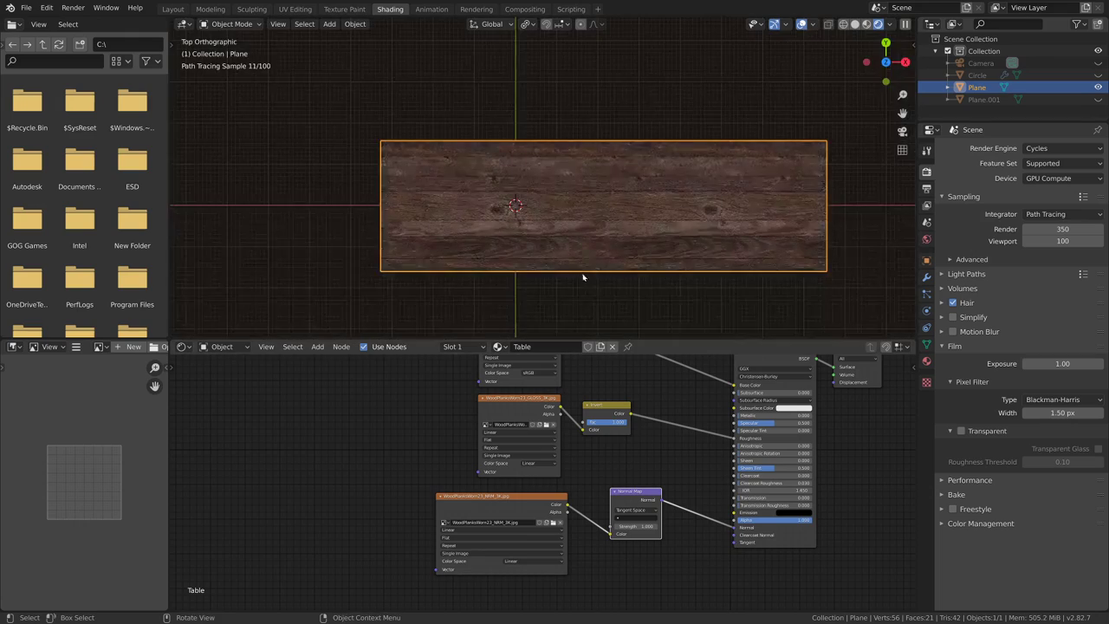
mouse_move(582, 272)
middle_down()
mouse_move(632, 289)
mouse_move(632, 245)
mouse_move(695, 245)
middle_up()
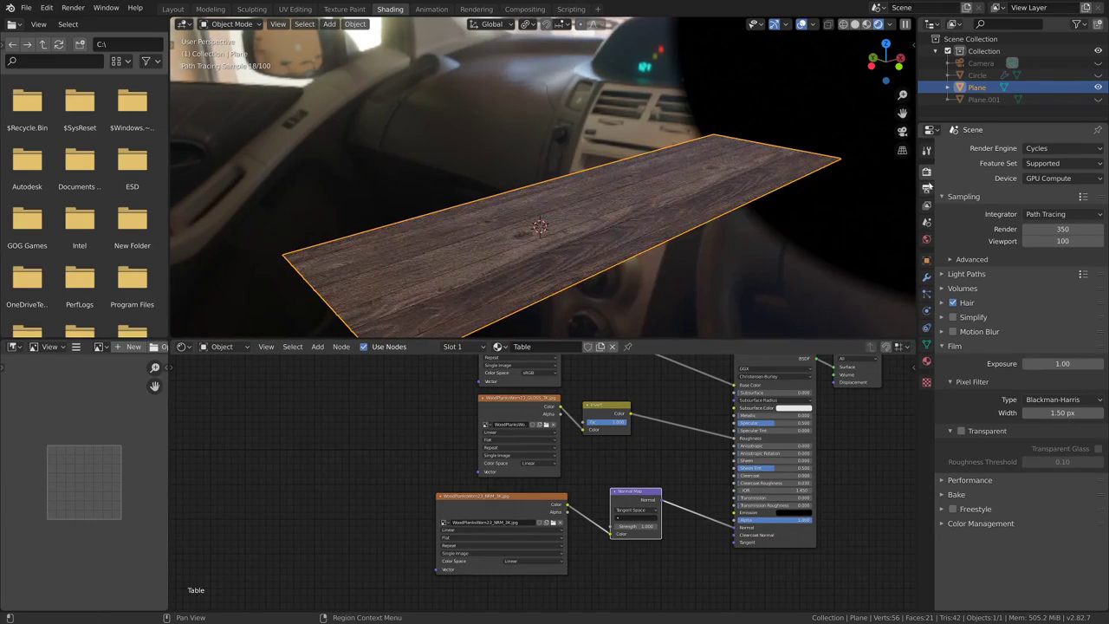
click(970, 431)
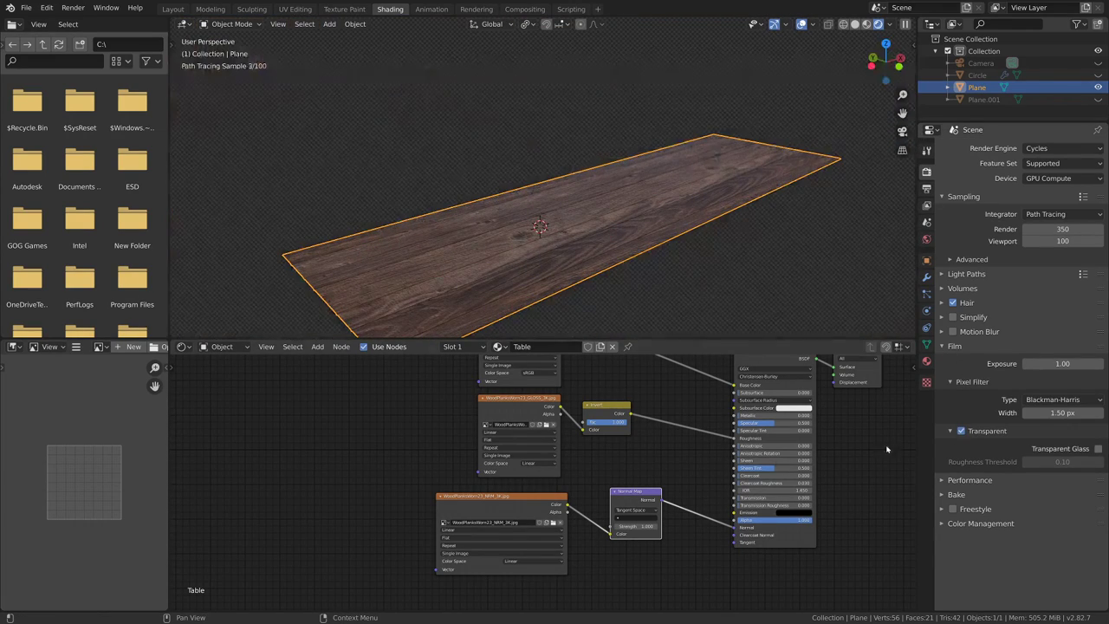
middle_drag(664, 266, 718, 259)
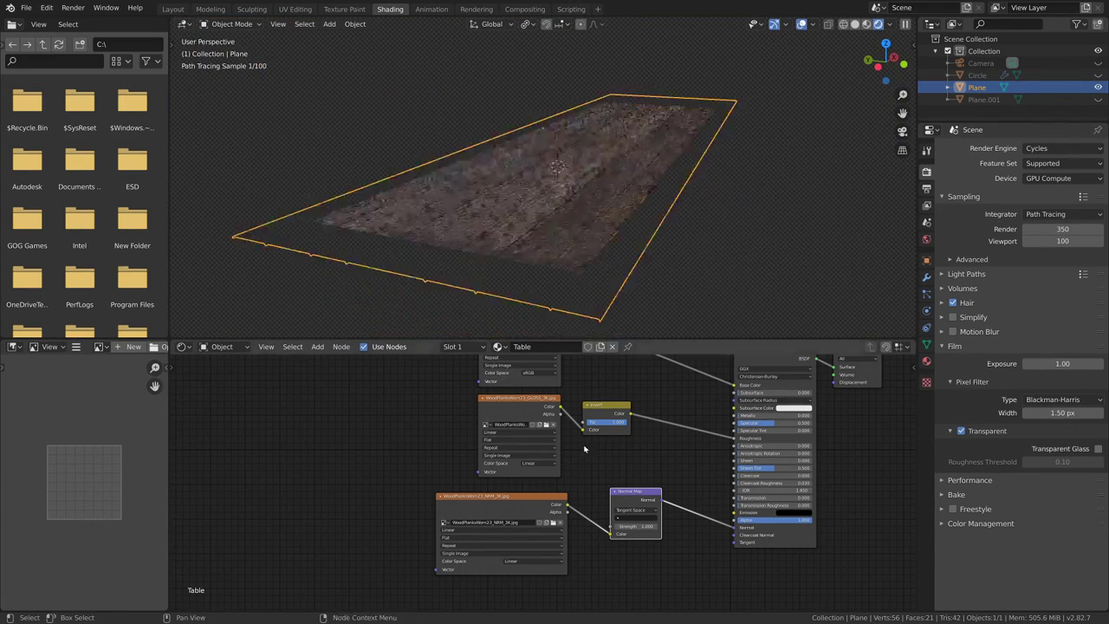
- Add a Geometry input node to the Table material, placed above the wood color texture
scroll(584, 438, down, 11)
middle_drag(582, 416, 489, 480)
scroll(488, 480, up, 5)
key(shift+a)
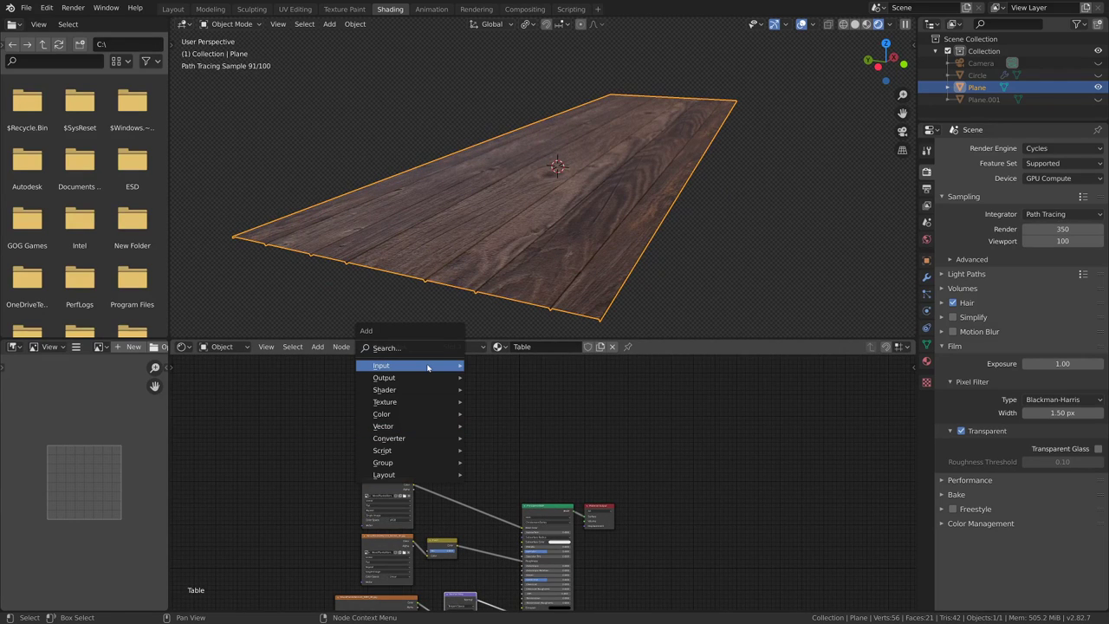
mouse_move(430, 366)
click(522, 192)
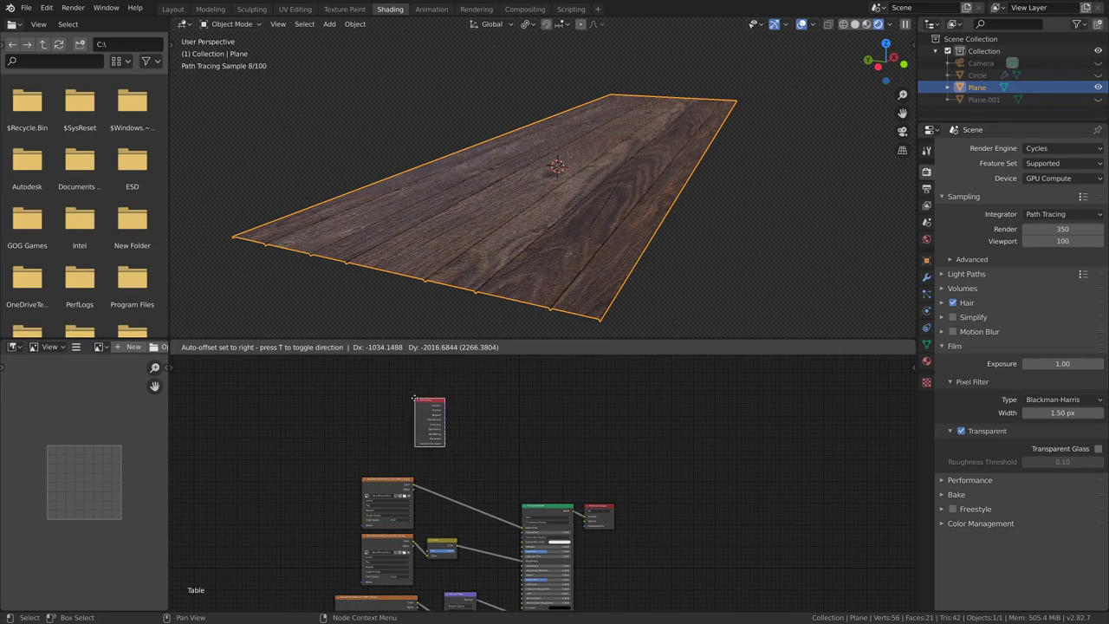
click(356, 381)
scroll(535, 456, up, 1)
scroll(535, 455, up, 4)
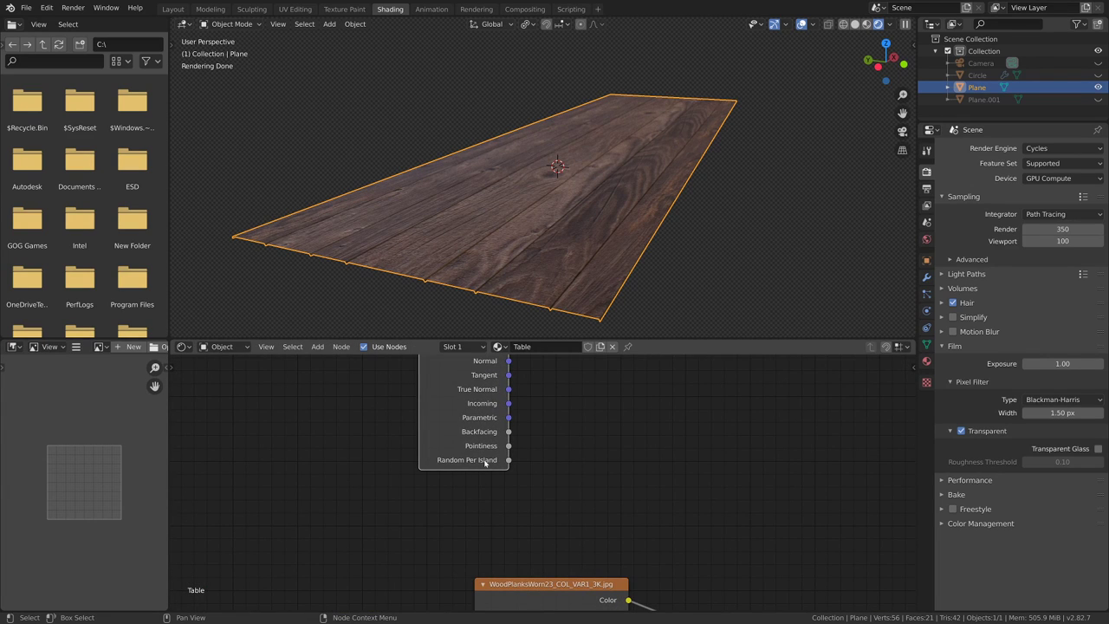
- Cycle the preview through the Geometry node's outputs to Random Per Island and examine the shade of each plank
drag(470, 423, 436, 447)
ctrl+shift+click(435, 448)
ctrl+shift+click(439, 445)
ctrl+shift+click(438, 445)
ctrl+shift+click(438, 445)
ctrl+shift+click(438, 445)
ctrl+shift+click(437, 445)
ctrl+shift+click(437, 444)
ctrl+shift+click(437, 444)
ctrl+shift+click(437, 444)
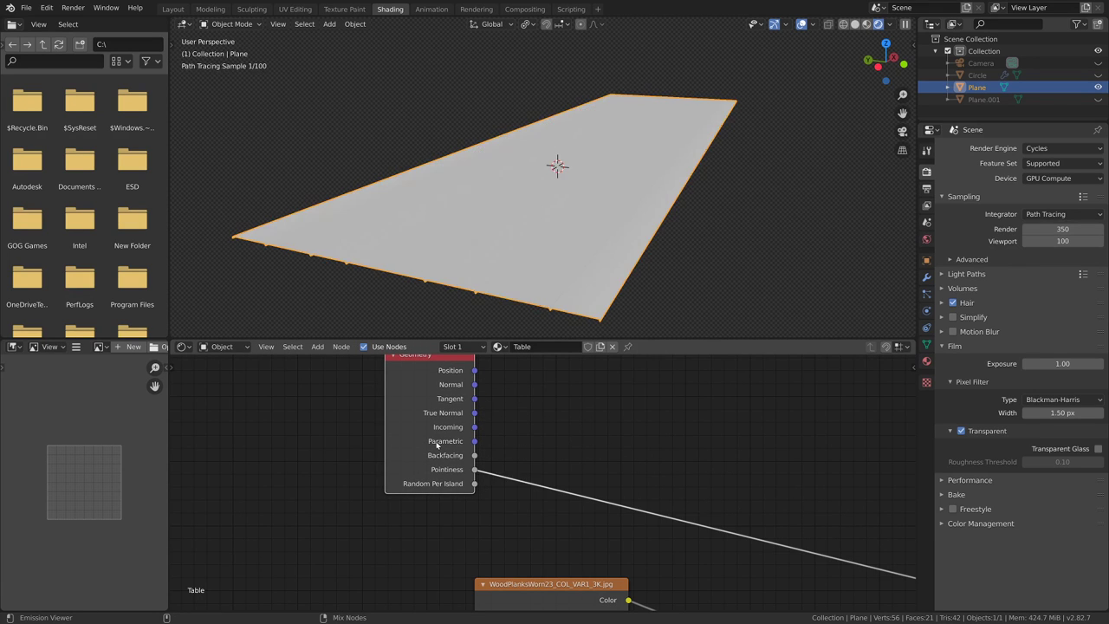
middle_drag(562, 277, 678, 170)
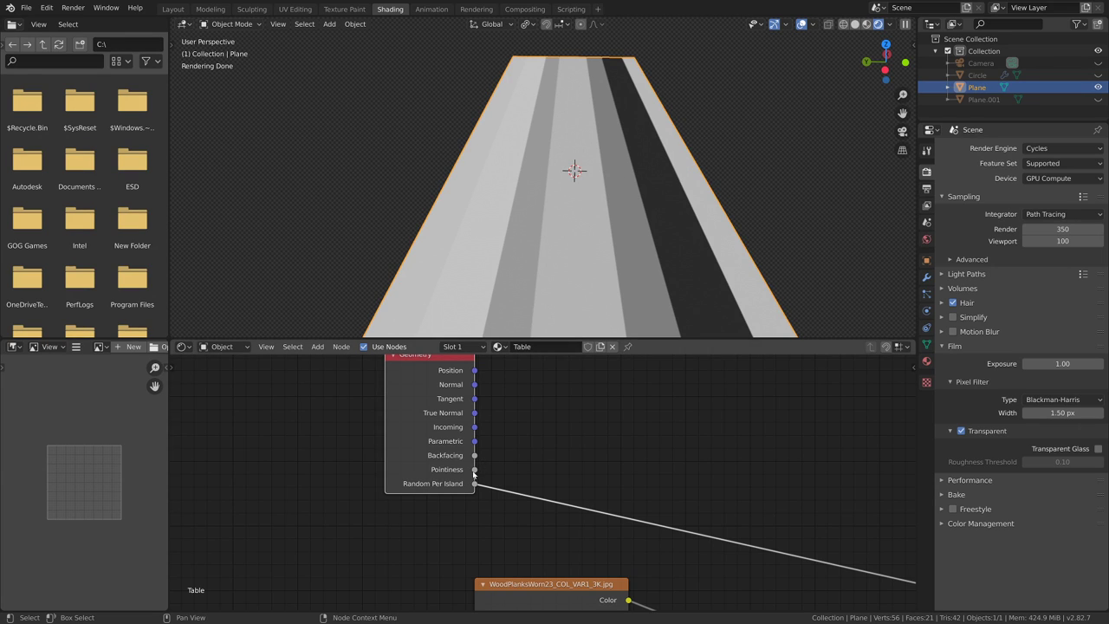
drag(425, 467, 410, 481)
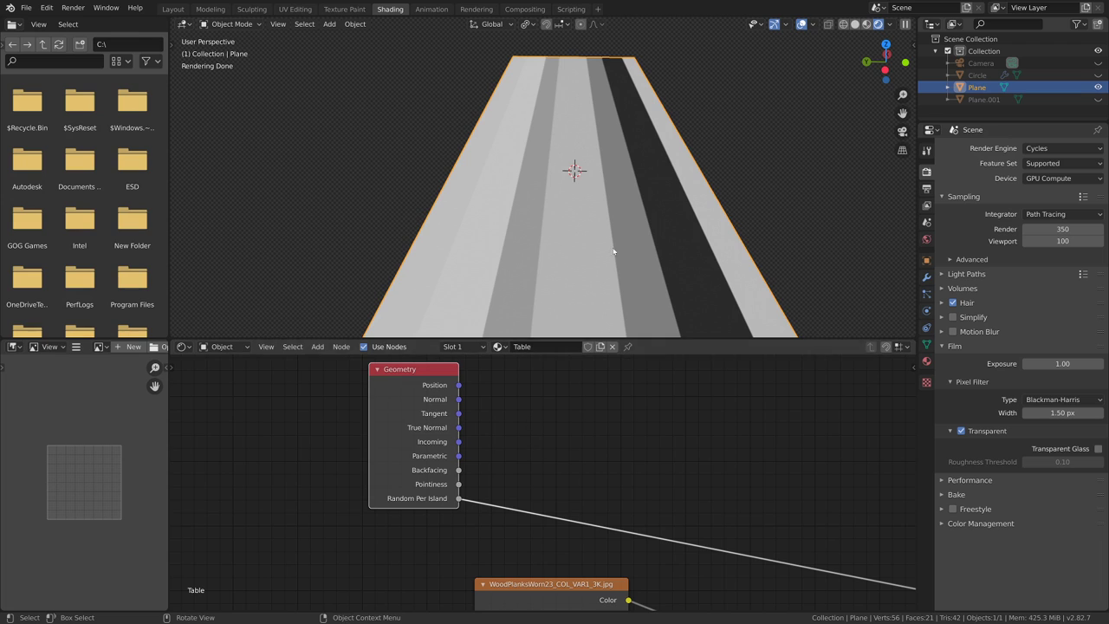
- Add two Math nodes beside the Geometry node, setting the first to Multiply and keeping the second on Add
key(shift+a)
mouse_move(549, 485)
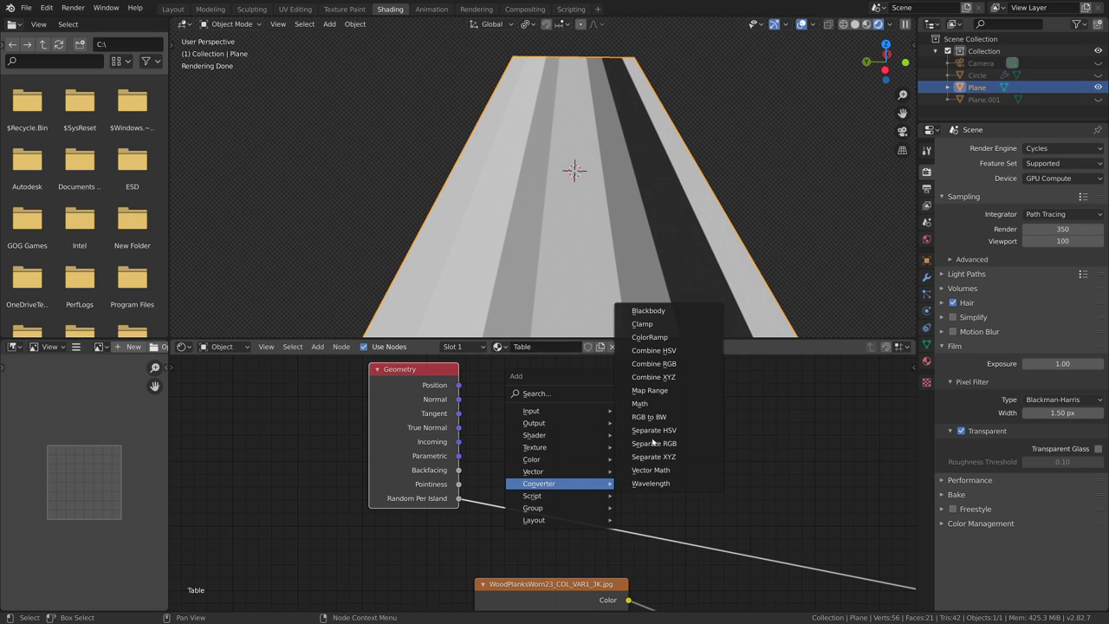
click(666, 406)
click(525, 405)
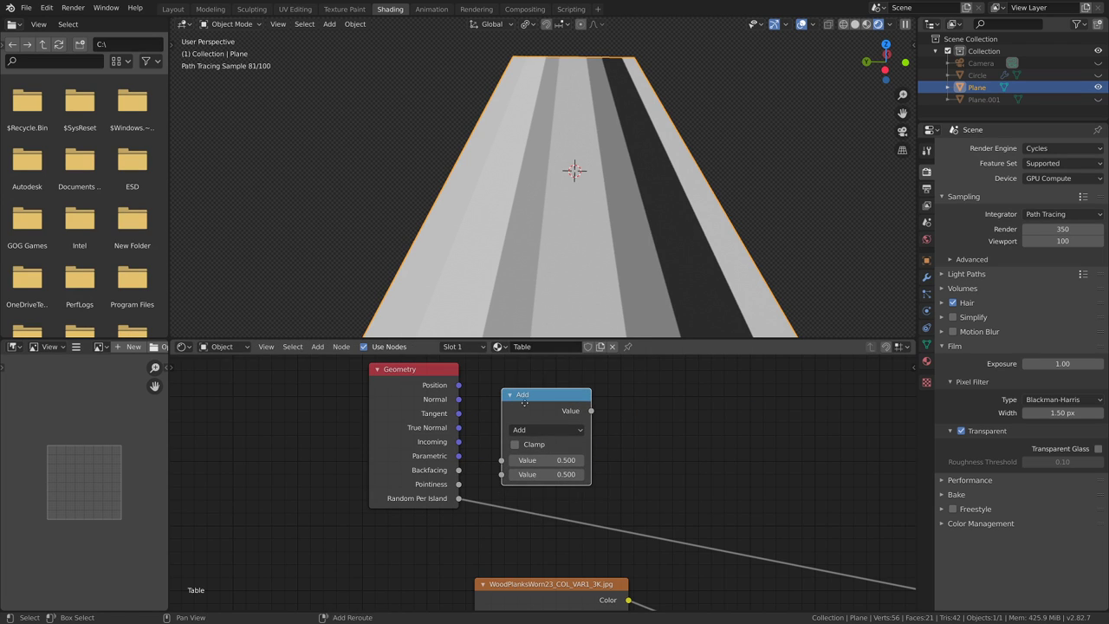
key(shift+d)
click(630, 403)
click(545, 430)
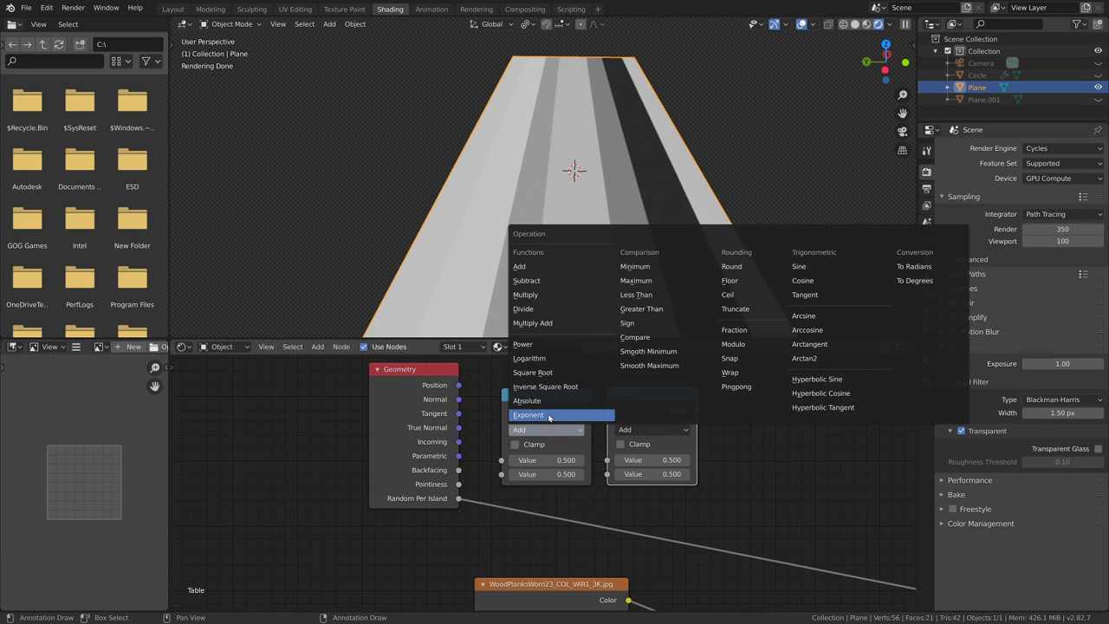
click(525, 294)
- Connect Random Per Island to the Multiply node's first value and the Multiply result to the Add node's first value
scroll(482, 477, up, 1)
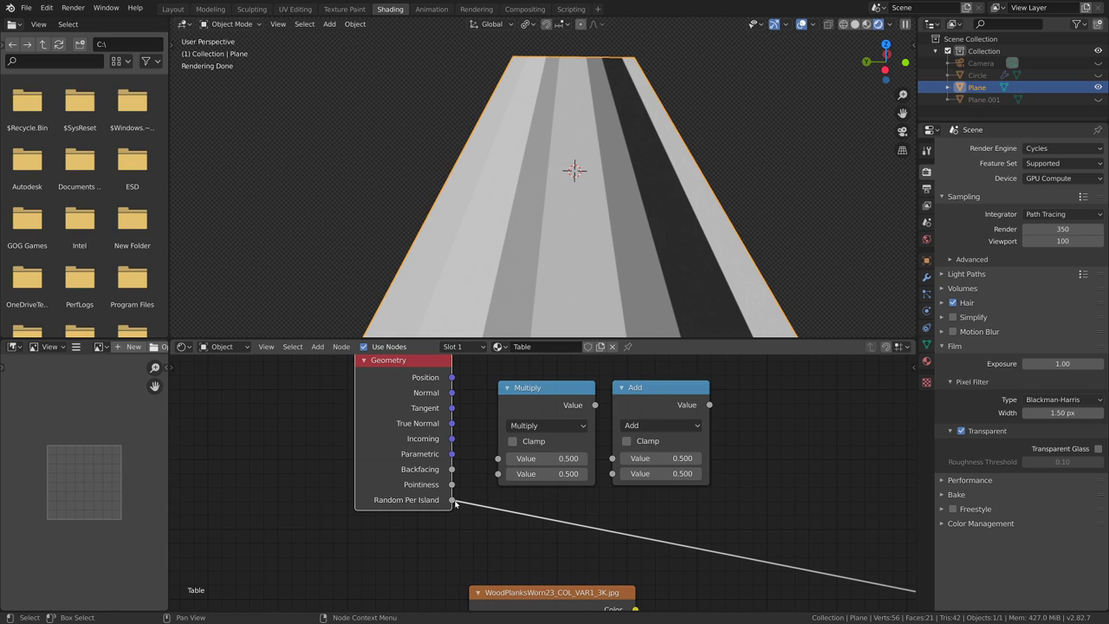
drag(451, 500, 498, 458)
drag(595, 404, 612, 459)
scroll(785, 473, down, 3)
middle_drag(785, 473, 642, 451)
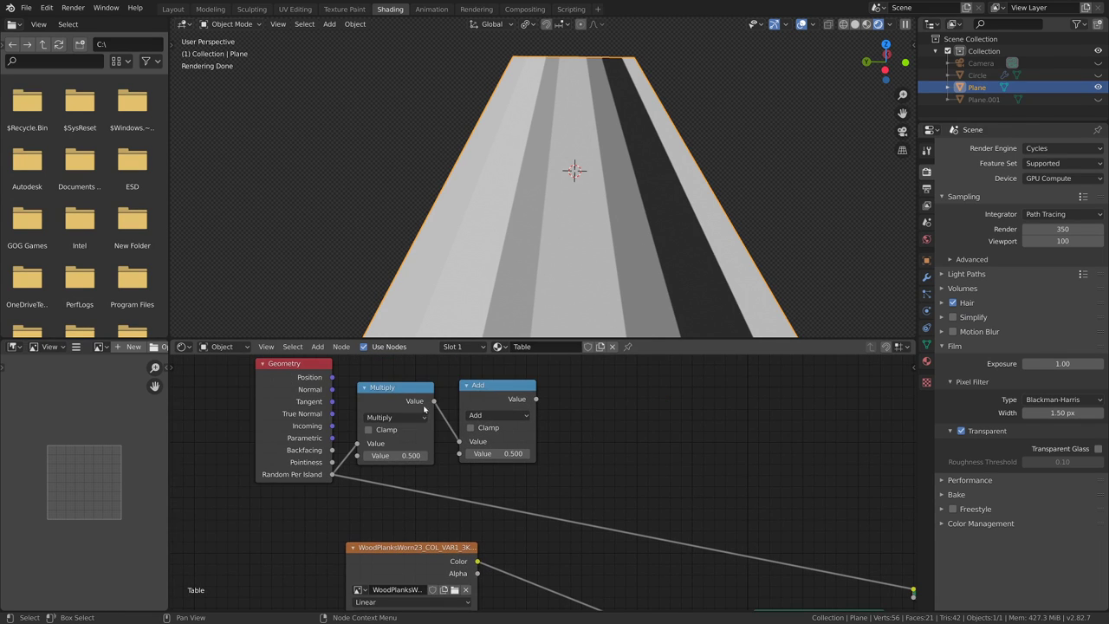
- Add a Hue Saturation Value node and feed it the Add result as Hue and the wood texture's color as Color
key(shift+a)
mouse_move(606, 399)
click(702, 424)
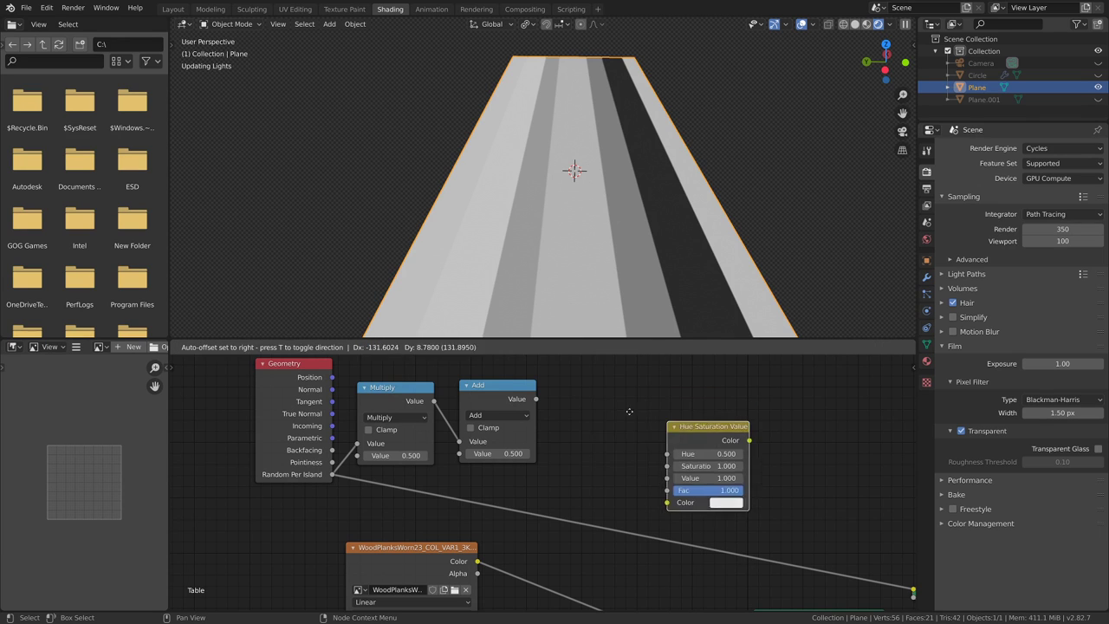
click(551, 384)
drag(536, 400, 590, 426)
scroll(566, 492, down, 2)
scroll(567, 492, up, 2)
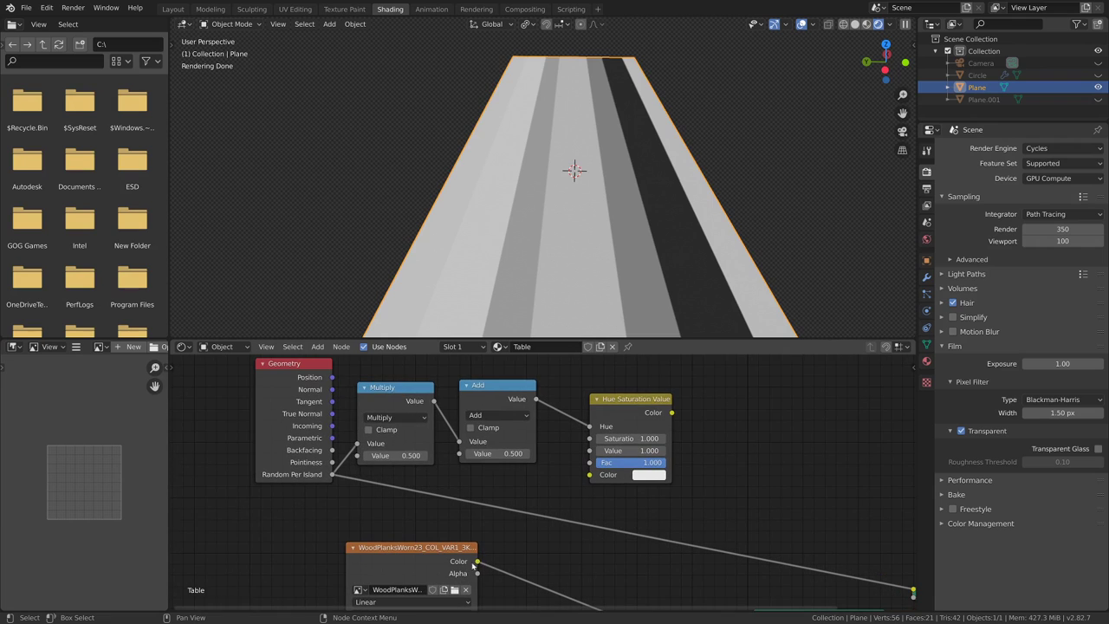
drag(478, 560, 590, 475)
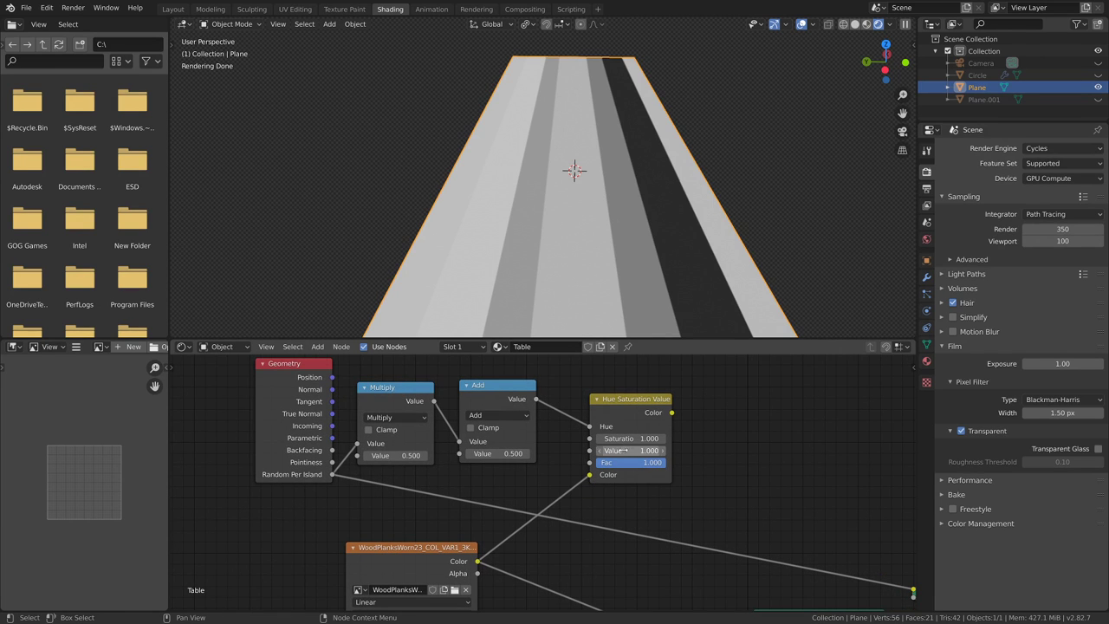
- Preview the Hue Saturation Value output on the table and examine the color variation between planks
ctrl+shift+click(655, 424)
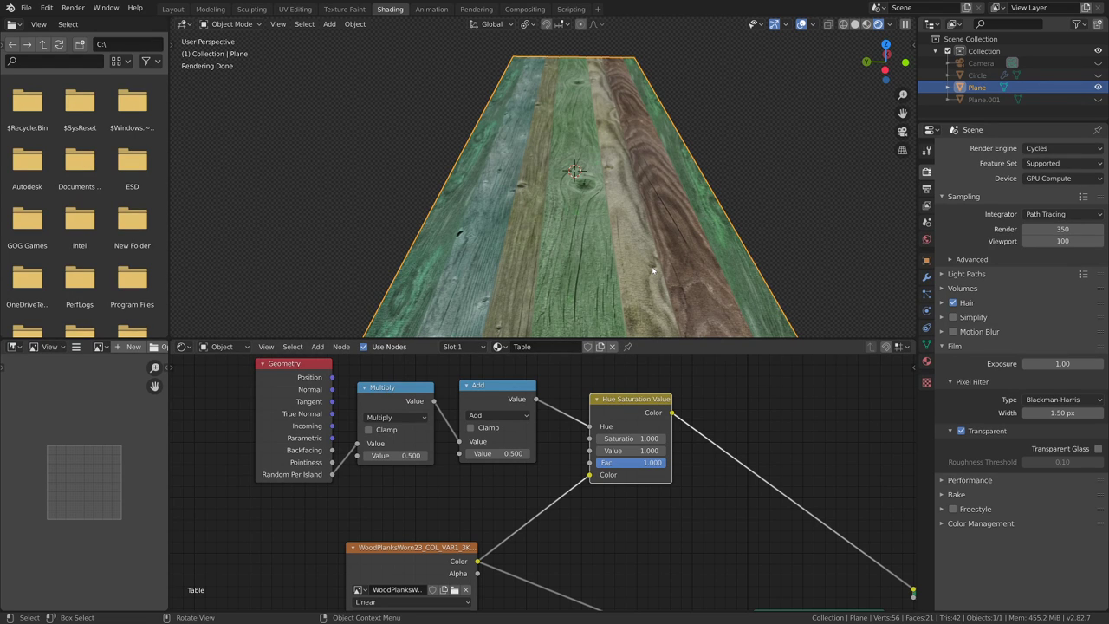
drag(299, 469, 269, 452)
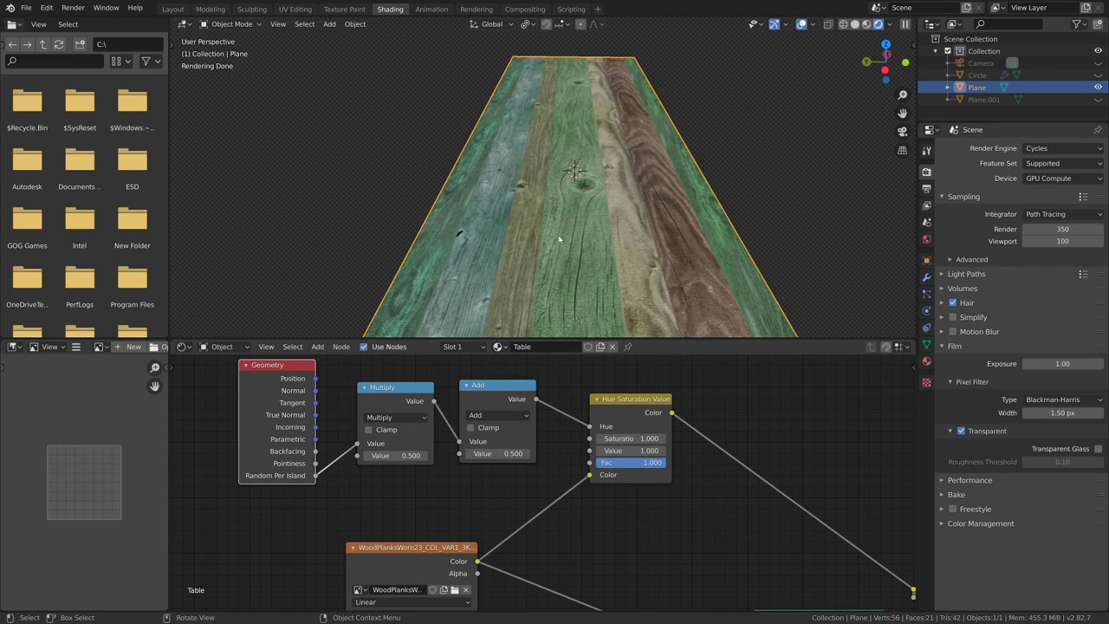
middle_drag(744, 240, 546, 275)
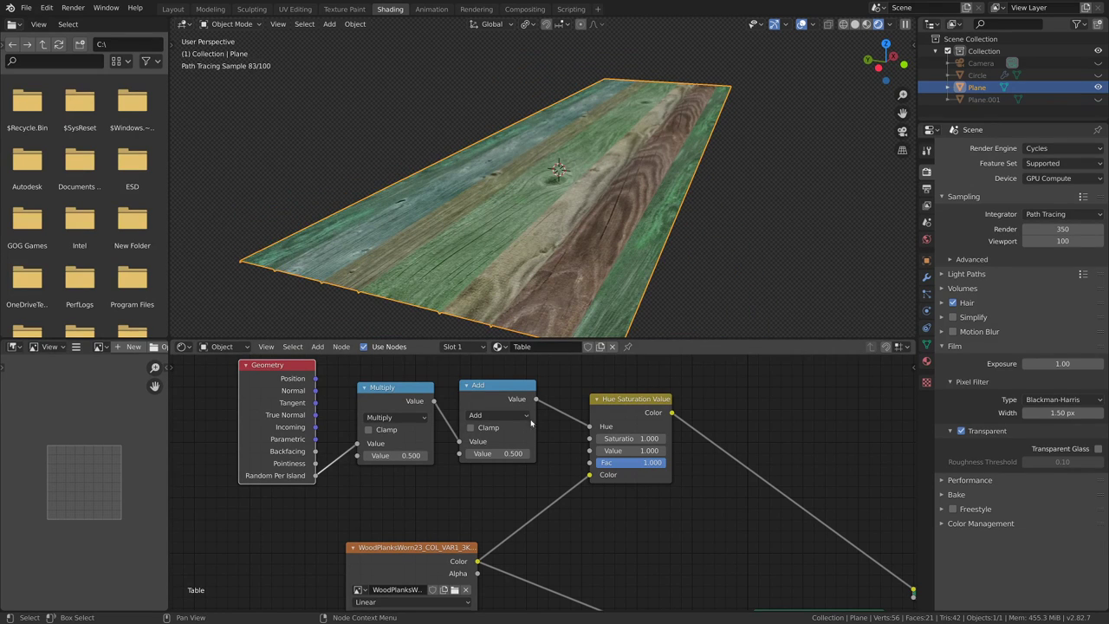
- Tidy the Multiply and Add nodes' positions and set the Multiply node's second value to 0.05
click(378, 399)
mouse_move(377, 399)
mouse_down()
mouse_move(411, 391)
mouse_move(378, 394)
mouse_move(389, 392)
mouse_up()
drag(481, 400, 485, 396)
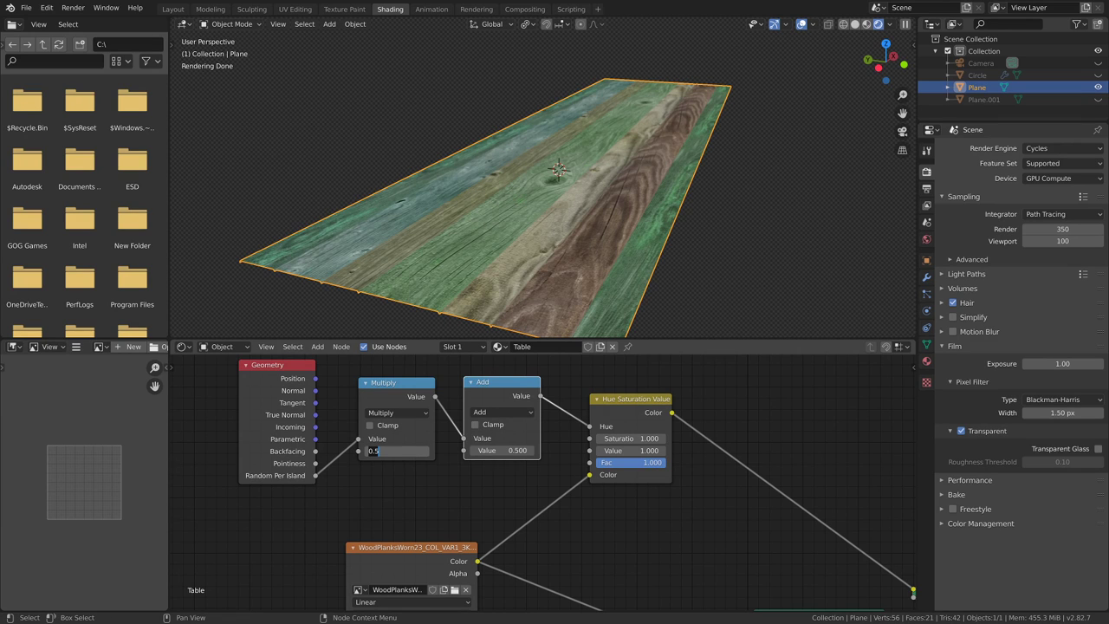
key(Return)
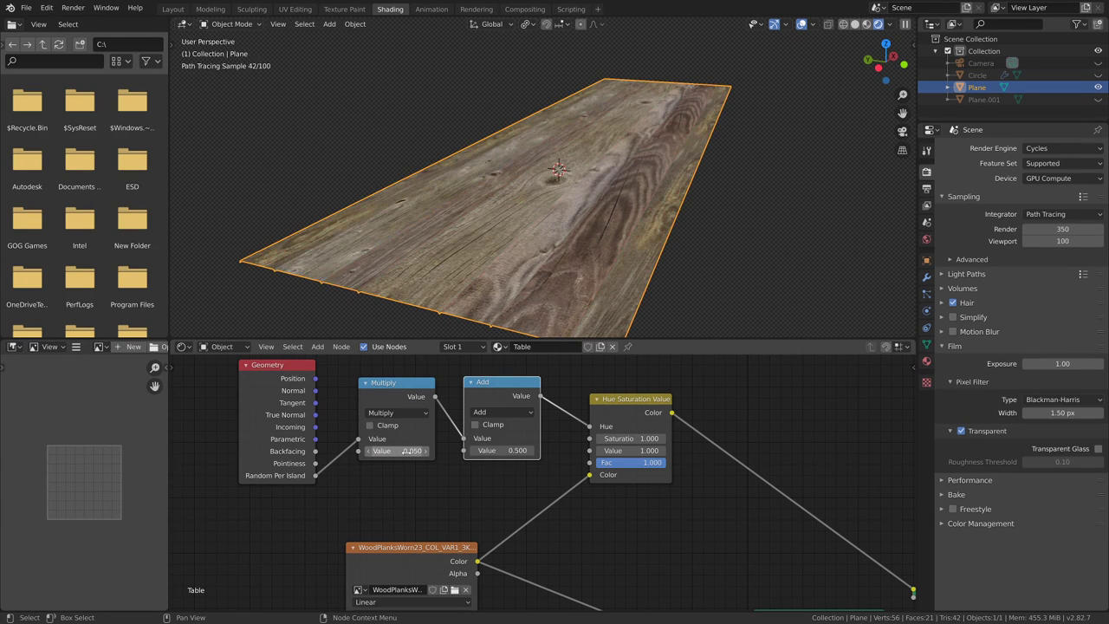
middle_drag(507, 251, 522, 256)
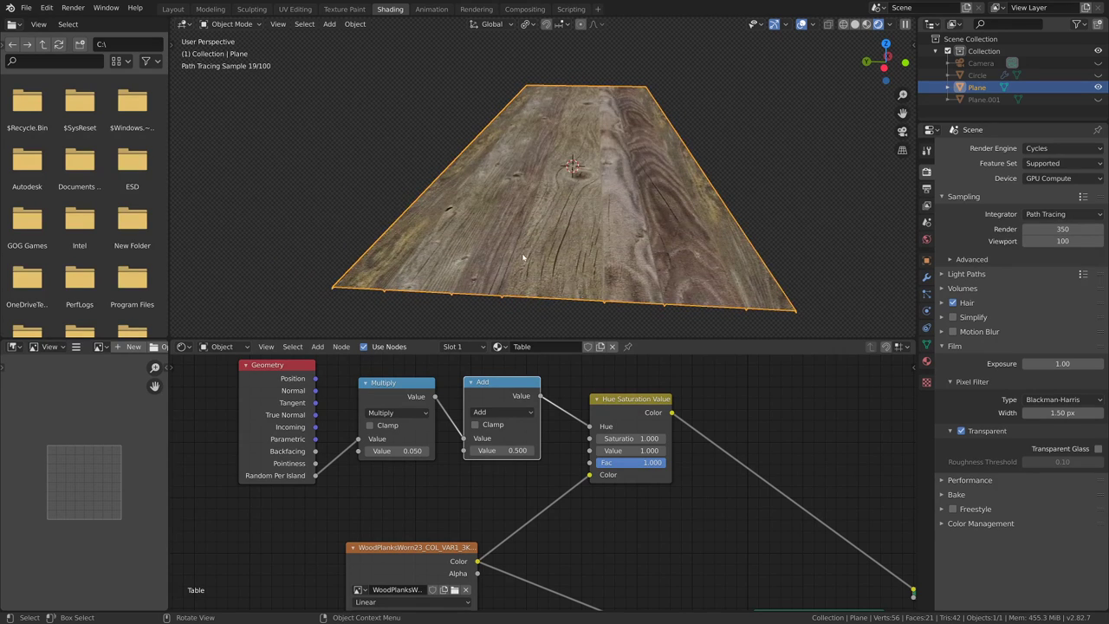
- Try hue offsets such as 0.9 and 0.1 in the Add node and return its second value to 0.5
click(531, 451)
click(532, 451)
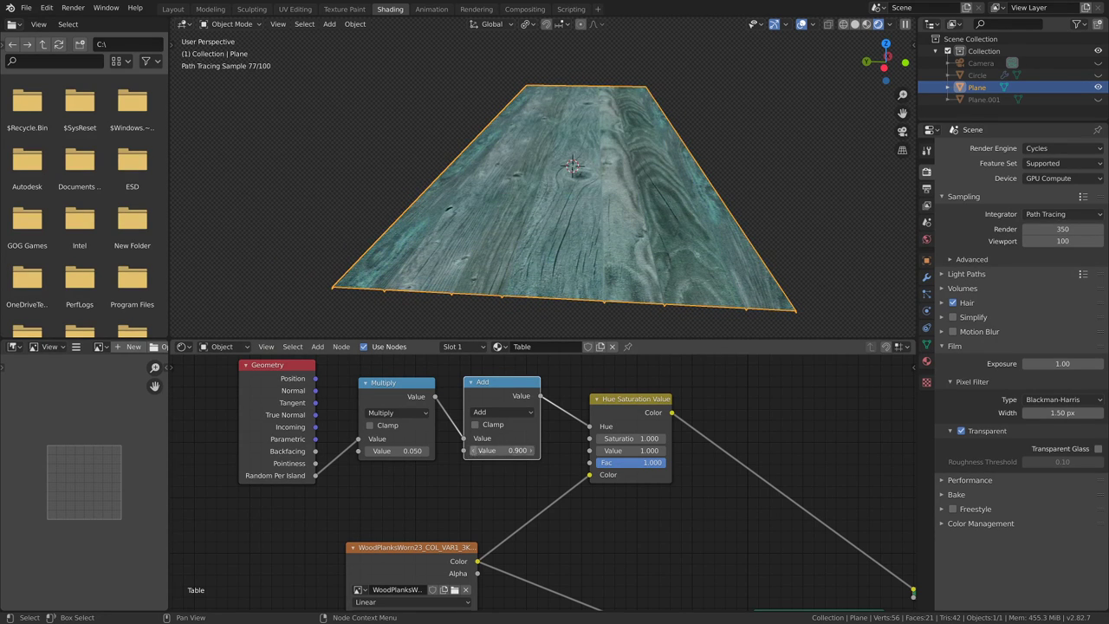
ctrl+drag(529, 451, 476, 451)
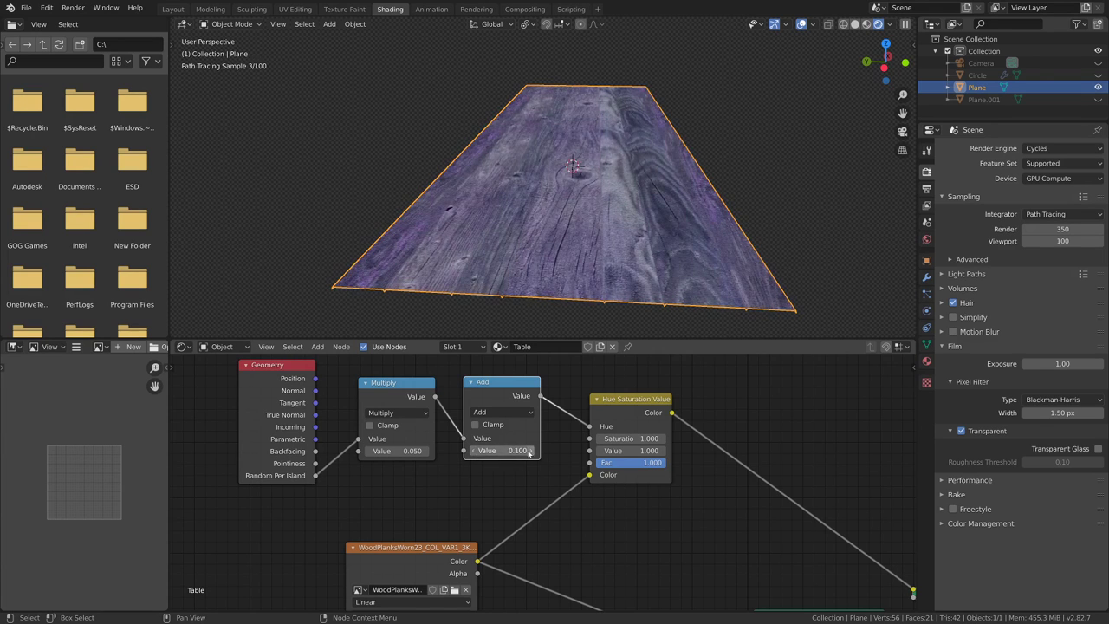
click(533, 452)
click(533, 453)
click(533, 452)
scroll(455, 490, up, 3)
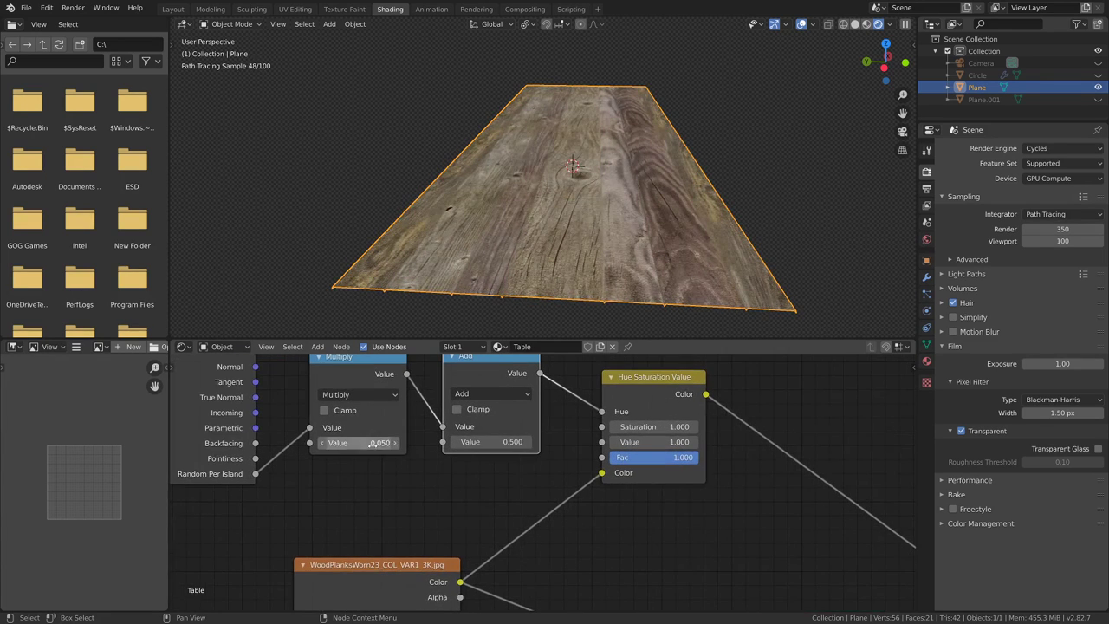
- Tune the hue variation by trying Multiply 0.1 and Add 0.45, settling on Multiply 0.05 and Add 0.48
click(372, 444)
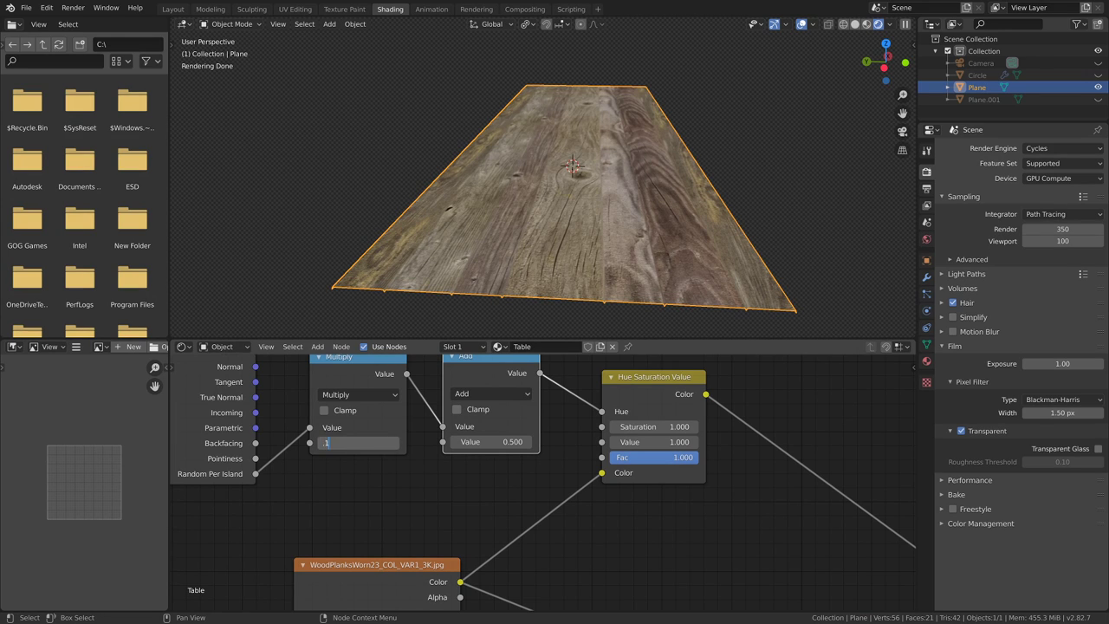
click(485, 442)
key(Return)
click(330, 443)
key(Return)
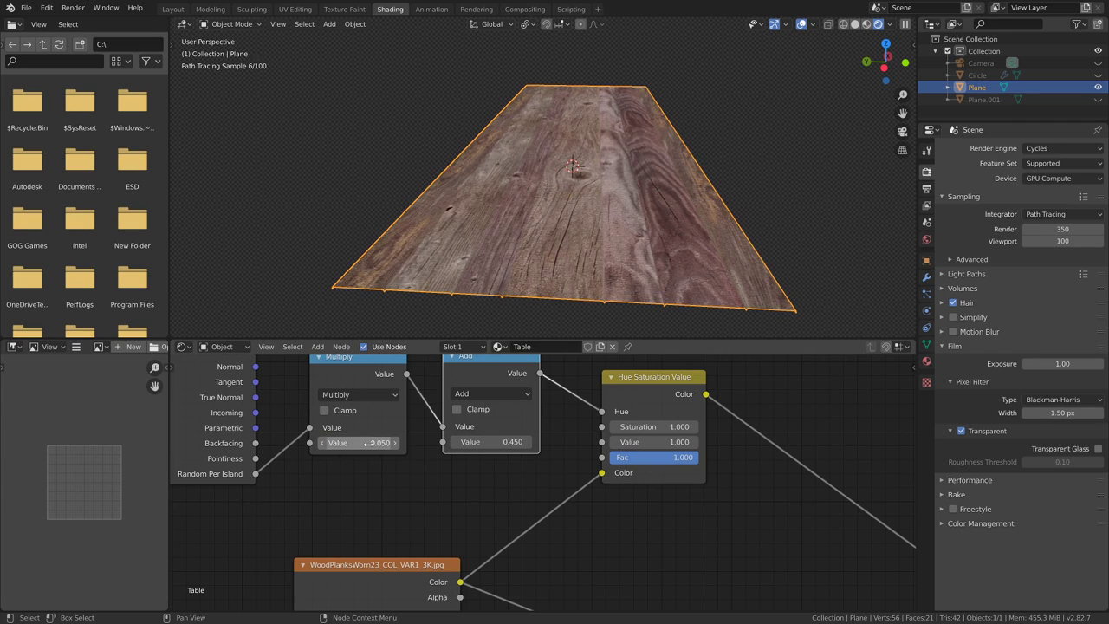
click(472, 442)
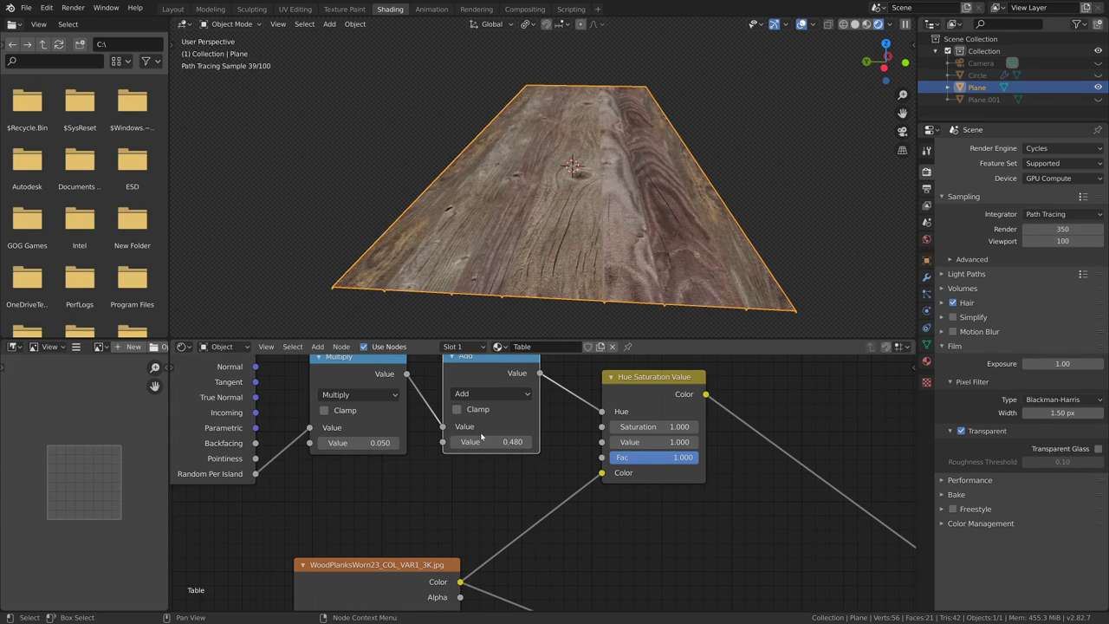
- Switch the material preview back to the Principled BSDF and view the table planks at an angle
middle_drag(524, 239, 604, 231)
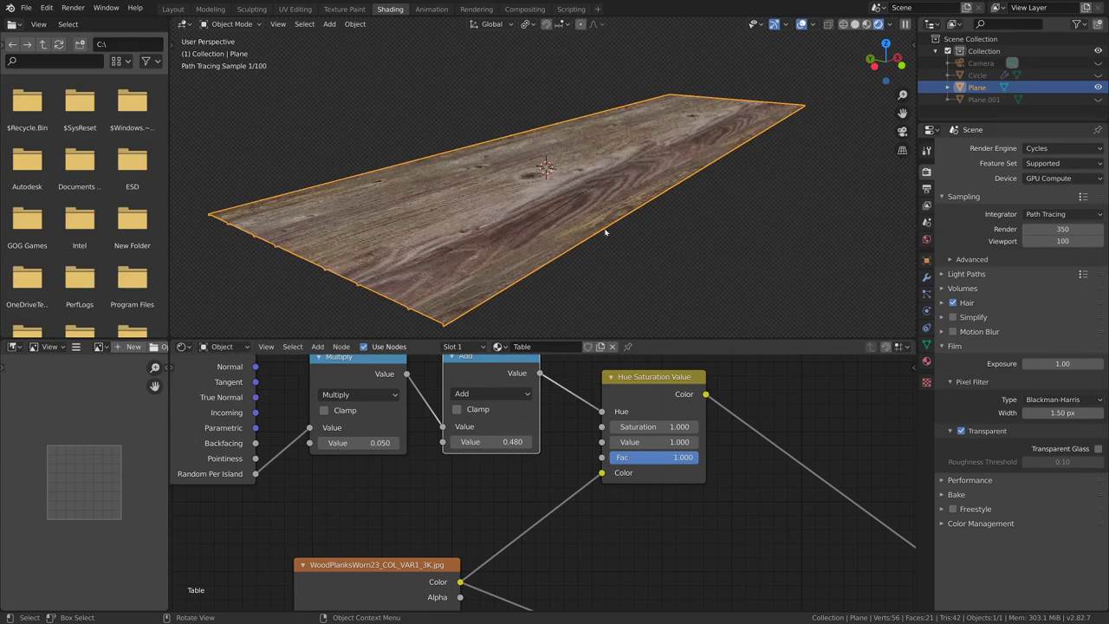
scroll(746, 475, down, 4)
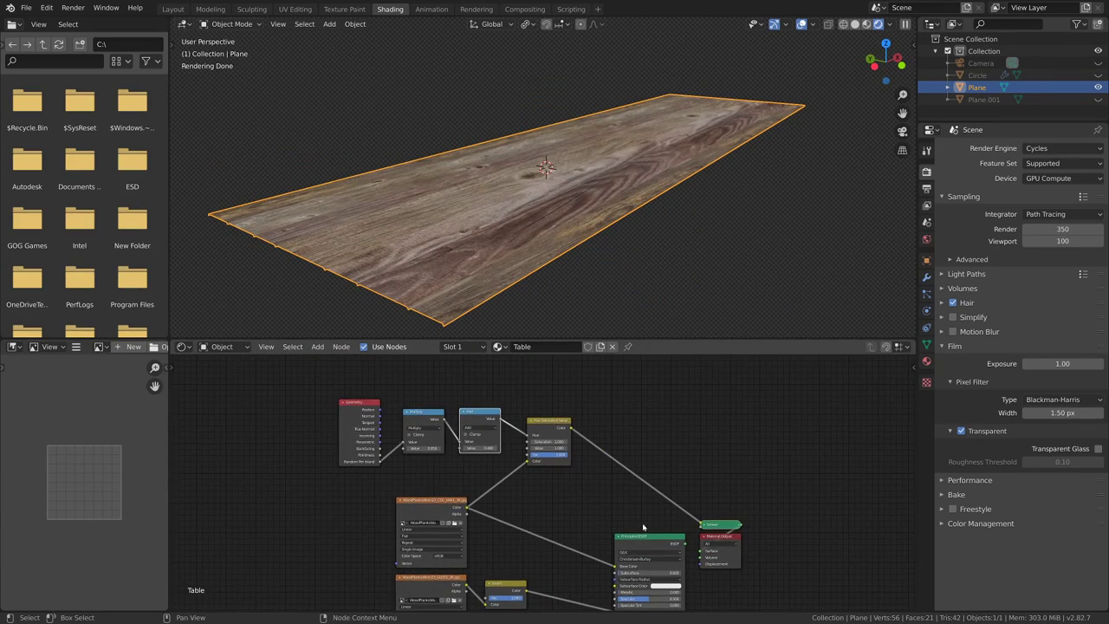
ctrl+shift+click(658, 540)
middle_drag(552, 305, 572, 285)
- Set the Multiply node's second value to 0.08
scroll(498, 449, up, 3)
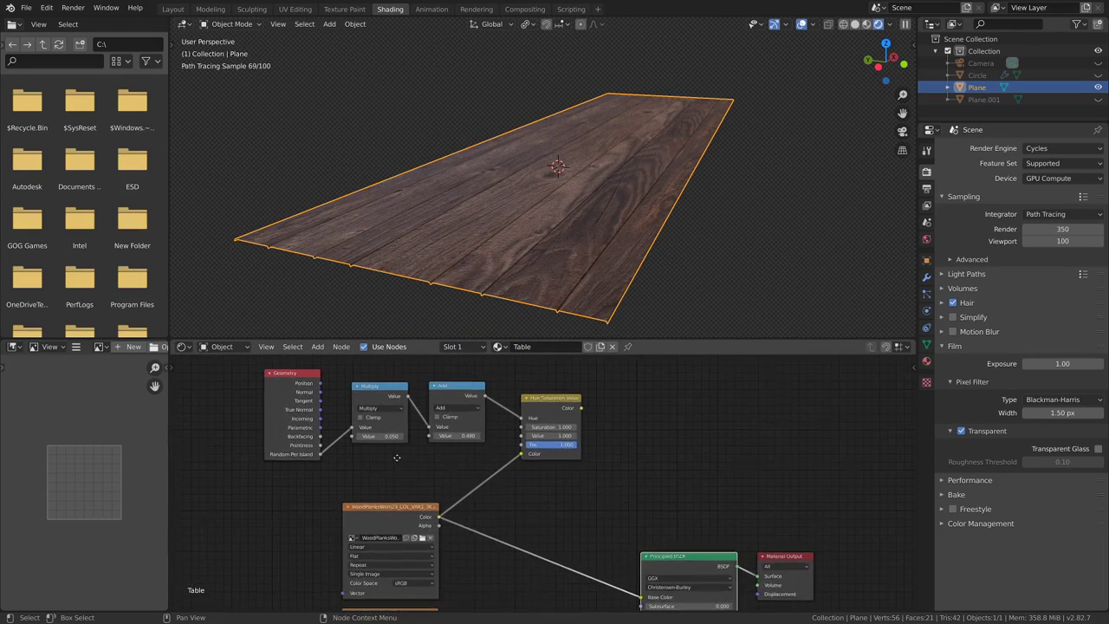
click(320, 451)
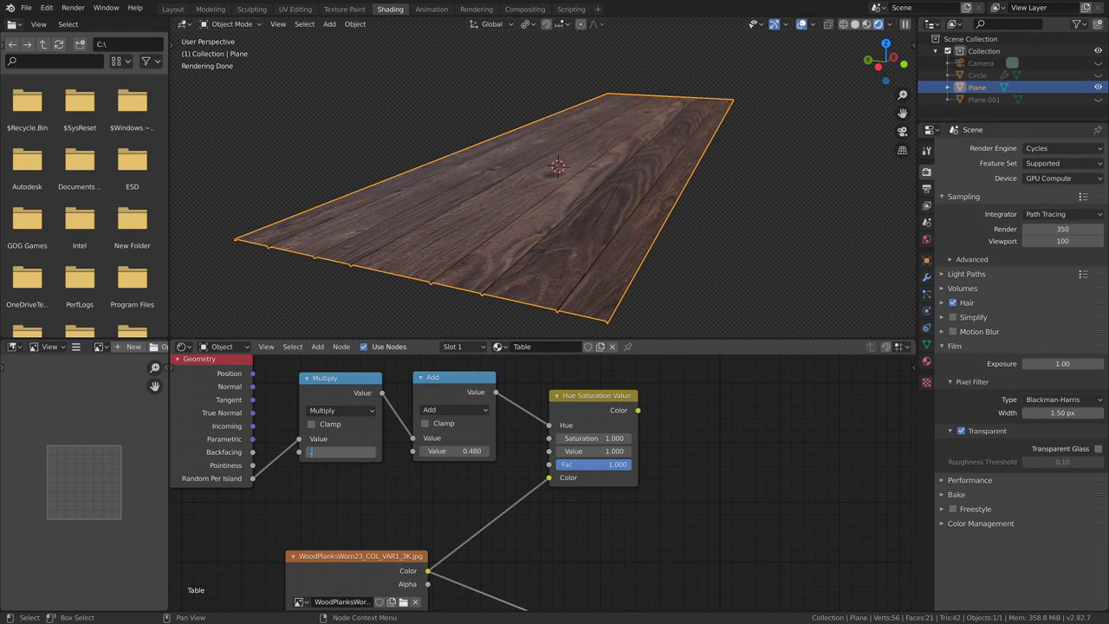
key(Return)
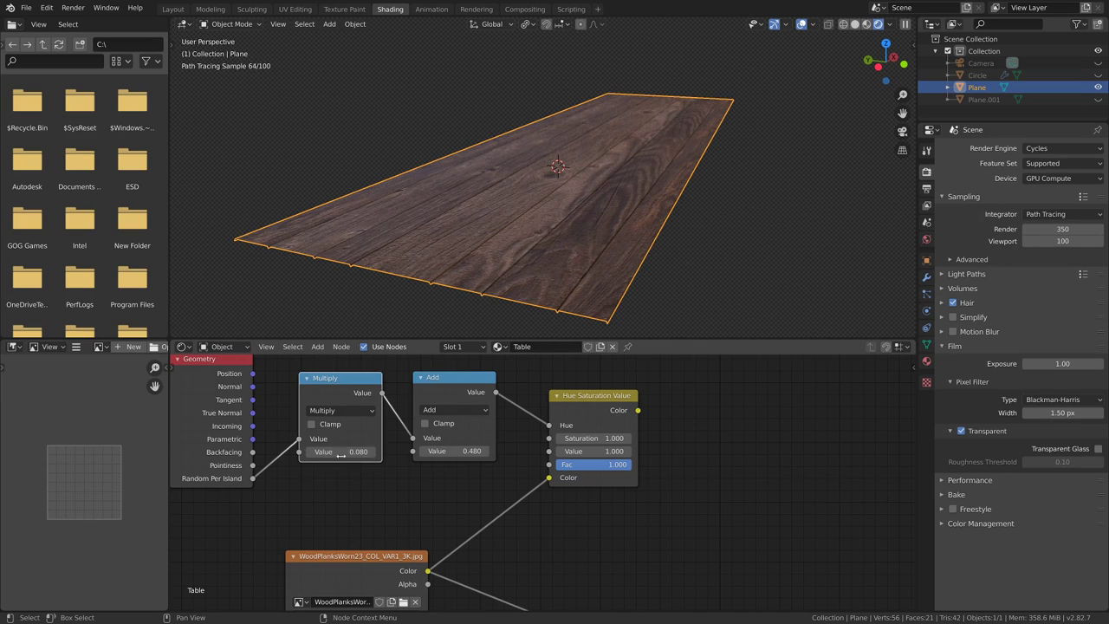
- Try a second value of 0.1 in the Multiply node
text(.1)
key(Return)
middle_drag(541, 260, 619, 249)
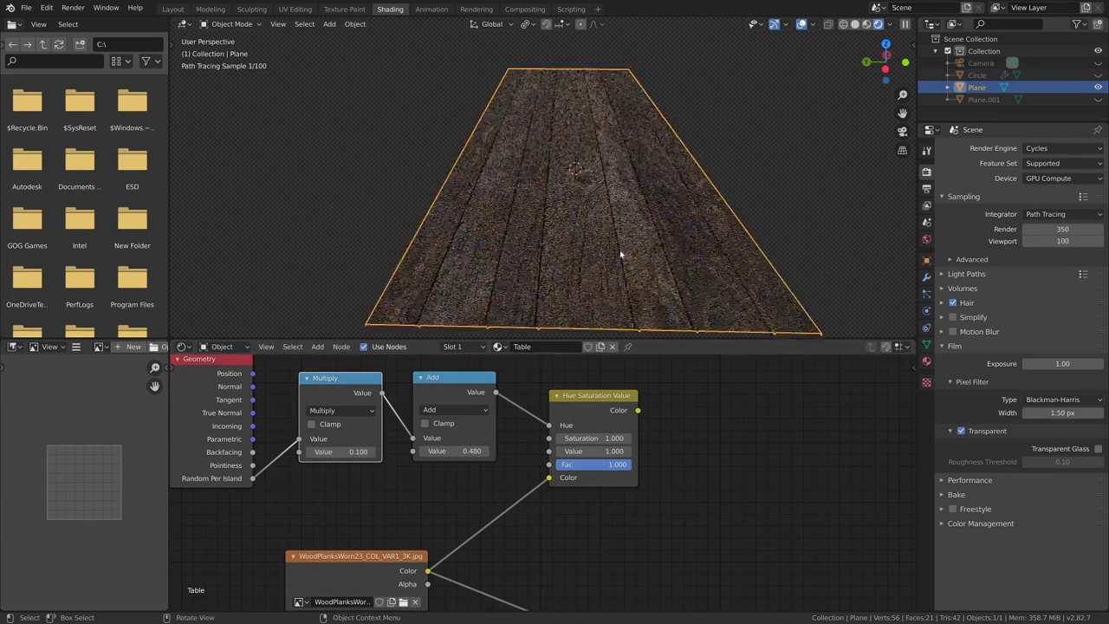
- Connect the Hue Saturation Value node's Color output to the Principled BSDF's Base Color and inspect the planks
scroll(619, 250, down, 1)
scroll(621, 417, down, 3)
drag(533, 376, 589, 551)
middle_drag(569, 292, 606, 299)
middle_drag(552, 242, 578, 270)
scroll(572, 298, up, 2)
scroll(569, 446, up, 1)
middle_drag(570, 446, 641, 517)
scroll(633, 517, up, 4)
scroll(542, 312, up, 5)
scroll(554, 306, down, 4)
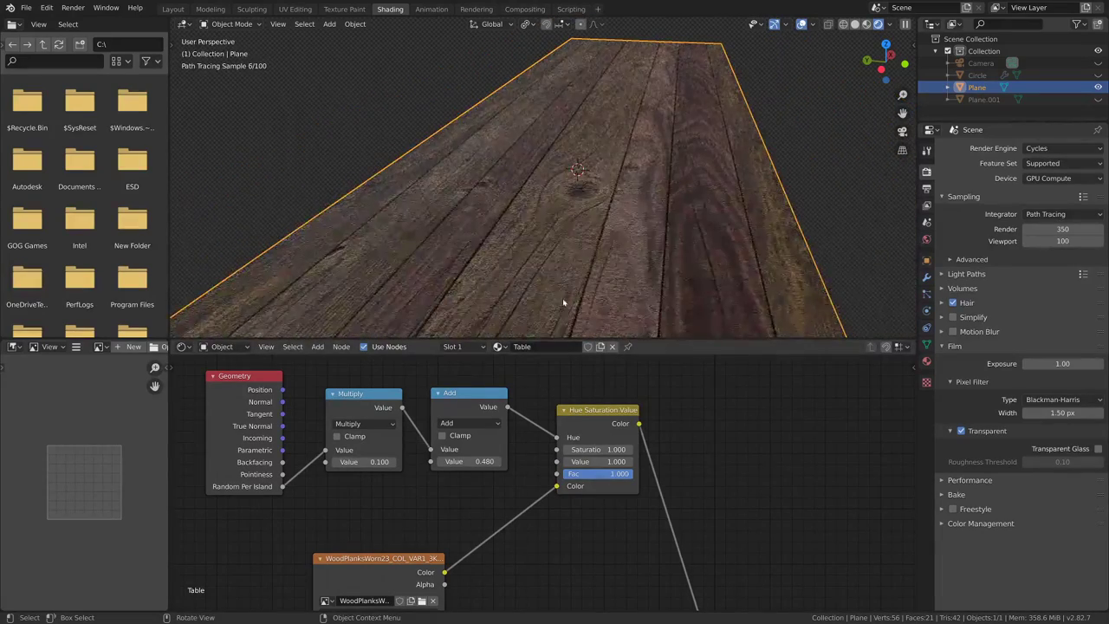
- Set the Multiply node's second value to 0.08 and the Add node's to 0.47, and check the table through the camera
click(364, 461)
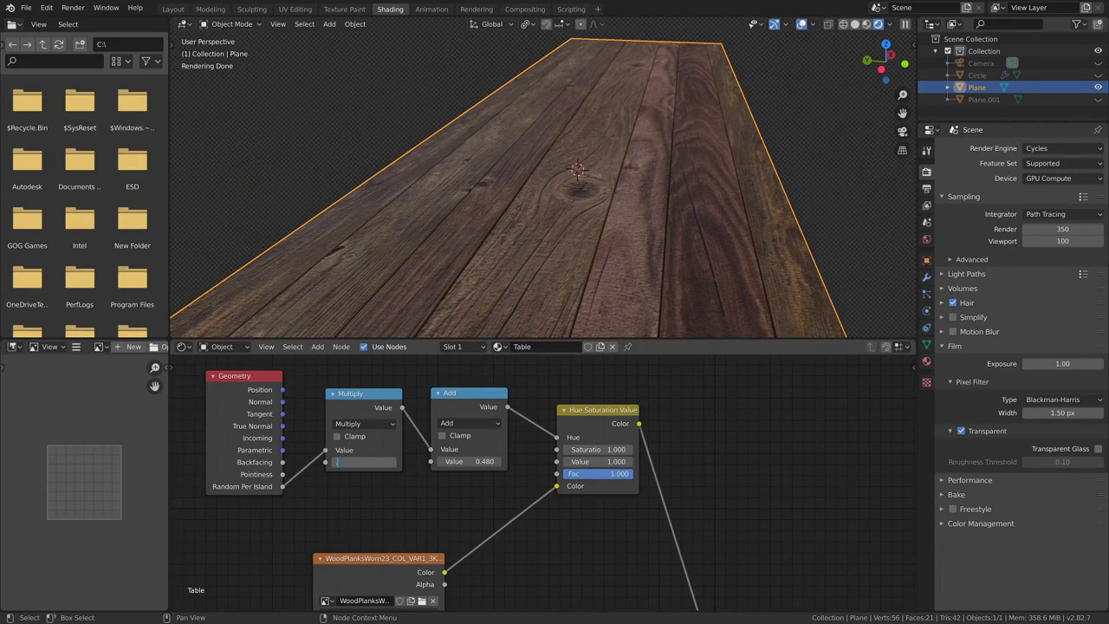
key(Return)
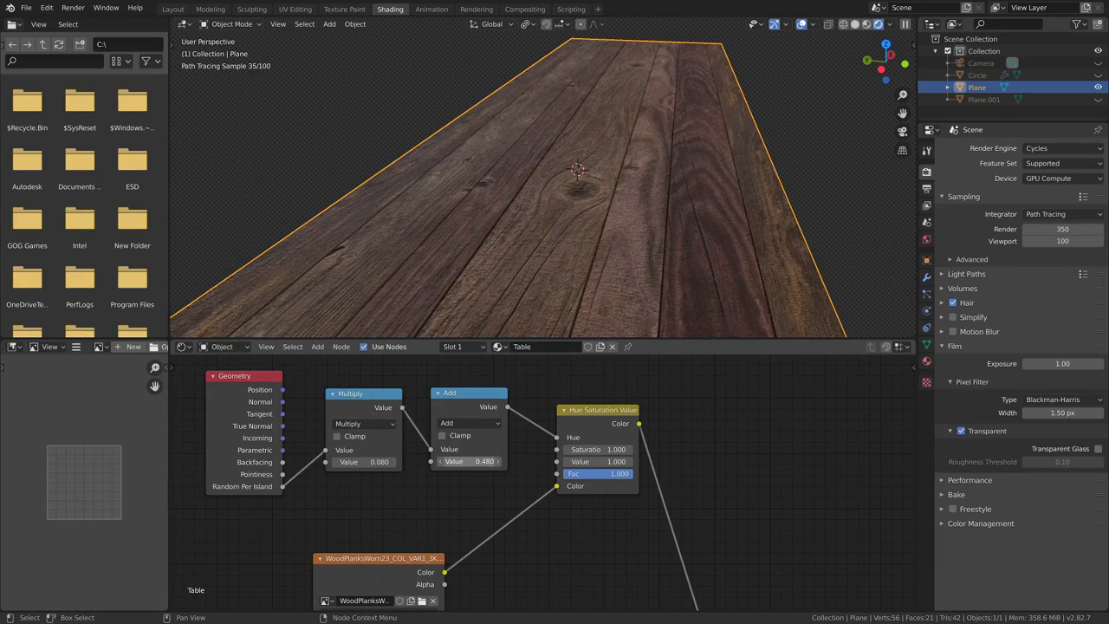
click(468, 461)
key(Return)
middle_drag(581, 213, 660, 298)
scroll(607, 244, up, 3)
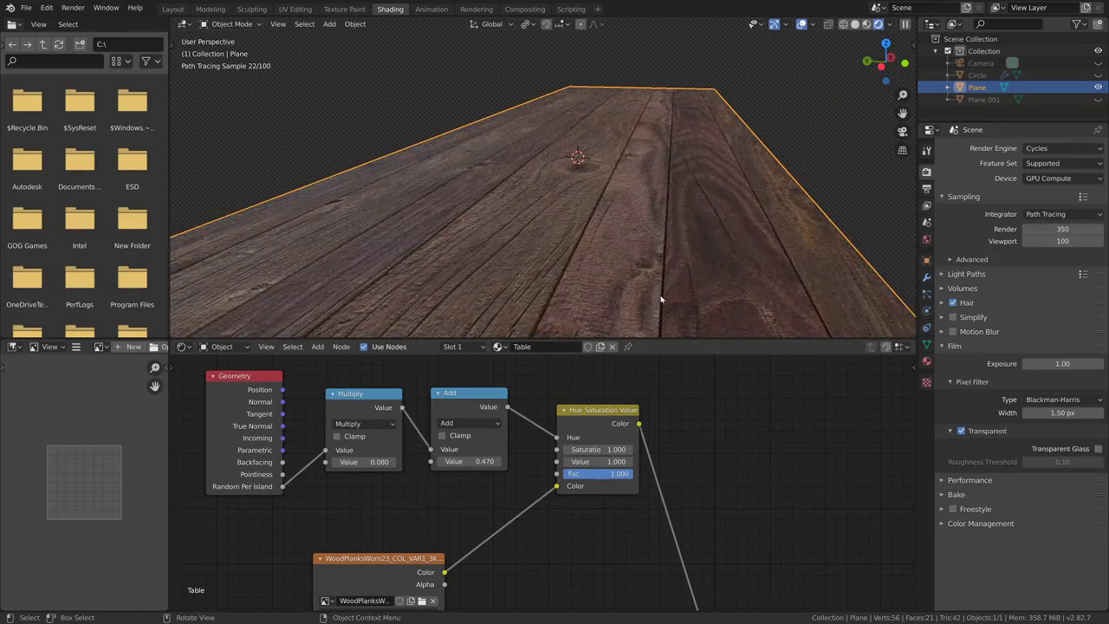
scroll(614, 483, down, 14)
middle_drag(668, 251, 627, 284)
scroll(641, 453, down, 3)
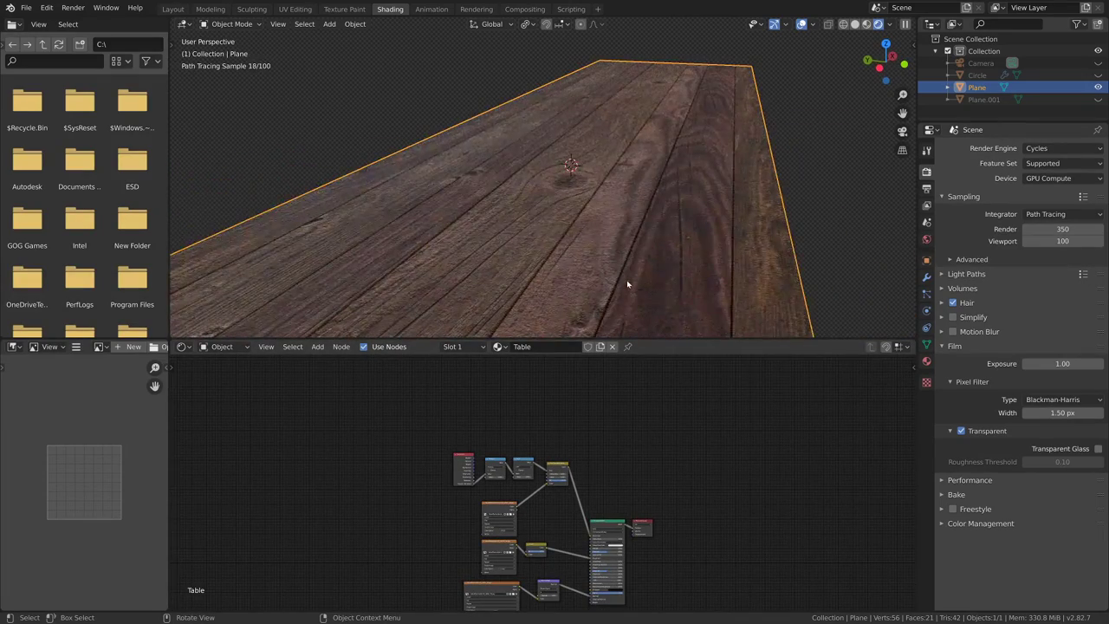
key(KP_0)
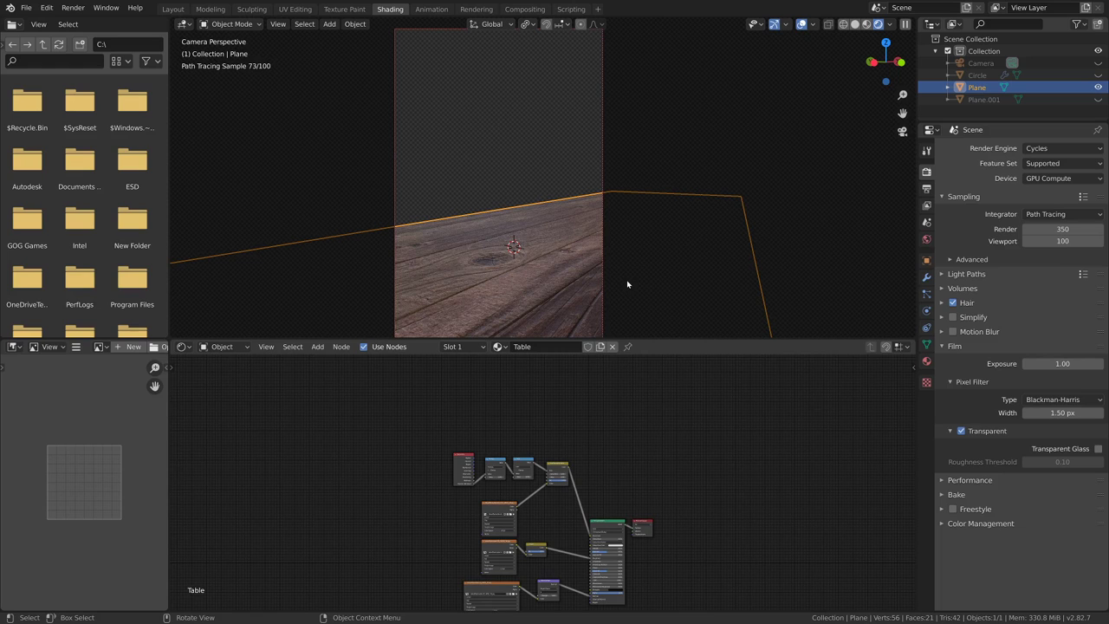
- Move the Principled BSDF and Material Output nodes further away from the texture nodes
scroll(542, 480, down, 6)
middle_drag(634, 532, 594, 482)
scroll(567, 440, up, 5)
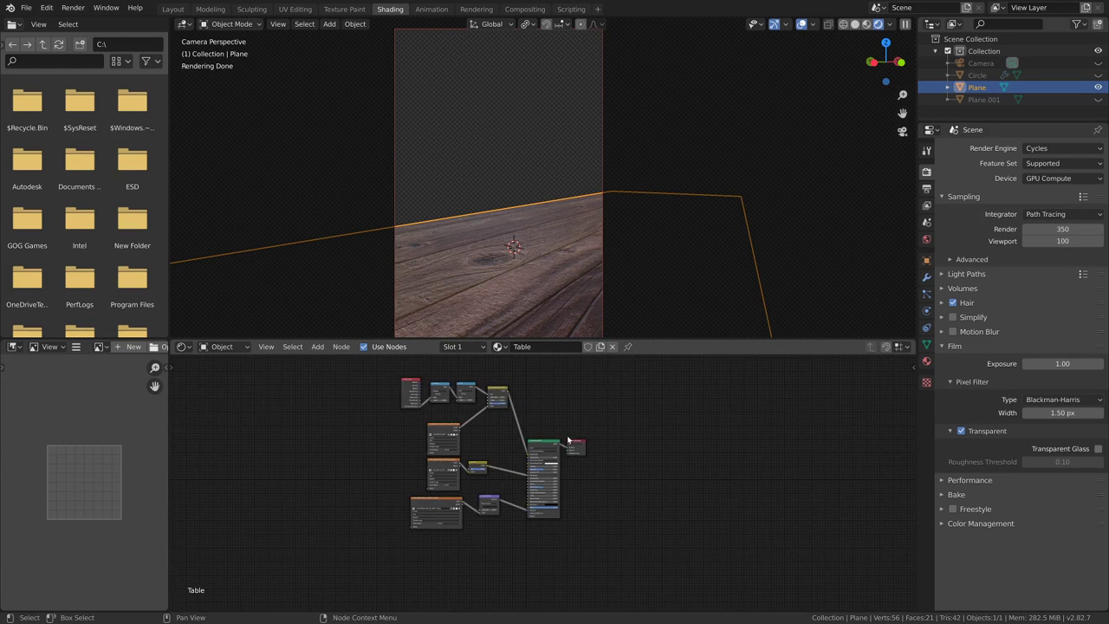
click(575, 442)
shift+click(551, 446)
drag(542, 445, 593, 429)
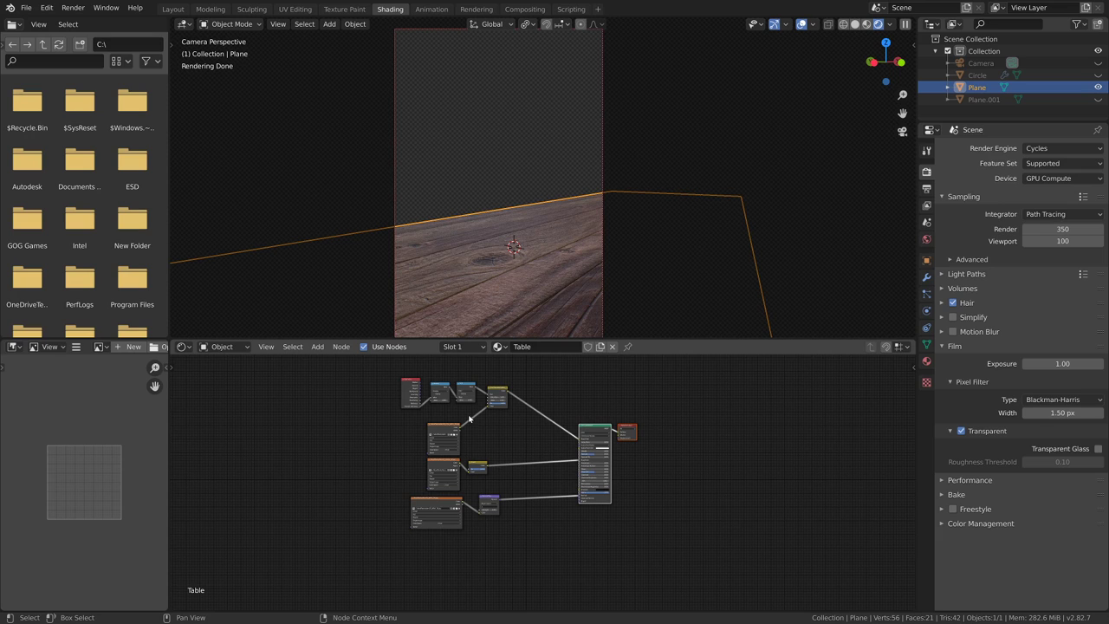
- Preview the image texture that feeds the Invert node on the table and examine its grayscale pattern
scroll(523, 488, up, 3)
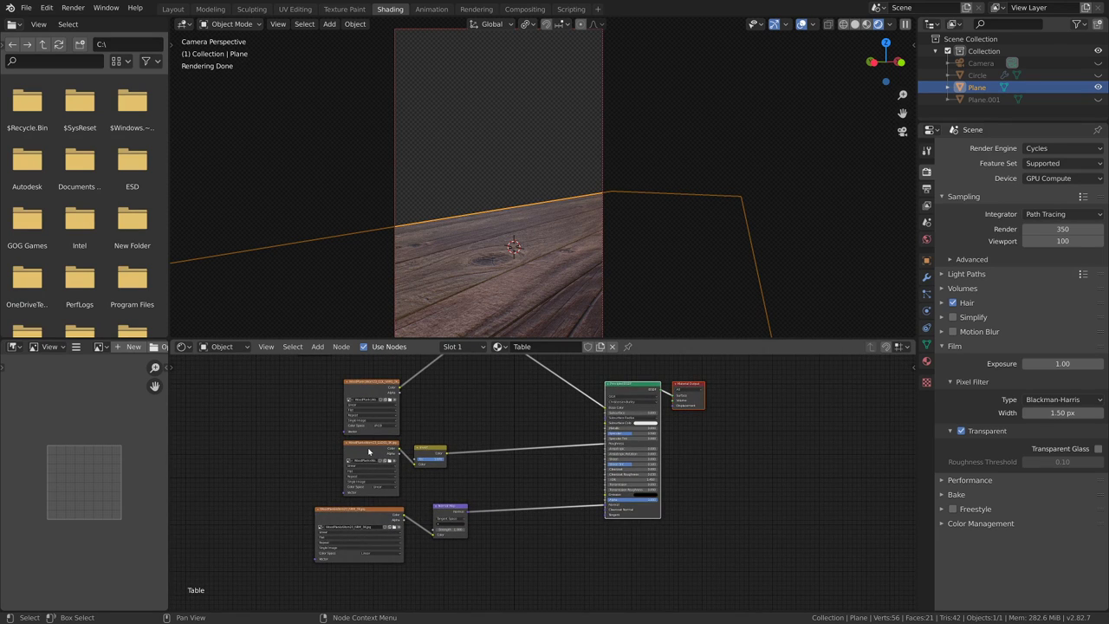
ctrl+shift+click(368, 450)
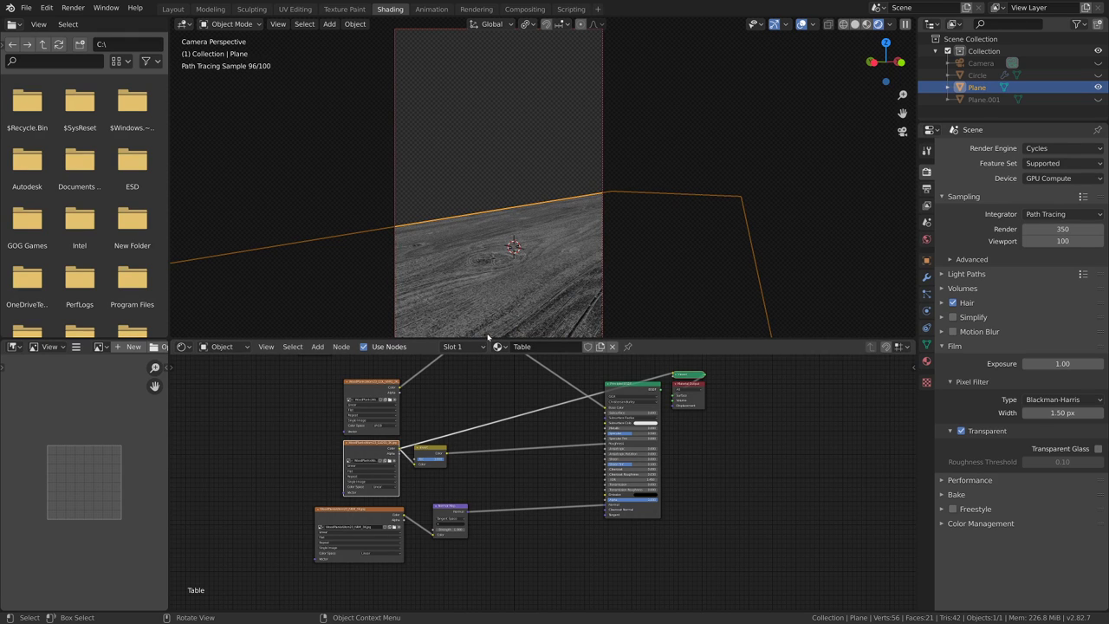
scroll(555, 333, up, 1)
scroll(507, 428, down, 1)
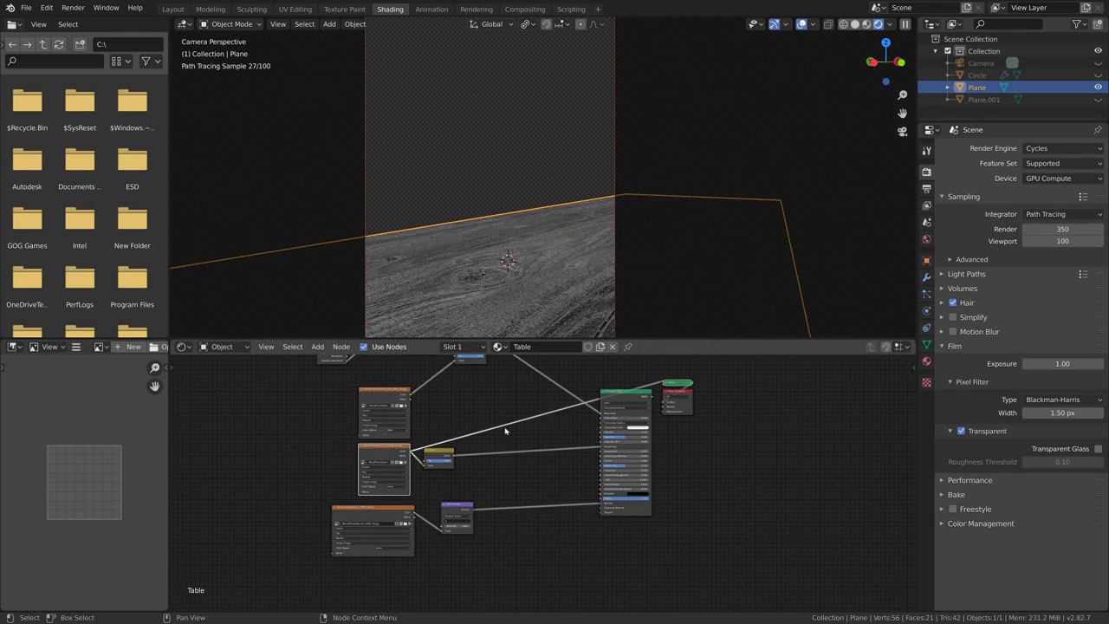
scroll(540, 317, down, 2)
middle_drag(539, 317, 566, 337)
middle_drag(630, 323, 605, 264)
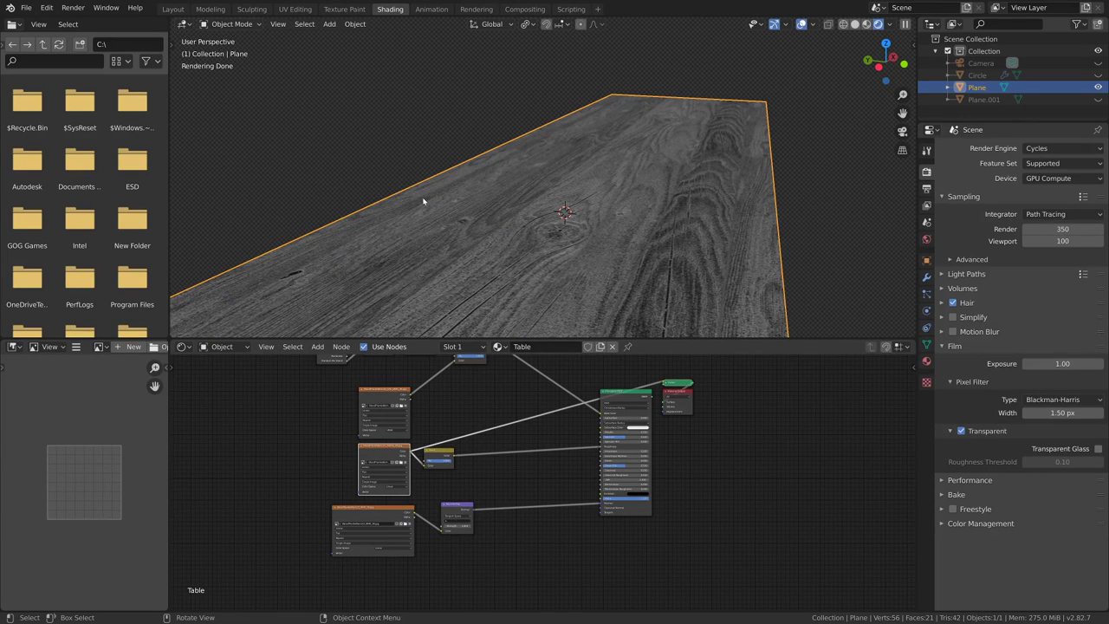
- Add a ColorRamp node, feed its Fac from the Color output of the previewed image texture, and preview the ramp
middle_drag(502, 468, 476, 438)
scroll(476, 438, up, 2)
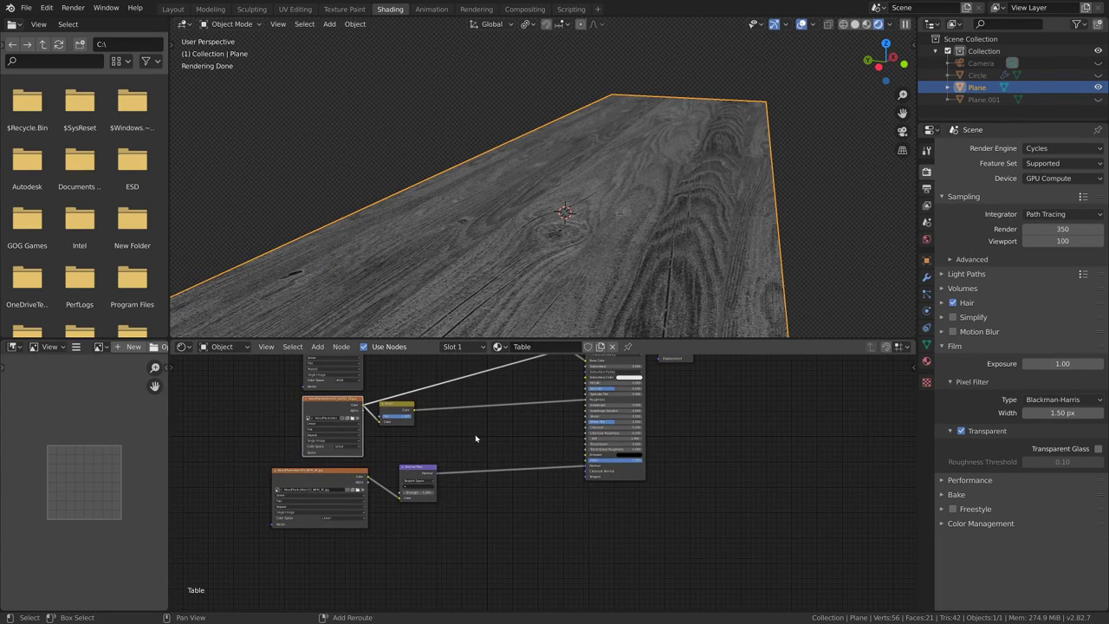
key(shift+a)
mouse_move(481, 437)
mouse_move(493, 459)
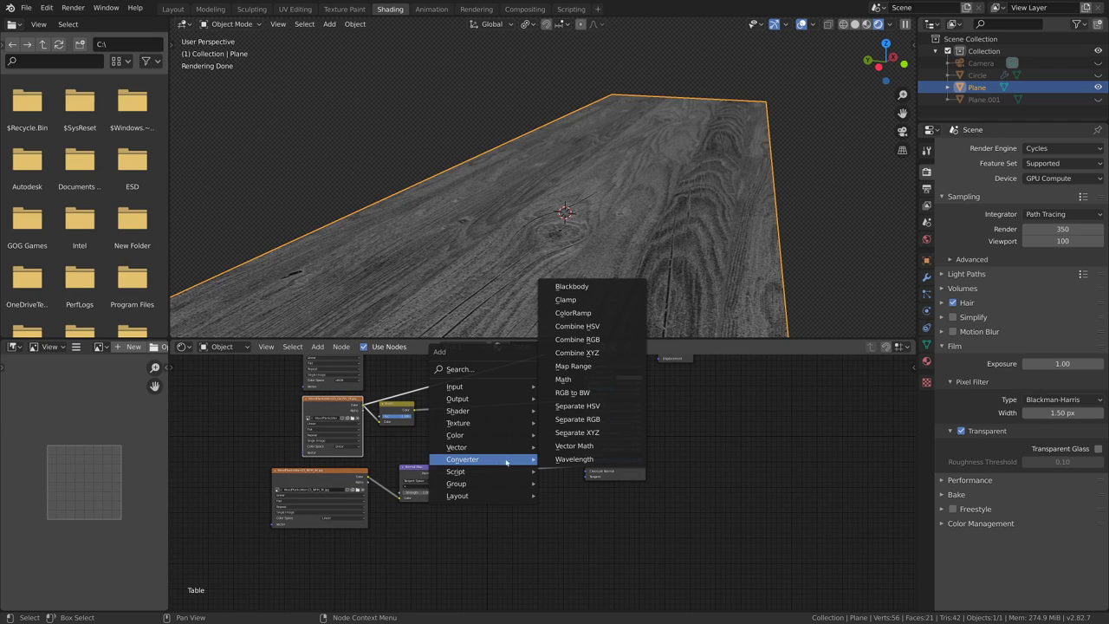
click(591, 314)
drag(363, 405, 475, 544)
ctrl+shift+click(507, 513)
- Add a Displacement node and connect the ColorRamp's Color output to its Height
middle_drag(587, 535, 552, 506)
scroll(551, 506, down, 1)
key(shift+a)
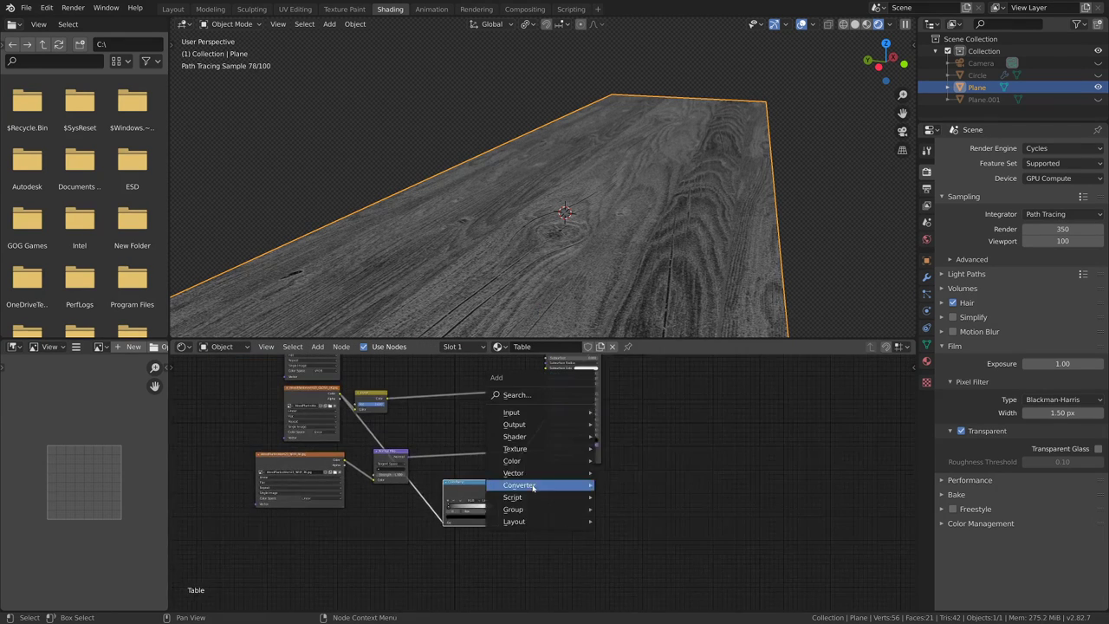
mouse_move(539, 472)
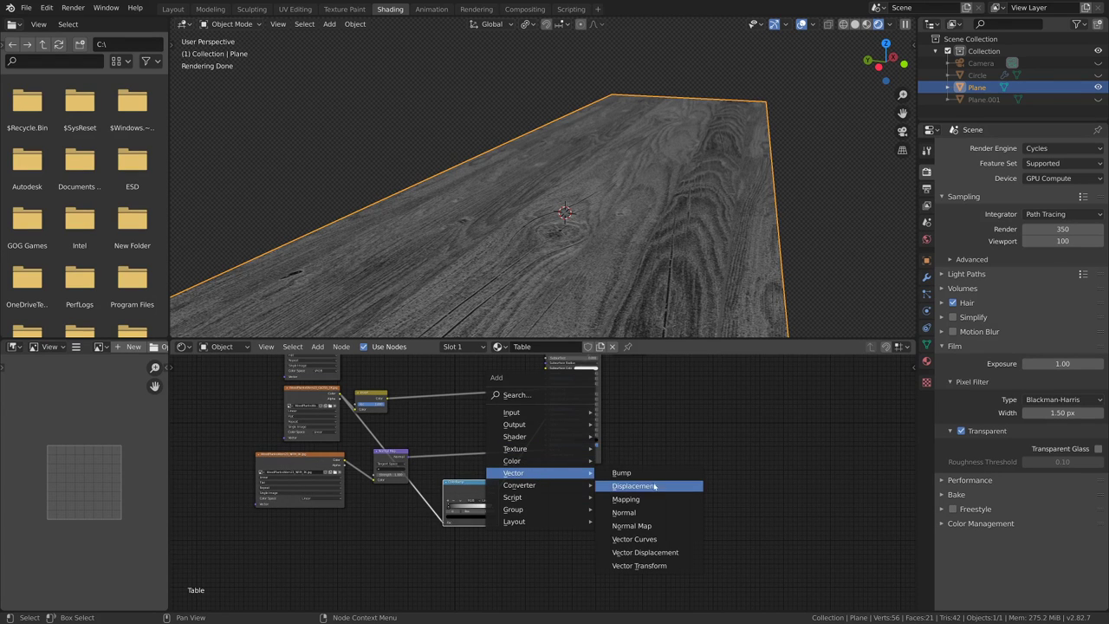
click(646, 485)
click(576, 489)
drag(498, 490, 560, 494)
- Connect the Displacement node to the Material Output's Displacement and restore the Principled BSDF as the surface shader
scroll(621, 485, down, 3)
middle_drag(621, 485, 551, 531)
scroll(533, 536, up, 2)
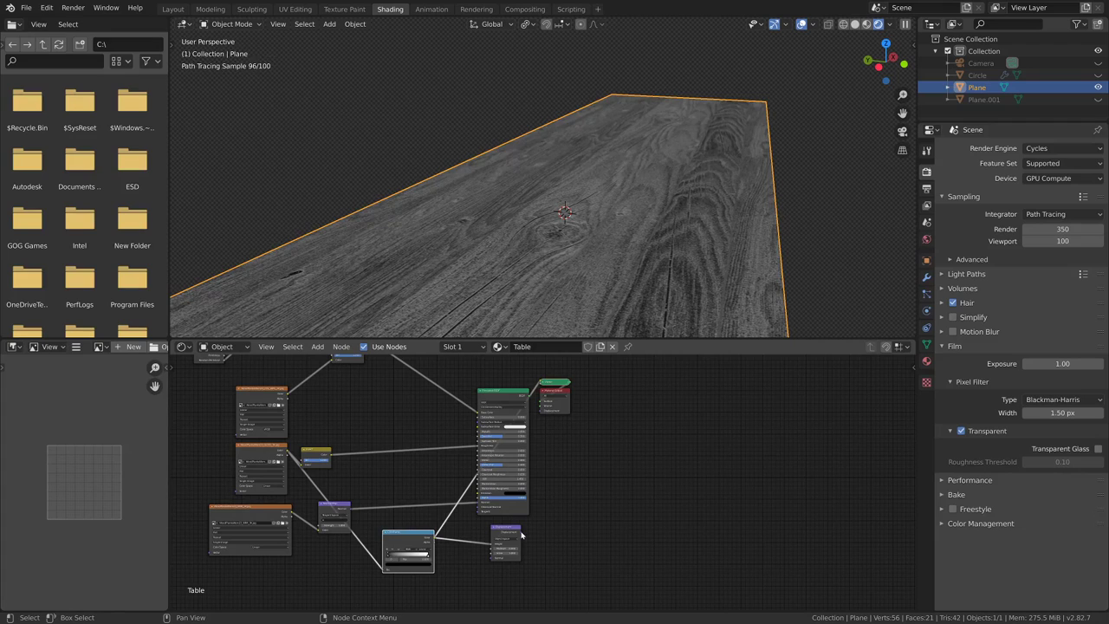
drag(520, 531, 585, 398)
click(530, 487)
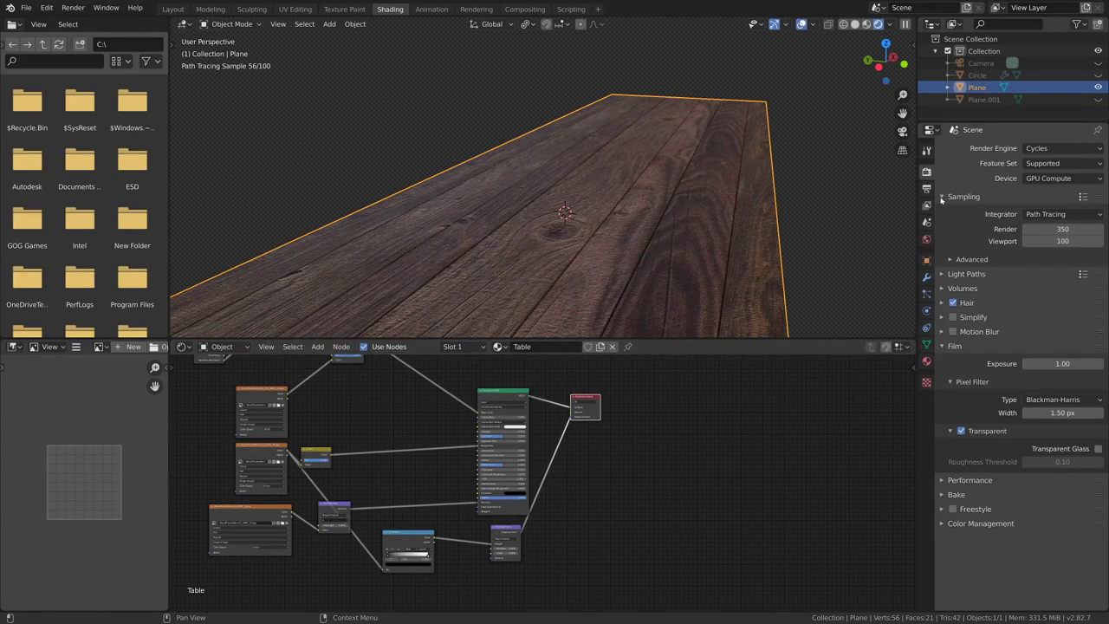
- Set the Cycles feature set to Experimental
middle_drag(823, 266, 645, 260)
click(1038, 162)
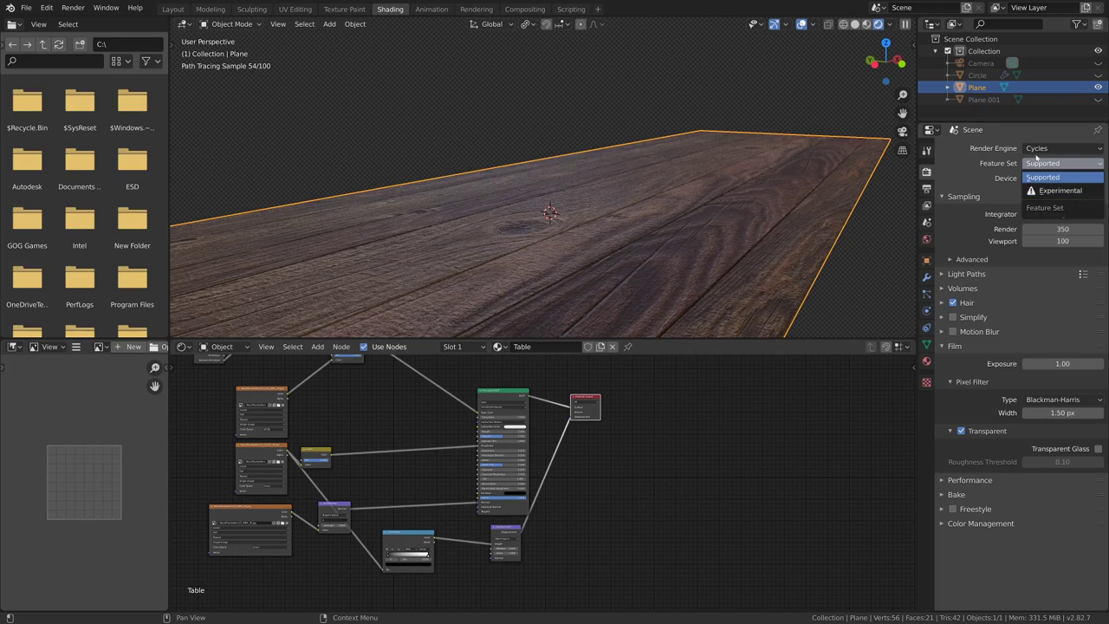
click(1059, 189)
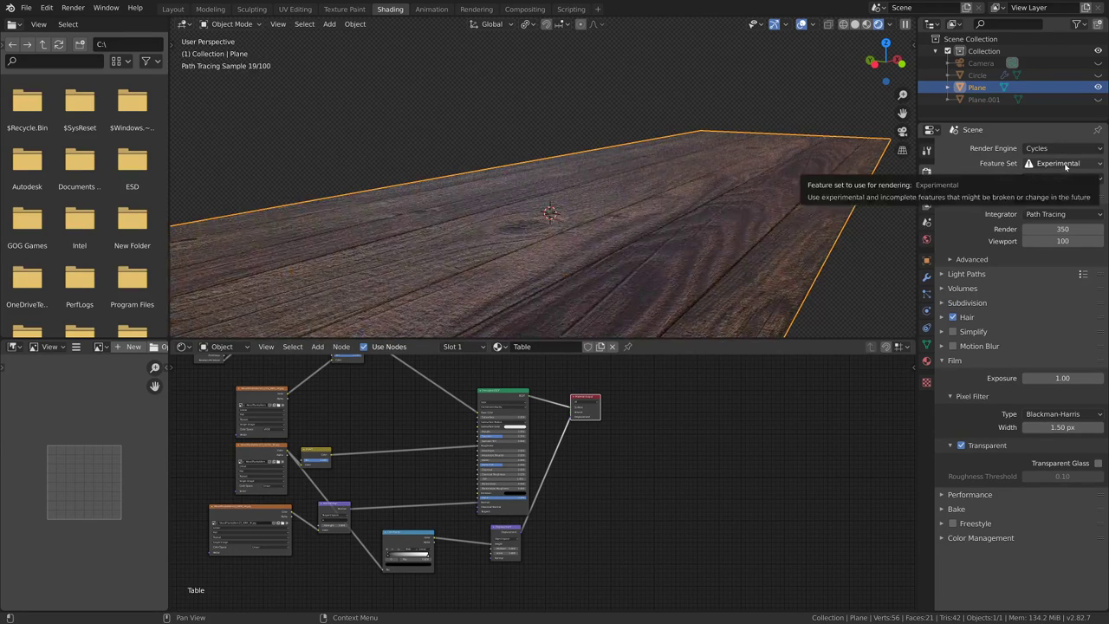
- Add a Subdivision Surface modifier to the table plane
click(926, 276)
click(1022, 148)
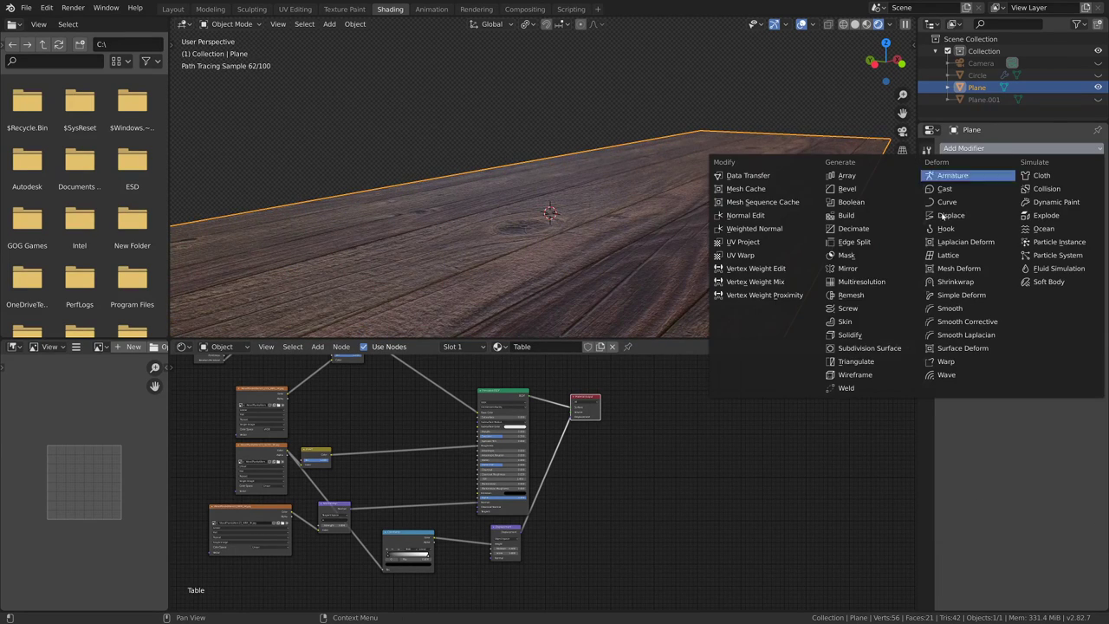
click(901, 348)
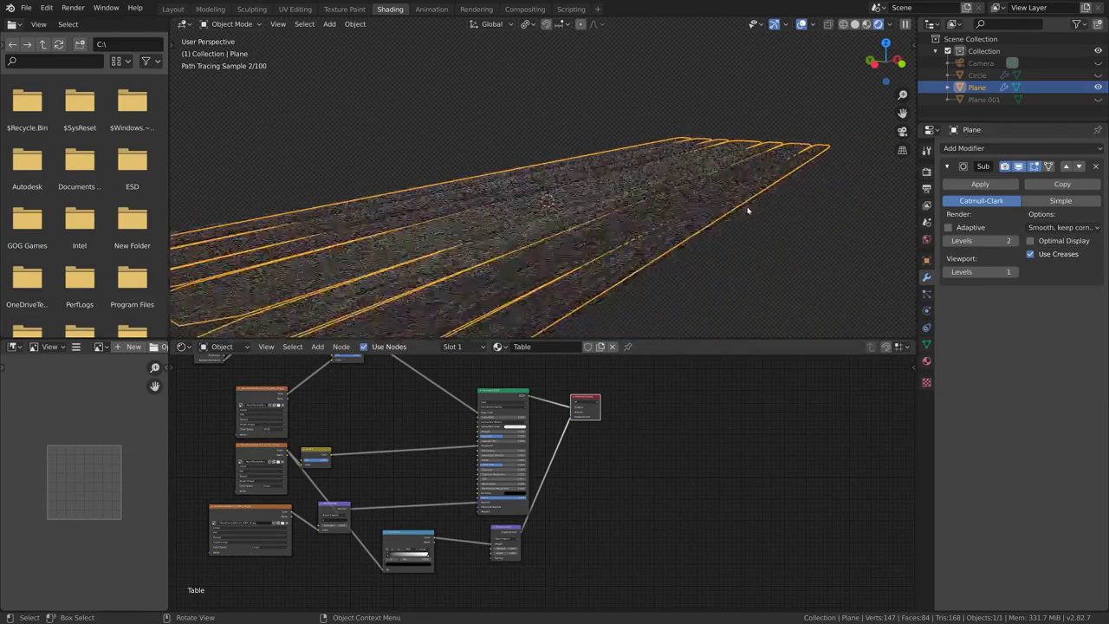
middle_drag(747, 211, 701, 232)
- Set the mean crease of all the table's edges to 1.00 in Edit Mode and return to Object Mode
key(Tab)
scroll(718, 235, down, 2)
scroll(728, 237, down, 3)
key(n)
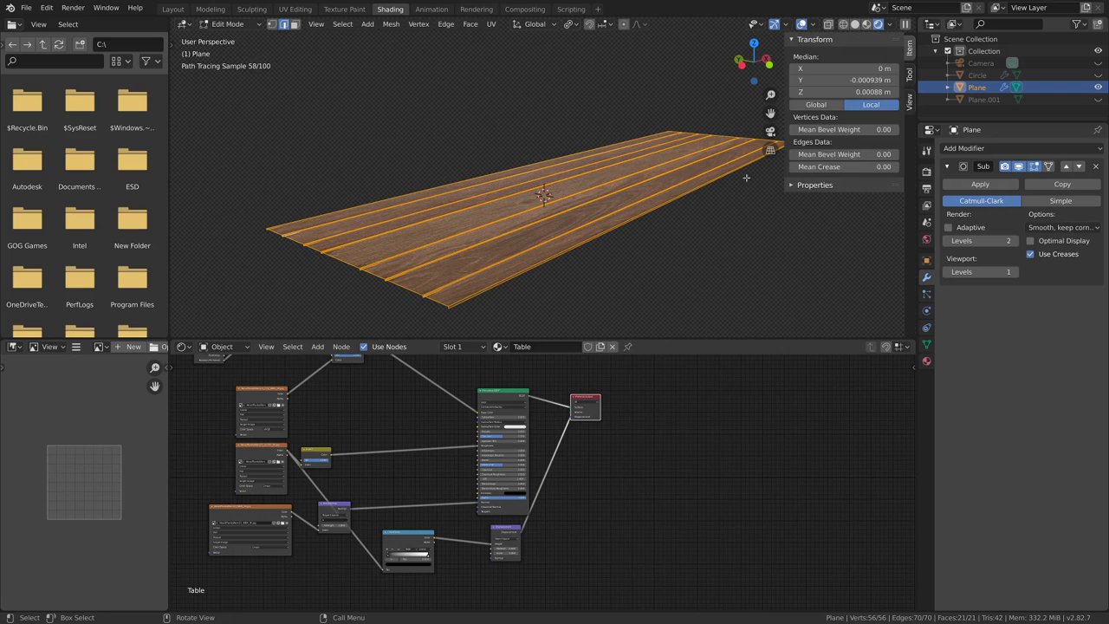
drag(816, 166, 897, 166)
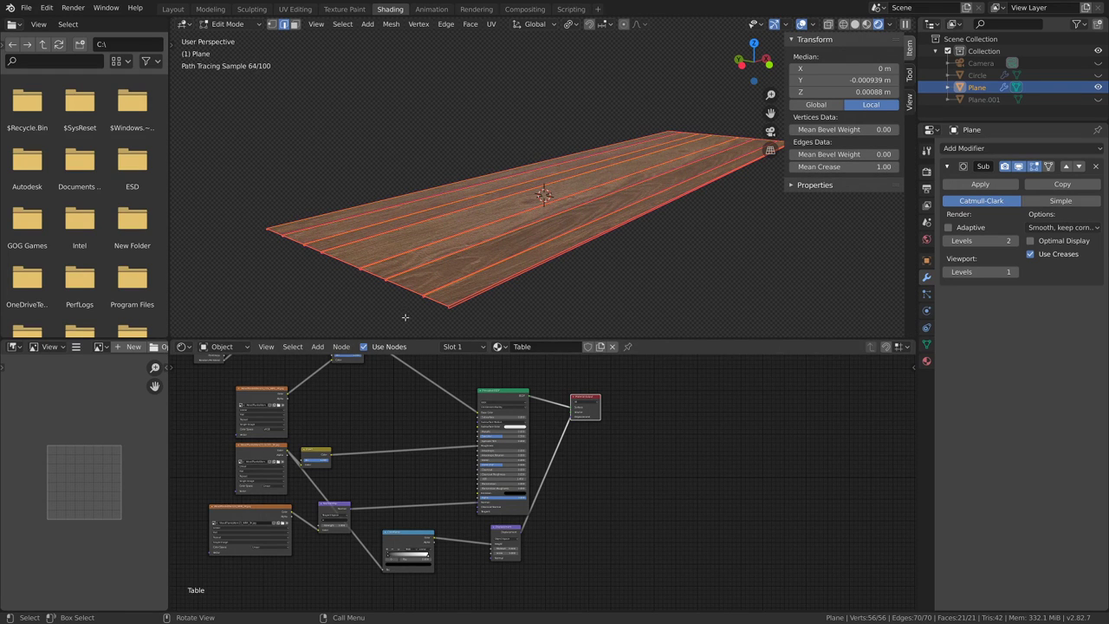
middle_drag(454, 273, 637, 292)
key(Tab)
mouse_move(700, 279)
middle_down()
mouse_move(613, 284)
mouse_move(648, 262)
middle_up()
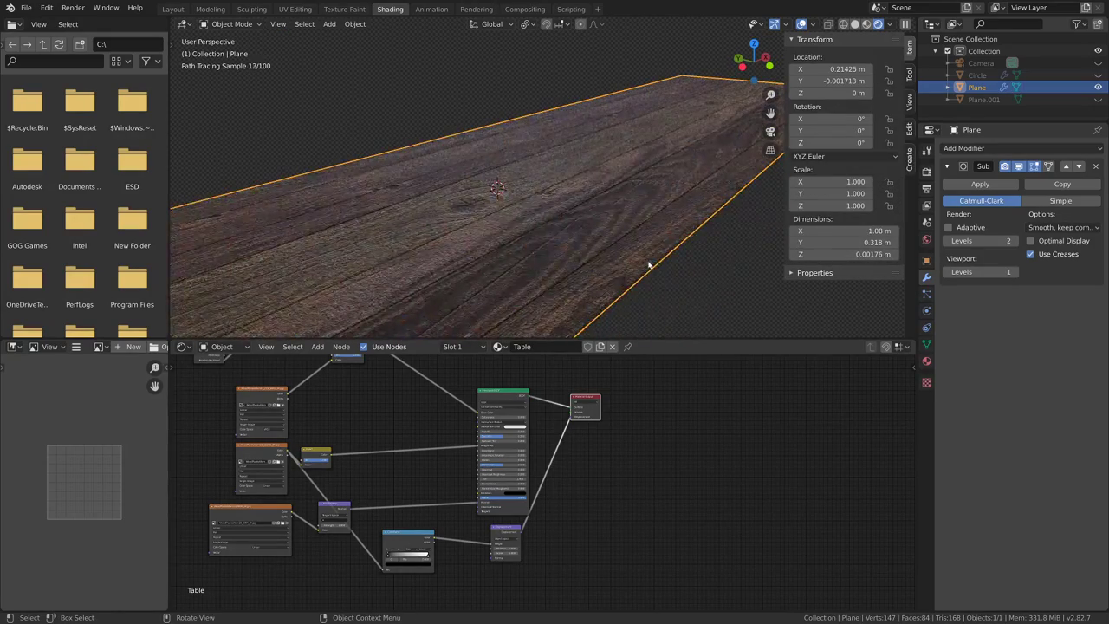
- Set the Table material's displacement method to Displacement Only
click(926, 361)
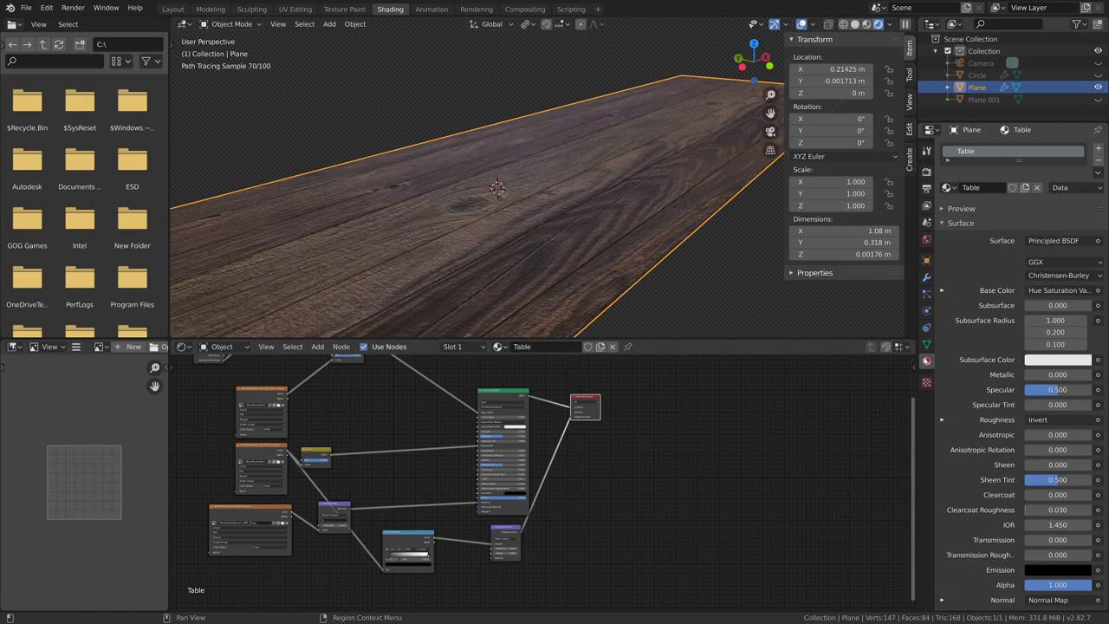
click(946, 227)
click(970, 252)
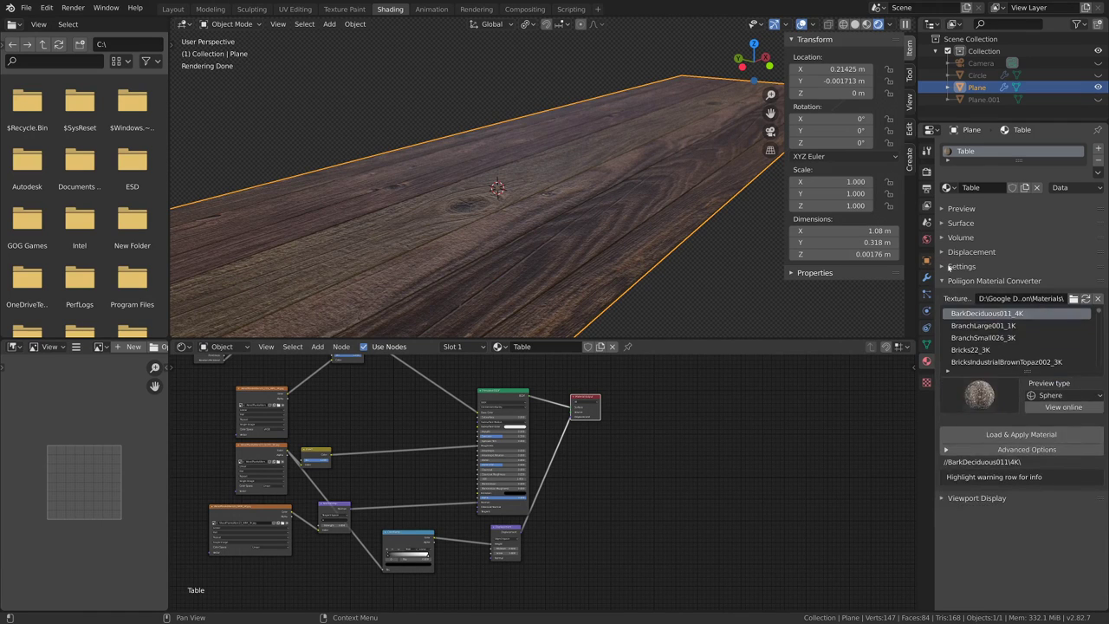
click(961, 266)
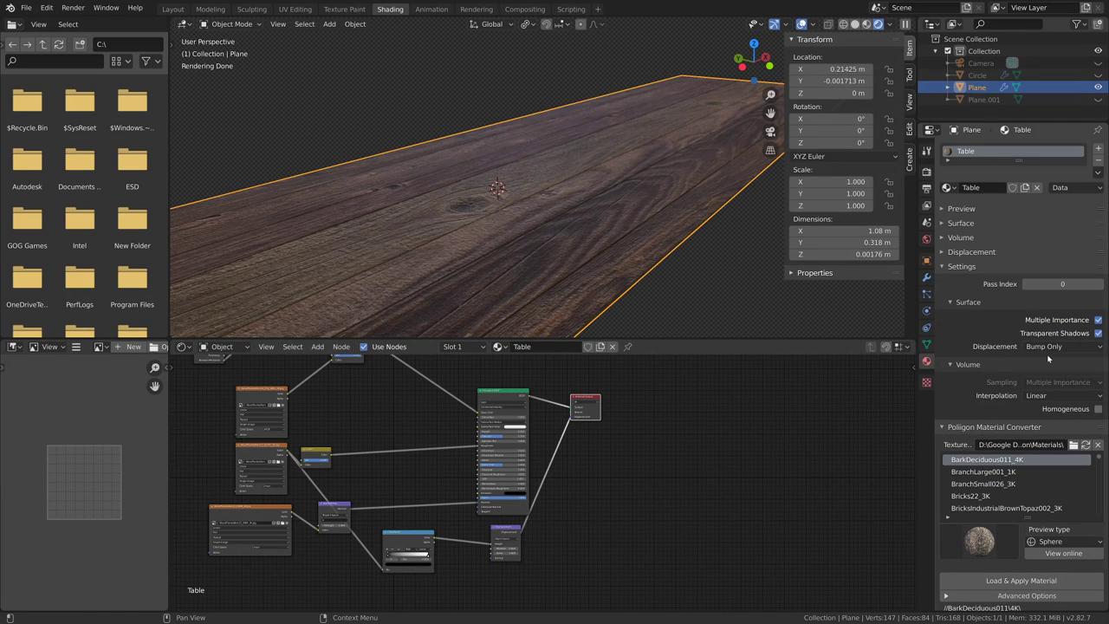
click(1068, 346)
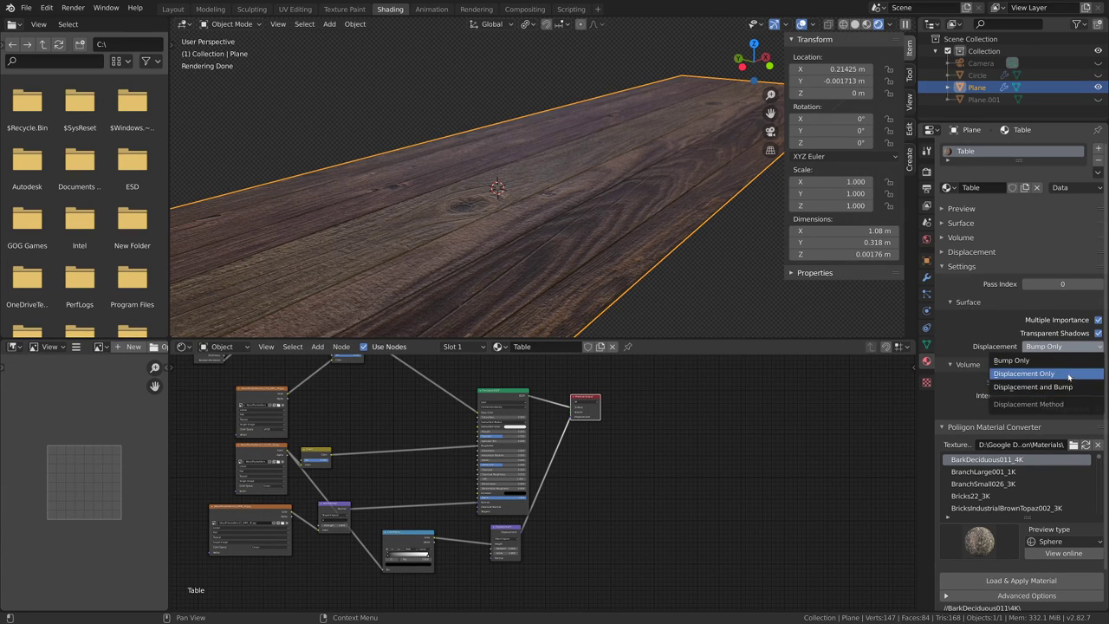
click(1068, 373)
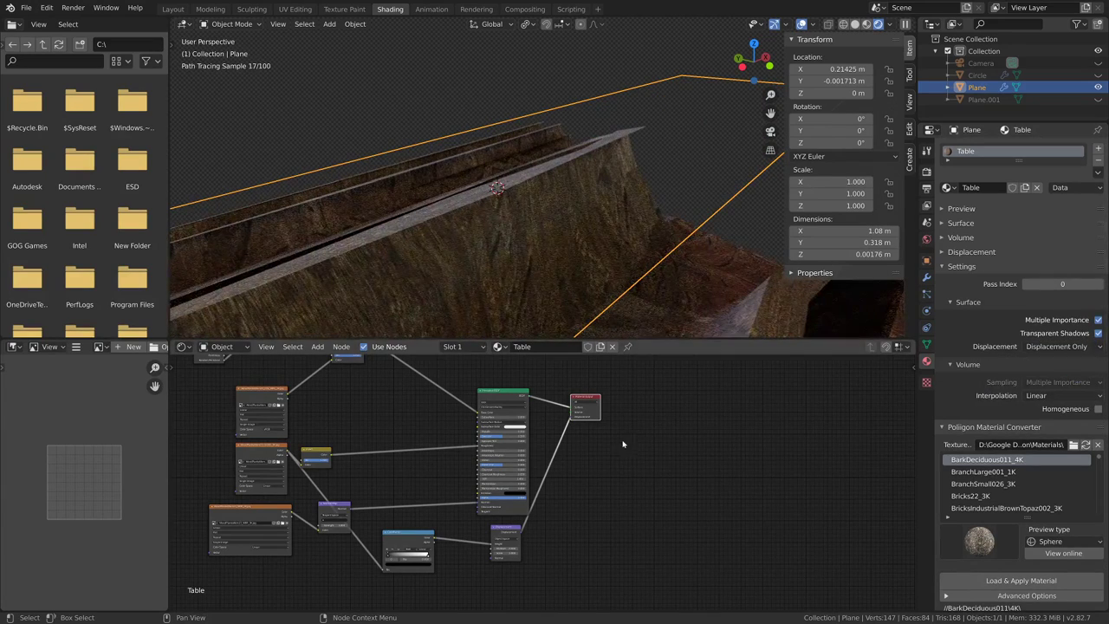
- Set the scale of the Table material's Displacement node to 0.05
scroll(599, 540, up, 6)
scroll(599, 539, down, 6)
middle_drag(531, 532, 673, 485)
scroll(673, 490, up, 4)
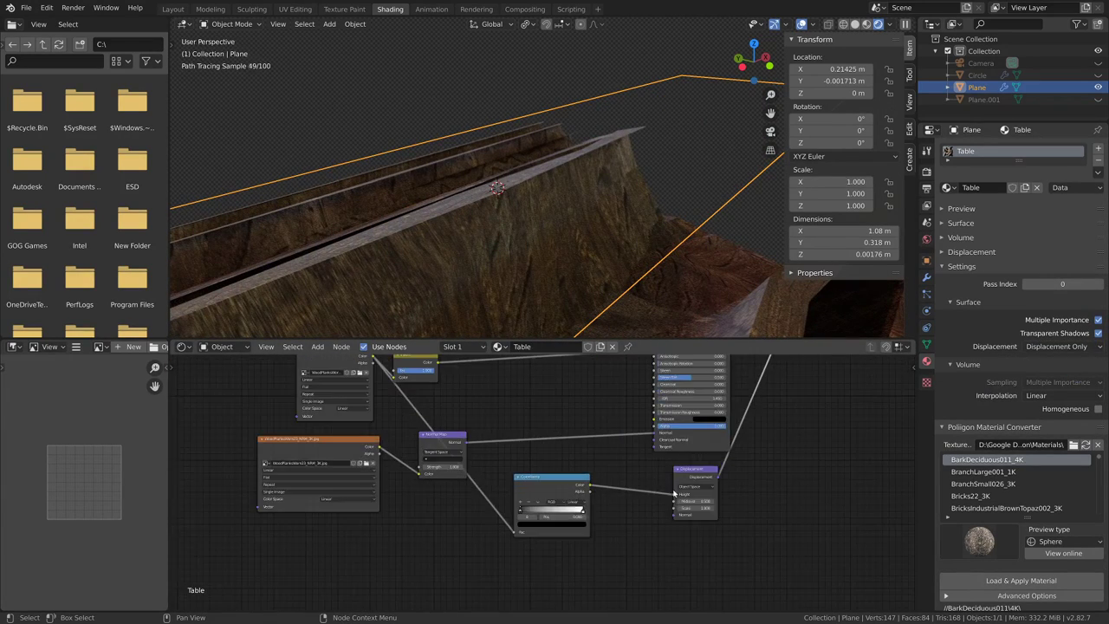
middle_drag(739, 499, 632, 496)
scroll(632, 497, up, 5)
scroll(632, 498, up, 1)
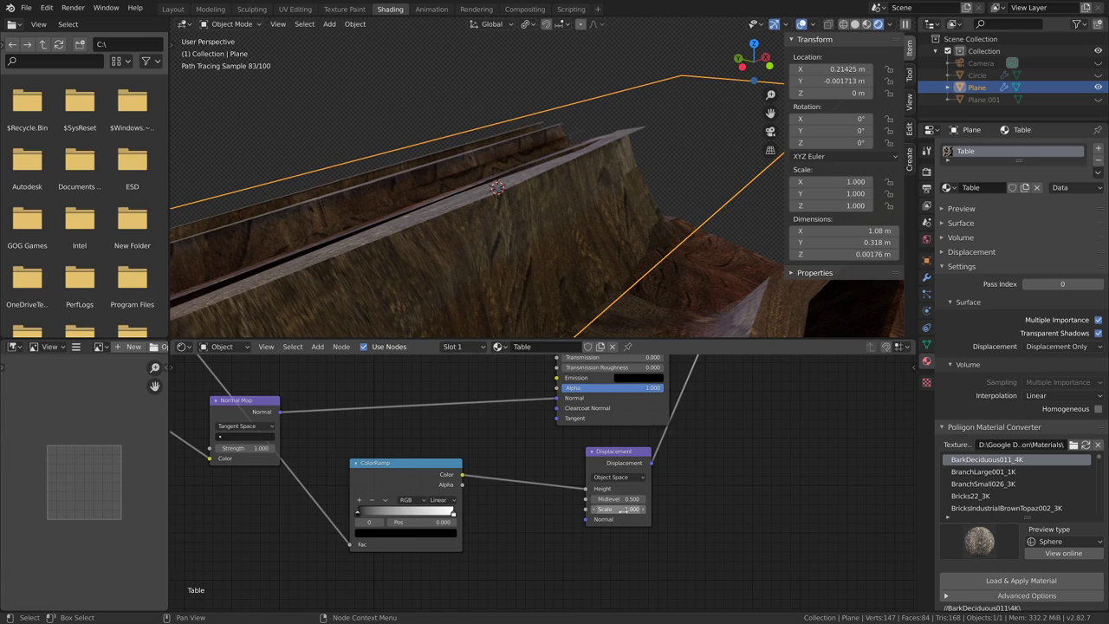
scroll(615, 280, down, 5)
mouse_move(614, 280)
middle_down()
mouse_move(668, 242)
mouse_move(683, 204)
mouse_move(639, 257)
mouse_move(566, 297)
middle_up()
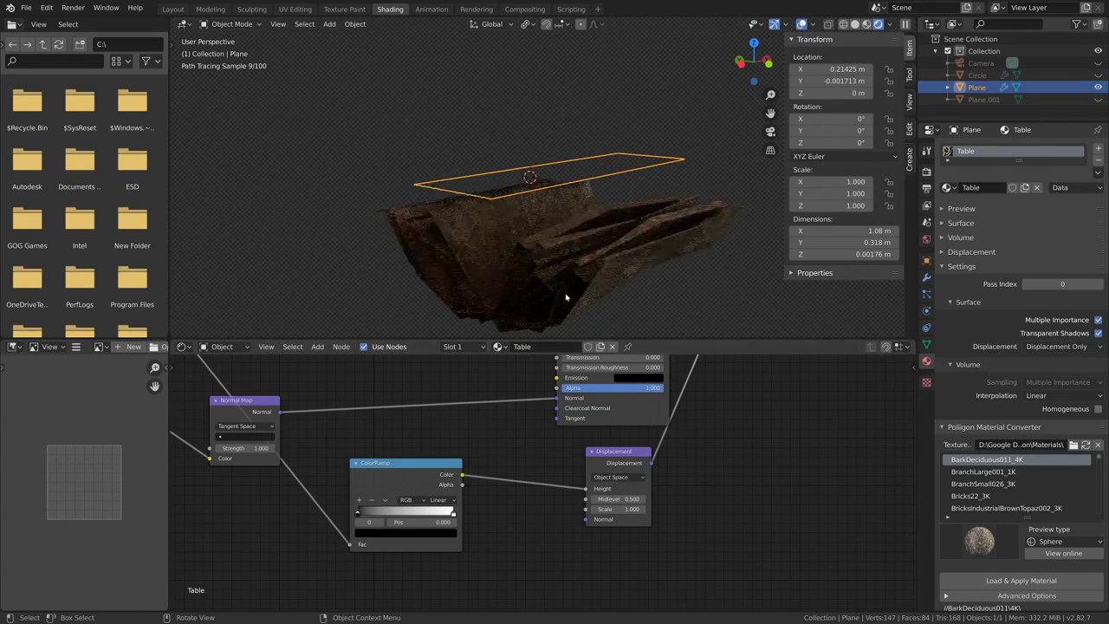
scroll(565, 297, up, 3)
click(618, 508)
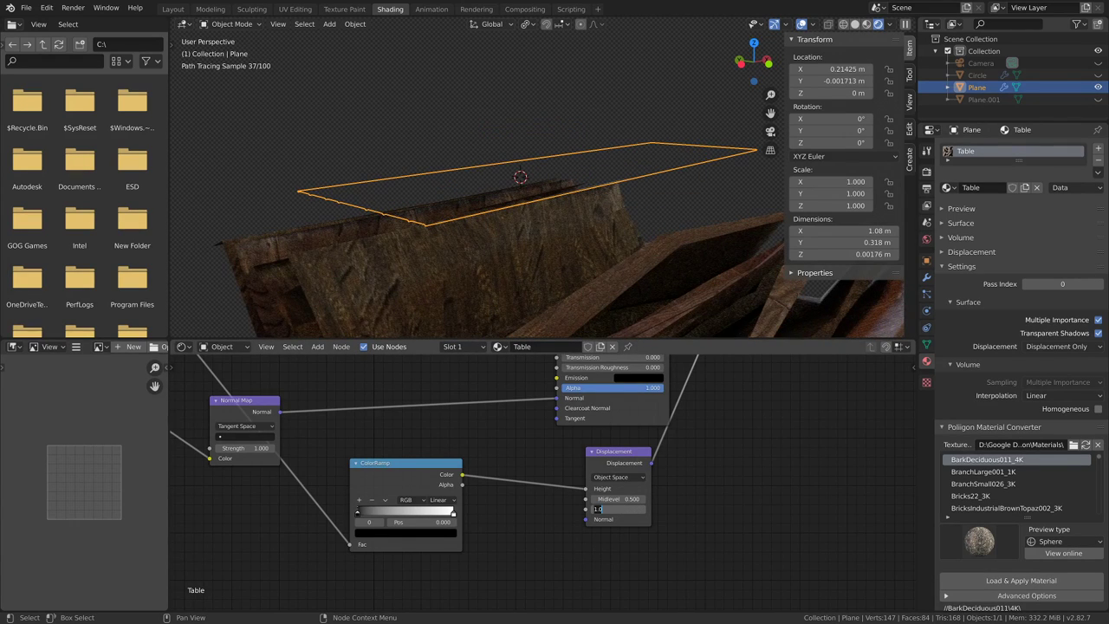
text(0.05)
key(Return)
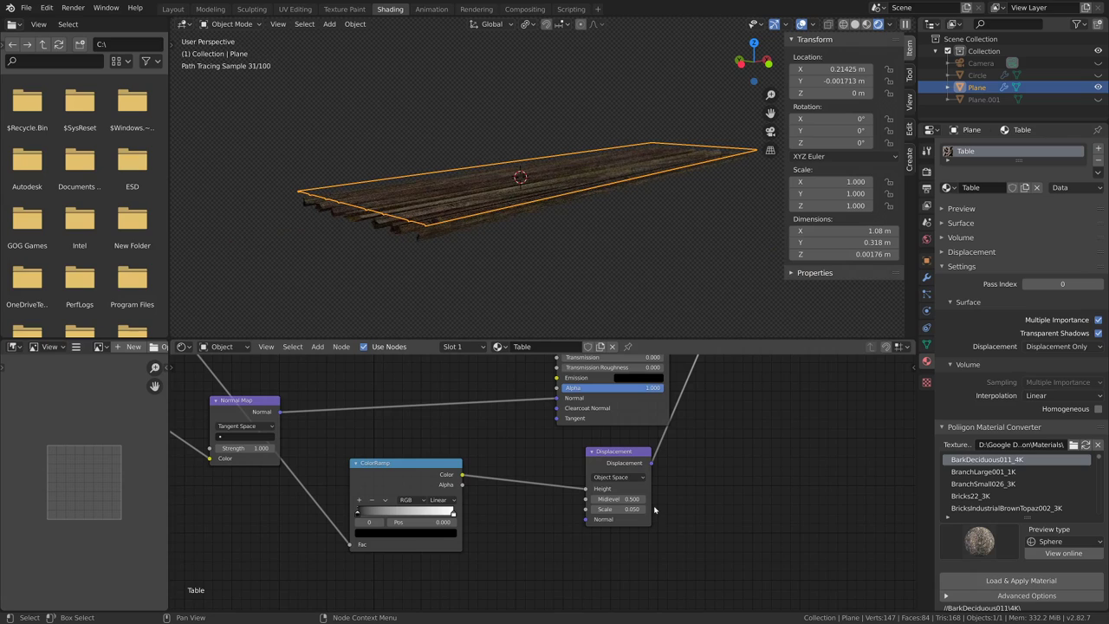
- Reduce the Displacement node's scale to 0.01 and inspect the gaps between the planks up close
click(603, 510)
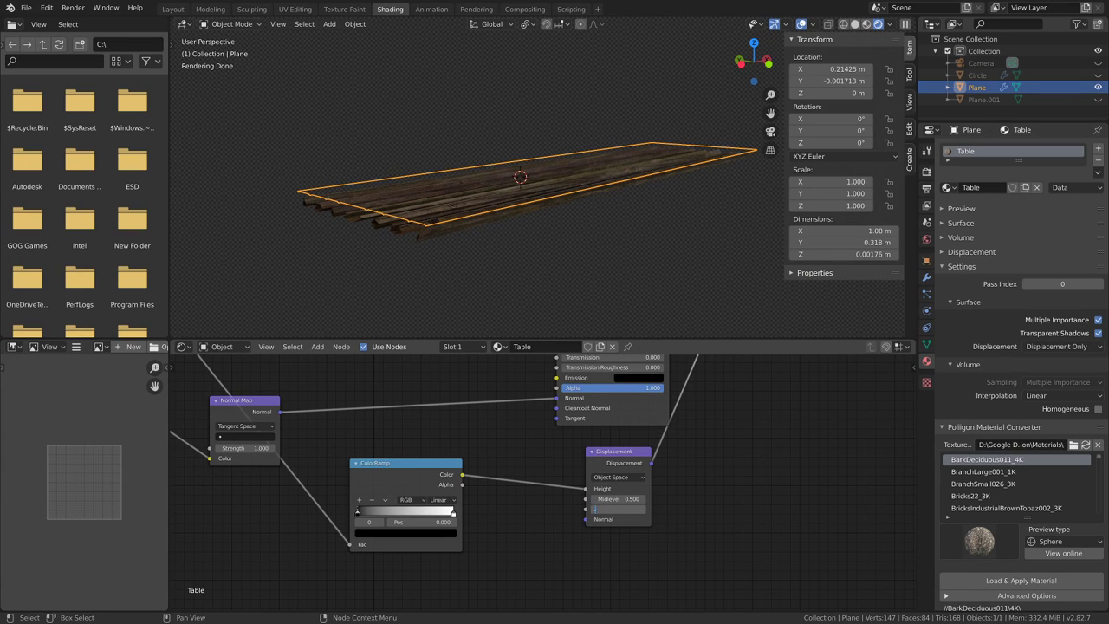
text(0.01)
key(Return)
scroll(568, 243, up, 6)
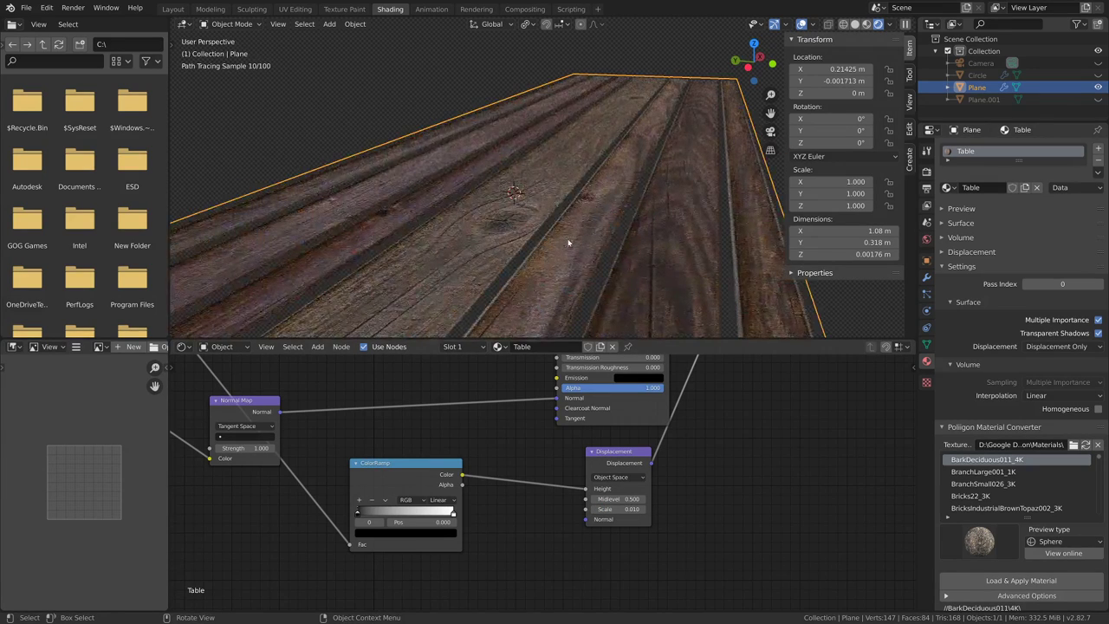
mouse_move(569, 244)
middle_down()
mouse_move(594, 240)
mouse_move(619, 272)
mouse_move(589, 247)
middle_up()
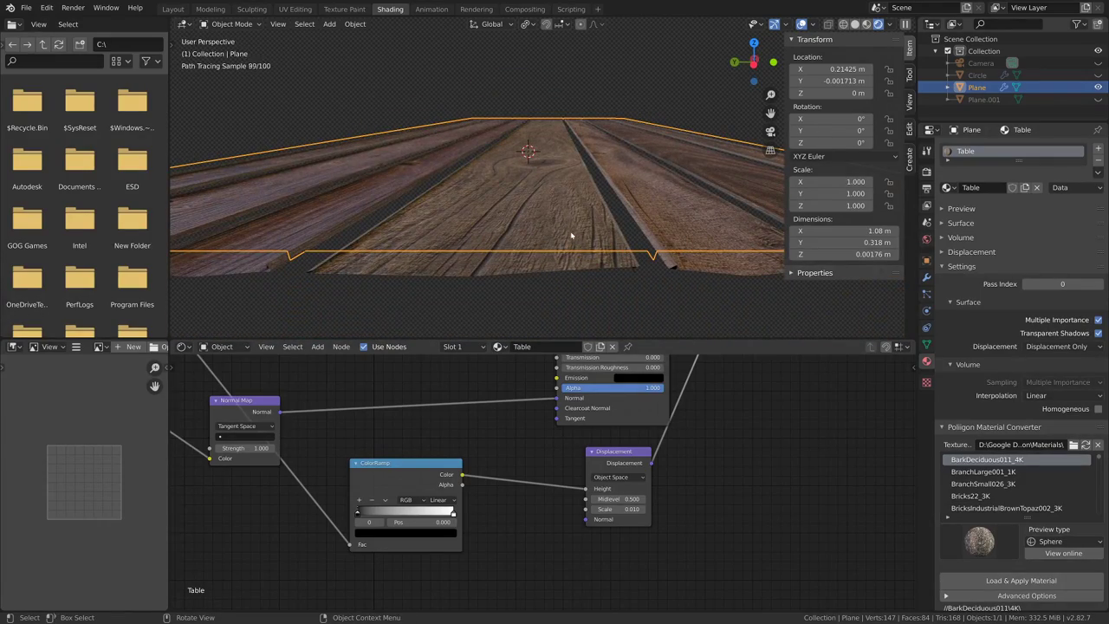
middle_drag(585, 163, 581, 173)
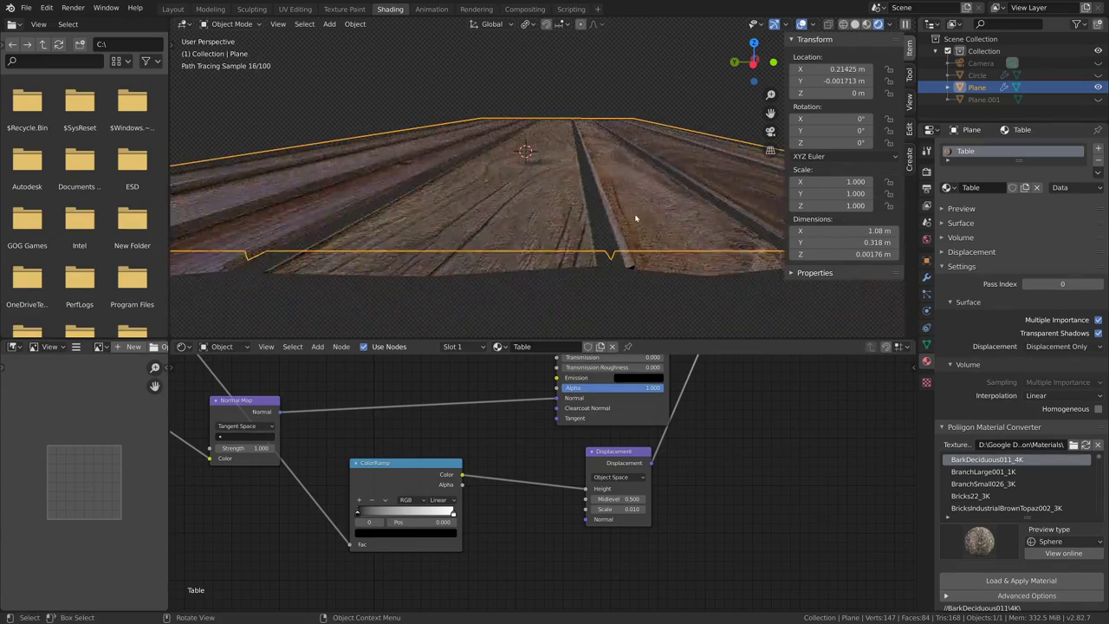
mouse_move(633, 217)
middle_down()
mouse_move(530, 208)
mouse_move(515, 238)
middle_up()
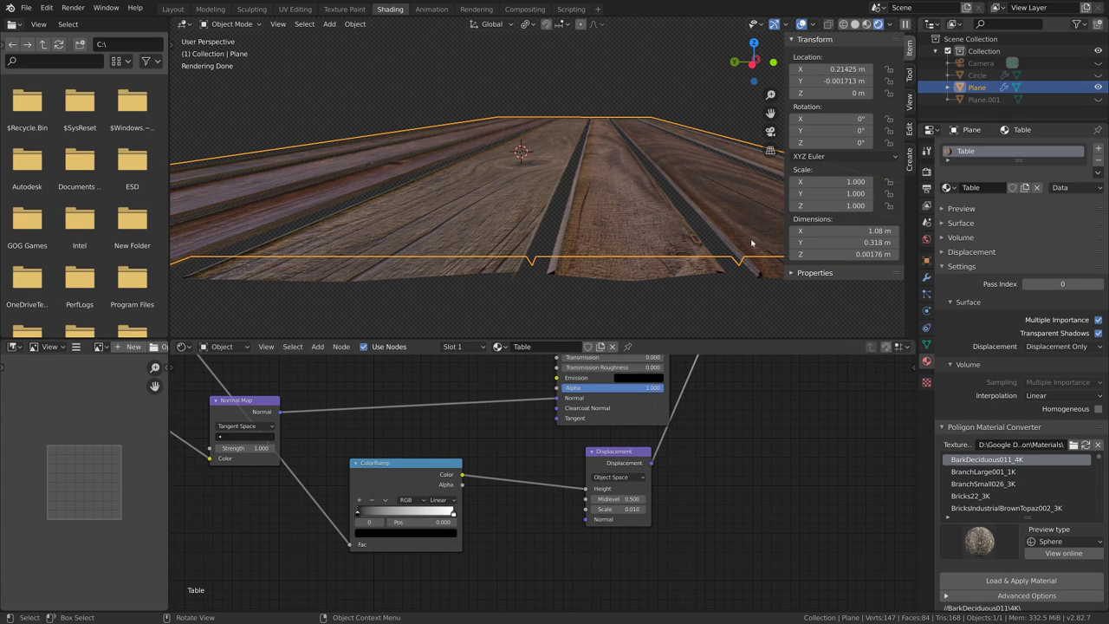
- Try midlevel values of 0.4 and 0.2 on the Displacement node
click(618, 509)
key(Return)
click(621, 499)
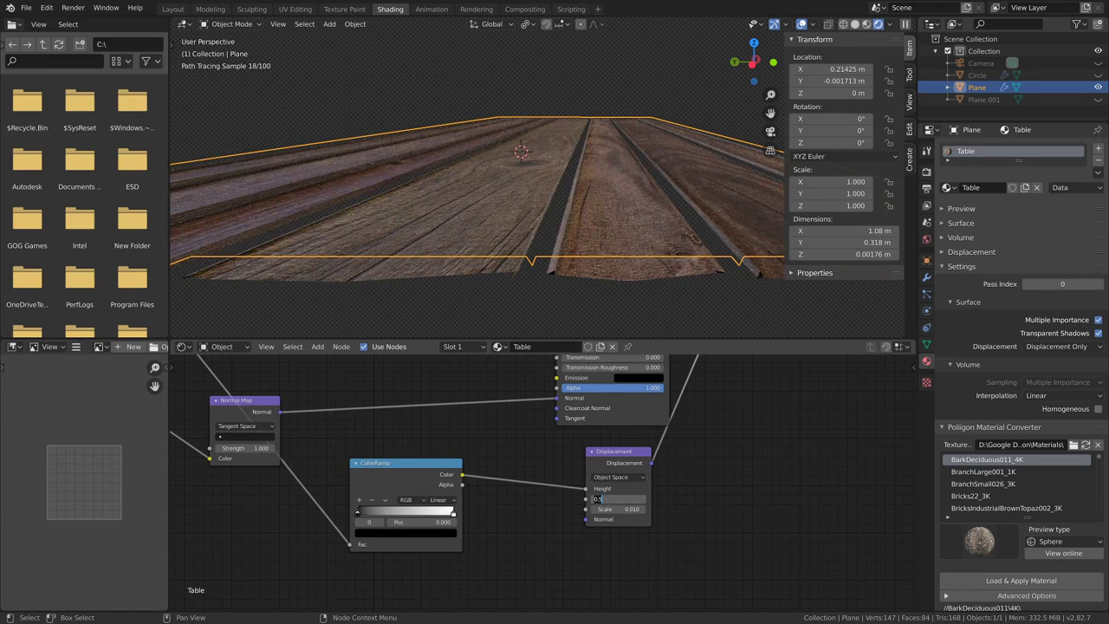
text(.4)
key(Return)
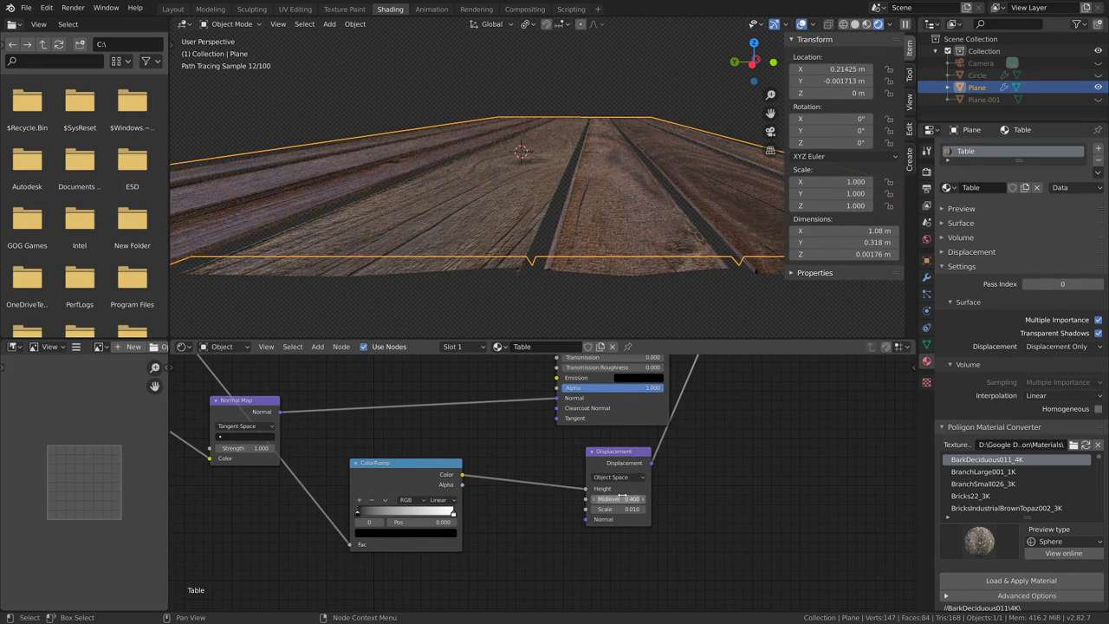
click(618, 499)
text(.2)
key(Return)
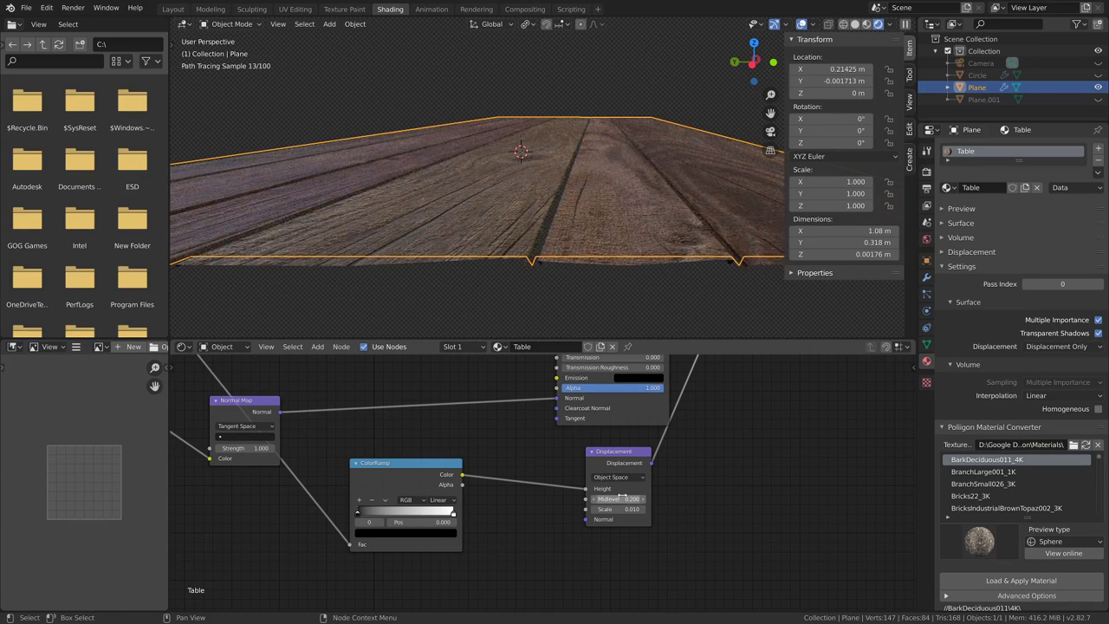
- Try a Displacement midlevel of 0 followed by 0.1, and check the table's front edge
click(621, 498)
key(Return)
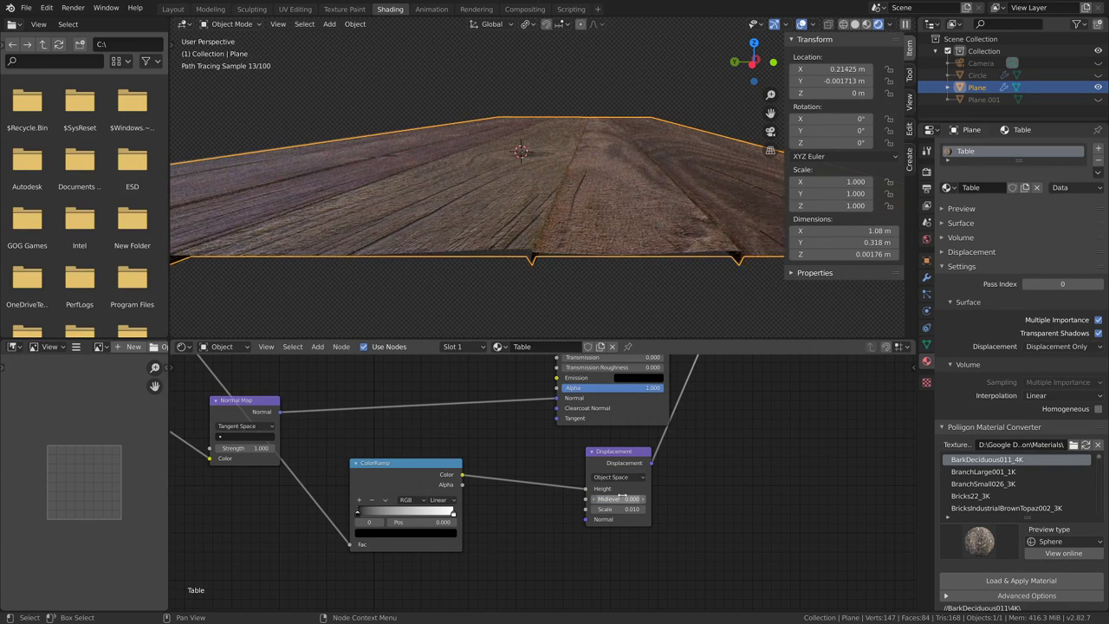
click(621, 498)
text(0.0)
key(Return)
click(621, 498)
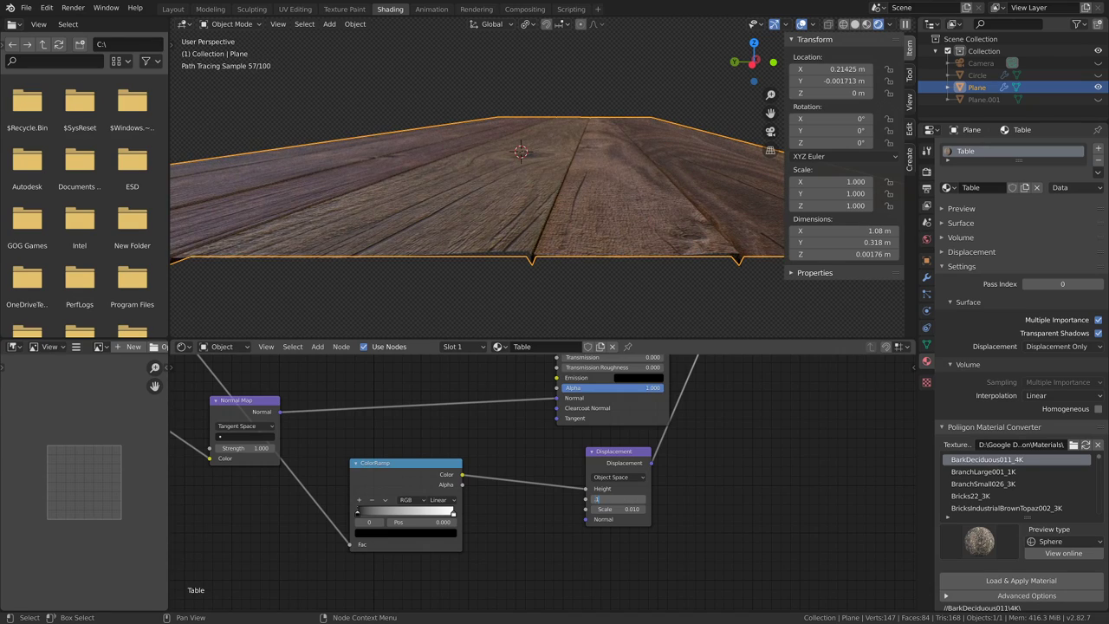
key(Return)
mouse_move(733, 286)
middle_down()
mouse_move(719, 282)
mouse_move(727, 277)
middle_up()
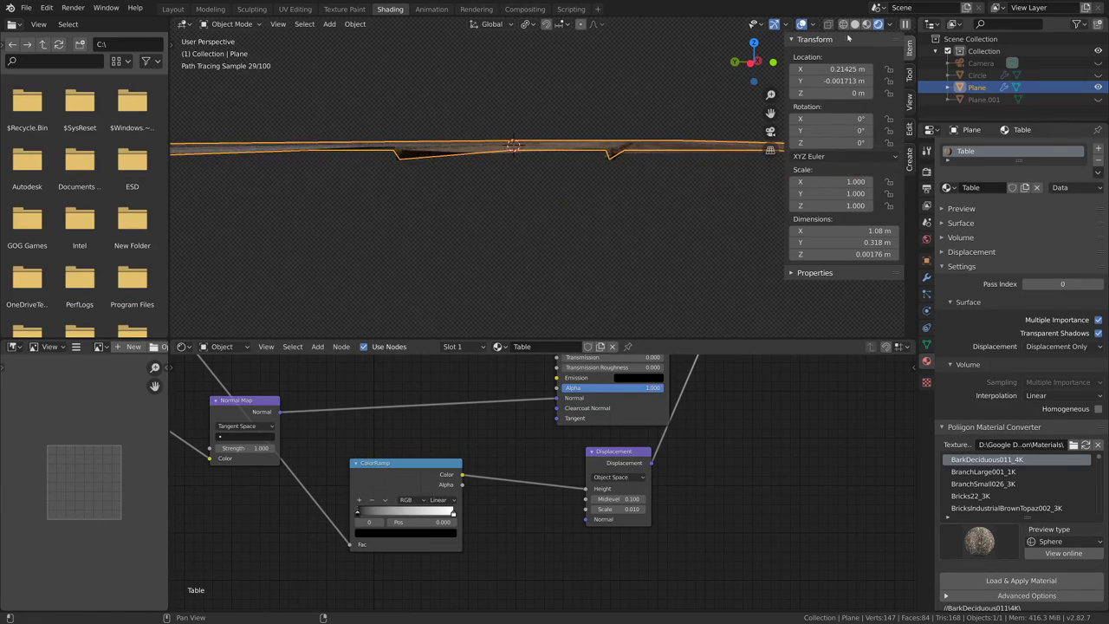
- Hide the viewport overlays and examine the gap between two planks in the right orthographic view
click(800, 25)
key(KP_1)
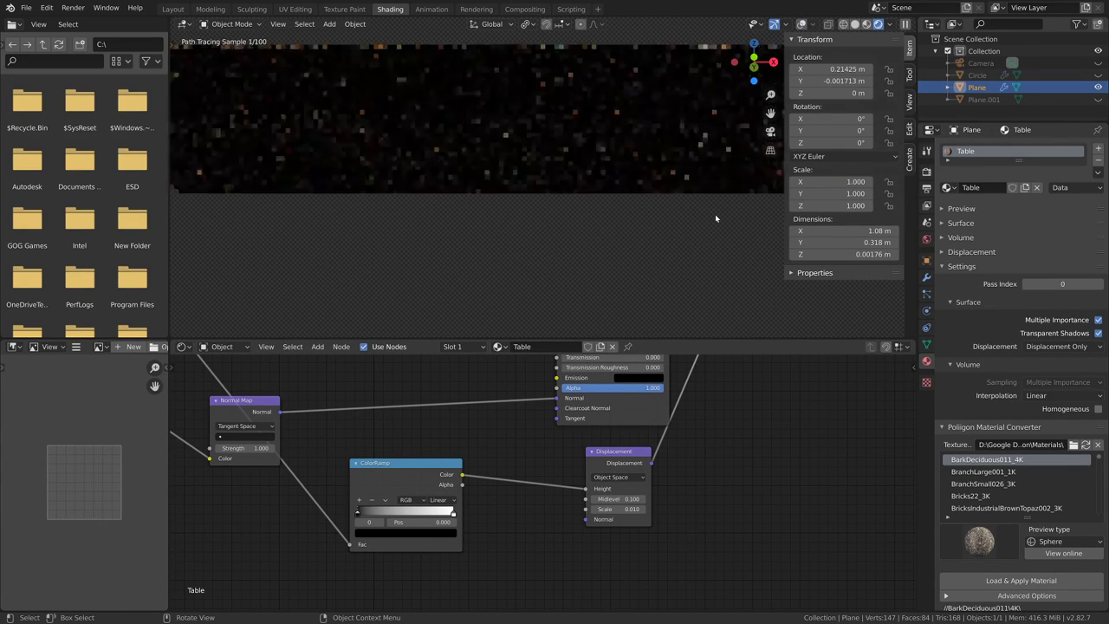
key(KP_3)
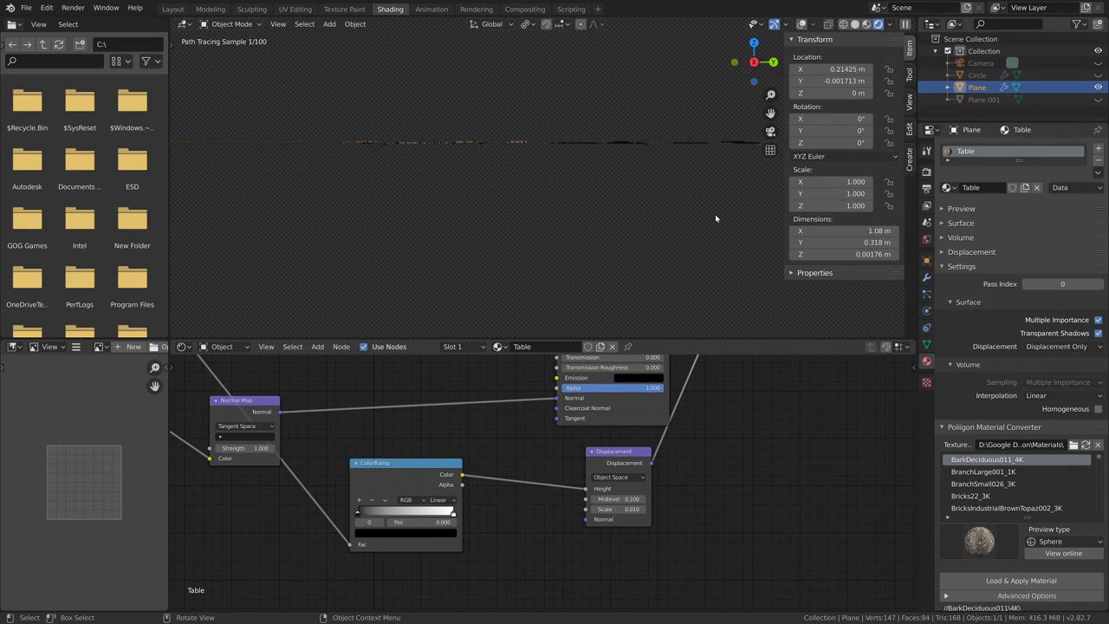
scroll(623, 199, up, 4)
shift+middle_drag(552, 187, 627, 232)
scroll(592, 251, up, 5)
scroll(627, 232, up, 1)
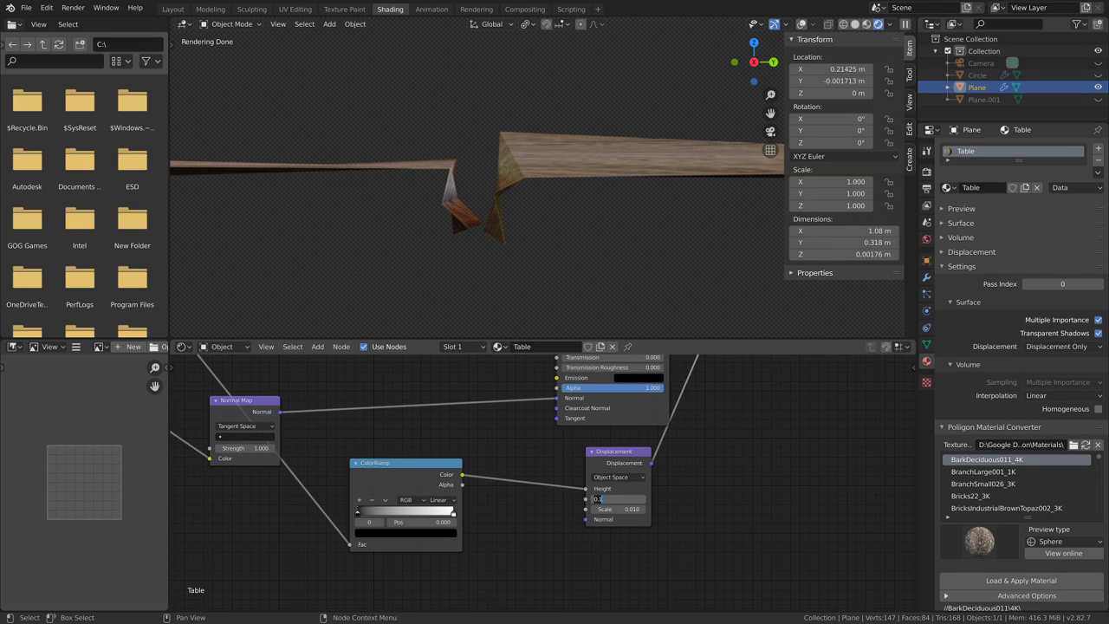
- Lower the Displacement node's midlevel to 0.09 and settle on 0.08
key(Return)
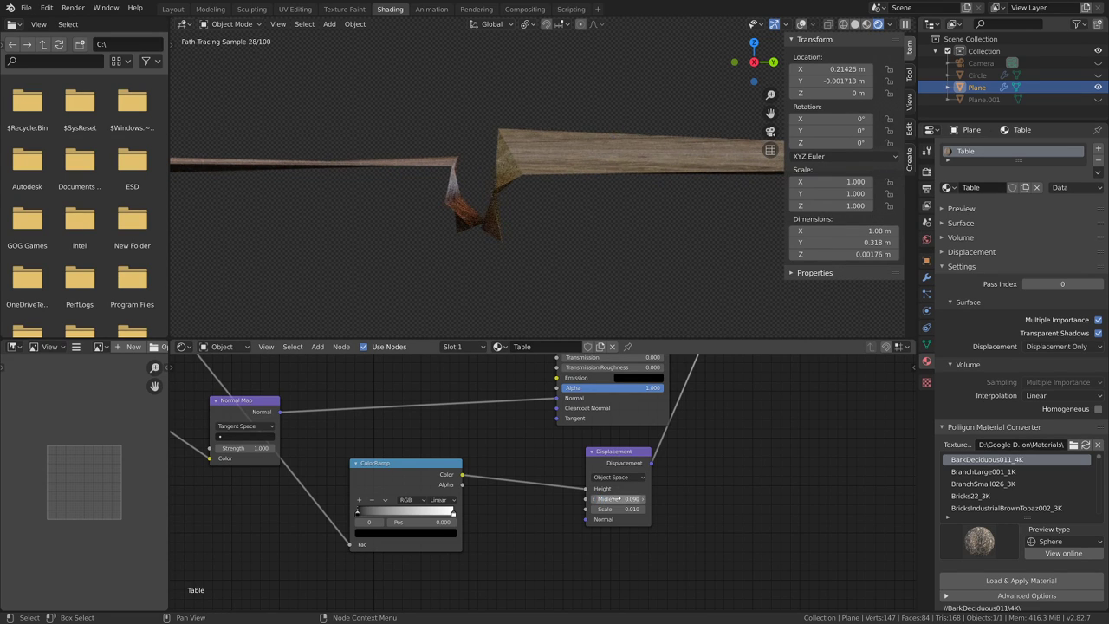
click(603, 499)
text(0)
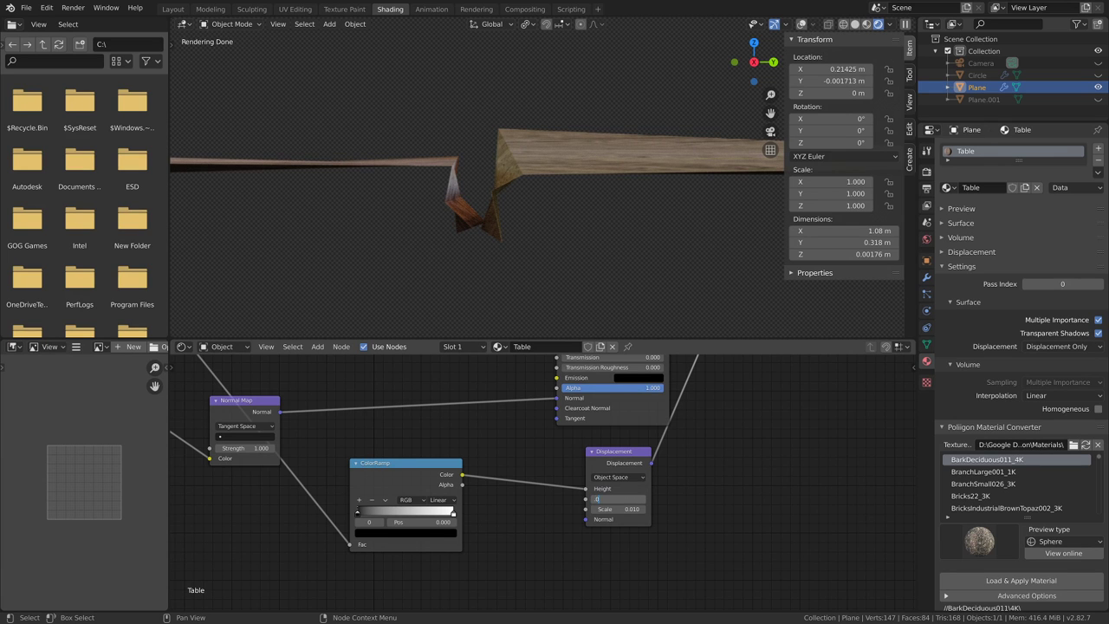
text(.08)
key(Return)
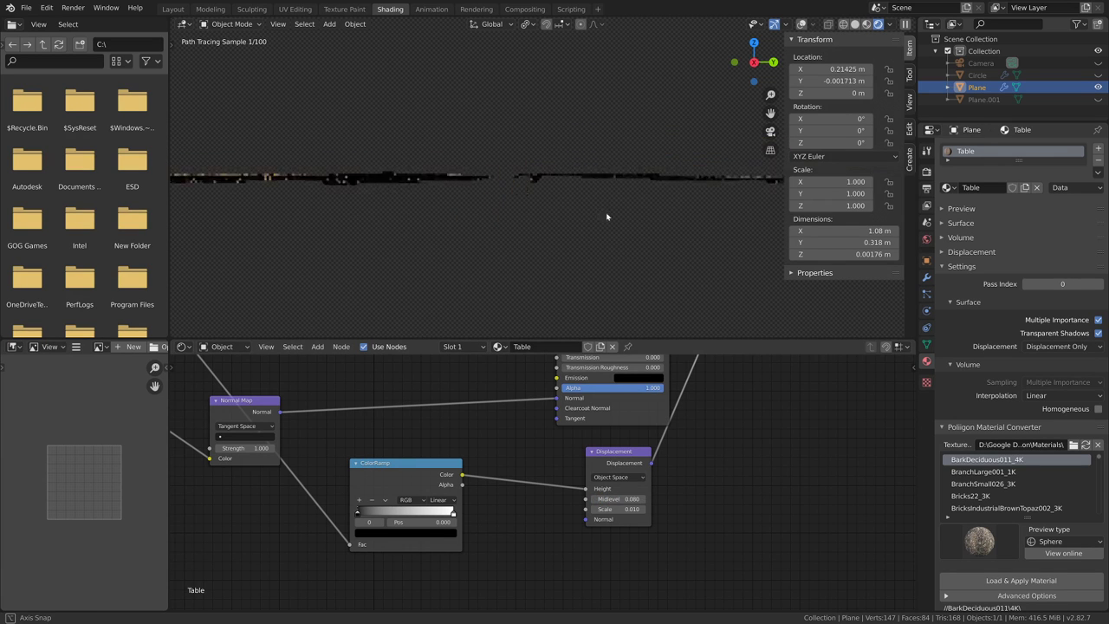
- Examine the Cycles Subdivision settings in the render properties and the displaced planks from a low angle
middle_drag(606, 217, 679, 157)
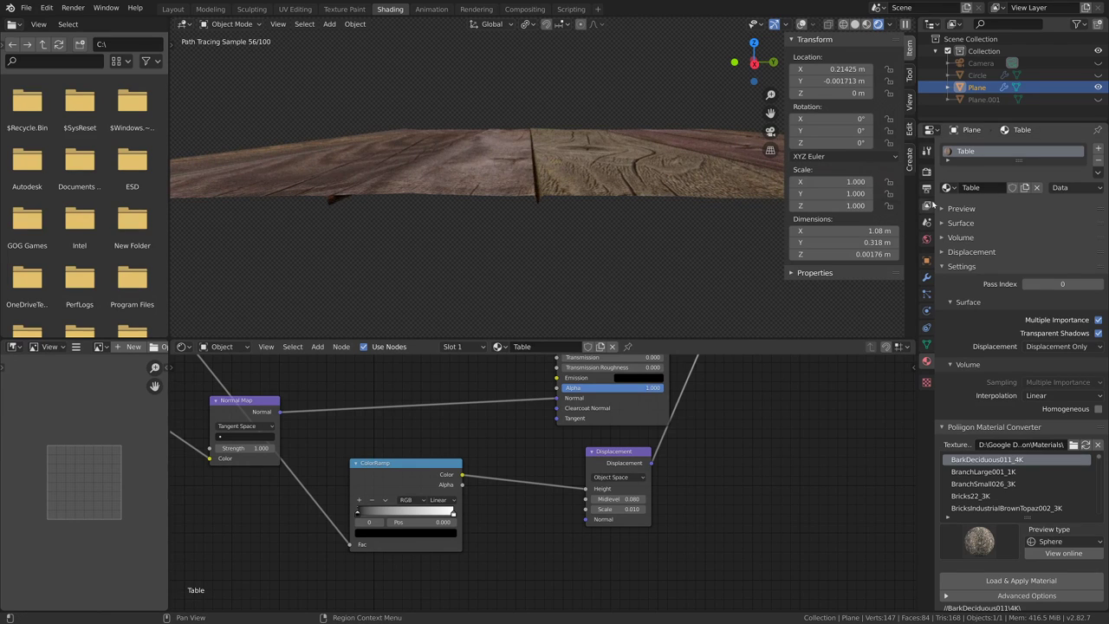
click(926, 171)
click(943, 303)
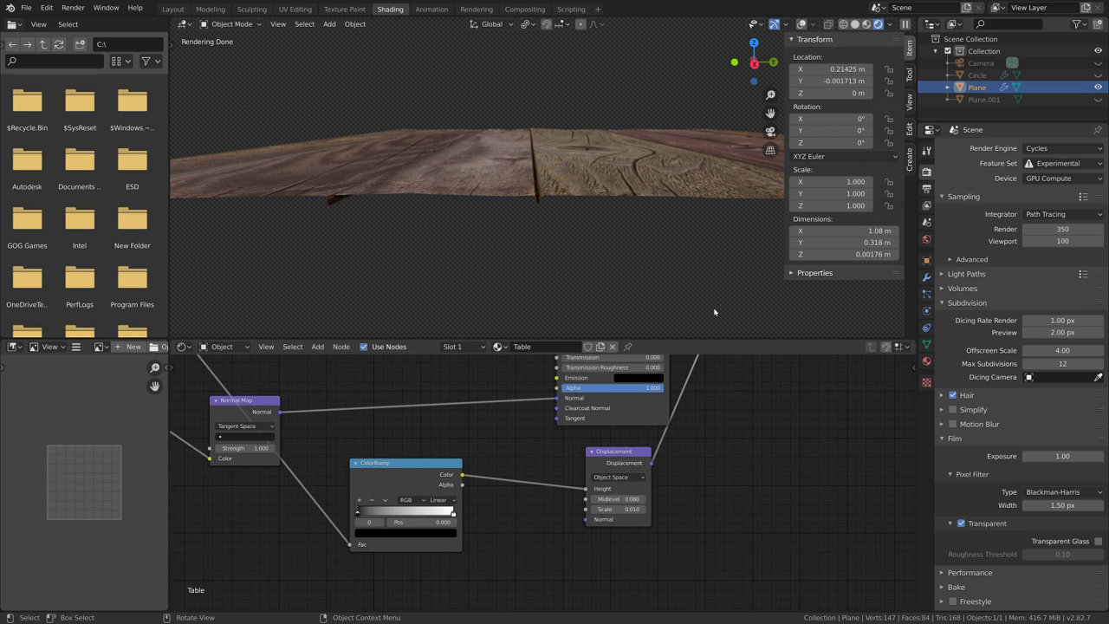
middle_drag(690, 220, 686, 237)
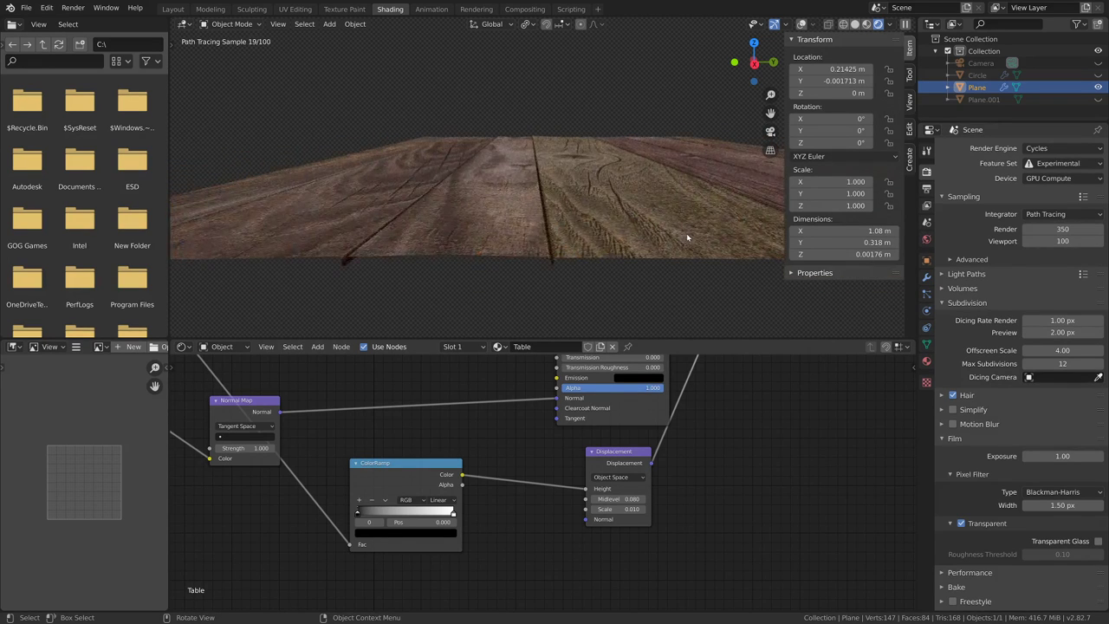
- View the table through the camera and refresh the rendered preview by switching to solid shading and back
key(KP_0)
key(Home)
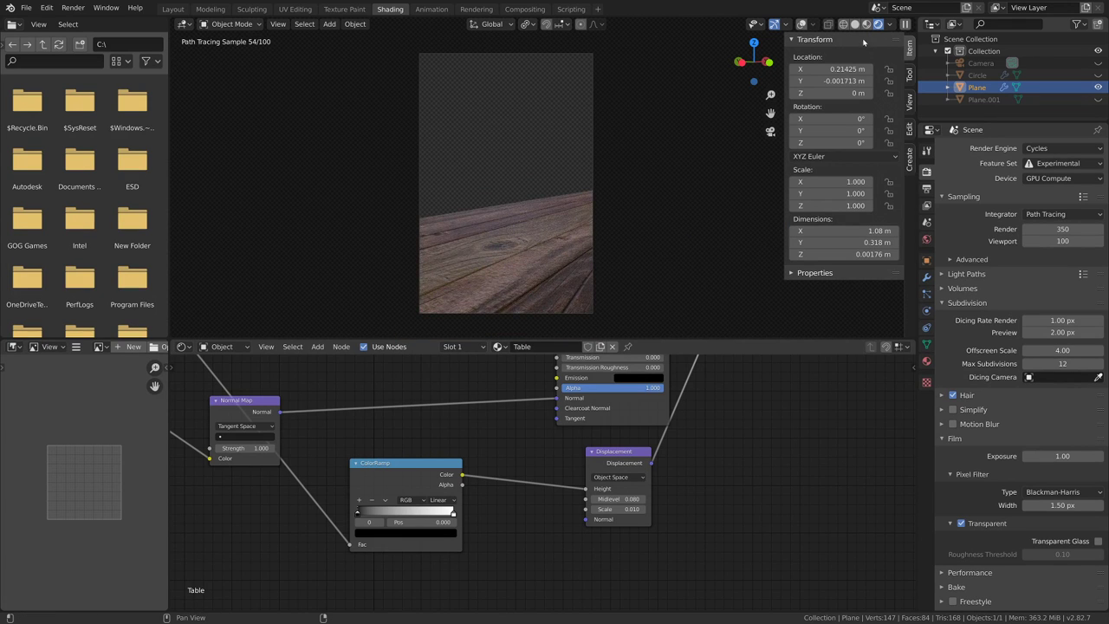
click(855, 24)
click(878, 23)
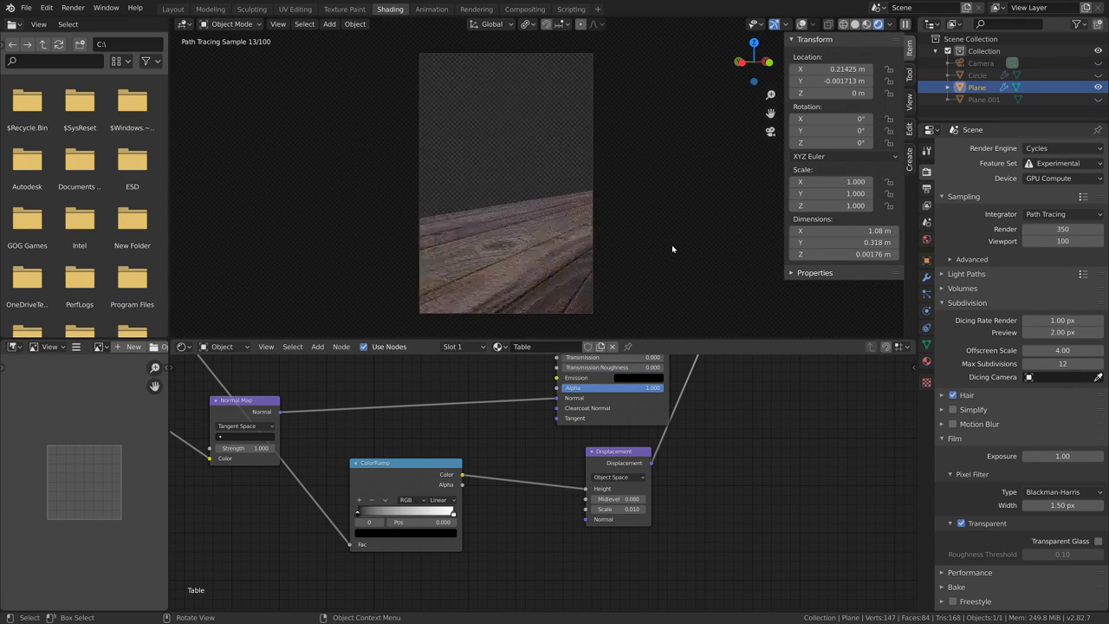
- Try a stronger displacement scale of 0.05 while viewing the planks up close
mouse_move(674, 248)
middle_down()
mouse_move(581, 267)
mouse_move(643, 272)
mouse_move(651, 235)
mouse_move(716, 248)
mouse_move(708, 285)
middle_up()
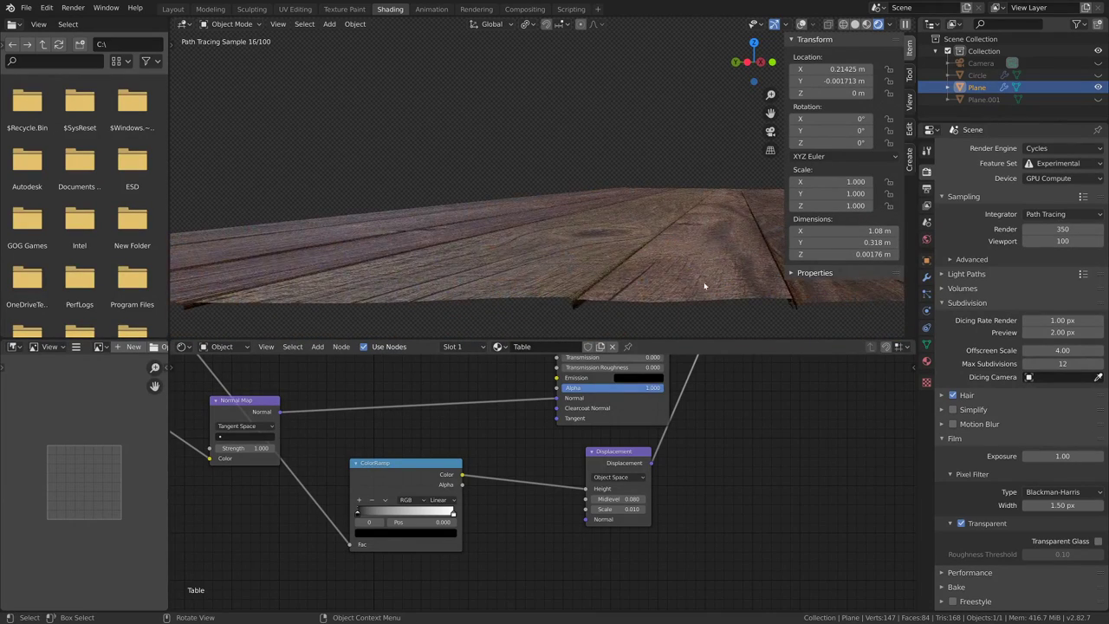
double_click(607, 508)
text(0.05)
key(Return)
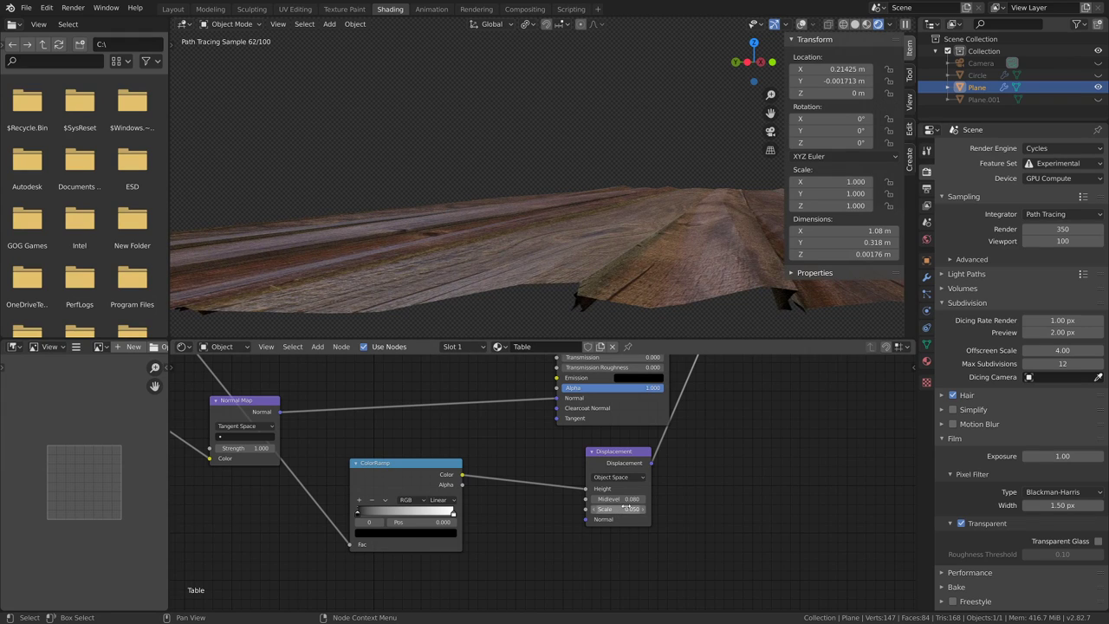
- Set the Displacement node's scale to 0.025 and view the table through the camera
double_click(625, 508)
text(0)
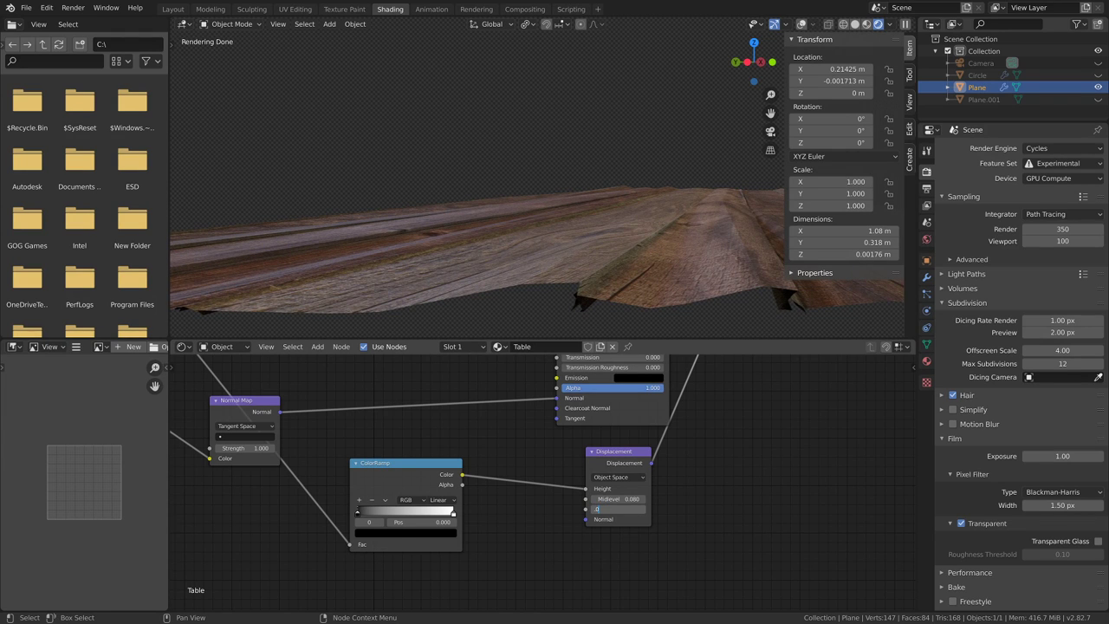
text(.025)
key(Return)
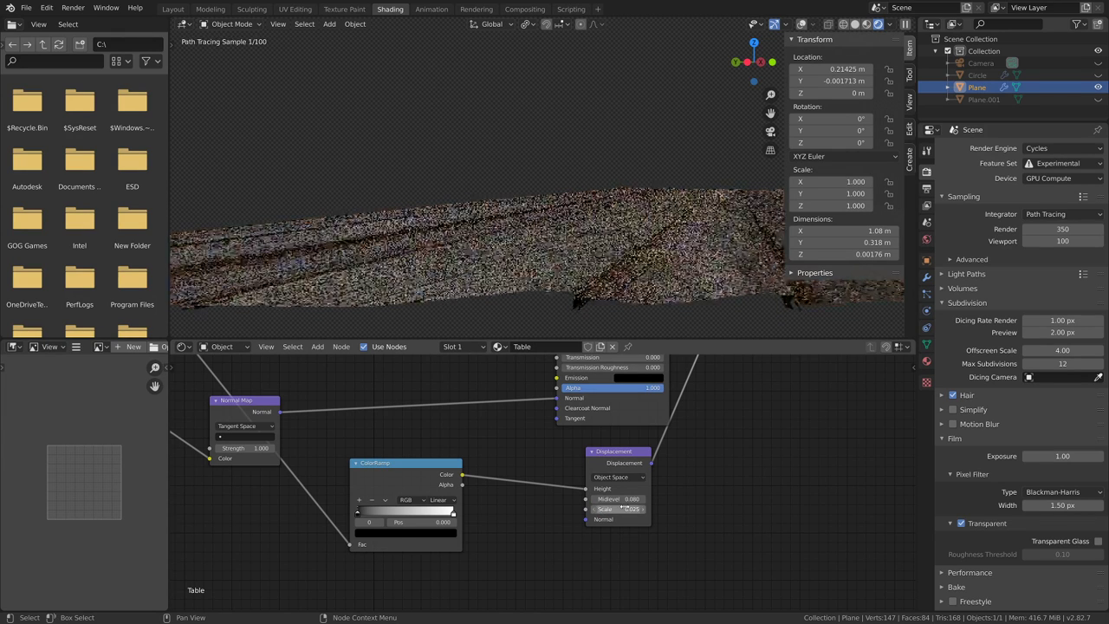
key(KP_0)
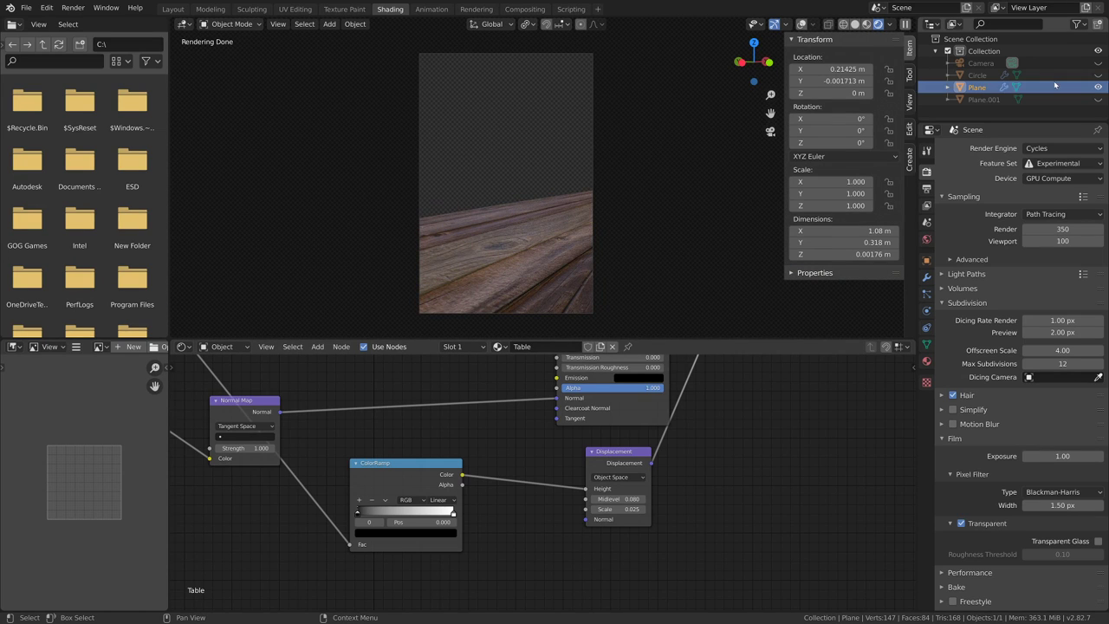
- Display the render-visibility toggles for the objects in the Outliner
click(1088, 25)
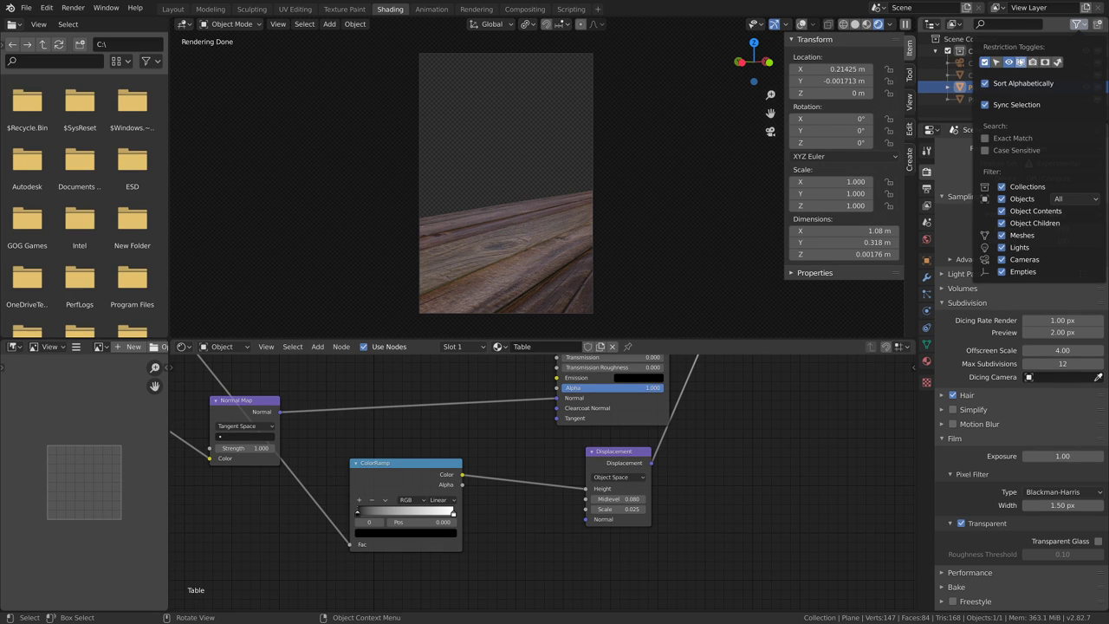
click(1020, 63)
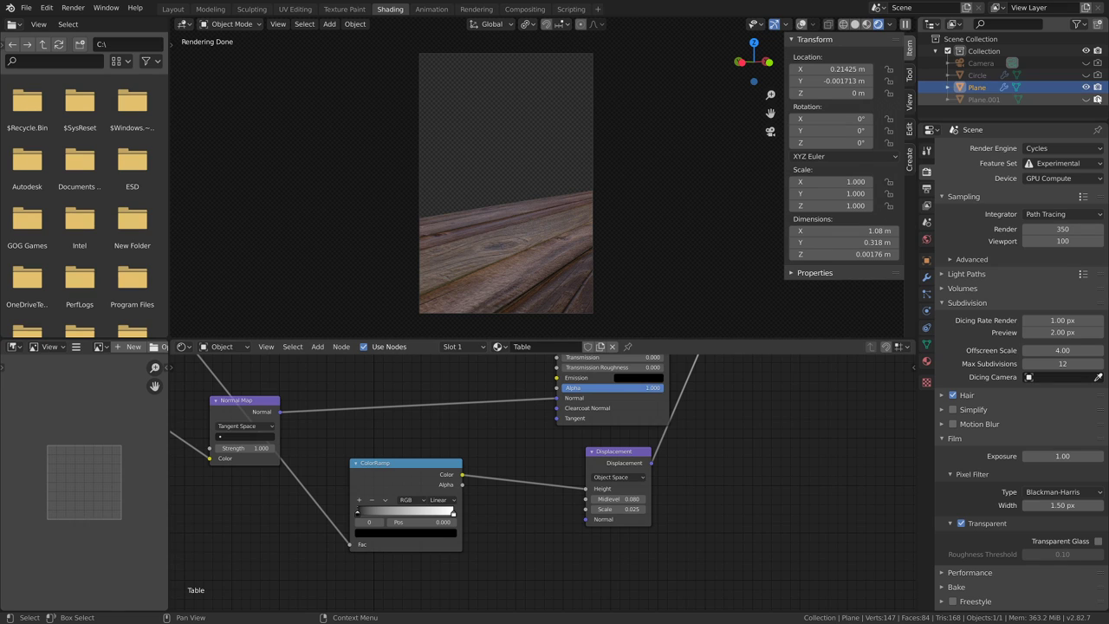
- Set the output resolution percentage to 20% and render an image of the table
click(475, 9)
click(73, 7)
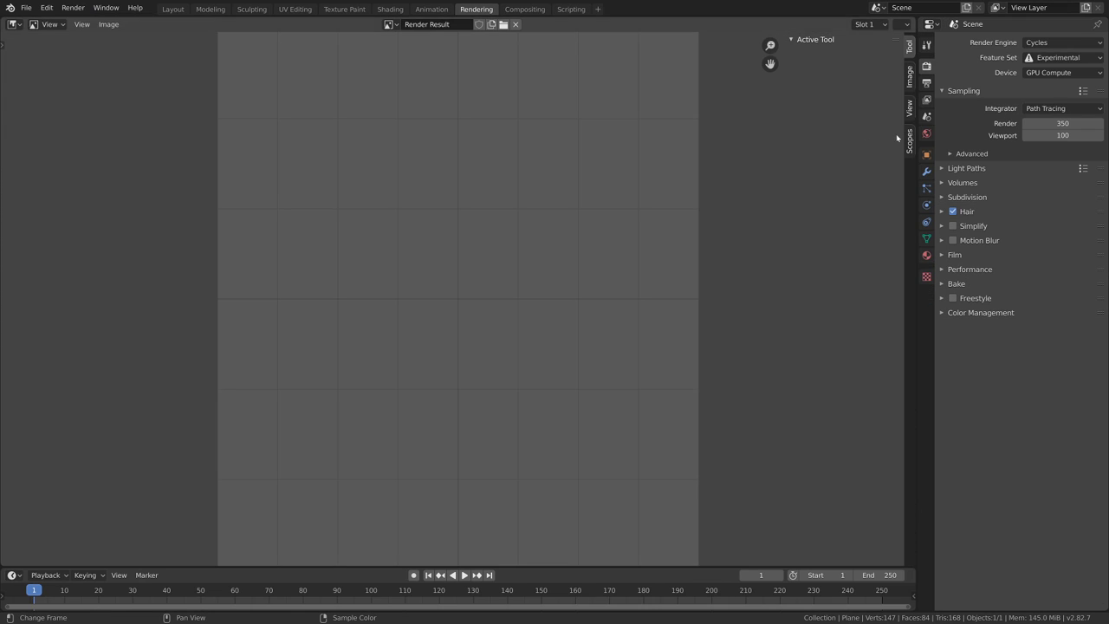
click(927, 82)
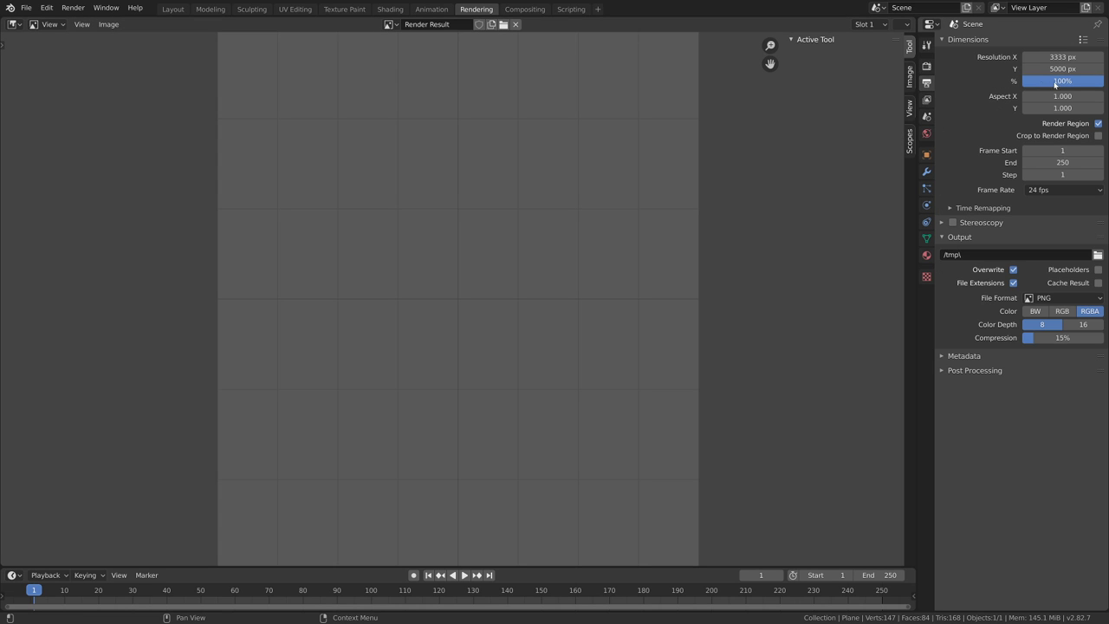
click(1061, 81)
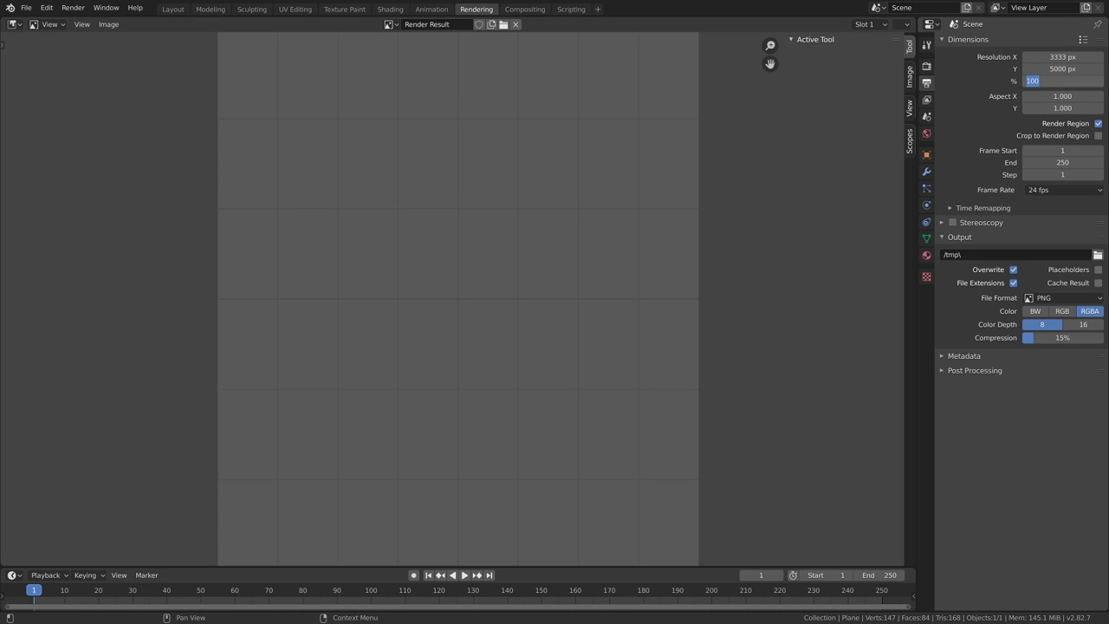
text(20)
key(Return)
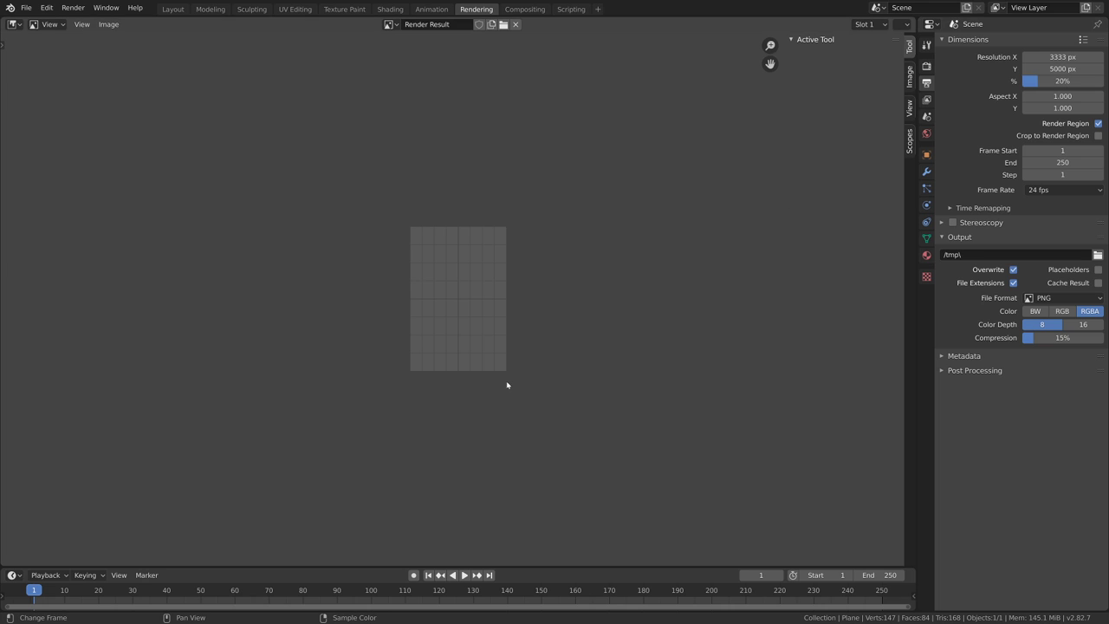
click(72, 8)
click(91, 19)
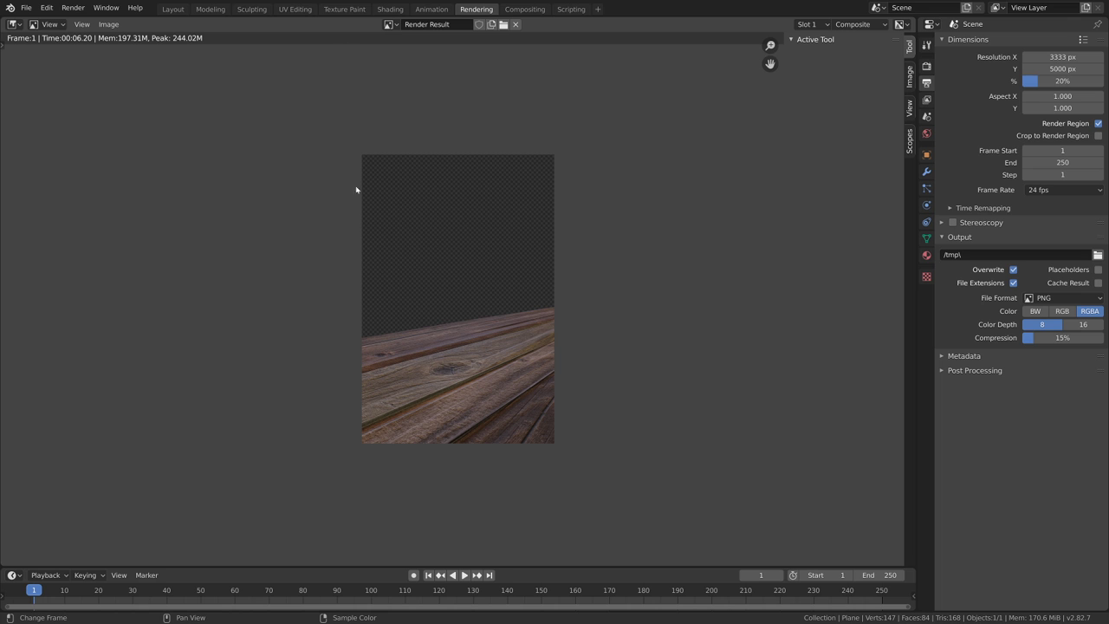
- Return to the table's shader nodes and preview the ColorRamp's output directly on the planks
click(389, 8)
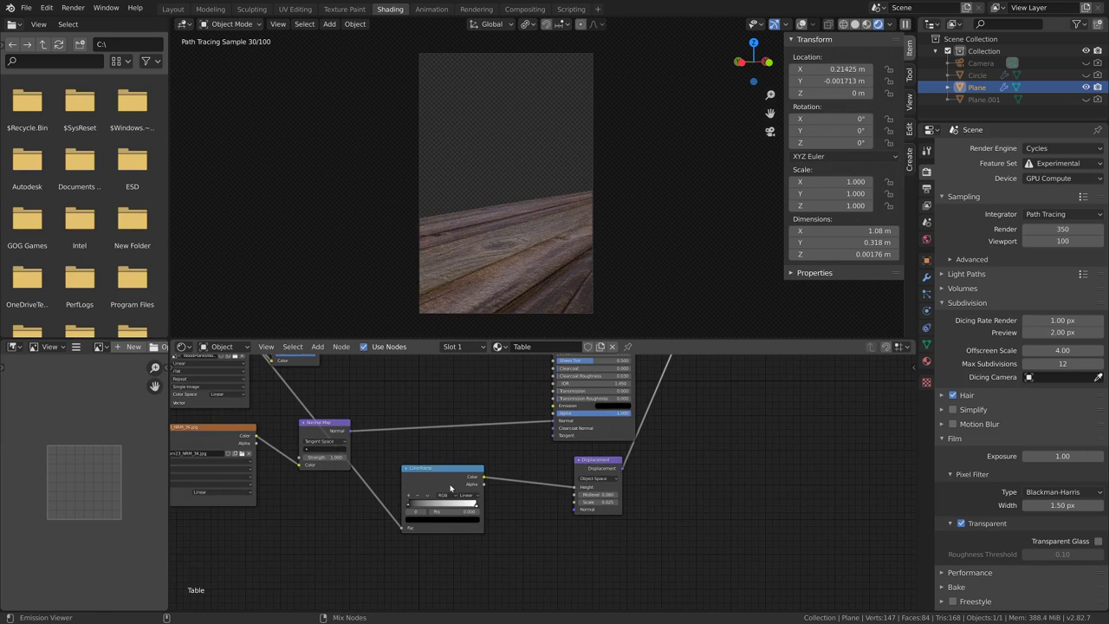
scroll(538, 503, up, 2)
scroll(475, 495, up, 2)
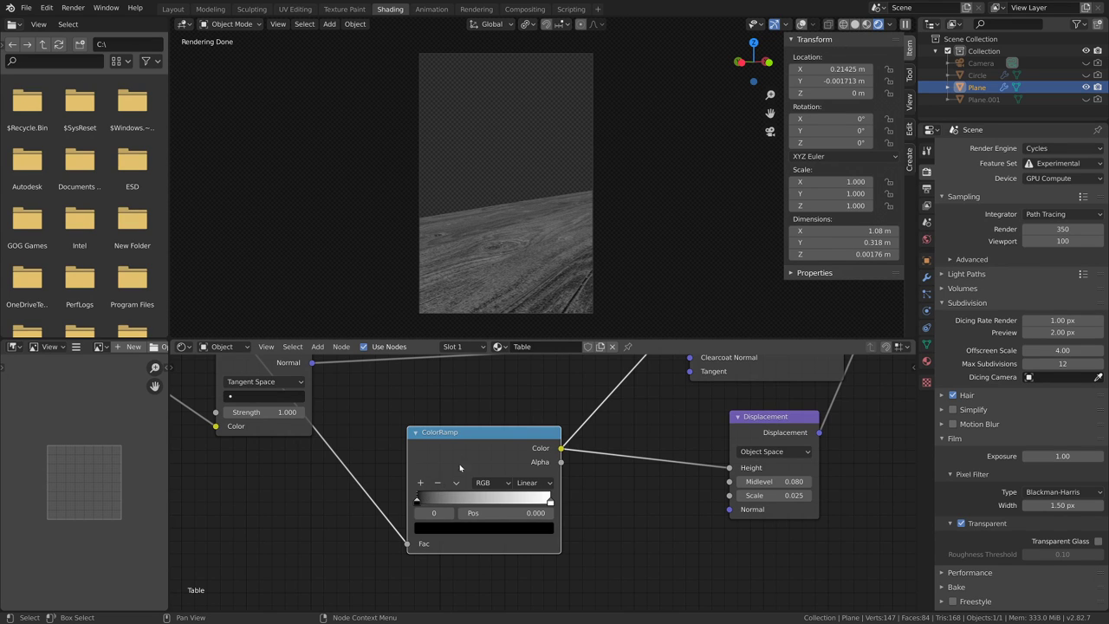
- Connect the Color output of the image texture two nodes above the normal map texture to the ColorRamp's Fac input
scroll(459, 463, down, 5)
scroll(408, 362, up, 1)
mouse_move(418, 370)
middle_down()
mouse_move(423, 403)
mouse_move(413, 389)
middle_up()
drag(397, 362, 501, 545)
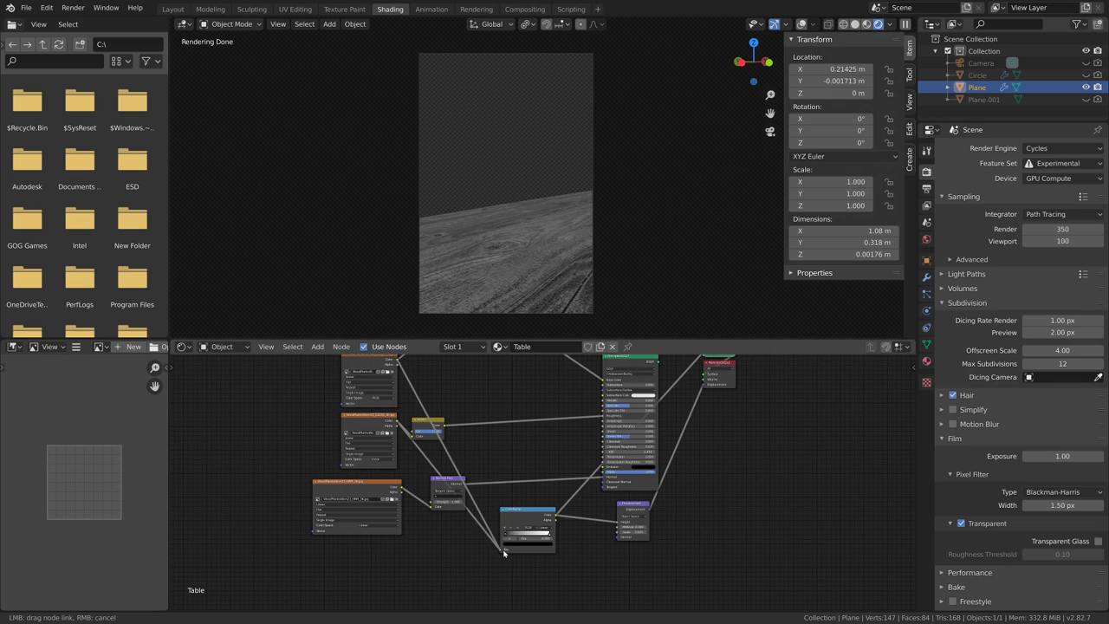
scroll(563, 543, up, 1)
scroll(564, 543, up, 4)
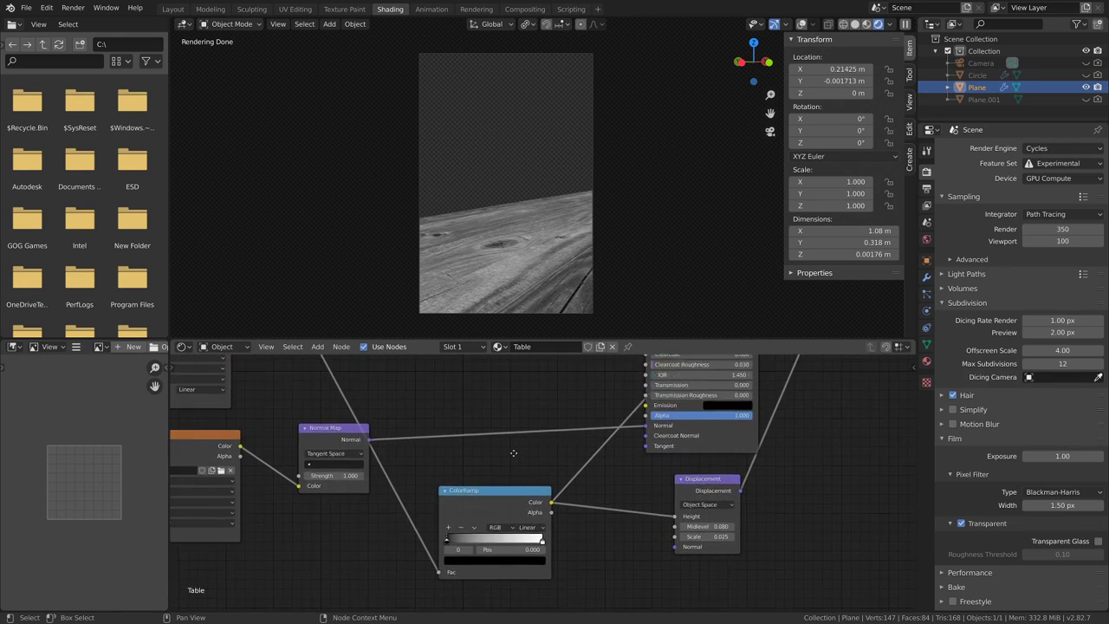
- Try a flipped ColorRamp with the black stop at 0.589 and the white stop at 0.046
click(438, 494)
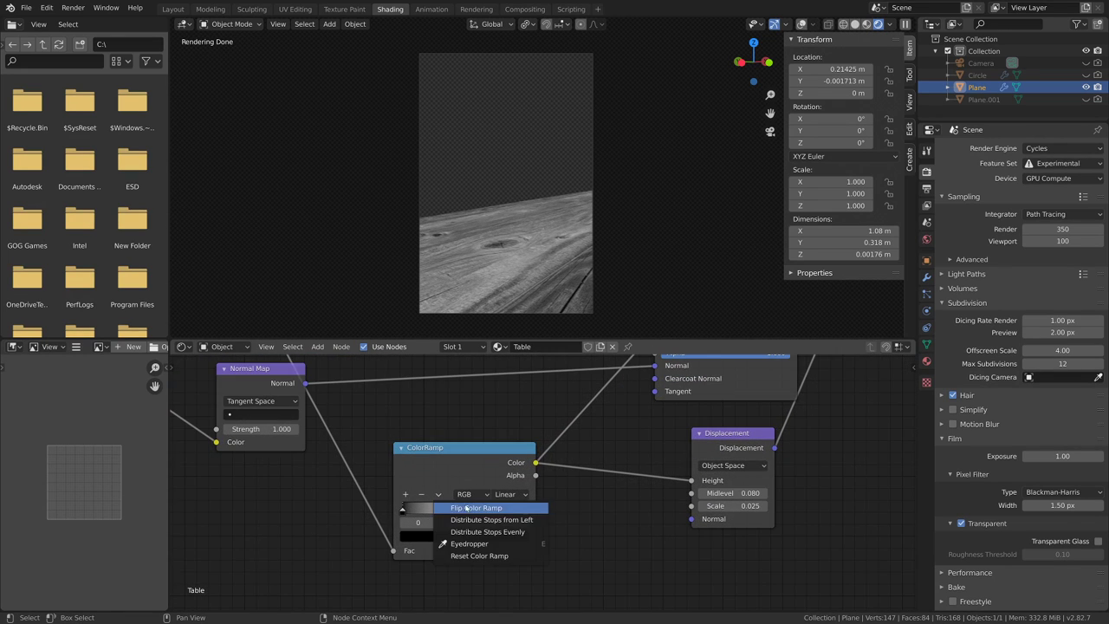
click(441, 508)
drag(522, 509, 460, 511)
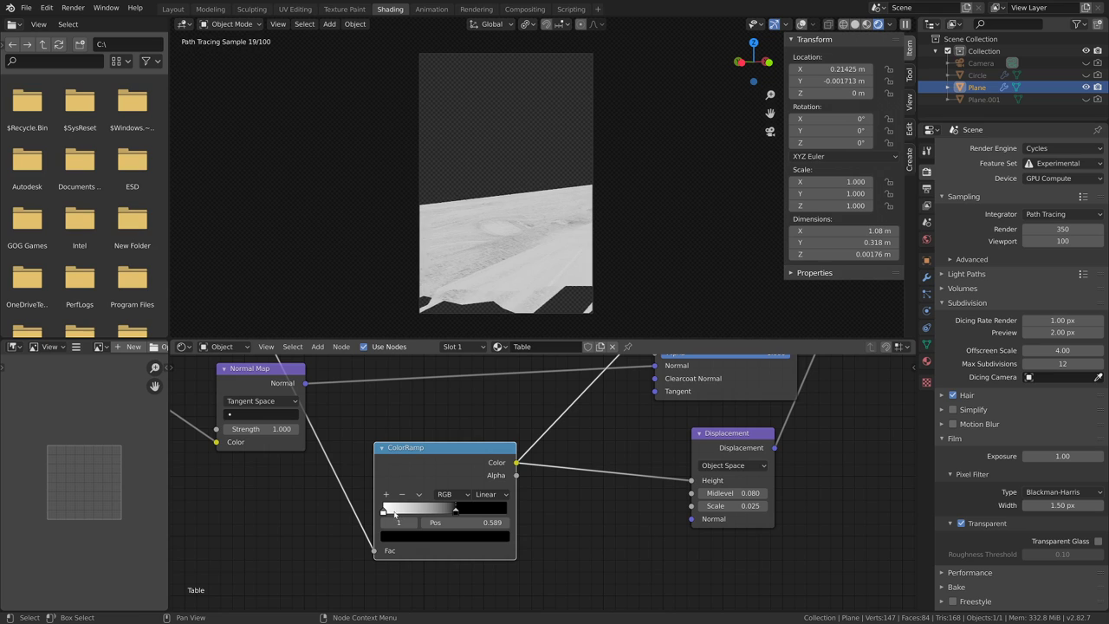
mouse_move(384, 511)
mouse_down()
mouse_move(419, 511)
mouse_move(389, 510)
mouse_up()
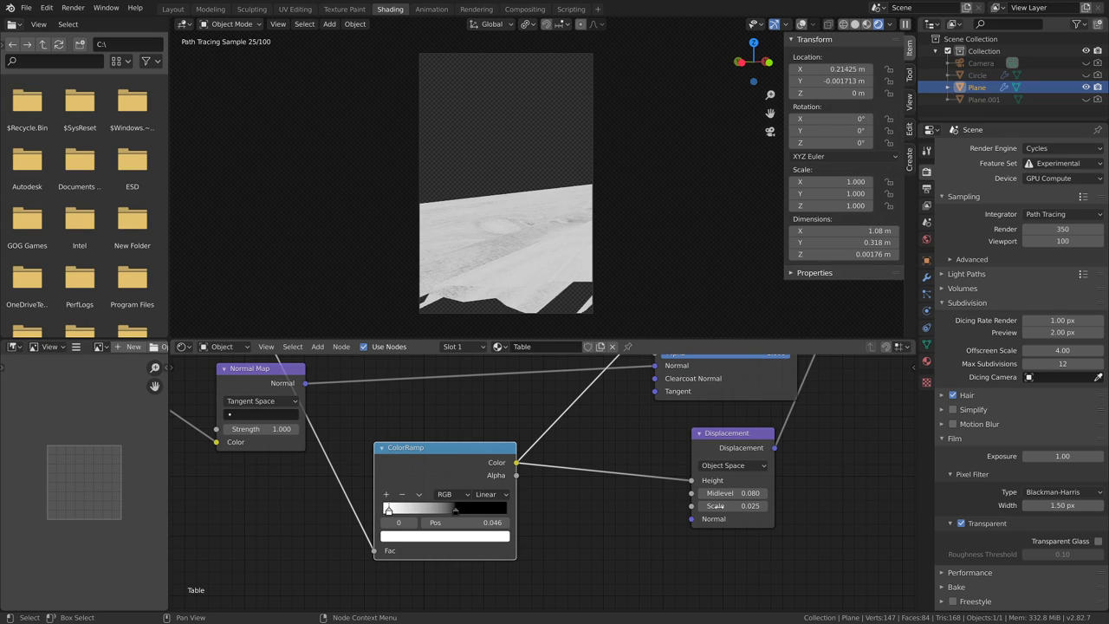
- Set the Displacement node's scale to 0.005 and view the planks from a low angle
click(728, 506)
text(0.005)
key(Return)
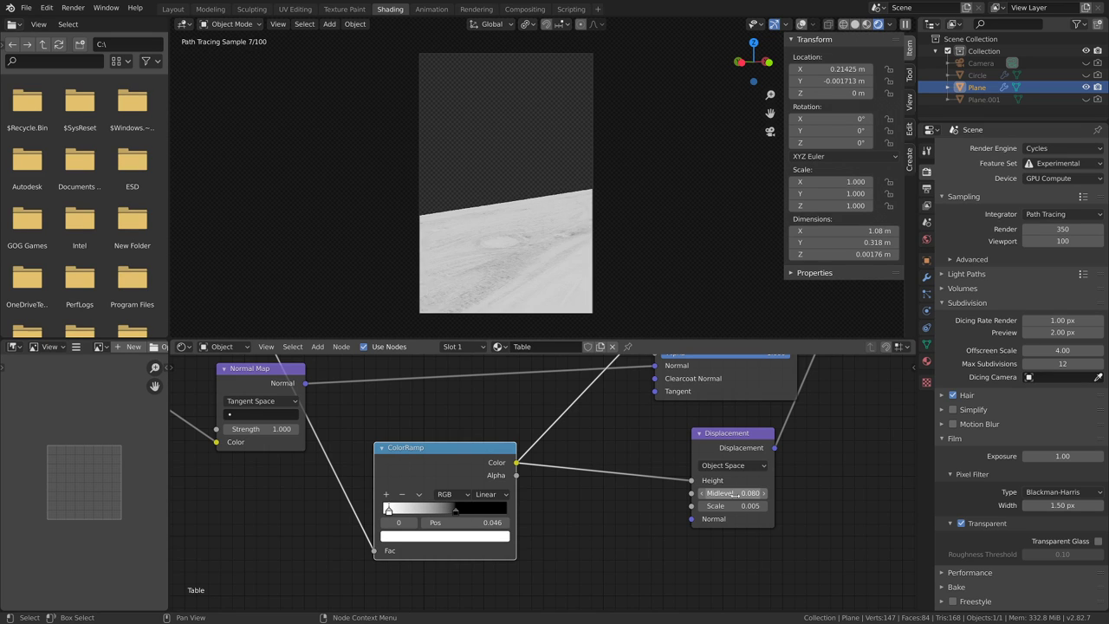
middle_drag(476, 260, 648, 299)
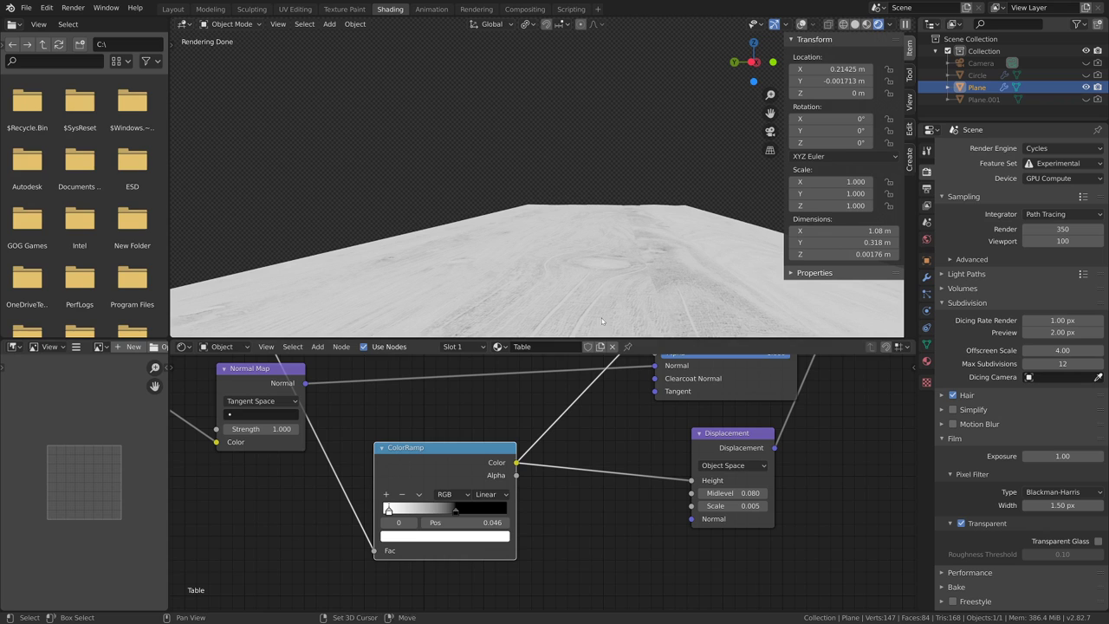
- Flip the ColorRamp back and raise its contrast with the black stop at 0.127 and the white stop moved inward
click(419, 494)
click(424, 507)
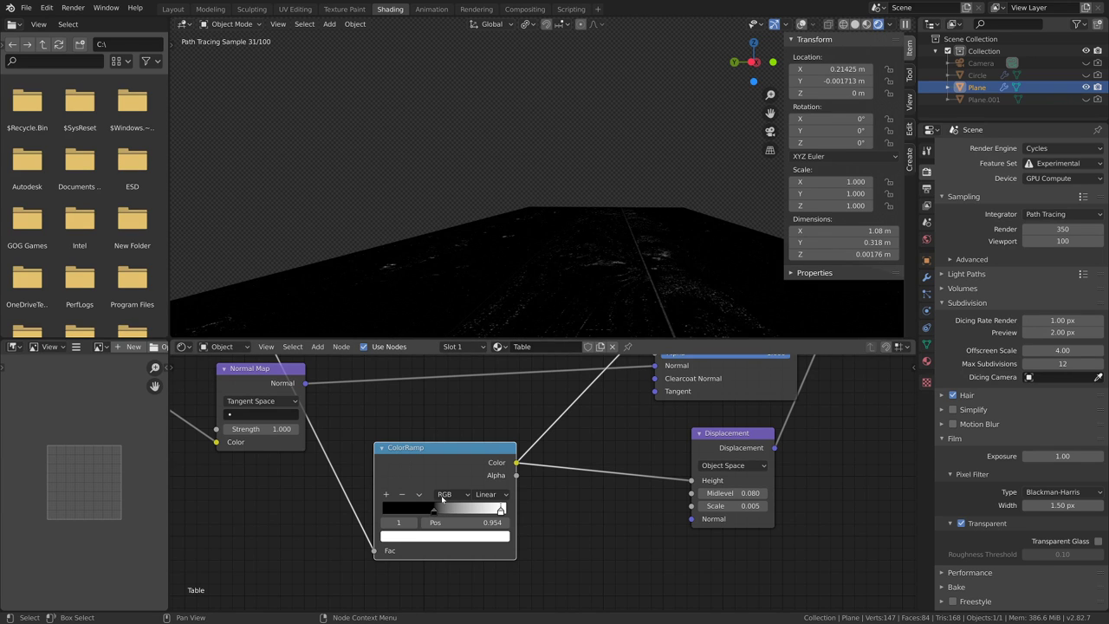
drag(433, 511, 383, 511)
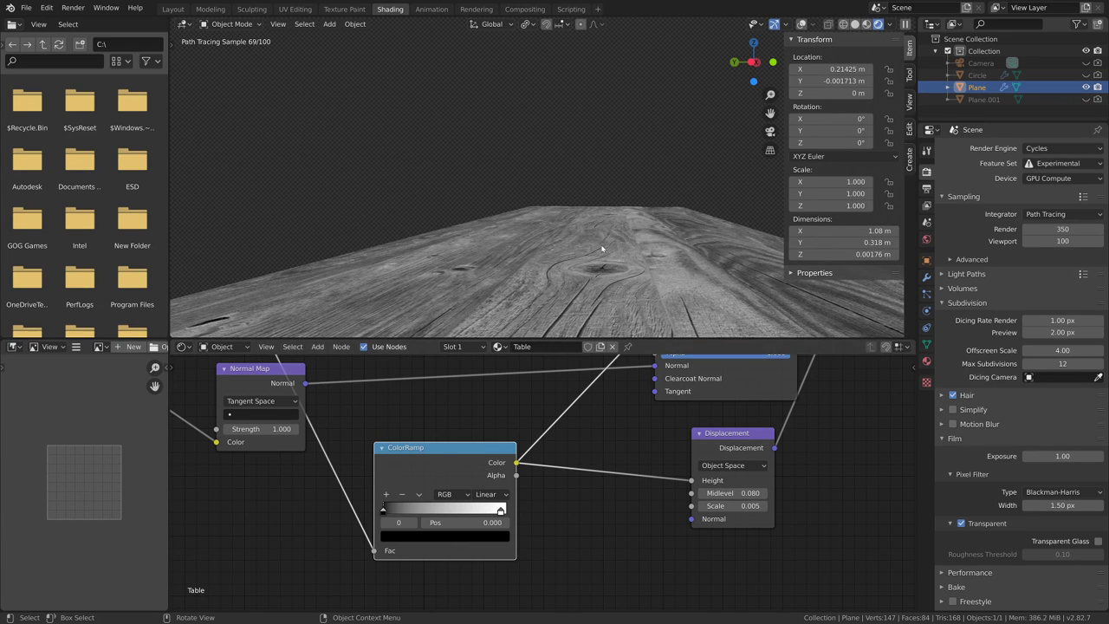
drag(500, 511, 462, 518)
mouse_move(382, 511)
mouse_down()
mouse_move(407, 514)
mouse_move(389, 514)
mouse_up()
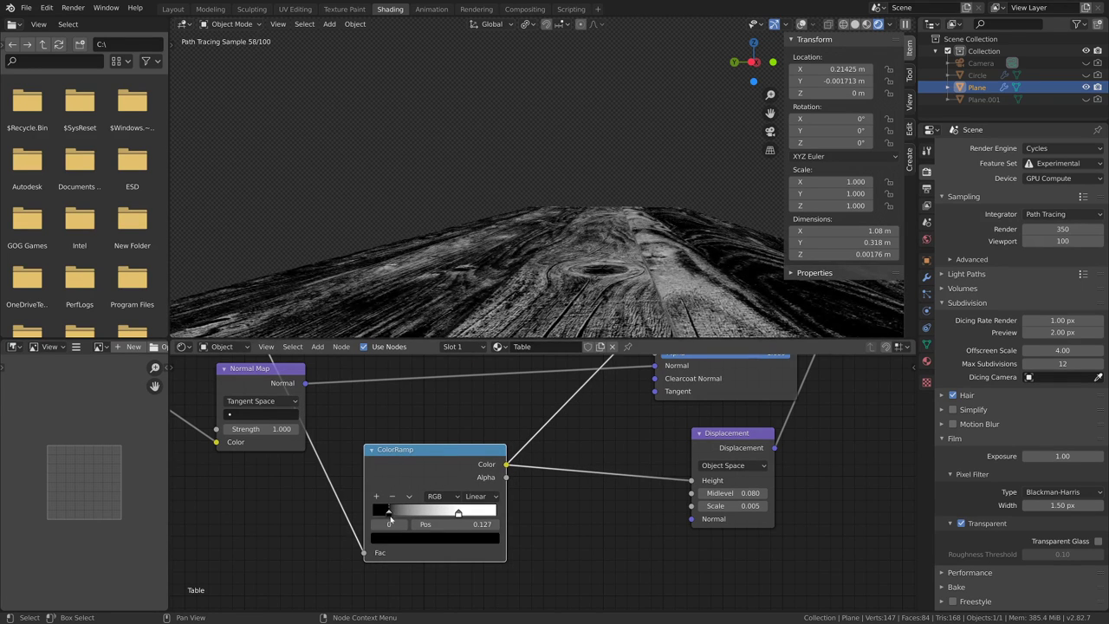
drag(458, 512, 470, 514)
- View the table through the camera in solid shading and render a test image
scroll(614, 434, down, 3)
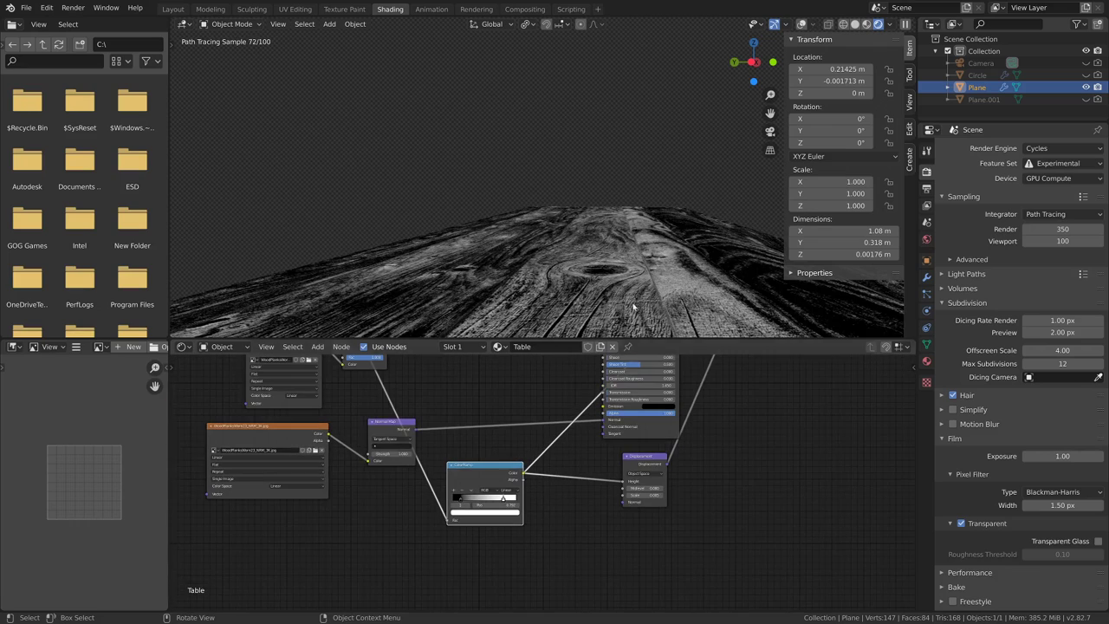
mouse_move(606, 277)
middle_down()
mouse_move(572, 290)
mouse_move(629, 299)
middle_up()
key(KP_0)
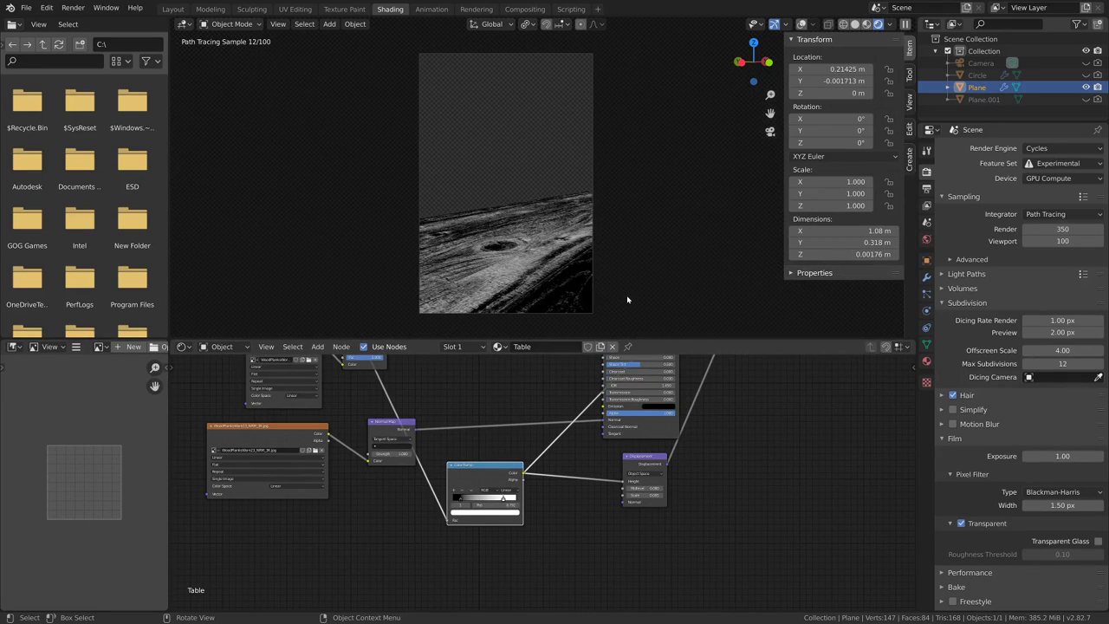
click(854, 25)
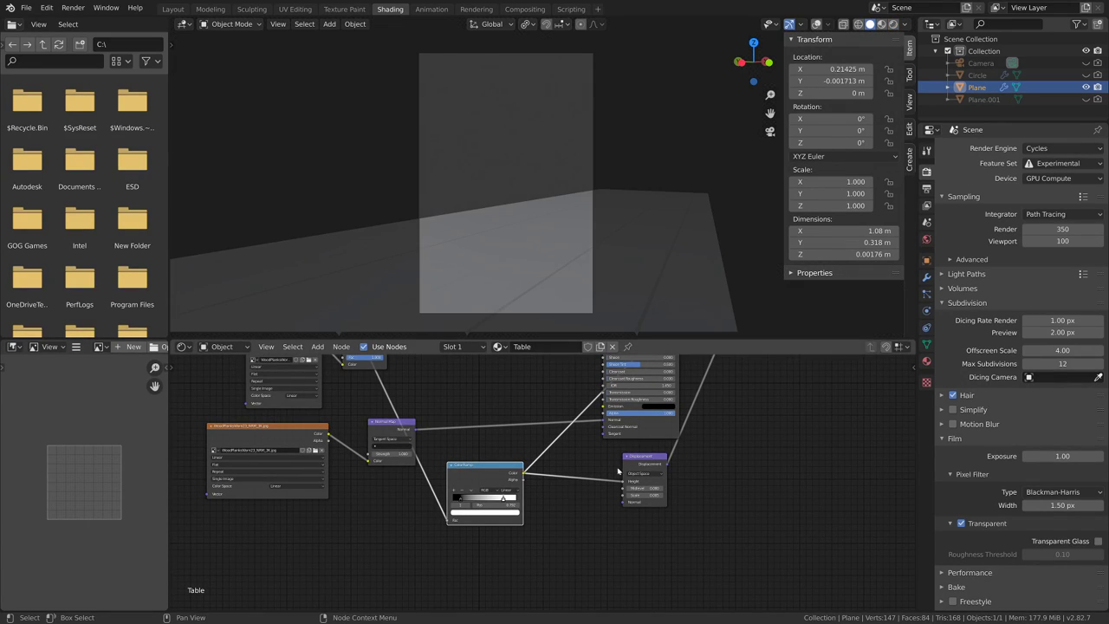
click(475, 9)
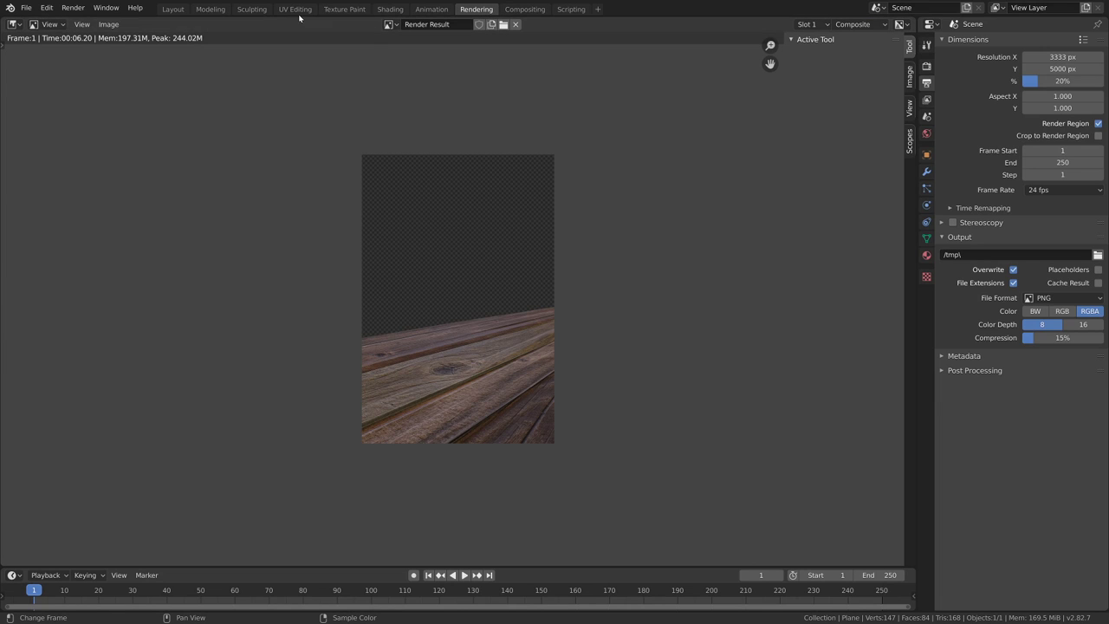
click(73, 7)
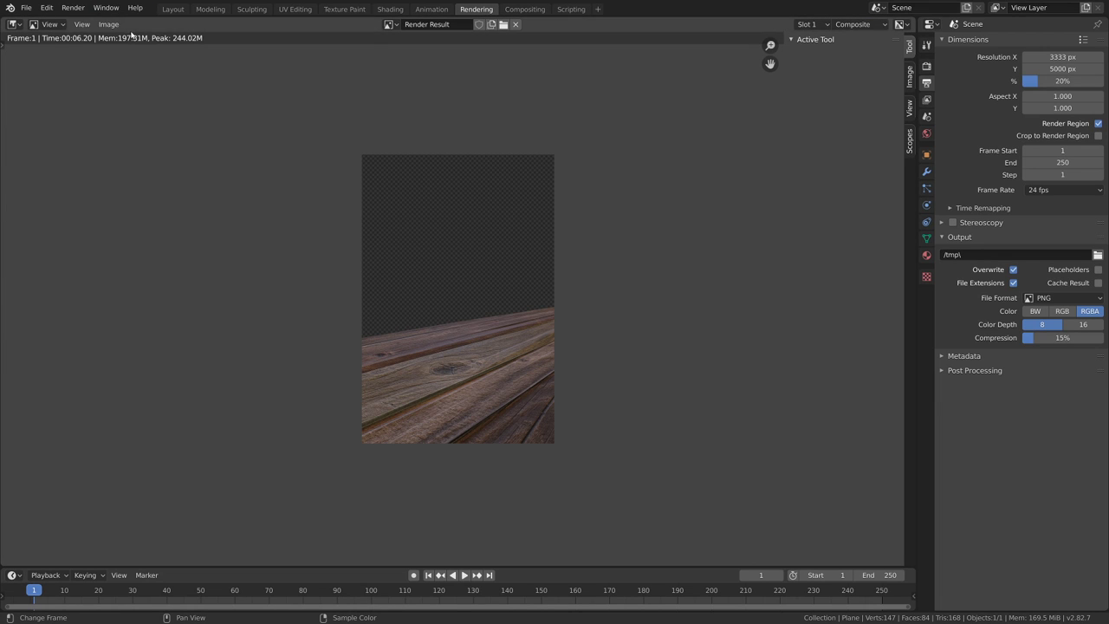
click(73, 7)
click(80, 22)
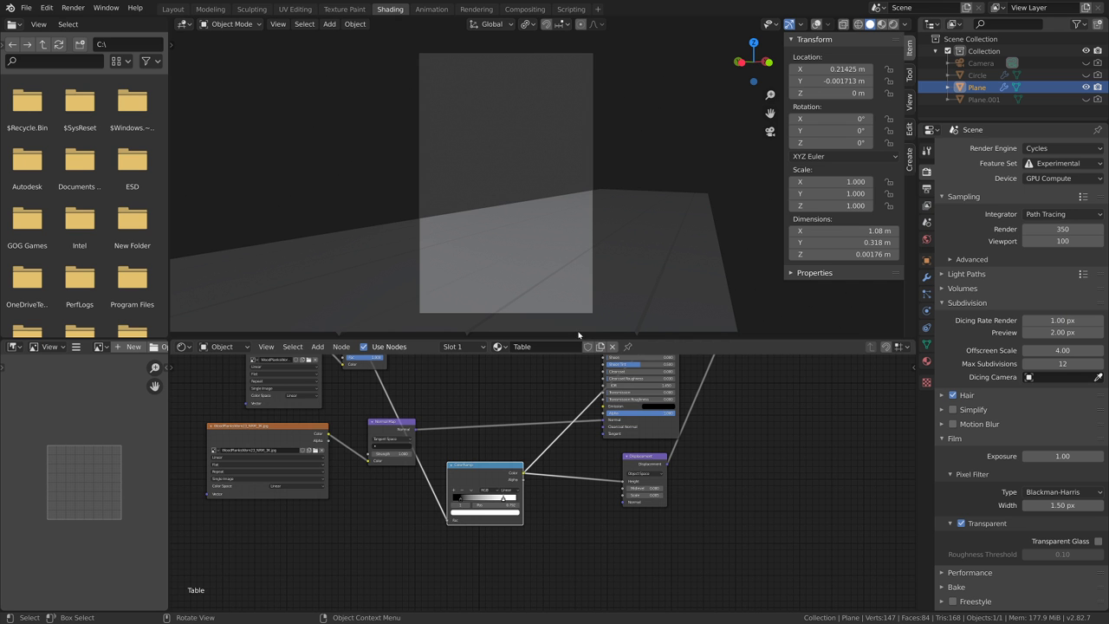
- Reconnect the Principled BSDF to the table material's output and render the image again
scroll(598, 387, down, 3)
click(477, 9)
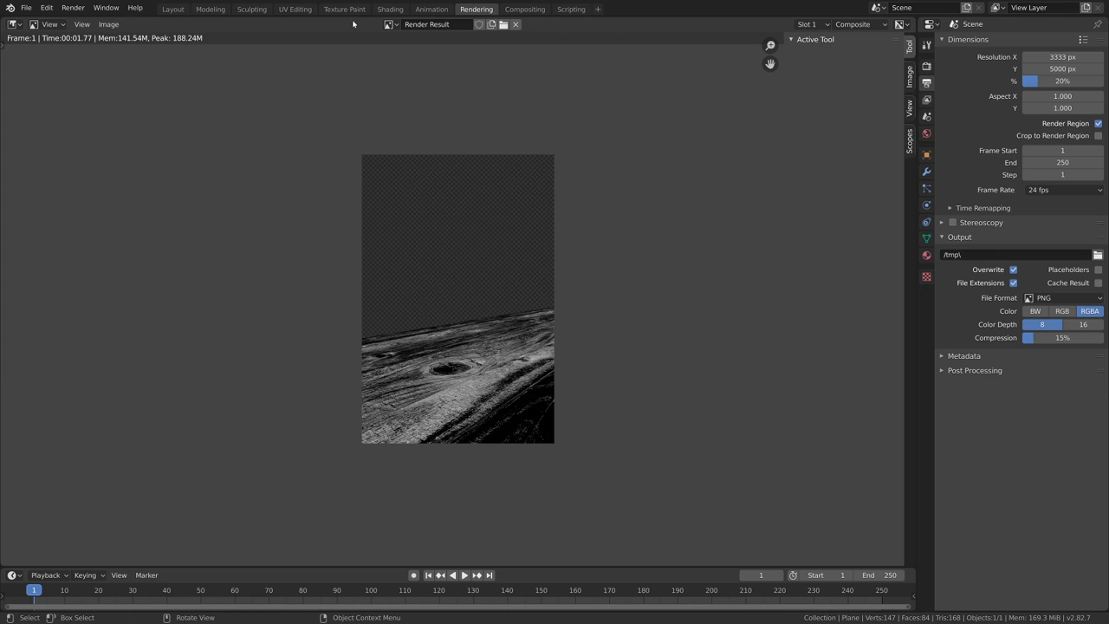
click(73, 7)
click(80, 21)
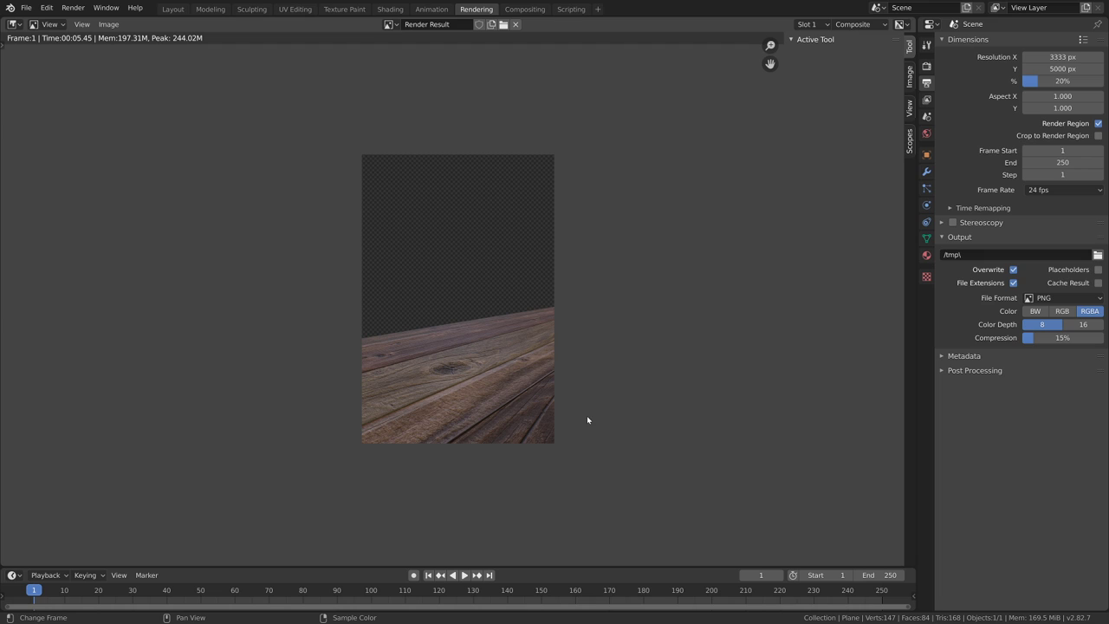
- Enable adaptive subdivision on the plane's Subdivision modifier and render the table again
click(926, 171)
click(957, 122)
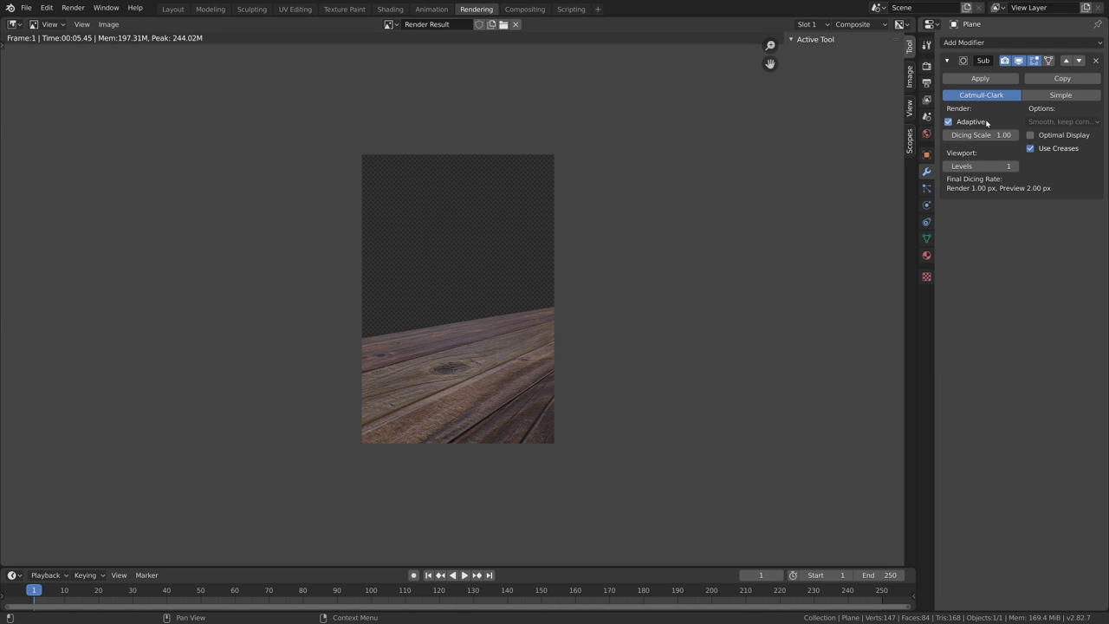
click(73, 8)
click(65, 10)
click(97, 22)
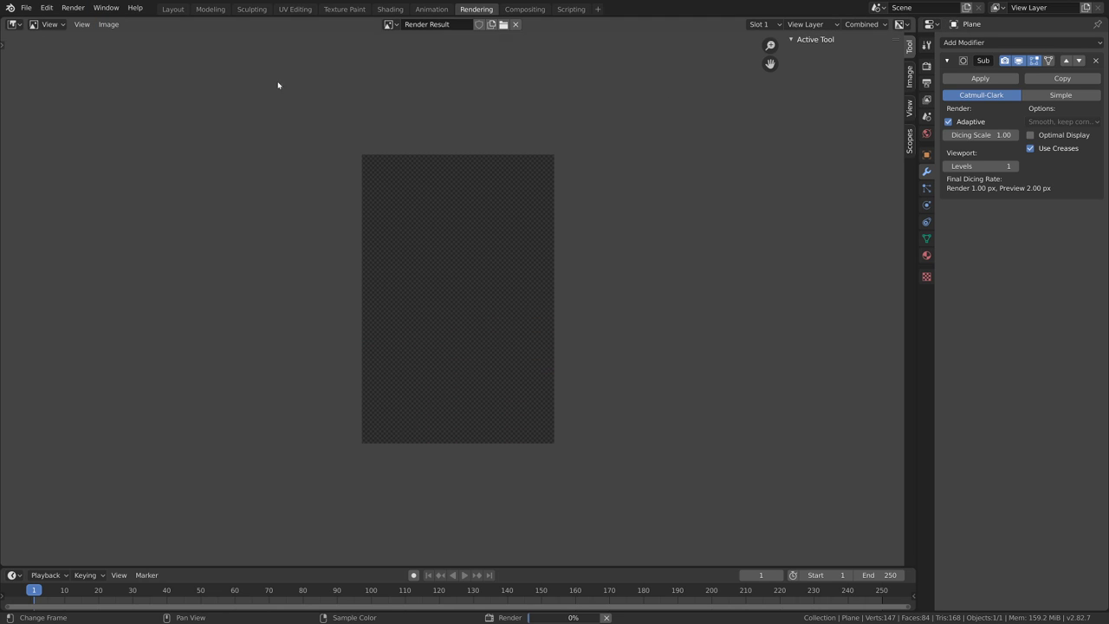
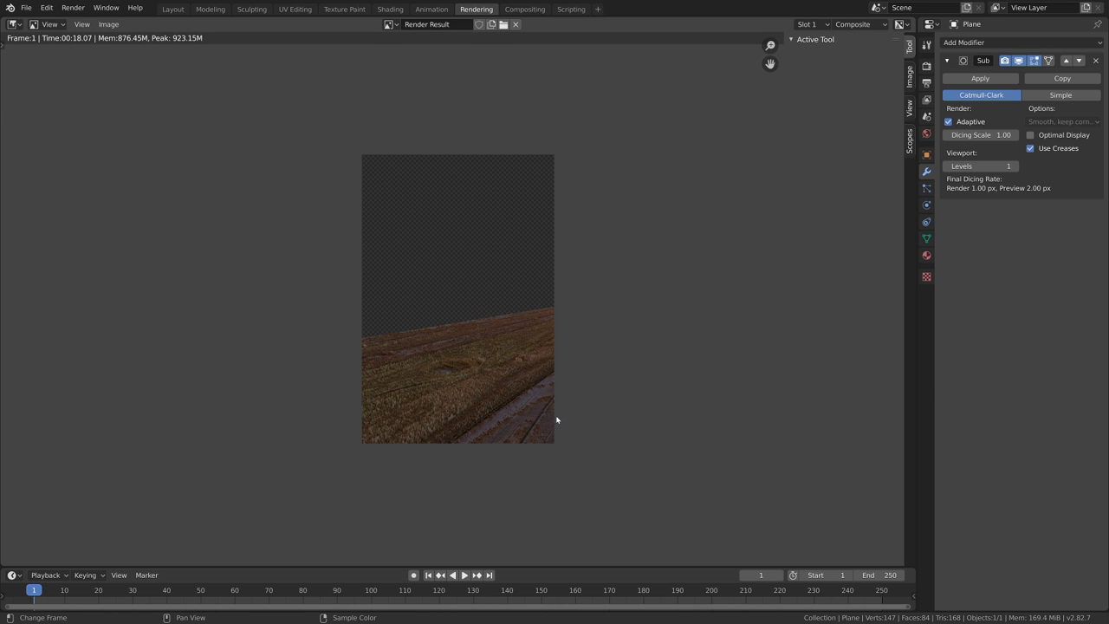
- Turn the rendered preview back on and widen the ColorRamp, with the white stop near the end and the black stop at 0.000
click(389, 8)
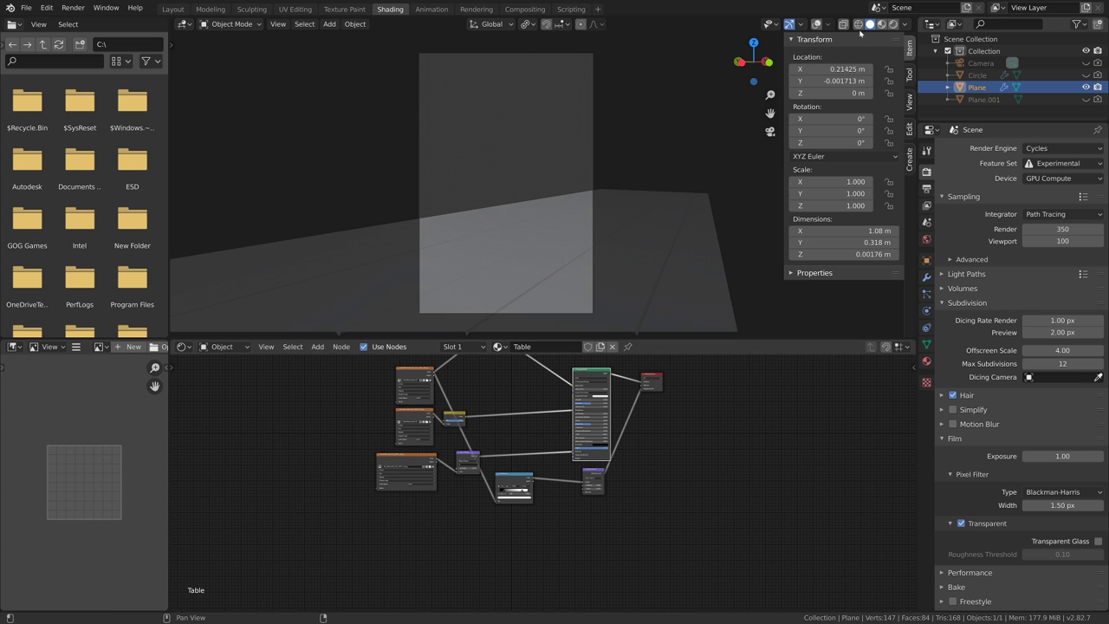
click(893, 23)
middle_drag(515, 518, 482, 515)
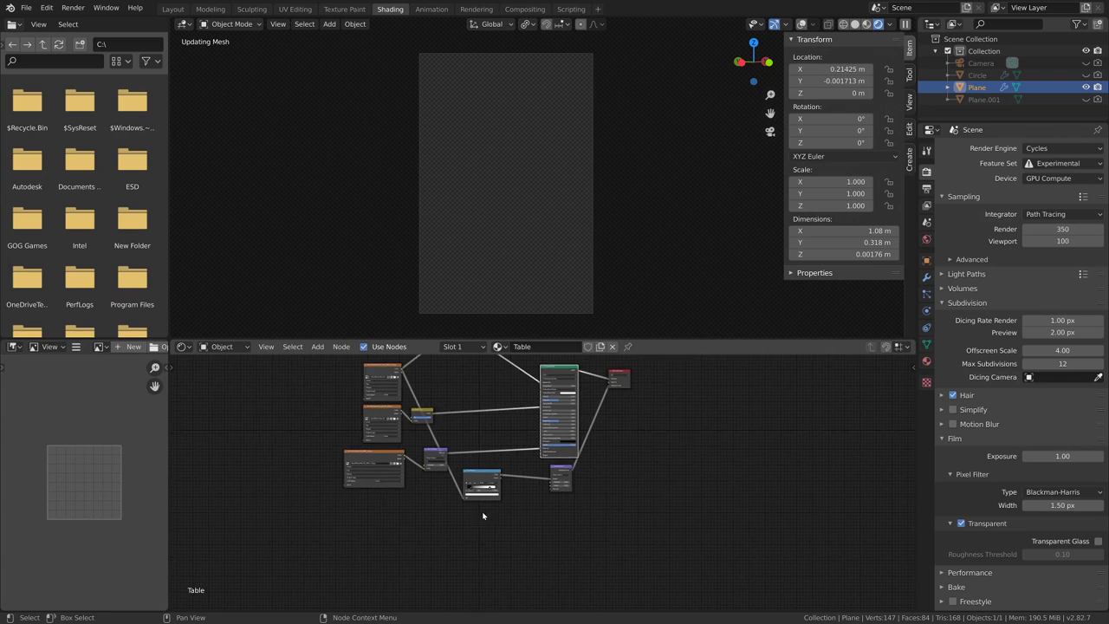
scroll(483, 515, up, 10)
drag(422, 493, 438, 493)
click(370, 493)
drag(369, 493, 359, 493)
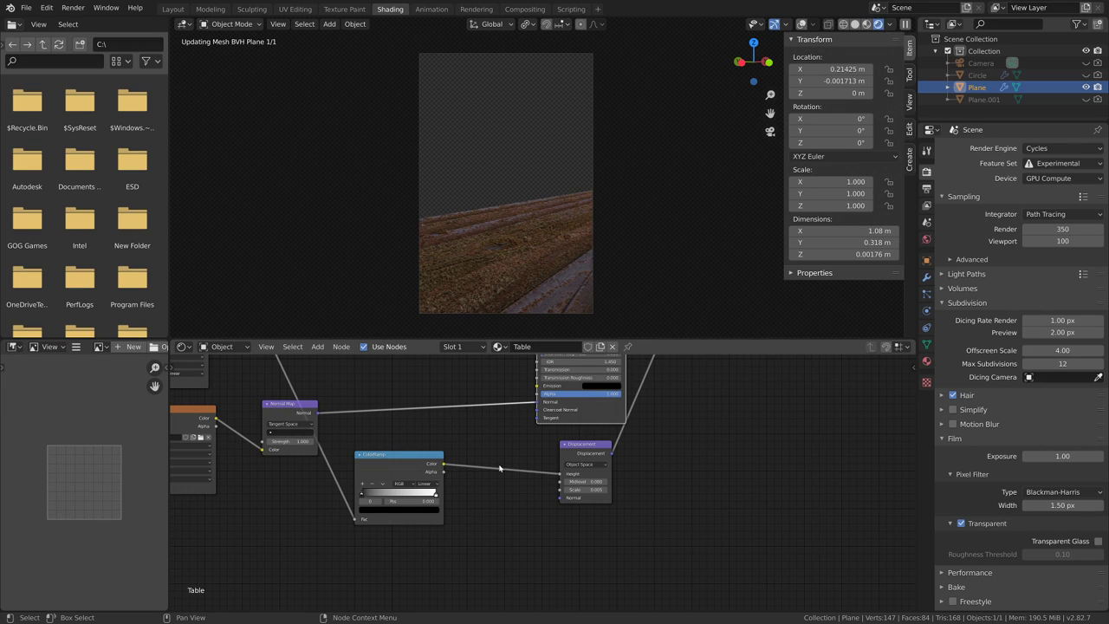
- Set the Displacement node's scale to 0.001 while viewing the planks up close
scroll(524, 251, up, 3)
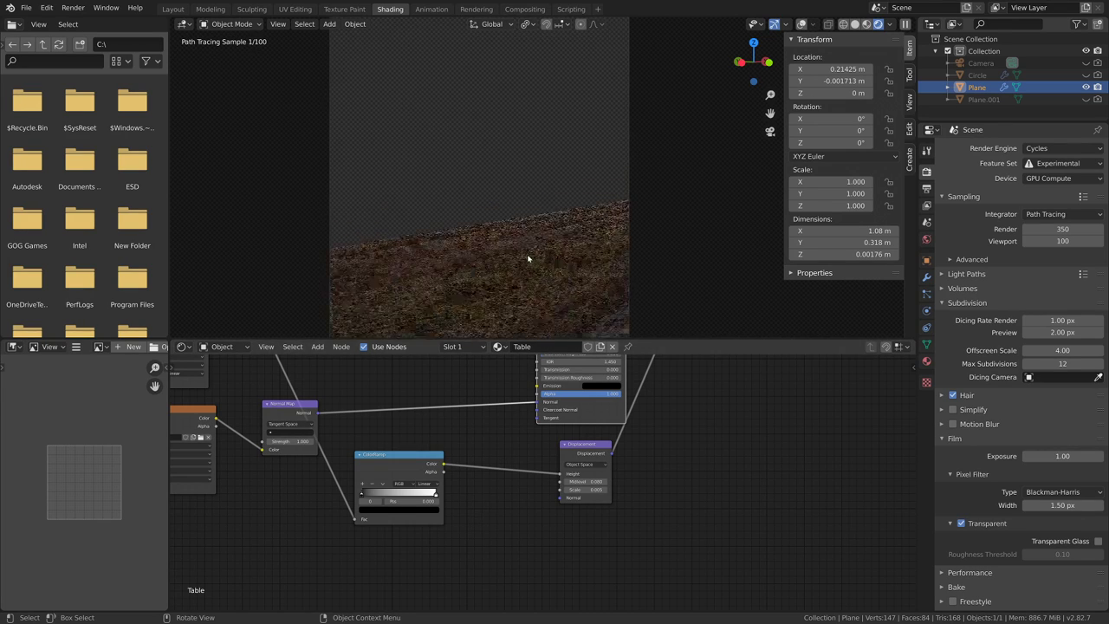
middle_drag(527, 259, 630, 320)
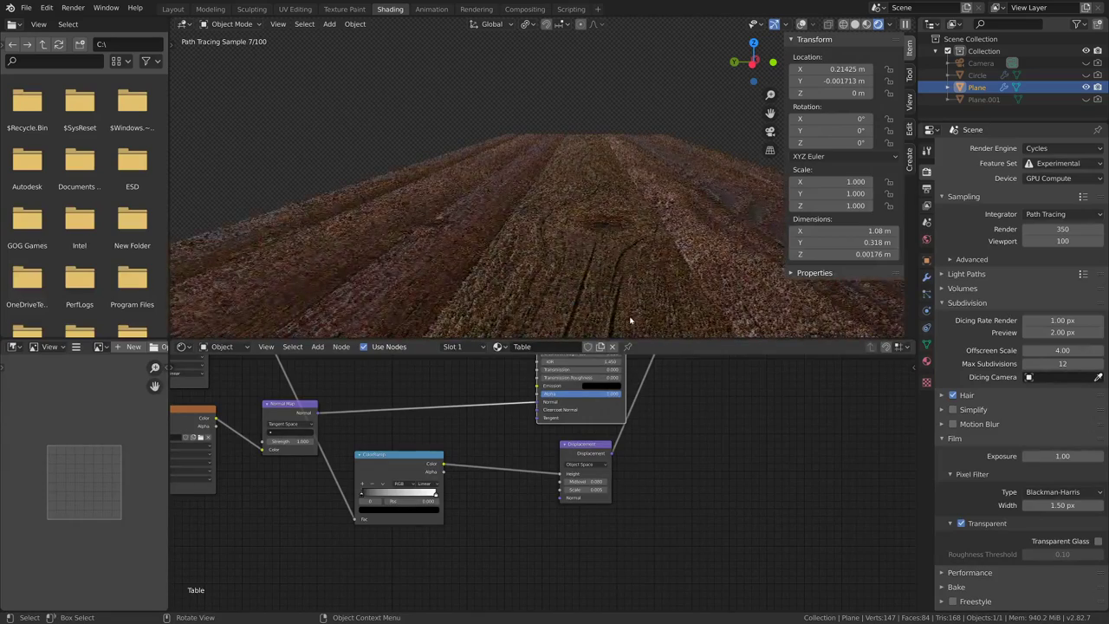
click(585, 489)
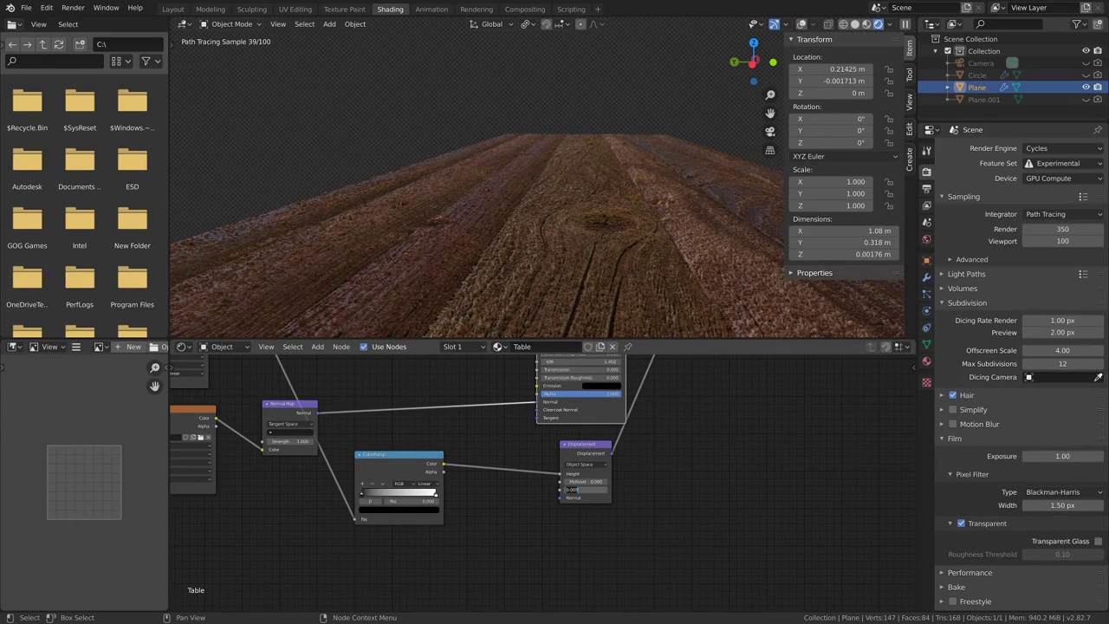
text(.001)
key(Return)
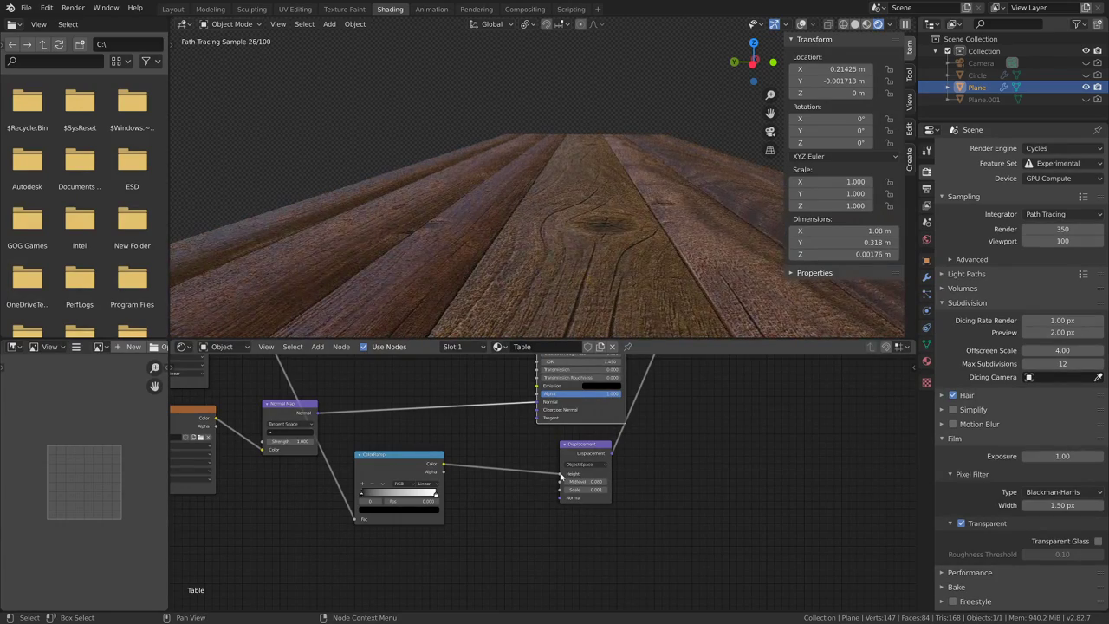
- Preview the ColorRamp's colour output directly on the table surface and disconnect the ramp from the Displacement node's Height
middle_drag(639, 277, 642, 254)
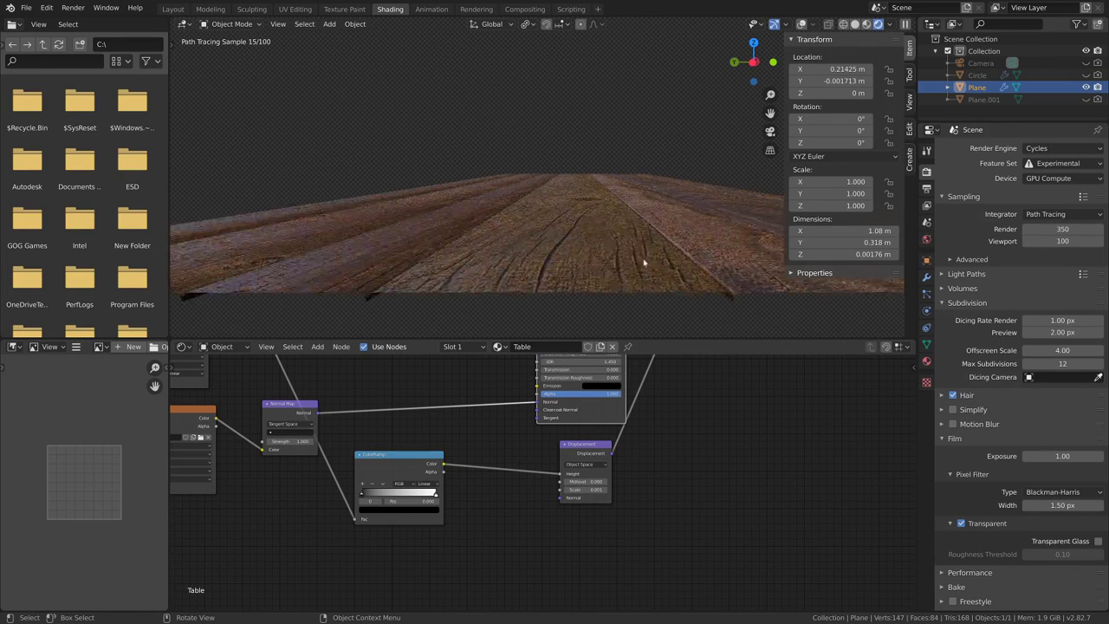
ctrl+shift+click(427, 468)
middle_drag(481, 509, 537, 511)
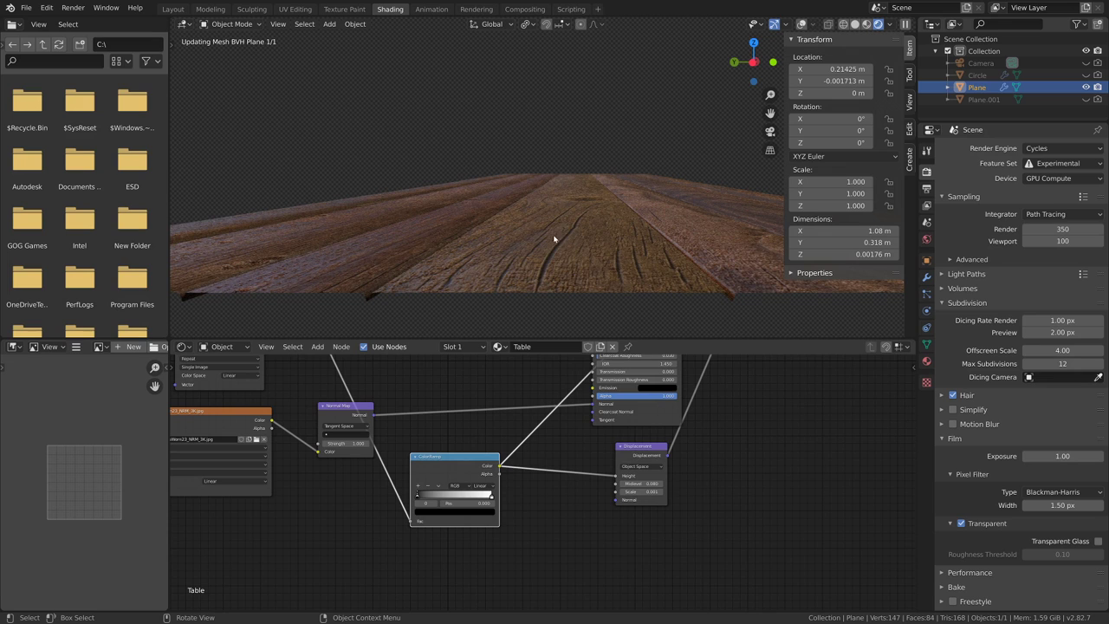
scroll(546, 472, down, 3)
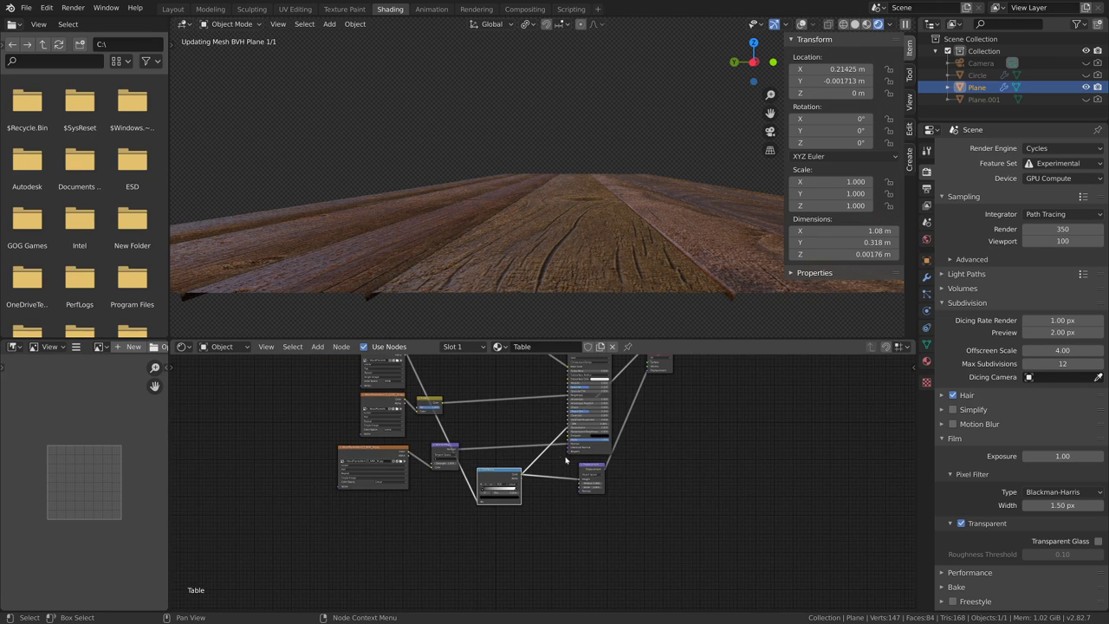
drag(579, 481, 572, 558)
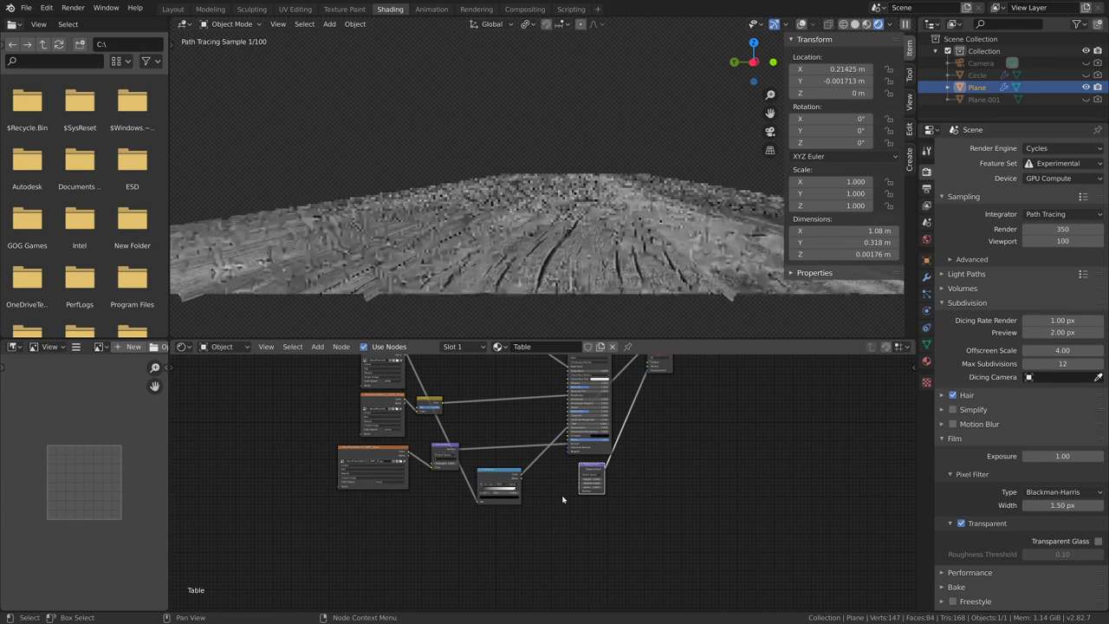
scroll(562, 496, up, 1)
scroll(562, 495, up, 2)
scroll(537, 498, up, 1)
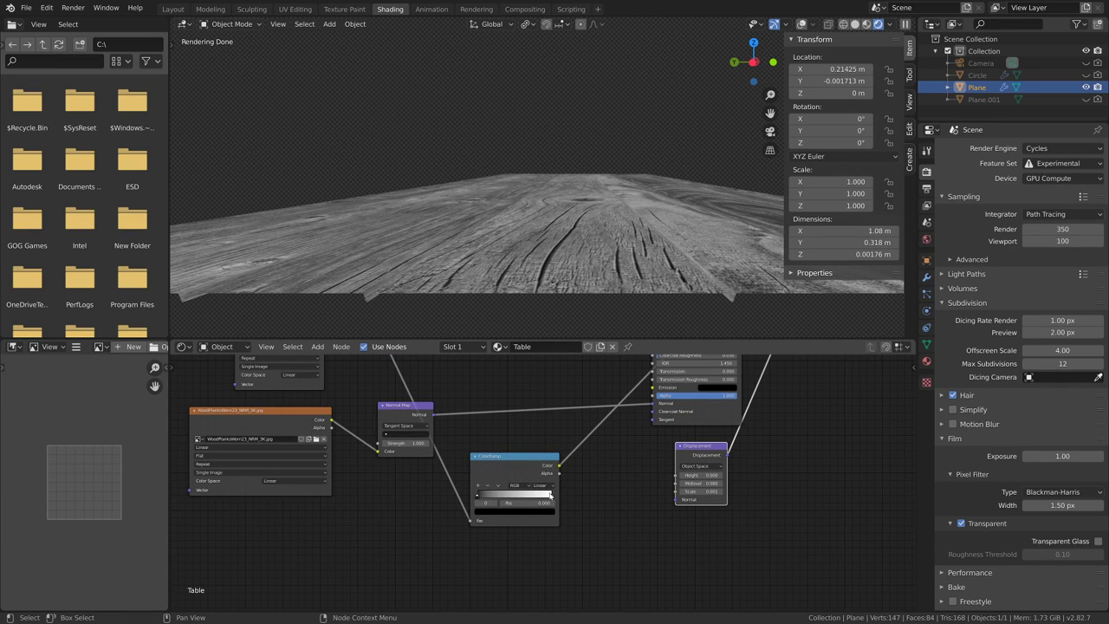
- Move the ColorRamp's white stop to about 0.232 and darken it to a grey with a value of 0.2
drag(549, 495, 495, 496)
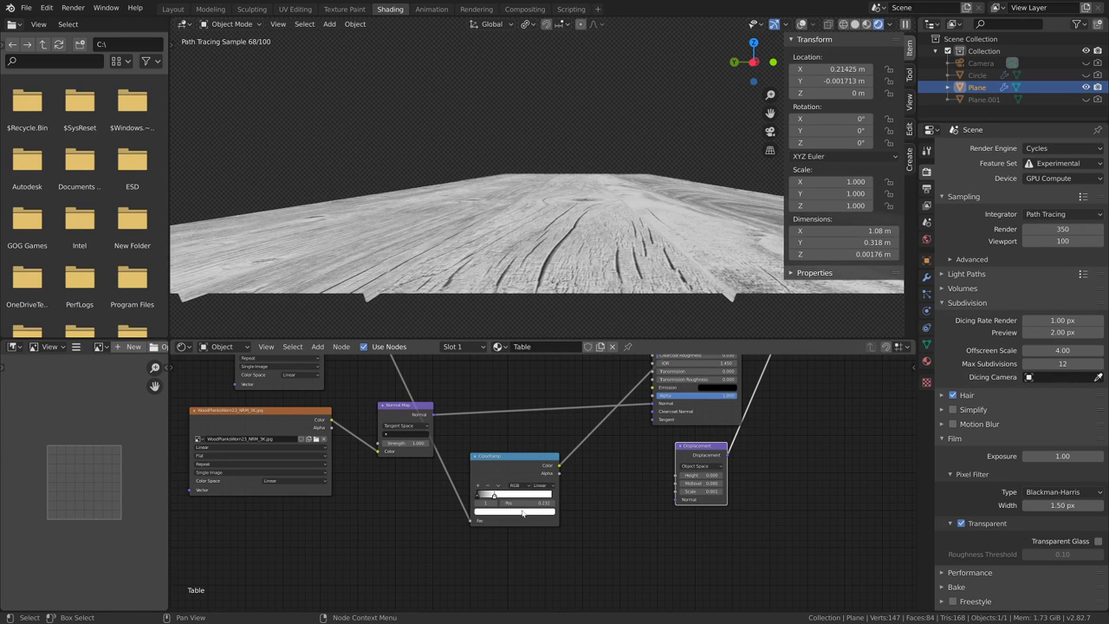
click(522, 512)
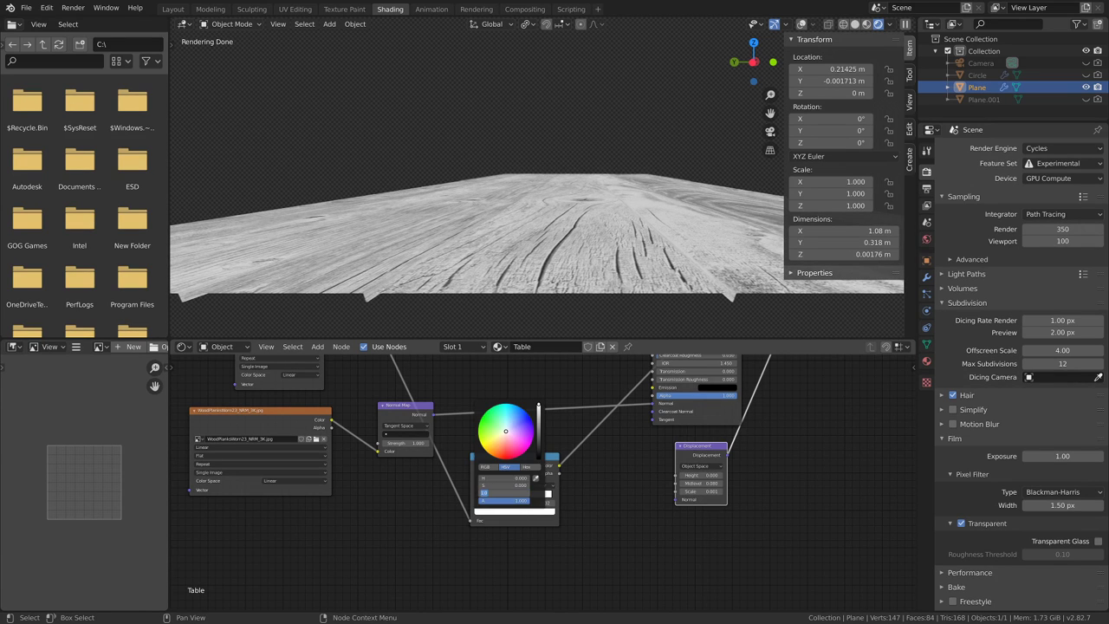
text(0.2)
key(Return)
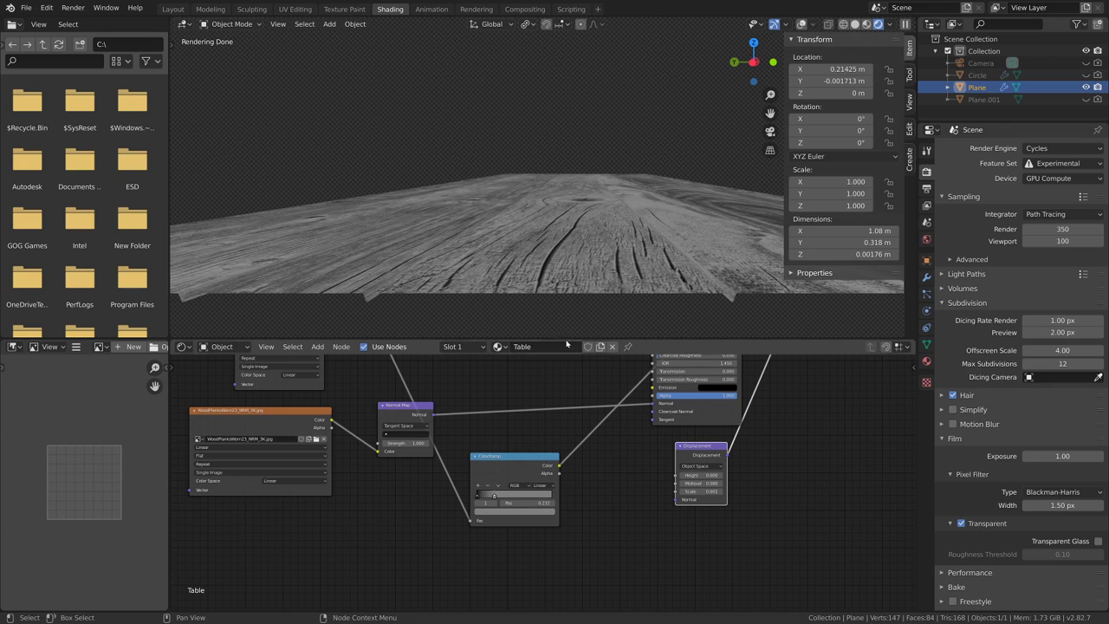
- Slide the ColorRamp's grey stop towards the black one, to position 0.057, checking the cracks in the planks
drag(495, 496, 488, 495)
middle_drag(589, 242, 626, 252)
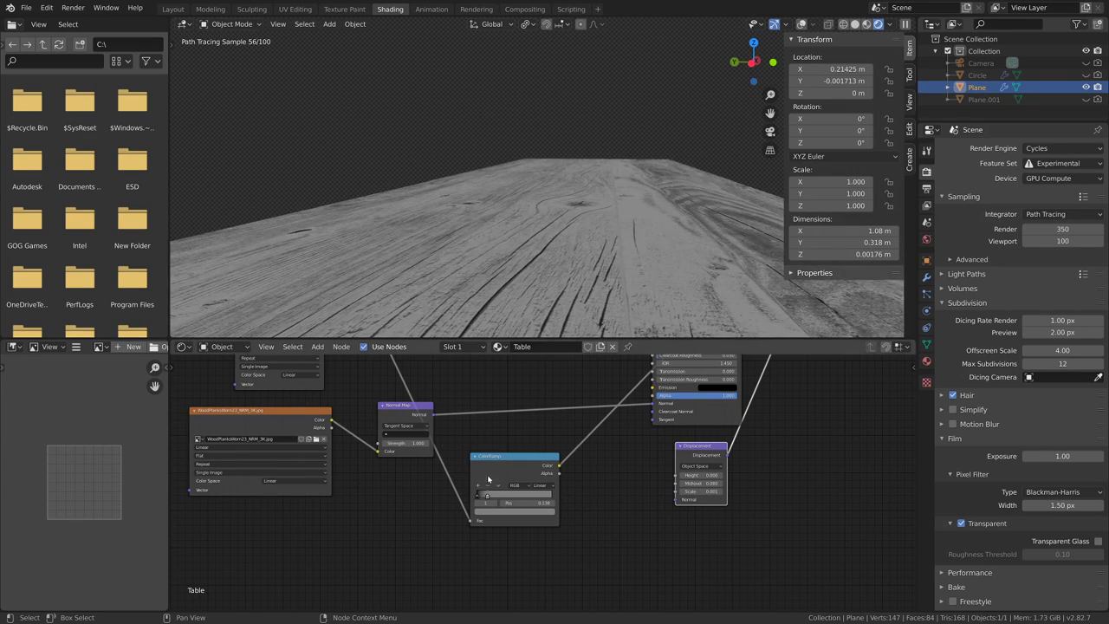
drag(486, 495, 480, 497)
middle_drag(641, 237, 624, 286)
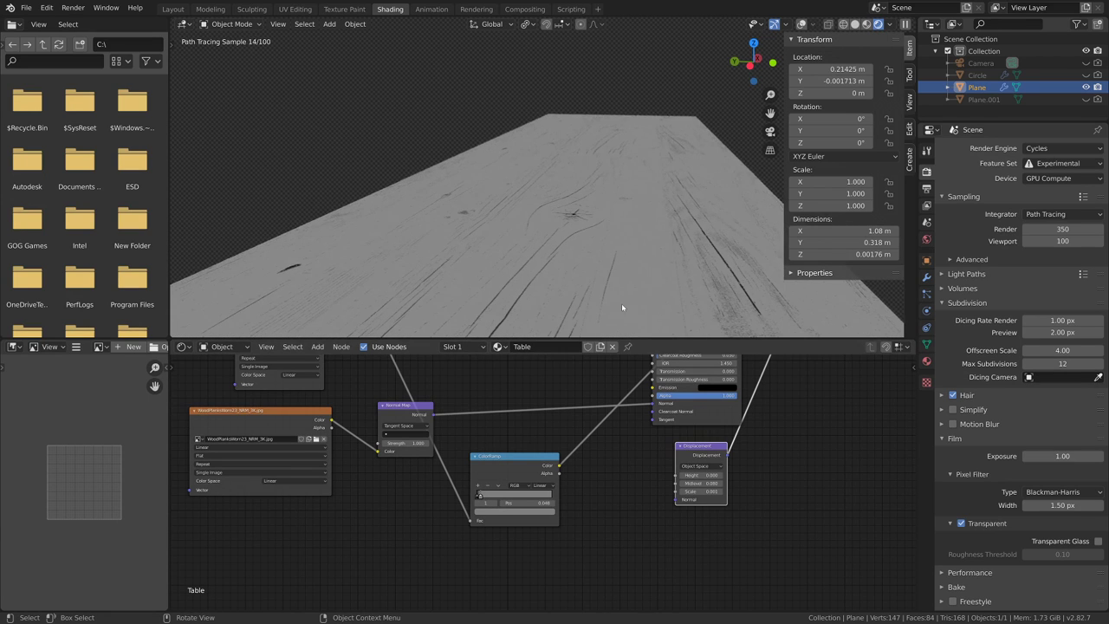
drag(482, 496, 477, 499)
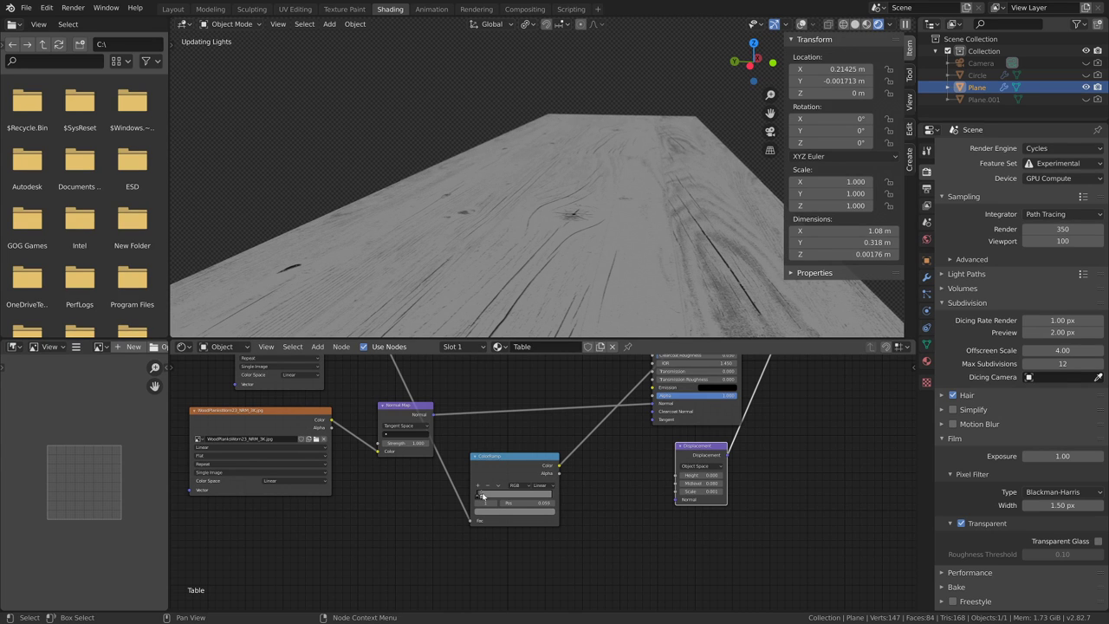
- Reconnect the ColorRamp's colour to the Displacement node's Height and the Principled BSDF to the material output
drag(559, 466, 679, 475)
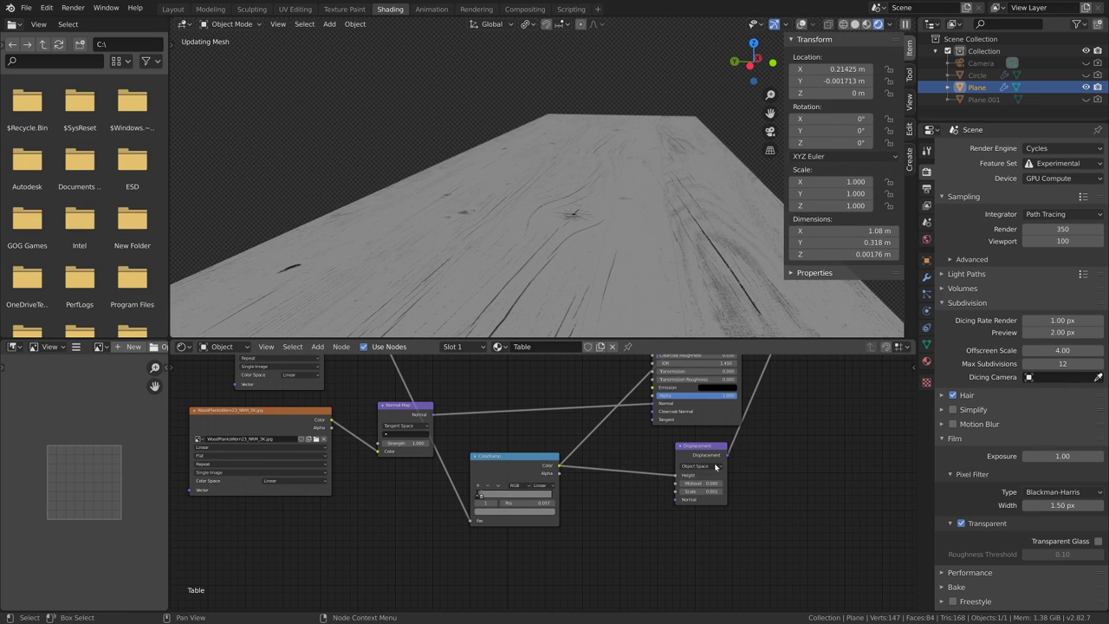
scroll(719, 442, down, 10)
middle_drag(722, 415, 692, 471)
scroll(607, 464, up, 4)
ctrl+shift+click(584, 429)
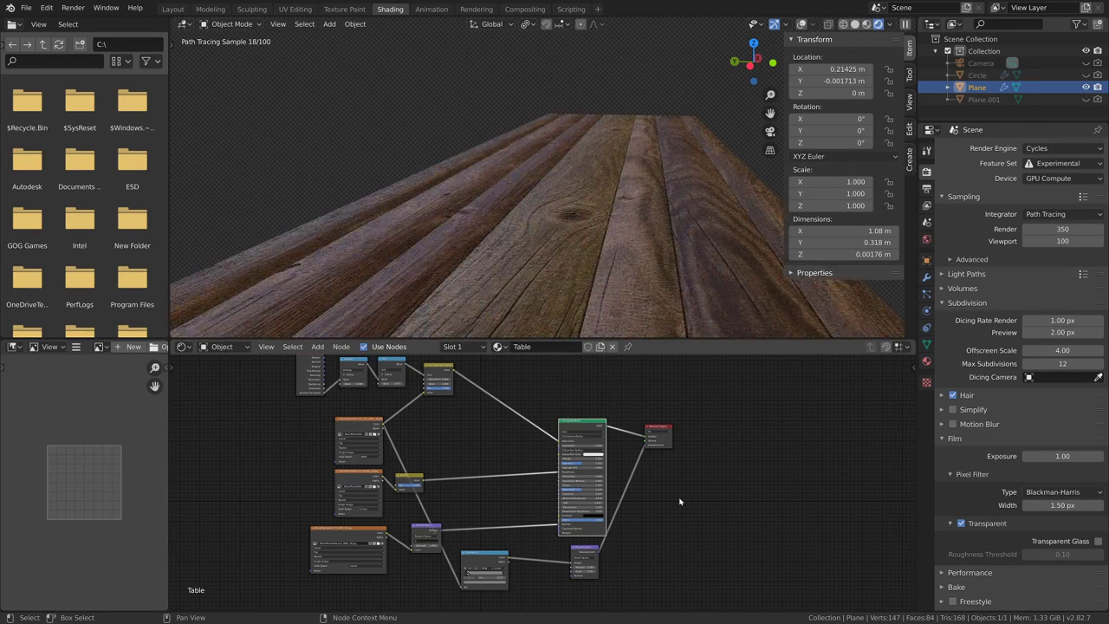
- Adjust the Displacement node's scale to strengthen the plank relief, checking the table edge from a low angle
middle_drag(637, 271, 643, 245)
scroll(655, 588, up, 5)
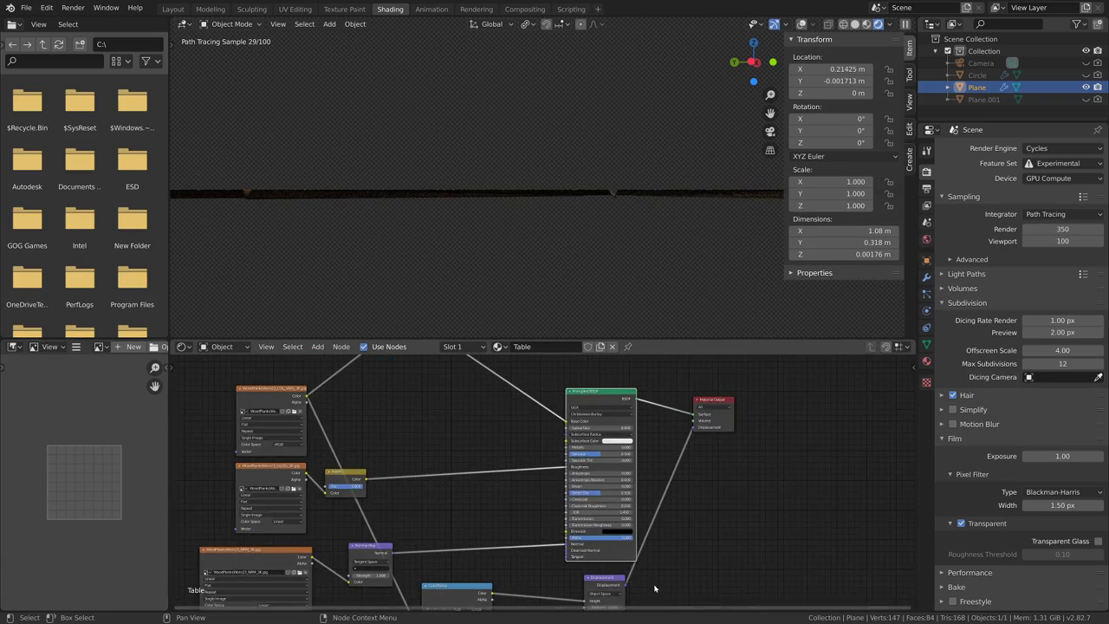
middle_drag(654, 588, 647, 465)
middle_drag(624, 278, 629, 292)
scroll(594, 524, up, 1)
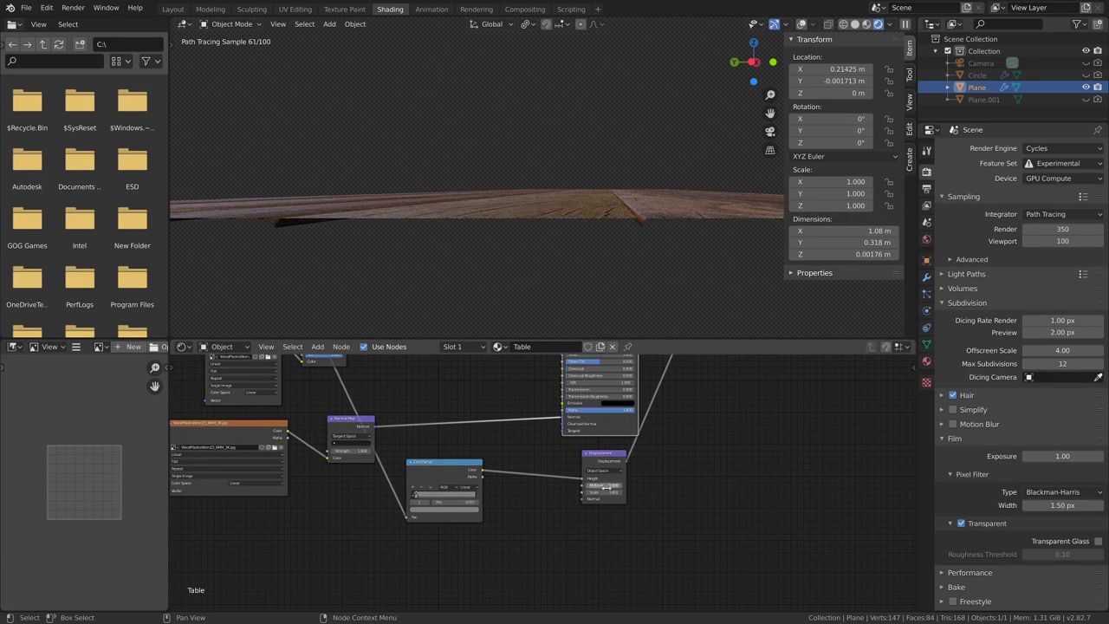
click(605, 492)
text(0)
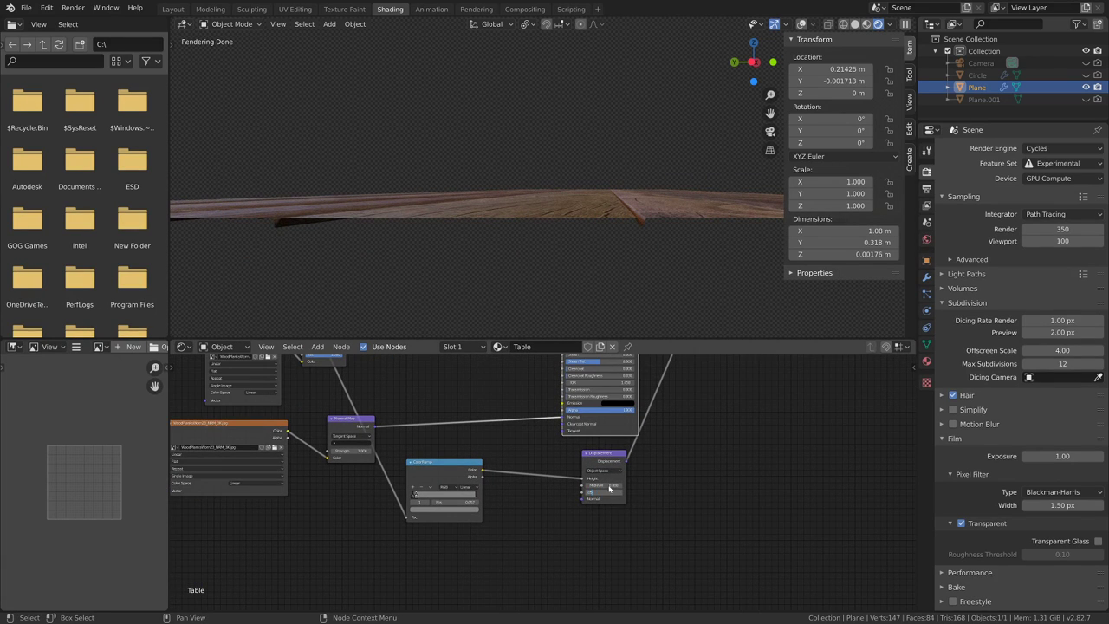
key(Return)
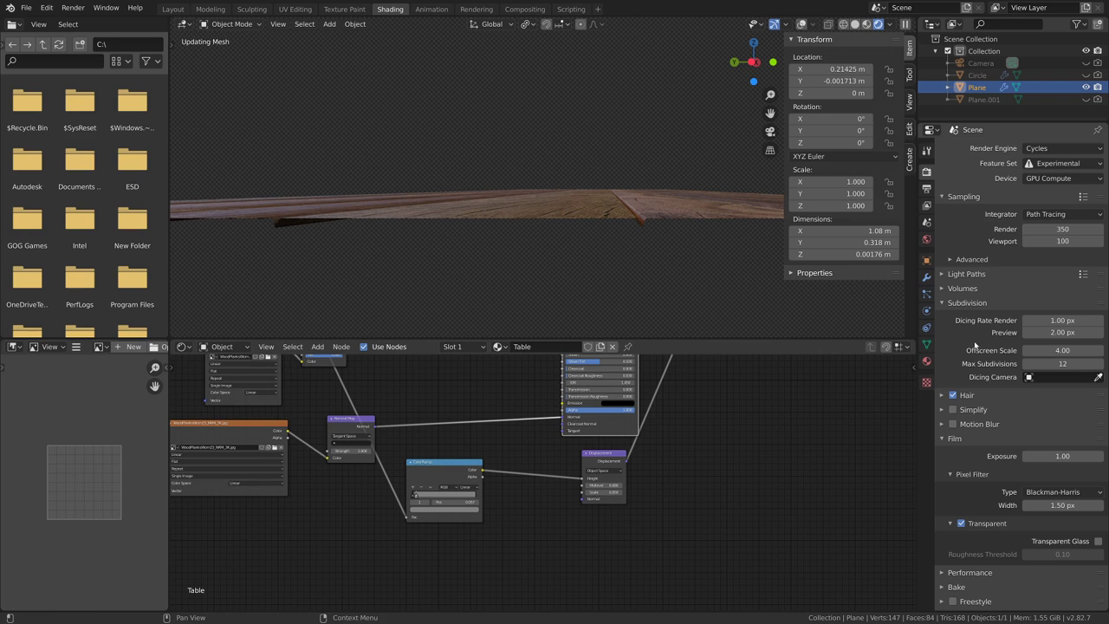
middle_drag(612, 279, 682, 266)
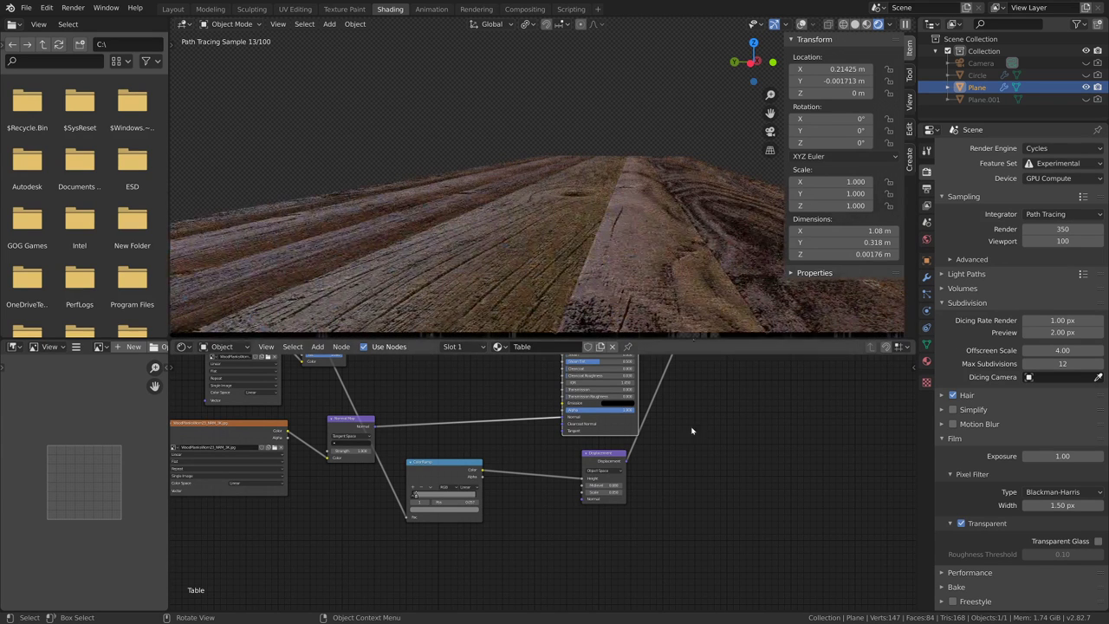
text(1)
key(Return)
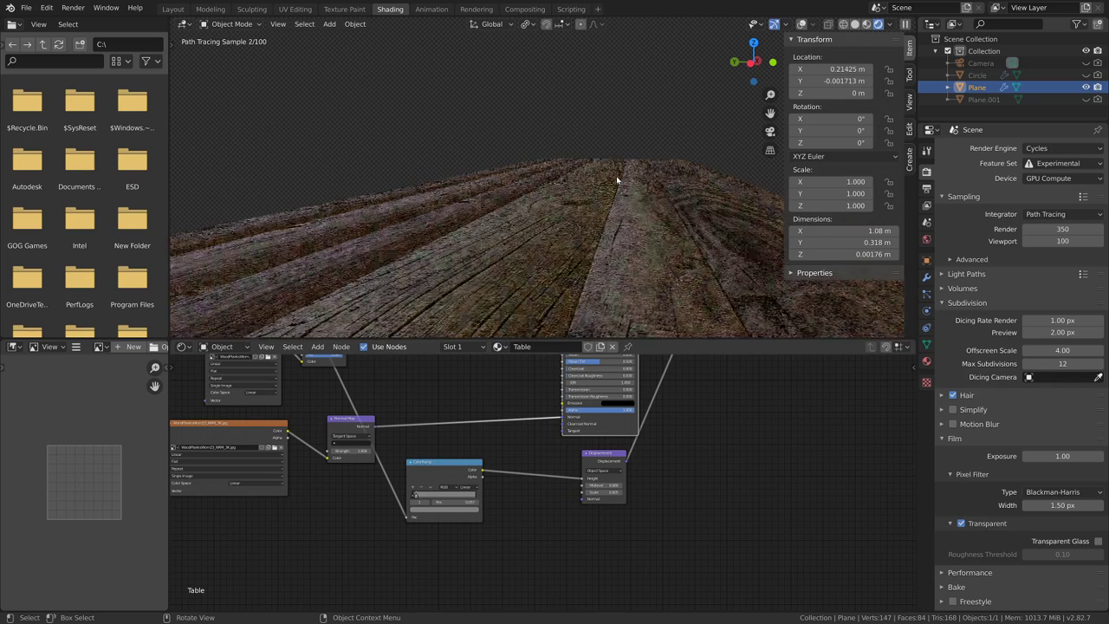
- Look at the table through the camera and unhide the Circle glass and the Plane.001 backdrop
key(KP_0)
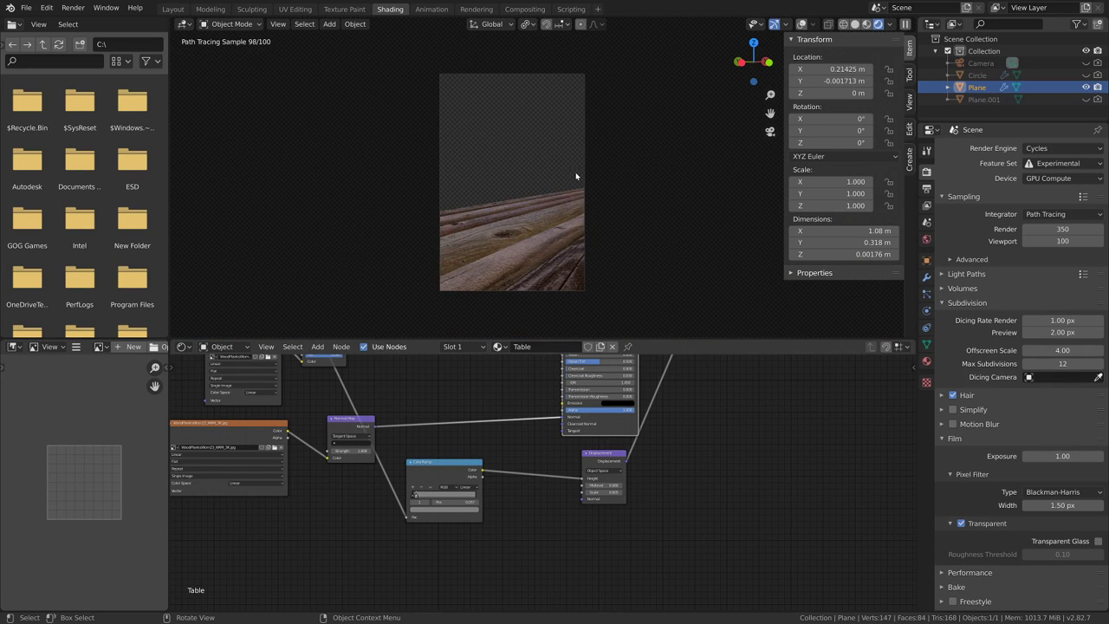
scroll(598, 217, up, 3)
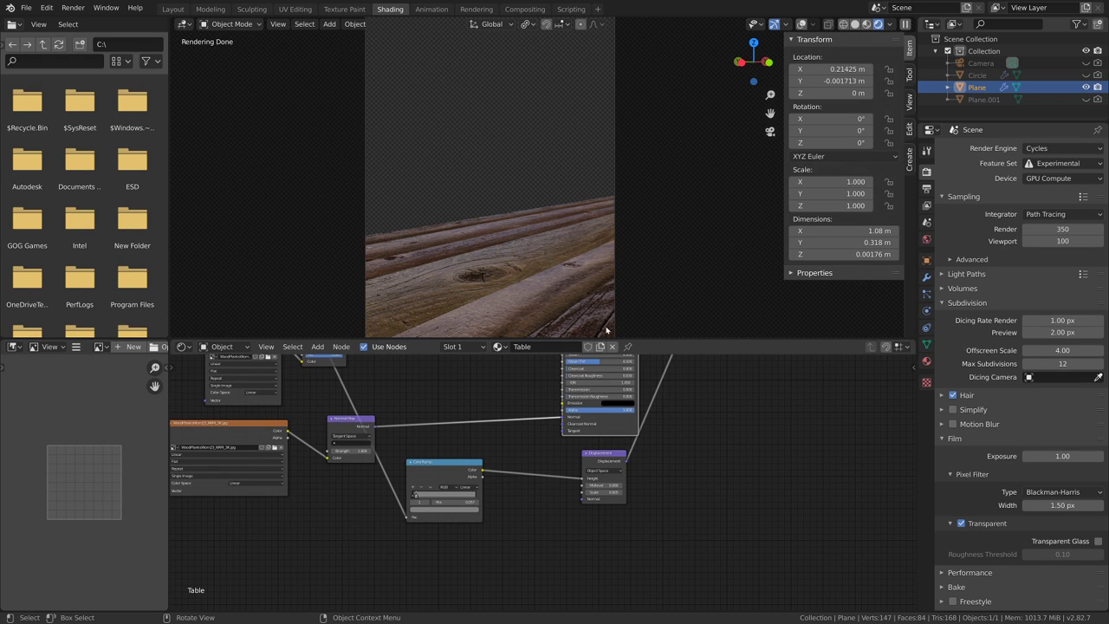
scroll(527, 300, down, 1)
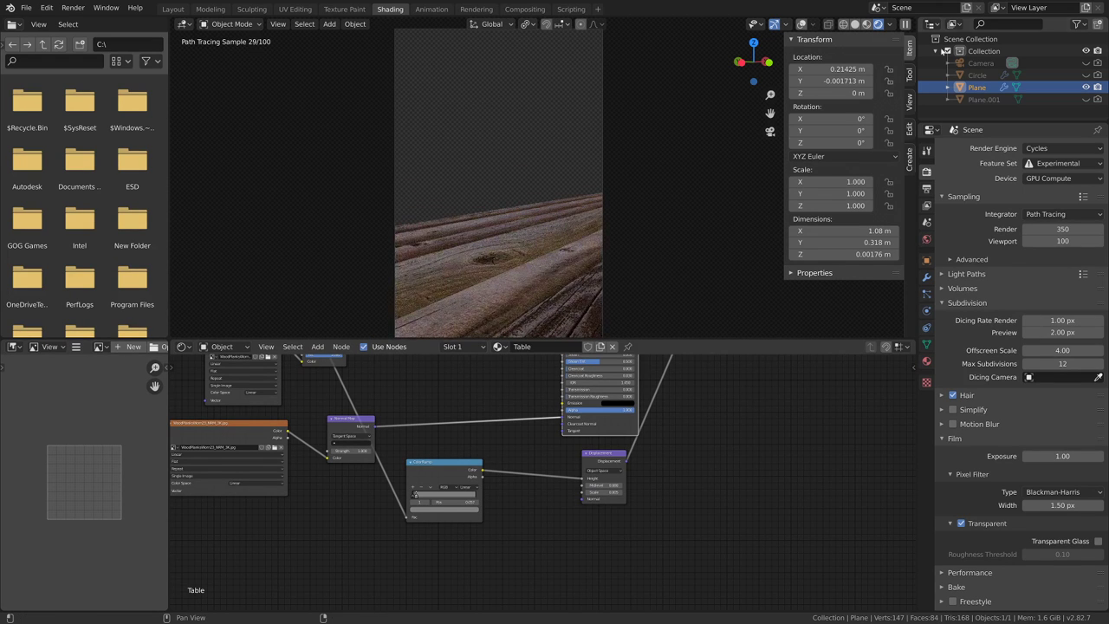
click(1085, 75)
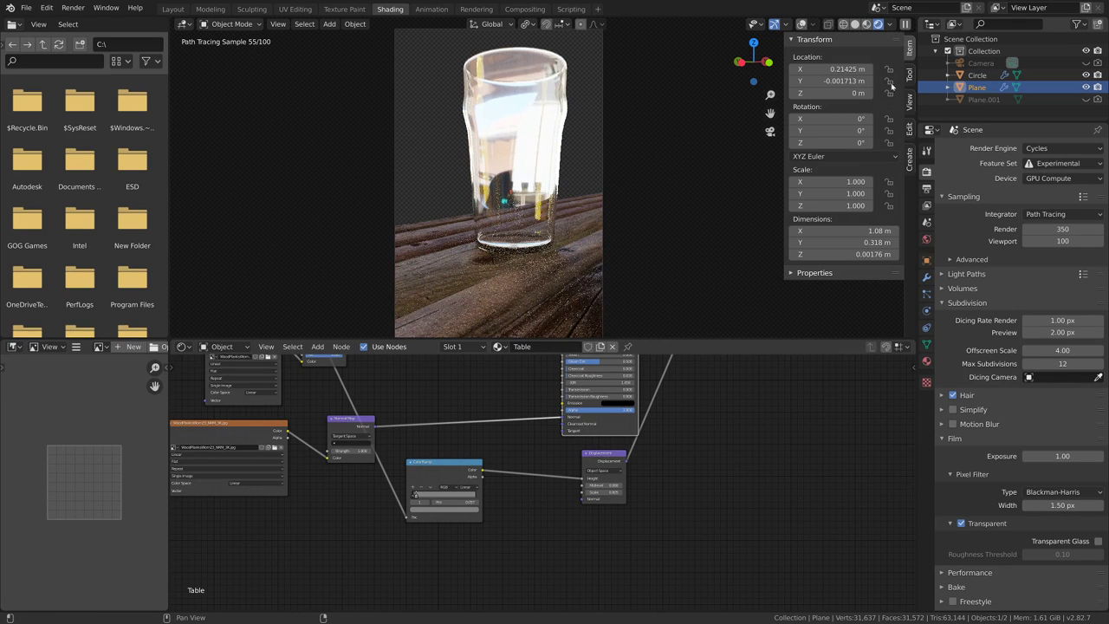
click(1086, 98)
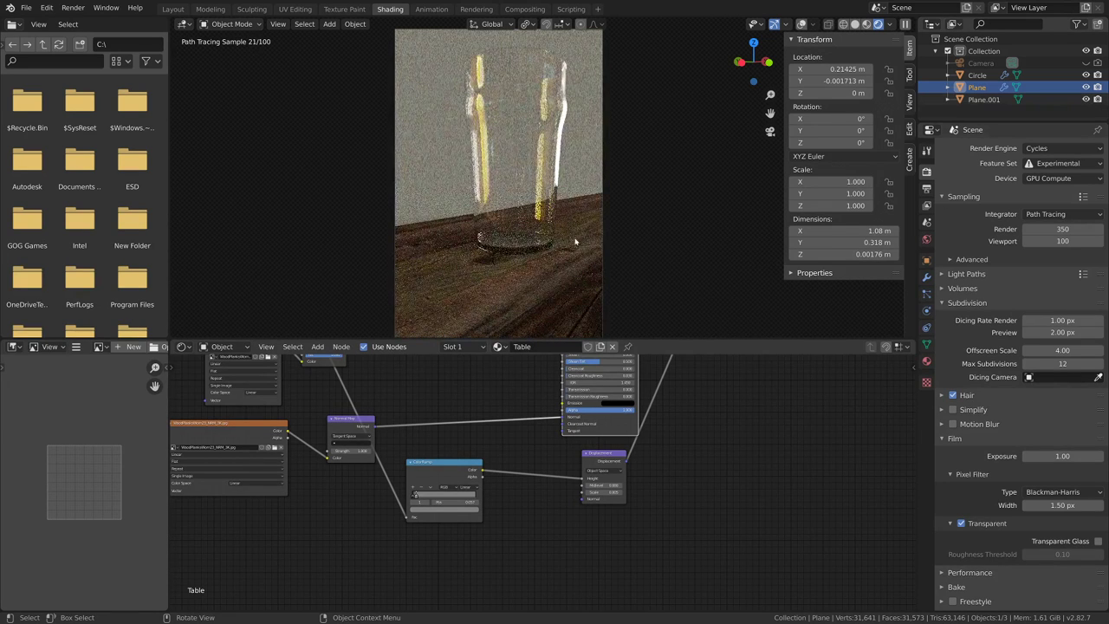
- Rename the Circle object as PintGlass
click(551, 107)
double_click(977, 75)
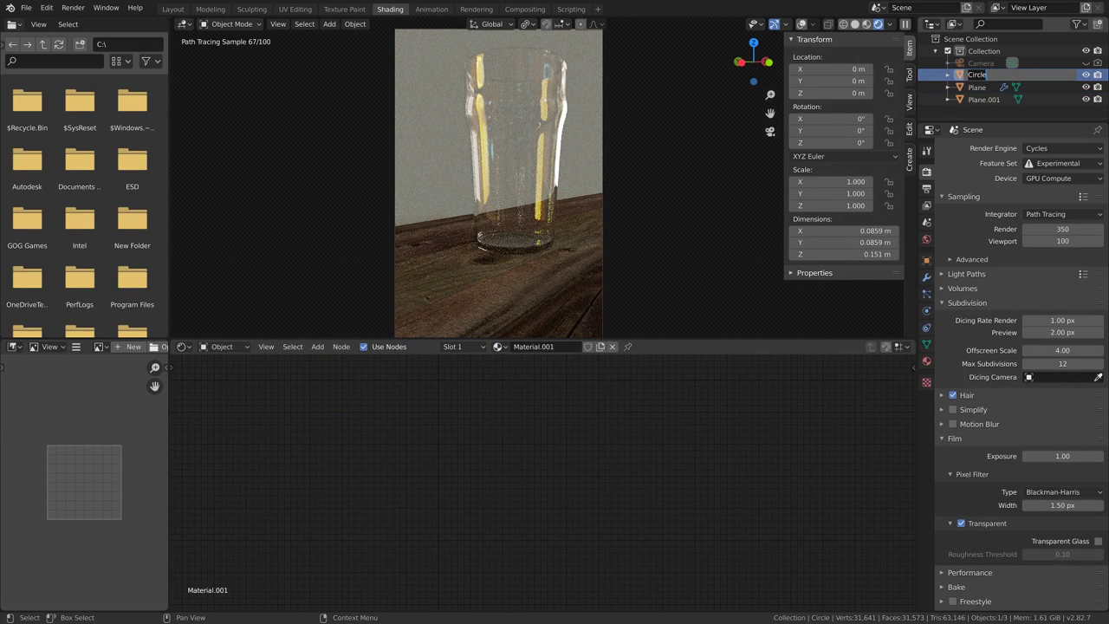
text(Pl)
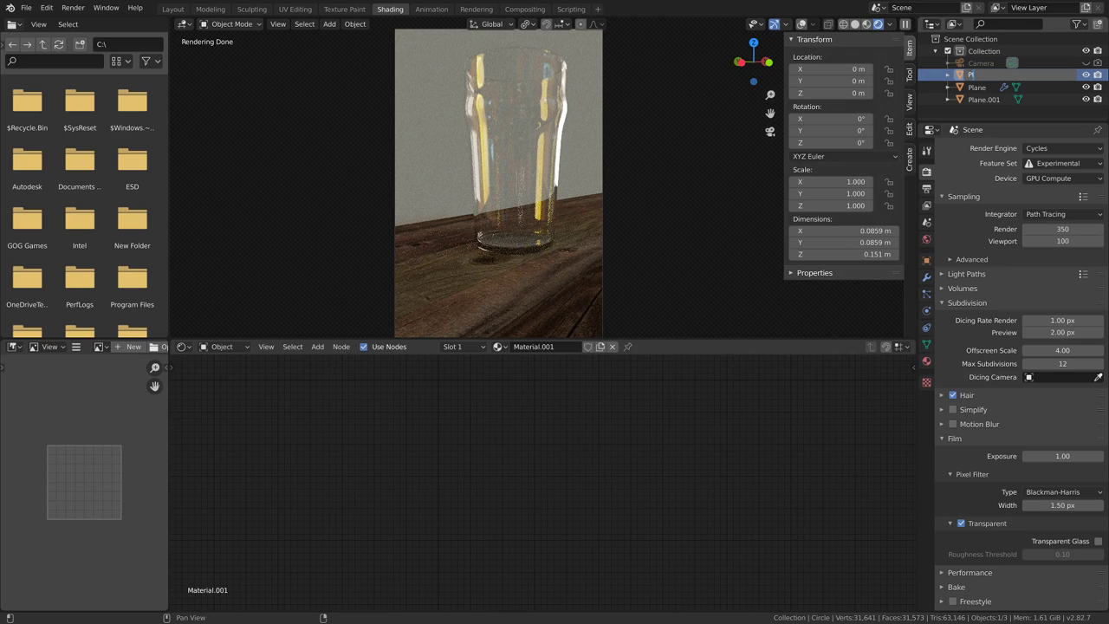
text(intGlass)
key(Return)
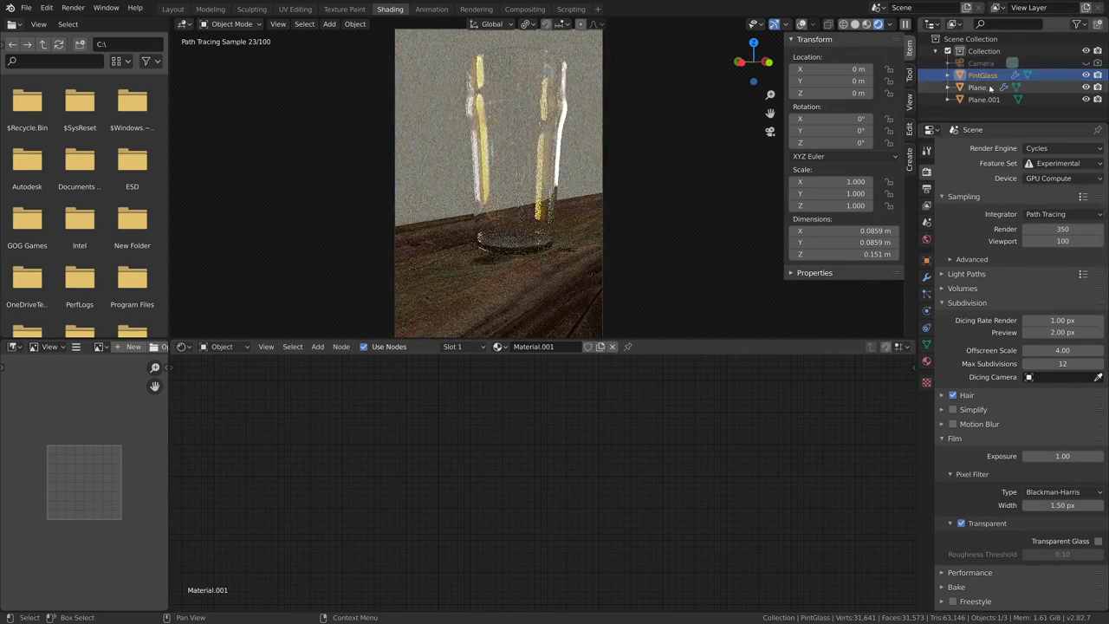
- Rename the wood plank Plane object as Table
click(976, 88)
double_click(976, 87)
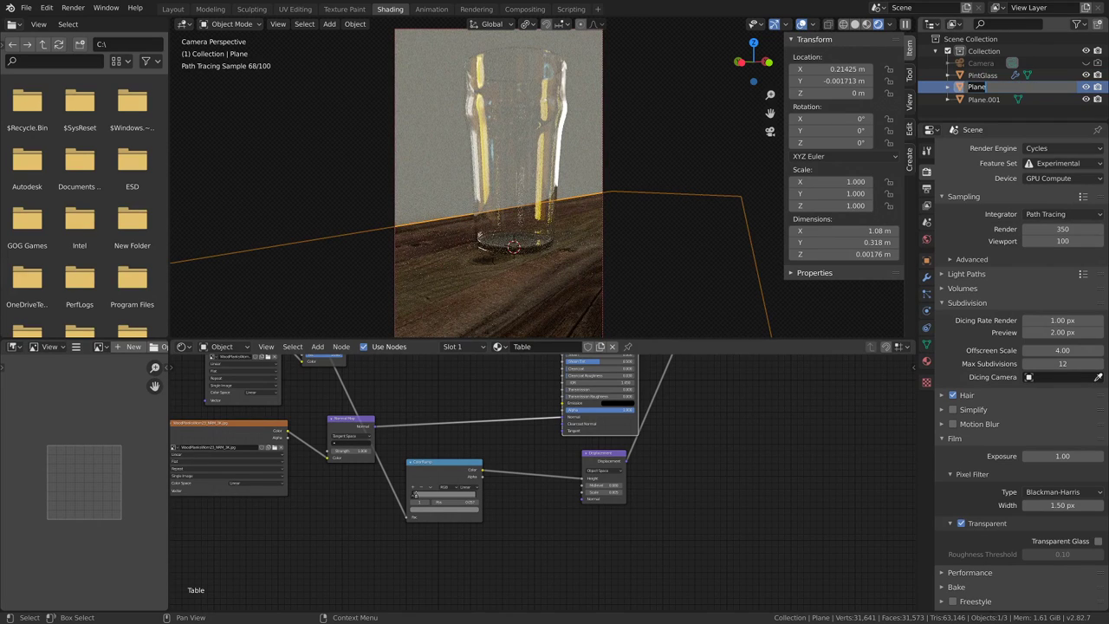
text(Table)
key(Return)
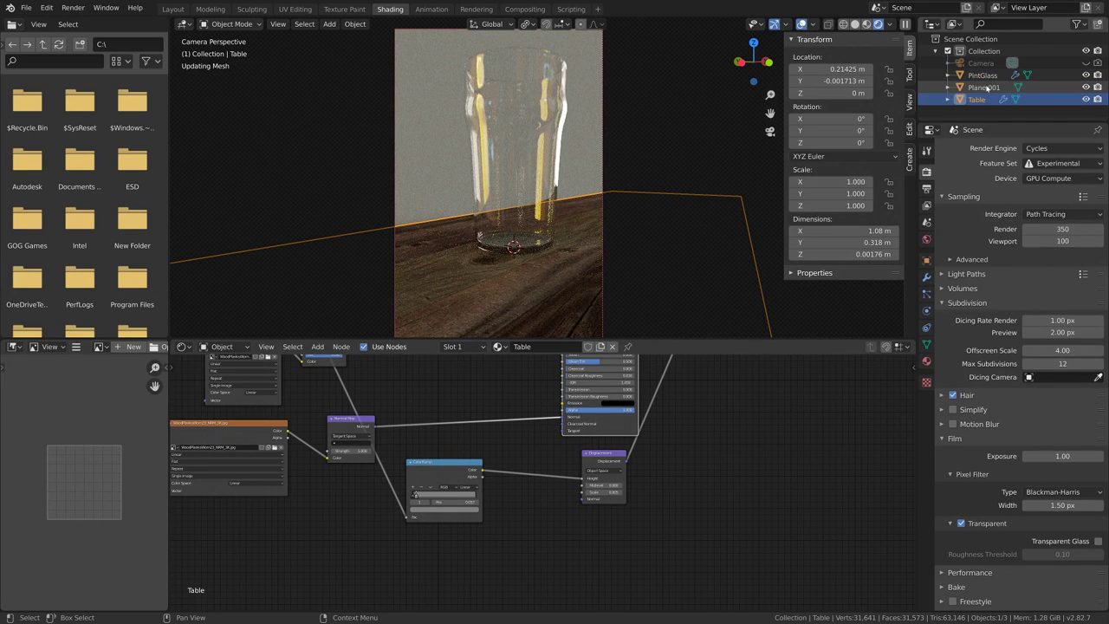
- Rename the Plane.001 backdrop object as BackPlate
click(986, 89)
double_click(985, 90)
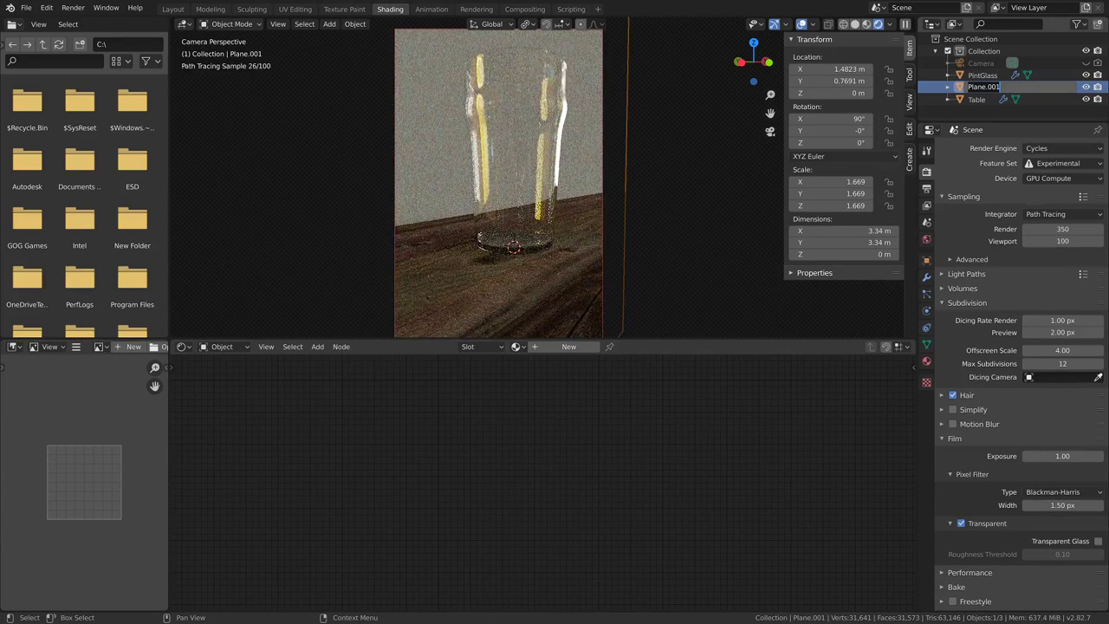
text(BackP)
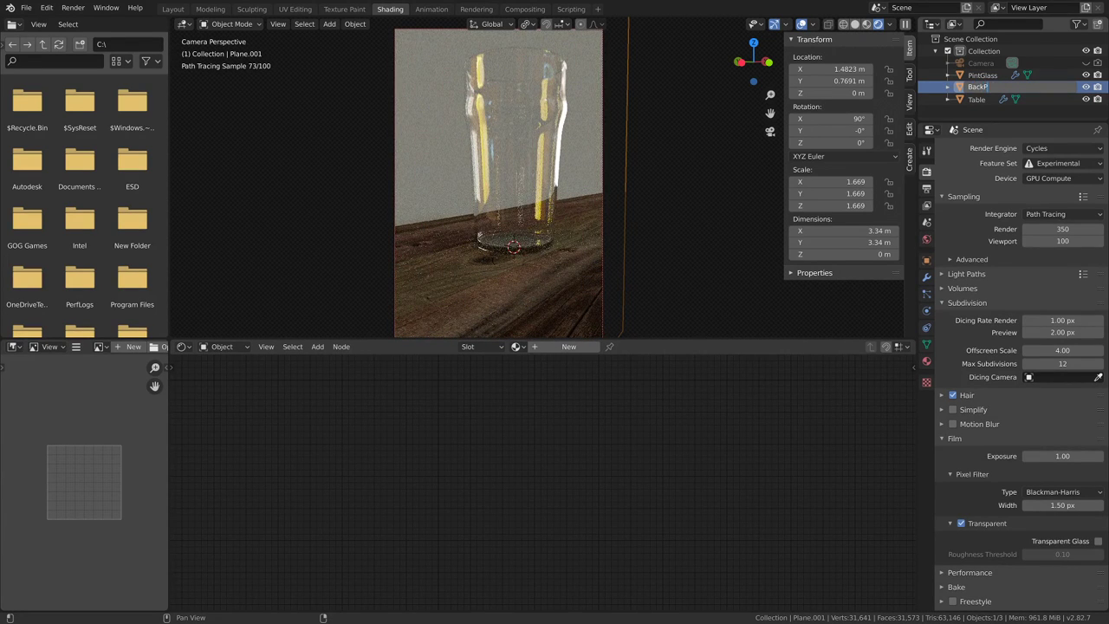
text(layte)
key(Return)
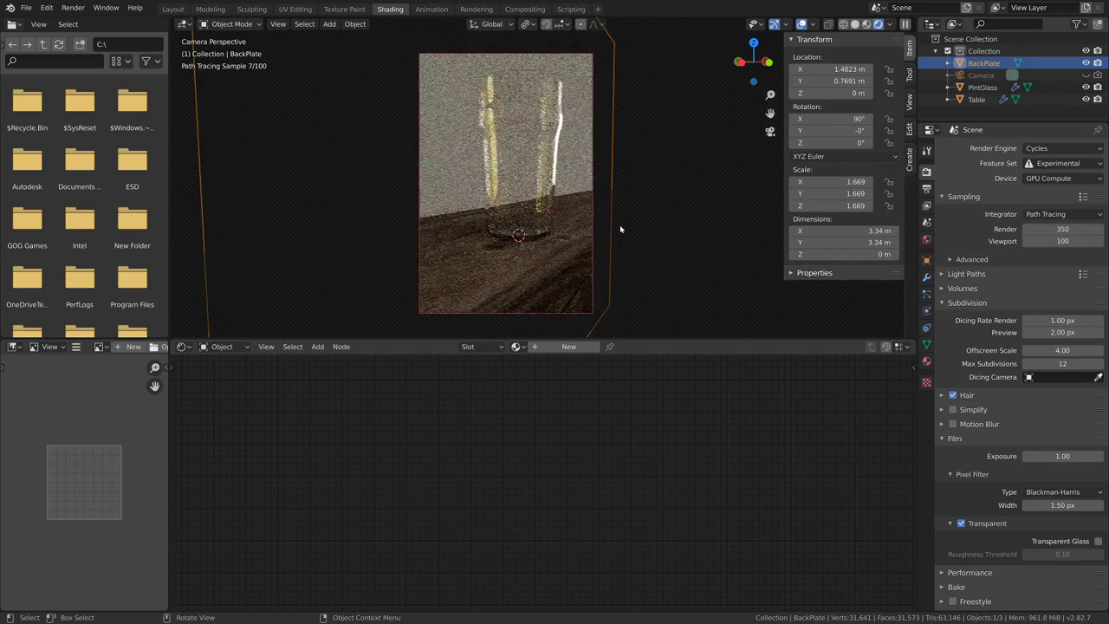
click(647, 216)
click(615, 124)
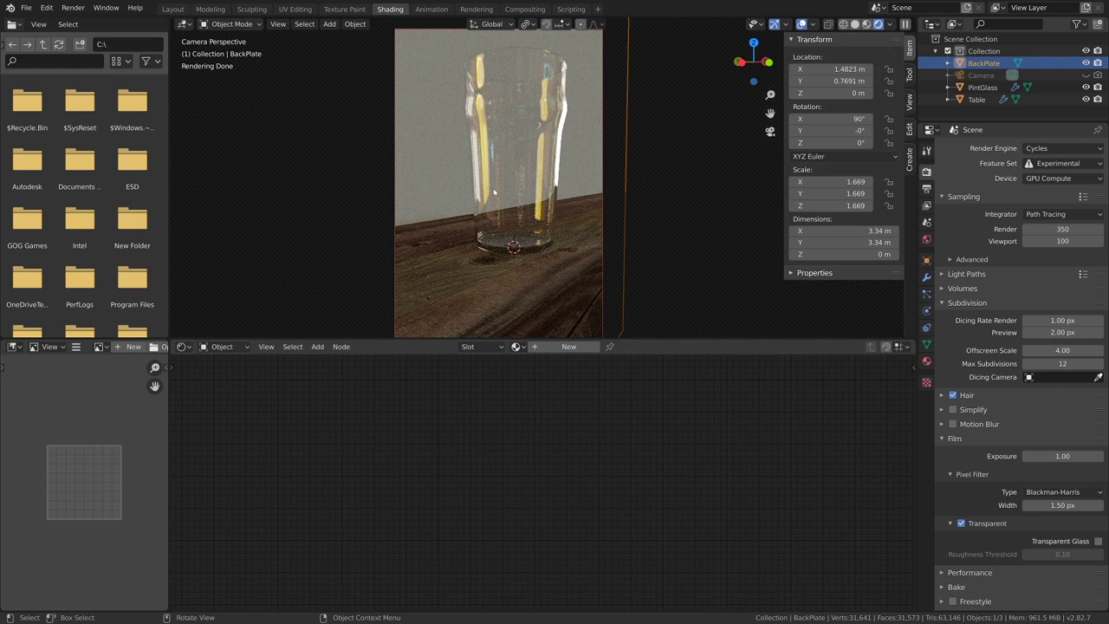
- Switch to the OBS window
key(super)
click(850, 614)
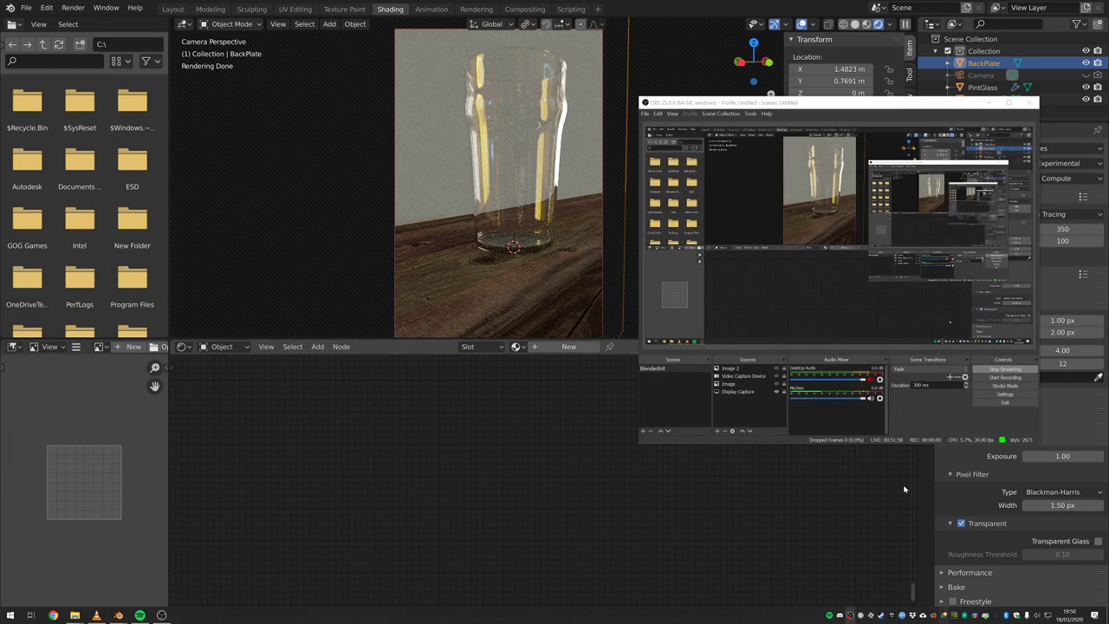